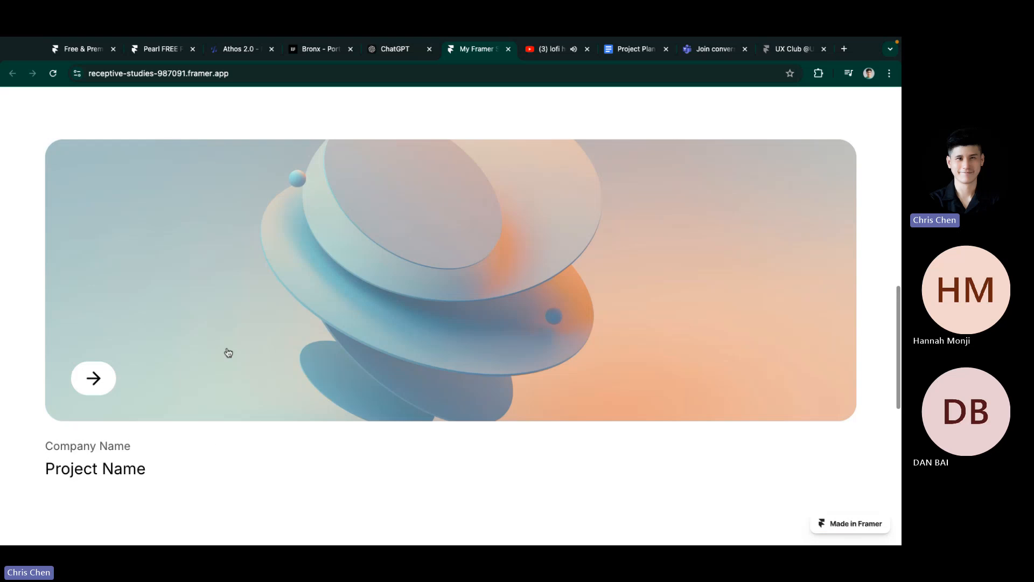
Step: Open Chrome's developer tools on the published portfolio page
scroll(224, 344, down, 5)
scroll(224, 342, up, 20)
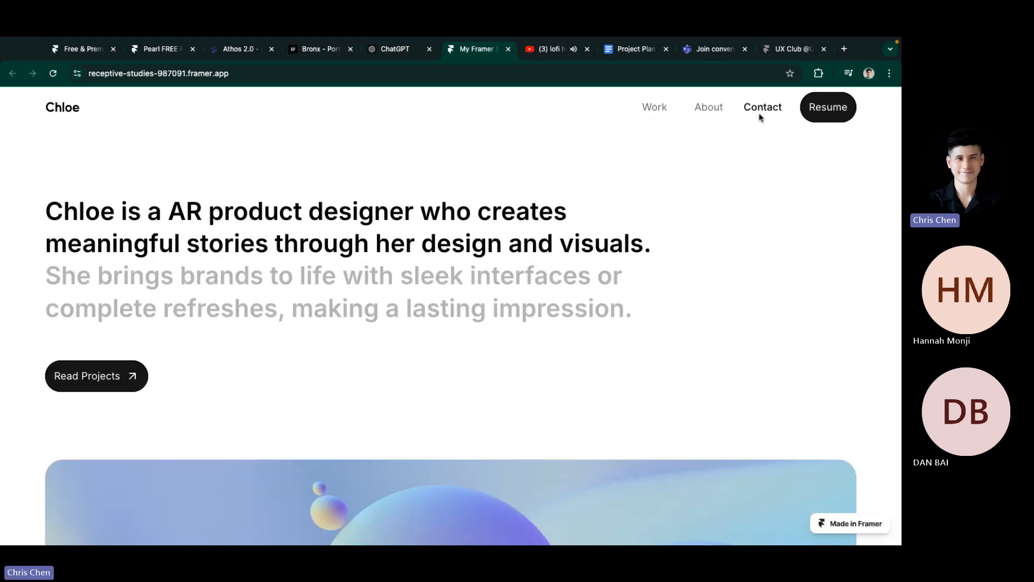
right_click(718, 176)
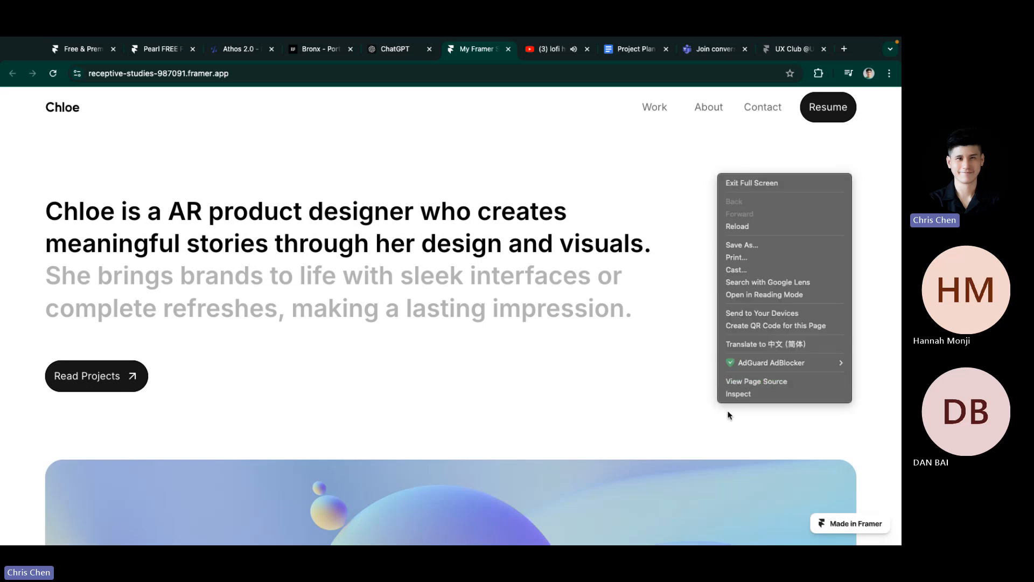
click(731, 394)
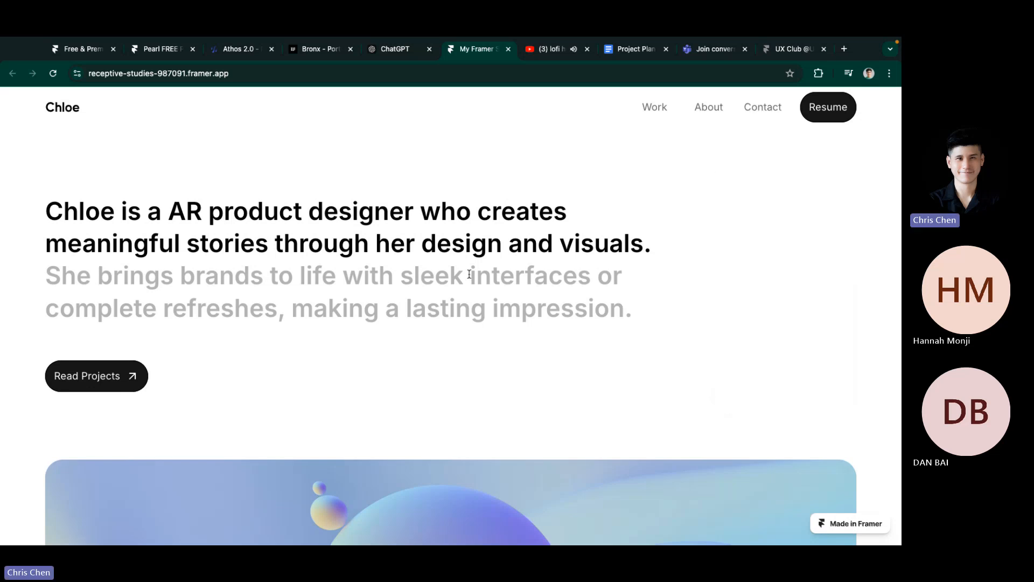
Step: Widen the responsive preview to 1046 px and scroll through the page
drag(554, 327, 681, 327)
scroll(494, 291, down, 3)
scroll(466, 321, down, 5)
scroll(429, 321, up, 10)
scroll(494, 355, down, 5)
Step: Narrow the preview to mobile width and open and close the hamburger menu
scroll(494, 355, down, 10)
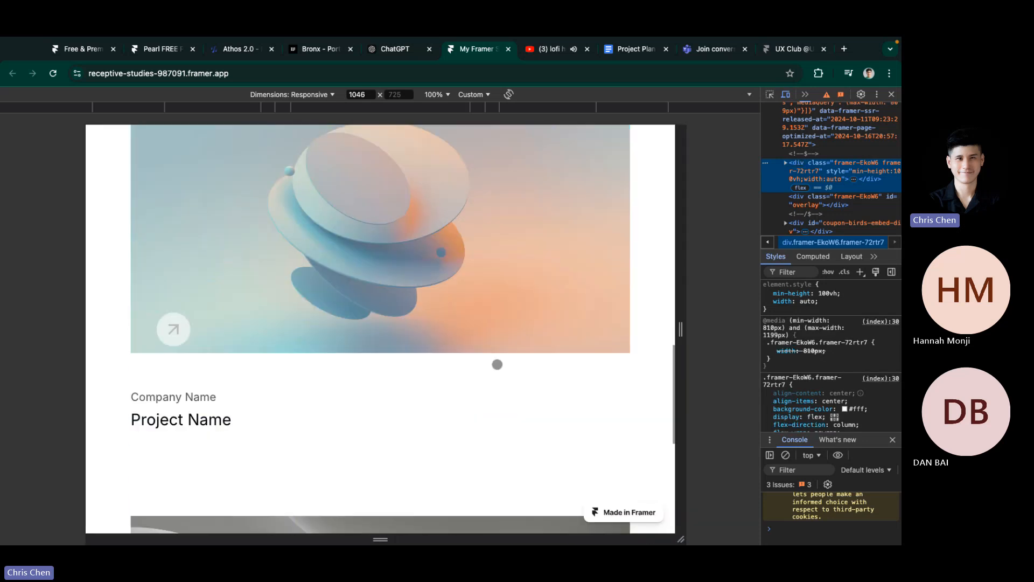
scroll(499, 337, up, 20)
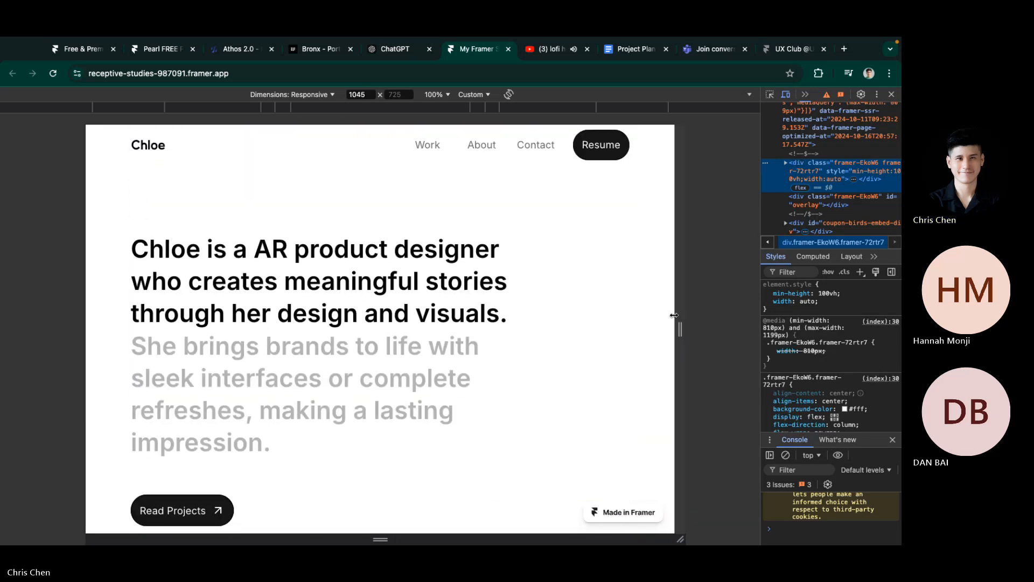
drag(680, 329, 589, 329)
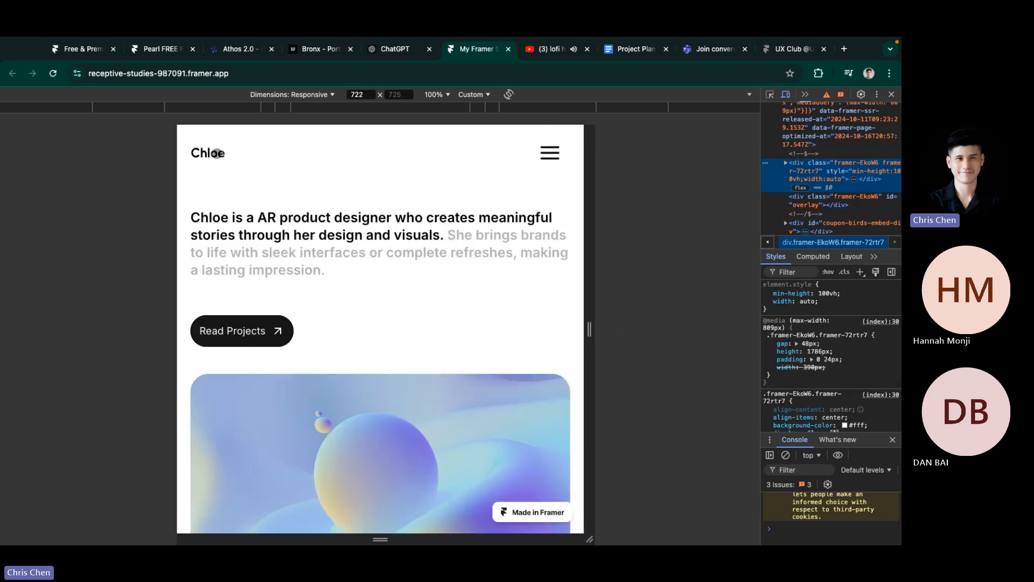
click(553, 154)
click(554, 154)
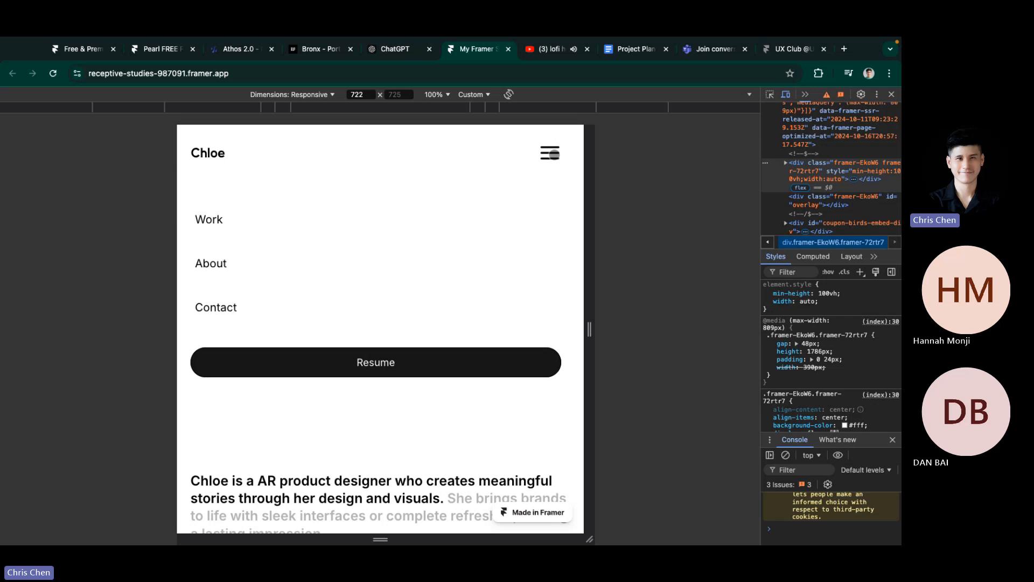
Step: Resize the preview back to a 999 px desktop layout
drag(595, 314, 684, 327)
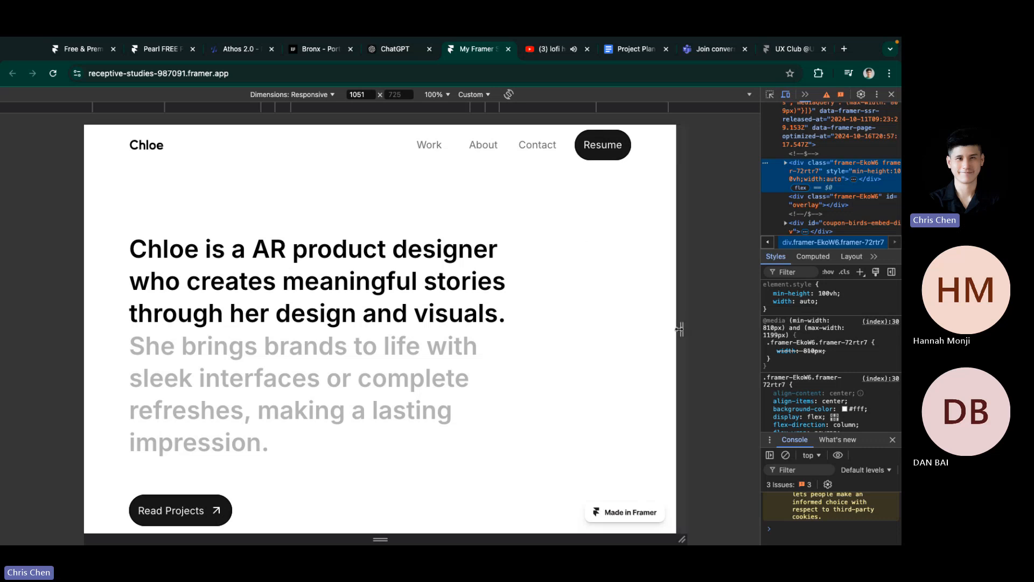
mouse_move(682, 329)
mouse_down()
mouse_move(667, 328)
mouse_move(690, 330)
mouse_move(605, 328)
mouse_move(667, 328)
mouse_up()
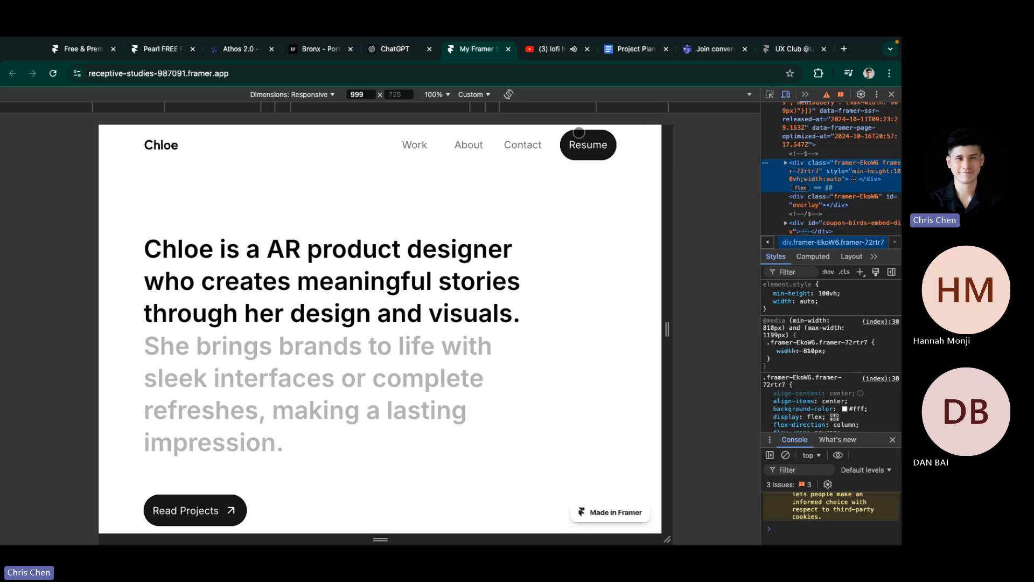
key(ctrl+Left)
Step: Bring Figma forward and zoom in on the Work portfolio landing page frame
click(842, 264)
scroll(451, 267, up, 5)
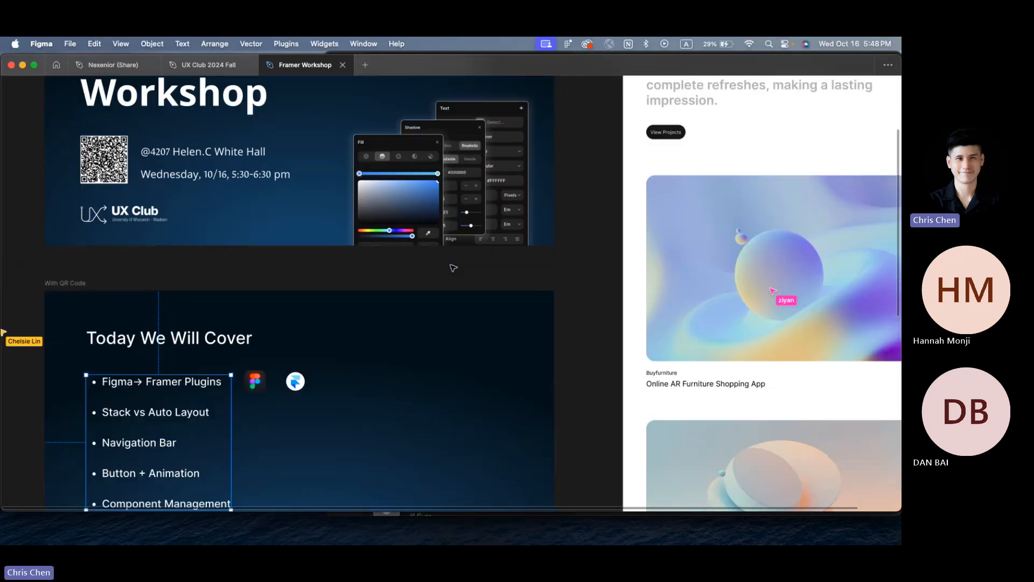
scroll(450, 266, right, 3)
scroll(453, 269, right, 4)
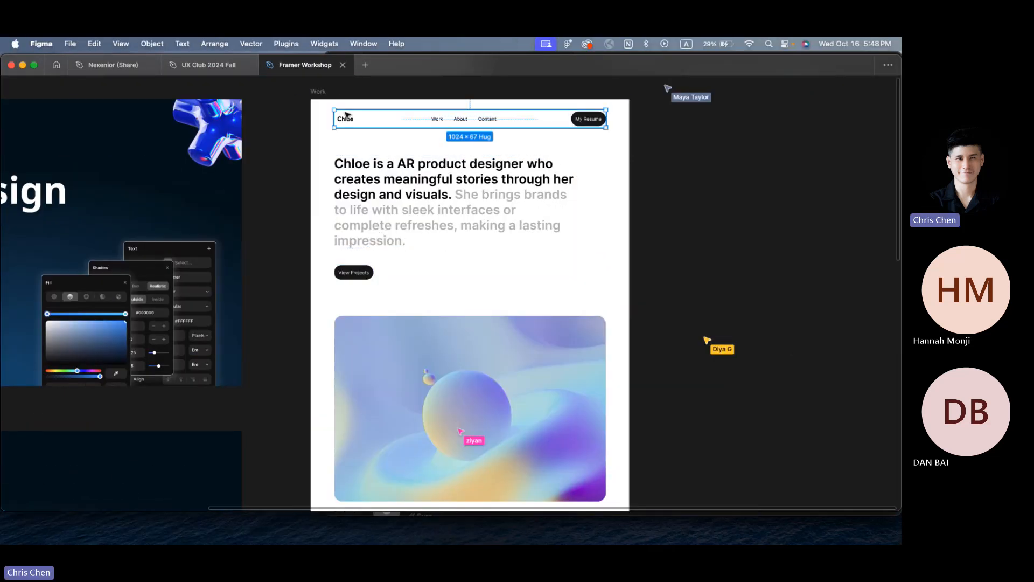
click(392, 100)
scroll(393, 100, up, 3)
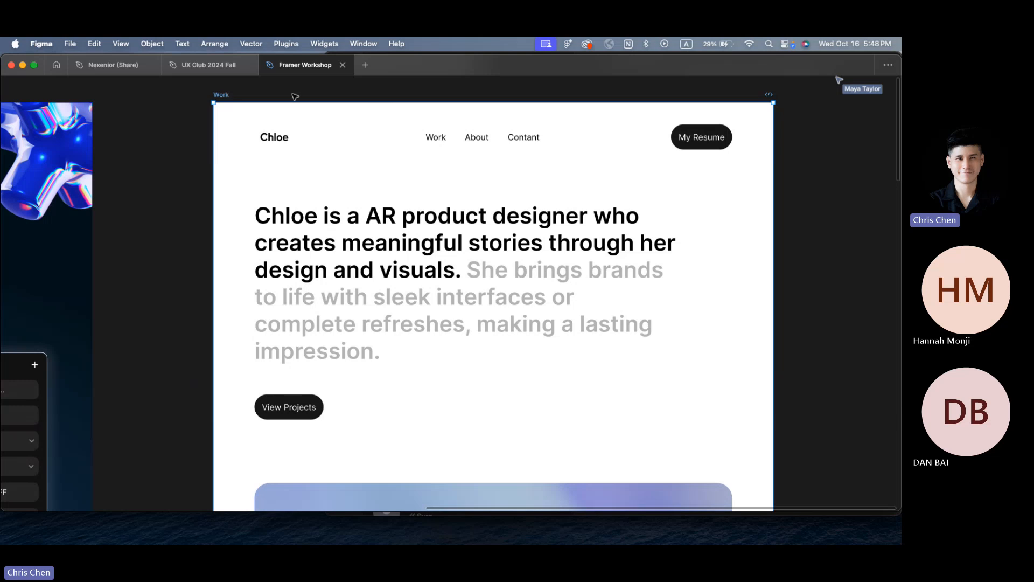
click(273, 298)
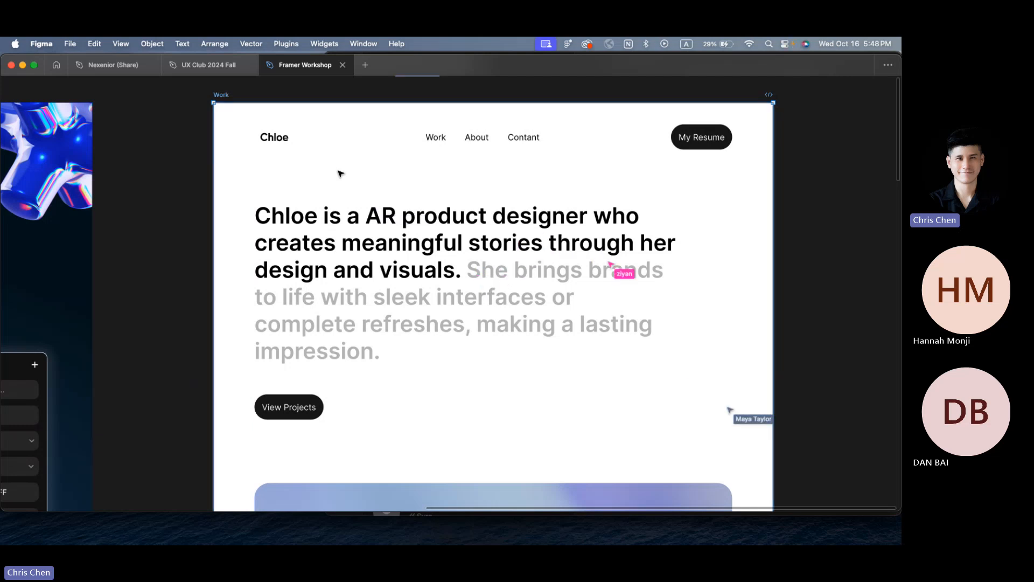
Step: Switch to Framer and start a new blank project
mouse_move(389, 509)
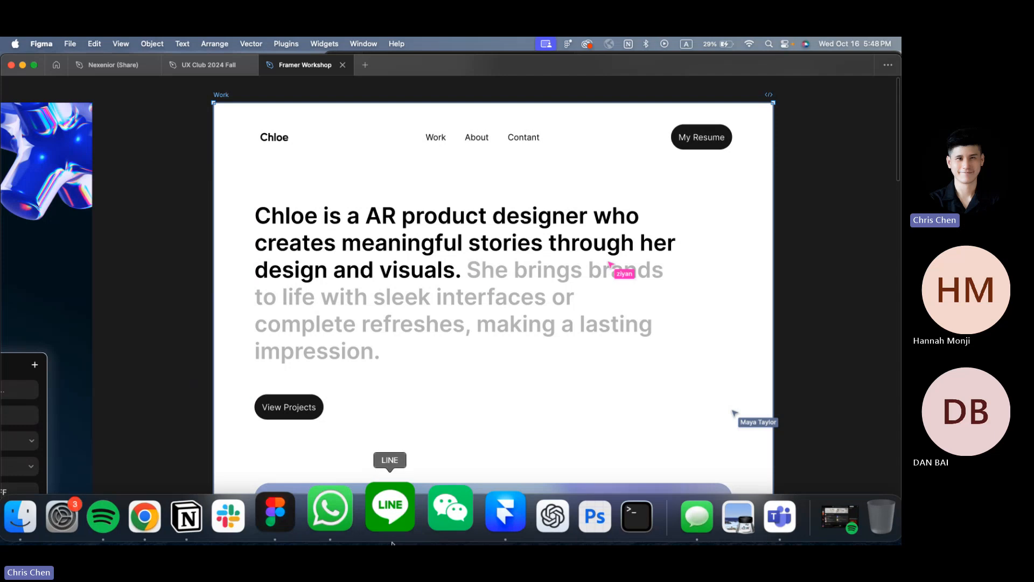
click(468, 512)
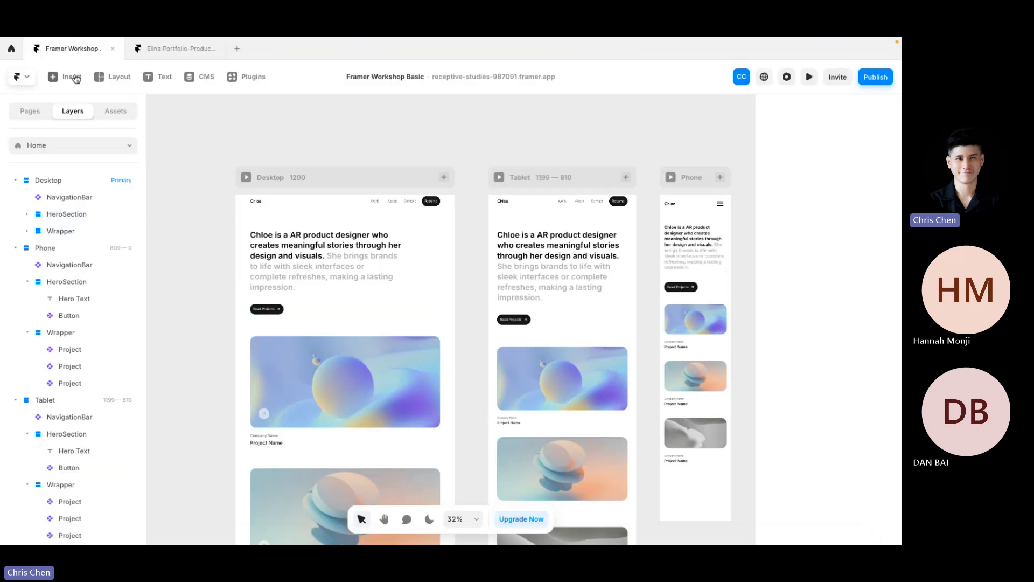
click(16, 53)
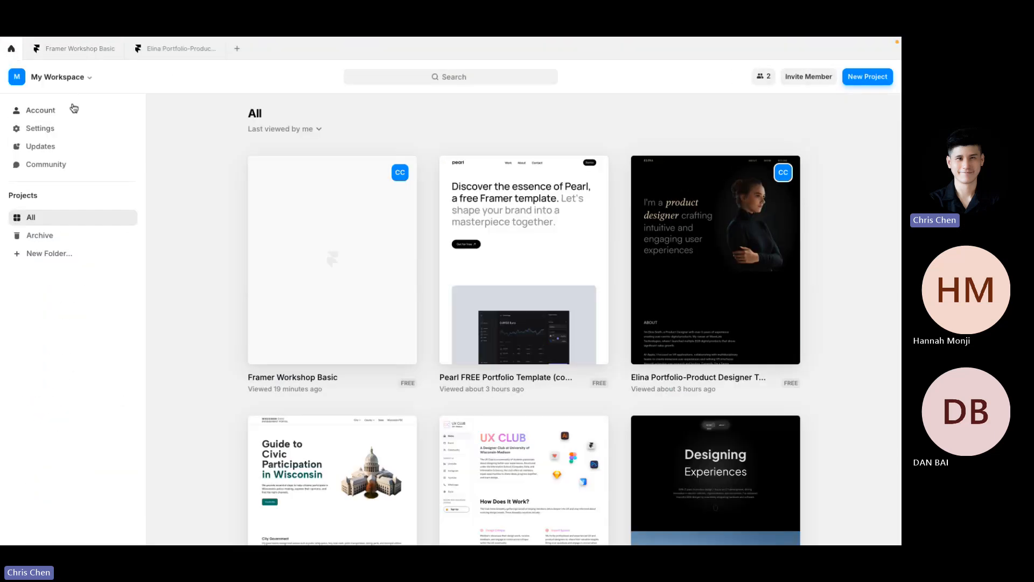
click(867, 78)
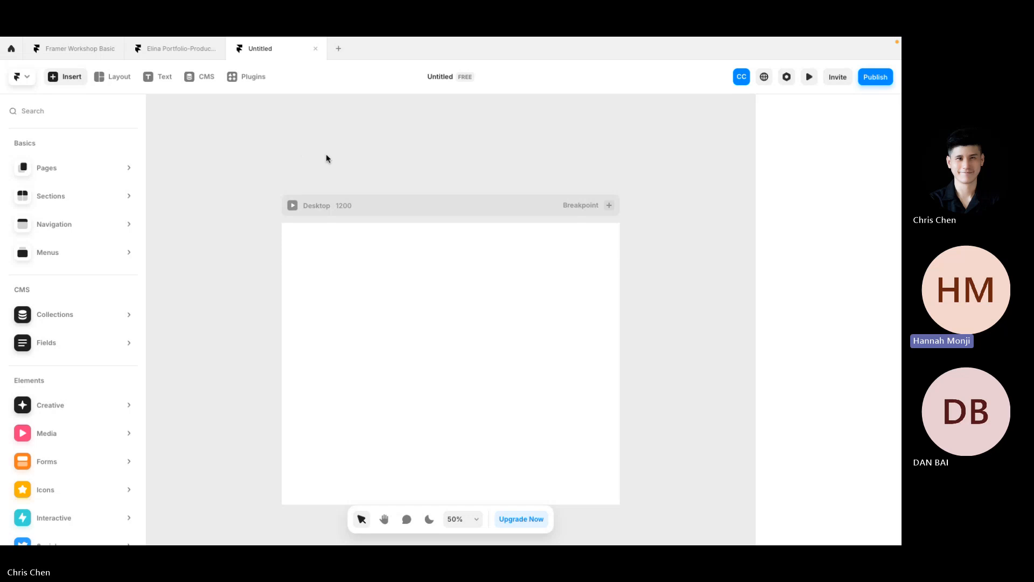
Step: Select the 1200-wide Desktop breakpoint and keep its width Fixed
scroll(343, 189, down, 2)
click(343, 188)
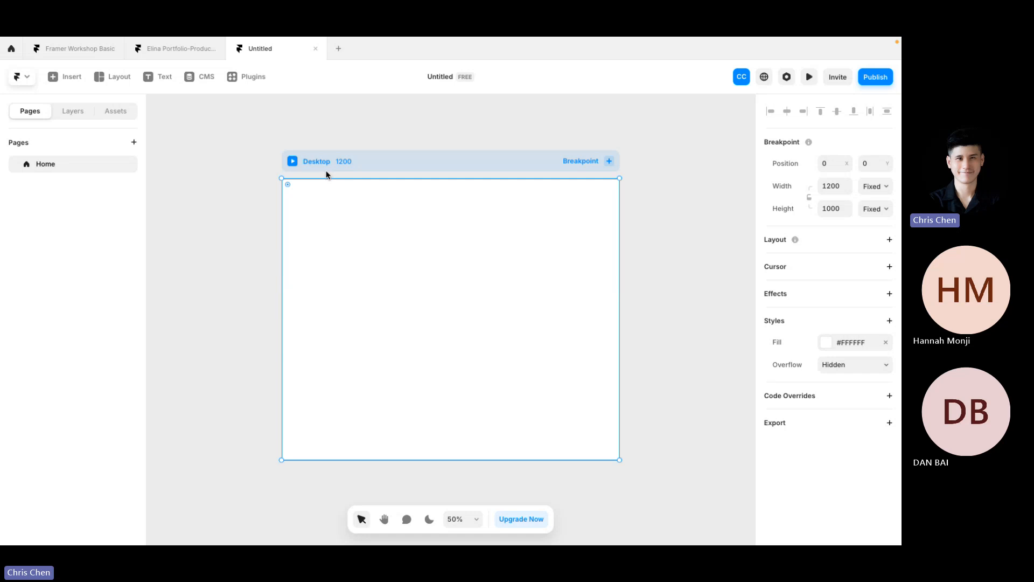
scroll(325, 172, up, 5)
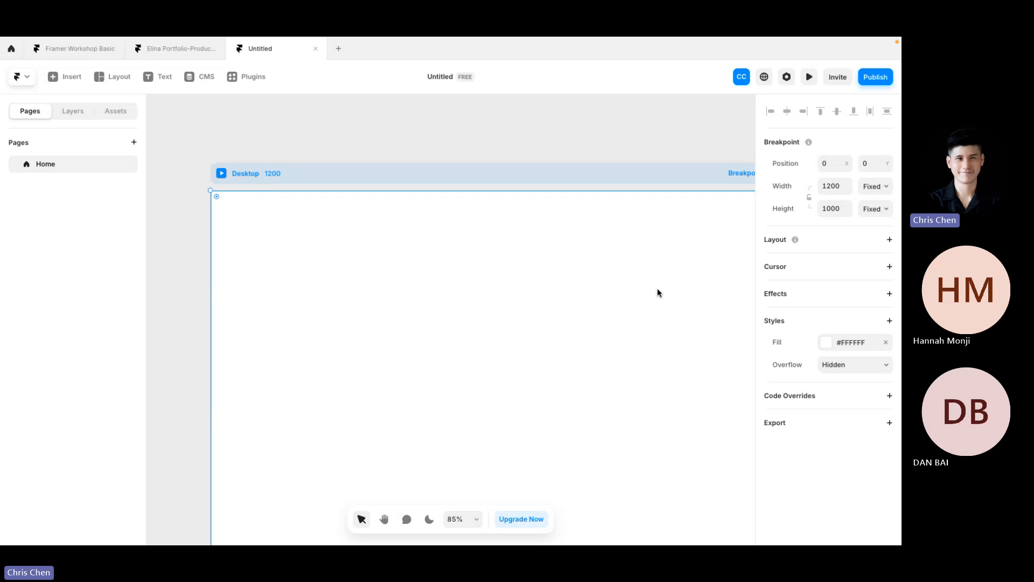
scroll(657, 292, up, 1)
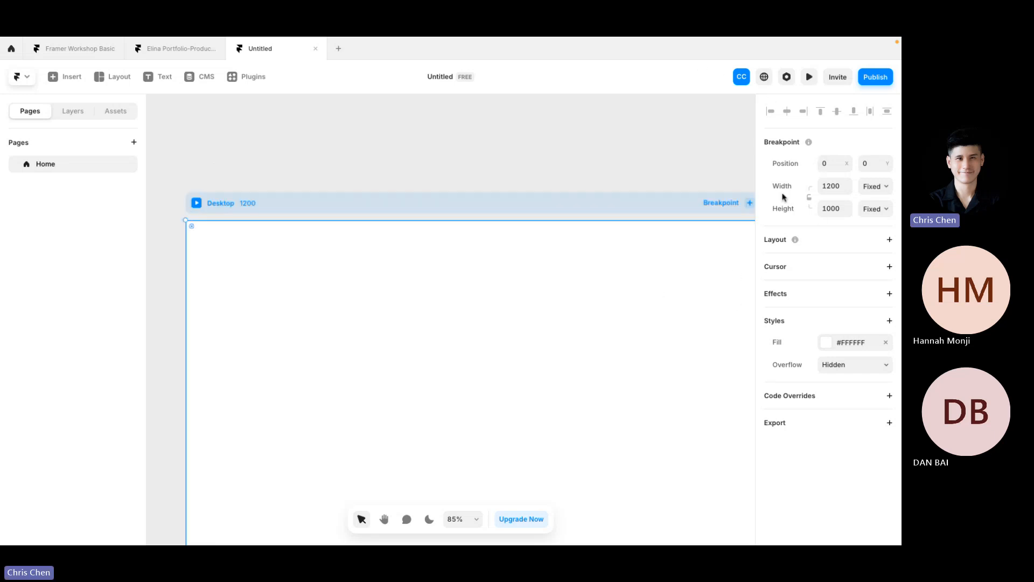
click(886, 192)
click(887, 192)
key(ctrl+Left)
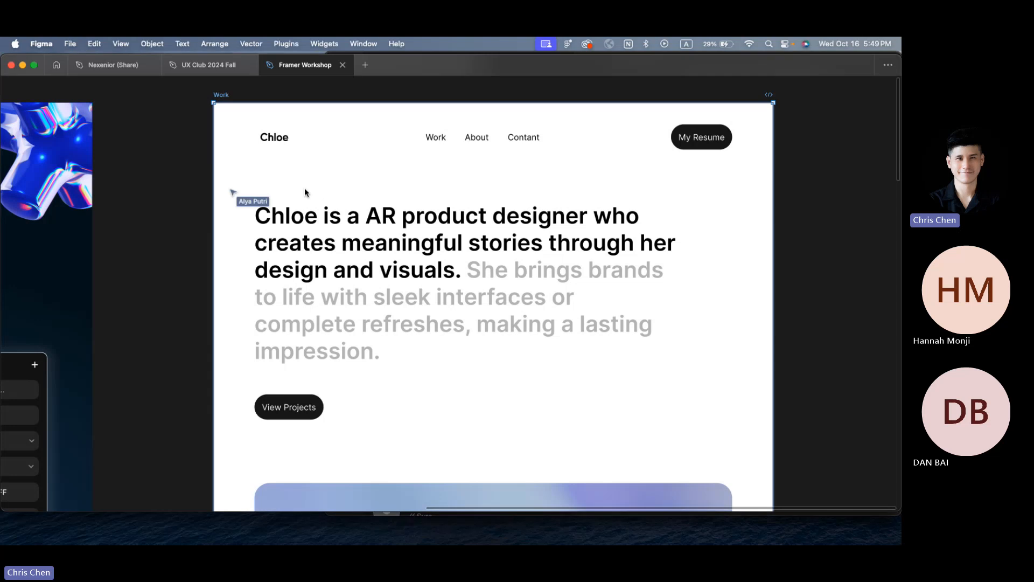
scroll(305, 187, down, 5)
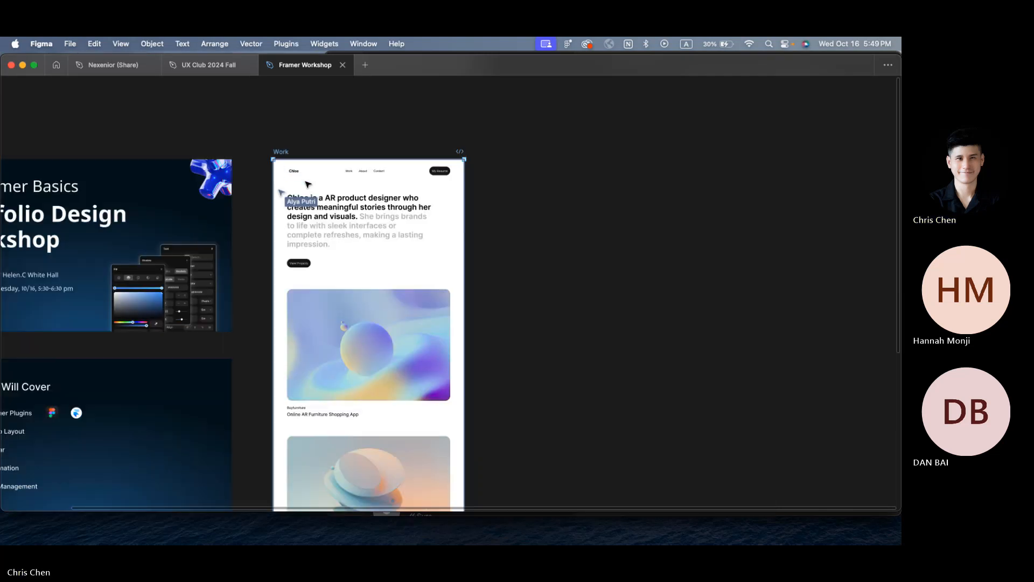
scroll(308, 184, up, 5)
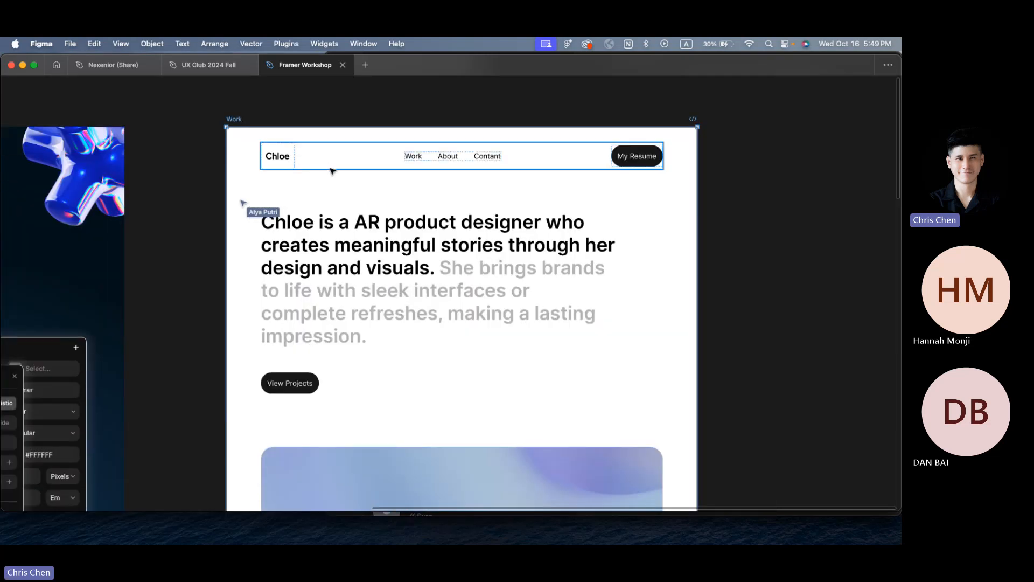
click(330, 168)
scroll(341, 243, down, 3)
scroll(342, 240, down, 5)
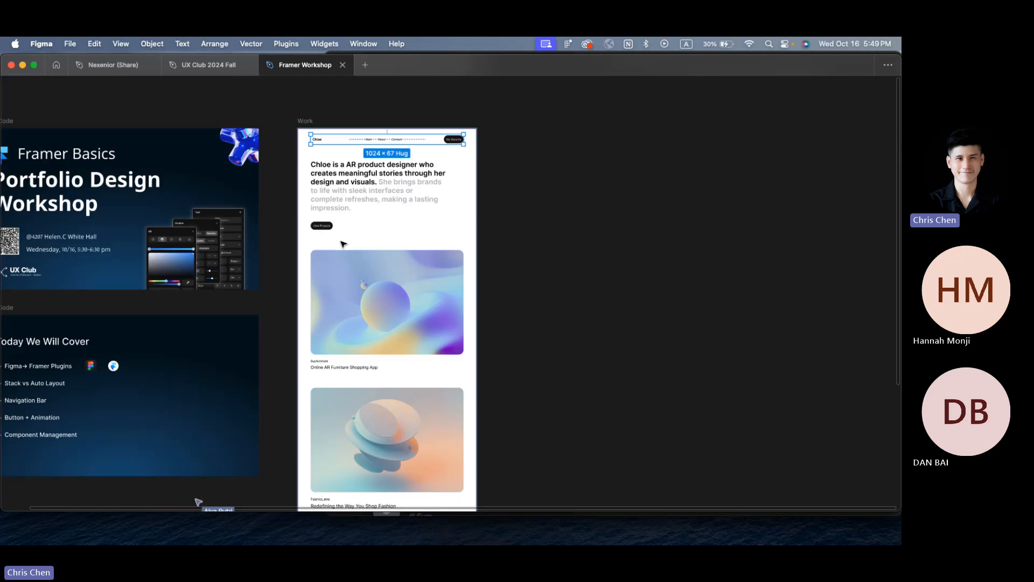
key(ctrl+Right)
key(ctrl+Left)
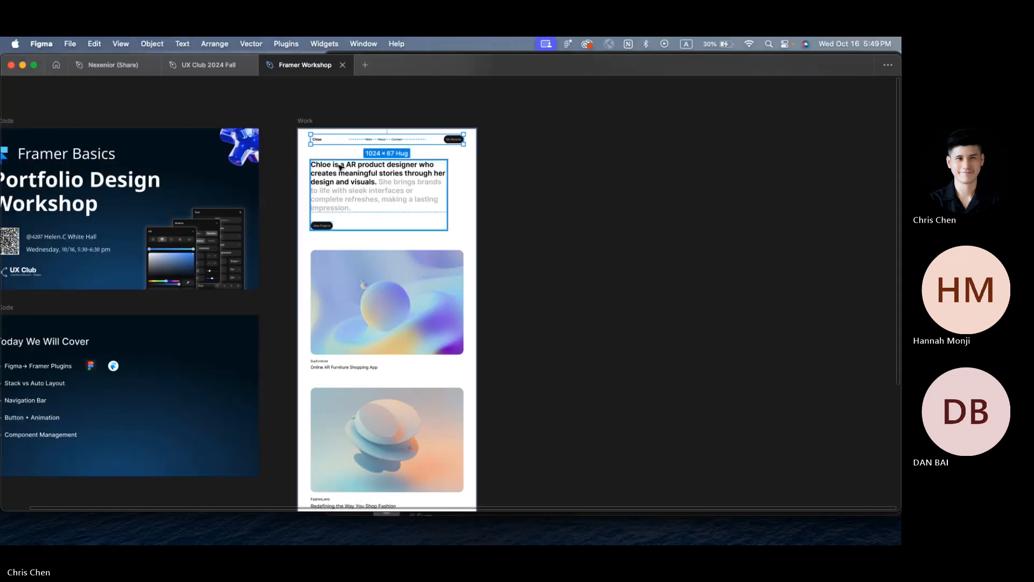
click(473, 142)
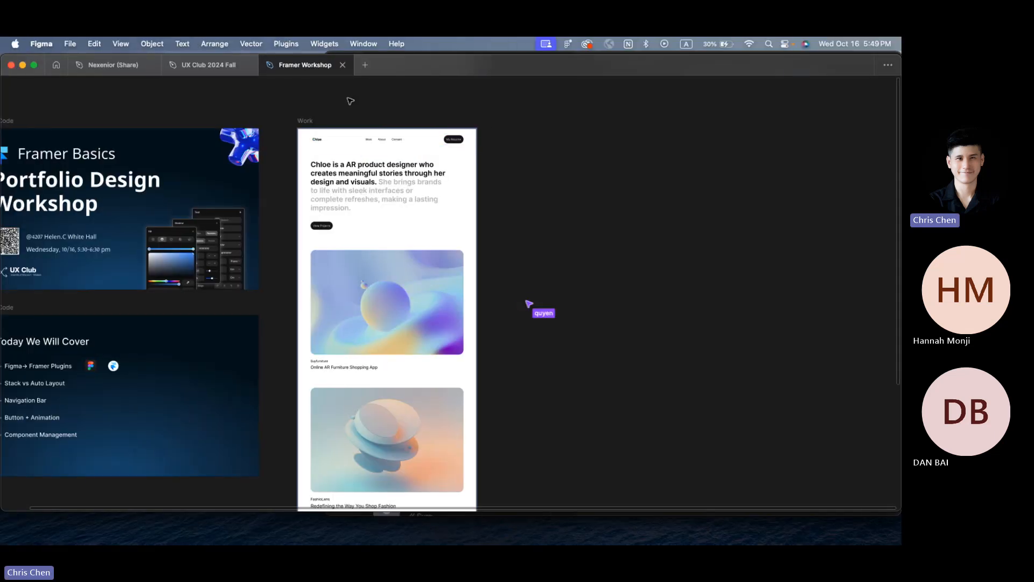
scroll(349, 100, up, 5)
right_click(312, 146)
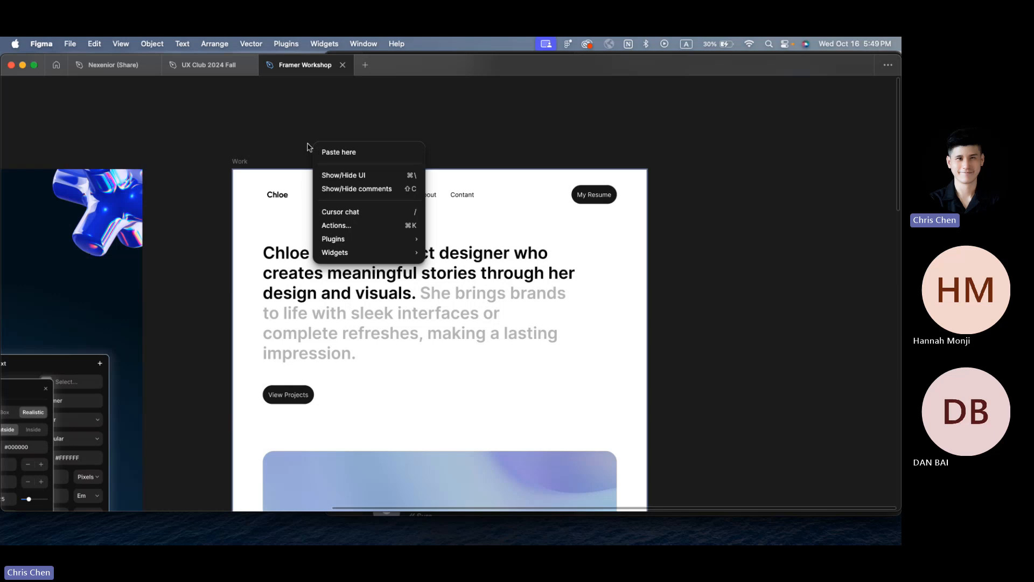
click(261, 105)
right_click(260, 105)
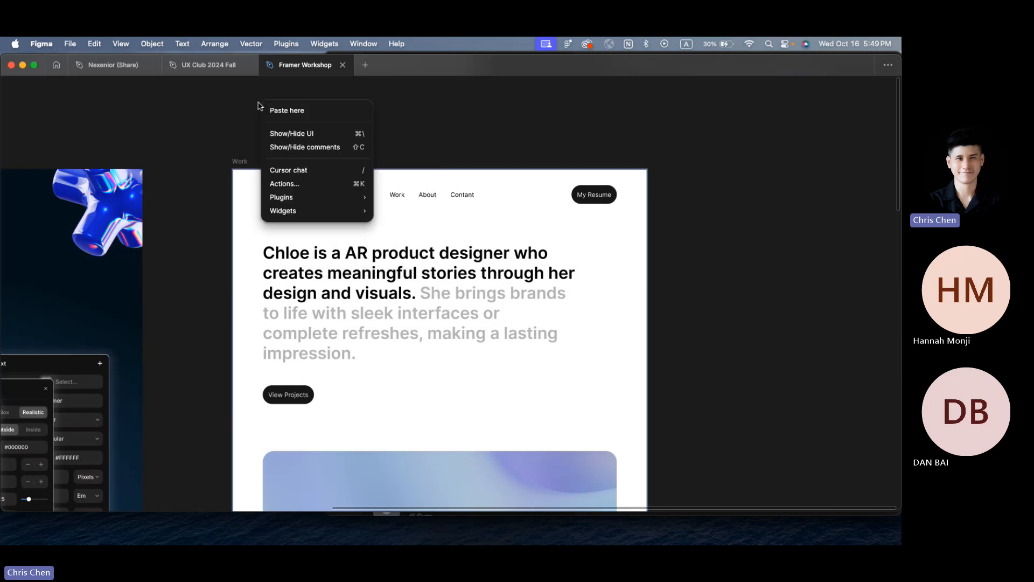
mouse_move(295, 198)
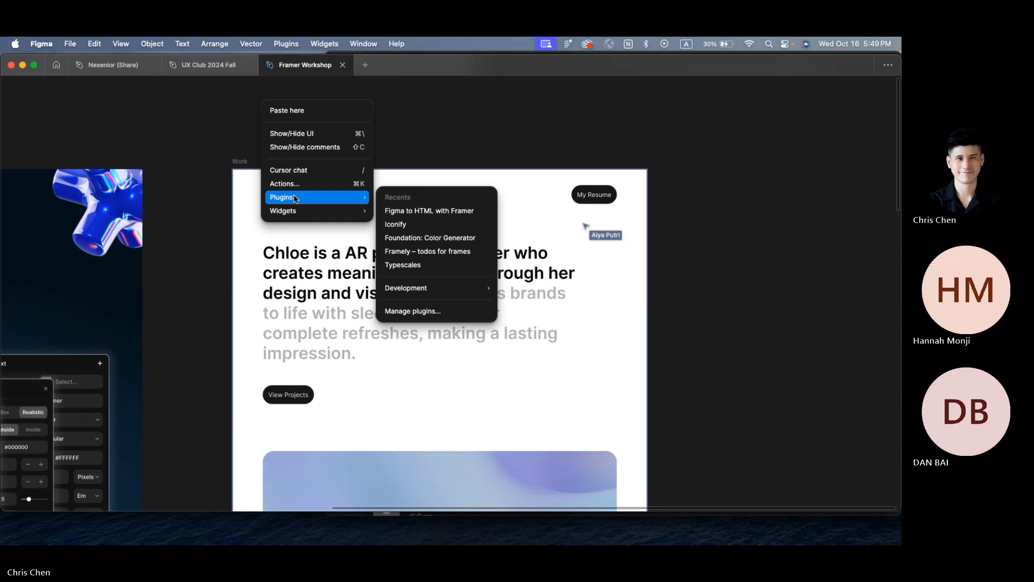
click(419, 311)
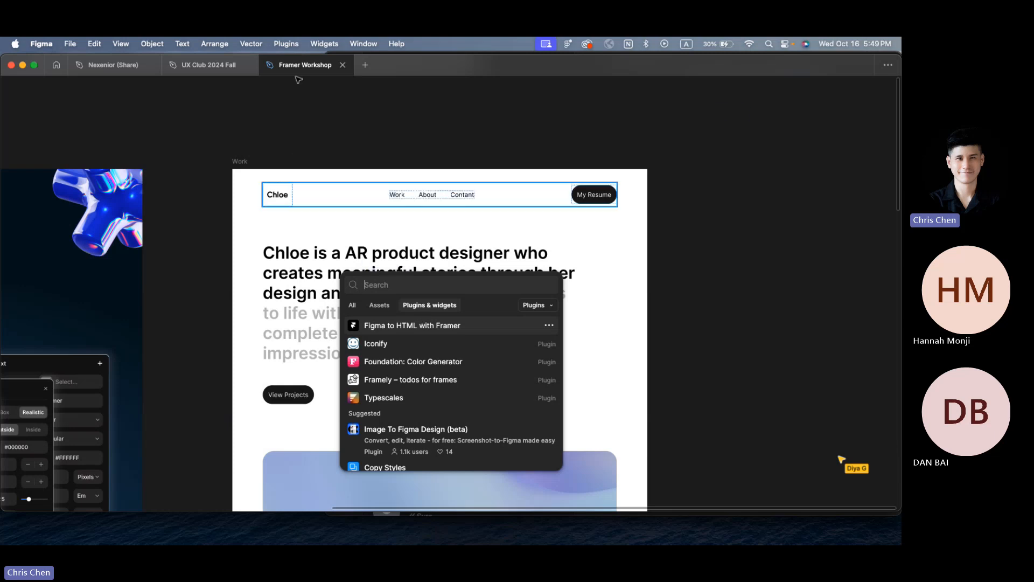
click(269, 124)
right_click(267, 125)
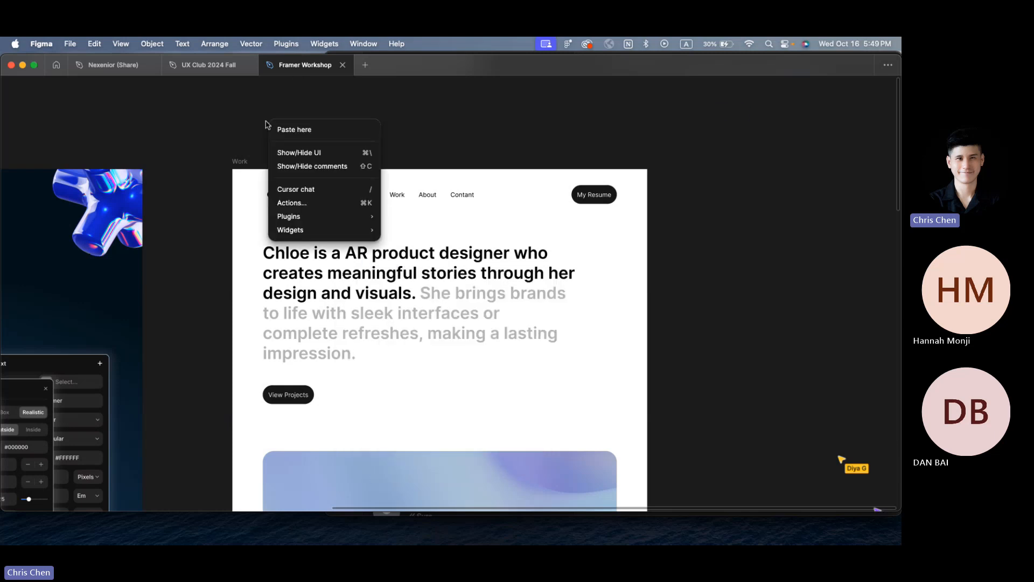
mouse_move(303, 217)
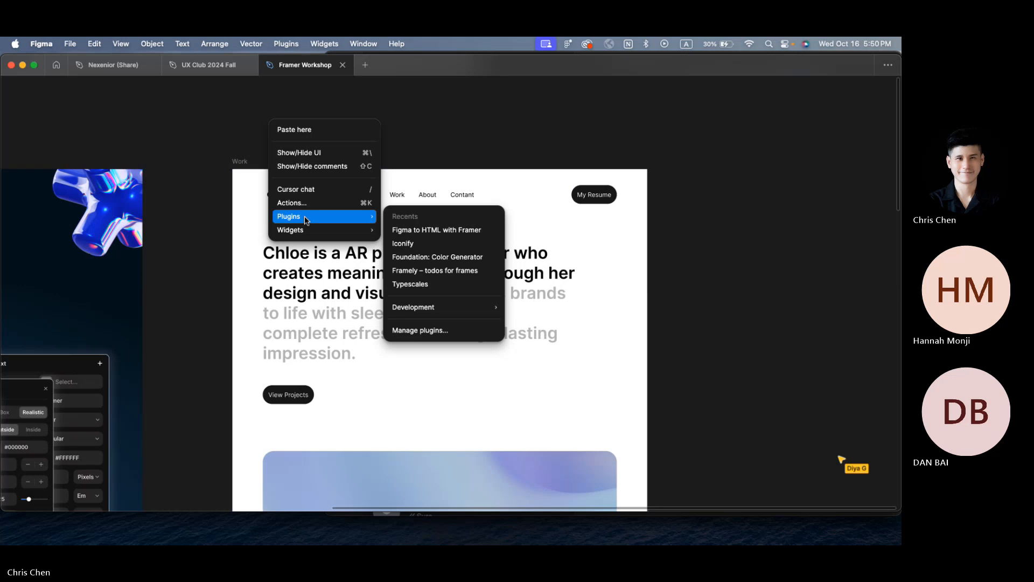
click(426, 331)
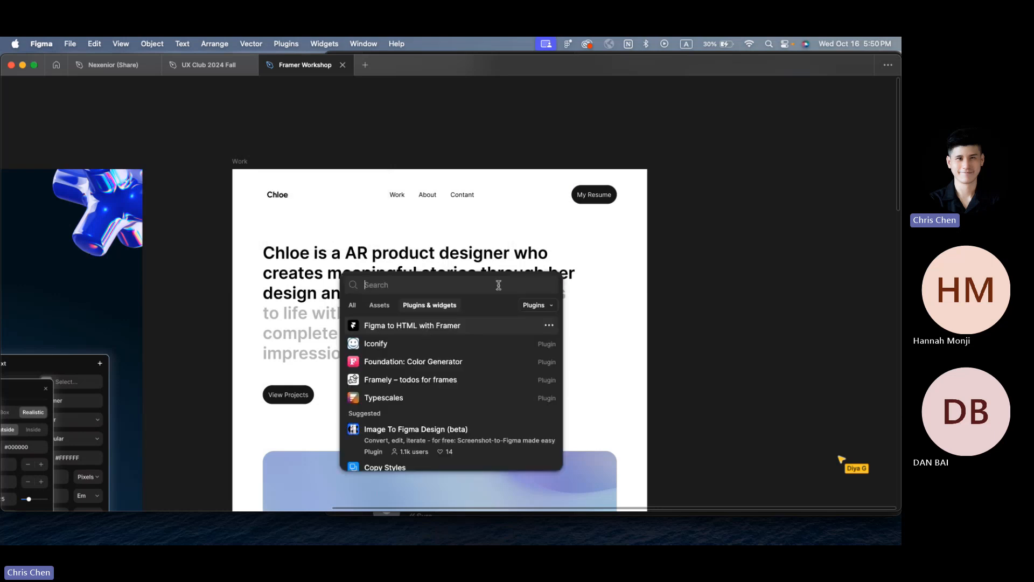
text(f)
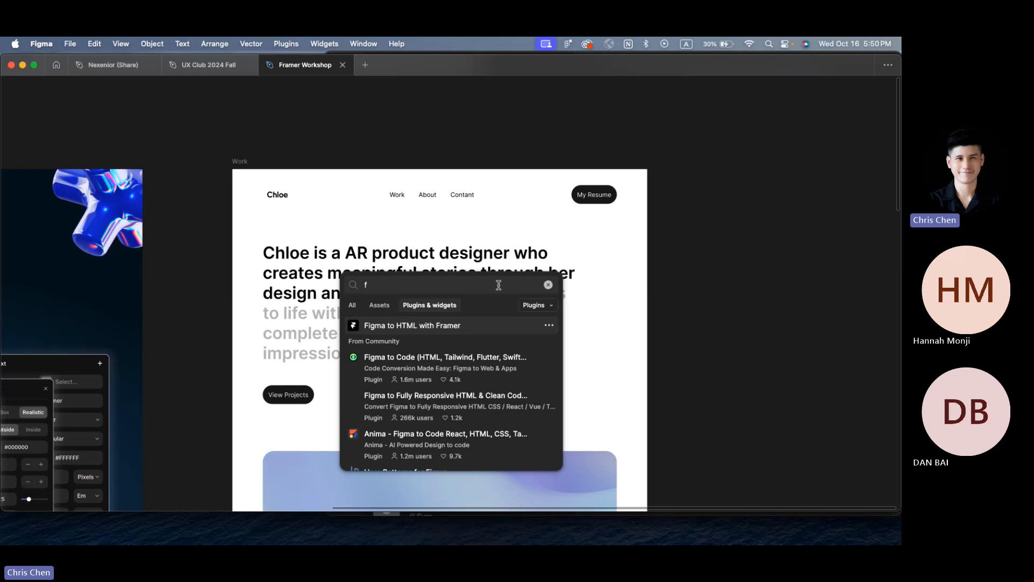
text(ramer)
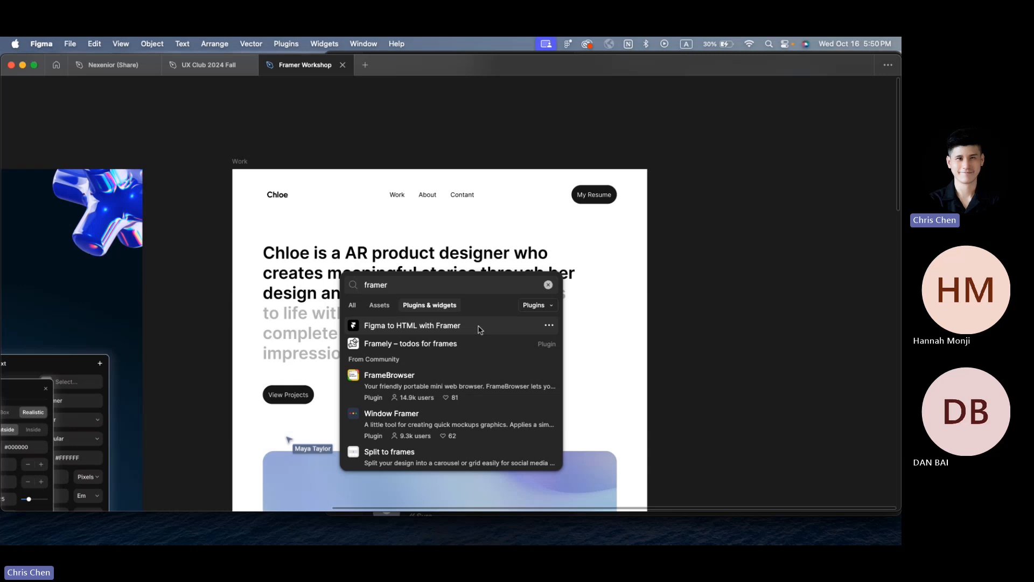
click(480, 329)
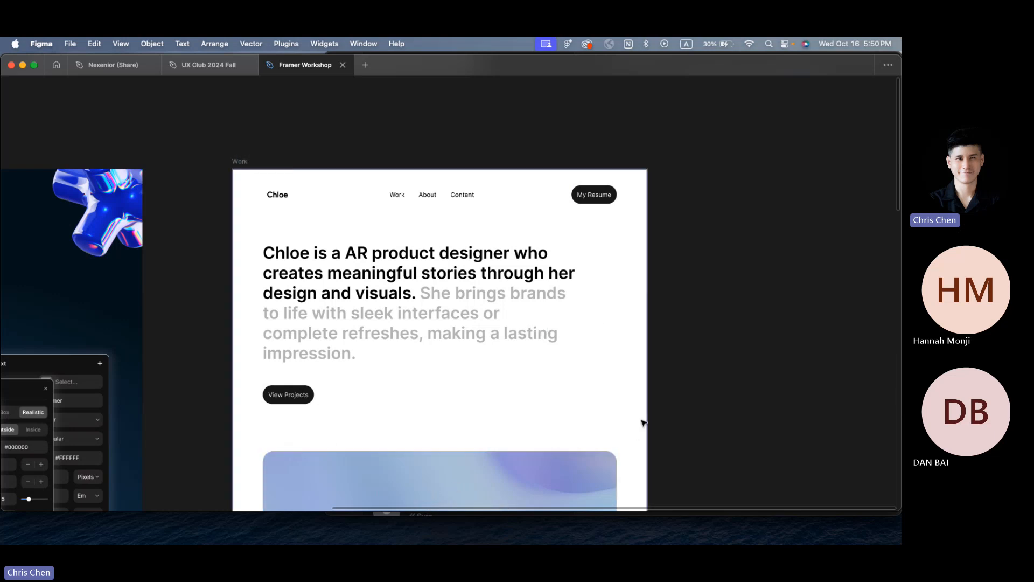
Step: Select the Work frame in Figma and check its context-menu actions
right_click(705, 314)
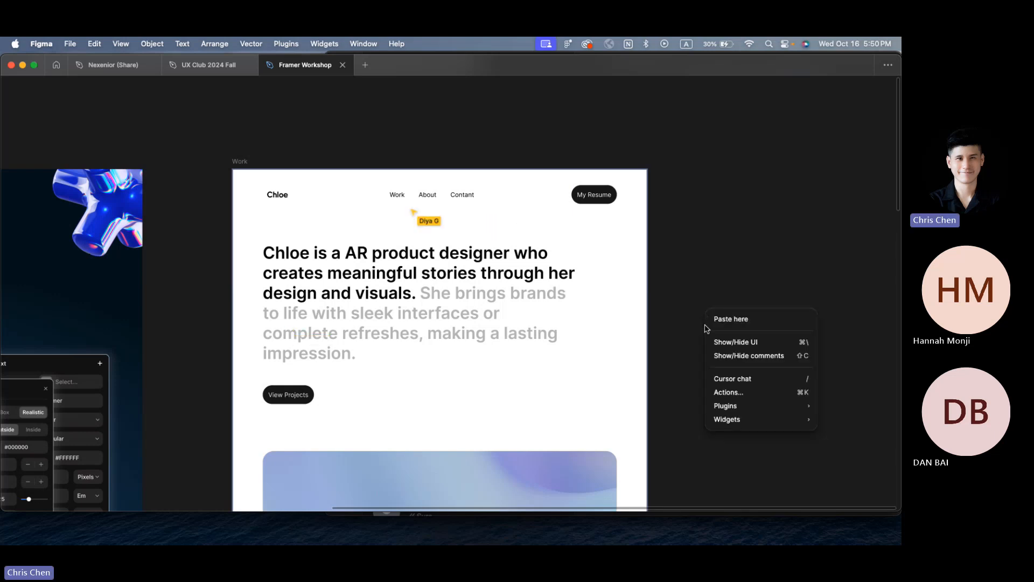
click(714, 220)
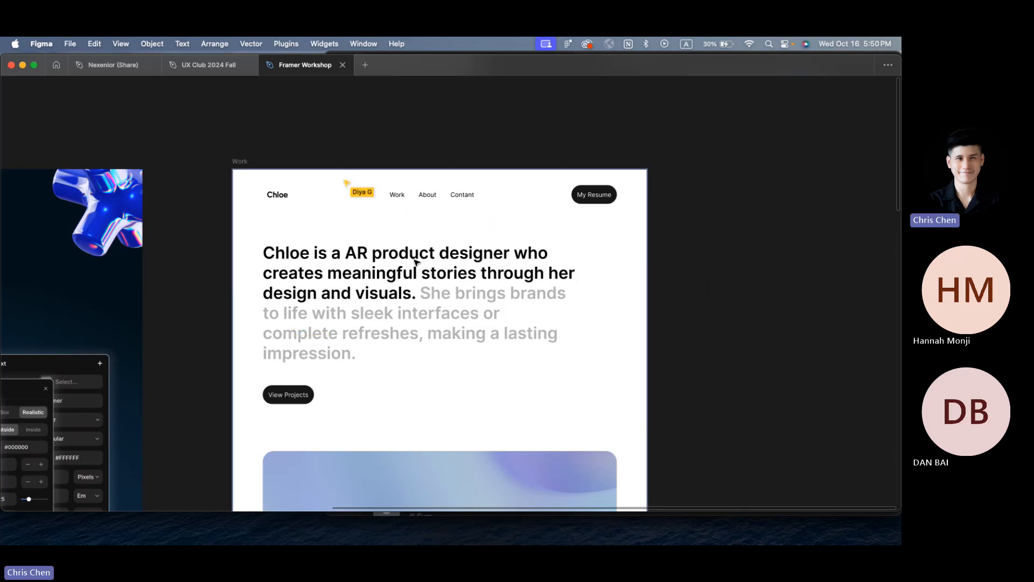
click(243, 161)
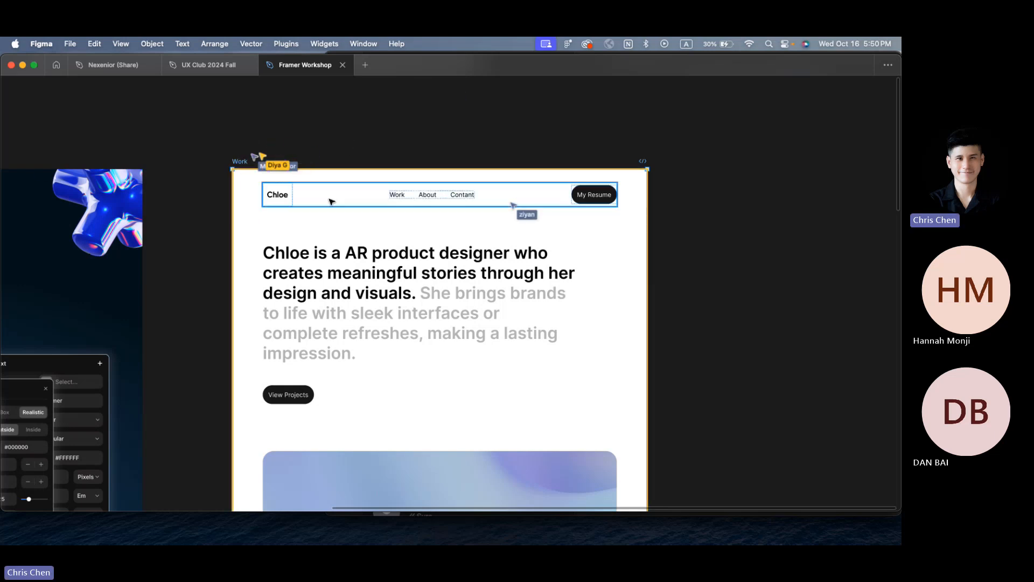
right_click(263, 162)
mouse_move(310, 394)
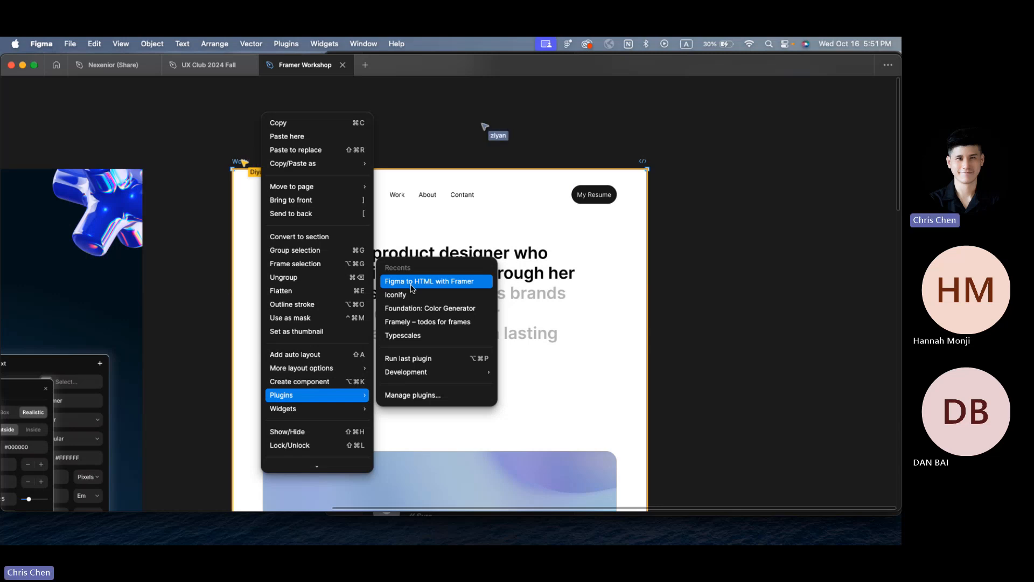
click(388, 141)
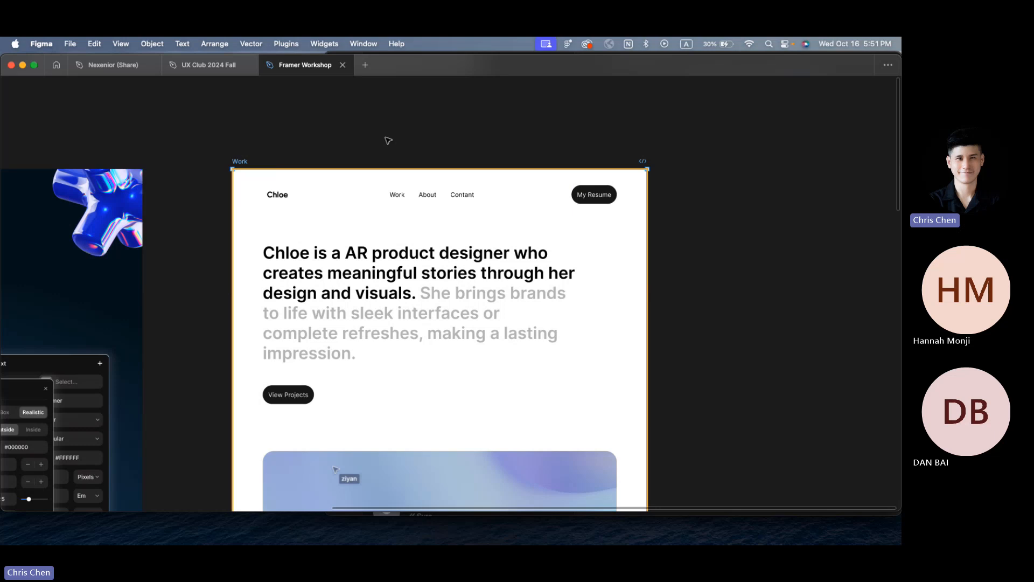
Step: Run the Figma to HTML with Framer plugin to copy the Work frame's 30 layers
right_click(388, 141)
mouse_move(463, 238)
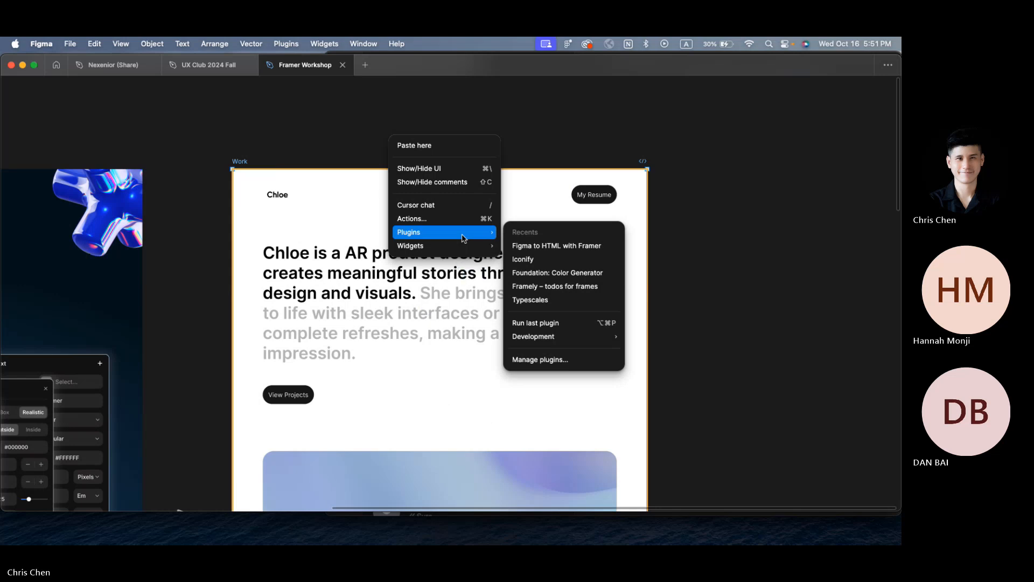
click(544, 246)
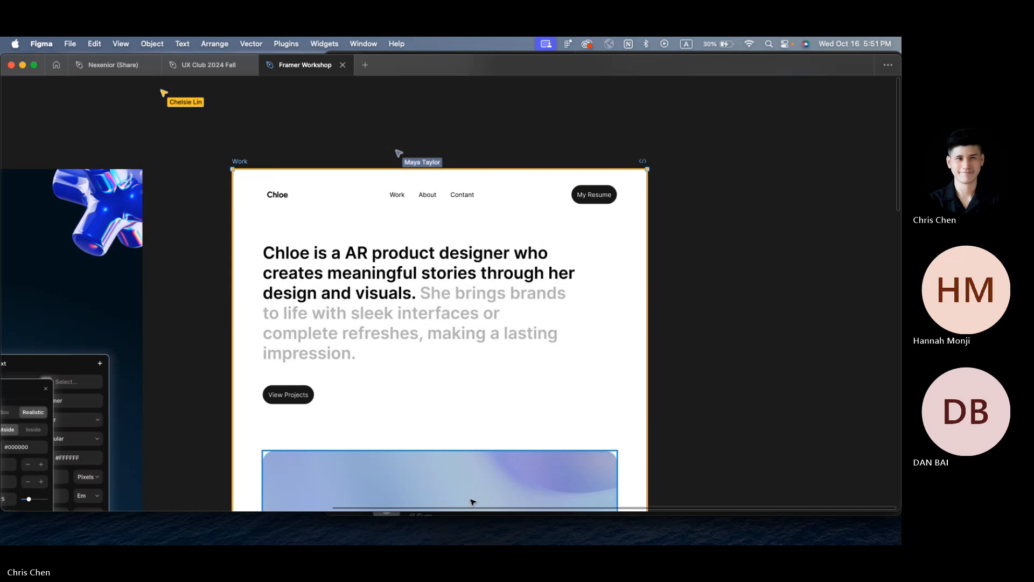
right_click(241, 168)
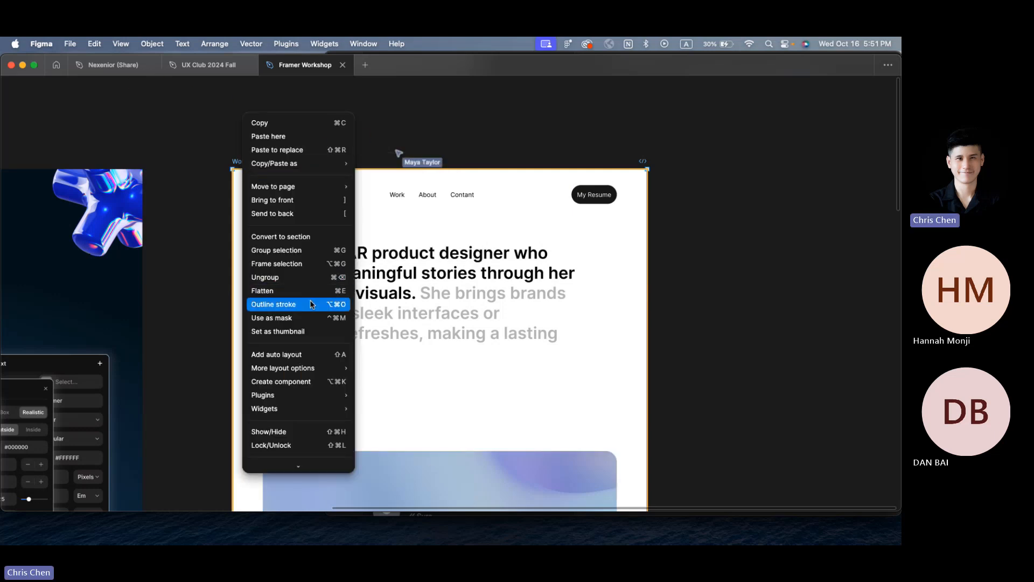
mouse_move(307, 396)
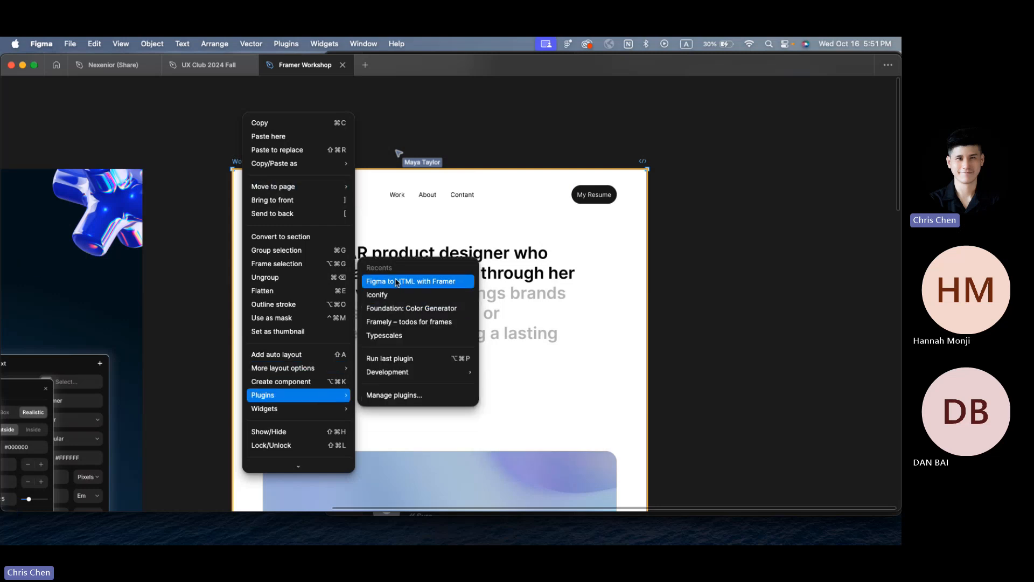
click(456, 287)
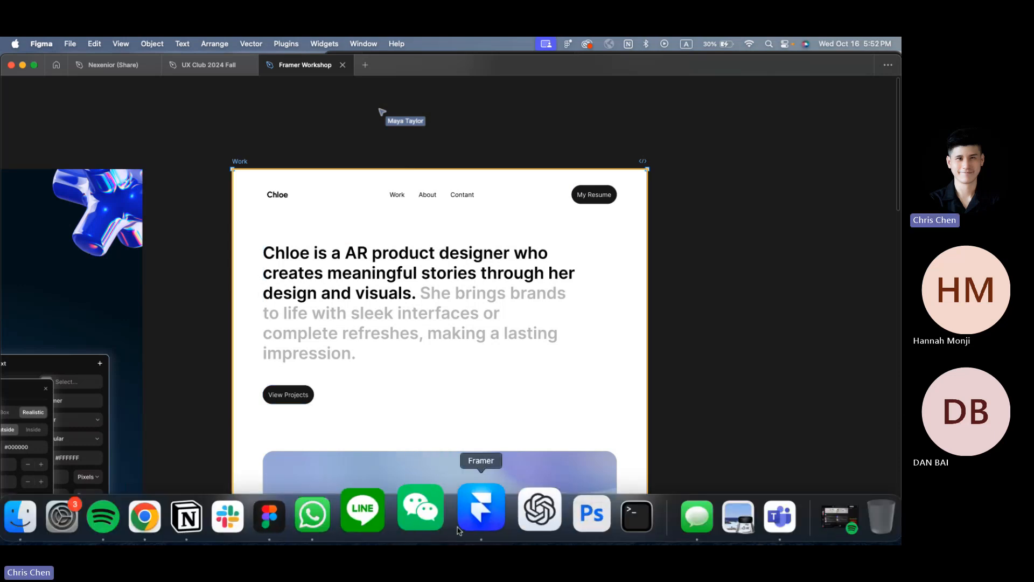
Step: Paste the copied Figma design into Framer's Desktop breakpoint
click(459, 530)
scroll(454, 226, down, 5)
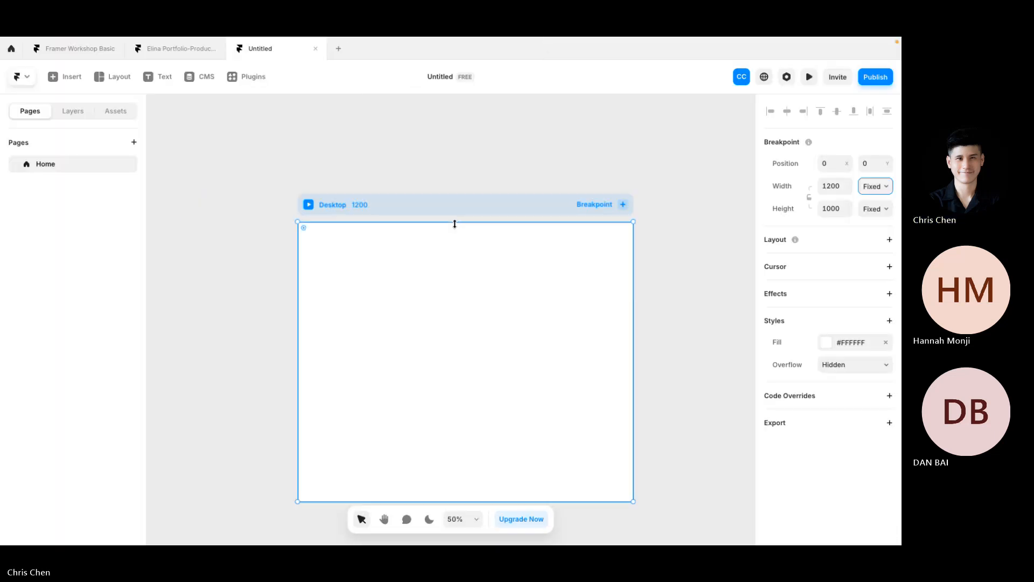
scroll(409, 193, down, 2)
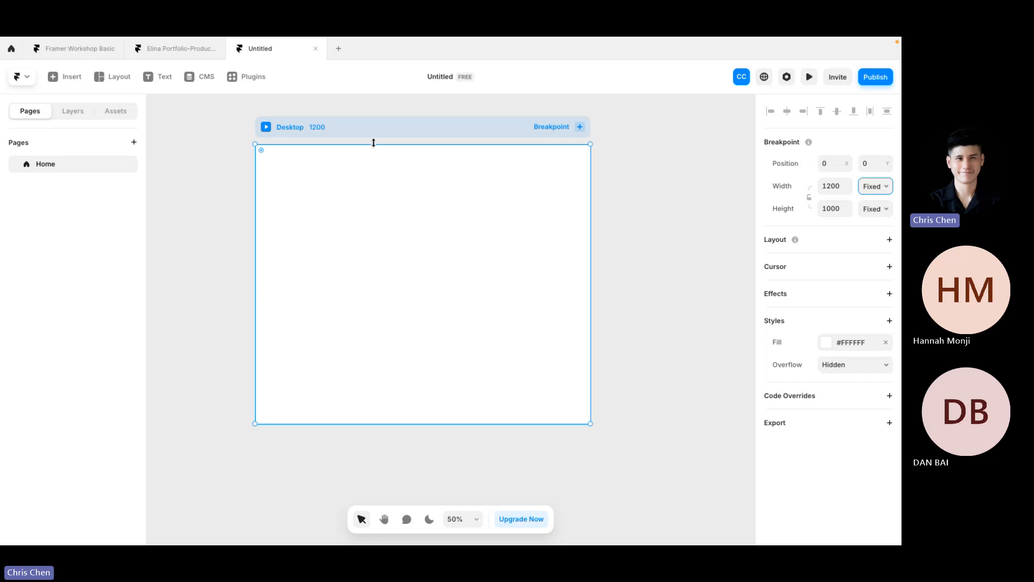
key(ctrl+v)
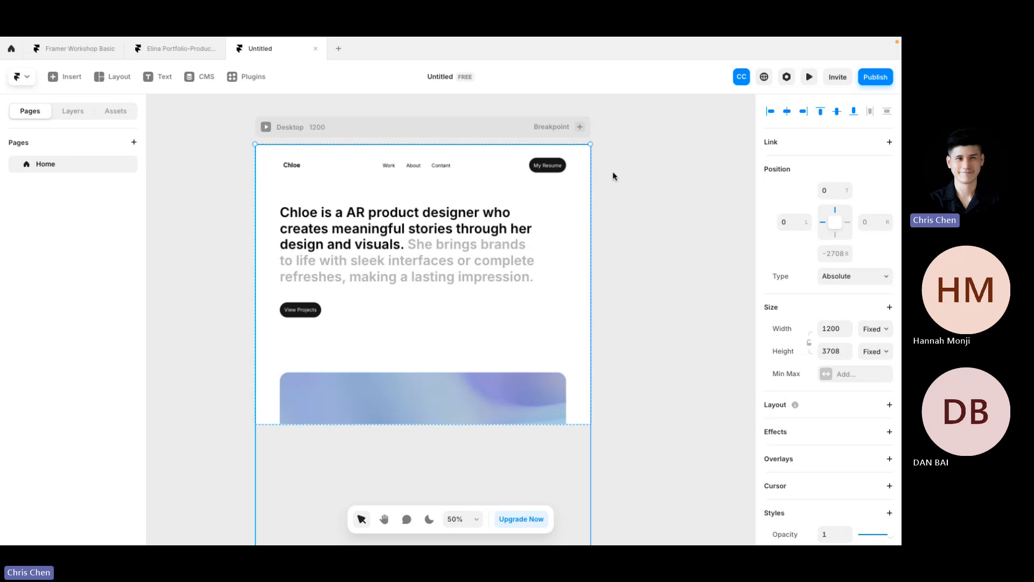
click(695, 305)
click(372, 350)
Step: Compare the pasted layout against the Work frame in Figma
key(super+Tab)
scroll(392, 349, down, 6)
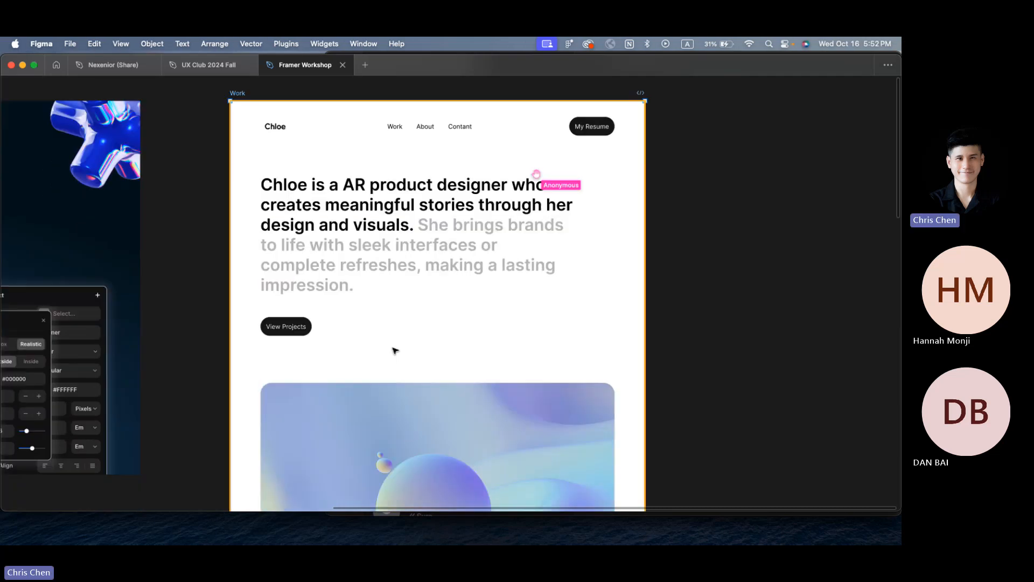
scroll(393, 350, up, 6)
scroll(392, 351, down, 6)
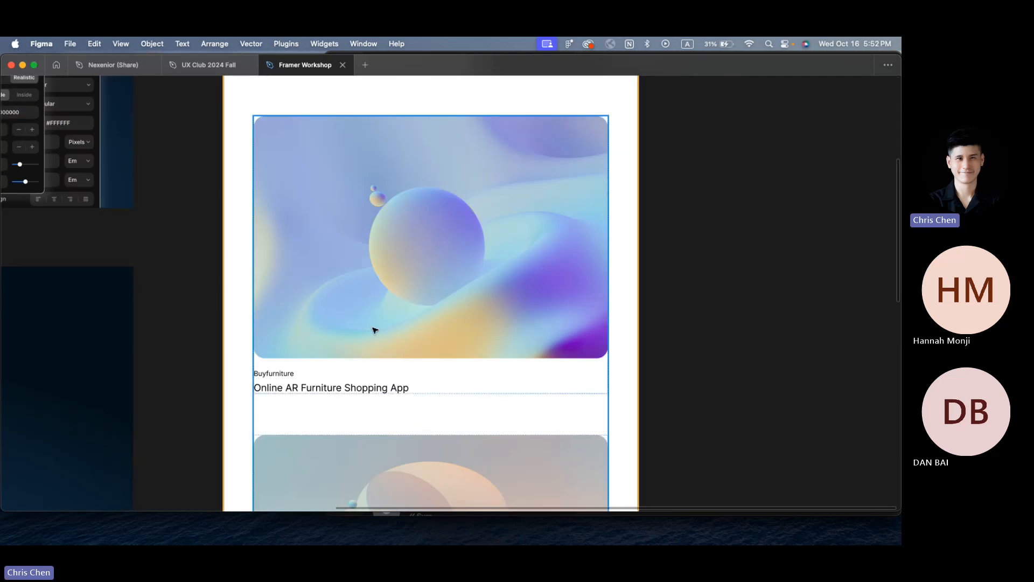
key(super+Tab)
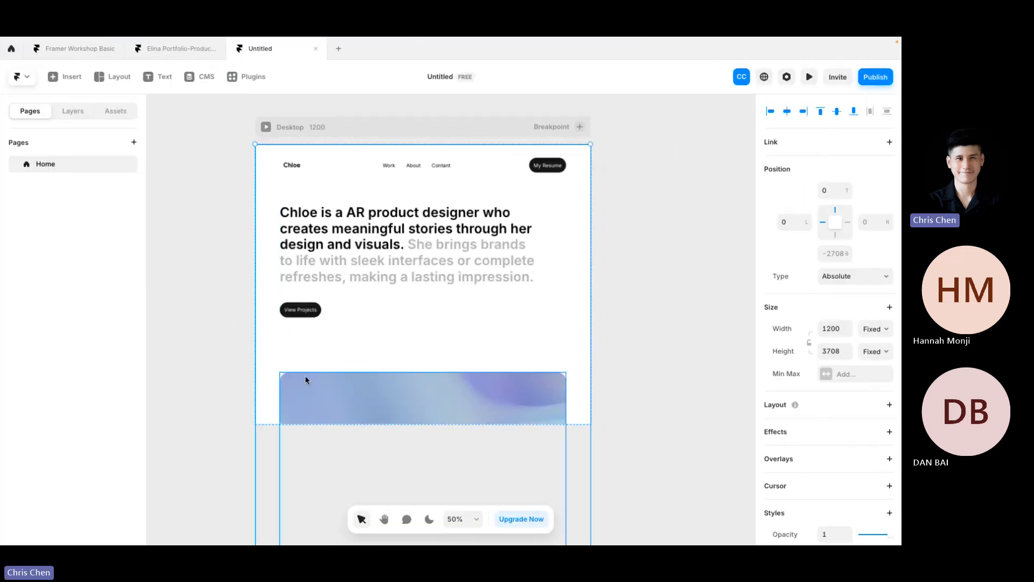
Step: Change the Desktop breakpoint's height from Fixed to Fit Content and scroll to check the page
click(347, 127)
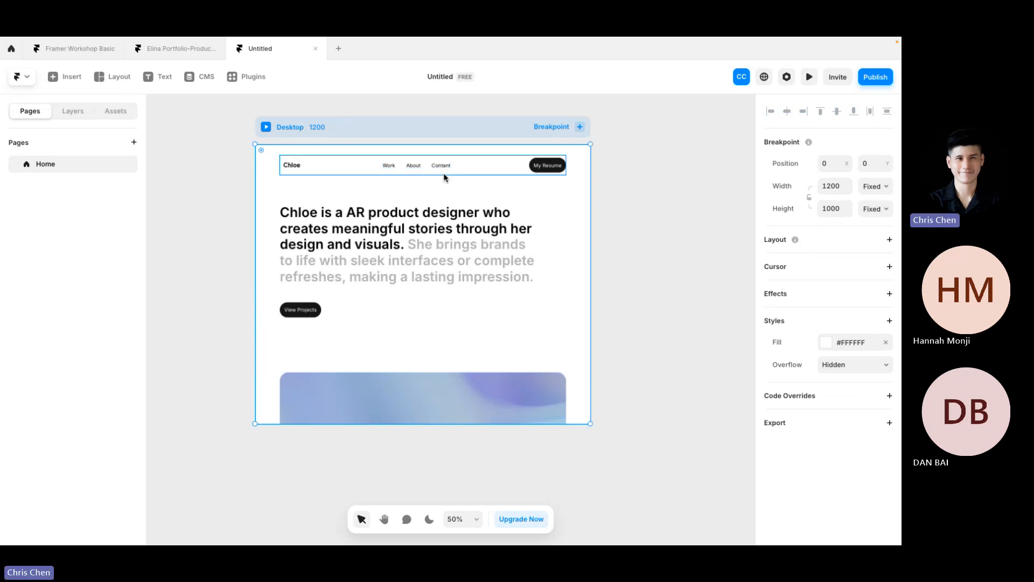
click(878, 209)
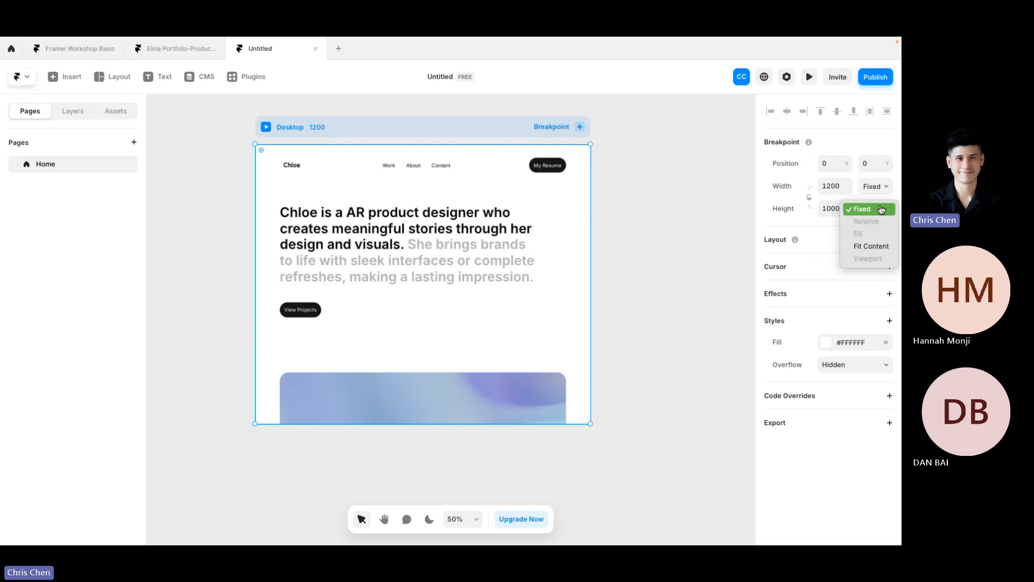
click(883, 253)
scroll(719, 316, down, 8)
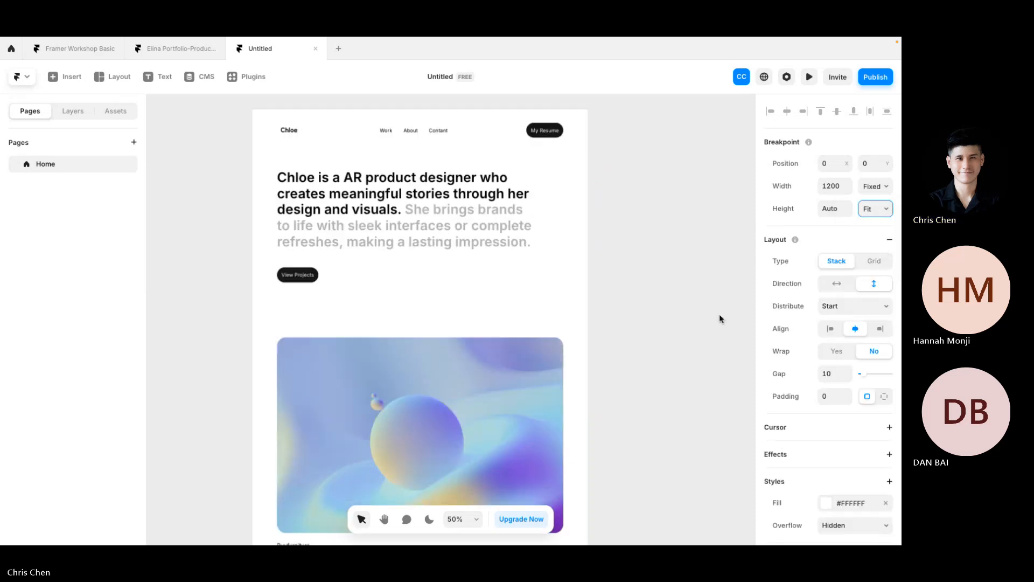
scroll(719, 318, up, 3)
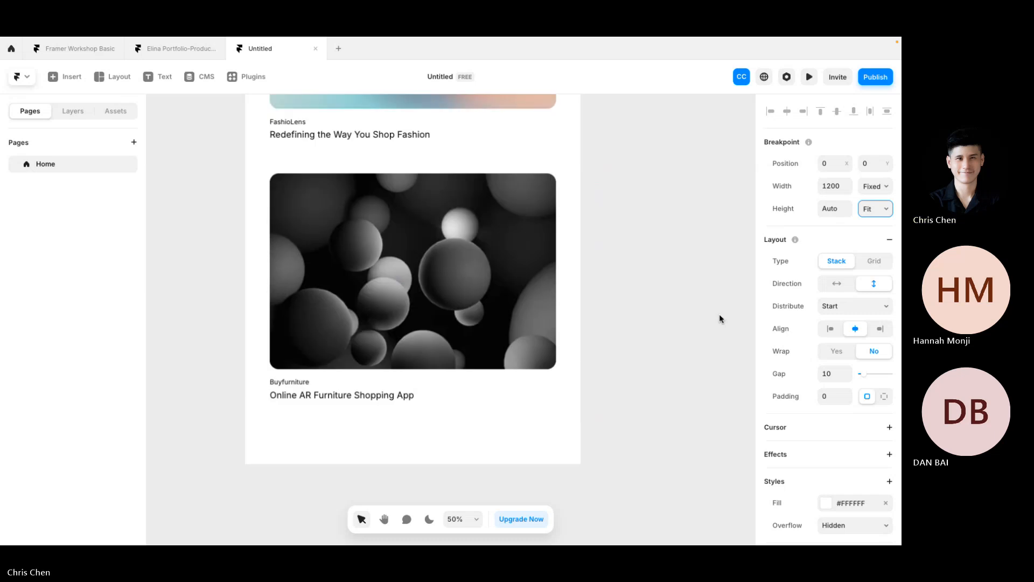
scroll(719, 318, up, 3)
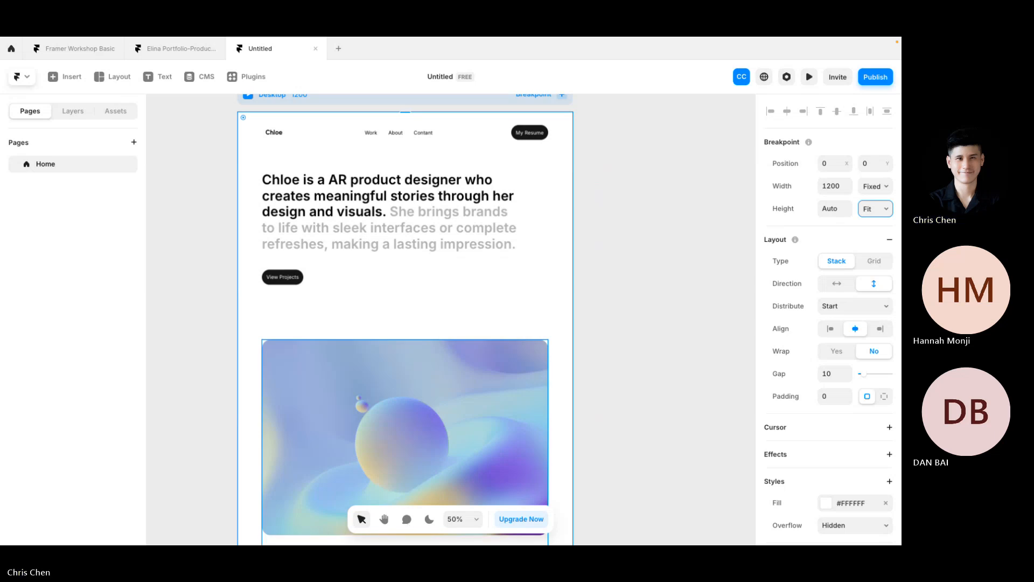
Step: Cycle through browser windows and desktops, closing an empty new-tab window along the way
key(alt+Tab)
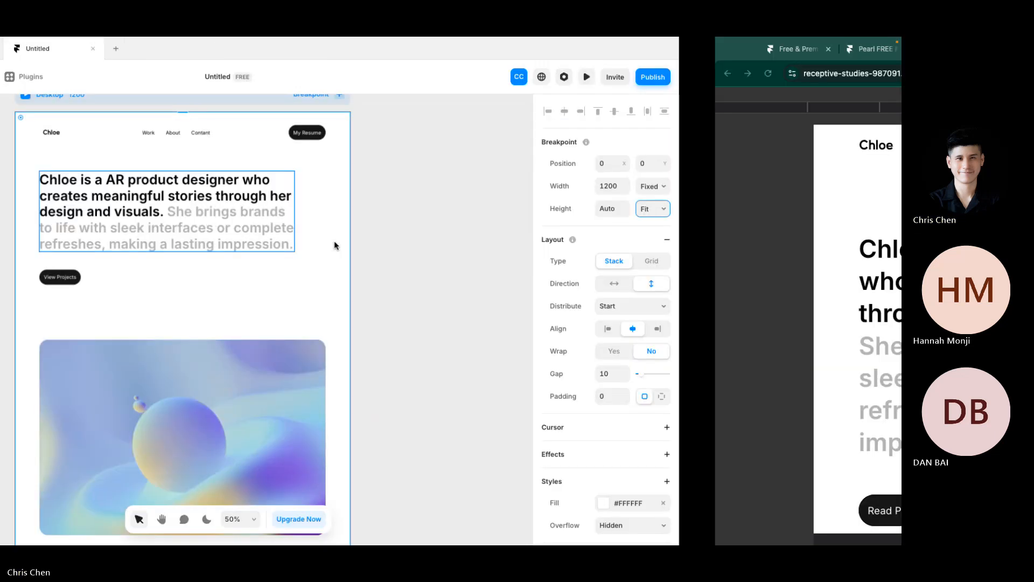
click(791, 49)
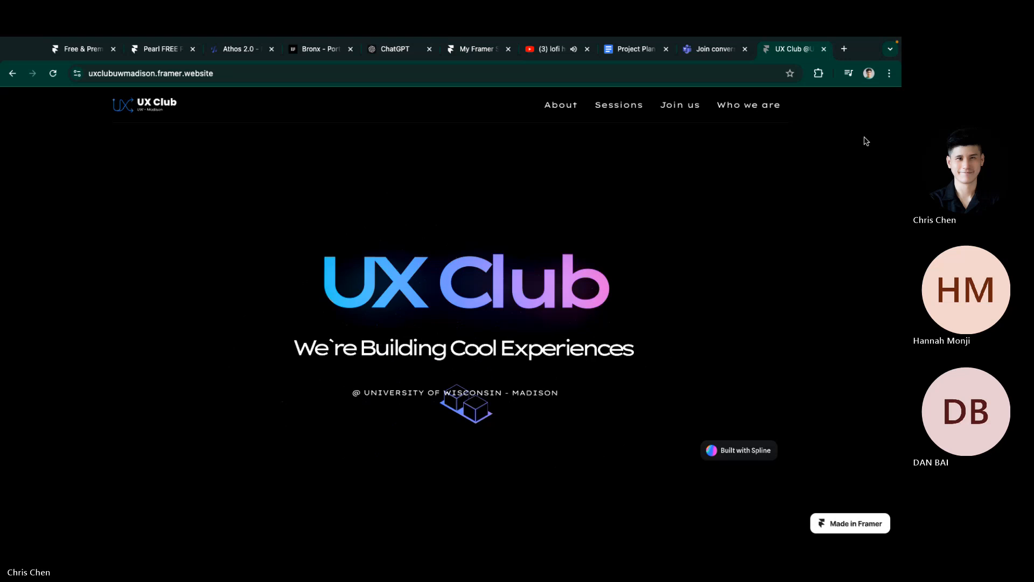
key(ctrl+Right)
click(168, 49)
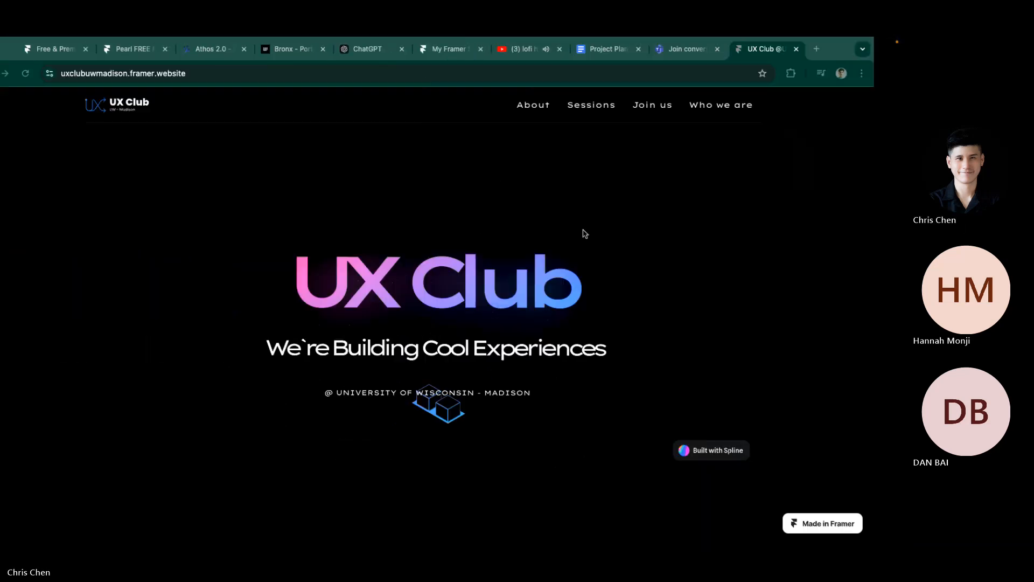
key(ctrl+Left)
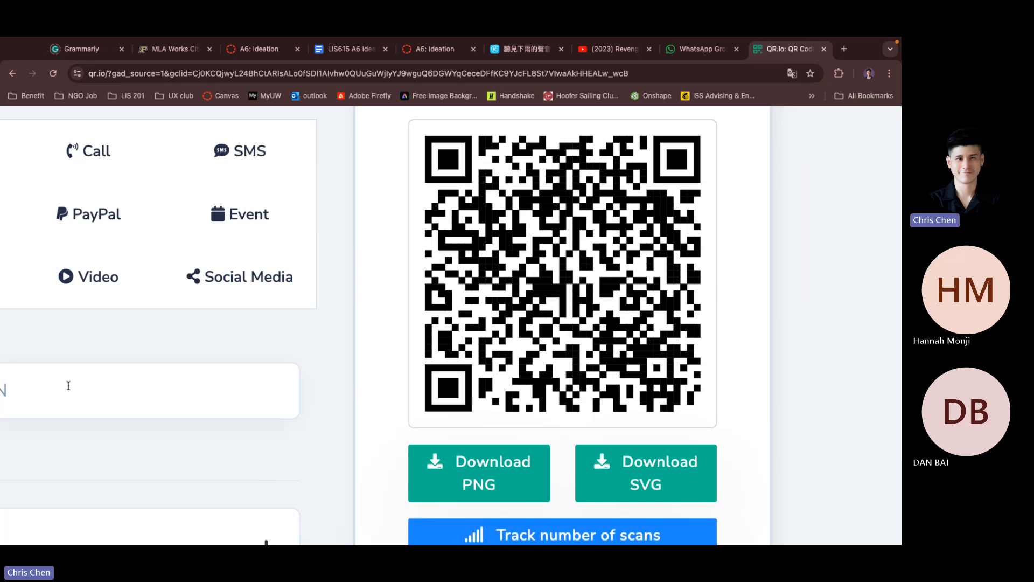
key(ctrl+Left)
key(ctrl+Left)
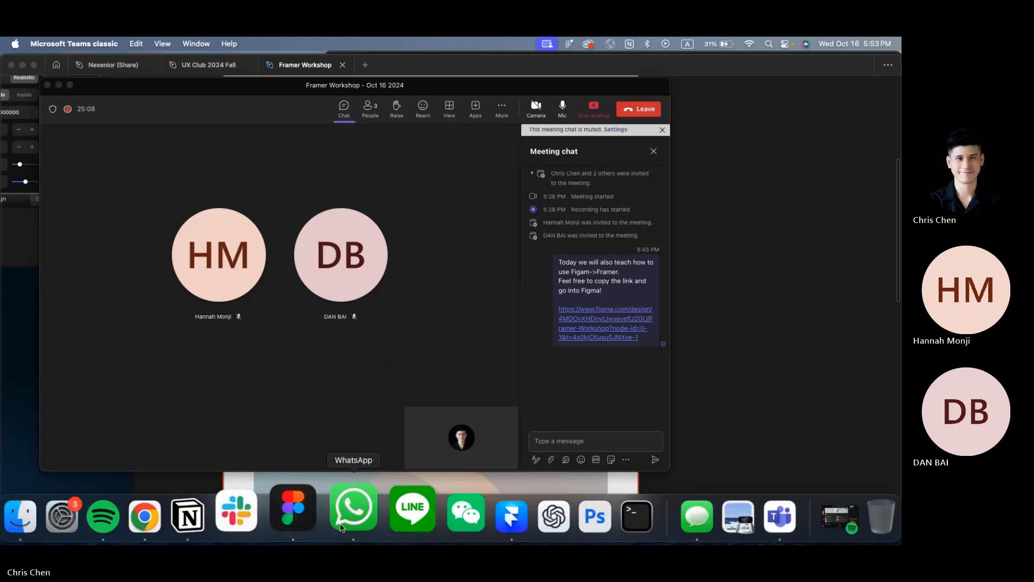
Step: Post the Framer Workshop message with its Figma link to the UX Club group and select the link
click(351, 508)
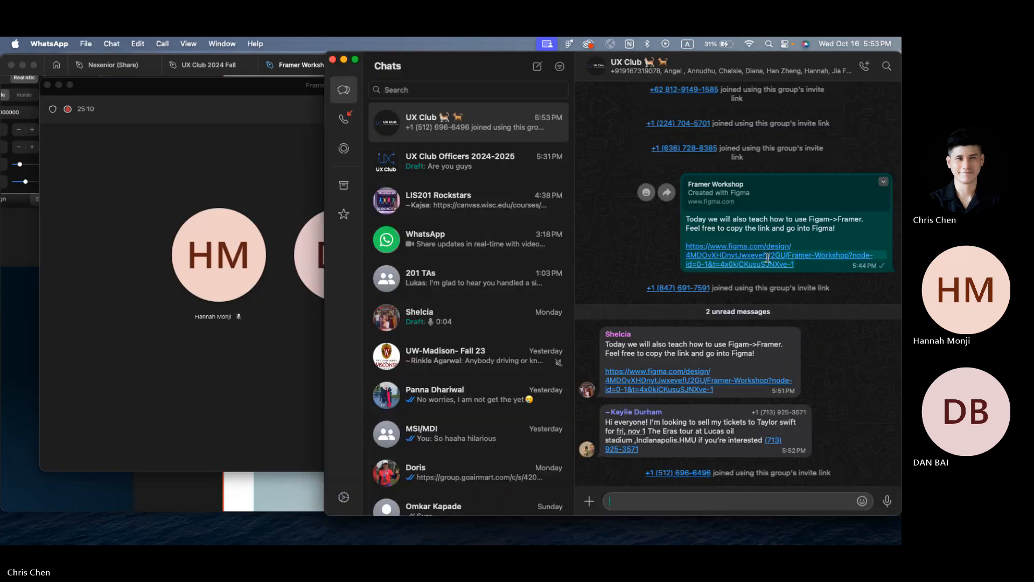
drag(768, 258, 684, 215)
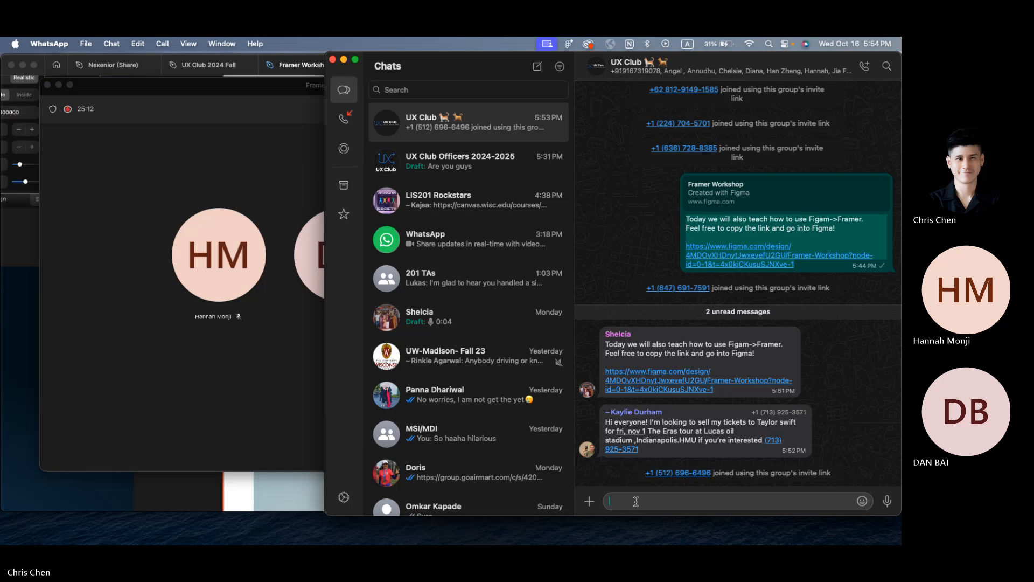
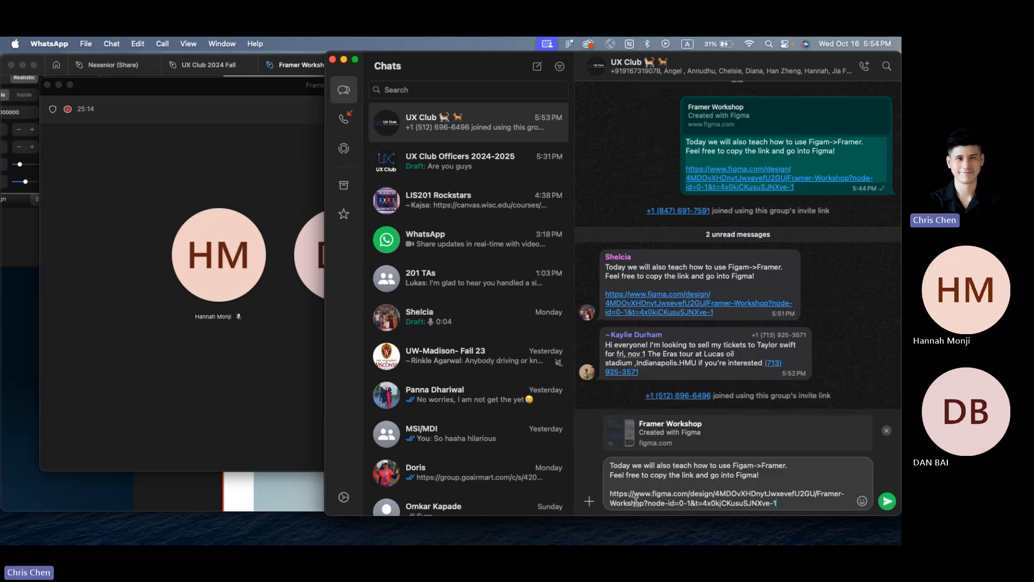
key(Return)
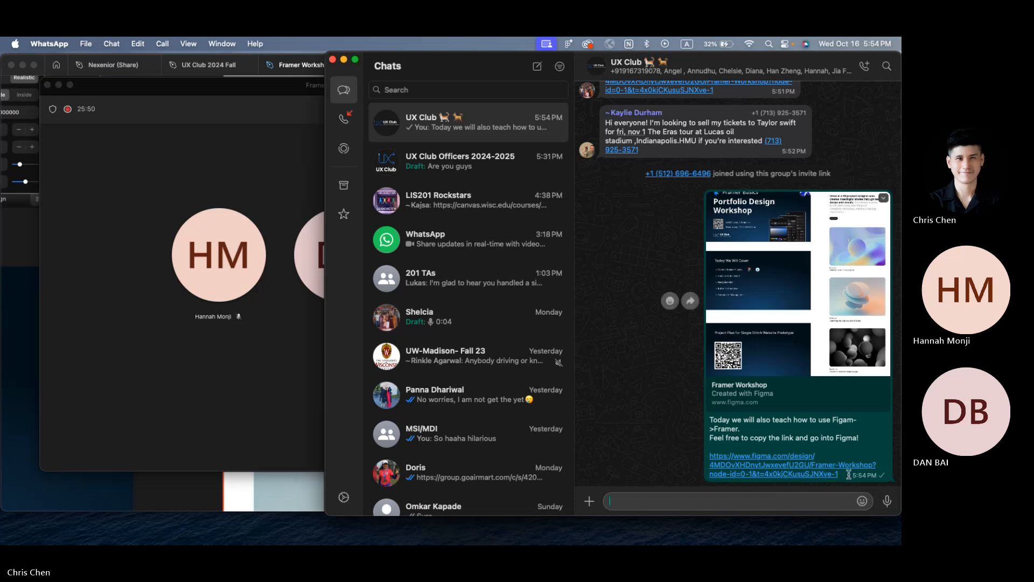
drag(850, 474, 704, 459)
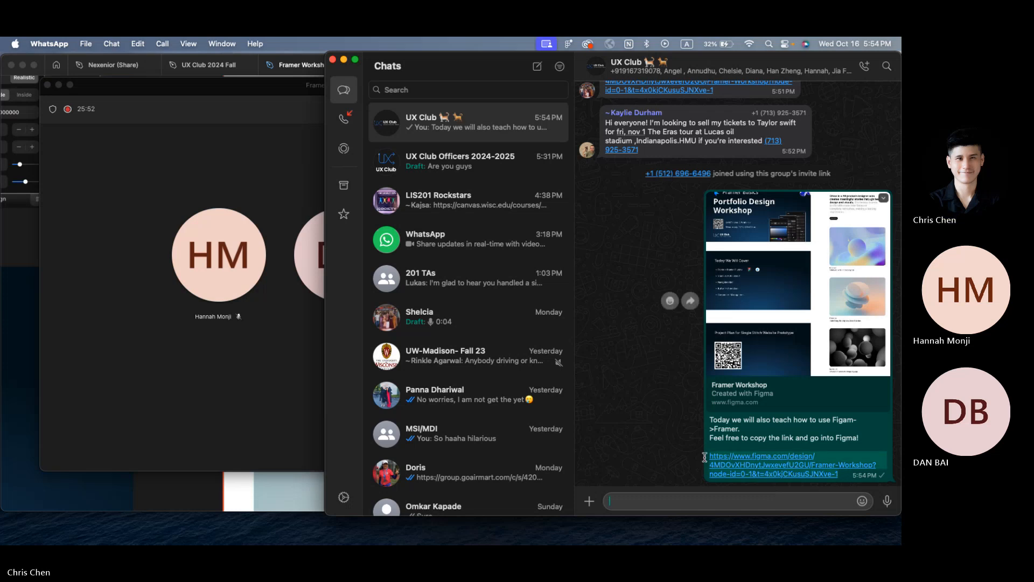
click(219, 279)
Step: Move to the QR.io workspace and scroll to its Submit URL field
click(116, 498)
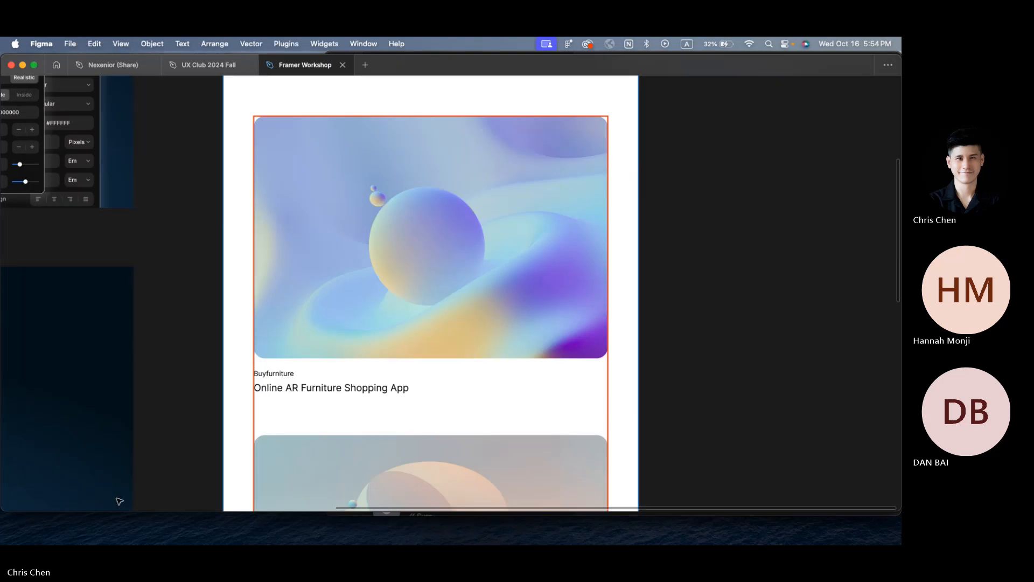
key(ctrl+Right)
key(ctrl+Right)
key(ctrl+Right)
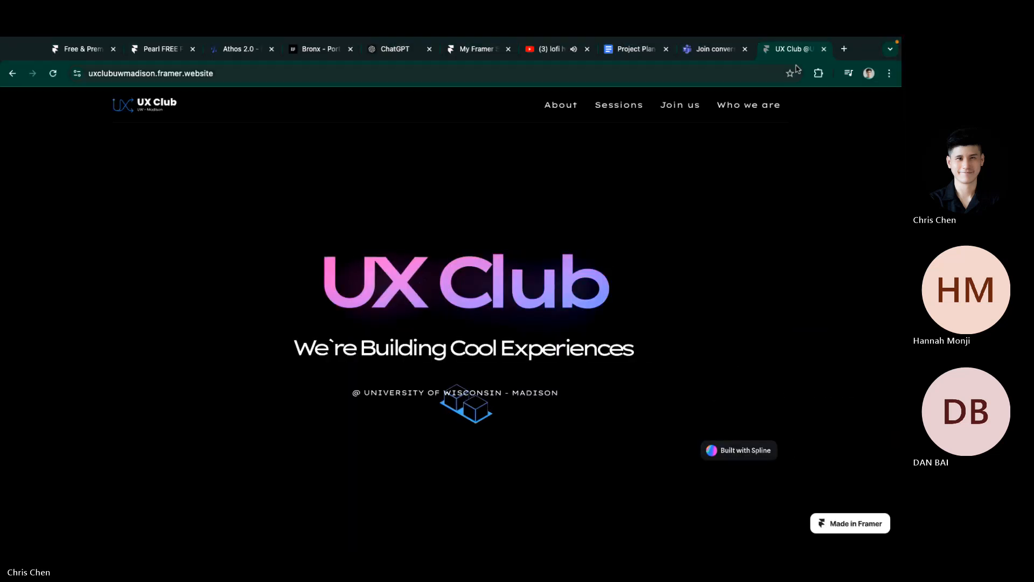
scroll(254, 212, up, 4)
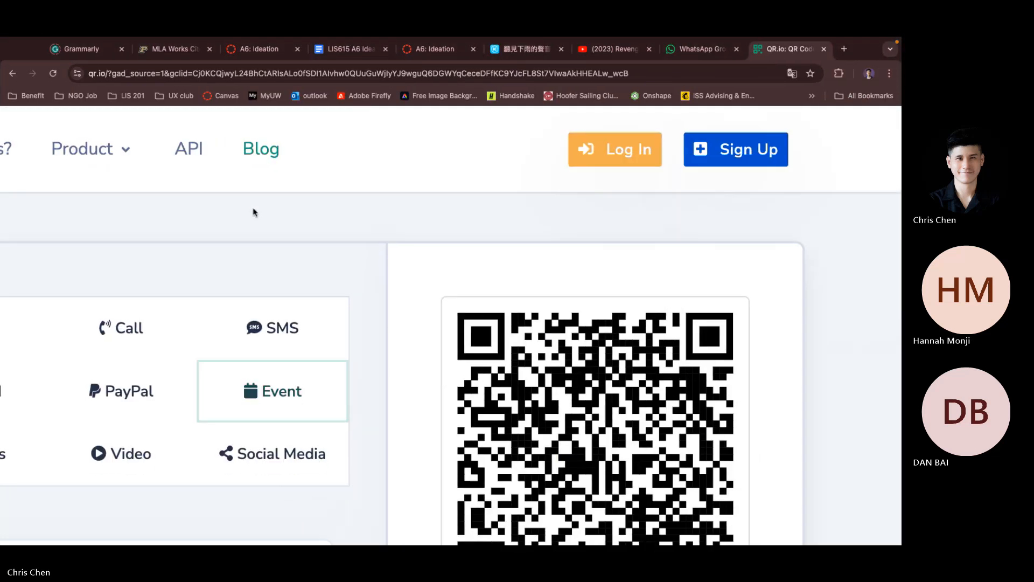
scroll(253, 212, left, 10)
scroll(399, 298, down, 5)
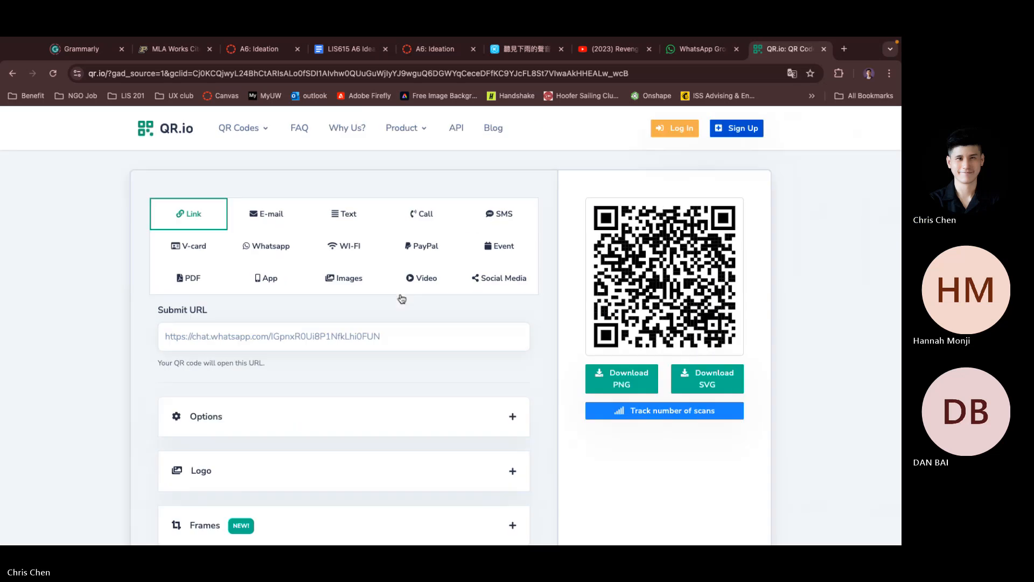
Step: Replace the QR code's URL with the copied Framer Workshop Figma link
triple_click(360, 339)
key(super+v)
click(425, 374)
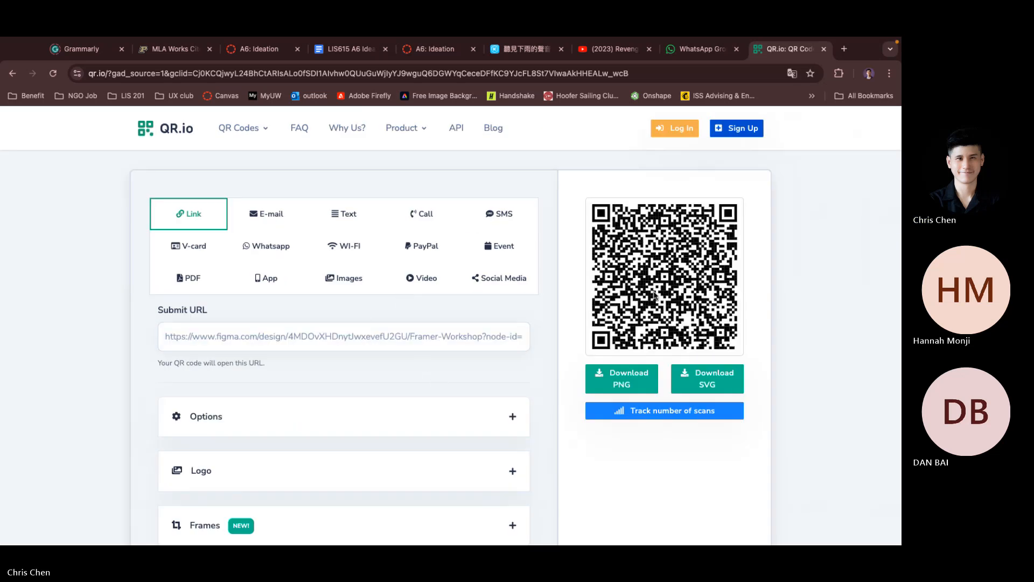
scroll(653, 293, up, 5)
scroll(653, 292, right, 5)
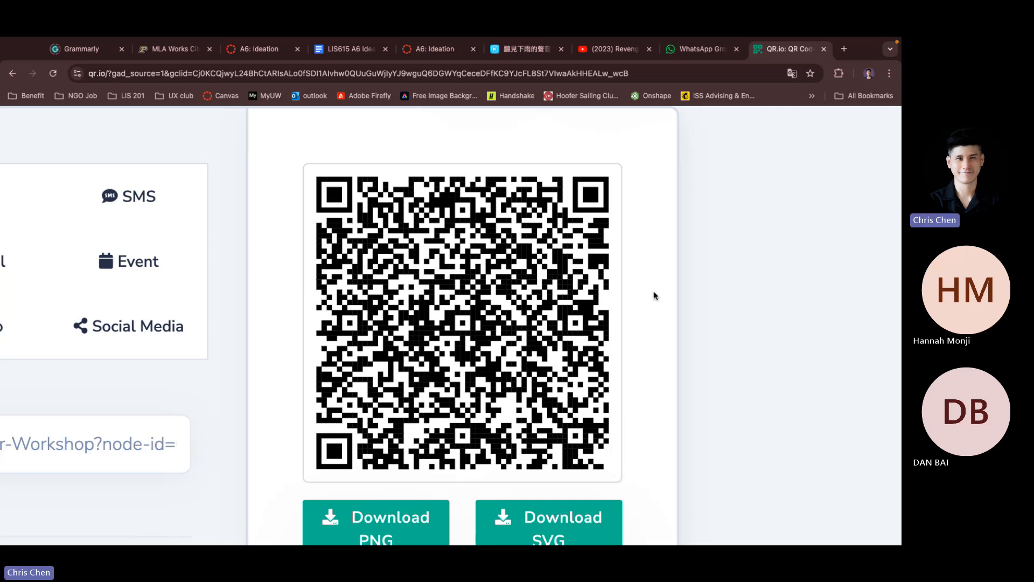
key(ctrl+Left)
key(ctrl+Left)
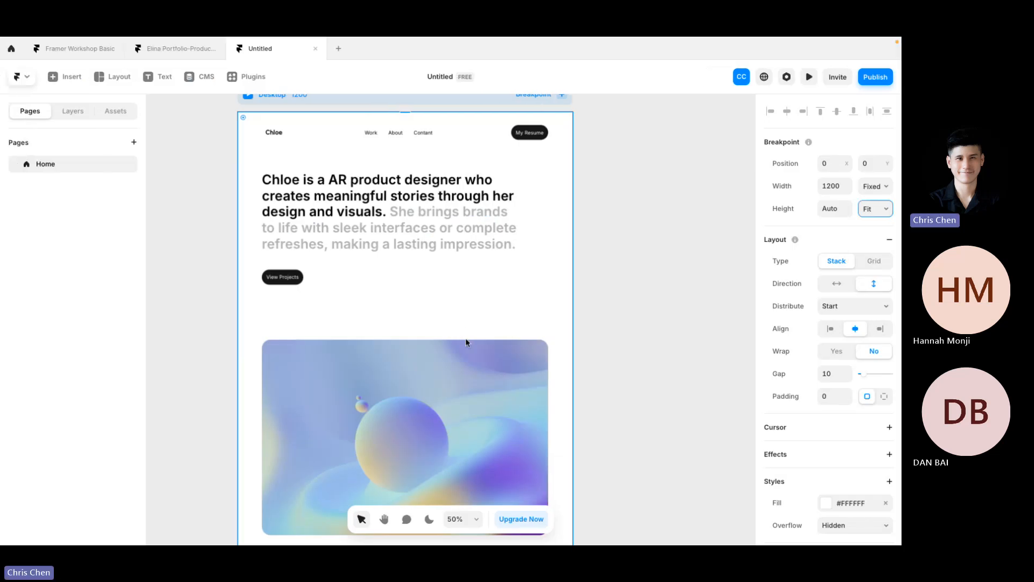
Step: Return to the Figma design file and clear the canvas selection
key(ctrl+Left)
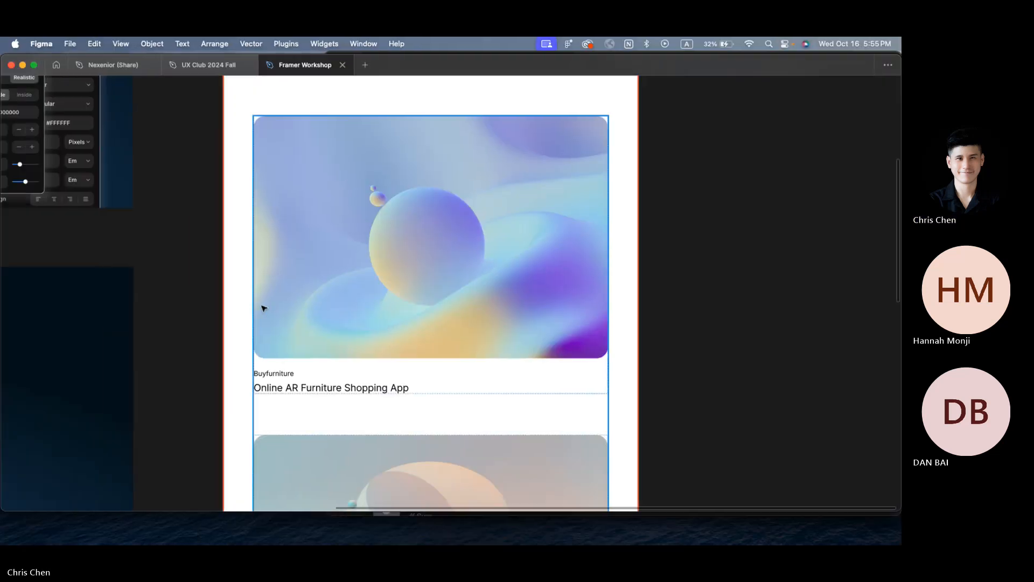
scroll(261, 306, up, 2)
scroll(346, 238, up, 6)
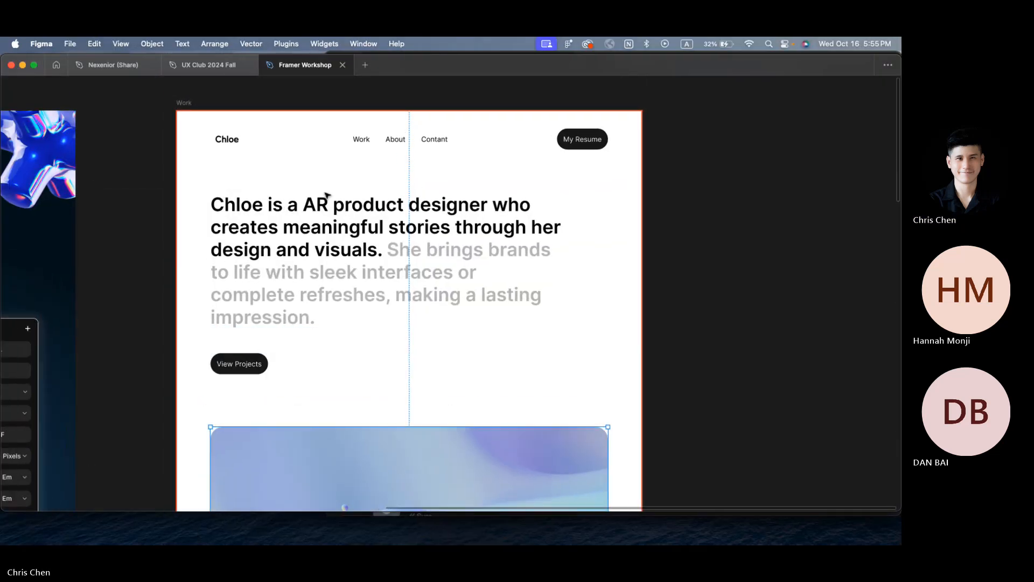
click(241, 89)
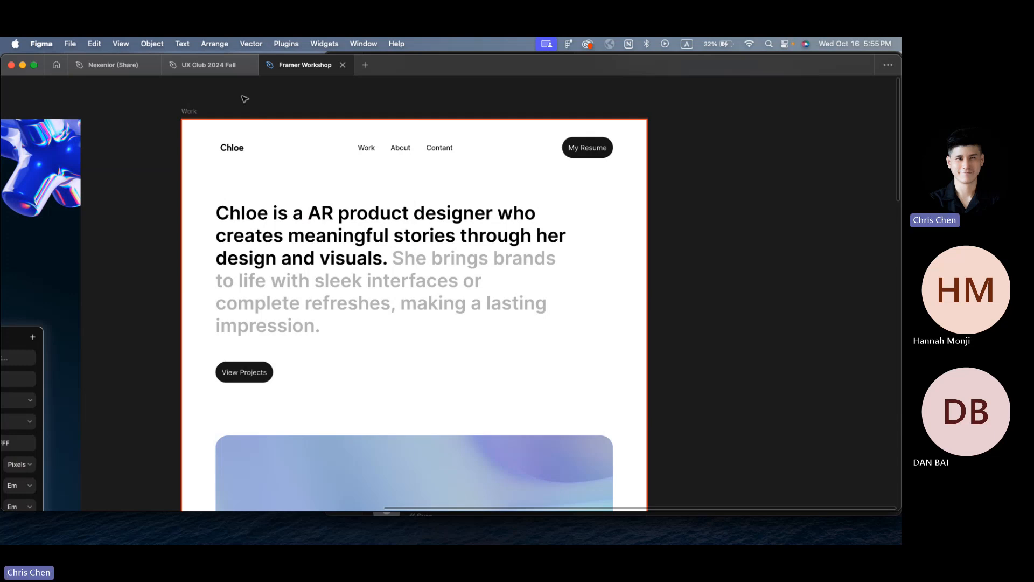
scroll(245, 99, left, 8)
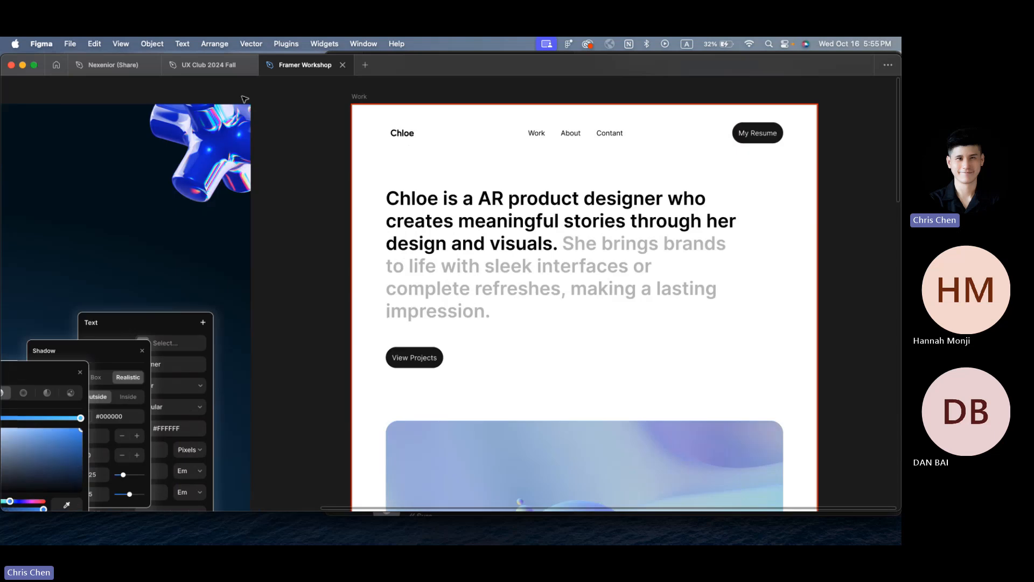
scroll(338, 187, down, 3)
scroll(338, 186, right, 3)
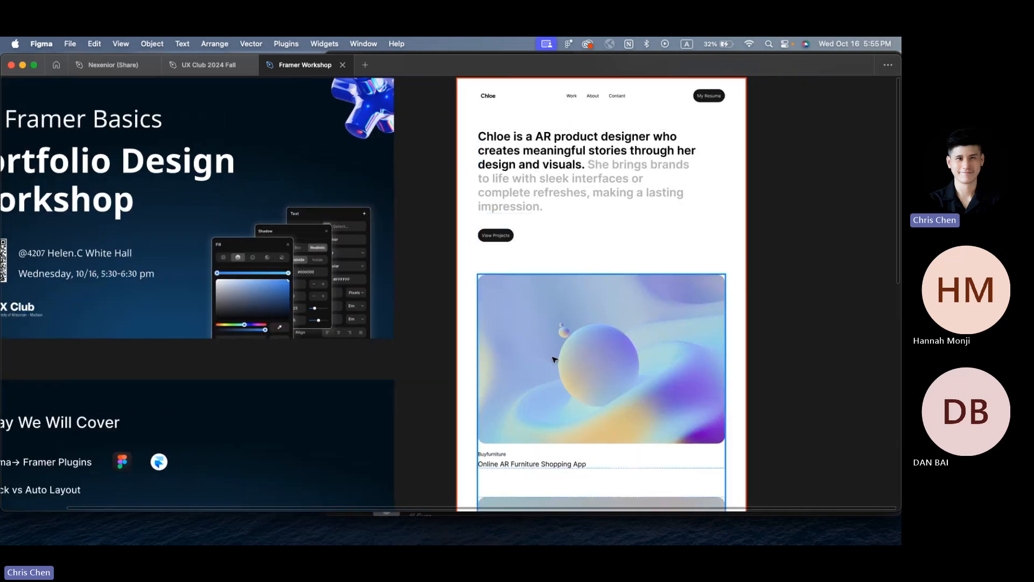
scroll(554, 358, up, 3)
scroll(427, 161, up, 3)
Step: Search Figma's Manage plugins panel for 'framer'
right_click(426, 162)
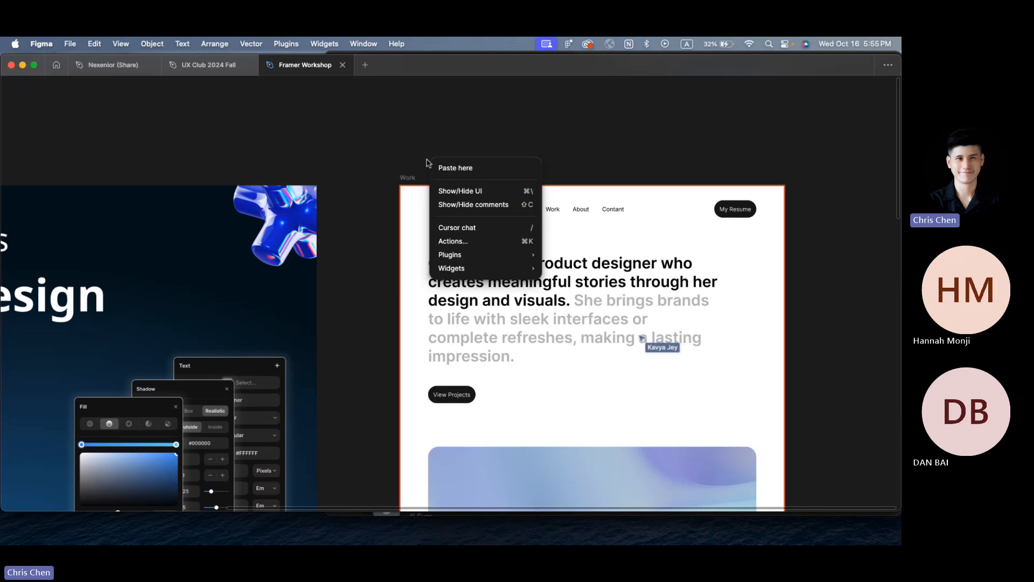
mouse_move(529, 253)
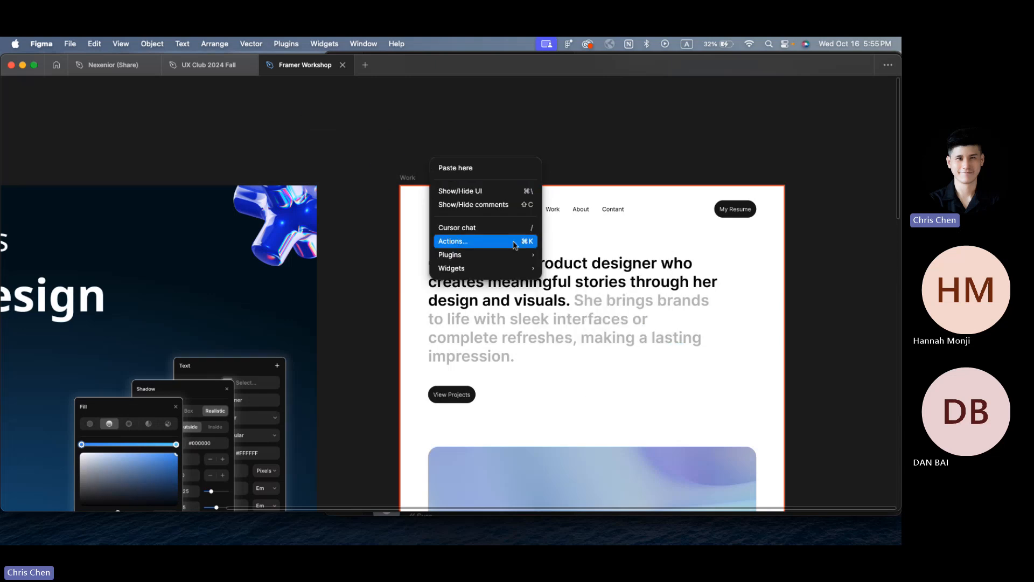
click(415, 140)
right_click(415, 140)
mouse_move(435, 243)
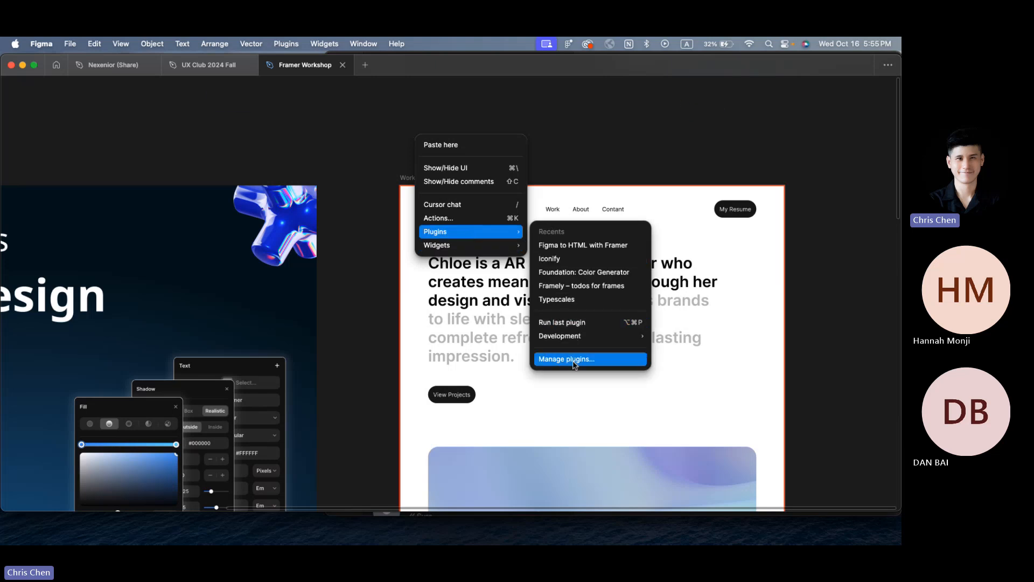
click(604, 360)
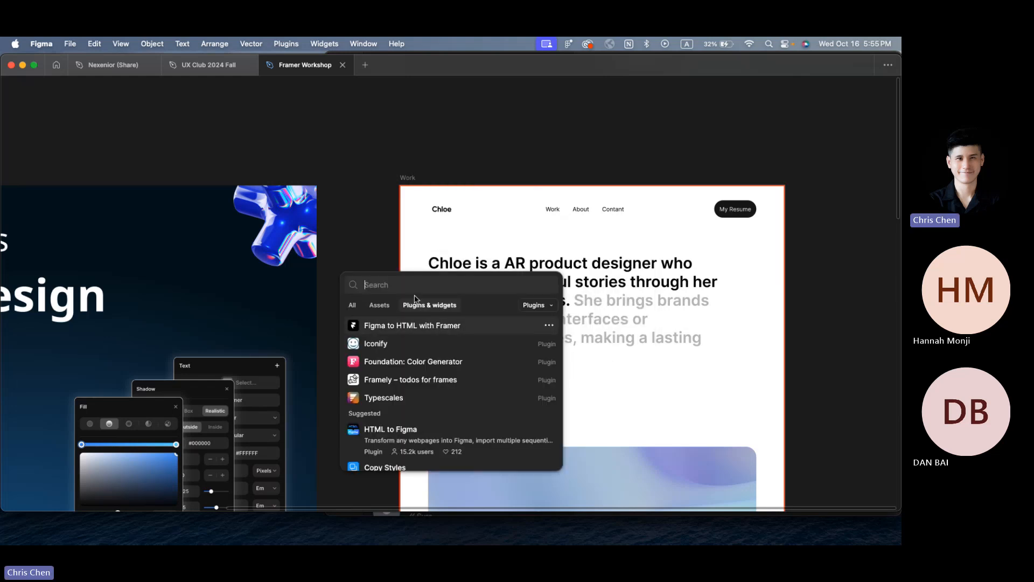
text(framer)
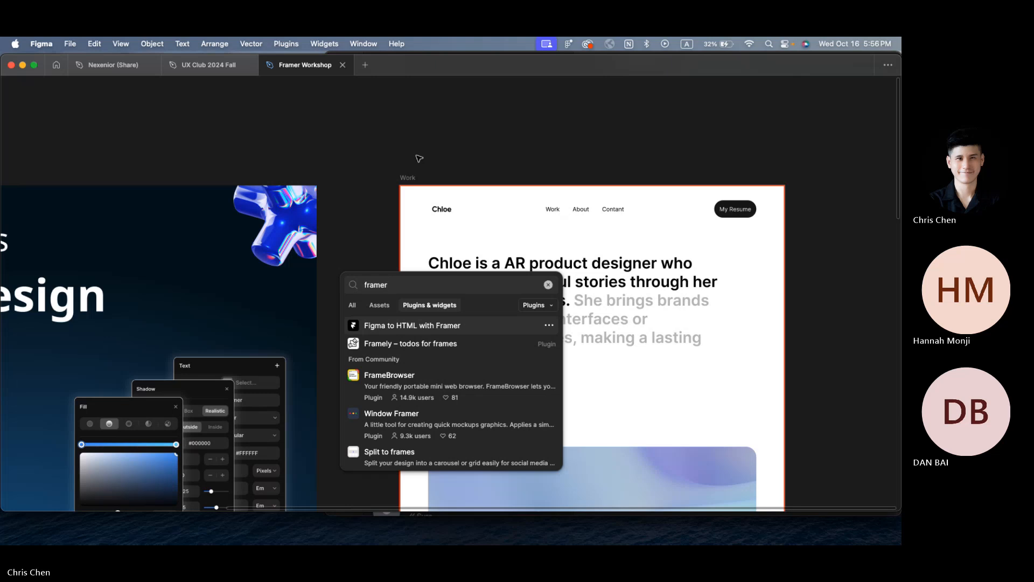
Step: Remove the old Chloe design from Framer's Desktop frame, then select Figma's Work frame
key(super+Tab)
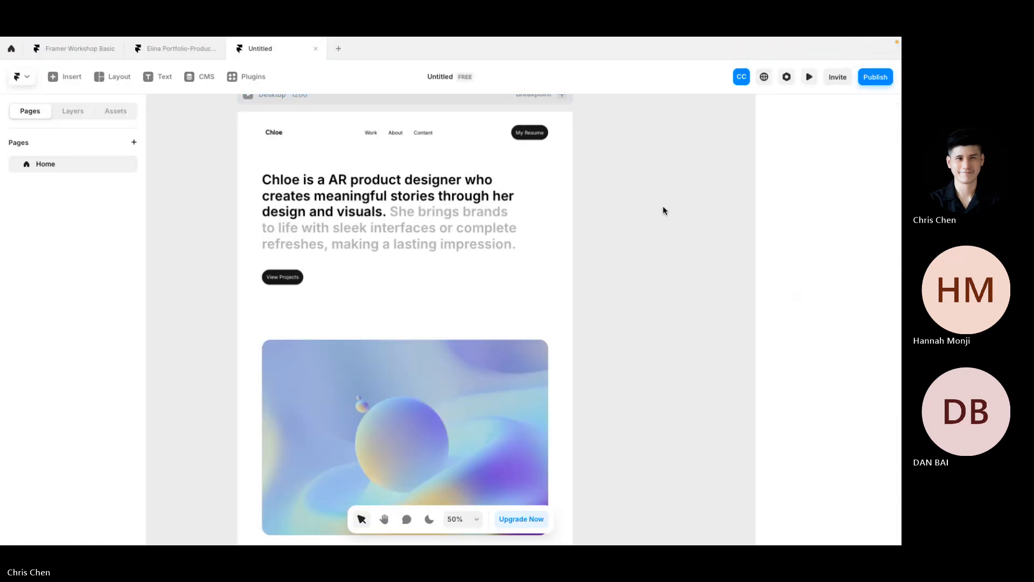
key(super+z)
key(super+Tab)
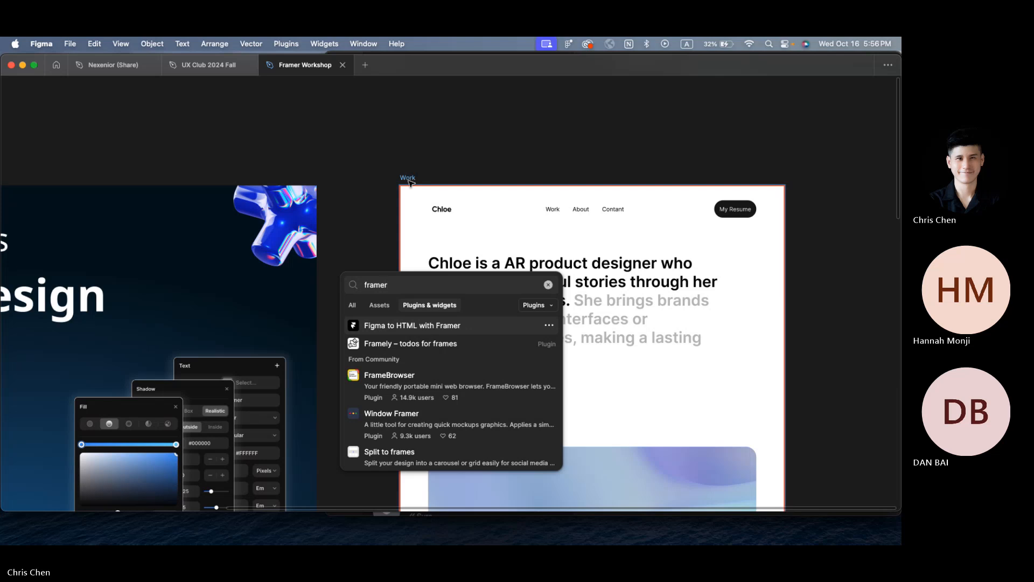
click(408, 181)
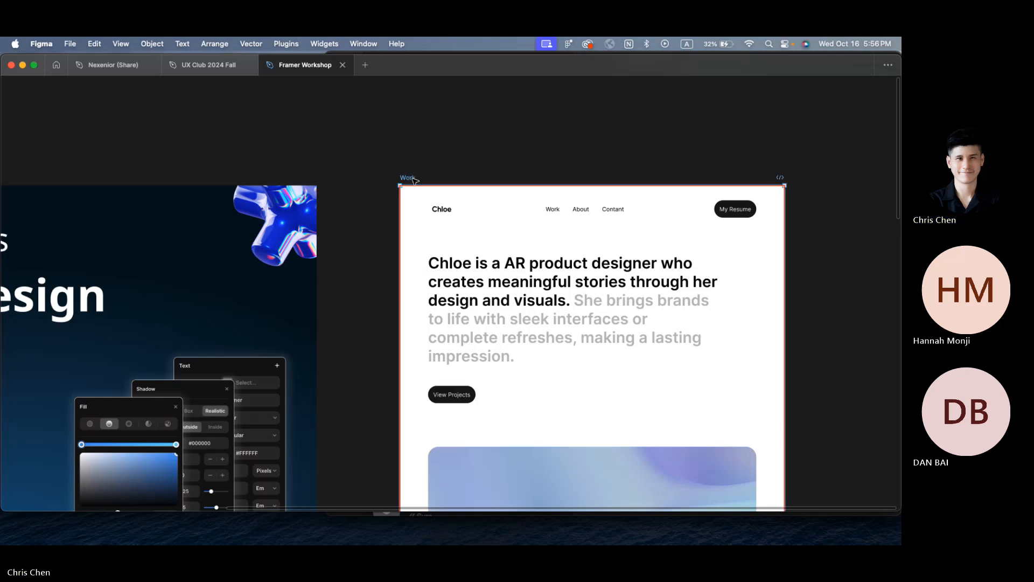
Step: Copy the Work frame's 30 layers with the Figma to HTML with Framer plugin, then switch to the Untitled project
right_click(414, 181)
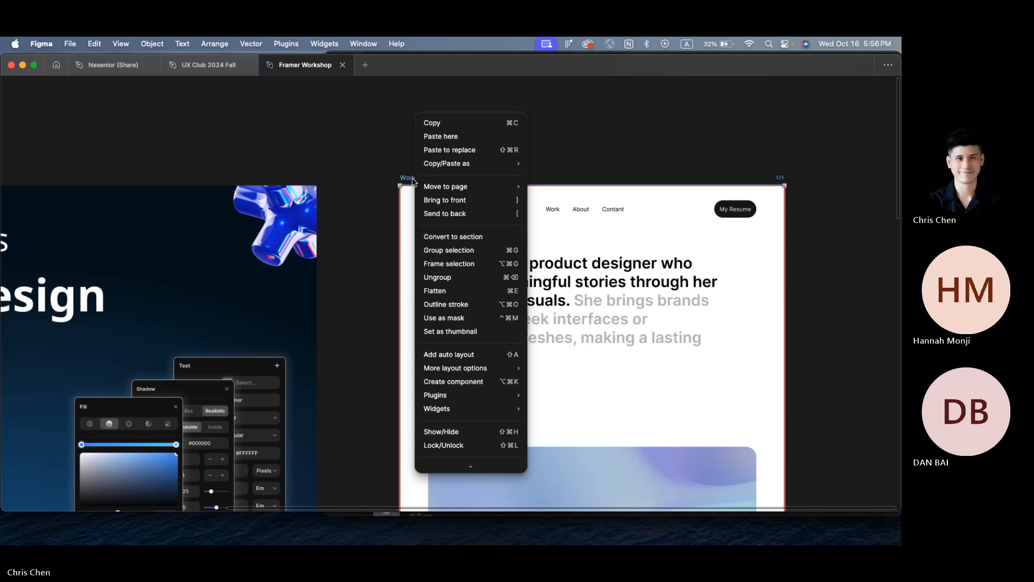
mouse_move(487, 396)
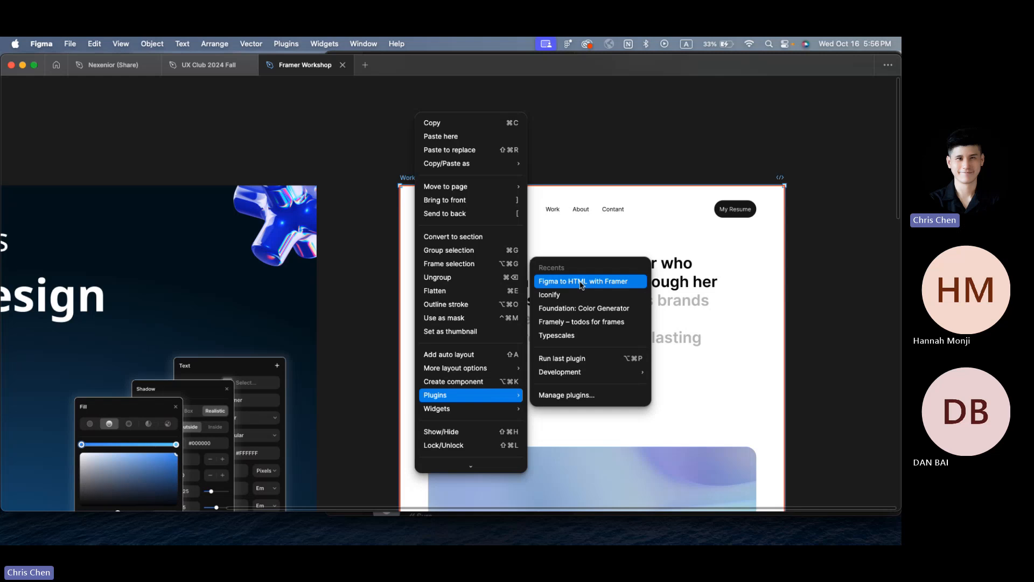
click(581, 285)
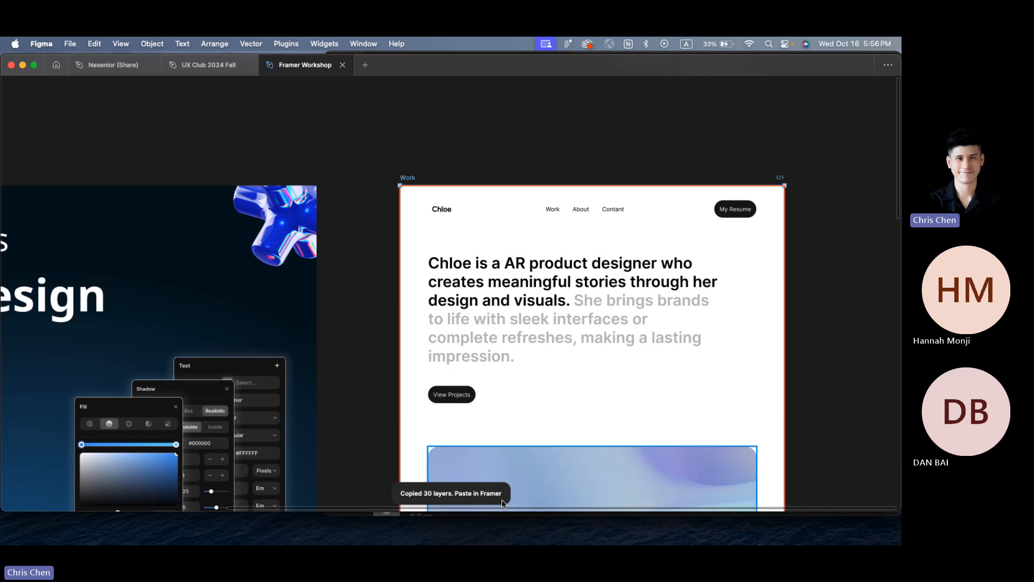
key(ctrl+Right)
scroll(314, 161, up, 2)
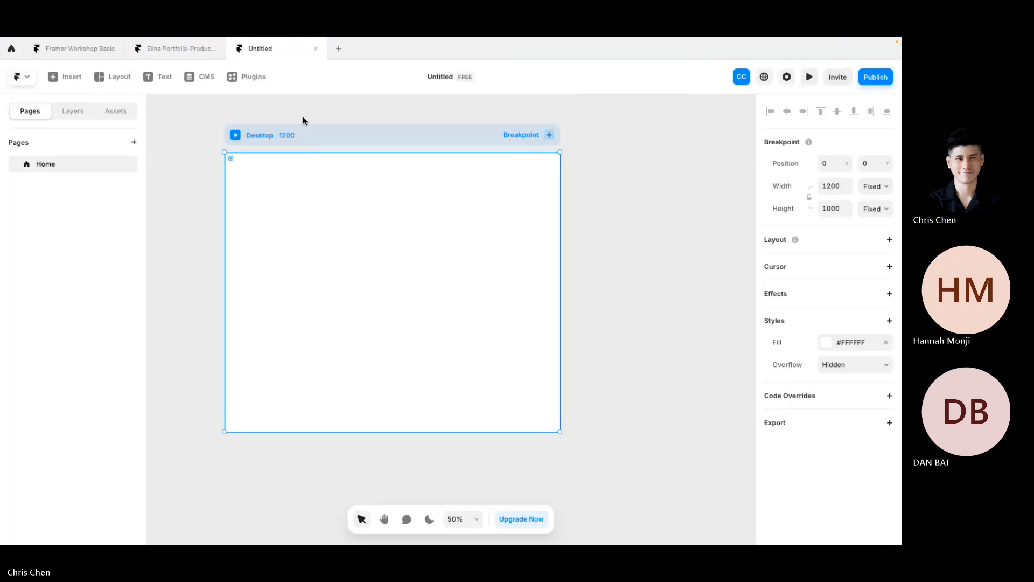
Step: Reopen the Untitled project from the dashboard and paste the Work mockup into its Desktop frame
click(9, 49)
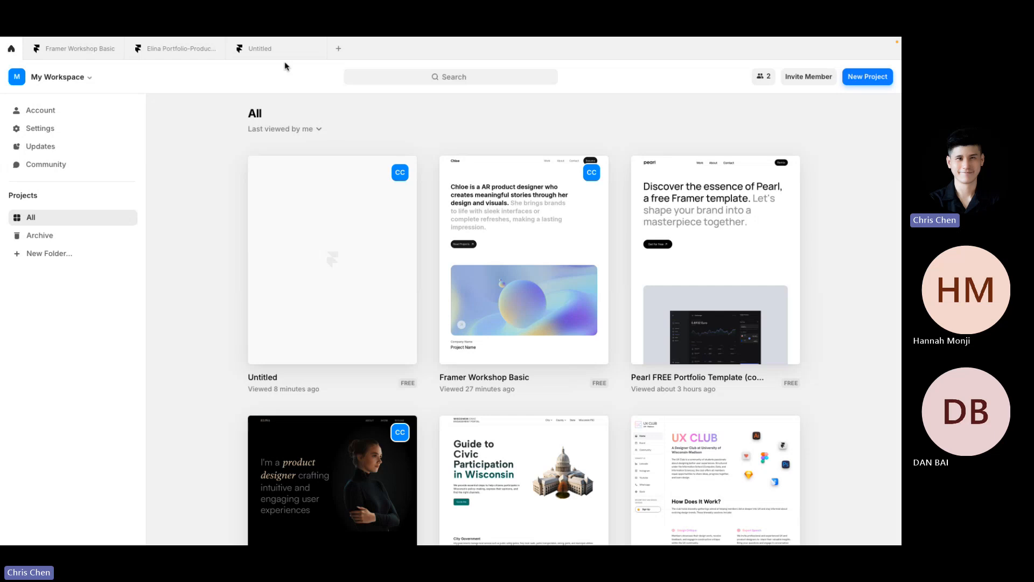
click(273, 49)
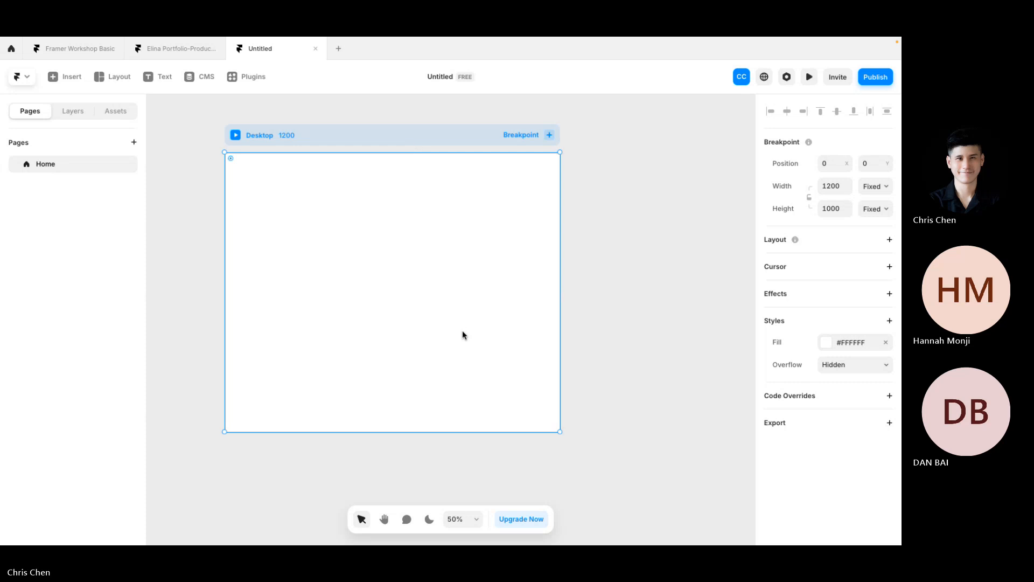
click(641, 264)
click(442, 136)
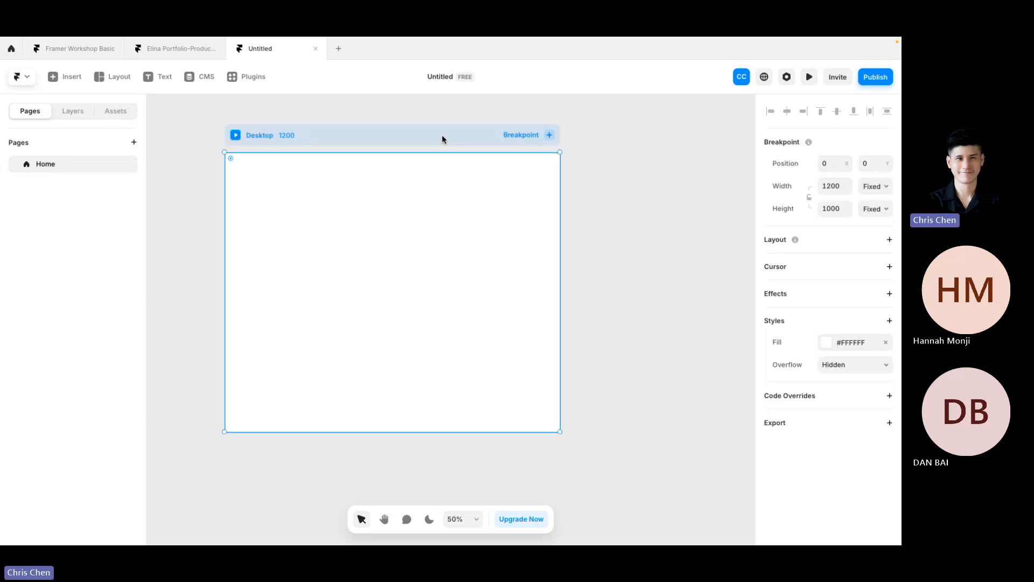
key(ctrl+v)
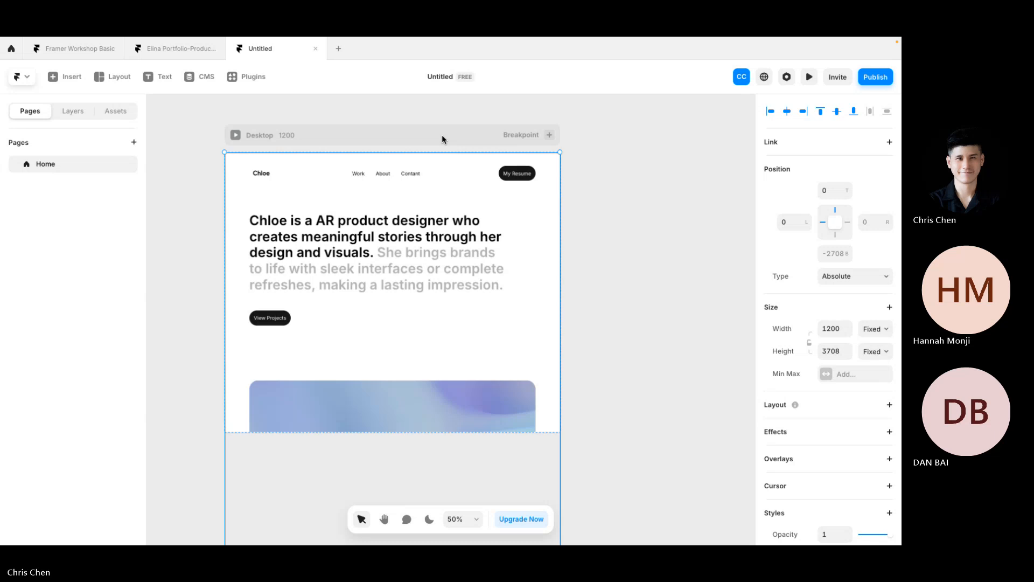
Step: Show the Layers panel listing Desktop > Work with Wrapper, Hero and Navigation Bar
click(73, 111)
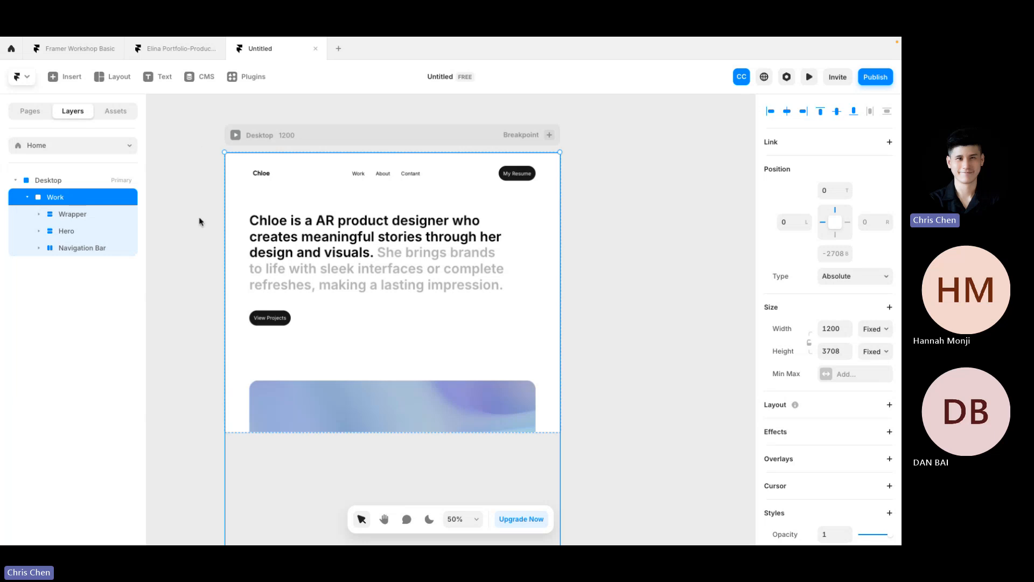
Step: Set the Desktop breakpoint's height to Fit Content, revealing the whole portfolio down to the project cards
click(611, 410)
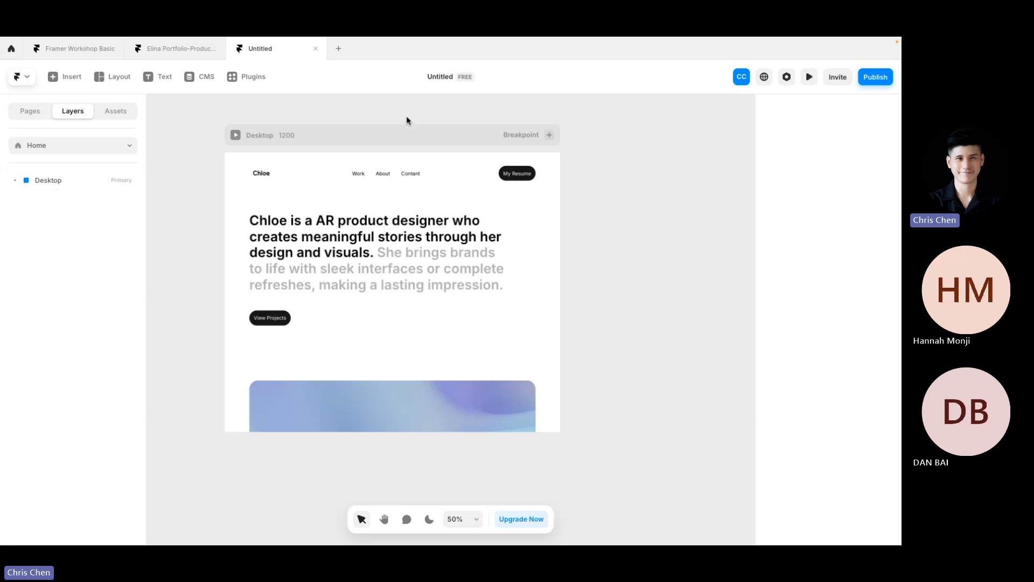
click(395, 132)
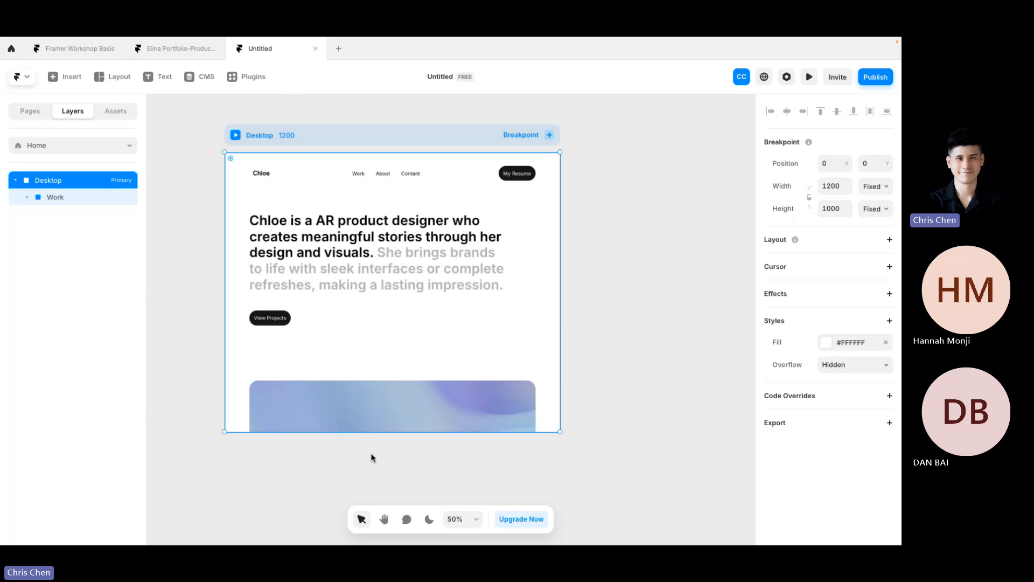
click(885, 210)
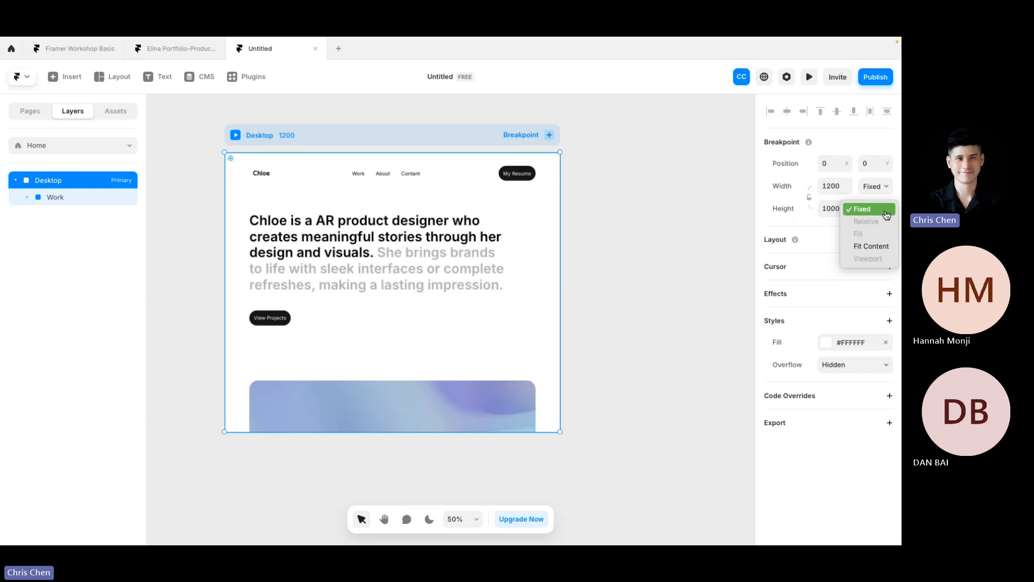
click(877, 249)
scroll(634, 325, down, 15)
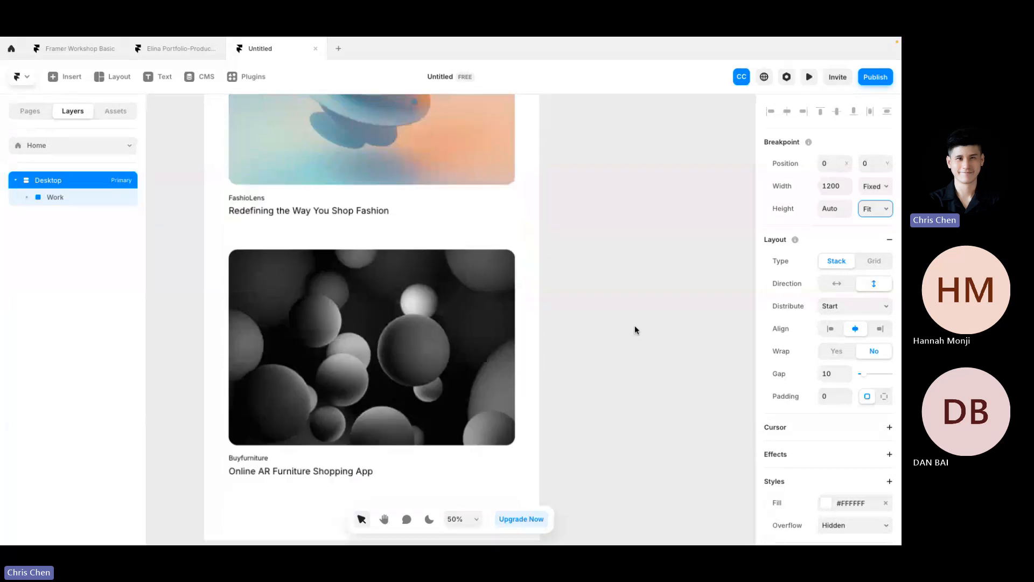
scroll(619, 315, down, 3)
scroll(618, 315, up, 2)
scroll(618, 315, up, 10)
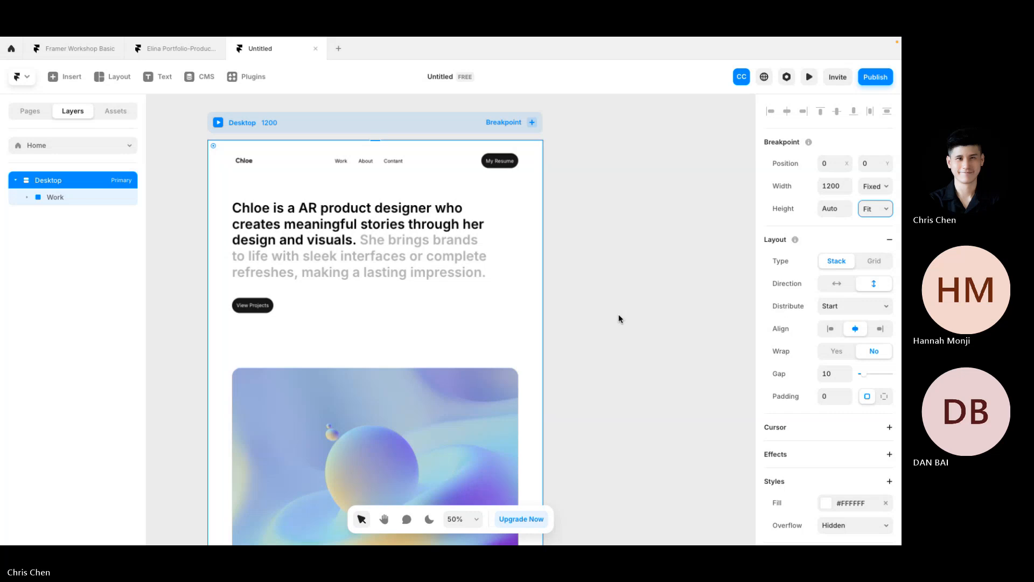
click(218, 123)
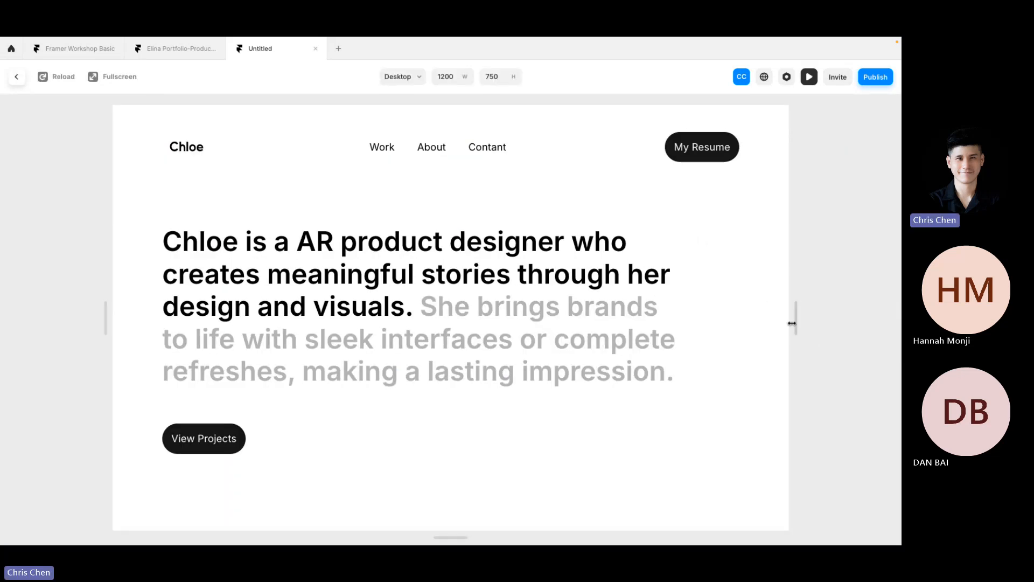
mouse_move(795, 320)
mouse_down()
mouse_move(899, 320)
mouse_move(759, 321)
mouse_move(786, 321)
mouse_up()
scroll(513, 334, down, 5)
scroll(512, 321, up, 5)
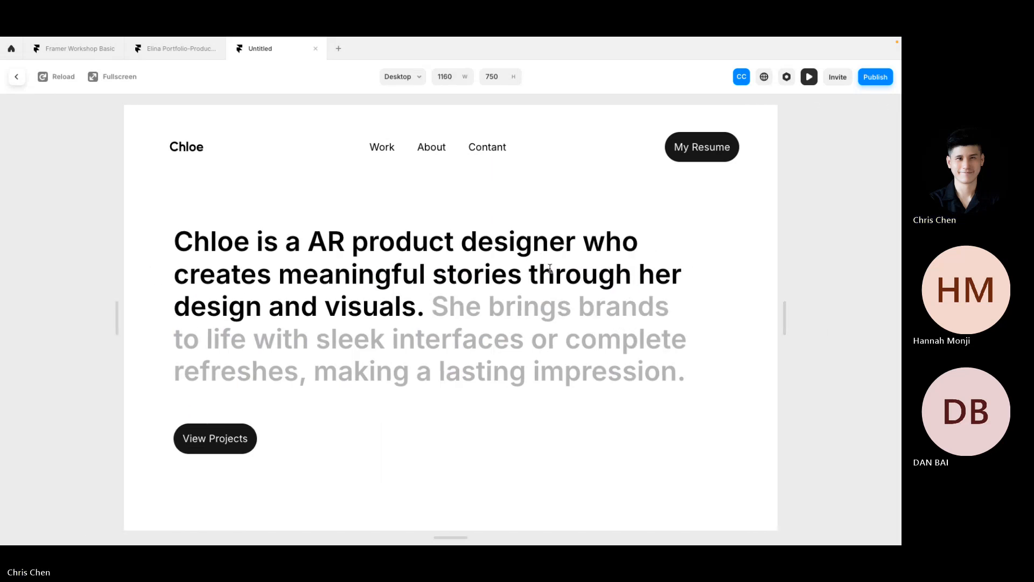
scroll(551, 365, down, 10)
scroll(545, 358, up, 10)
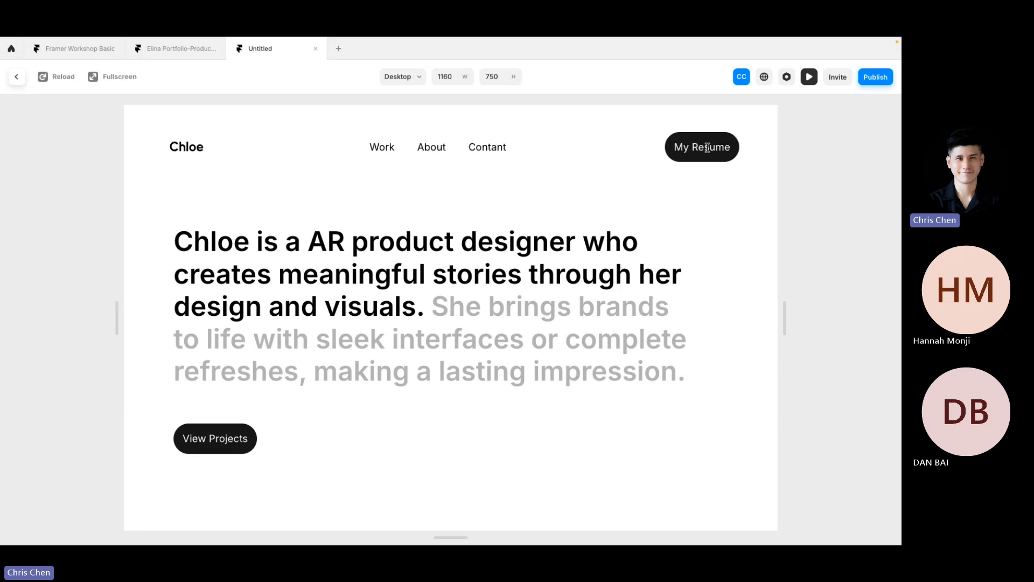
scroll(291, 248, down, 5)
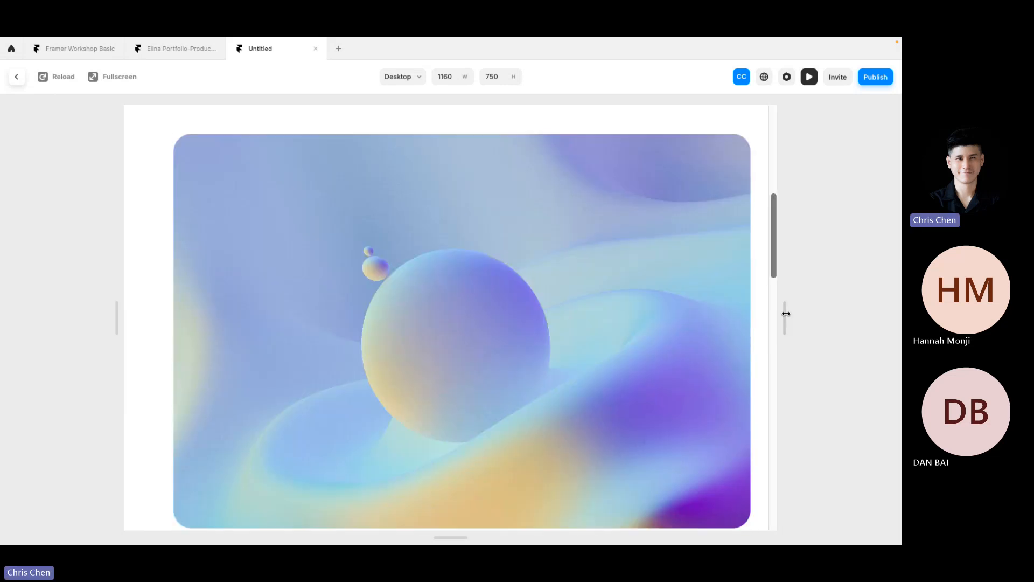
drag(784, 315, 899, 320)
scroll(653, 296, up, 5)
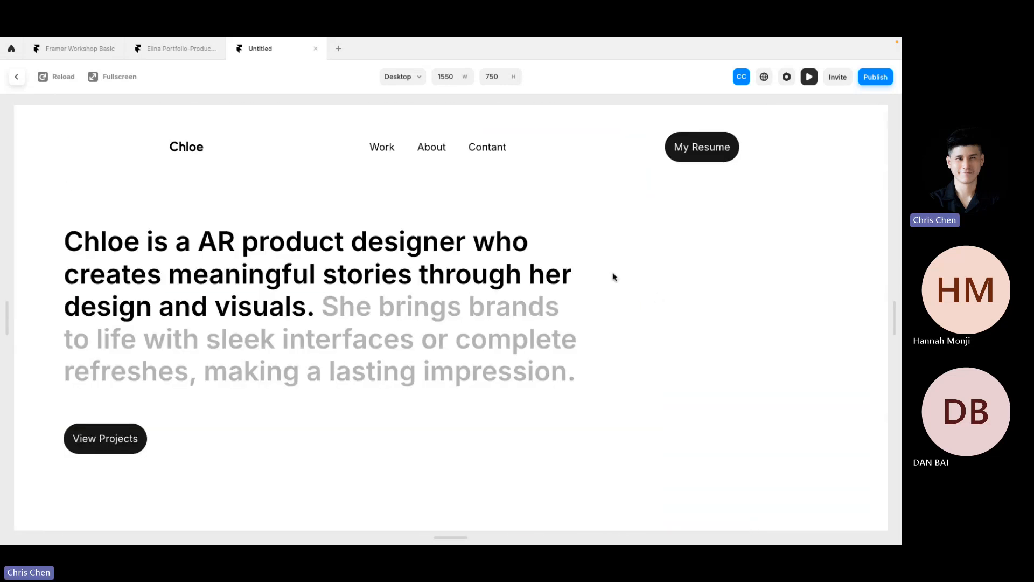
drag(896, 310, 667, 313)
click(18, 78)
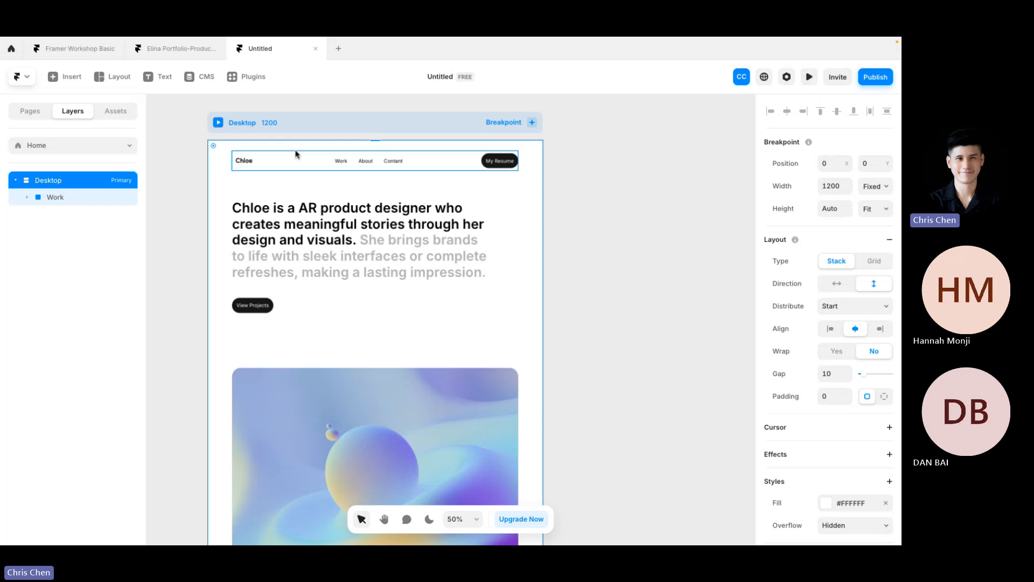
click(810, 77)
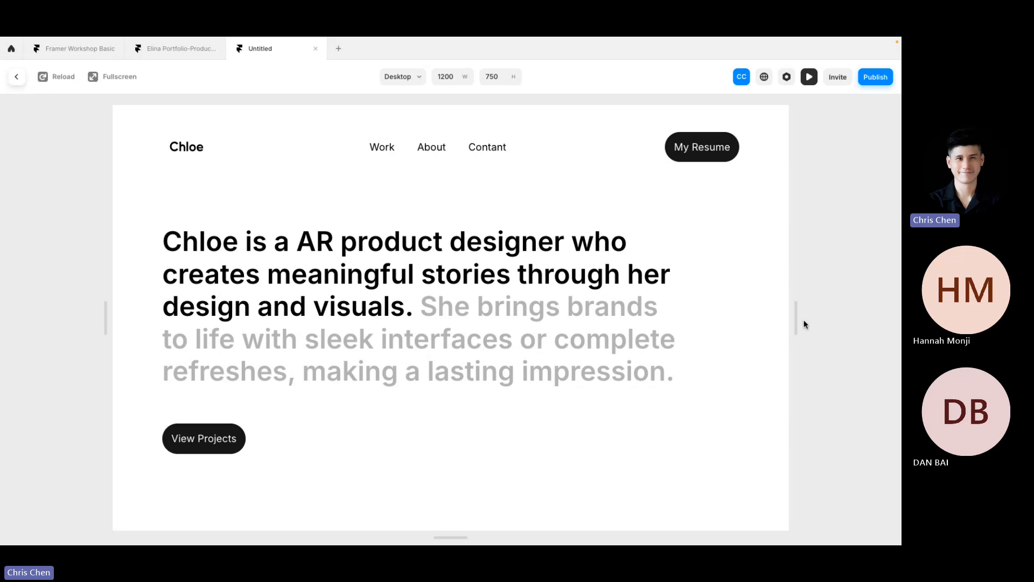
drag(799, 322, 897, 322)
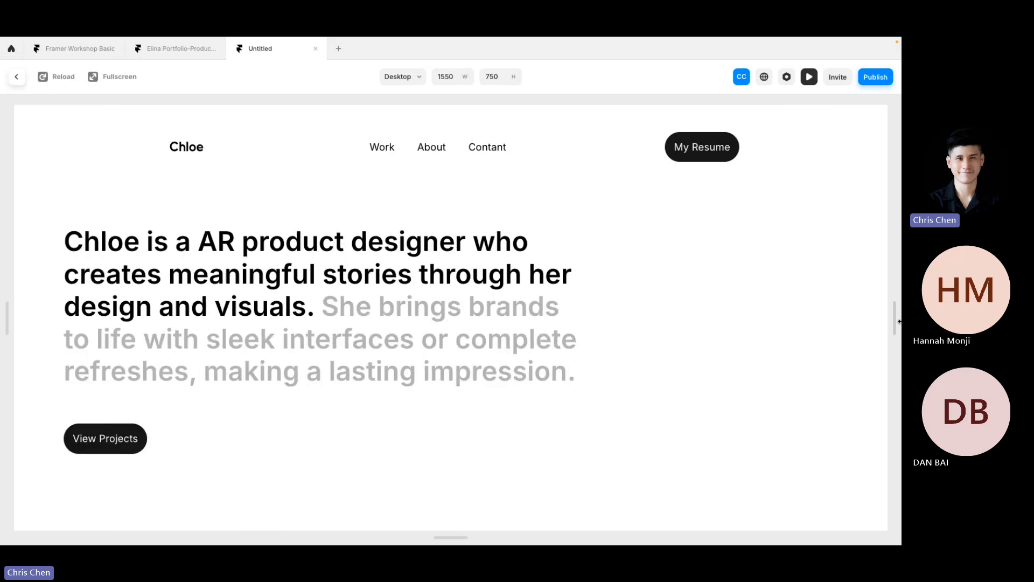
scroll(607, 374, down, 10)
scroll(608, 344, down, 8)
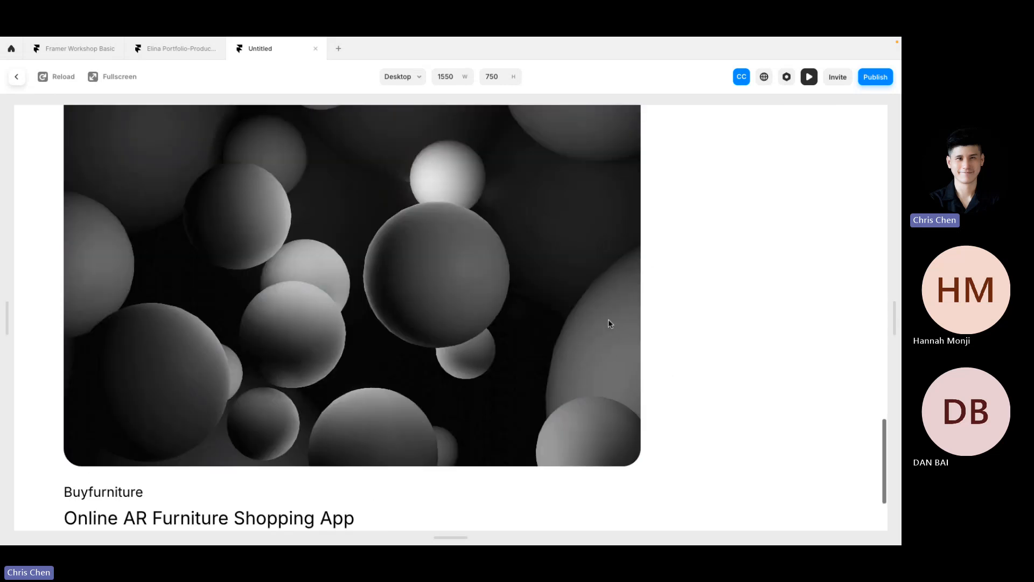
scroll(609, 302, up, 20)
scroll(354, 383, down, 5)
scroll(354, 384, down, 8)
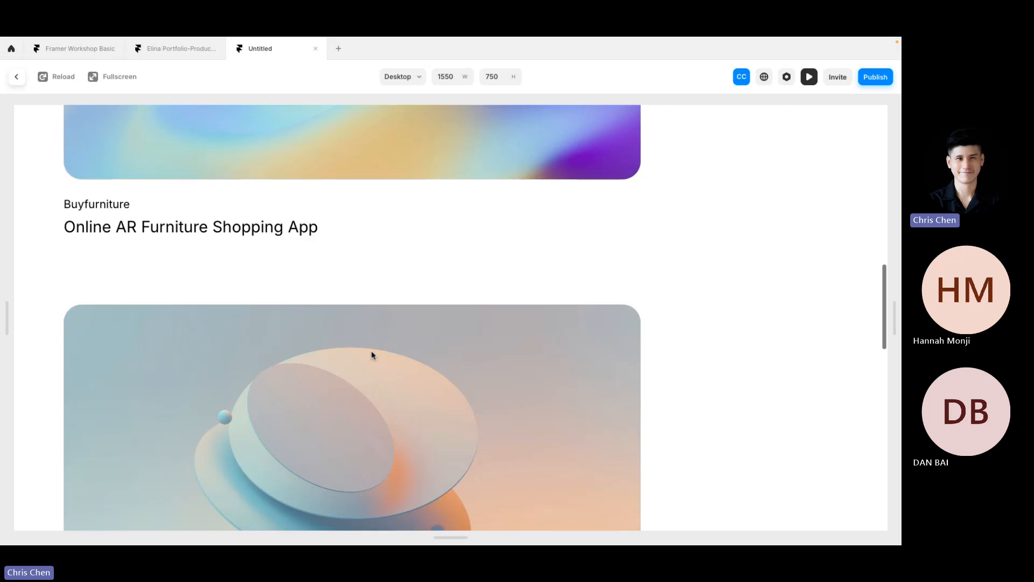
scroll(372, 354, up, 20)
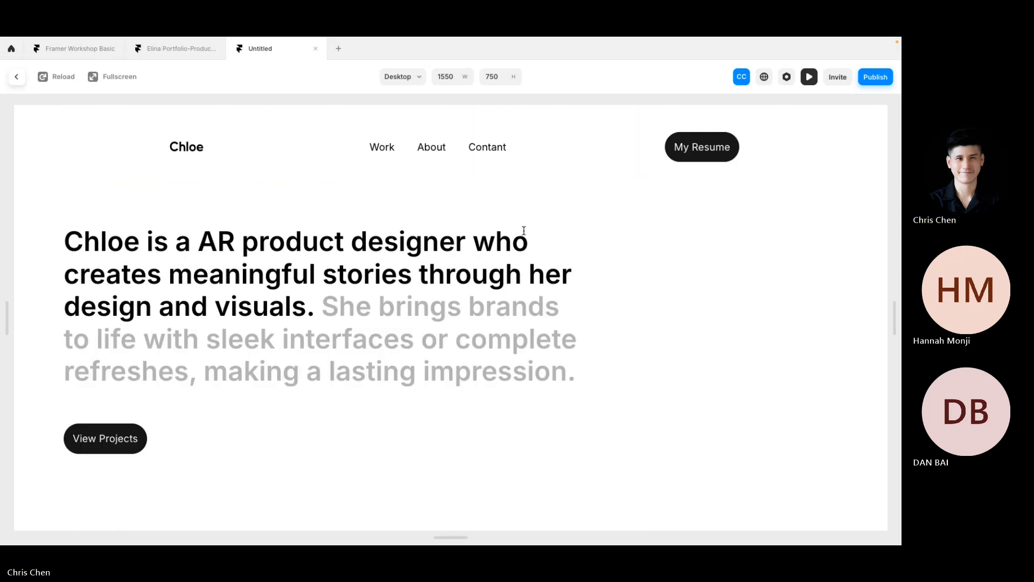
drag(899, 291, 892, 323)
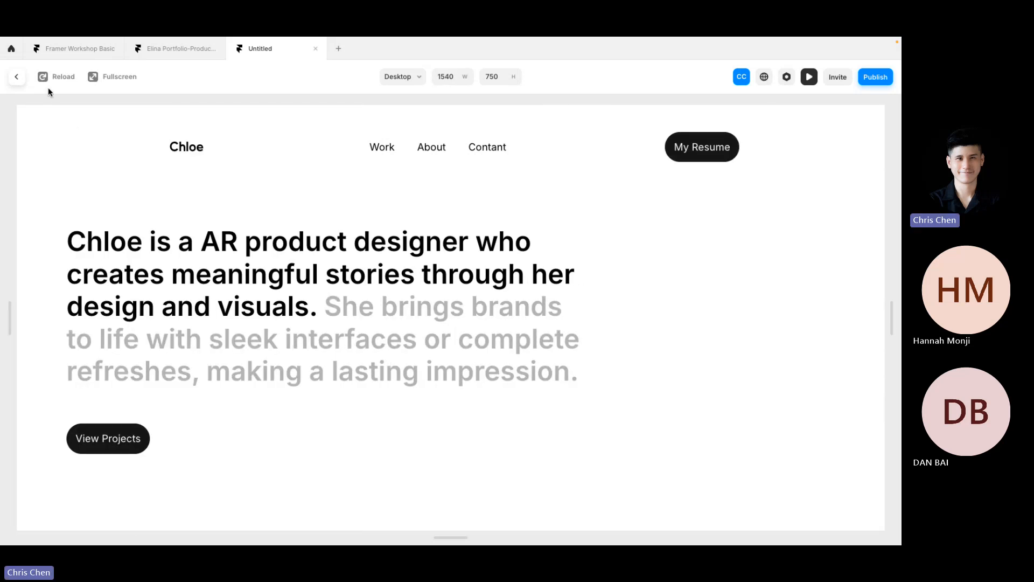
click(17, 76)
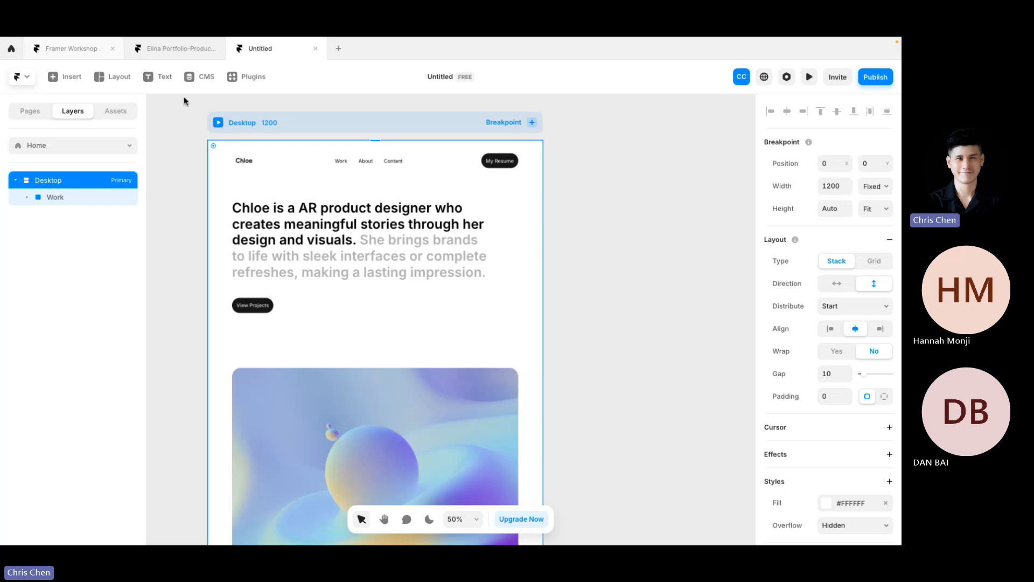
key(super+Tab)
scroll(316, 252, down, 5)
click(702, 333)
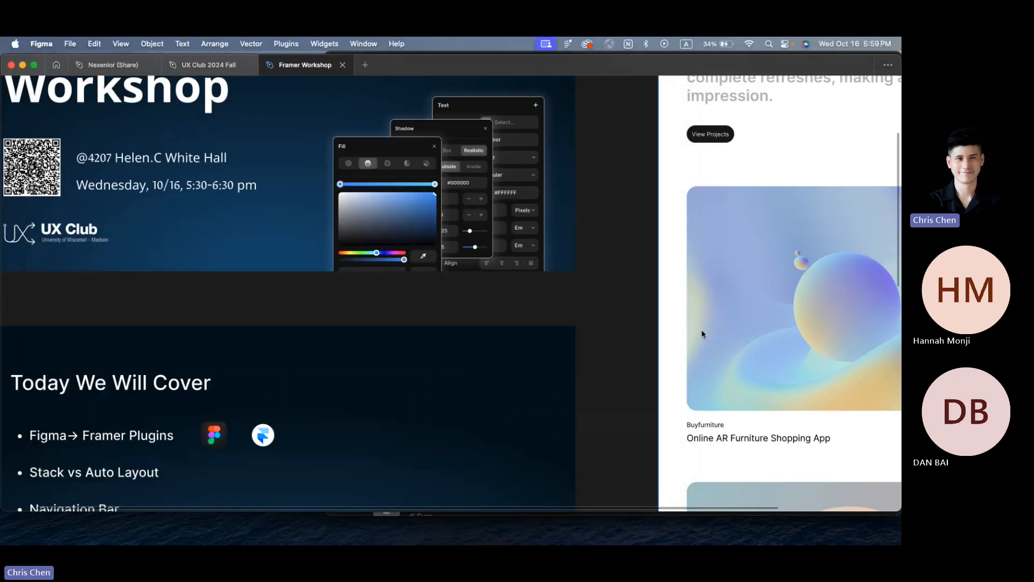
scroll(462, 376, down, 3)
scroll(149, 335, up, 5)
double_click(106, 375)
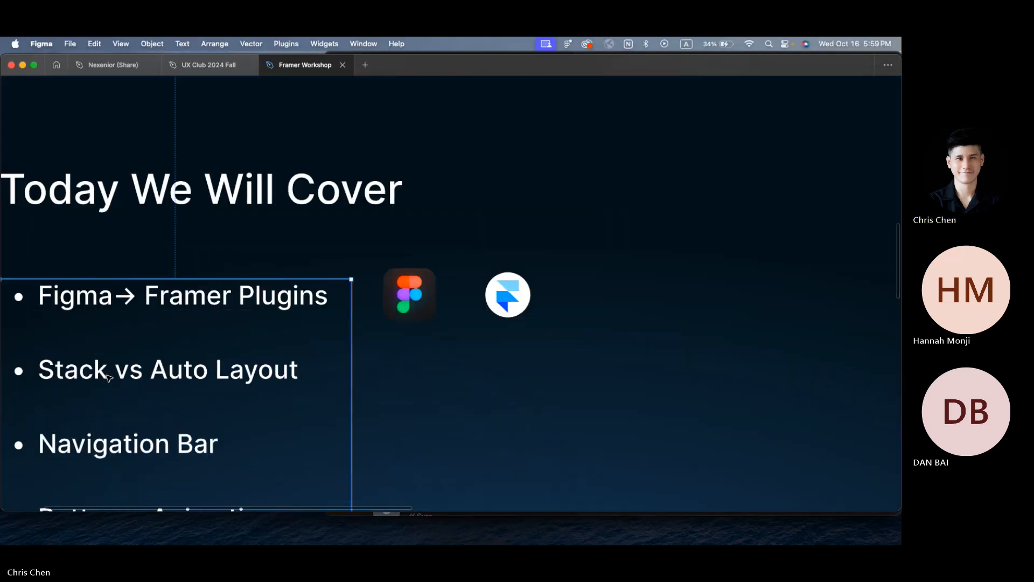
scroll(107, 378, left, 2)
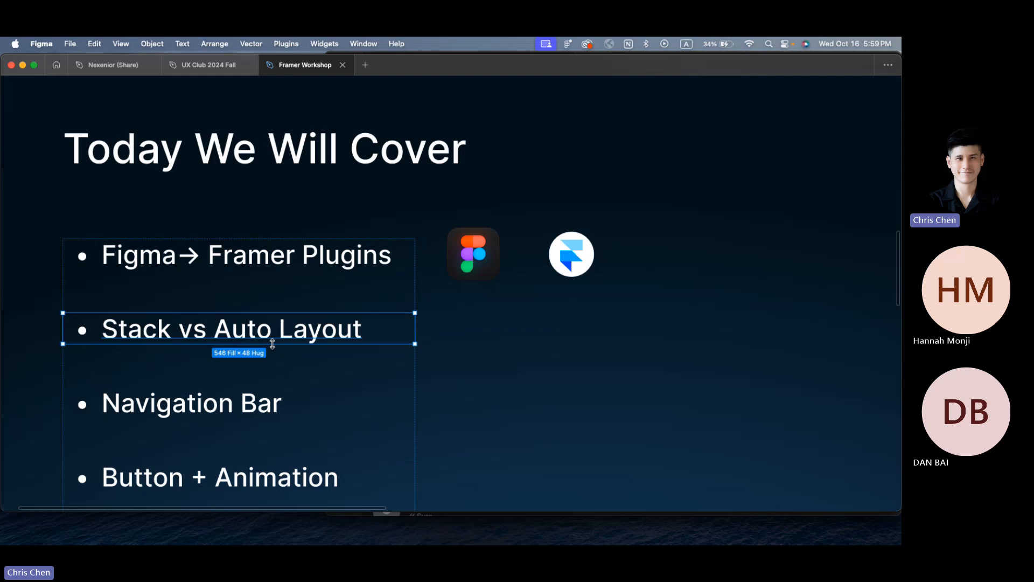
key(super+Tab)
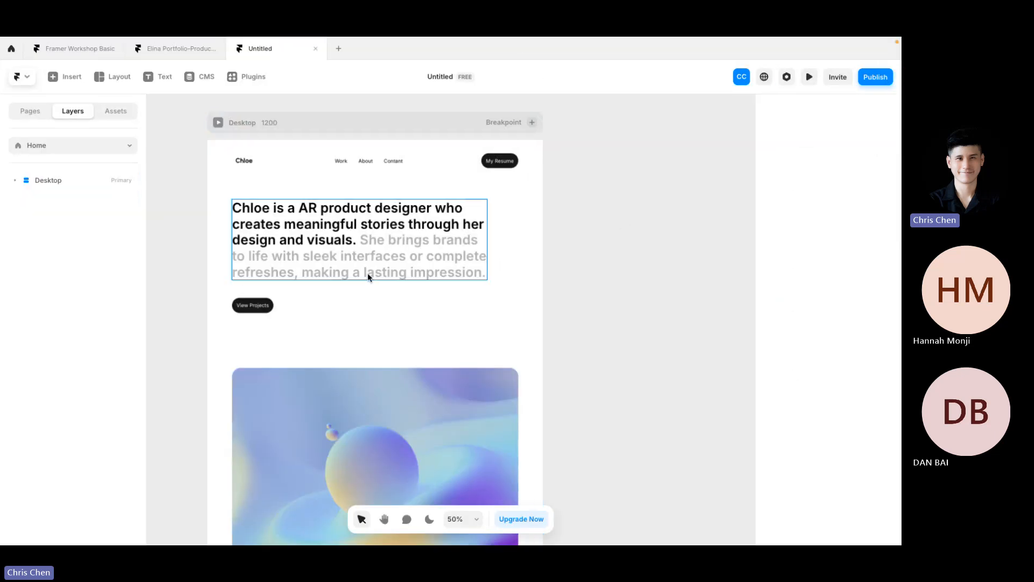
Step: Expand Desktop, Work, Wrapper, Hero and Navigation Bar in the layer tree
scroll(367, 272, up, 4)
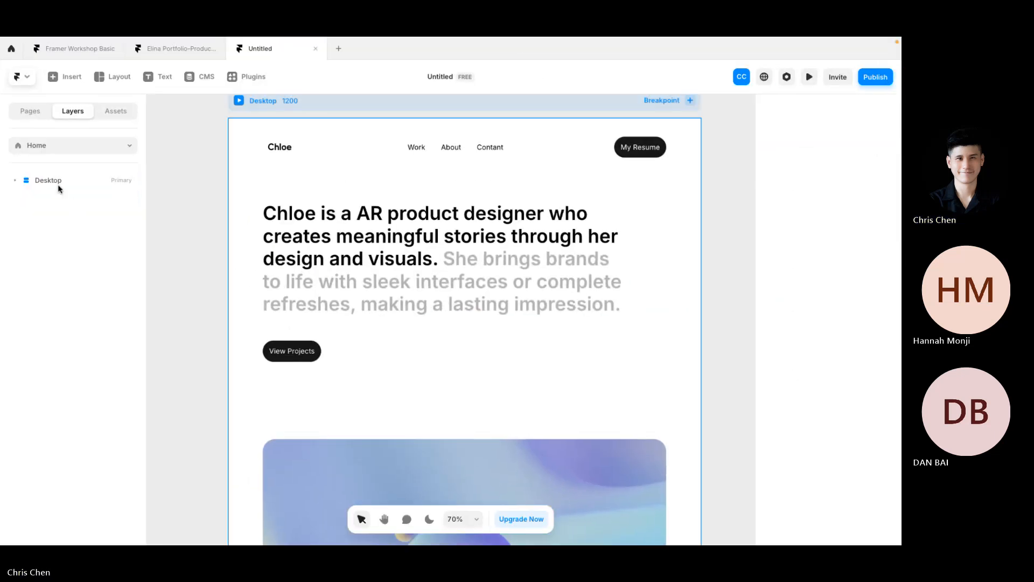
click(42, 115)
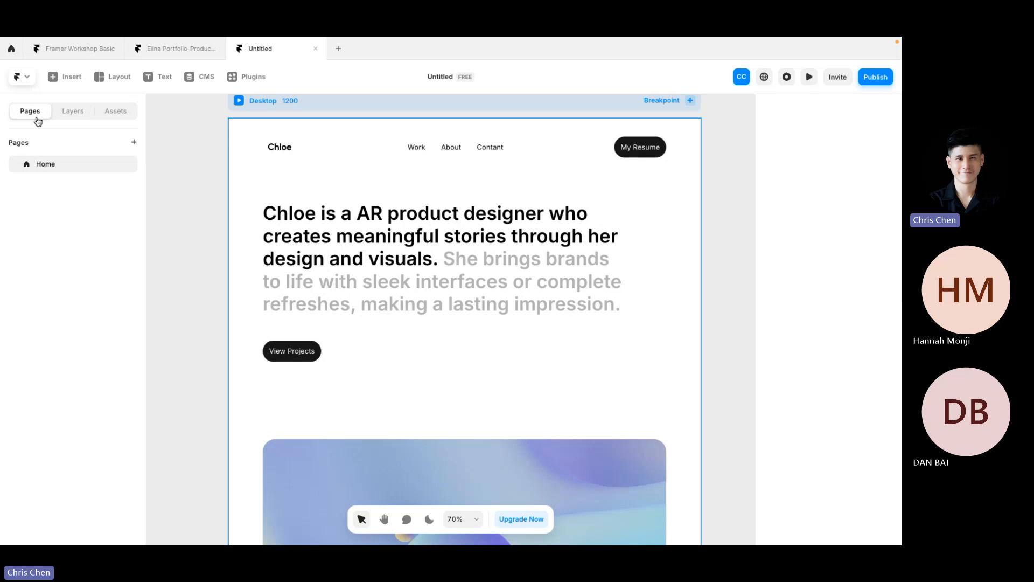
click(71, 111)
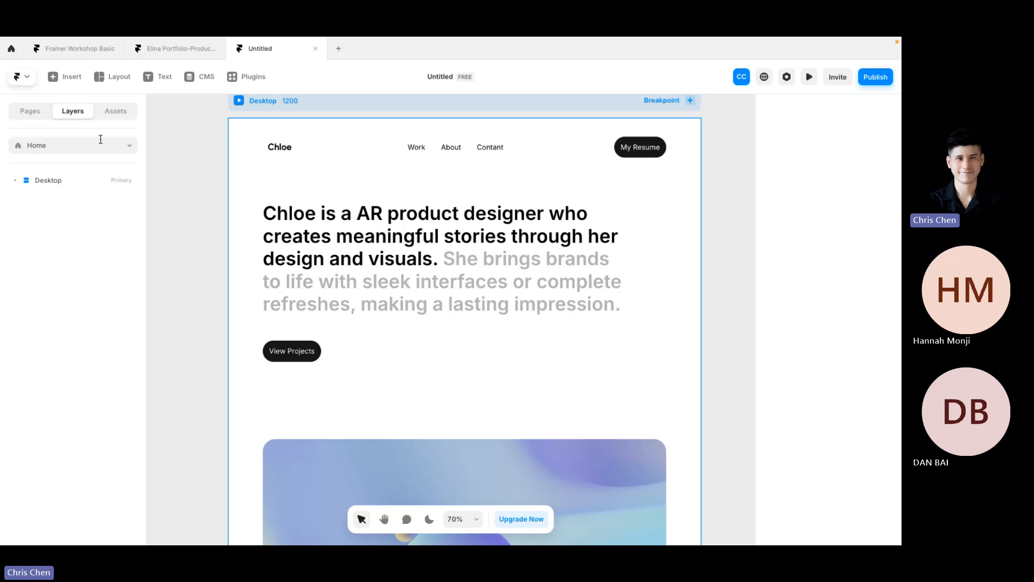
click(15, 180)
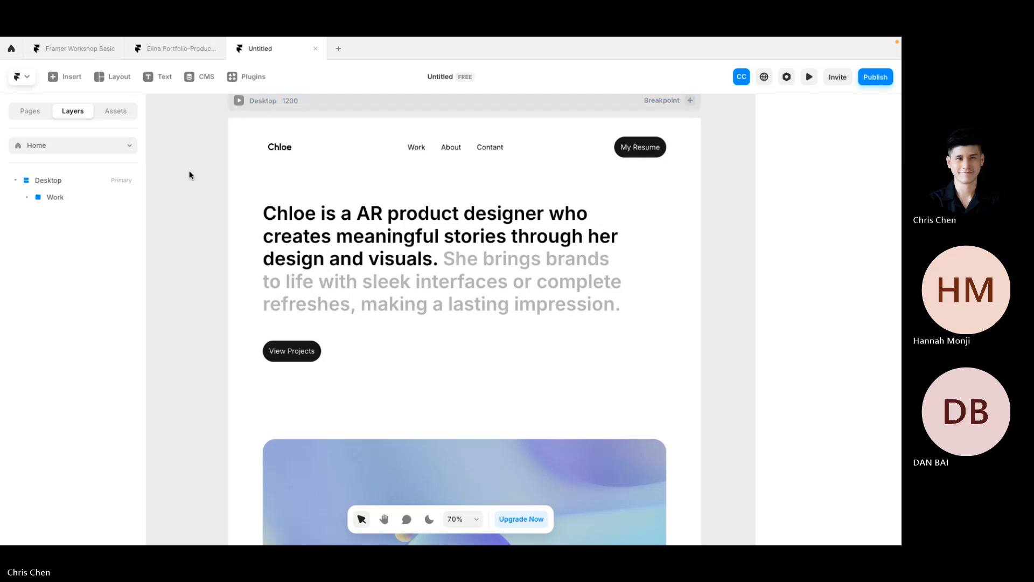
click(81, 181)
click(67, 203)
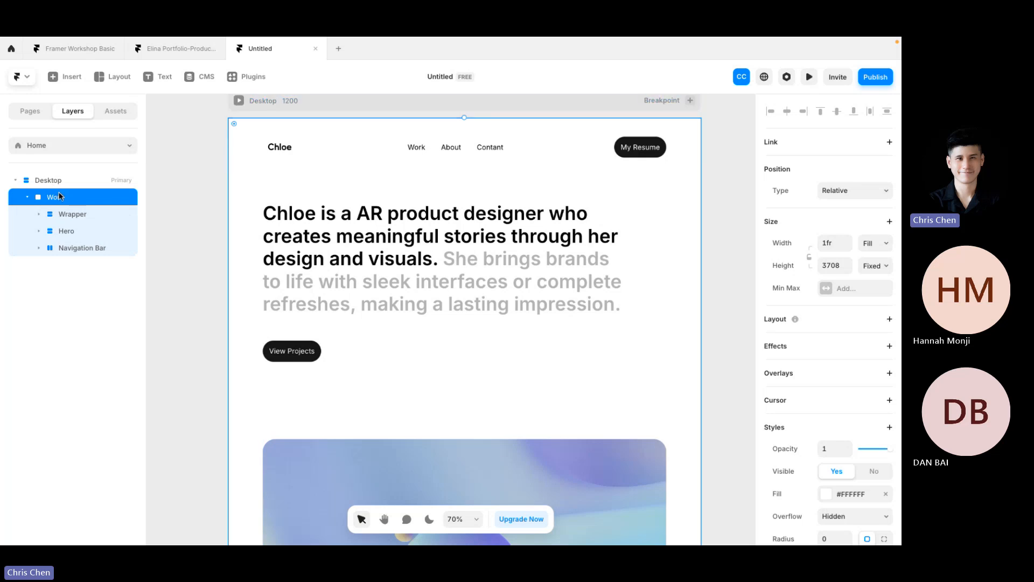
click(75, 215)
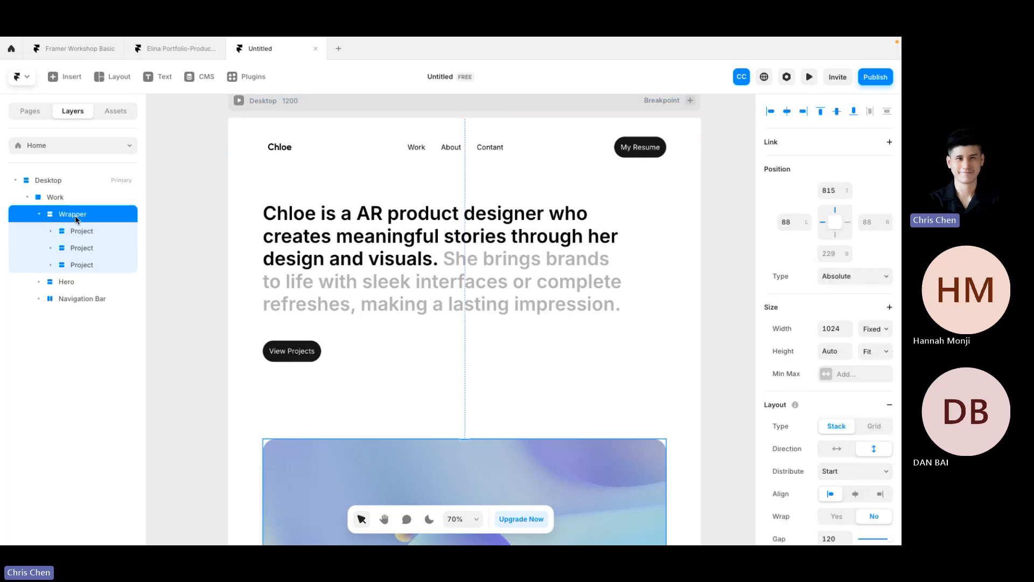
click(76, 281)
click(77, 333)
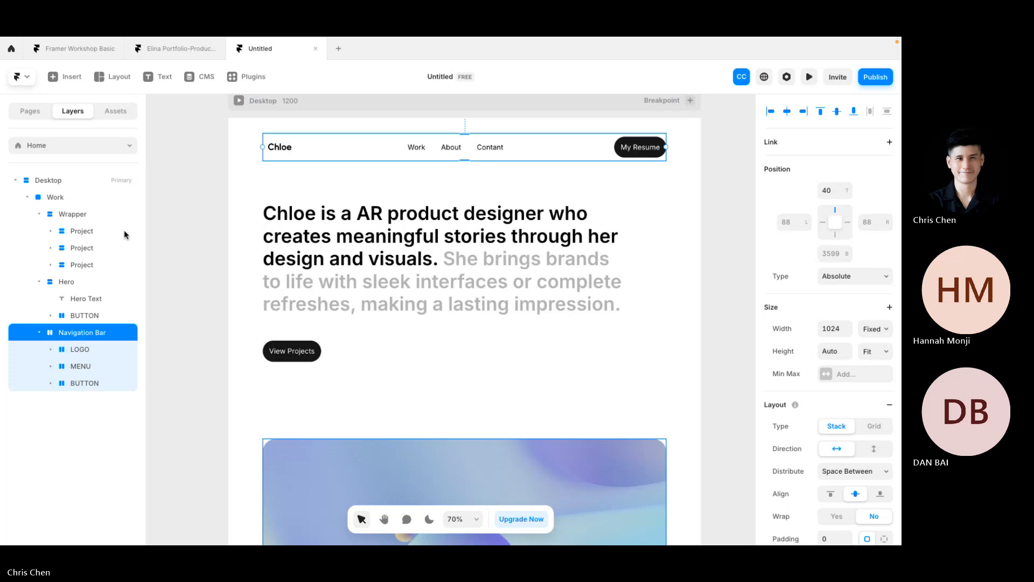
Step: Select the Hero, Work and Wrapper frames in turn, ending on Hero
click(188, 237)
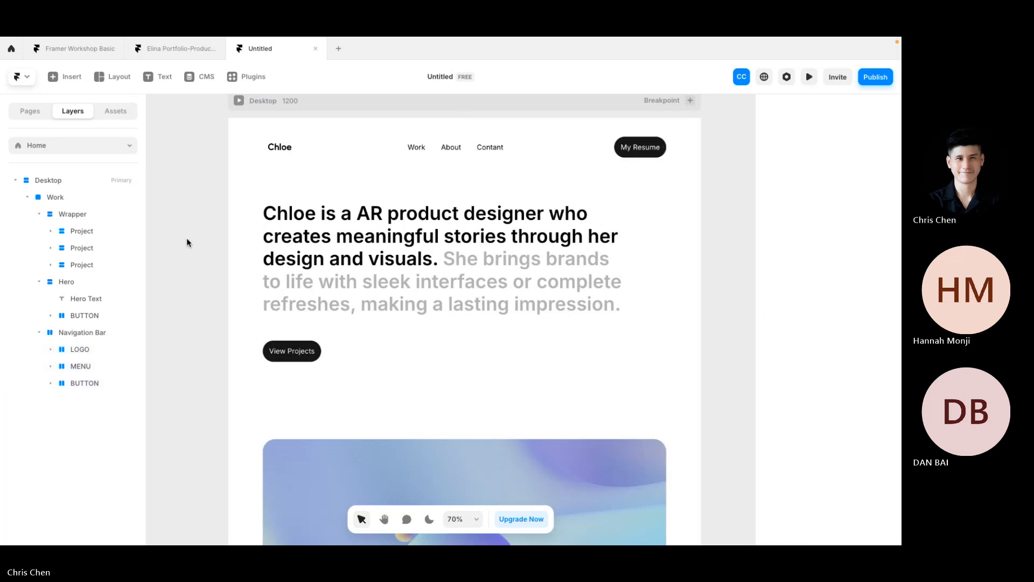
click(350, 345)
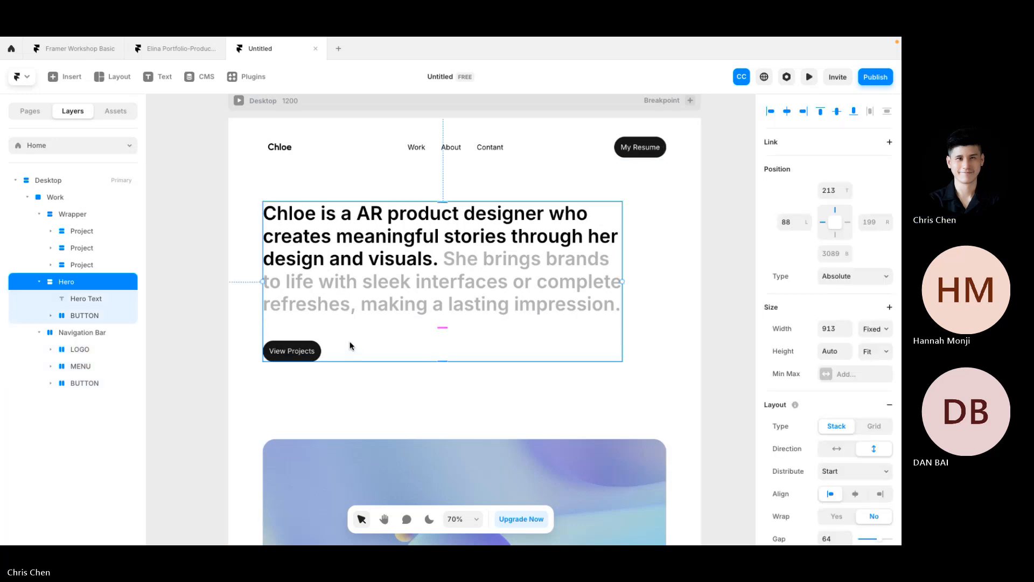
click(252, 297)
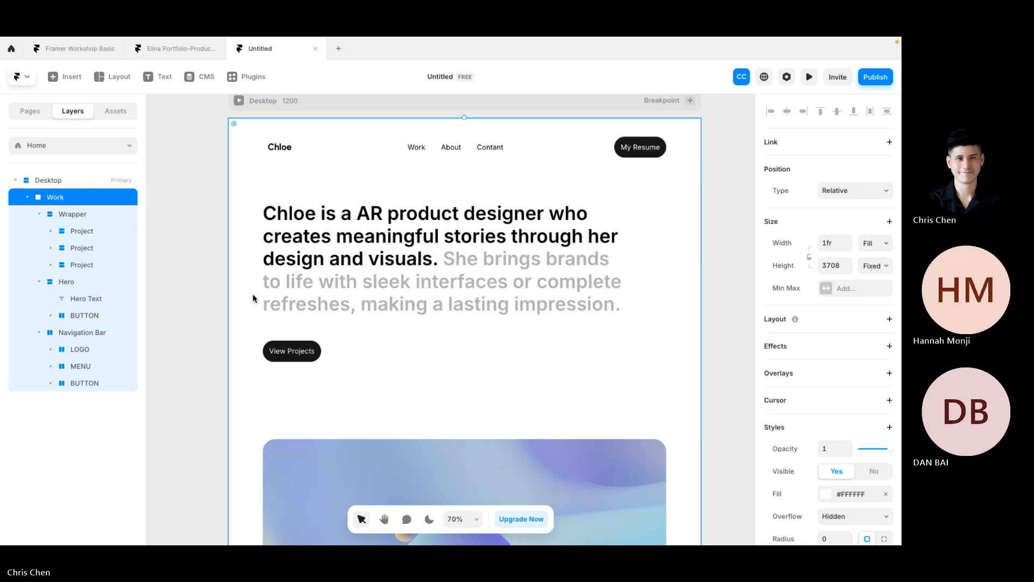
click(74, 214)
click(75, 280)
scroll(360, 342, left, 3)
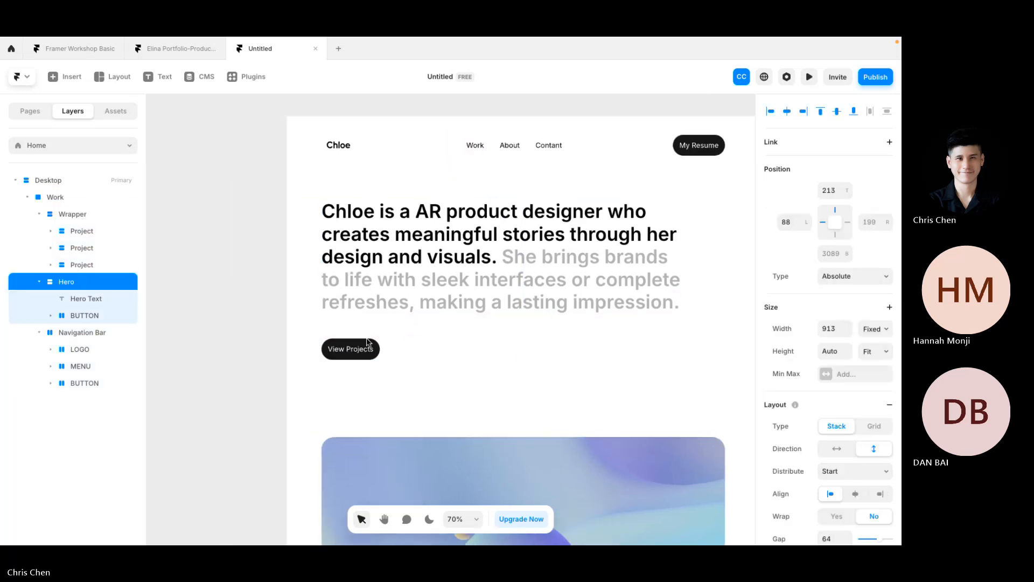
Step: Copy the Hero frame and zoom out the canvas
right_click(362, 337)
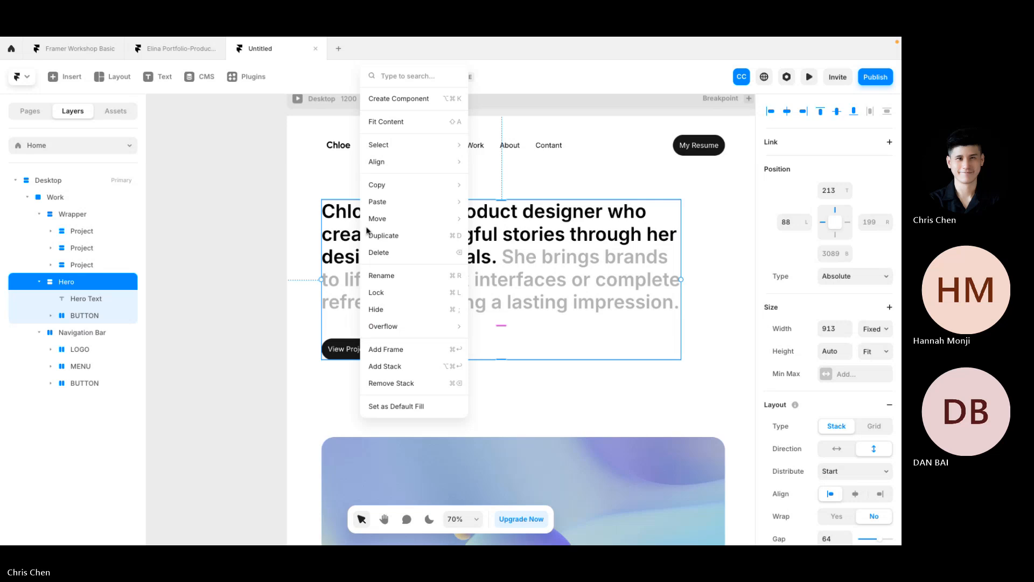
mouse_move(387, 190)
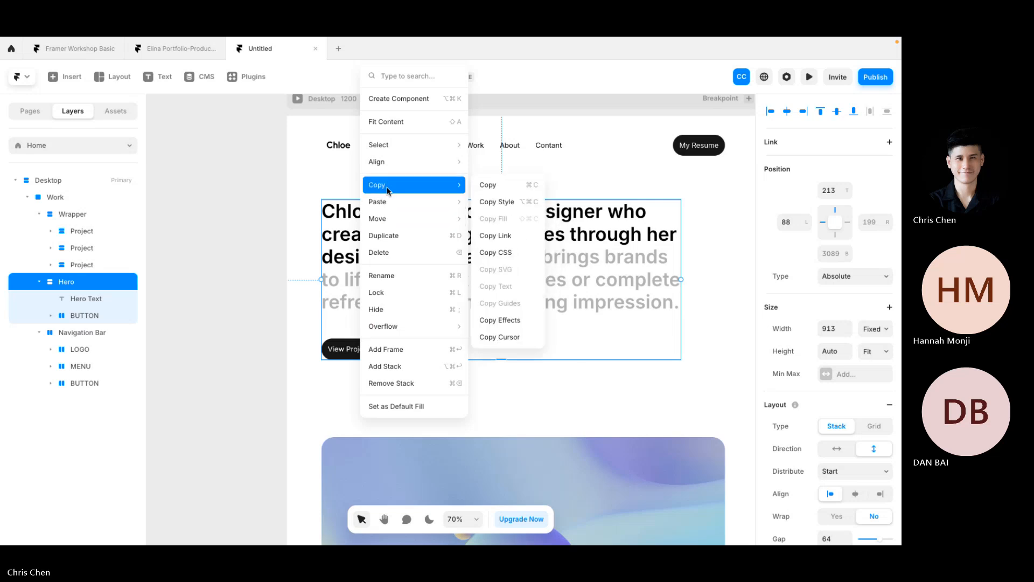
click(487, 185)
key(ctrl+minus)
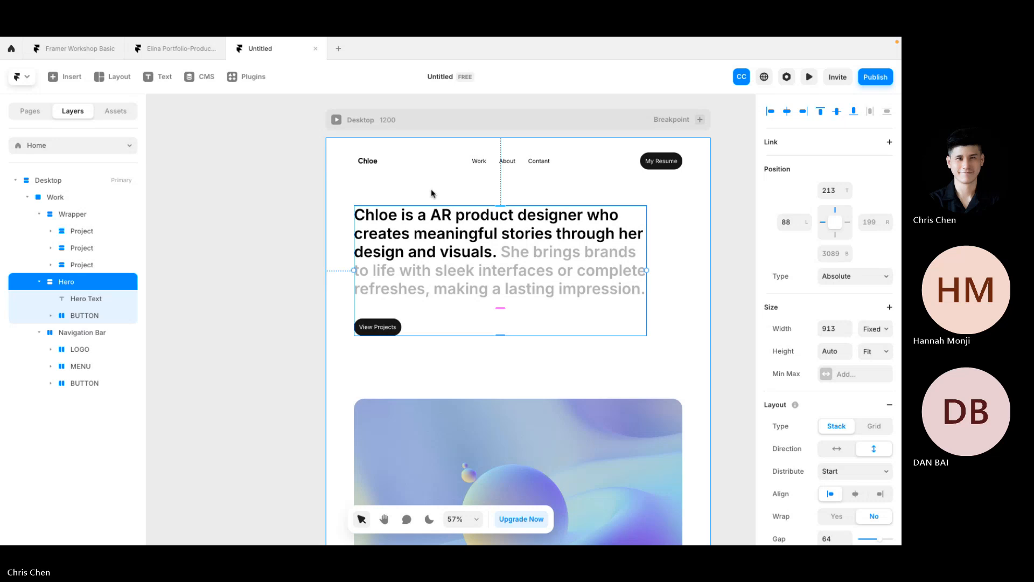
Step: Copy the Hero frame again from its context menu
right_click(418, 249)
click(402, 249)
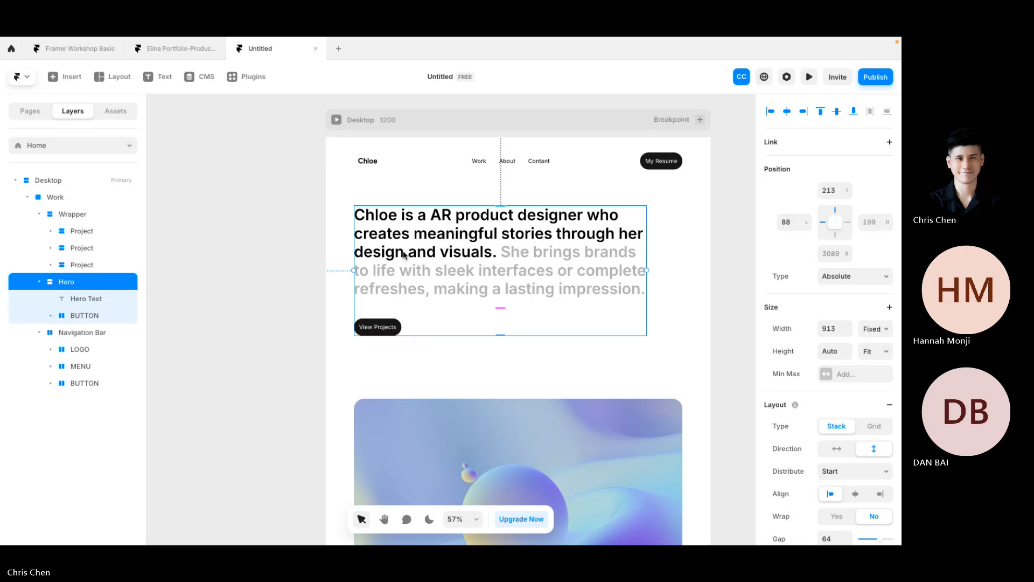
scroll(404, 254, right, 3)
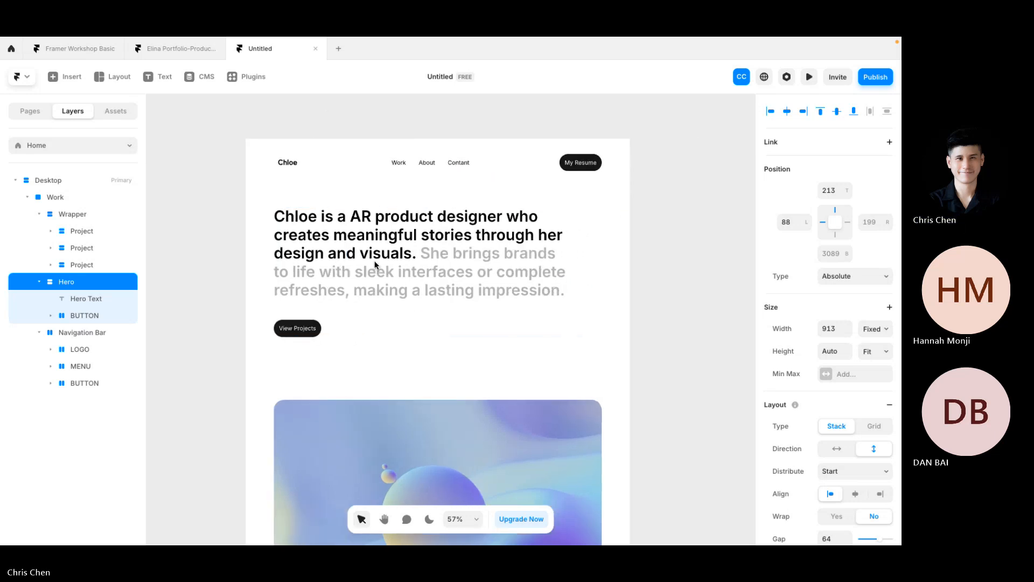
right_click(346, 261)
mouse_move(417, 341)
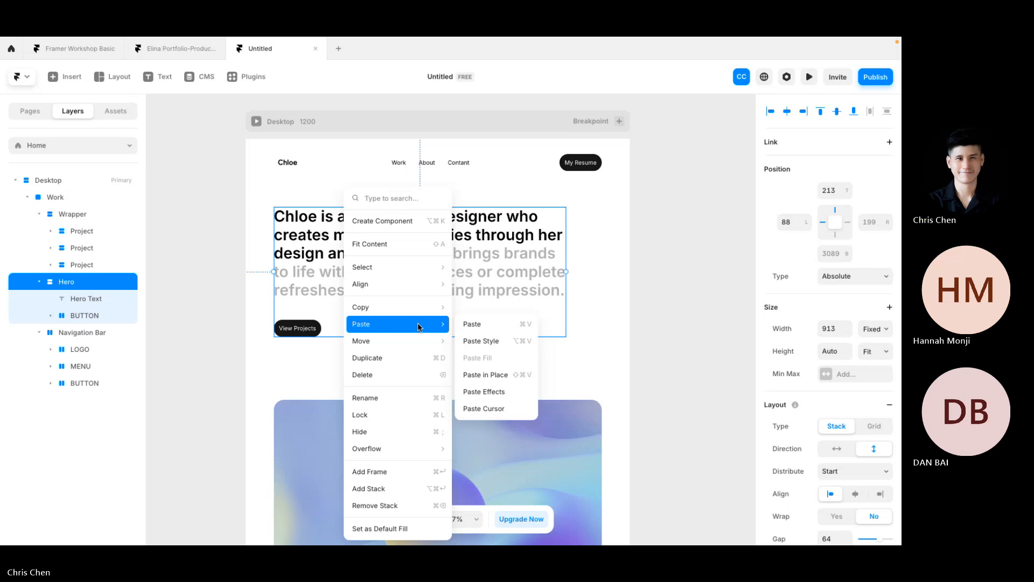
click(276, 278)
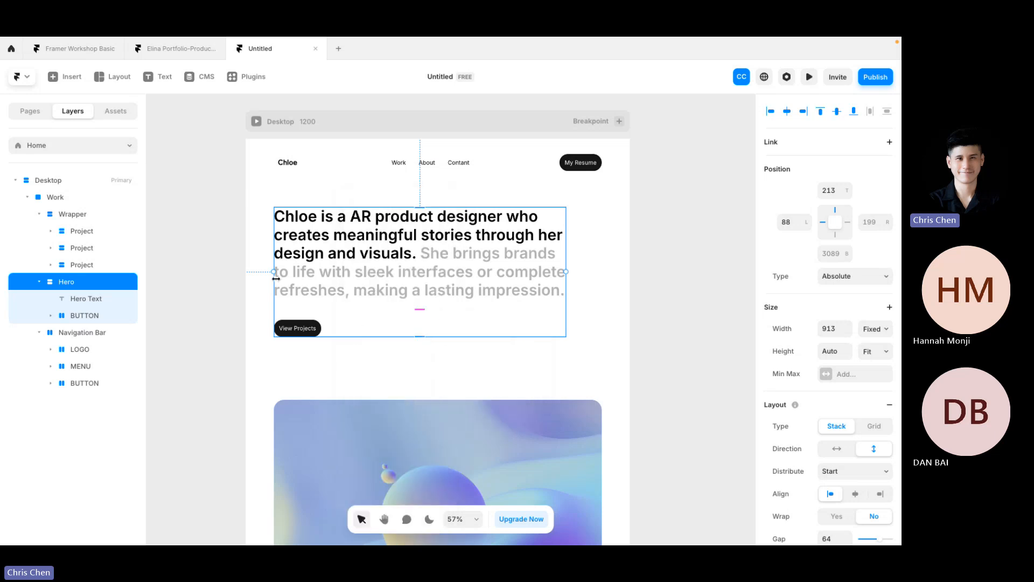
right_click(325, 280)
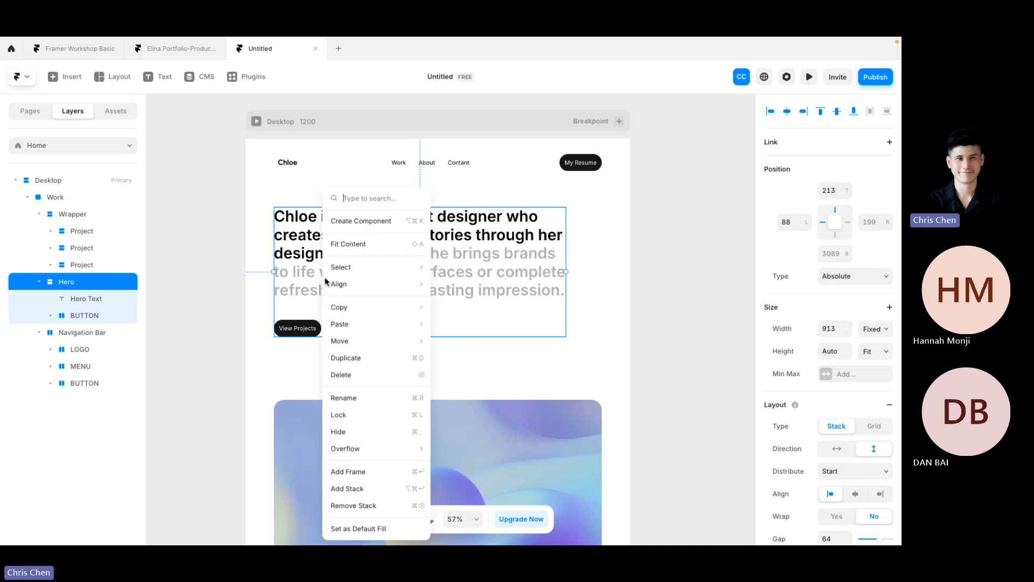
click(276, 287)
scroll(276, 287, up, 3)
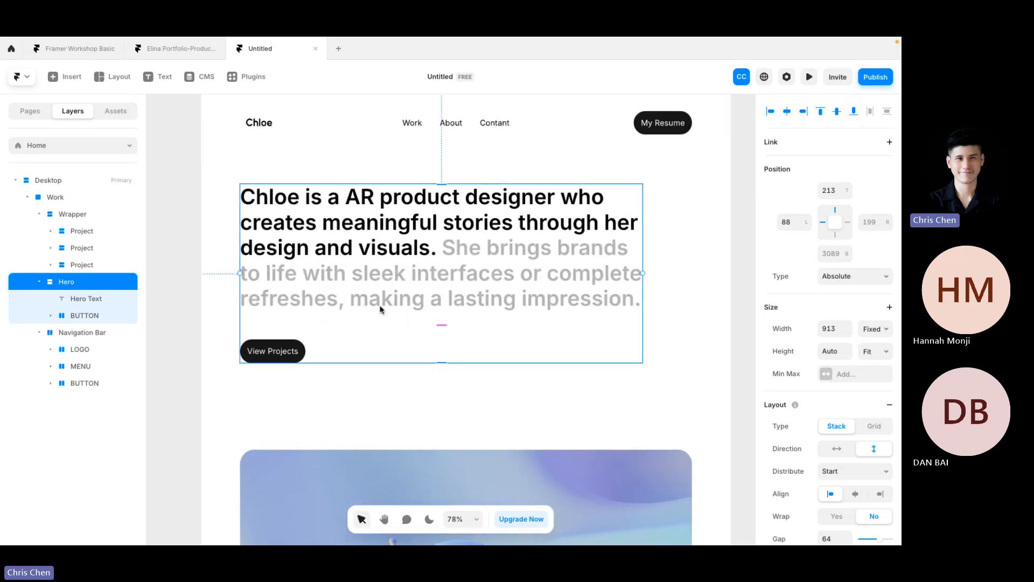
right_click(365, 239)
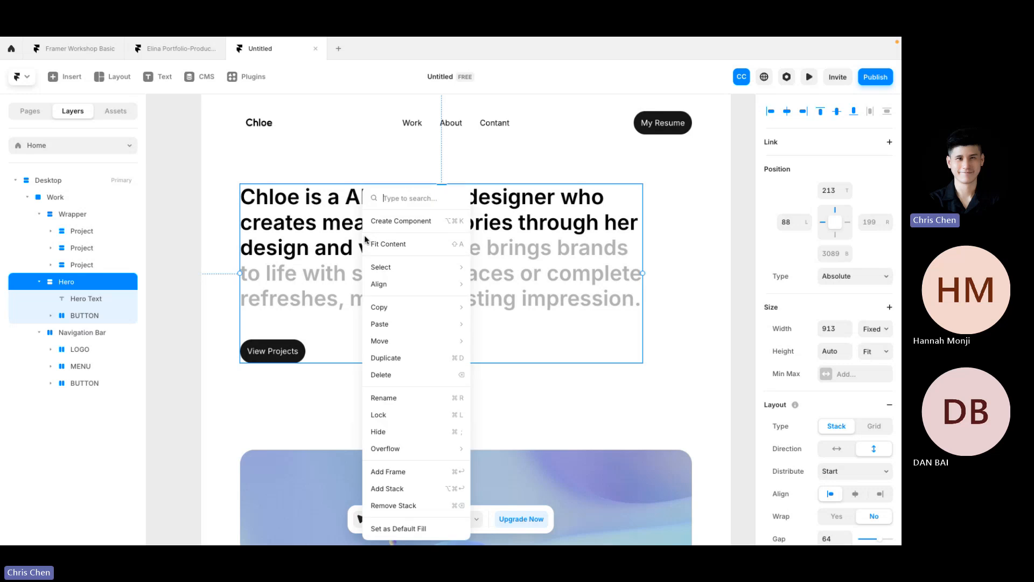
mouse_move(401, 315)
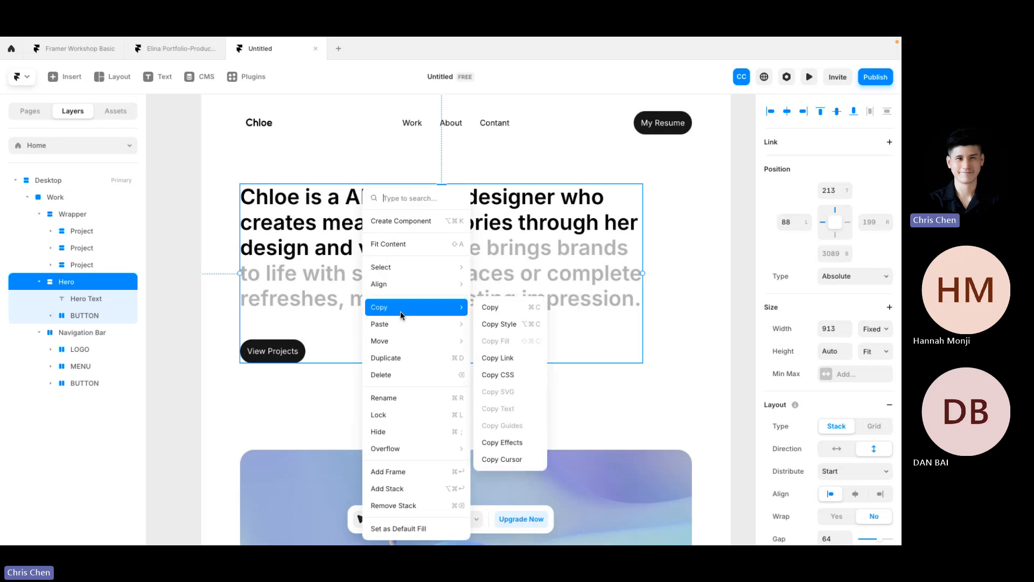
click(502, 307)
scroll(326, 280, left, 5)
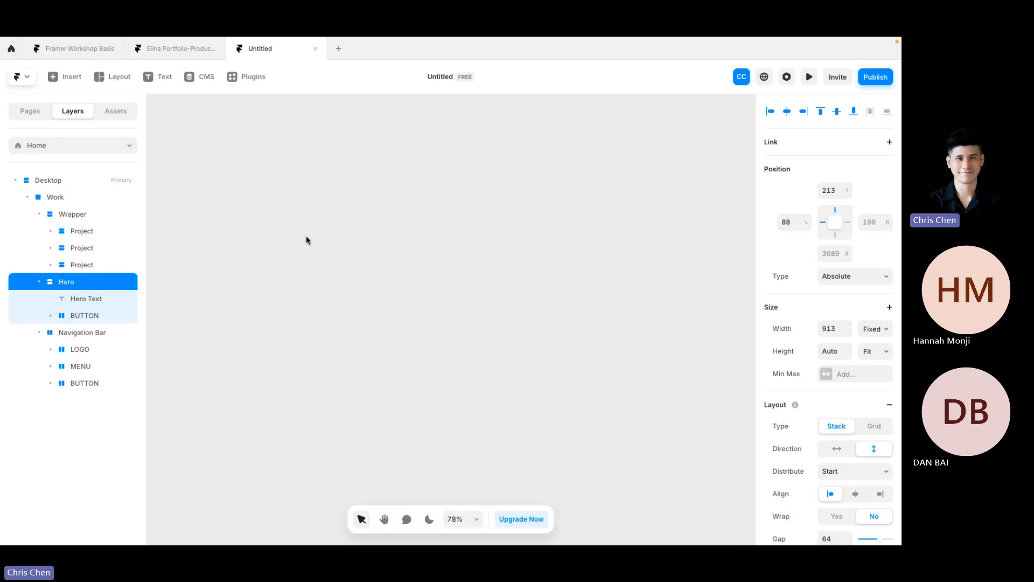
Step: Paste the Hero copy onto empty canvas outside the Desktop page and scroll to it
right_click(283, 176)
click(302, 187)
scroll(394, 256, left, 5)
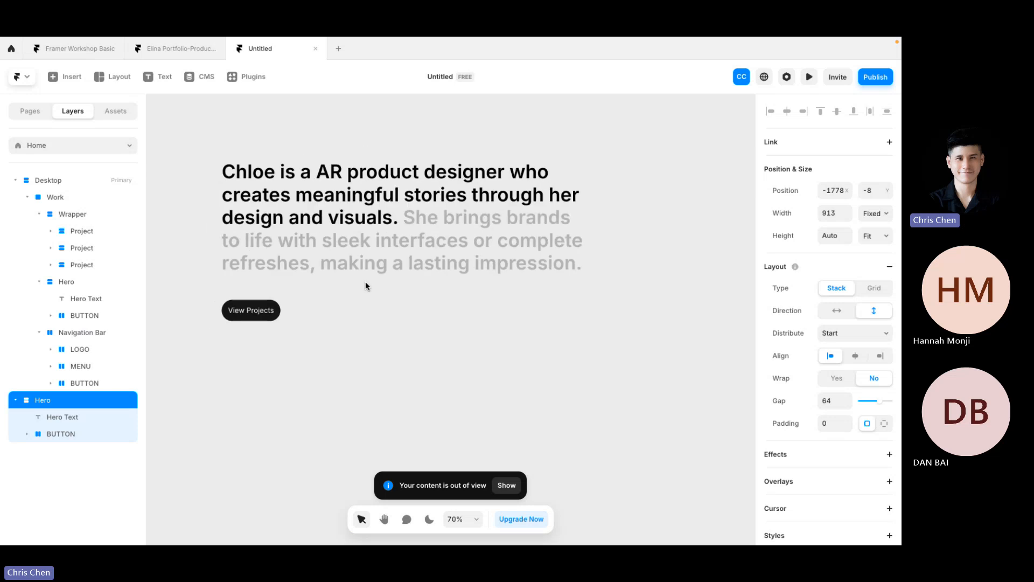
scroll(365, 281, down, 2)
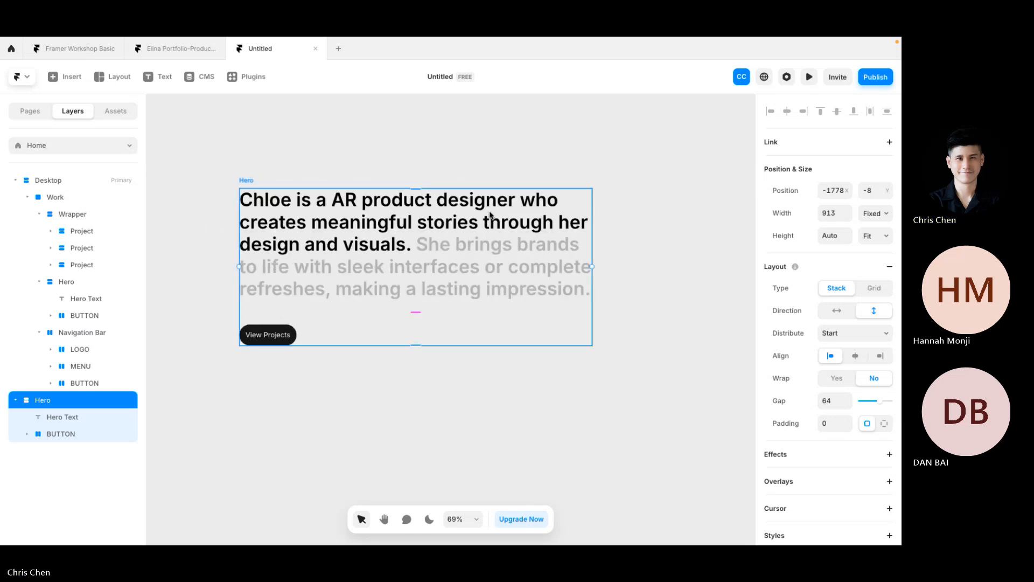
scroll(368, 176, down, 2)
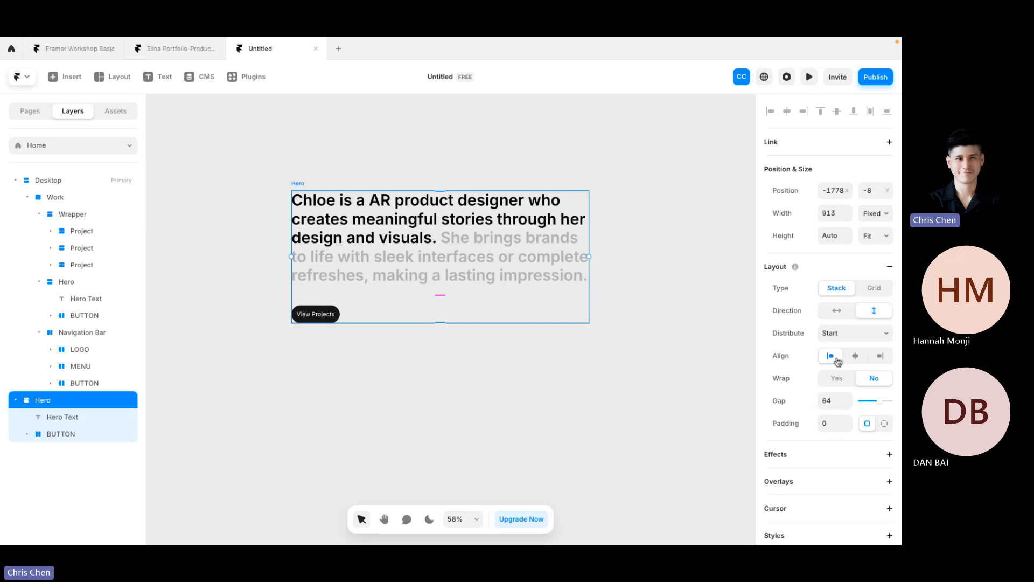
Step: Select the pasted Hero and try a horizontal direction for its stack
click(832, 400)
click(422, 258)
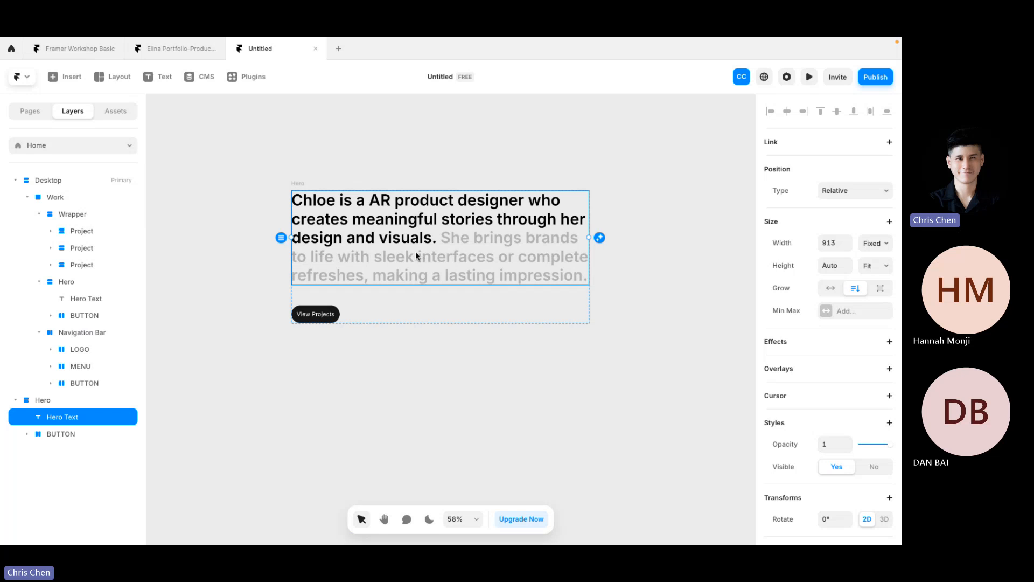
double_click(331, 315)
click(318, 186)
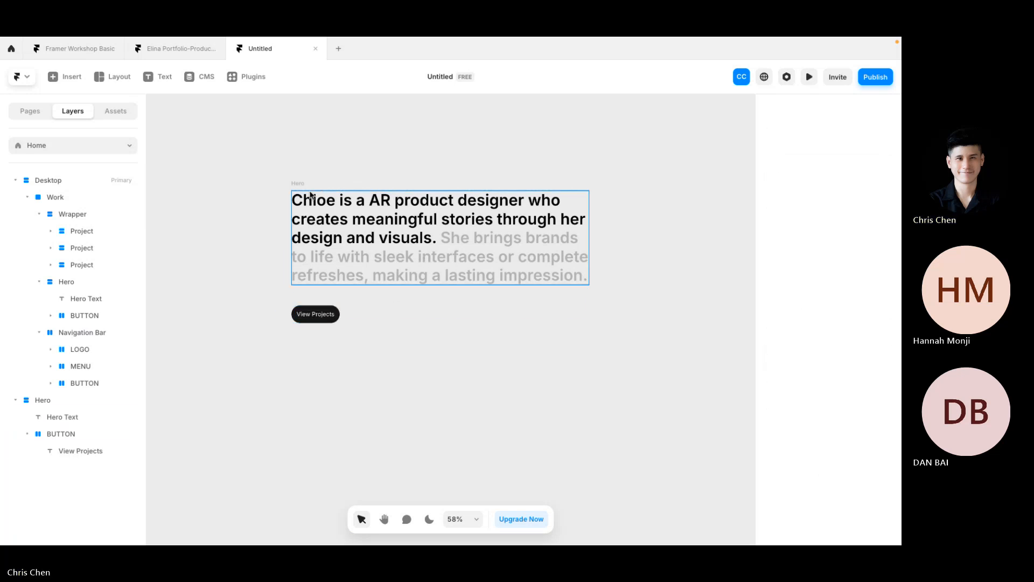
click(298, 184)
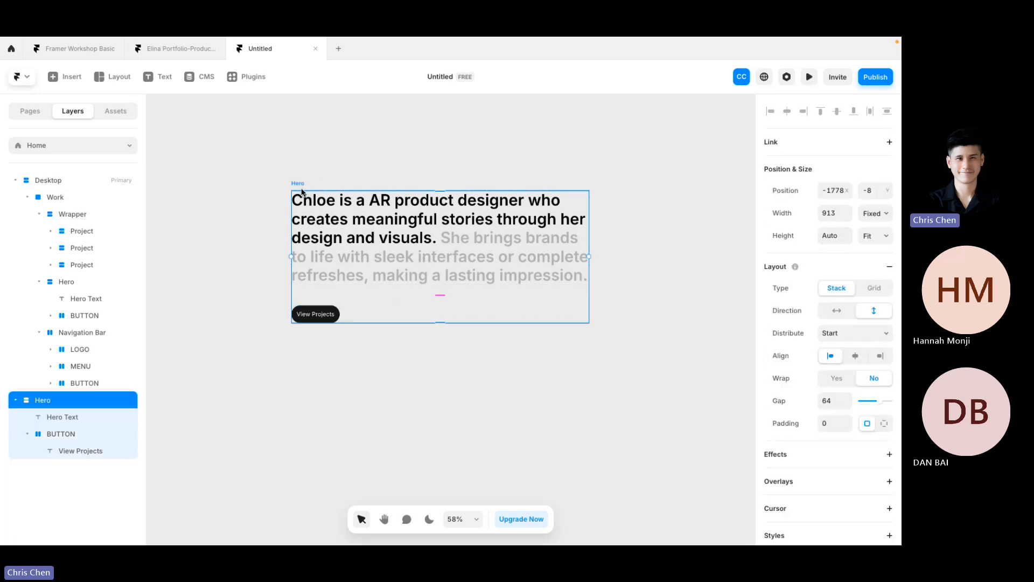
click(838, 315)
click(654, 224)
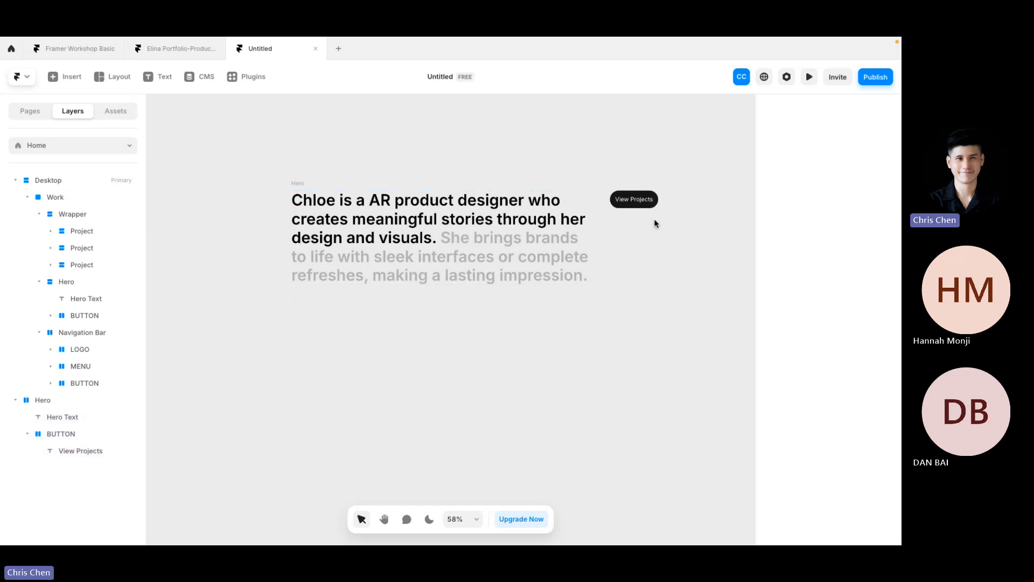
Step: Switch the Hero stack back to vertical and set Distribute to Center
click(296, 183)
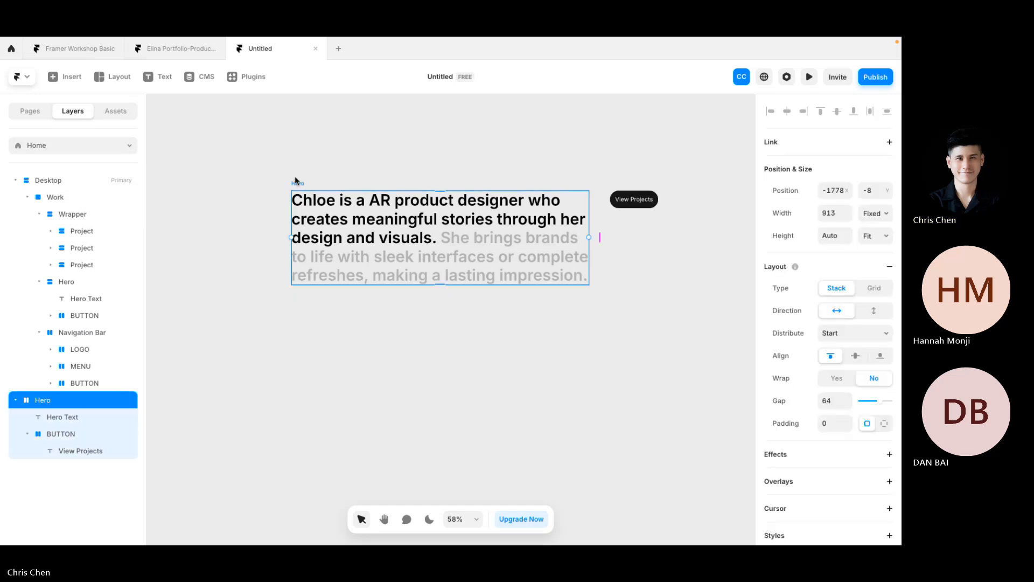
click(867, 315)
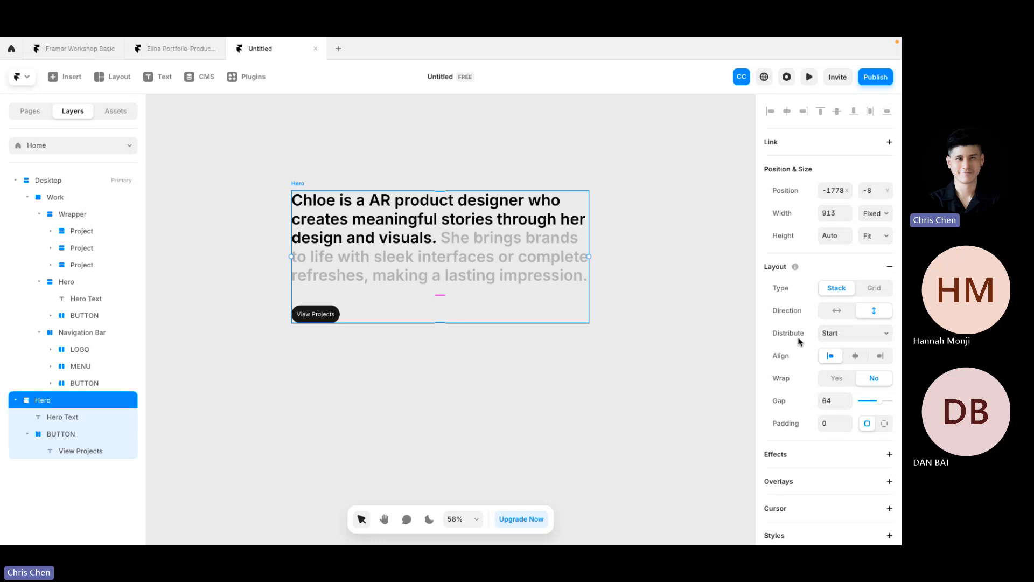
click(857, 335)
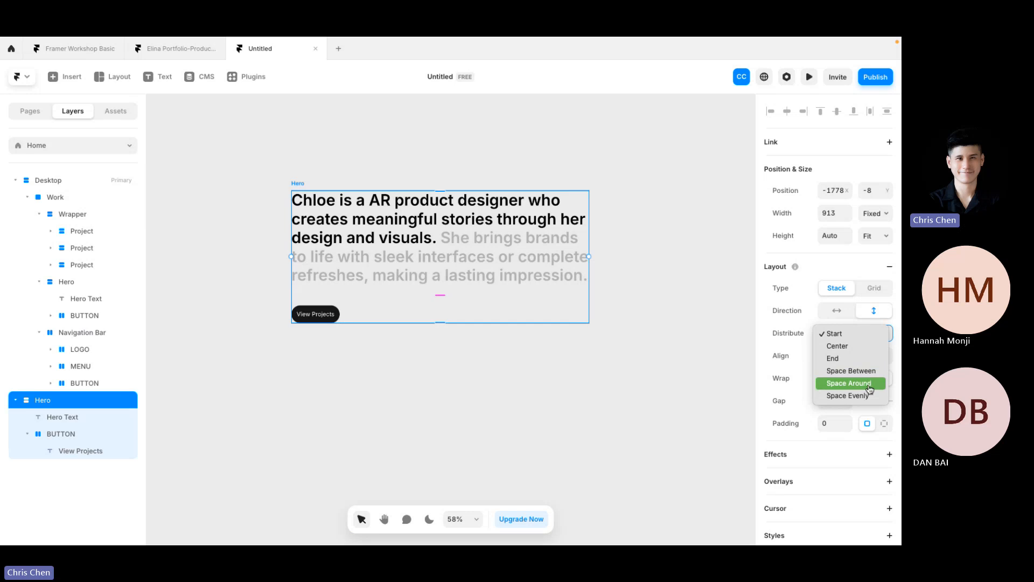
click(849, 347)
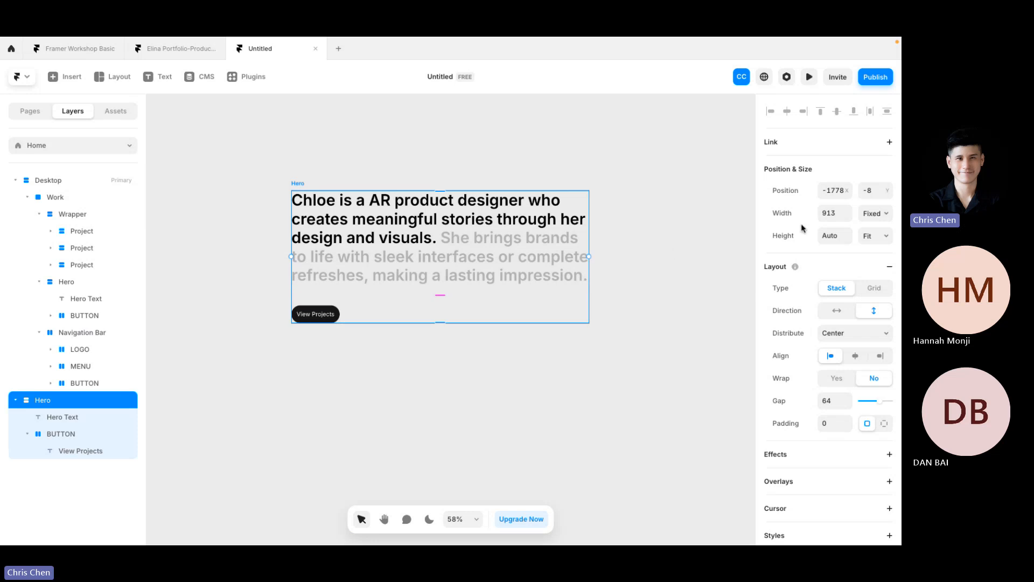
click(833, 214)
Step: Try a fixed 1600 width on the Hero, then undo back to 913
click(873, 215)
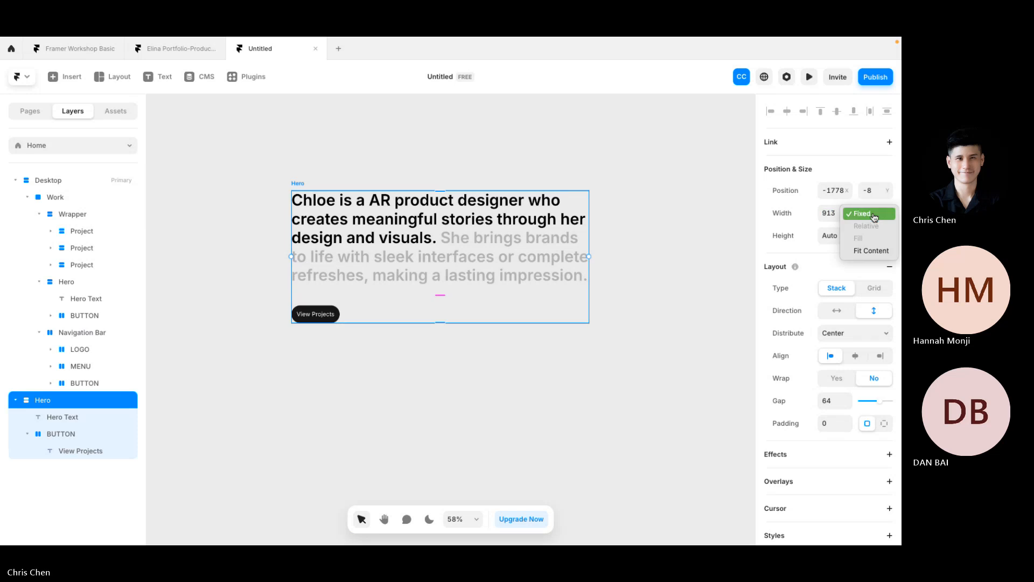
click(873, 214)
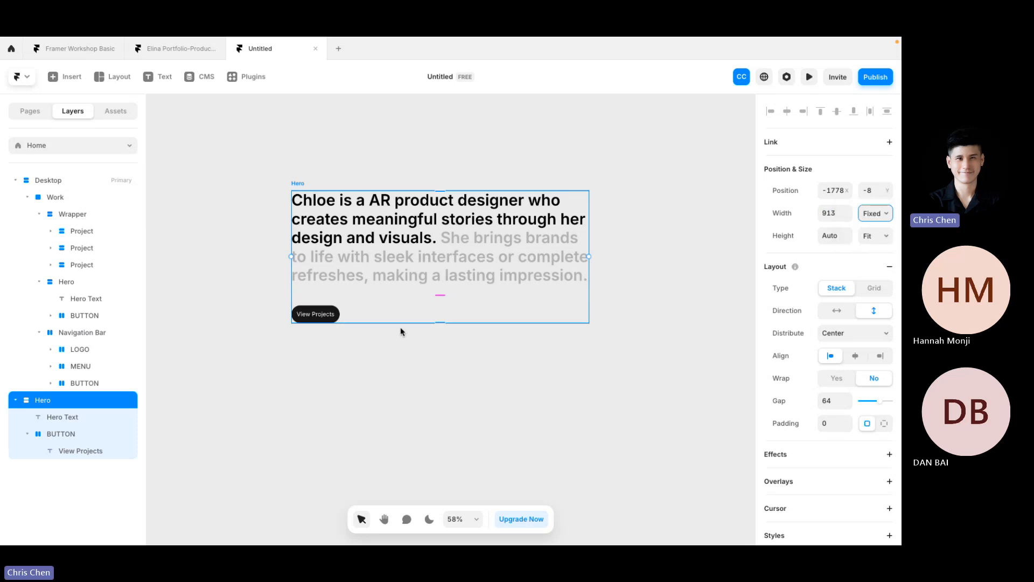
drag(399, 322, 399, 366)
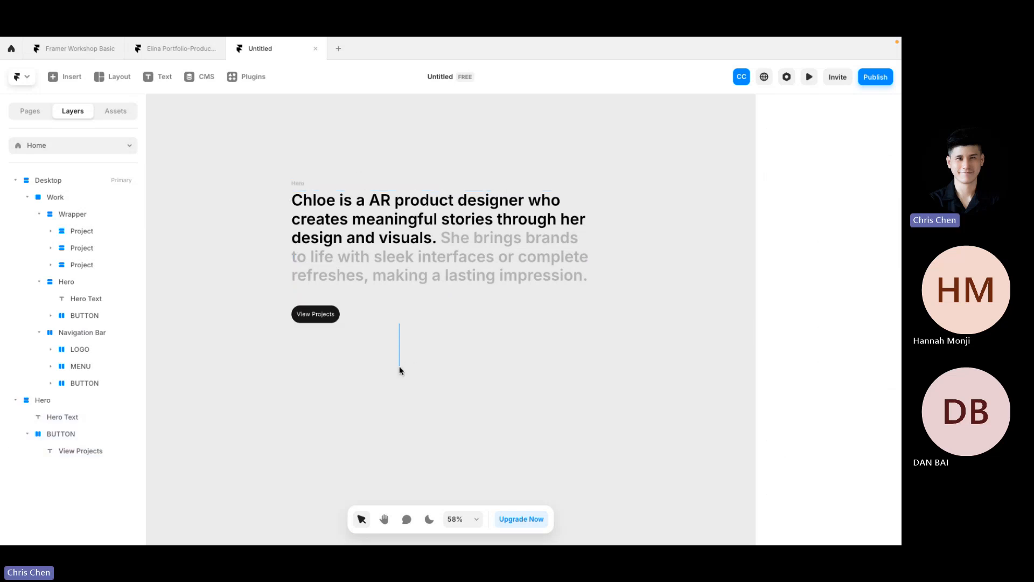
click(291, 180)
click(836, 214)
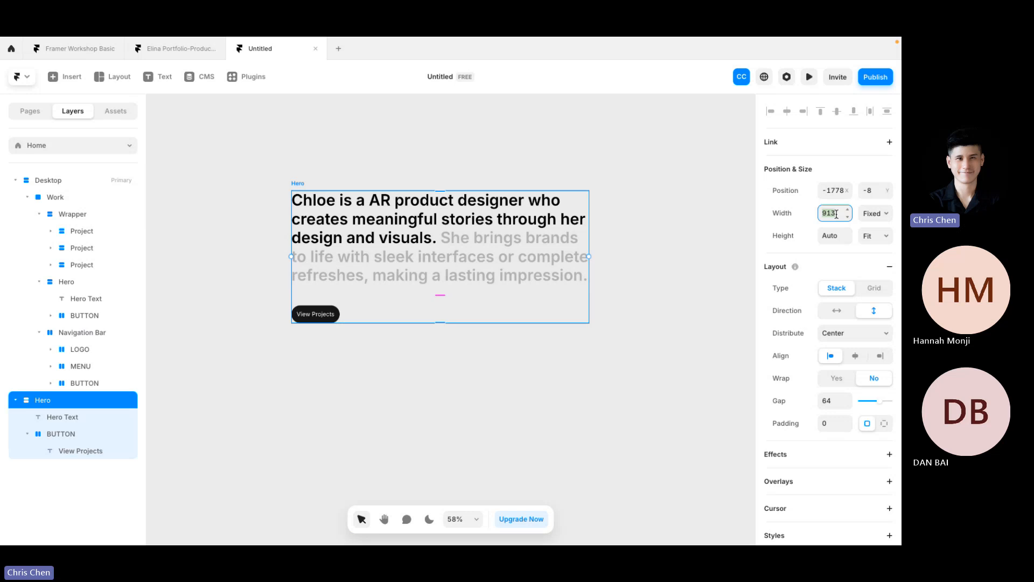
text(1600)
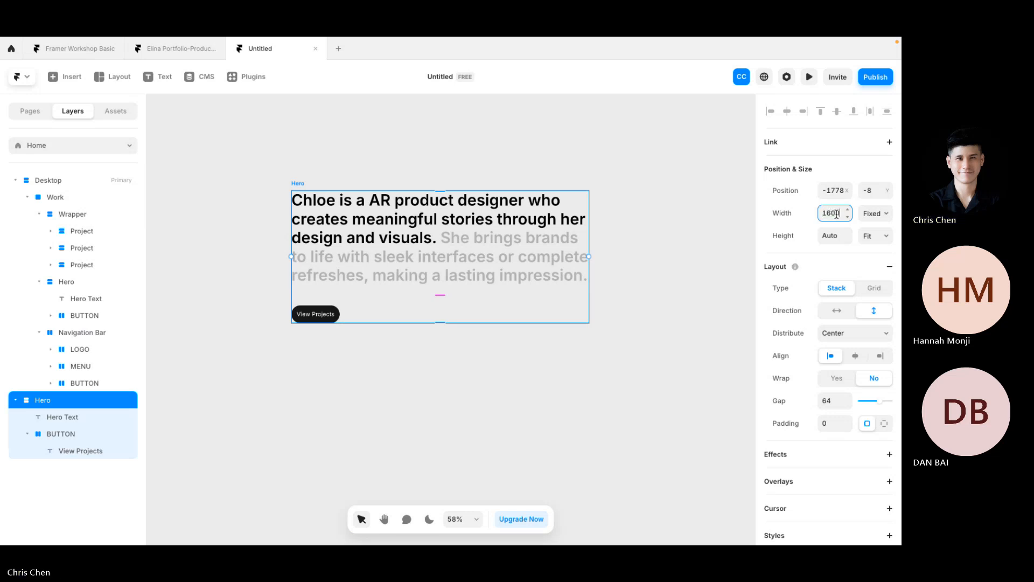
key(Return)
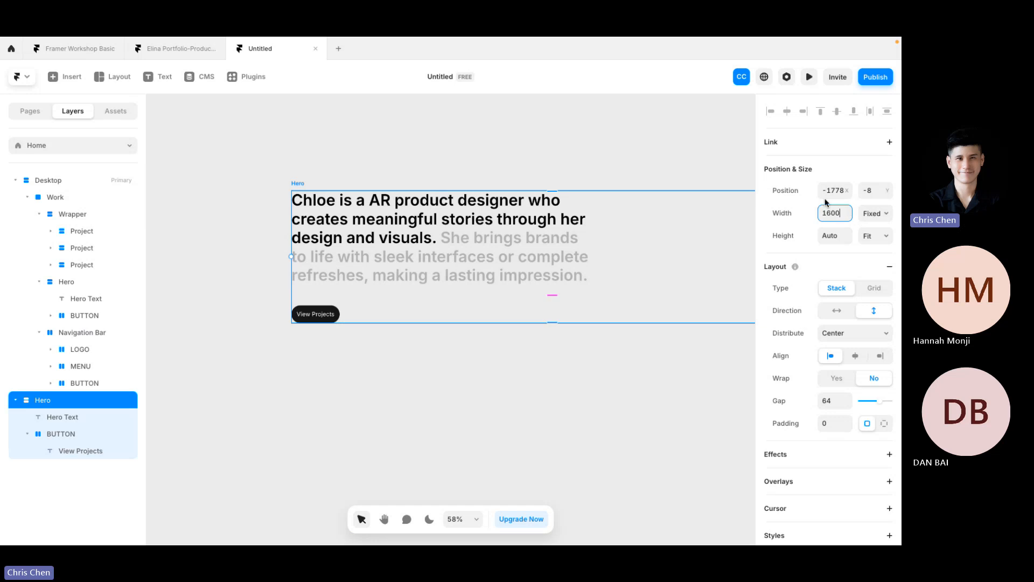
key(super+z)
Step: Give the Hero a fixed 1000 height and test Top, Bottom, then Center distribution
click(878, 235)
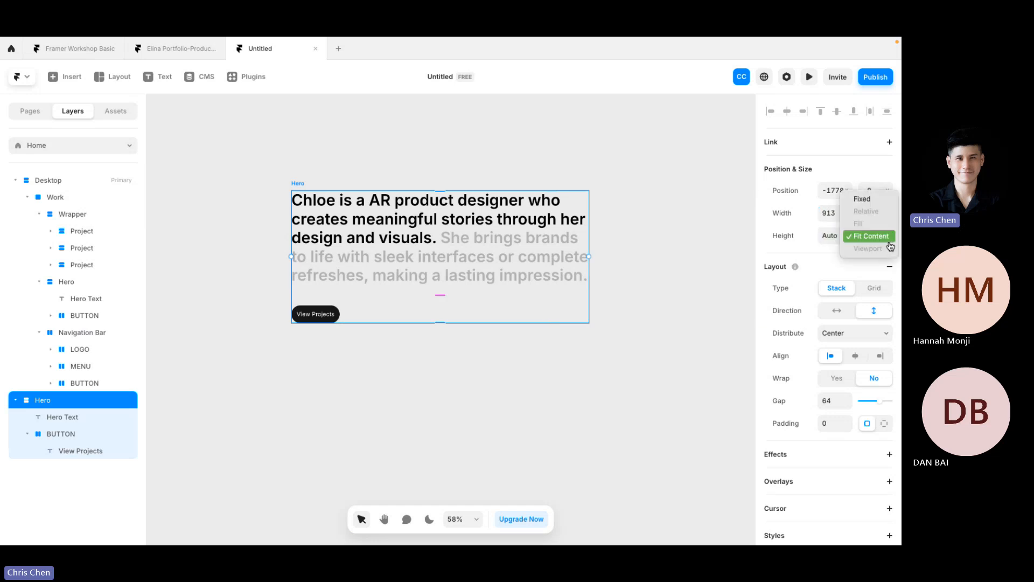
click(867, 198)
click(838, 232)
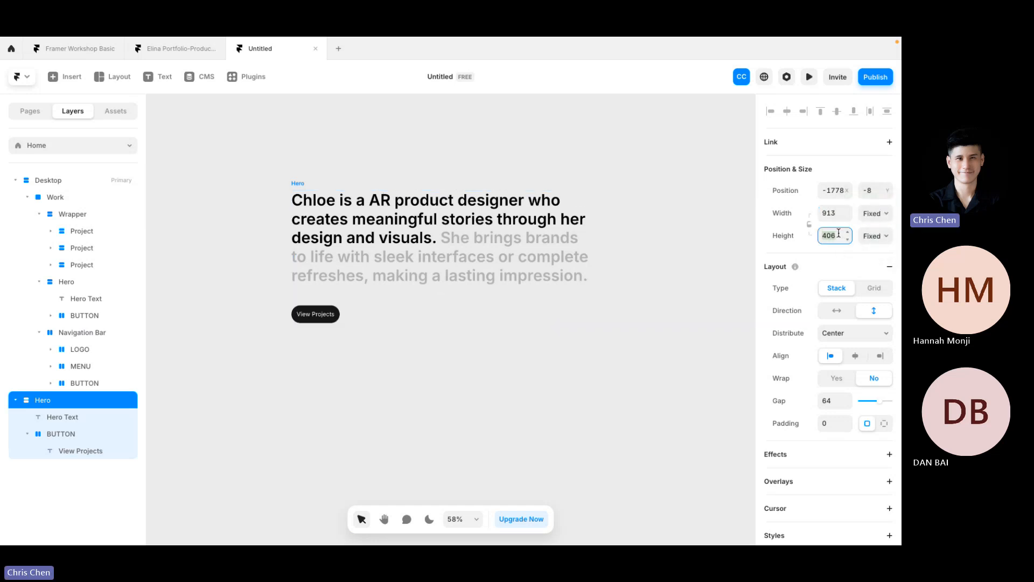
text(10)
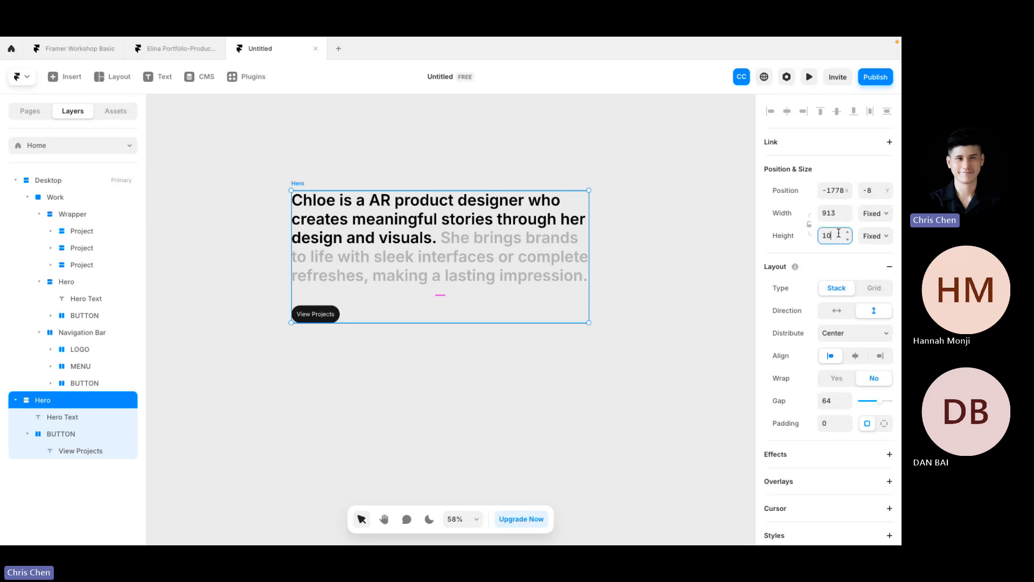
text(00)
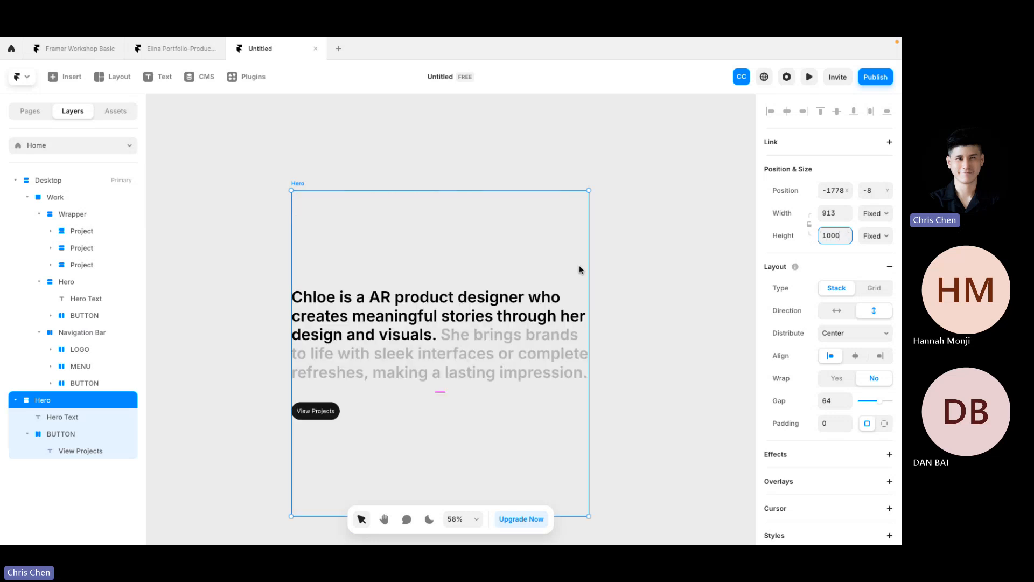
key(Return)
click(849, 334)
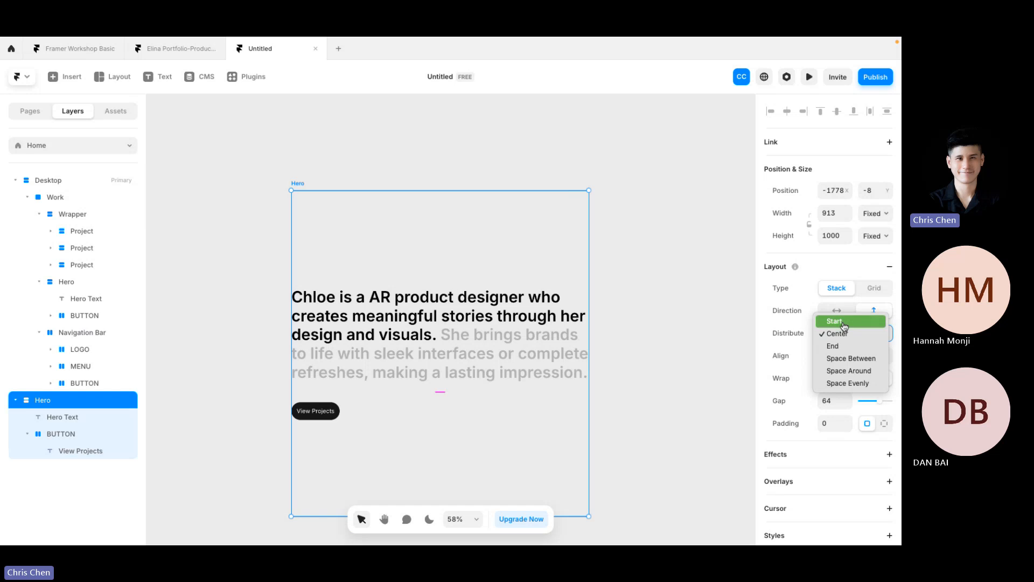
click(844, 326)
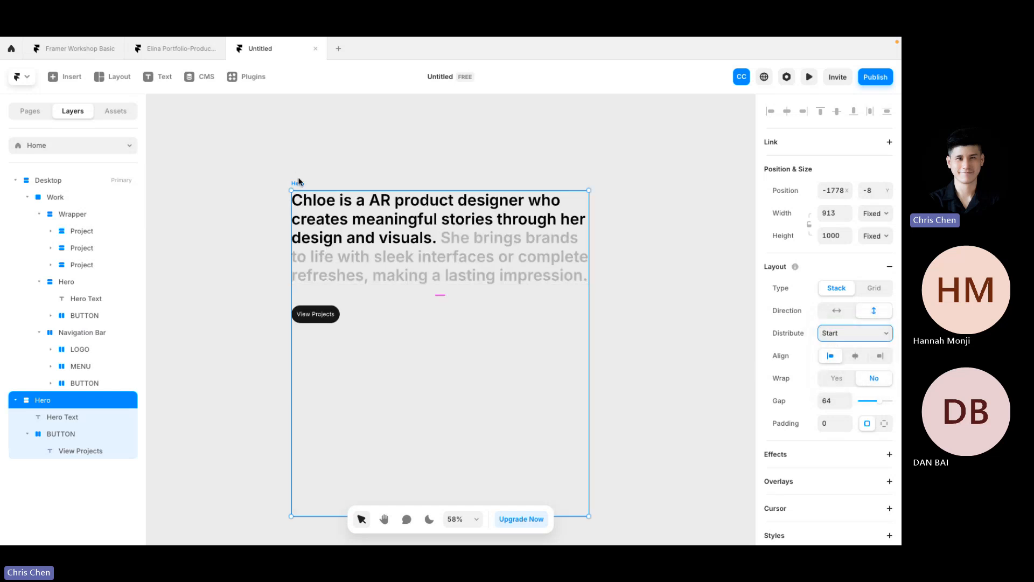
click(843, 334)
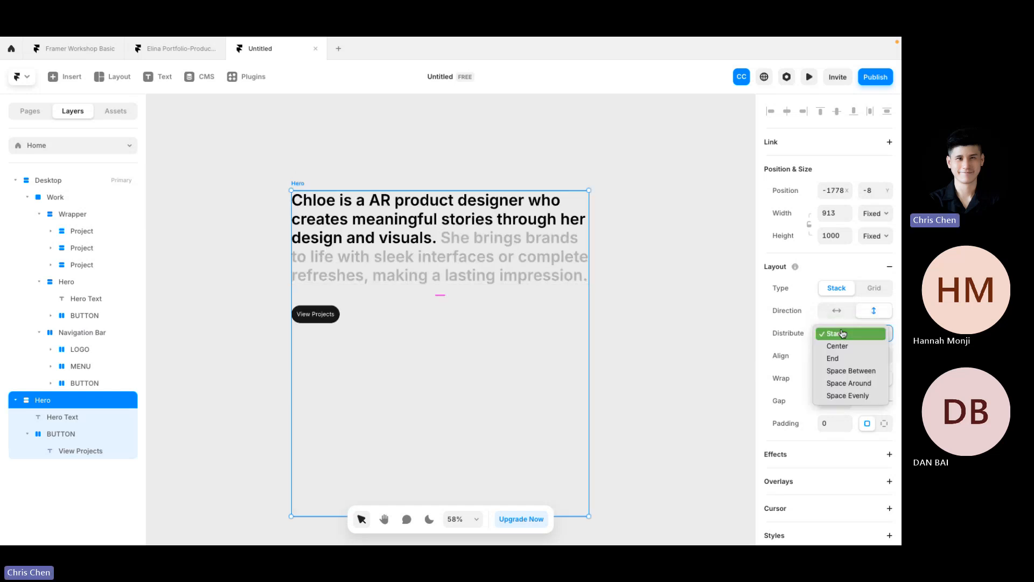
click(840, 360)
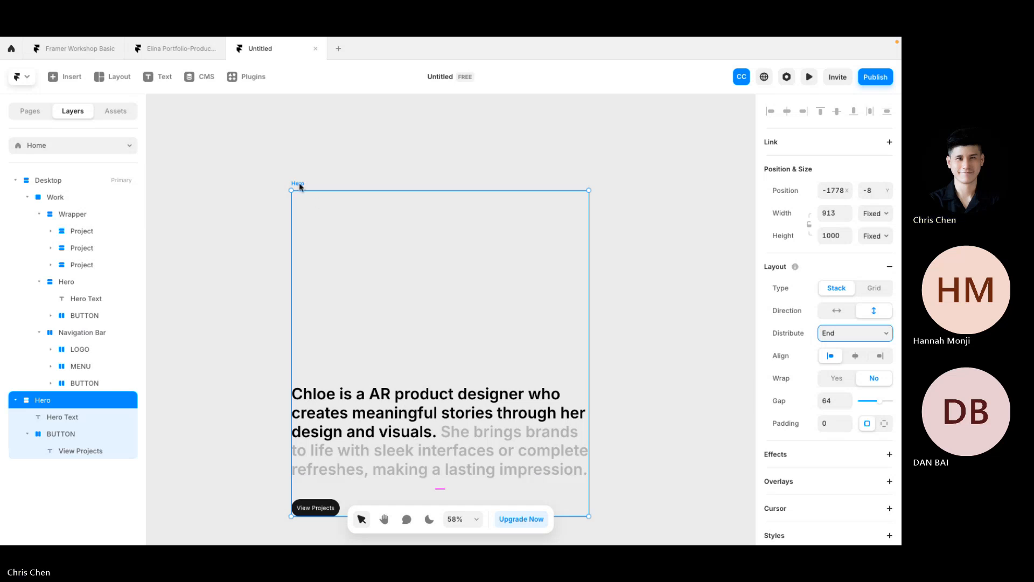
click(839, 334)
click(840, 320)
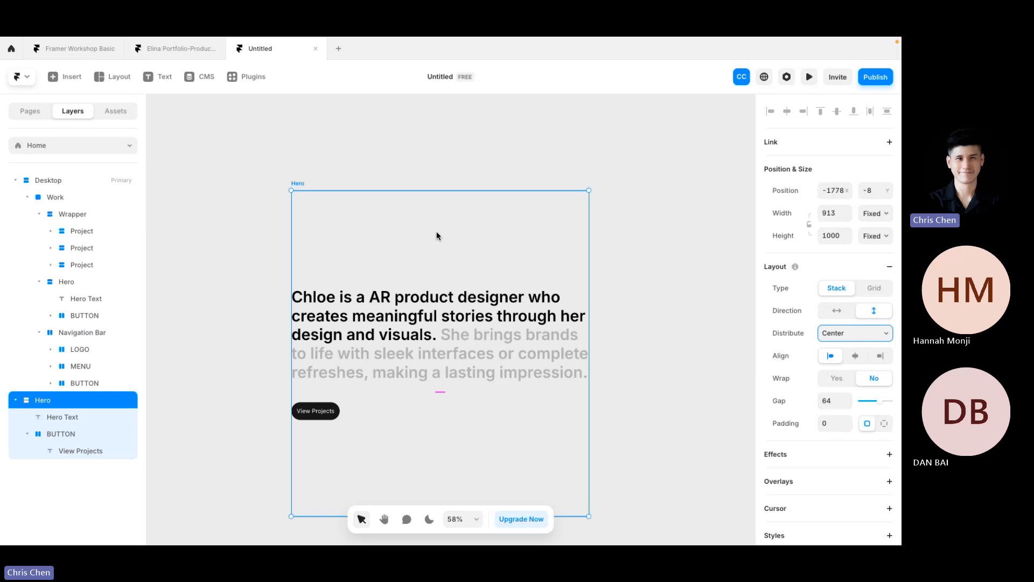
Step: Set both the Hero's width and height to Fit Content, keeping a vertical stack
click(841, 315)
click(864, 313)
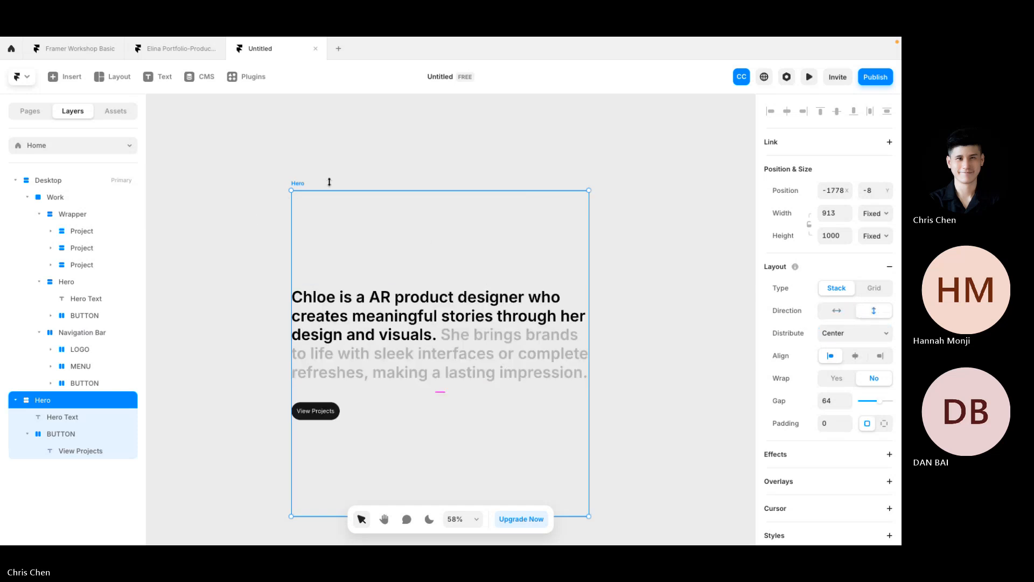
click(873, 214)
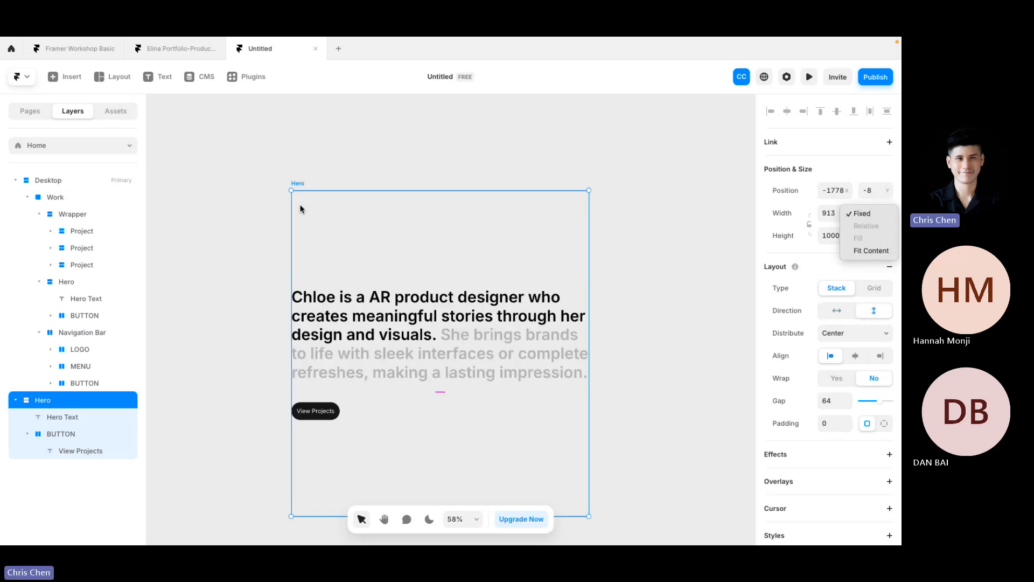
click(862, 250)
click(874, 237)
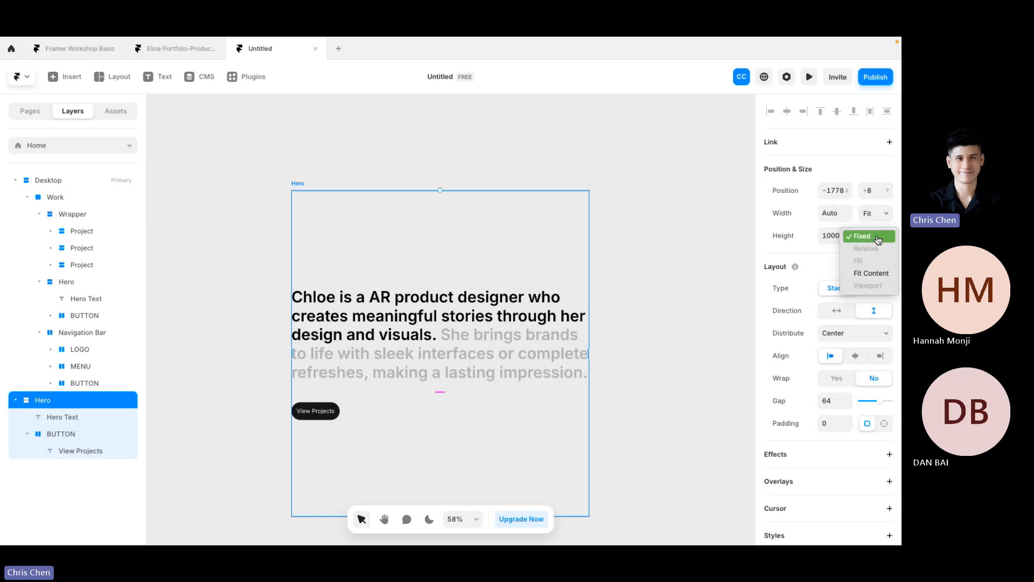
click(878, 275)
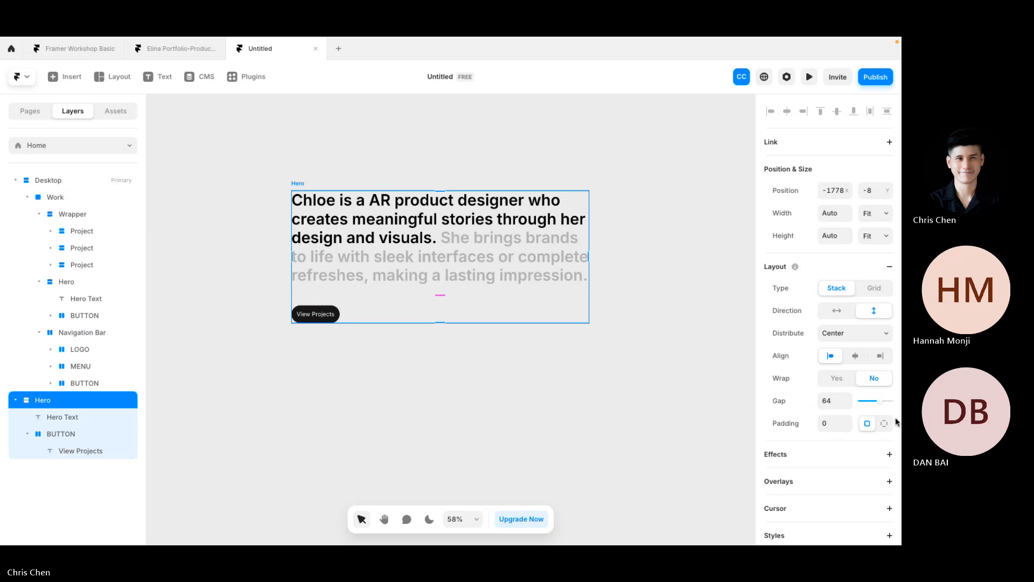
Step: Give the Hero frame a white #FFFFFF fill
scroll(849, 412, down, 3)
scroll(849, 412, down, 3)
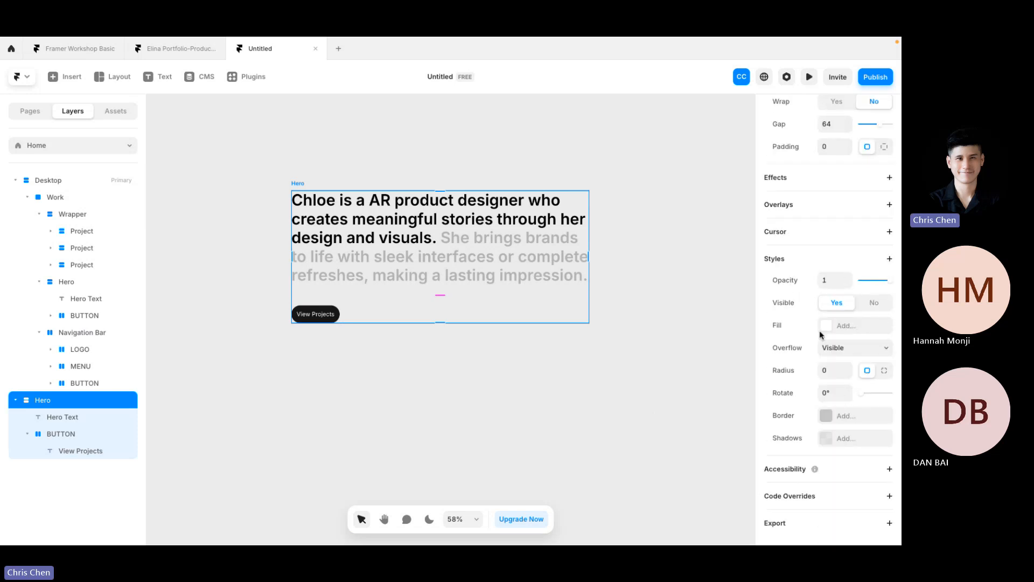
click(824, 325)
click(578, 121)
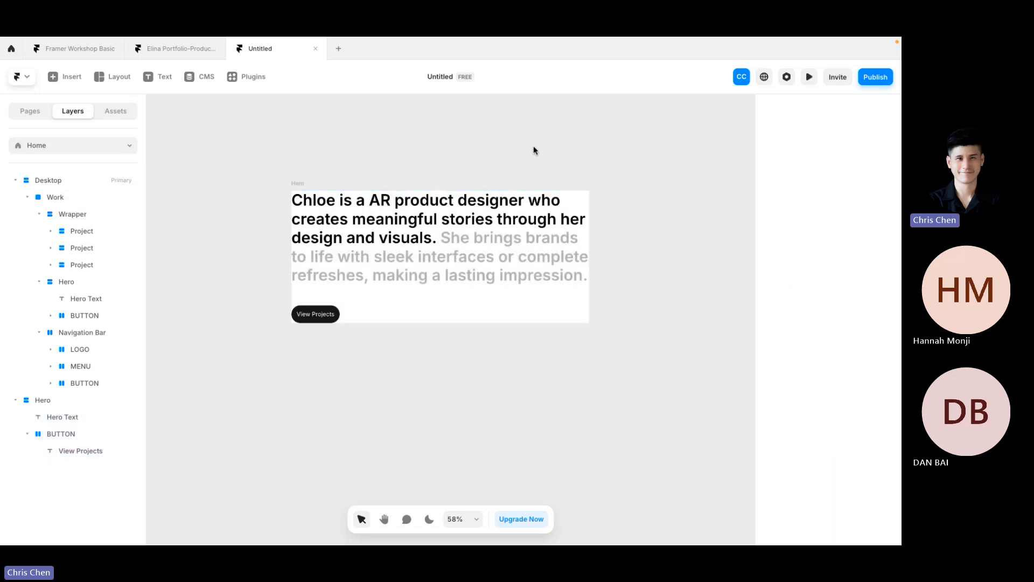
click(296, 184)
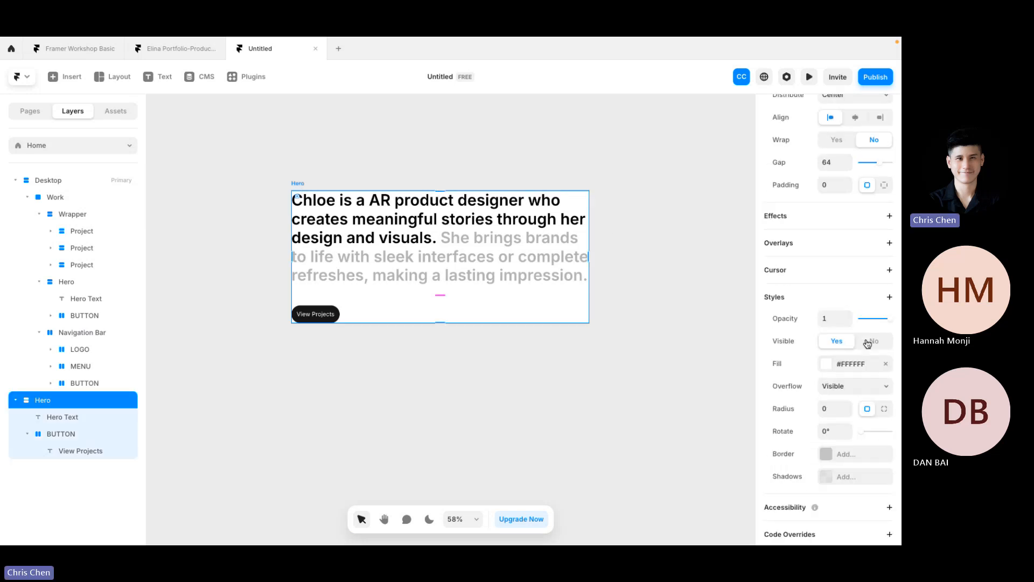
Step: Try a horizontal direction for the Hero stack, then return it to vertical stacking
scroll(868, 342, up, 3)
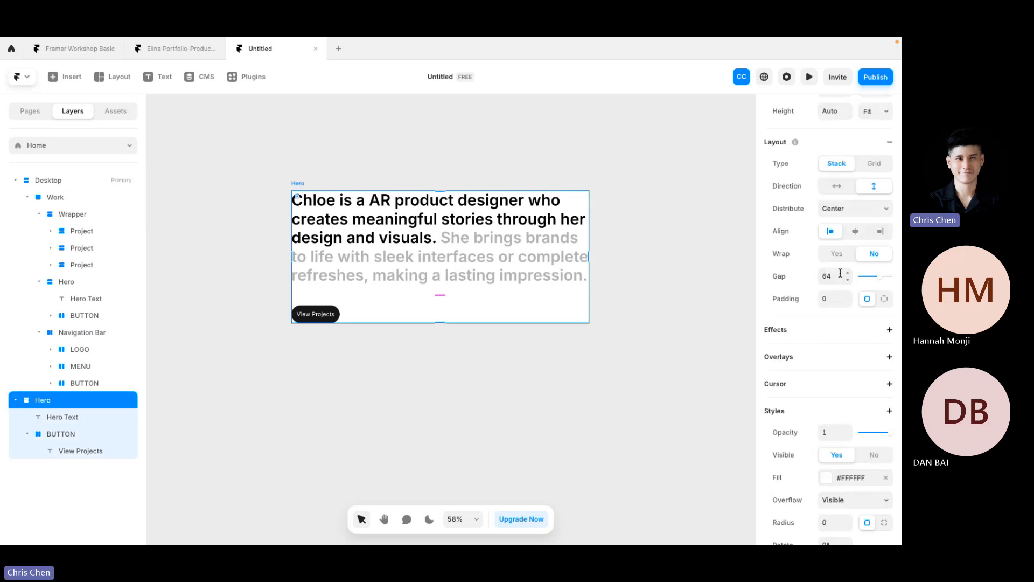
click(847, 192)
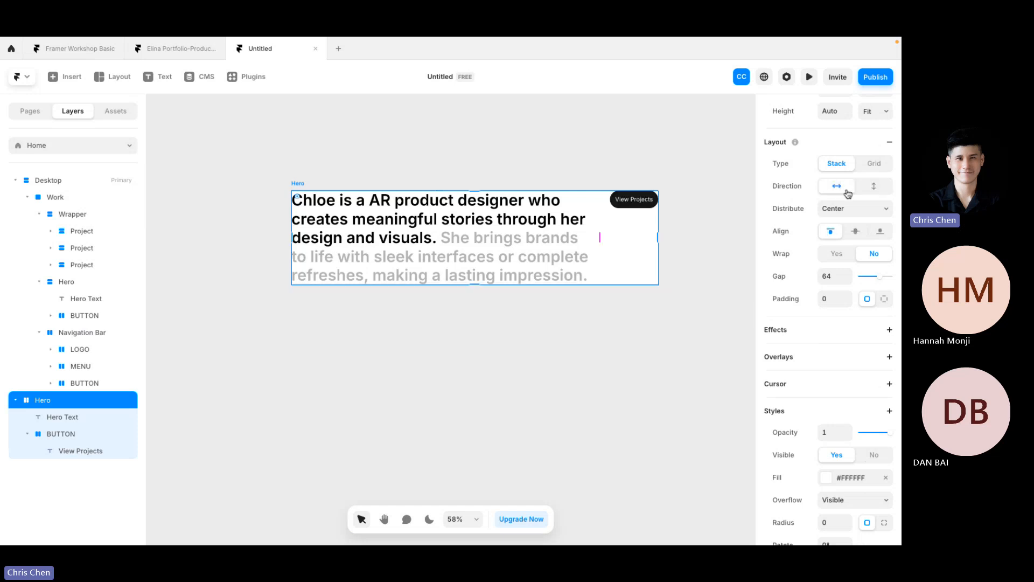
click(632, 159)
click(308, 184)
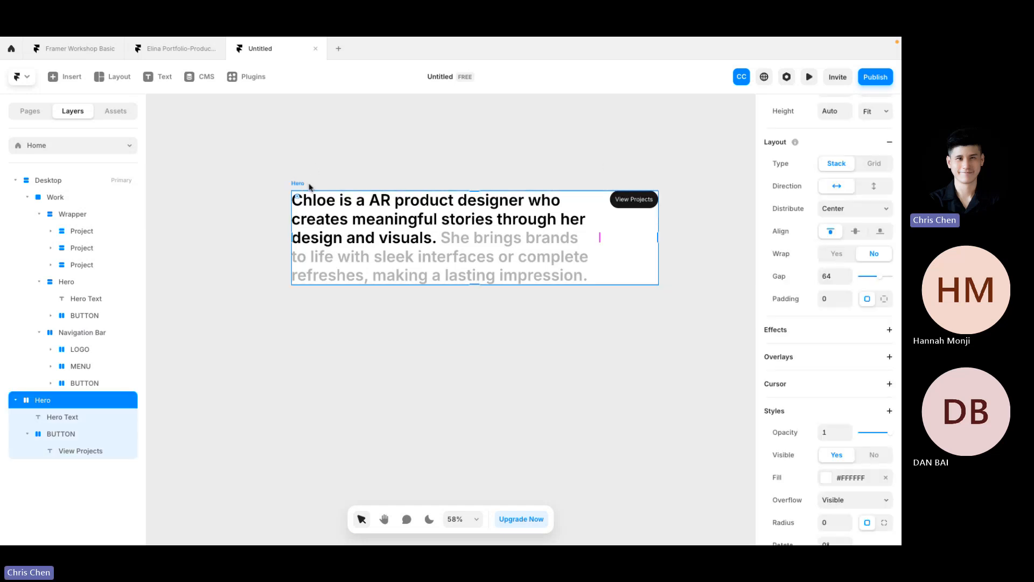
click(868, 186)
click(837, 277)
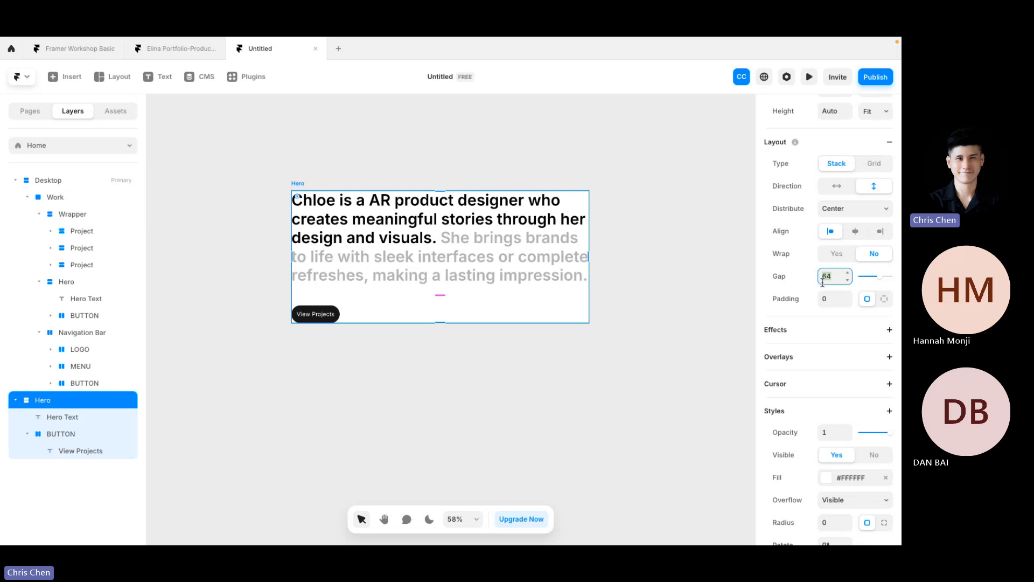
Step: Set the gap between the Hero heading and View Projects button to 124
key(shift+Up)
key(shift+Up)
key(shift+Up)
key(shift+Up)
key(shift+Up)
key(shift+Up)
key(shift+Up)
key(shift+Up)
key(shift+Up)
key(shift+Up)
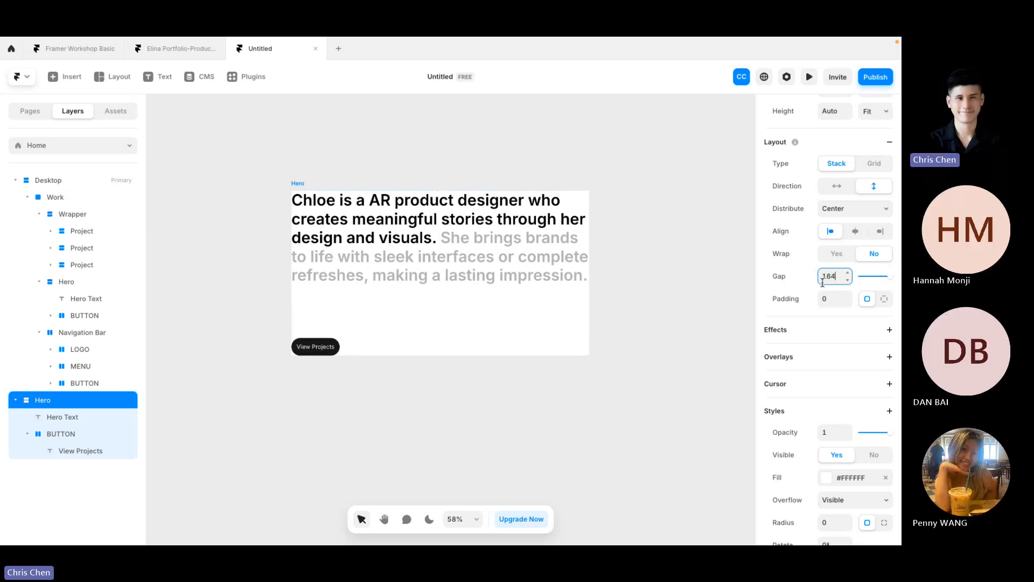
key(shift+Down)
key(shift+Down)
key(shift+Down)
key(shift+Down)
key(shift+Down)
key(shift+Down)
key(shift+Down)
key(shift+Down)
key(shift+Down)
key(shift+Down)
key(shift+Down)
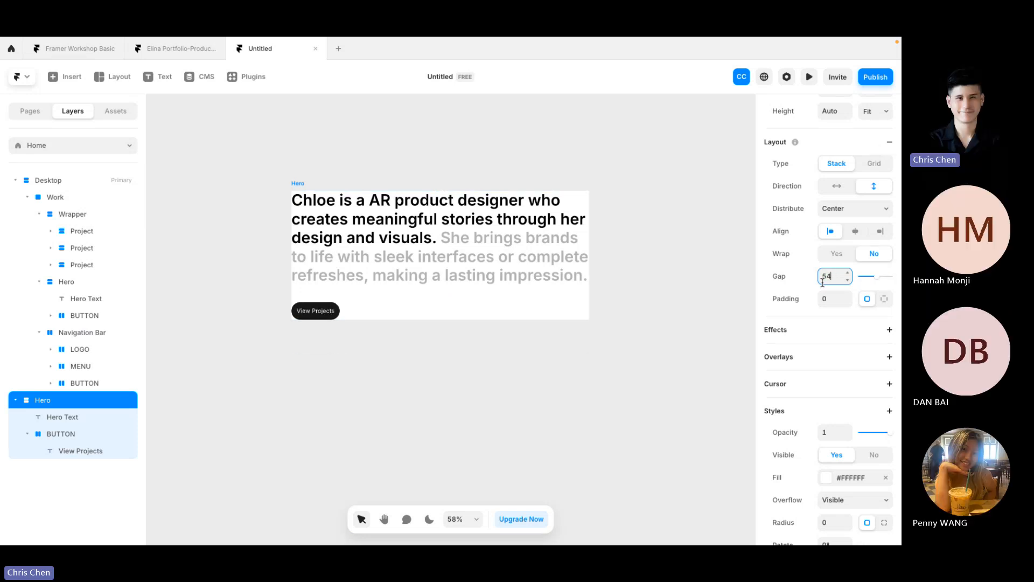
key(shift+Up)
key(shift+Up)
key(shift+Up)
key(shift+Up)
key(shift+Up)
key(shift+Up)
key(shift+Up)
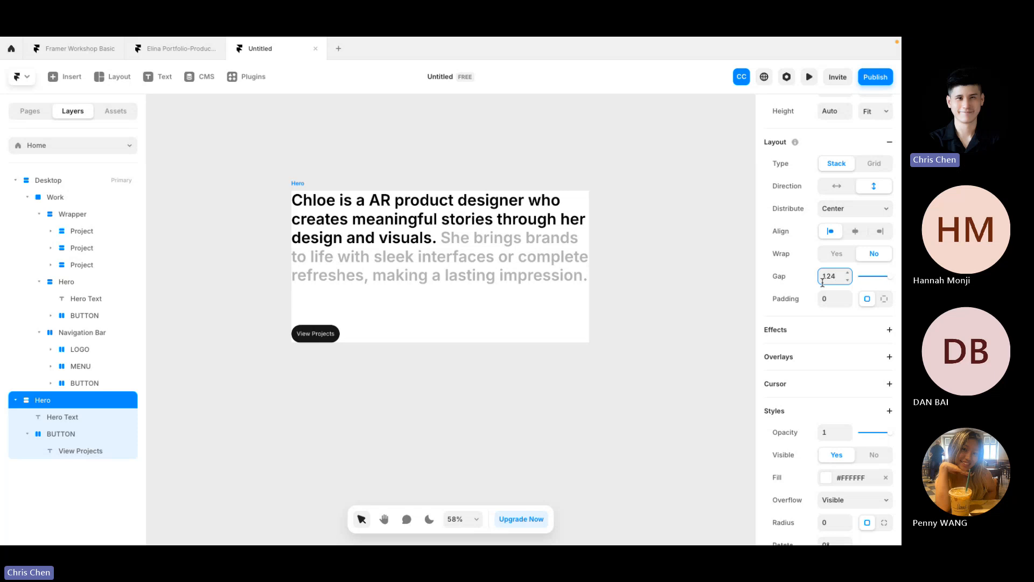
click(557, 165)
click(308, 185)
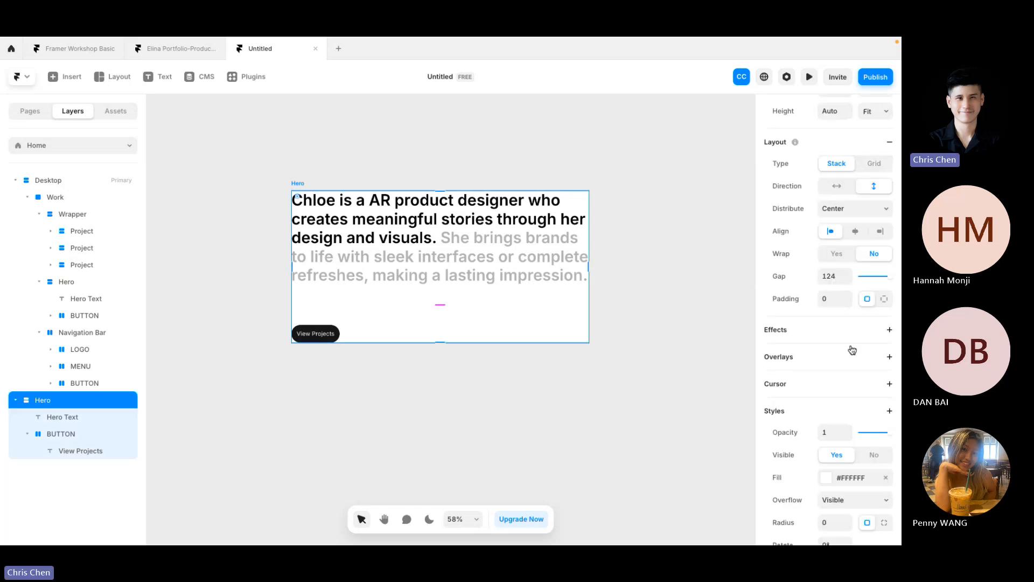
Step: Set the Hero section's padding to 100
click(829, 299)
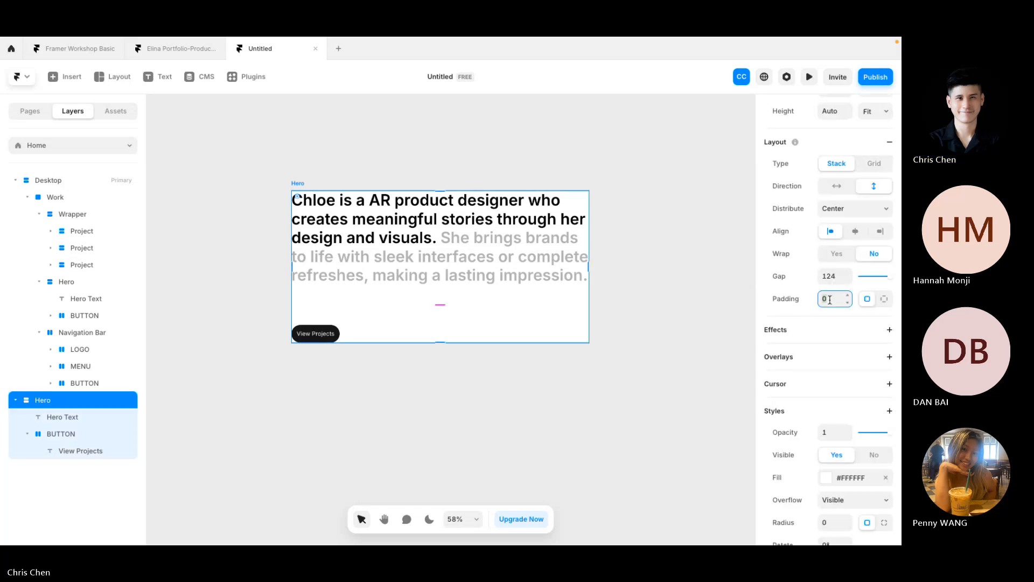
text(100)
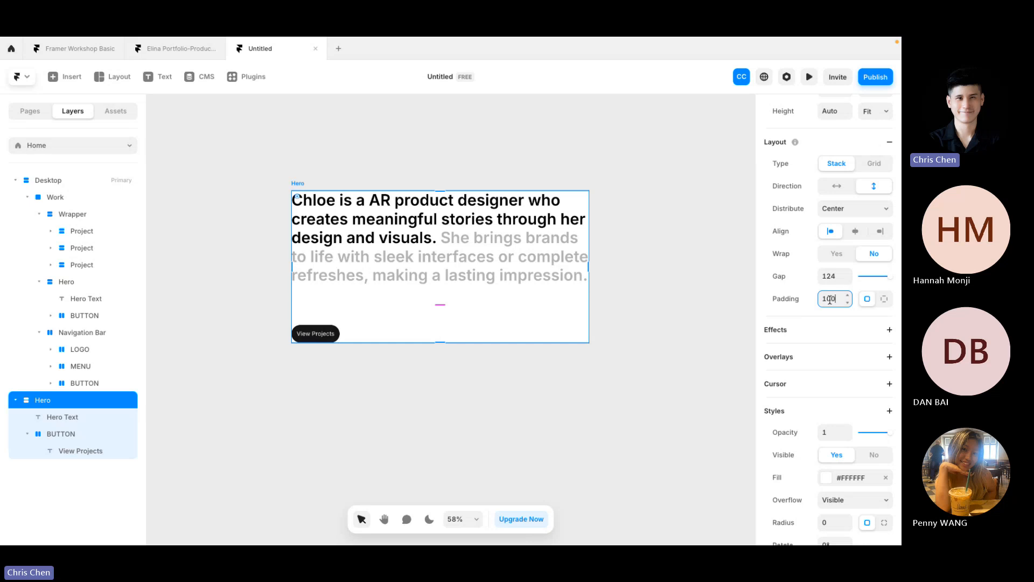
key(Return)
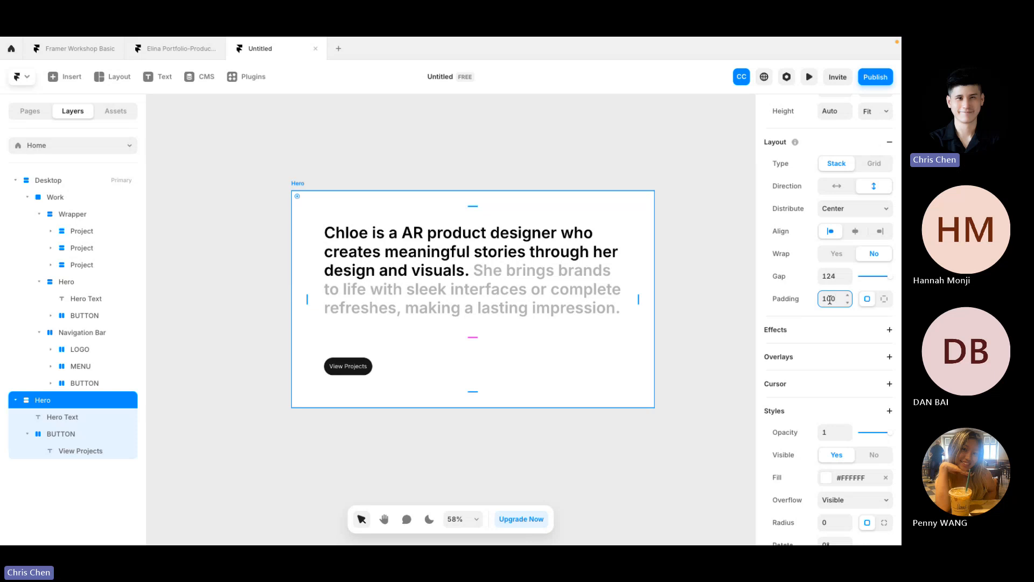
Step: Check the Hero Text and View Projects button distances to the frame edges
click(474, 315)
key(Escape)
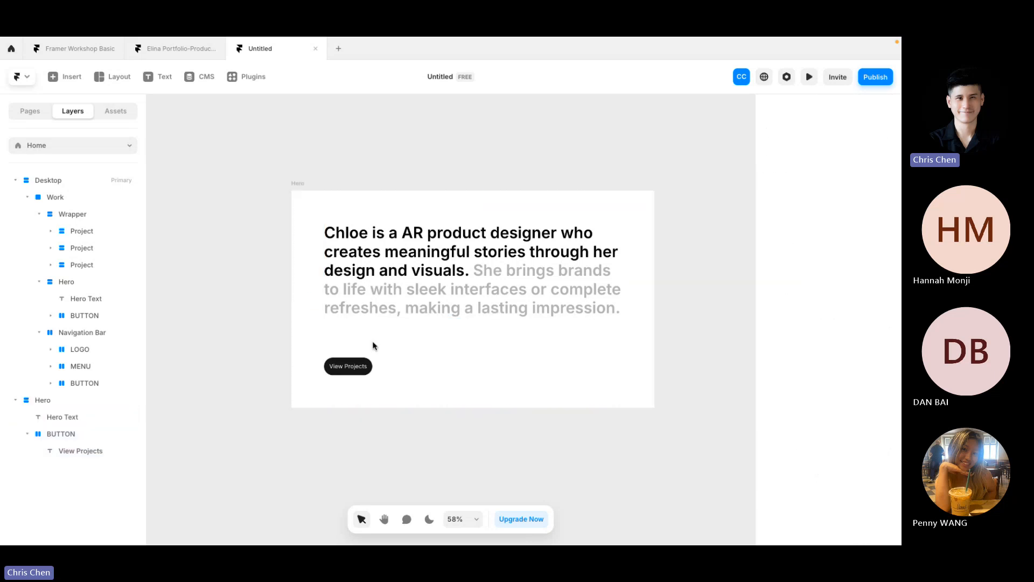
click(349, 366)
click(356, 289)
key(Escape)
click(365, 253)
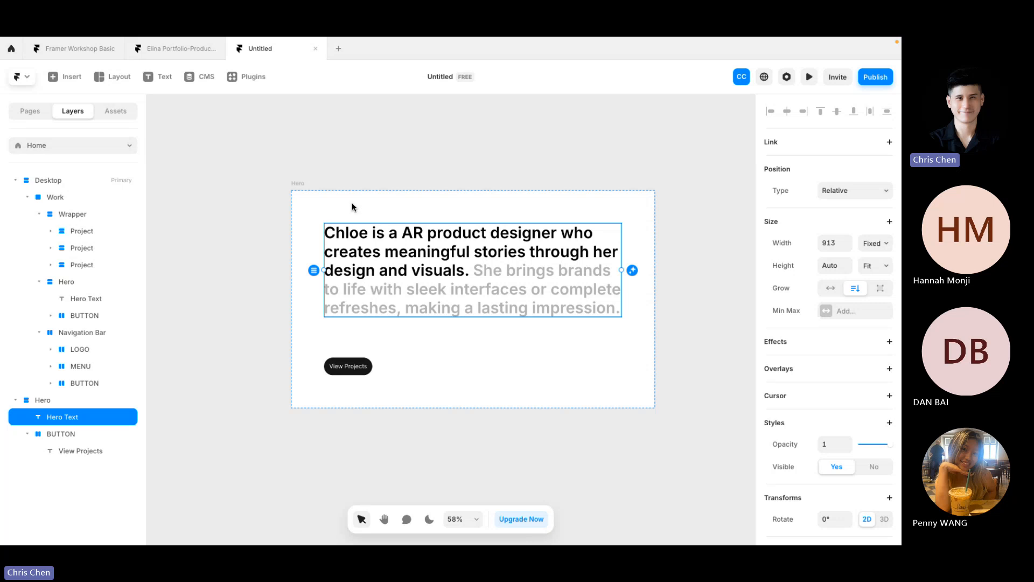
key(alt)
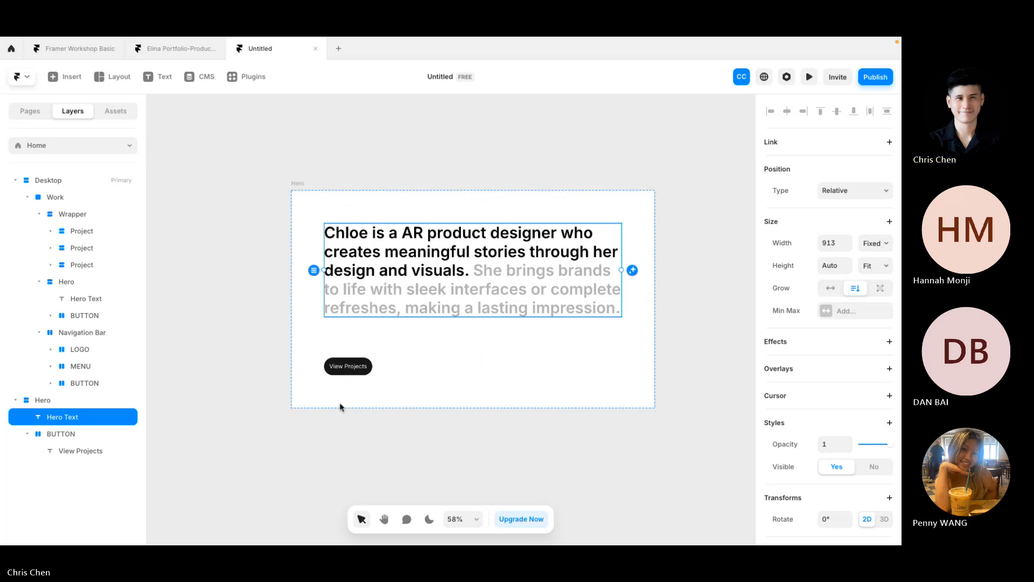
click(365, 363)
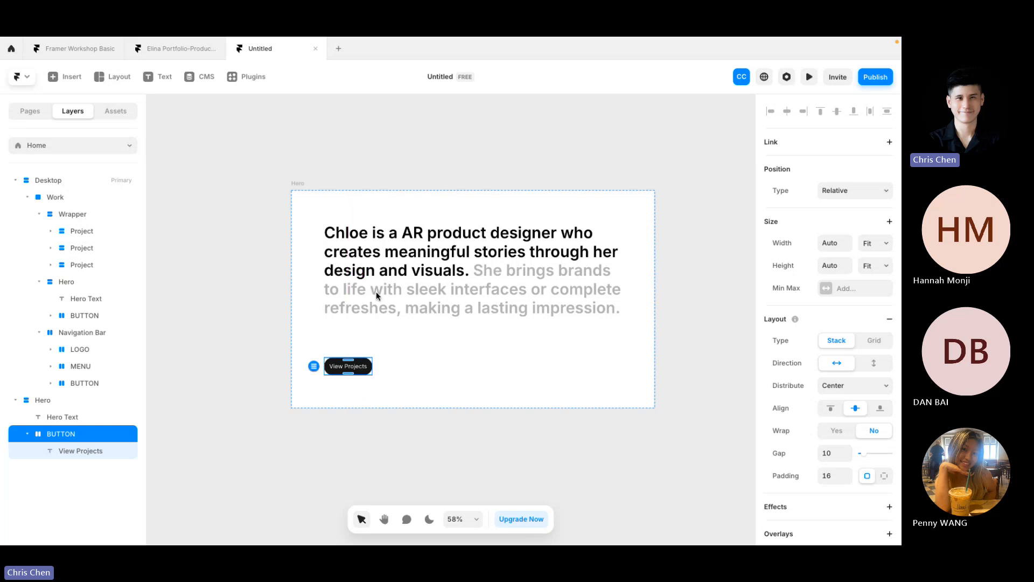
Step: Reduce the Hero section's padding to 24
click(294, 183)
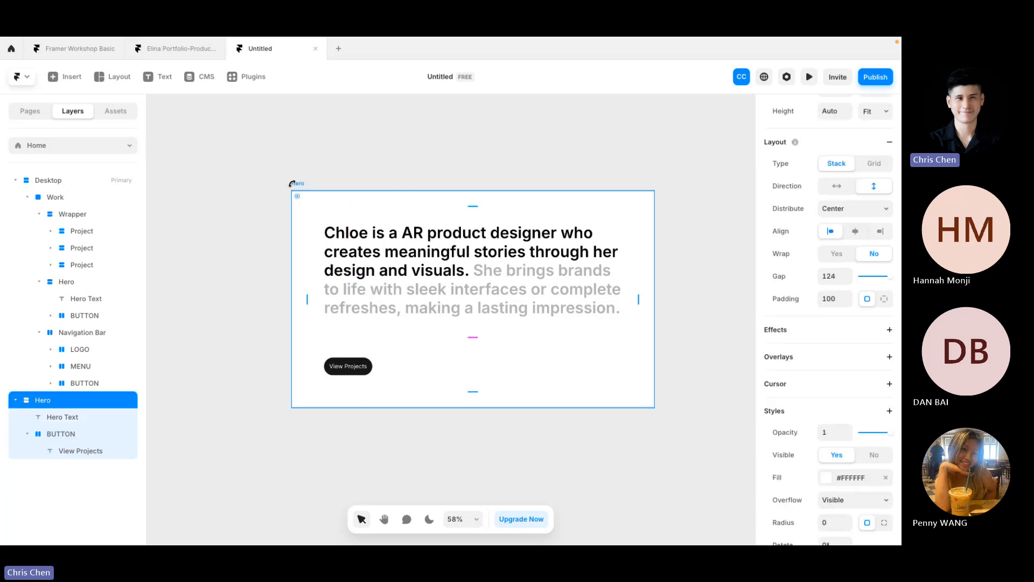
click(831, 302)
key(Return)
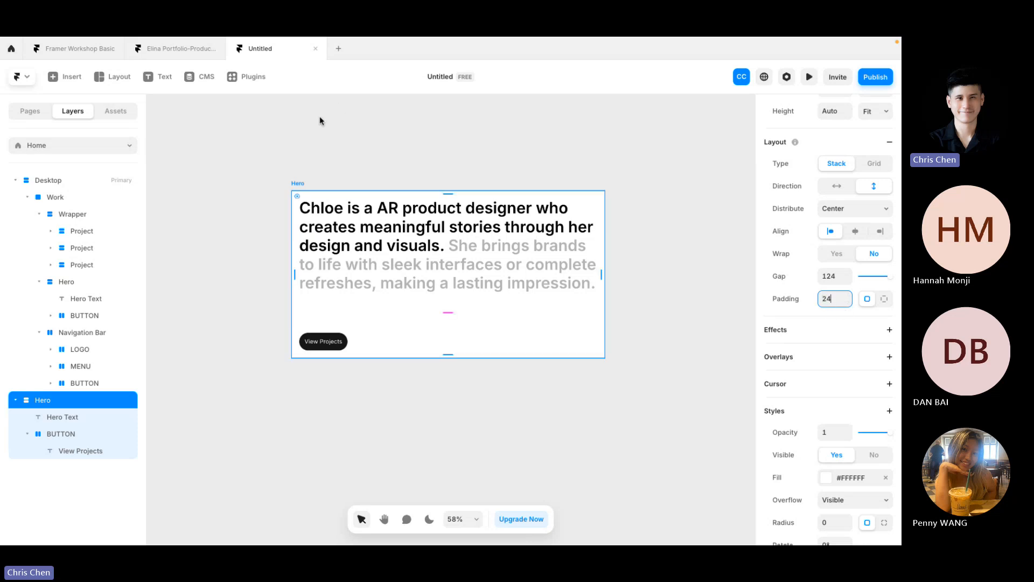
click(319, 119)
click(322, 223)
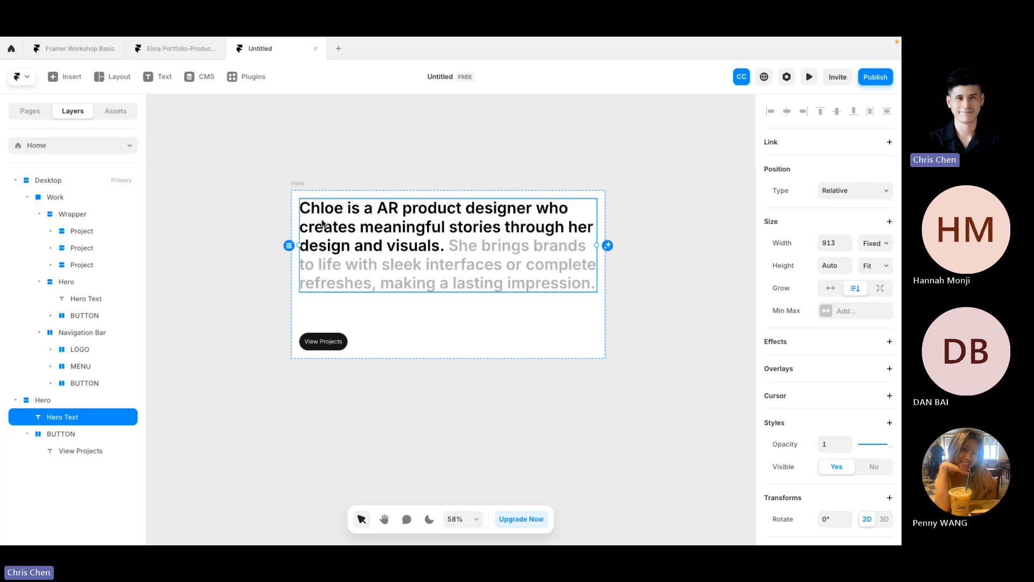
key(alt)
key(alt)
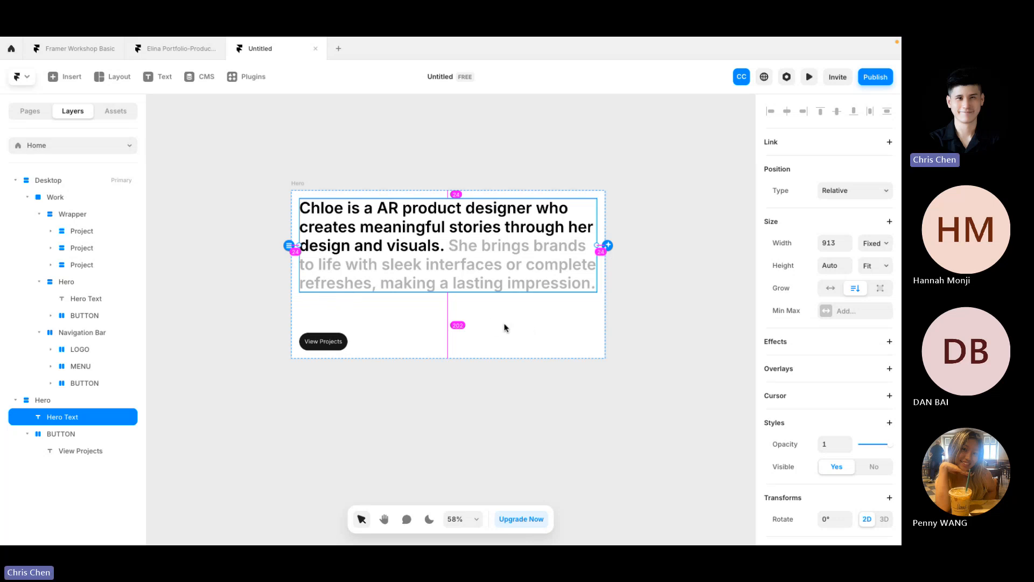
click(311, 340)
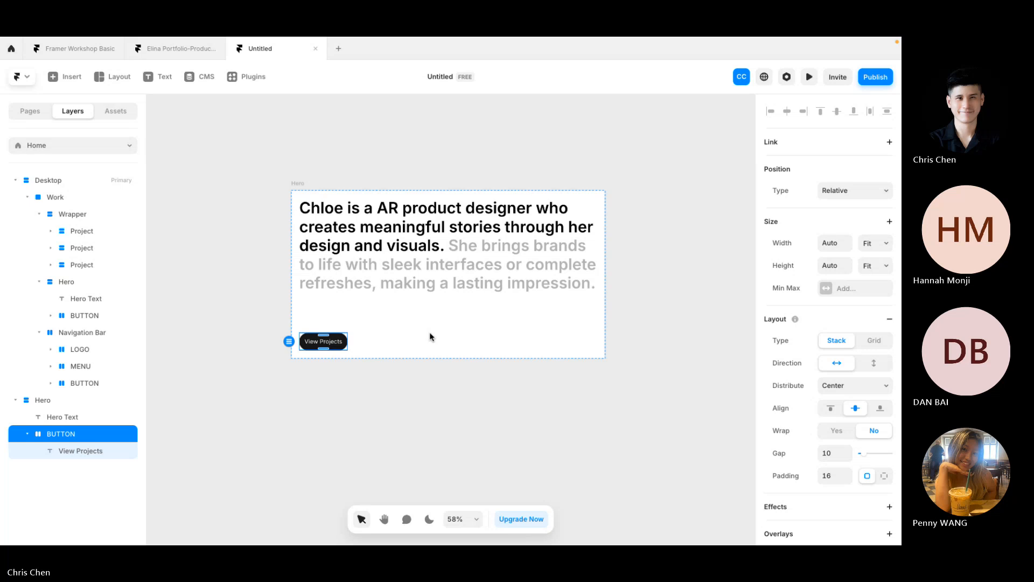
click(366, 143)
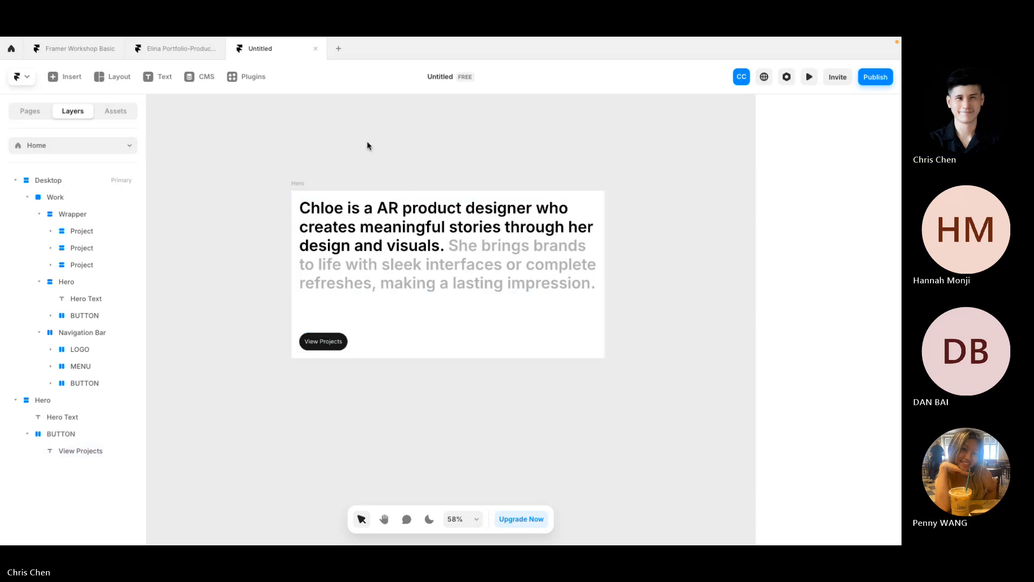
click(300, 184)
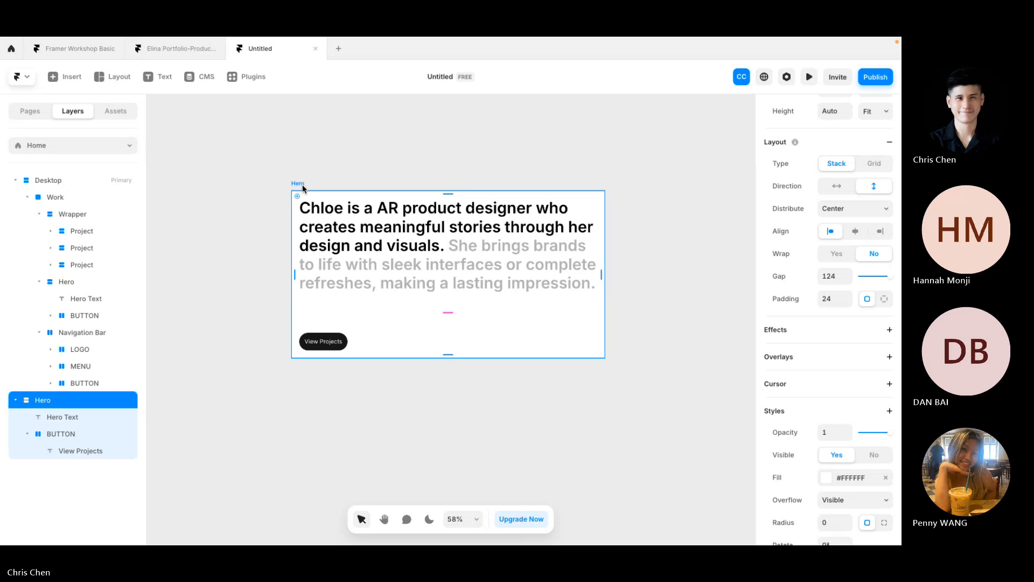
click(827, 478)
click(693, 263)
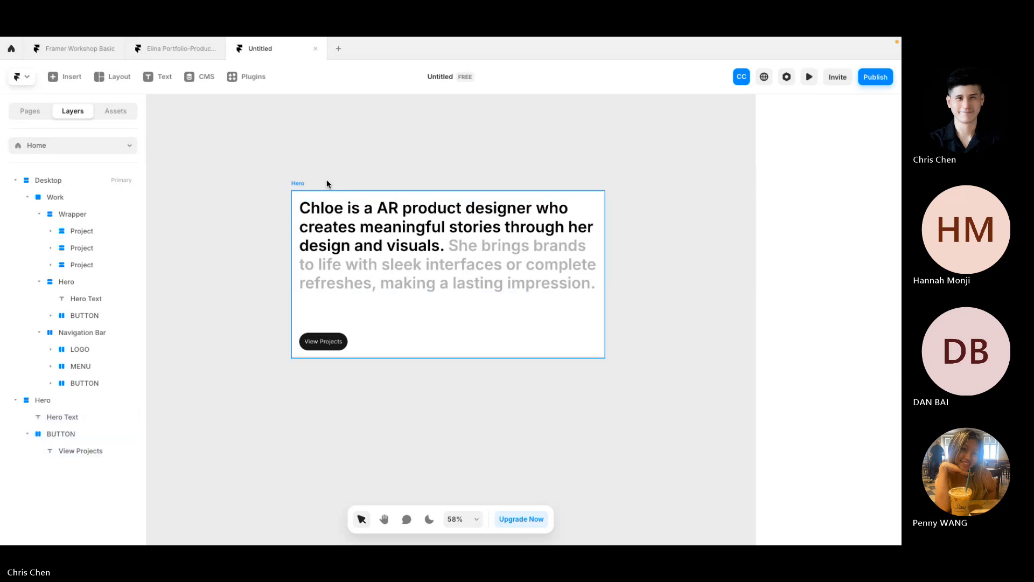
click(299, 183)
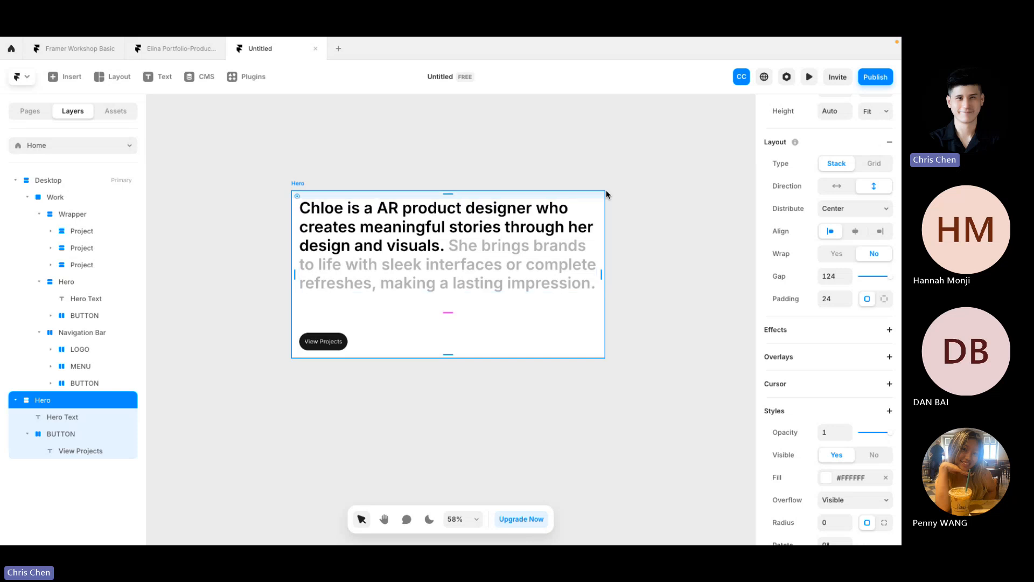
click(683, 285)
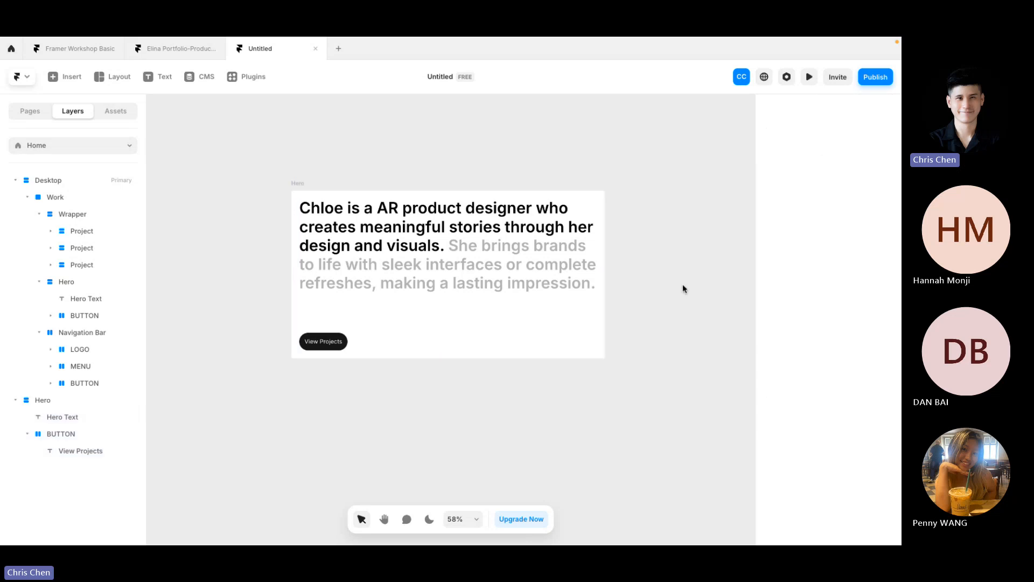
scroll(683, 285, down, 3)
scroll(683, 284, right, 8)
scroll(301, 270, up, 5)
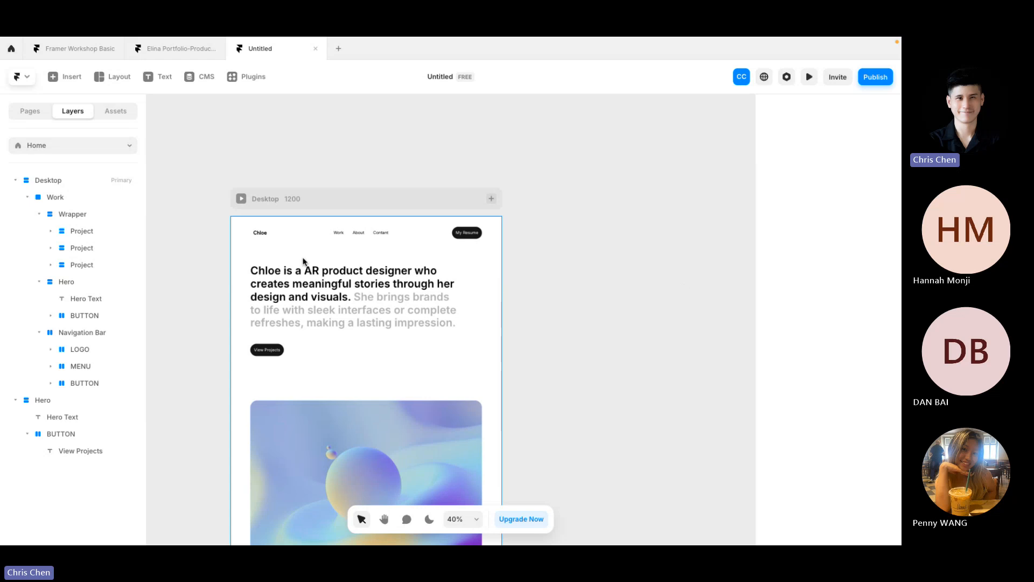
click(298, 215)
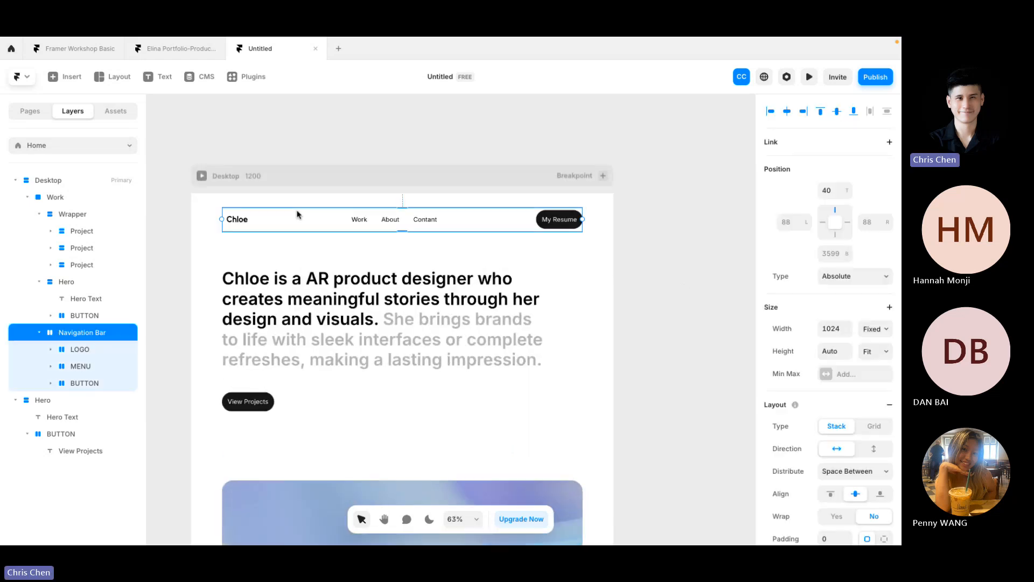
scroll(327, 225, up, 3)
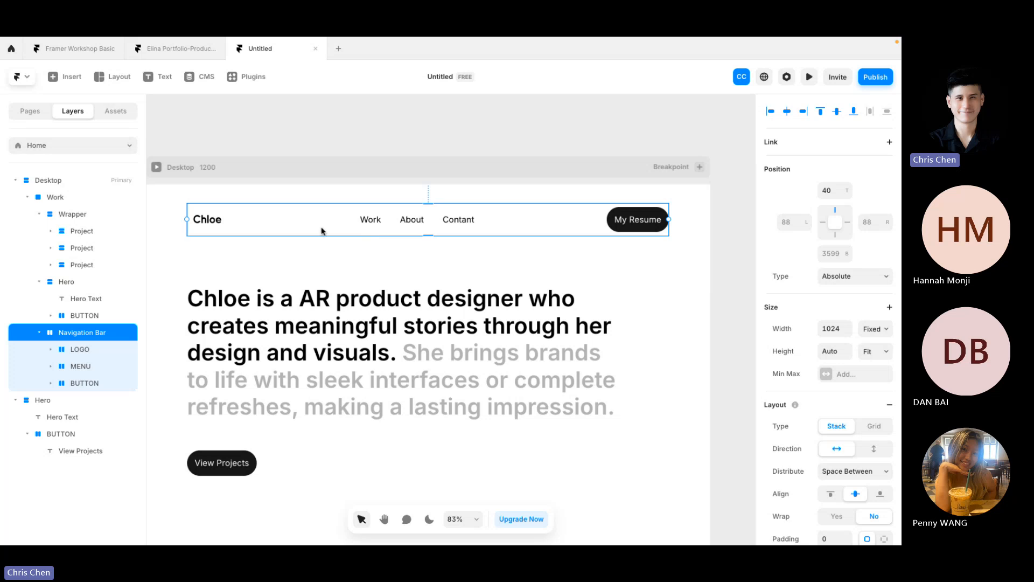
click(178, 48)
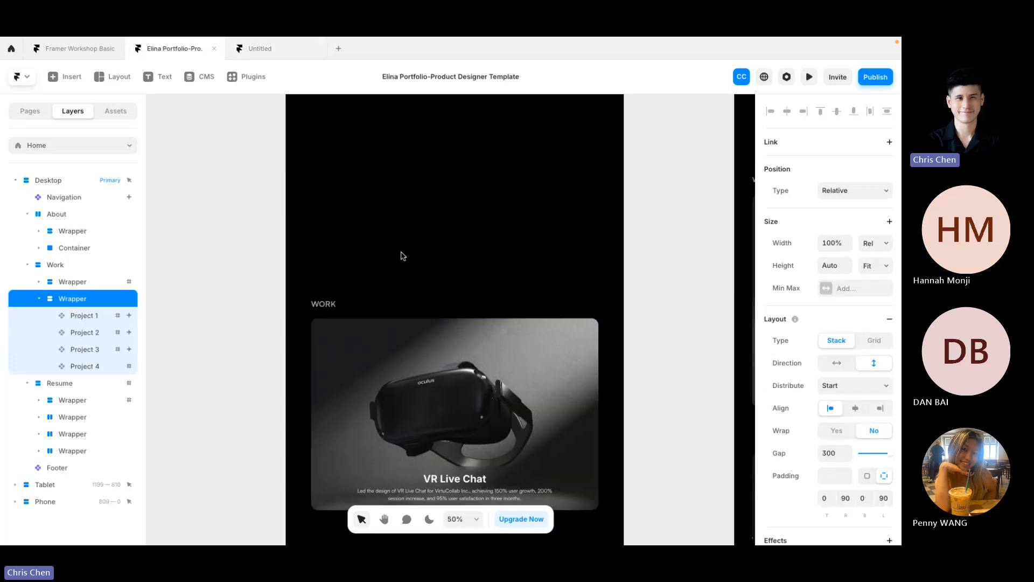
click(62, 52)
drag(63, 50, 174, 51)
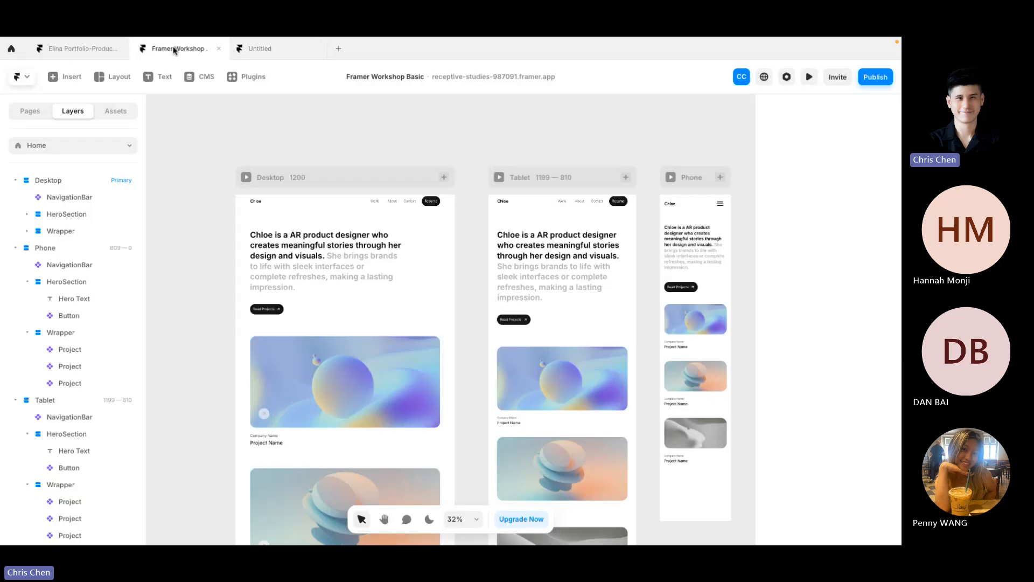
scroll(261, 185, up, 5)
click(328, 215)
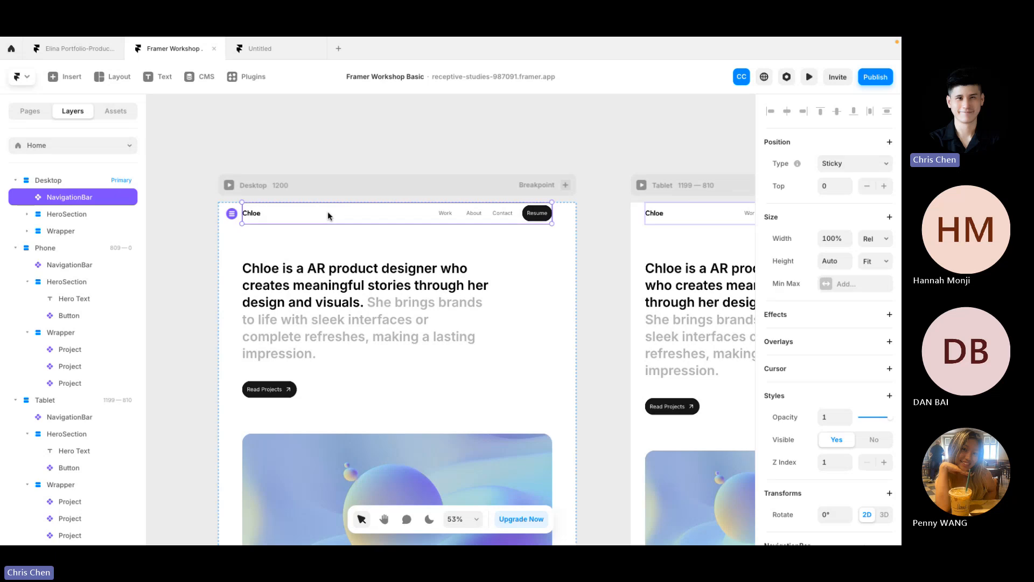
scroll(328, 214, up, 3)
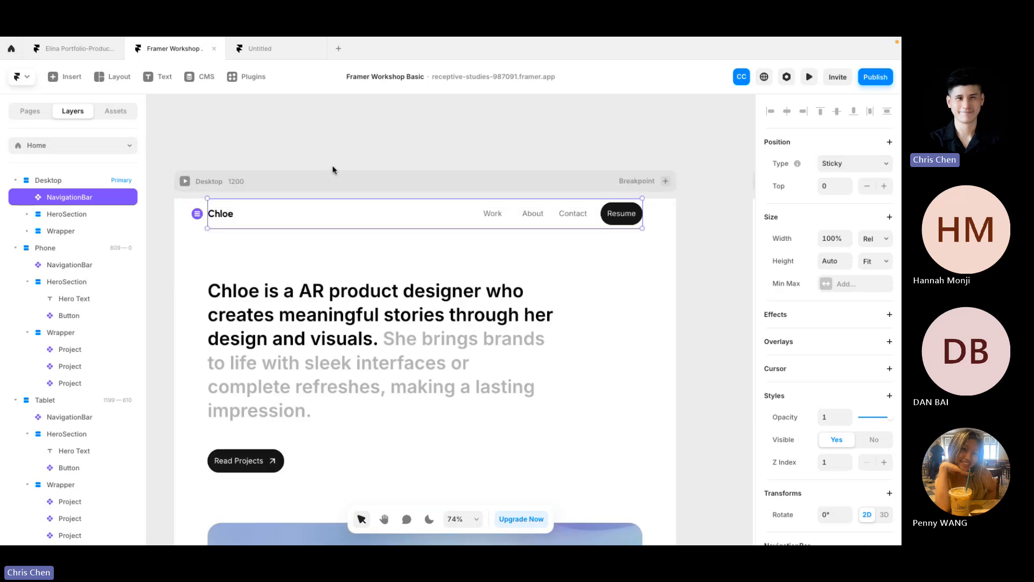
click(290, 51)
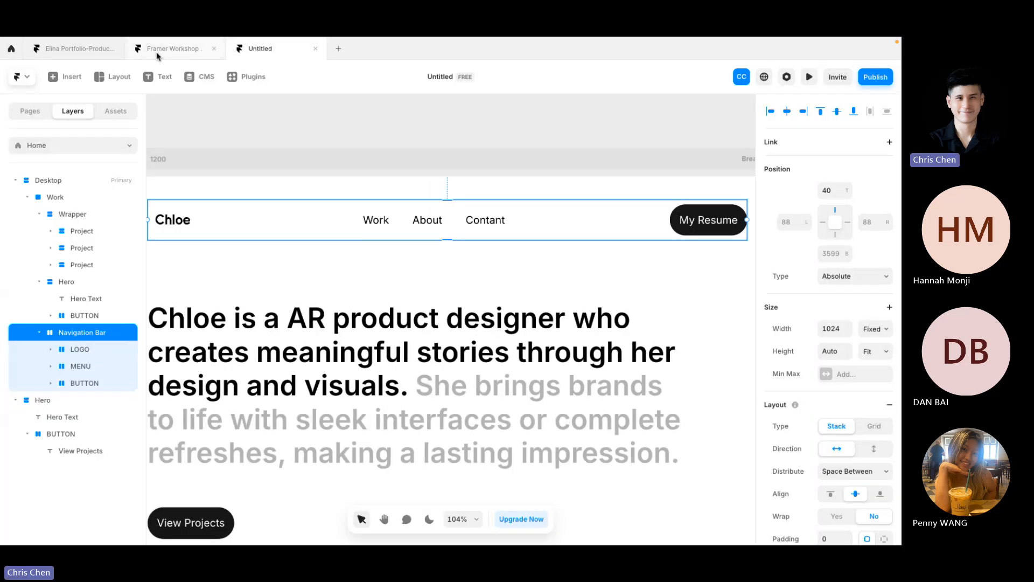
click(376, 220)
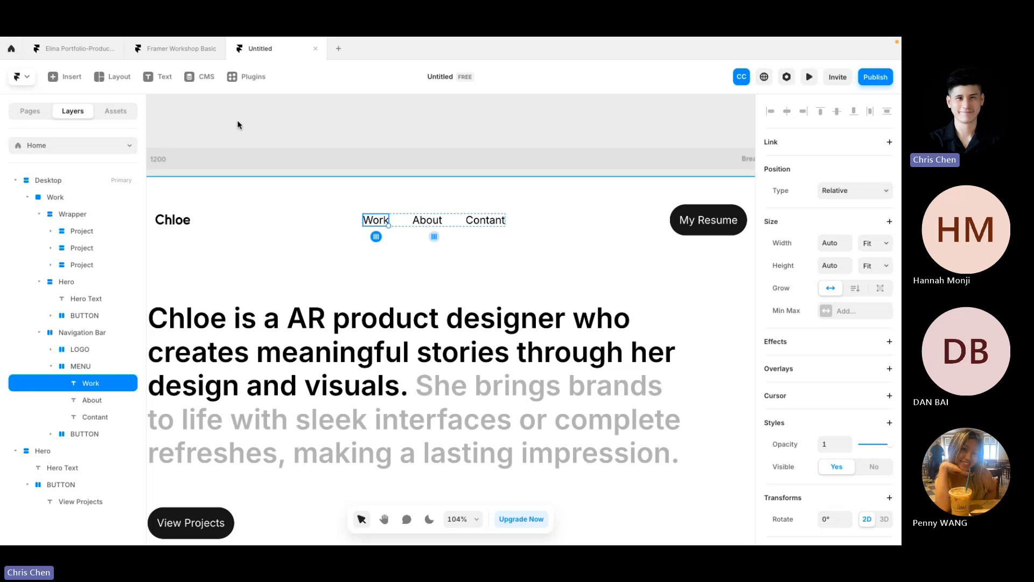
click(175, 48)
key(ctrl+p)
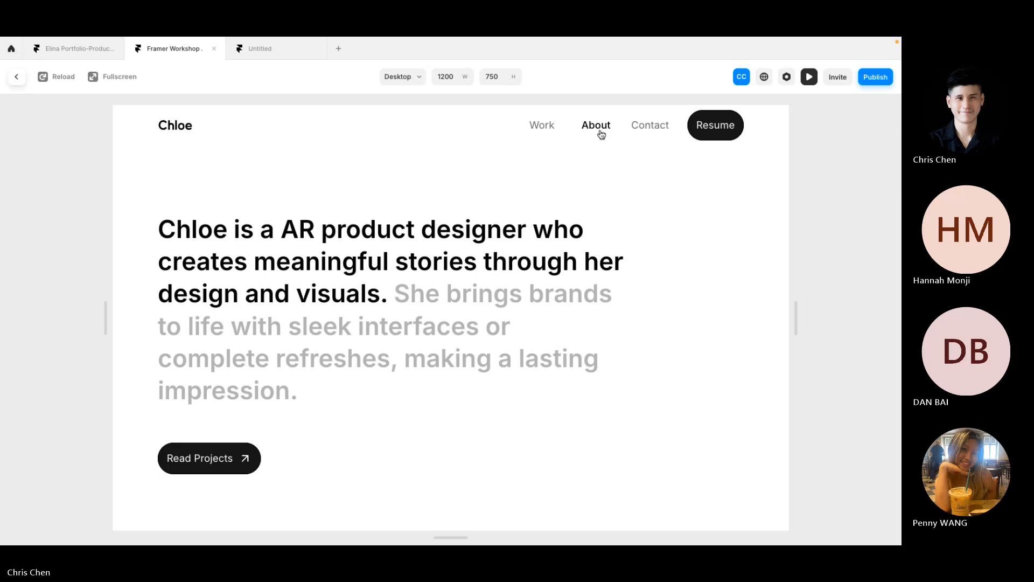
click(264, 47)
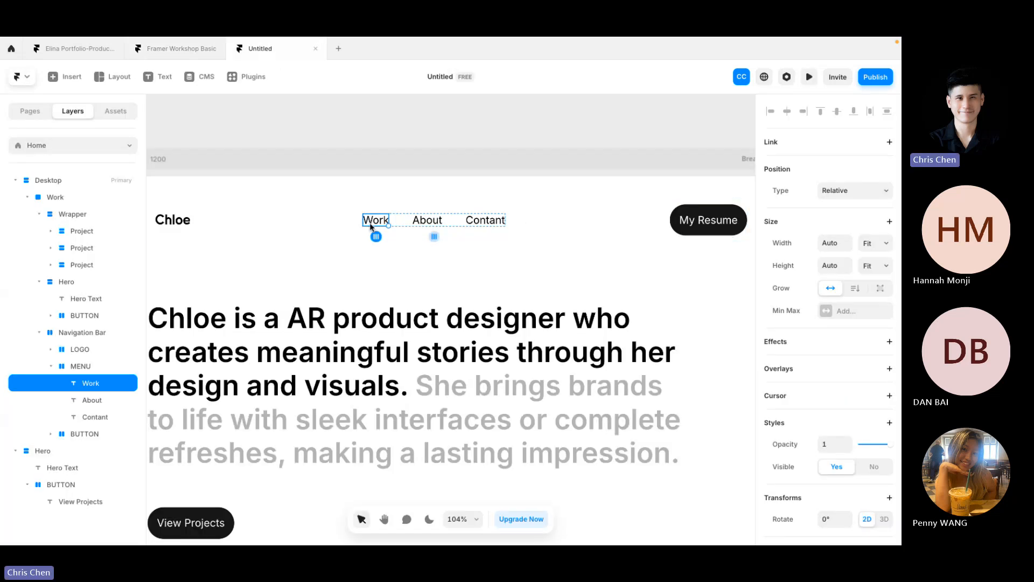
click(84, 333)
click(89, 368)
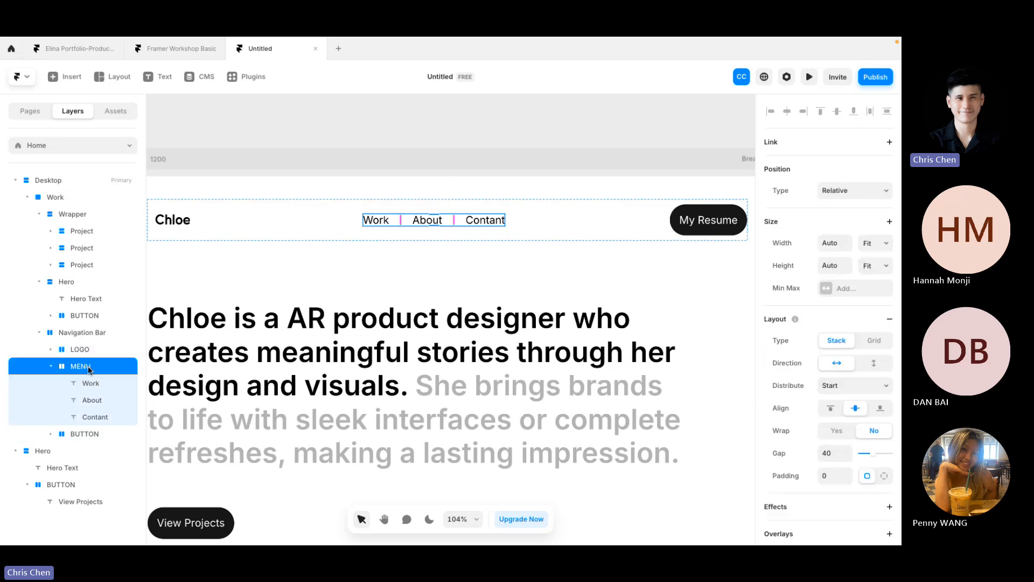
click(92, 386)
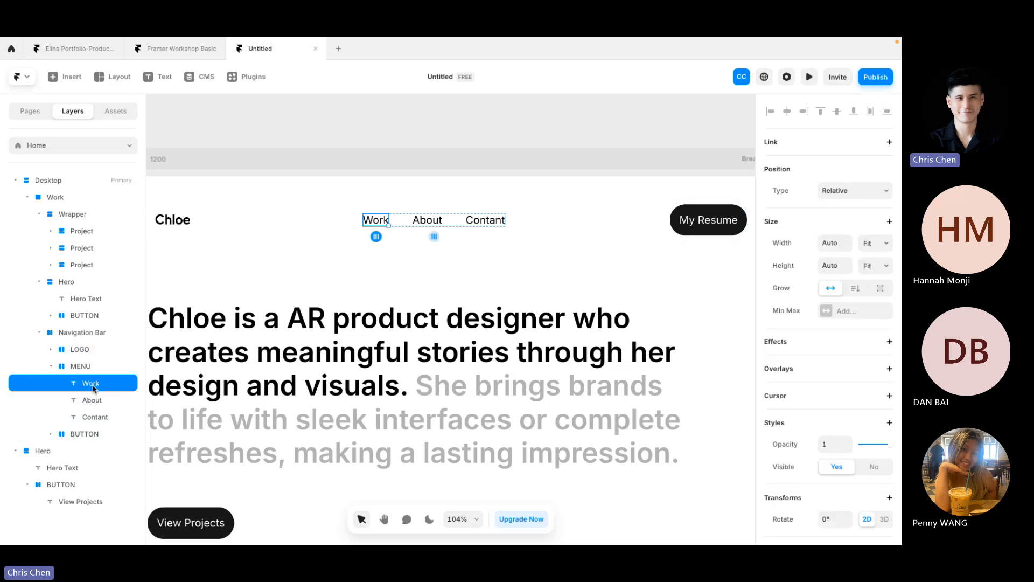
Step: Convert the Work nav text into a new component named 'Menu'
right_click(377, 220)
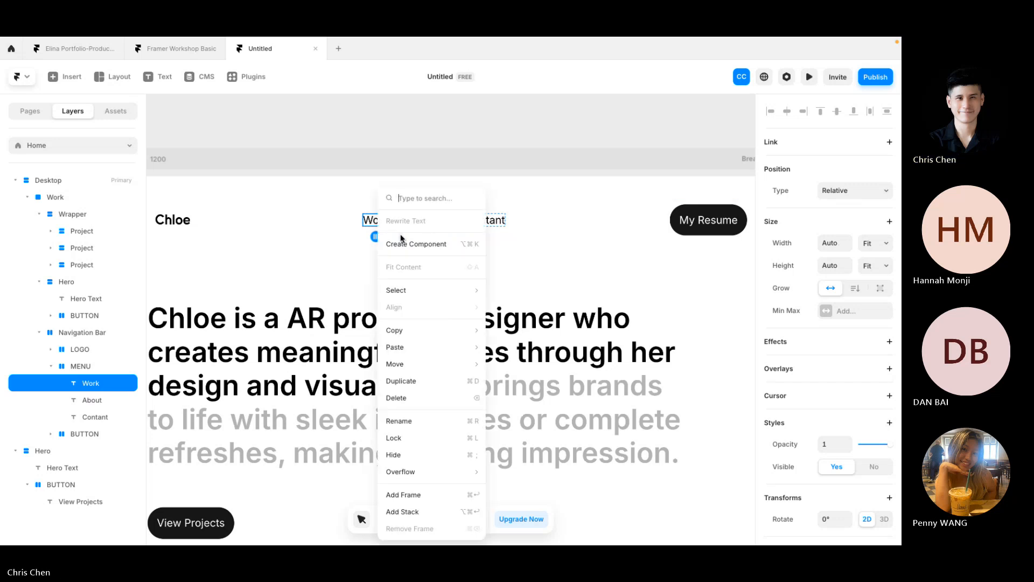
click(459, 249)
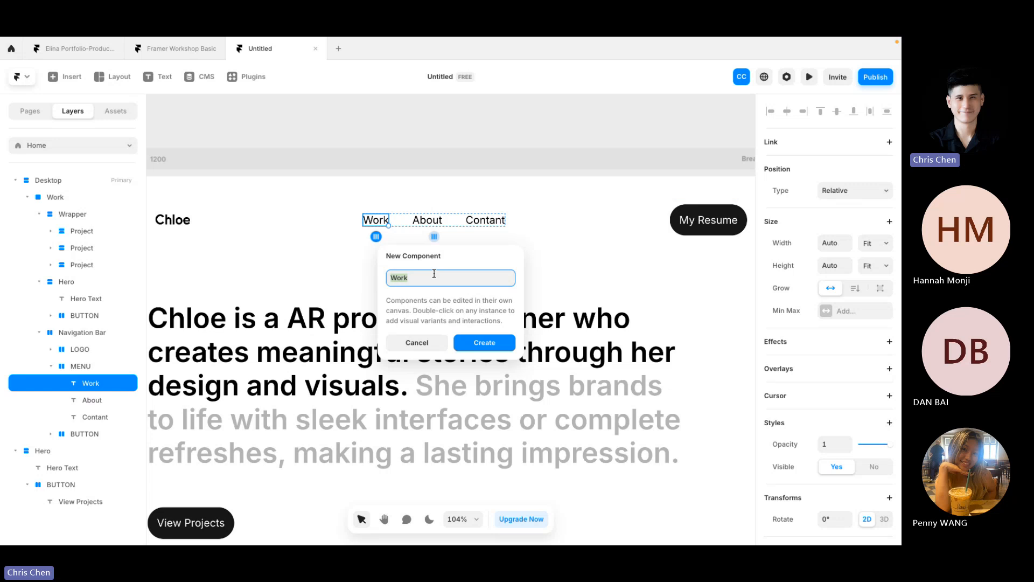
text(Menu)
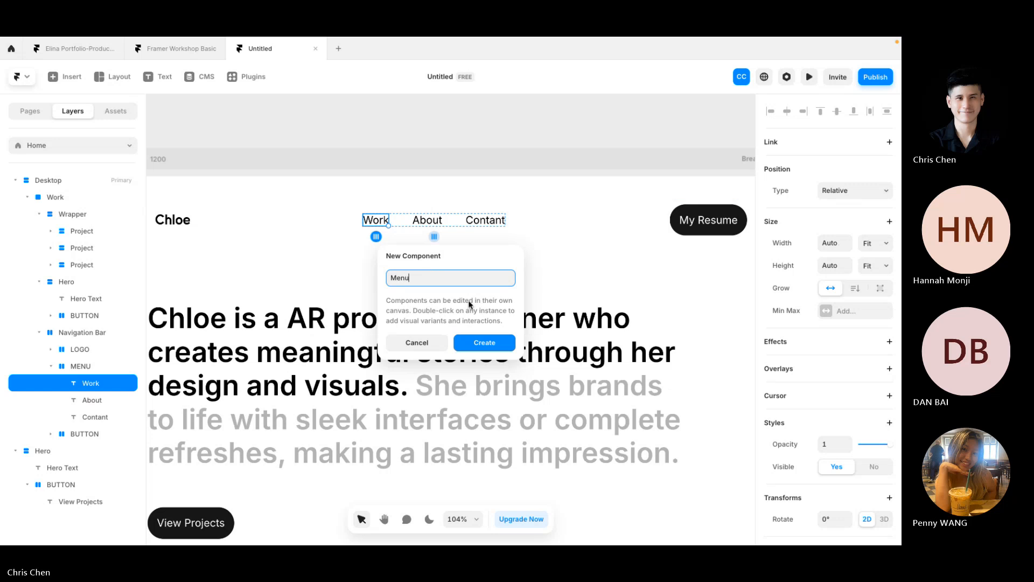
click(484, 341)
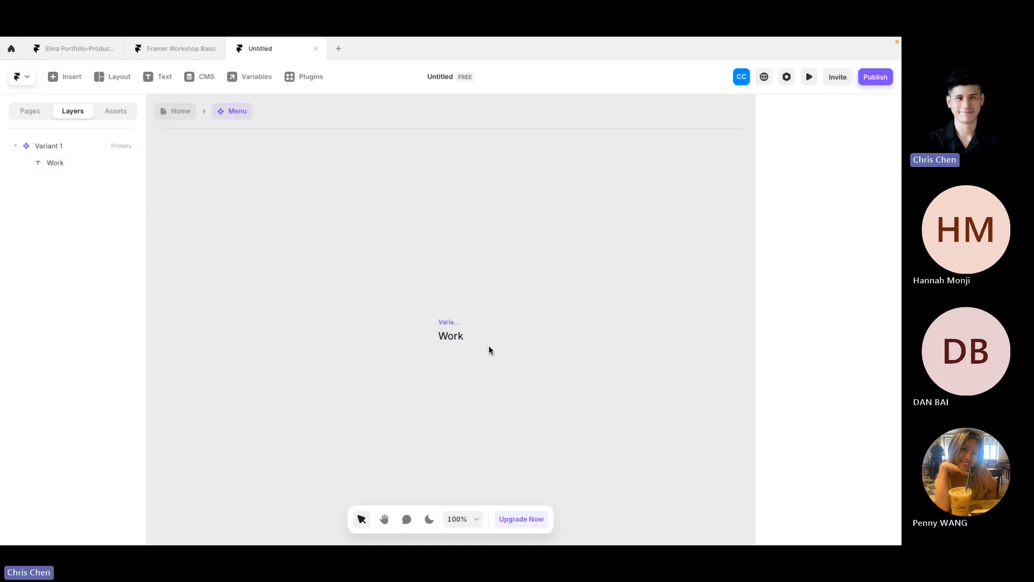
Step: Return from the Framer Workshop Basic preview and select the Menu component's Variant 1
click(180, 48)
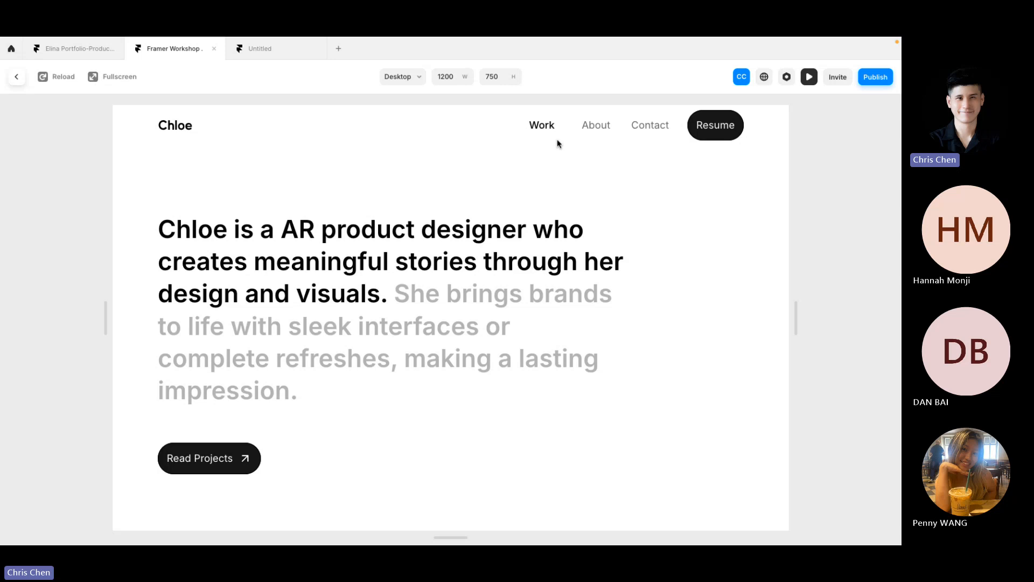
click(265, 57)
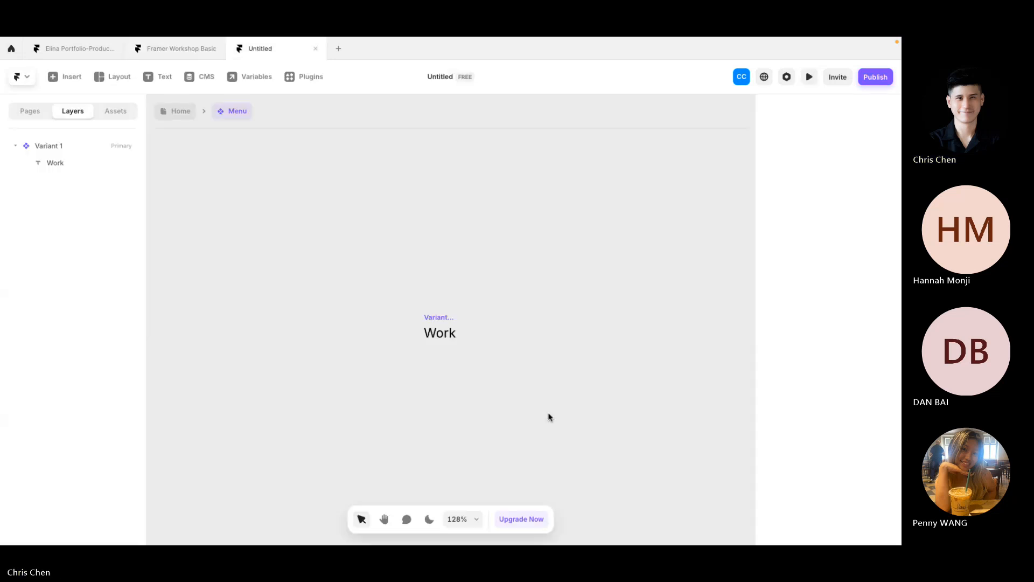
scroll(436, 344, right, 2)
click(401, 300)
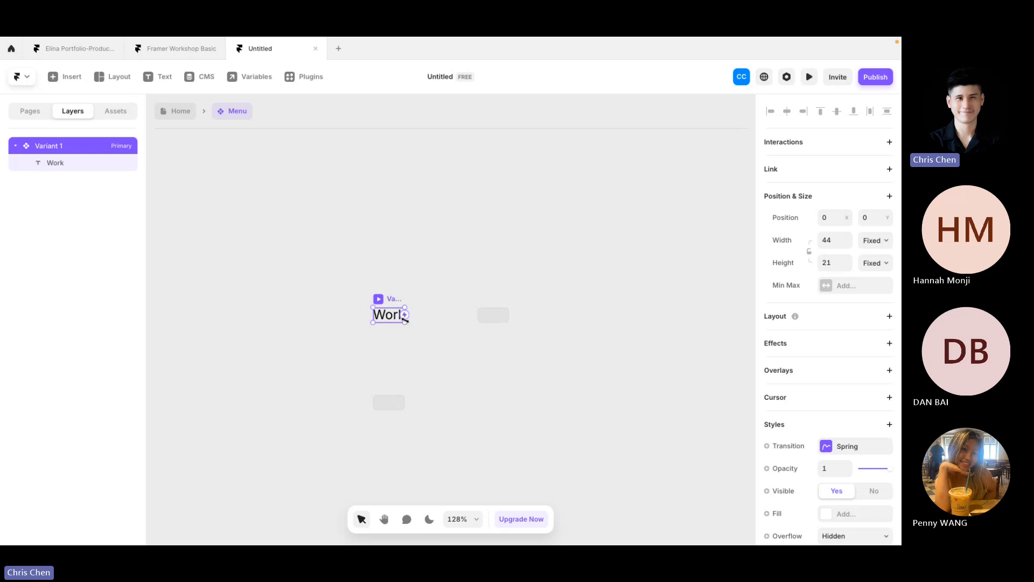
Step: Enlarge the Work text frame to about 84 by 35
drag(405, 321, 434, 333)
click(831, 246)
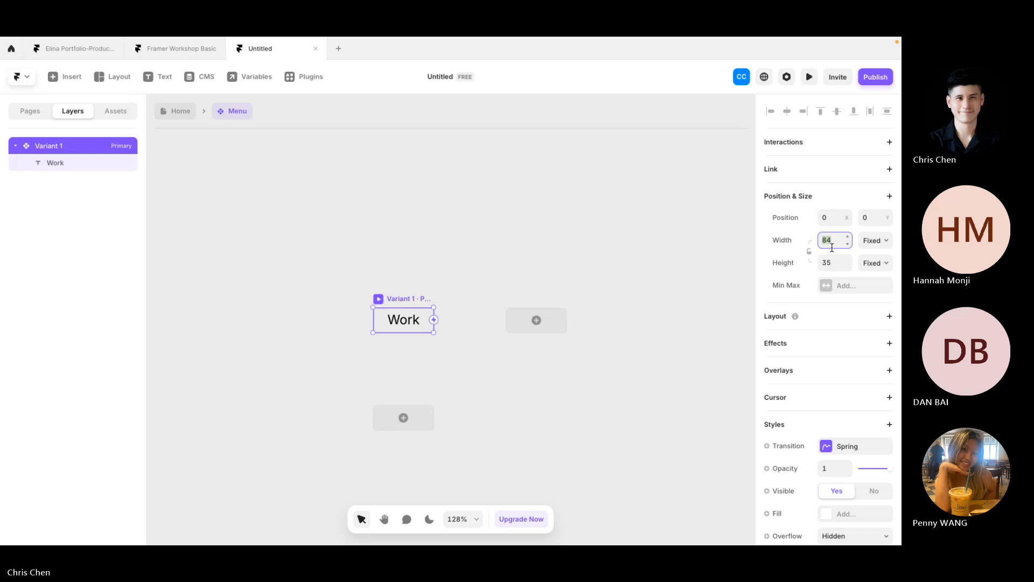
click(406, 330)
Step: Change the label's text content from Work to 'contact'
click(402, 321)
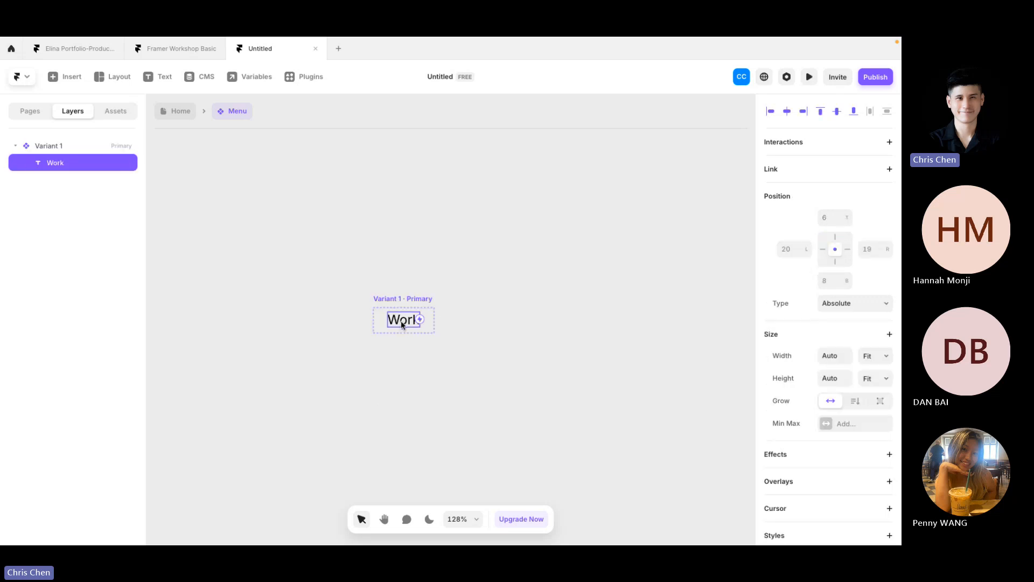
scroll(826, 397, down, 8)
click(846, 208)
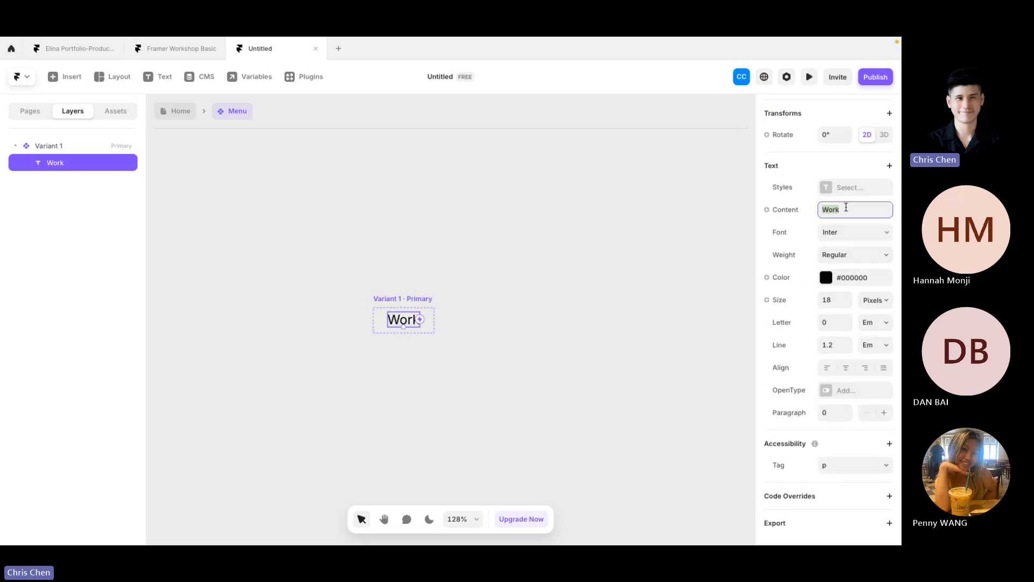
text(contact)
click(629, 288)
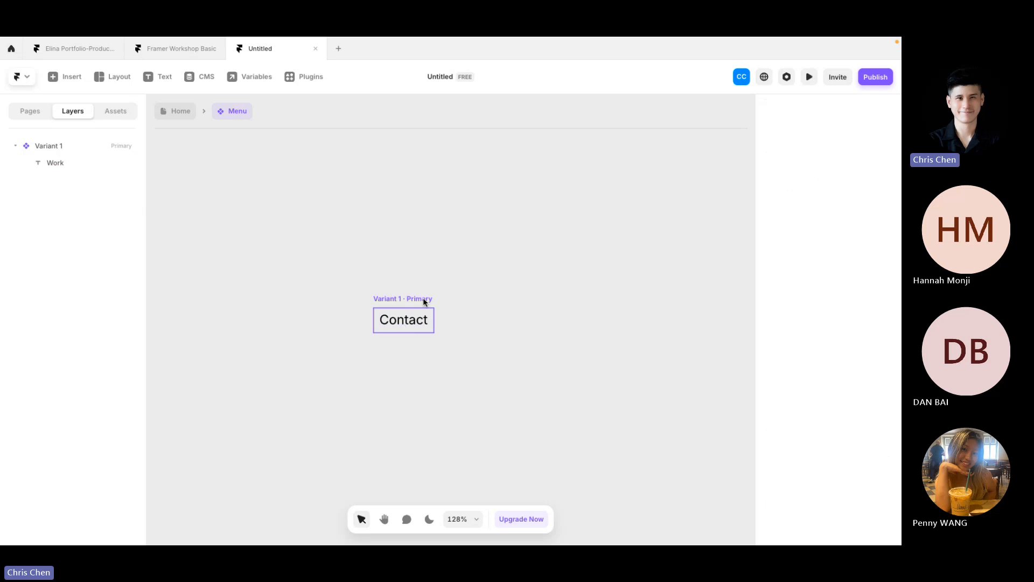
click(411, 319)
Step: Set the Menu variant frame to width 90 and height 40
click(407, 298)
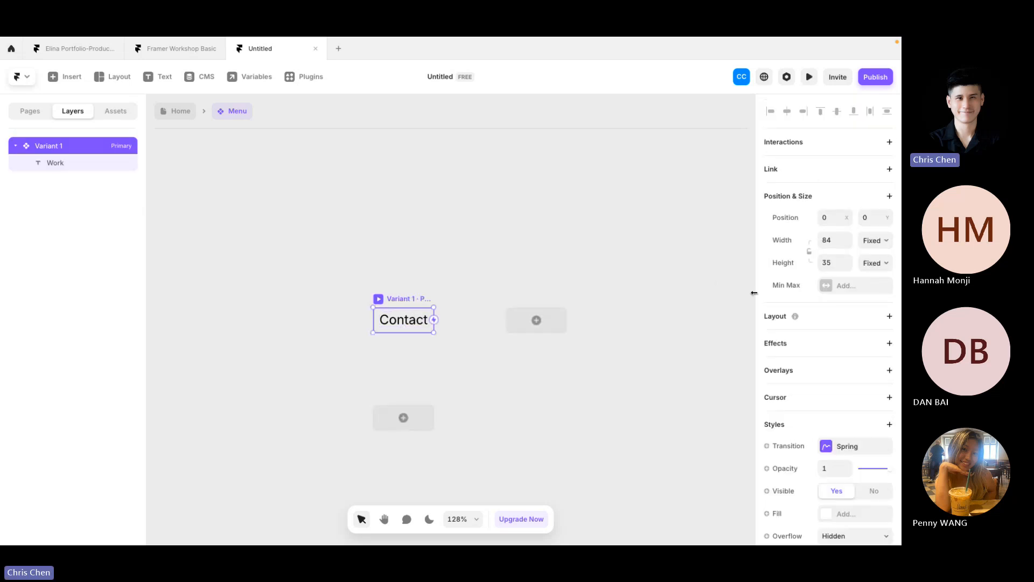
click(837, 238)
text(90)
key(Return)
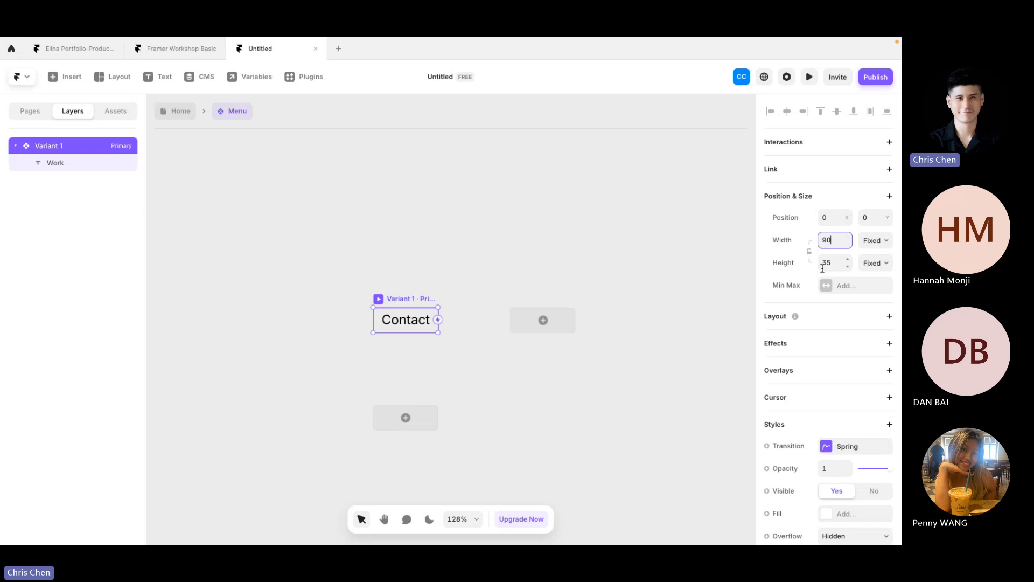
click(832, 264)
text(40)
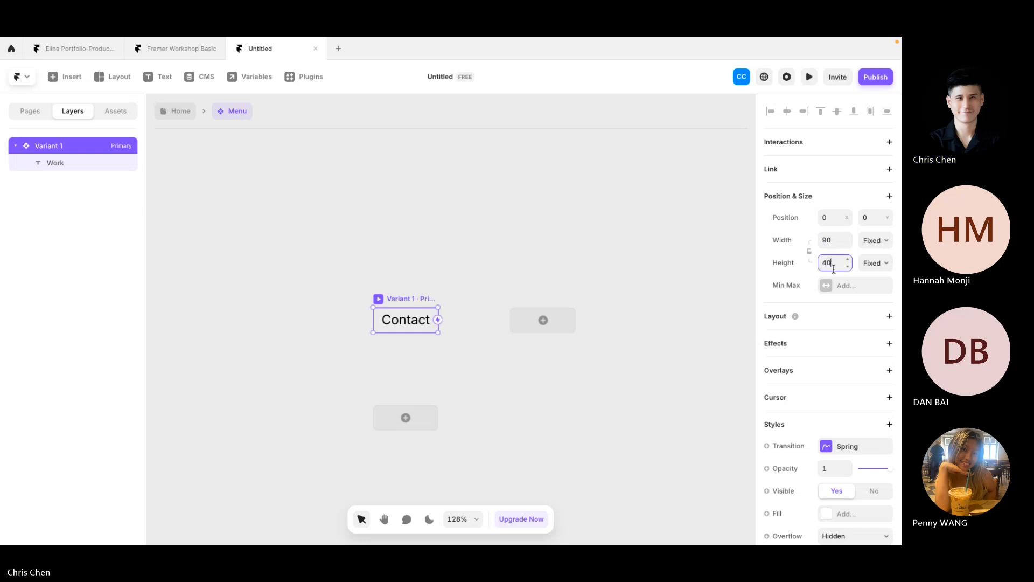
Step: Select the Contact text layer inside the resized variant
click(587, 209)
double_click(422, 323)
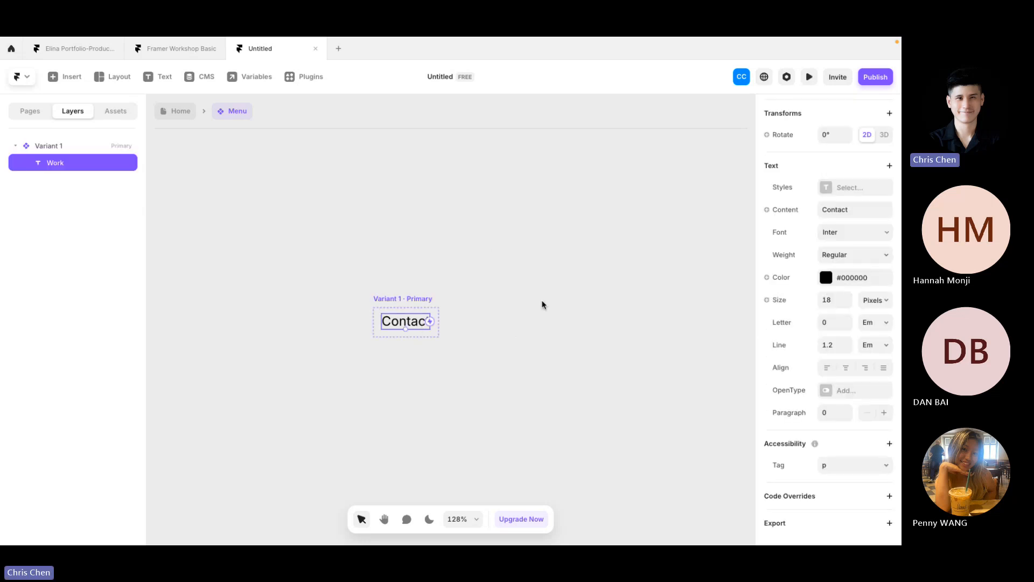
click(545, 357)
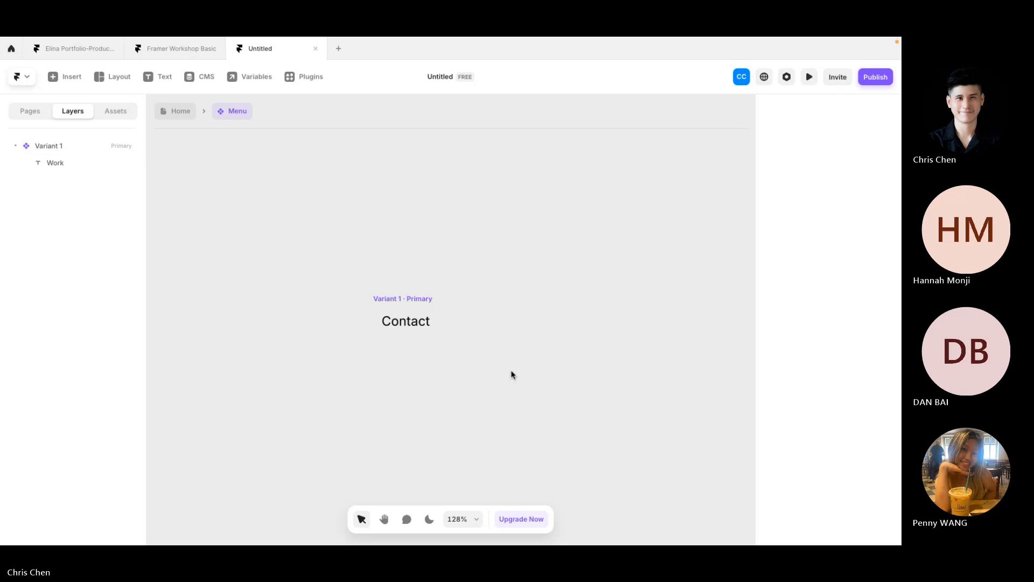
click(421, 321)
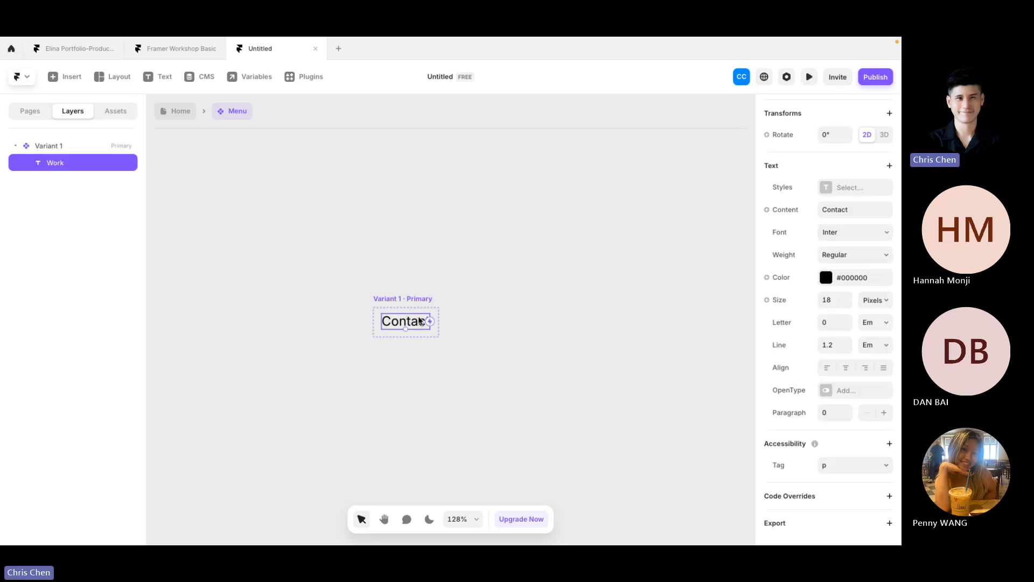
click(161, 50)
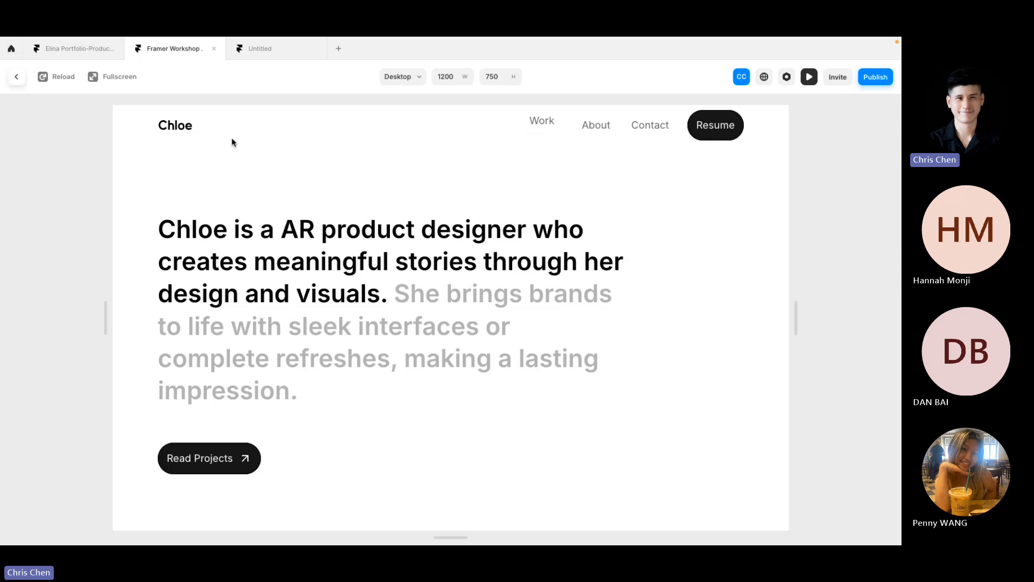
click(263, 48)
click(558, 366)
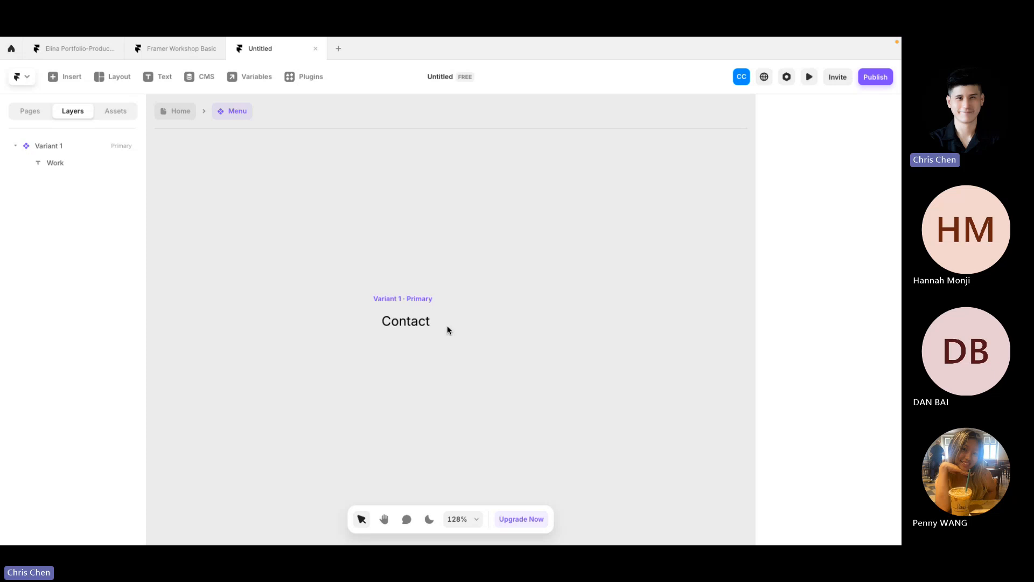
click(416, 305)
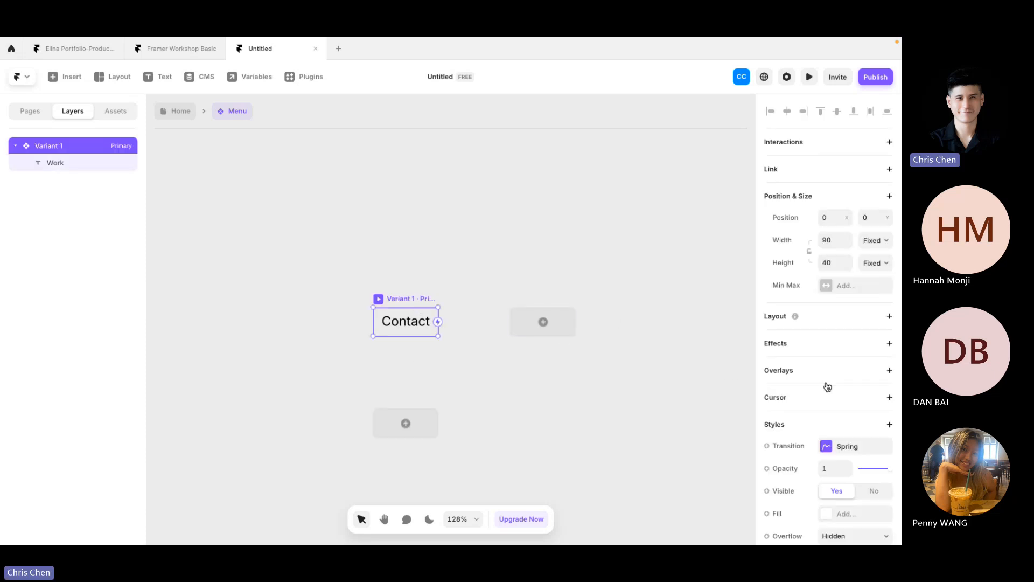
scroll(821, 380, down, 4)
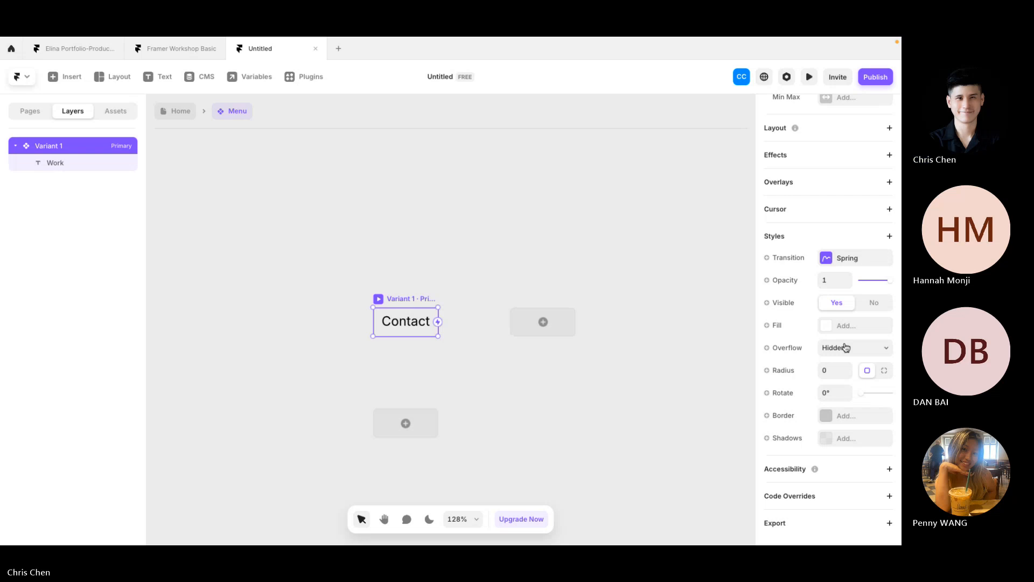
scroll(845, 348, up, 4)
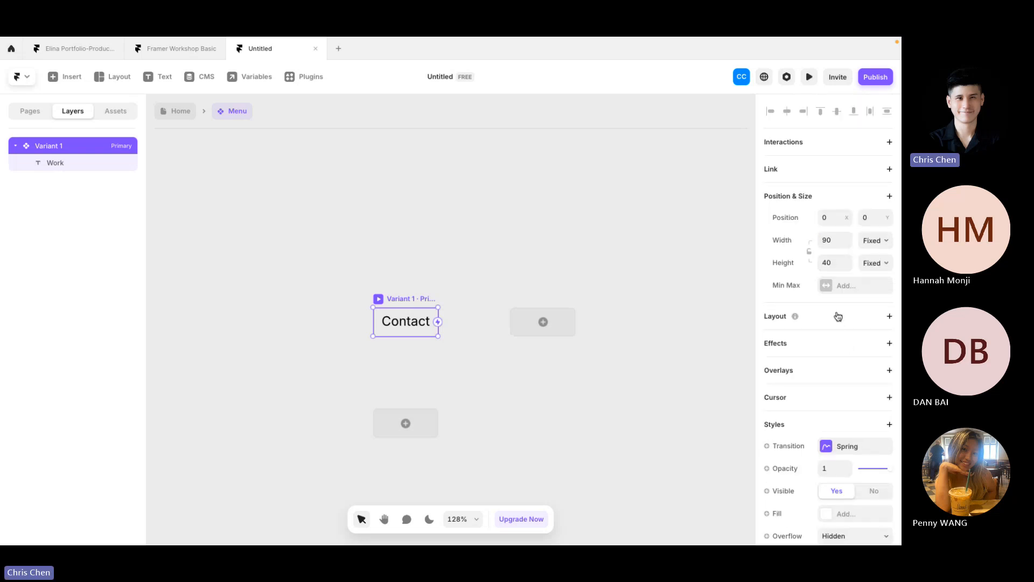
Step: Duplicate the Contact text and nudge the copy down below the original
double_click(409, 320)
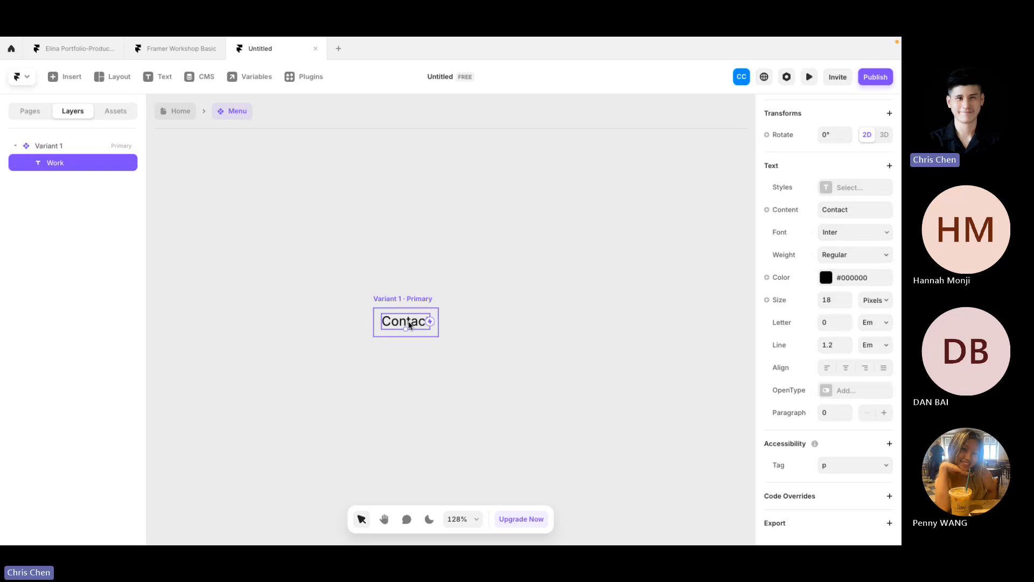
key(ctrl+d)
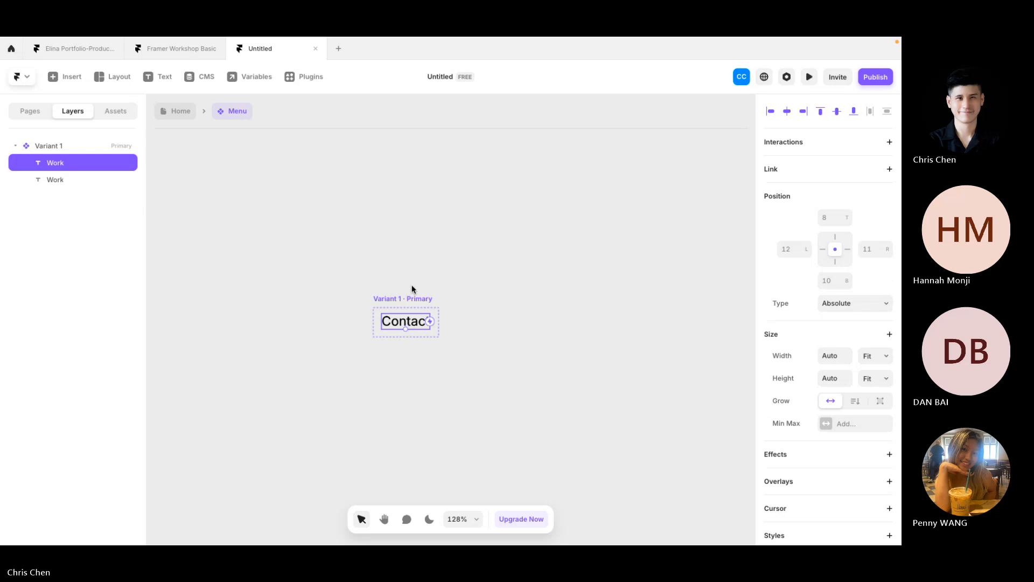
click(411, 296)
scroll(775, 430, down, 5)
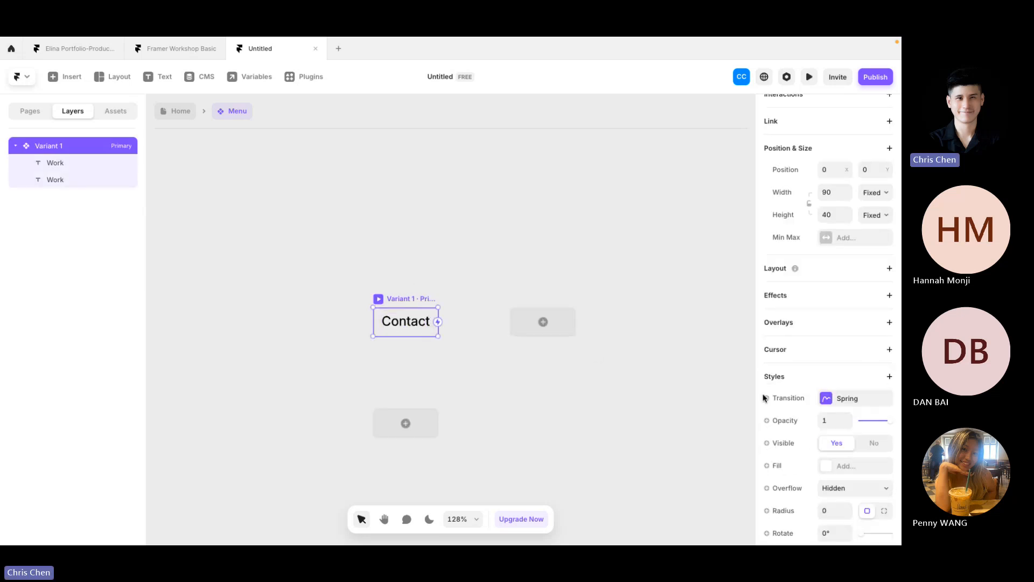
click(411, 326)
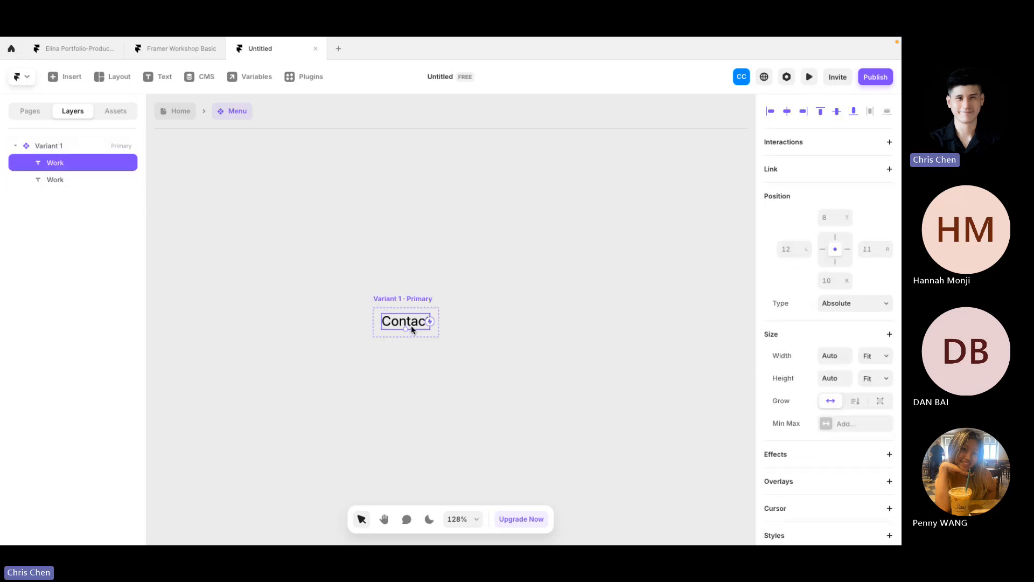
key(Down)
key(Down)
key(Down)
key(Down)
key(Down)
key(Down)
key(Down)
key(Down)
key(Down)
key(Down)
key(Down)
key(Down)
key(Down)
key(Down)
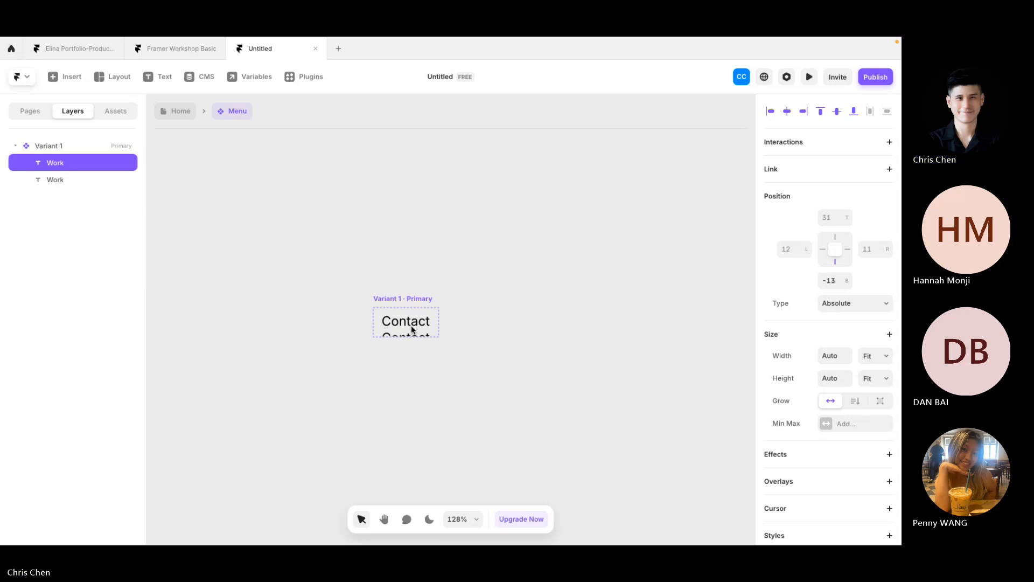
key(Down)
key(Down)
key(Down)
key(Down)
key(Down)
key(Down)
key(Down)
key(Down)
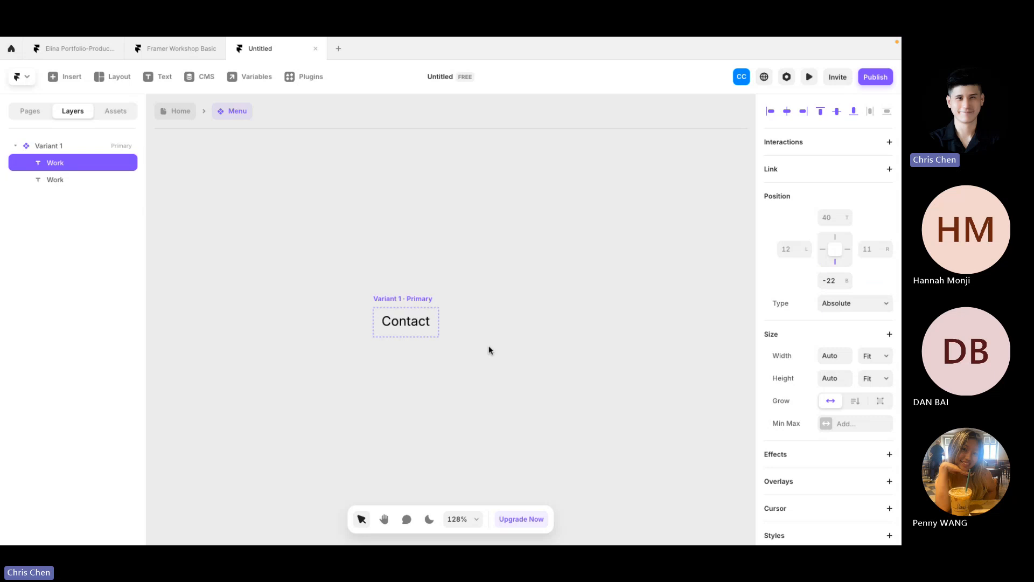
click(445, 324)
Step: Switch Variant 1's overflow from Hidden to Visible, revealing the second Contact text
click(413, 298)
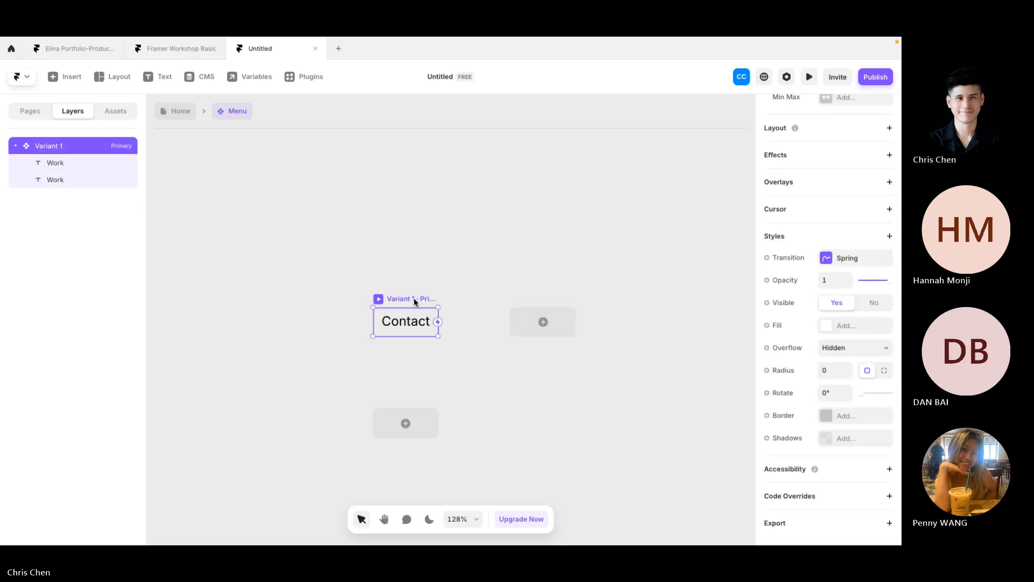
click(833, 350)
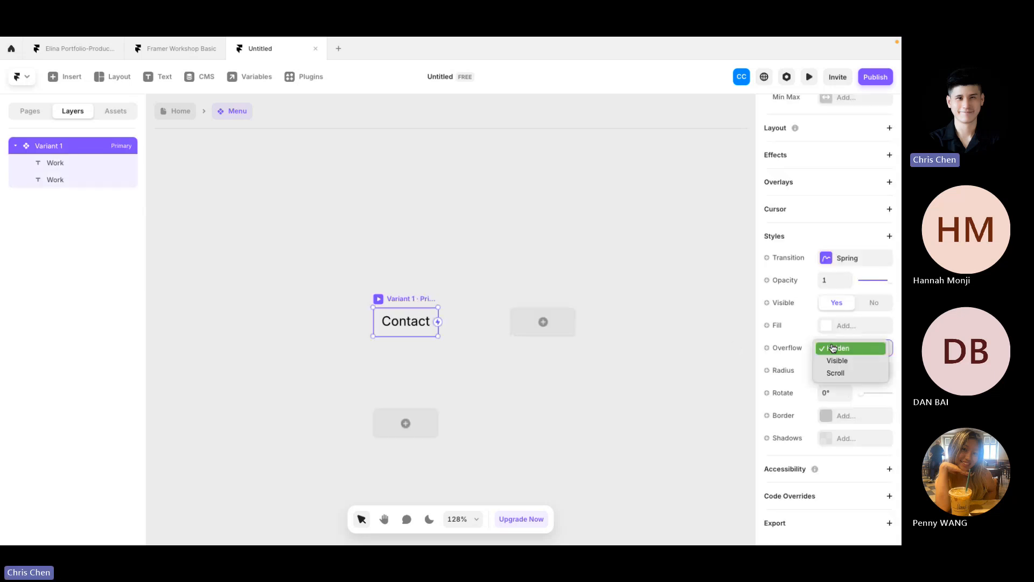
click(443, 261)
click(68, 149)
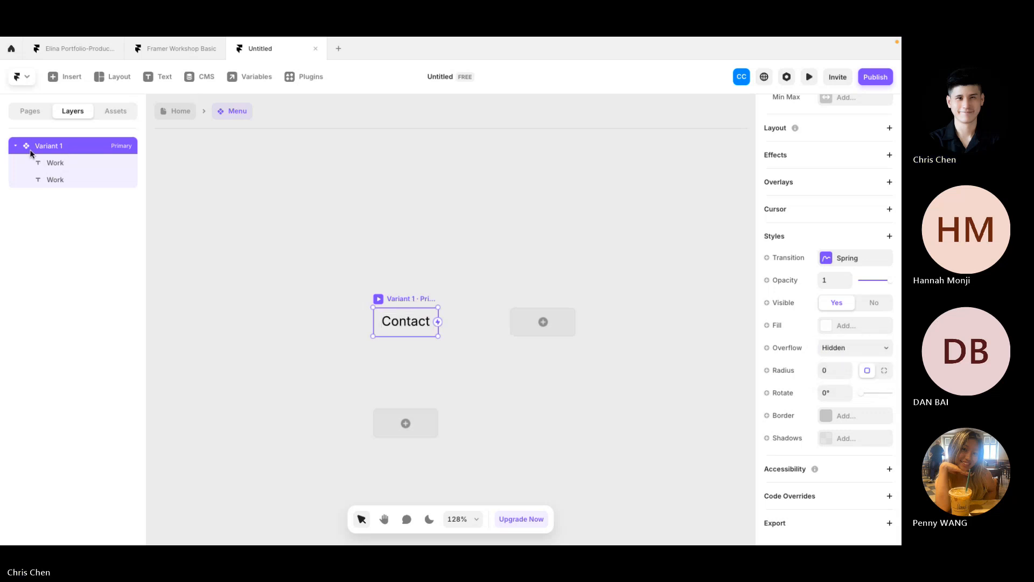
click(843, 348)
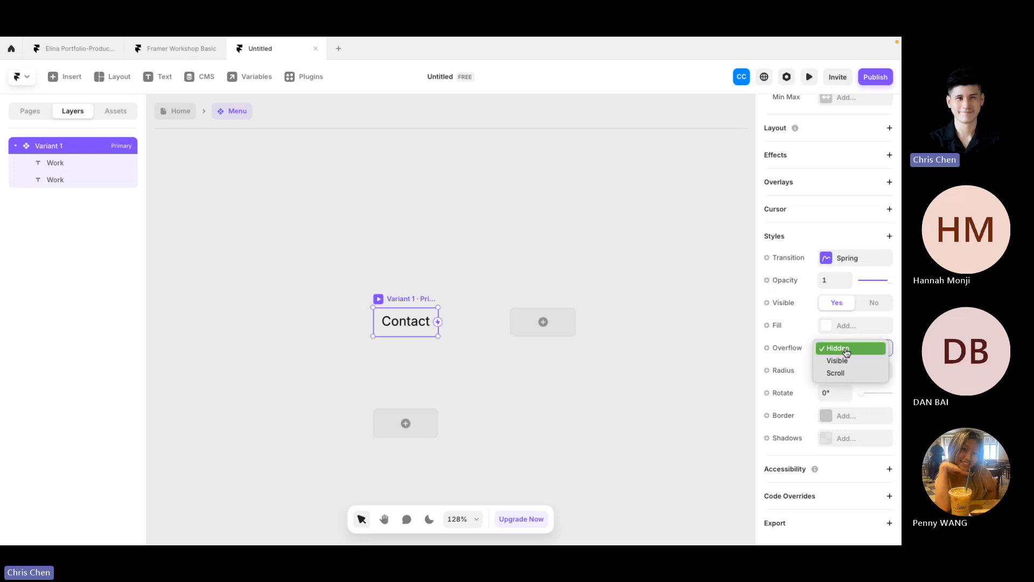
click(854, 362)
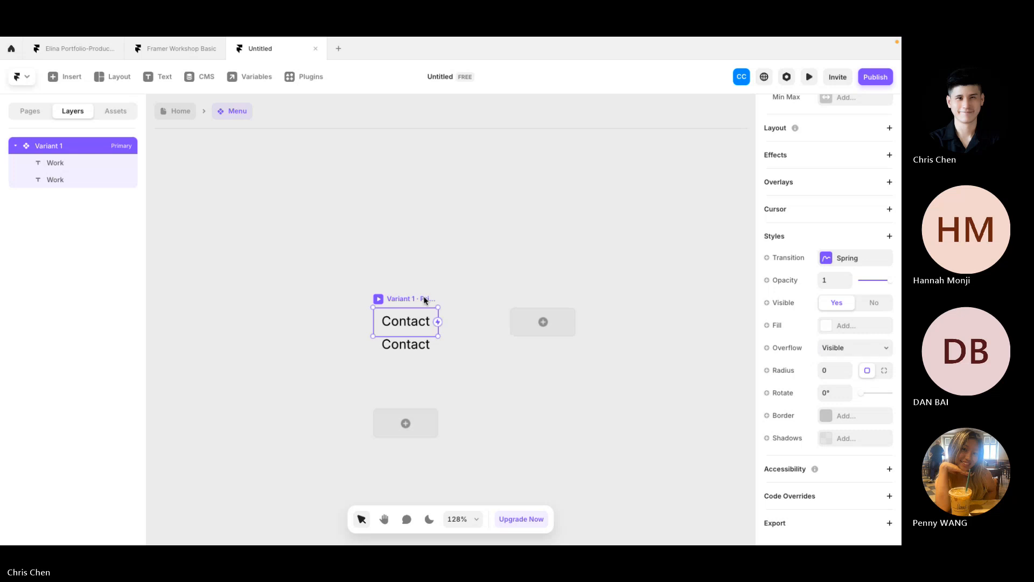
click(424, 322)
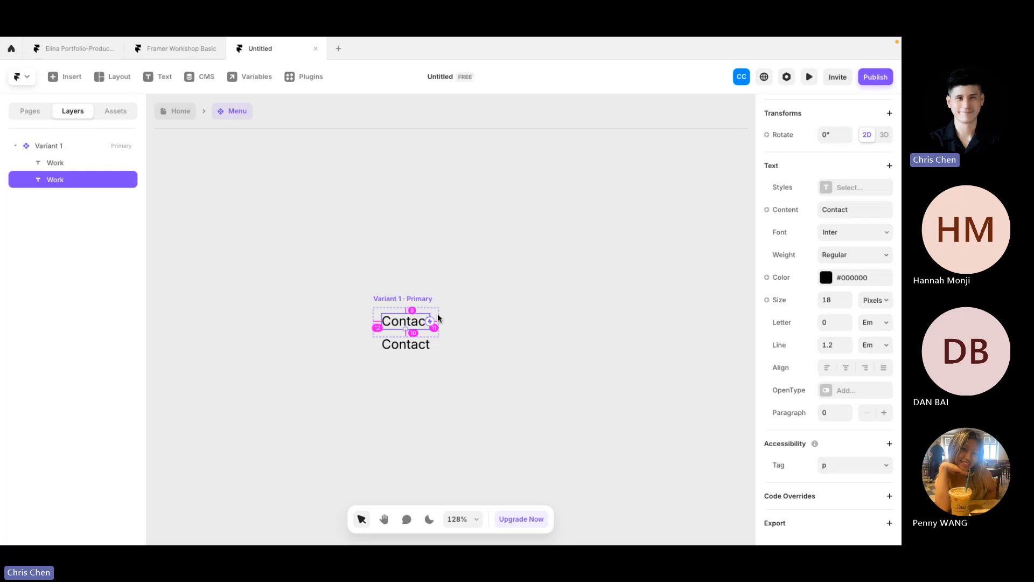
Step: Change the Variant 1 menu frame's height from 40 to 38 px, then select the top Contact text
click(422, 299)
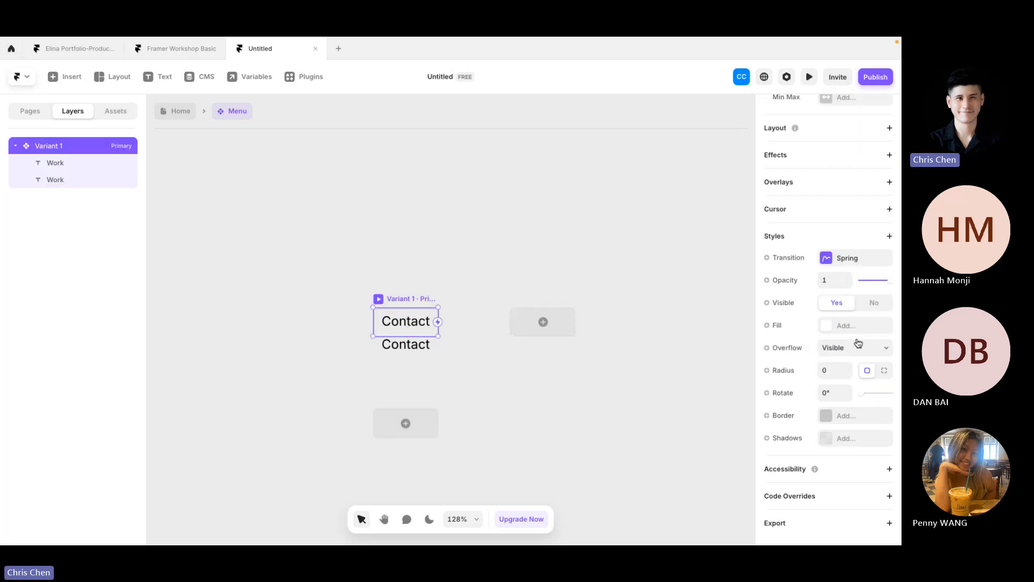
scroll(843, 340, up, 4)
click(833, 256)
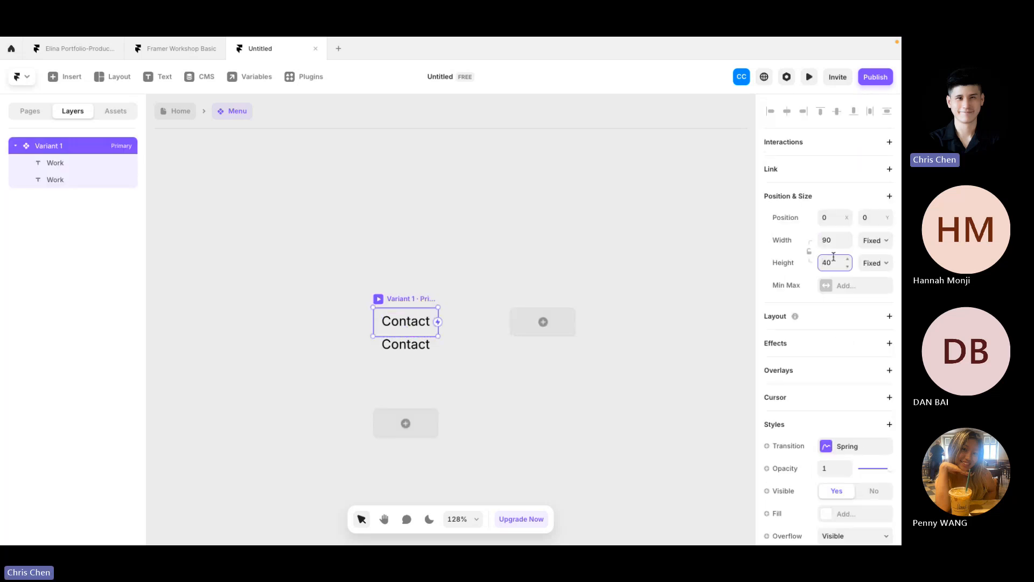
key(BackSpace)
key(BackSpace)
text(3)
text(0)
key(Return)
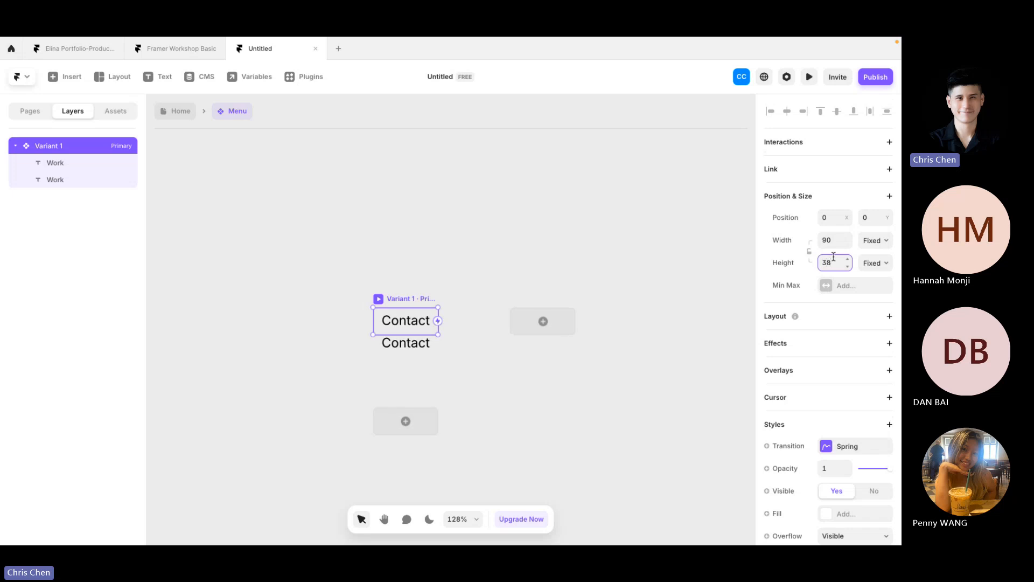
click(436, 334)
click(427, 319)
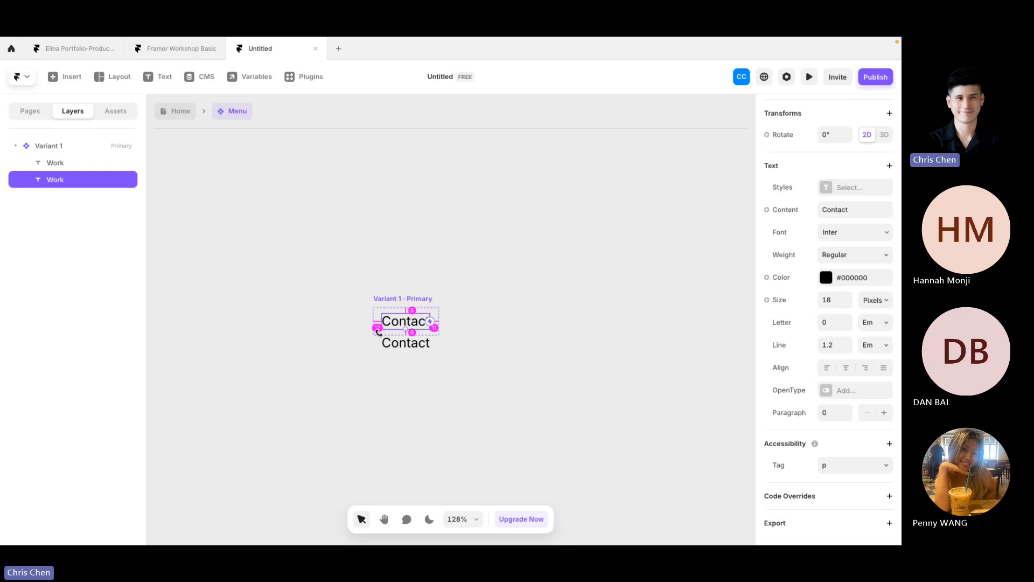
Step: Switch the top Contact text's width sizing from fit-content to Fixed at 68 px
click(405, 295)
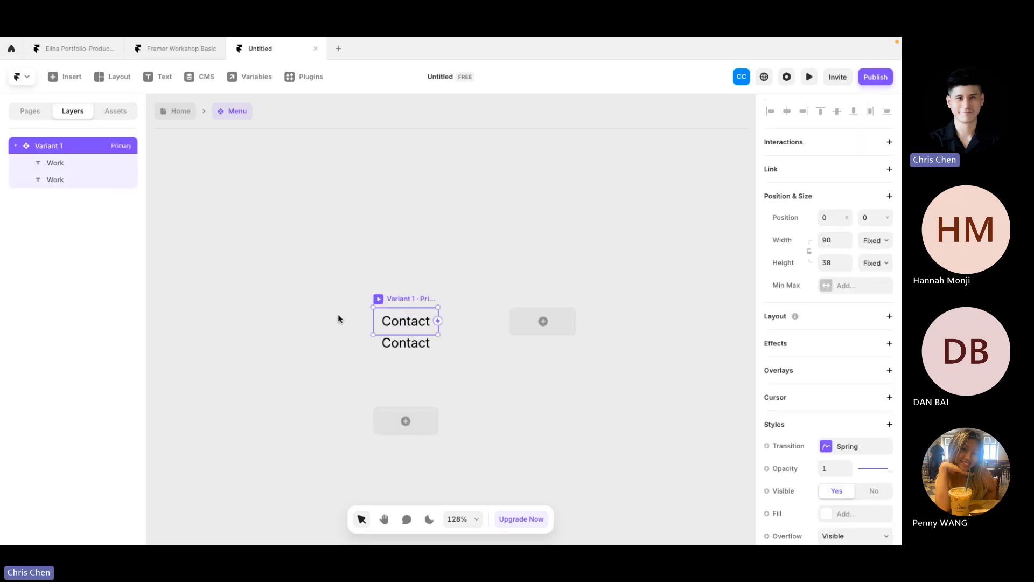
click(373, 319)
scroll(888, 318, up, 5)
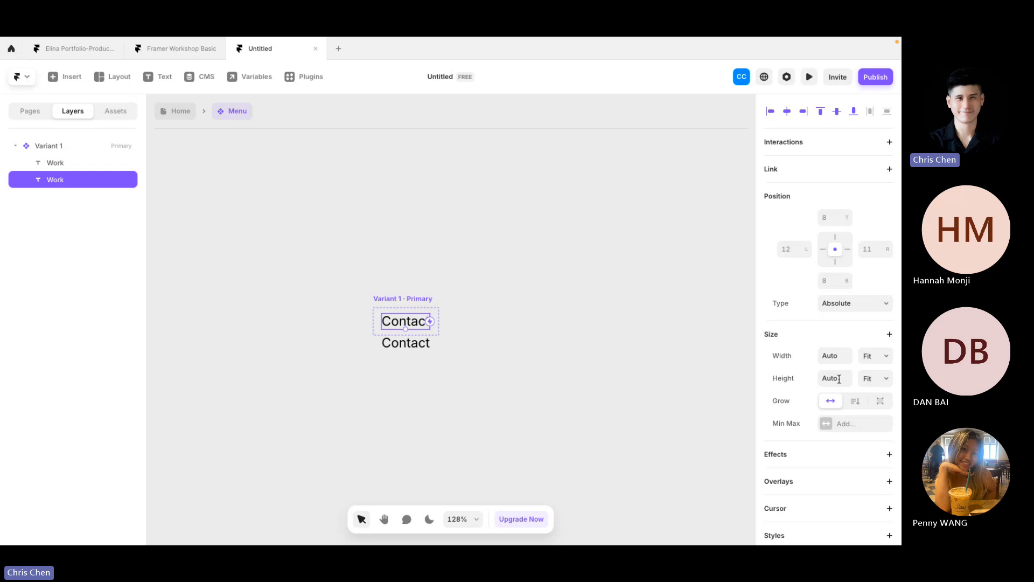
click(873, 358)
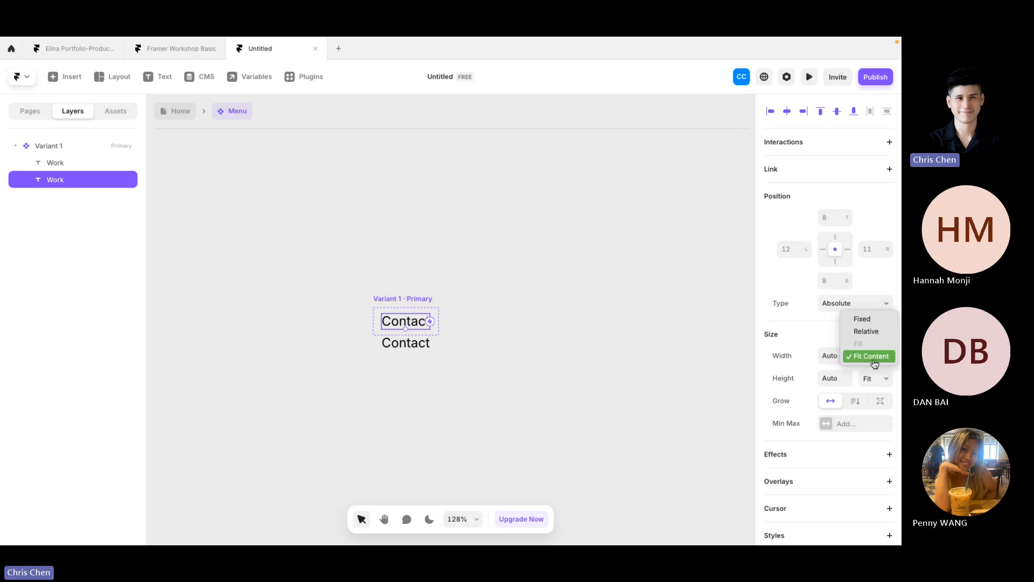
click(862, 318)
click(836, 355)
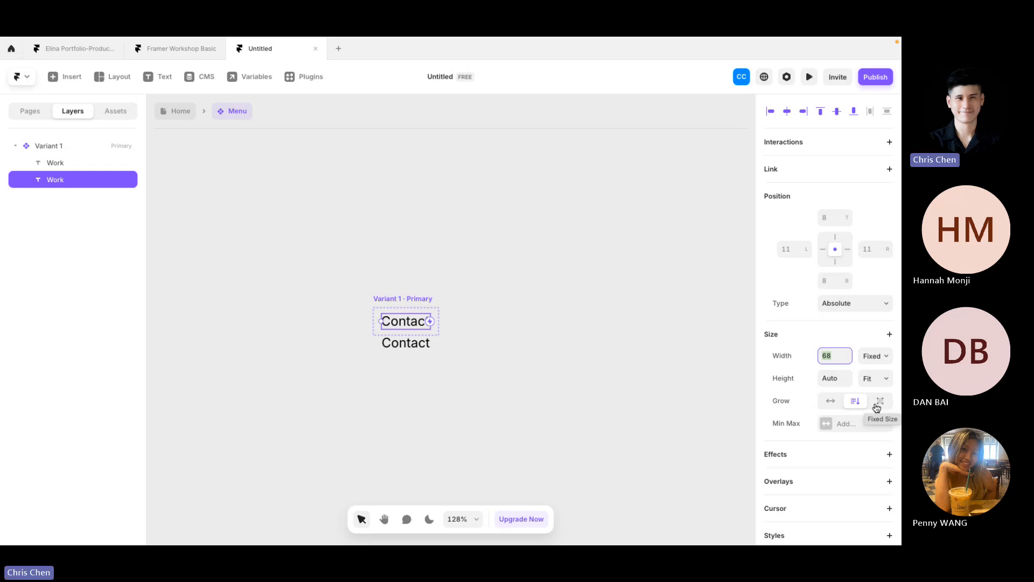
Step: Inspect both Contact texts and the frame, keeping the top text's position Absolute
click(380, 259)
click(411, 324)
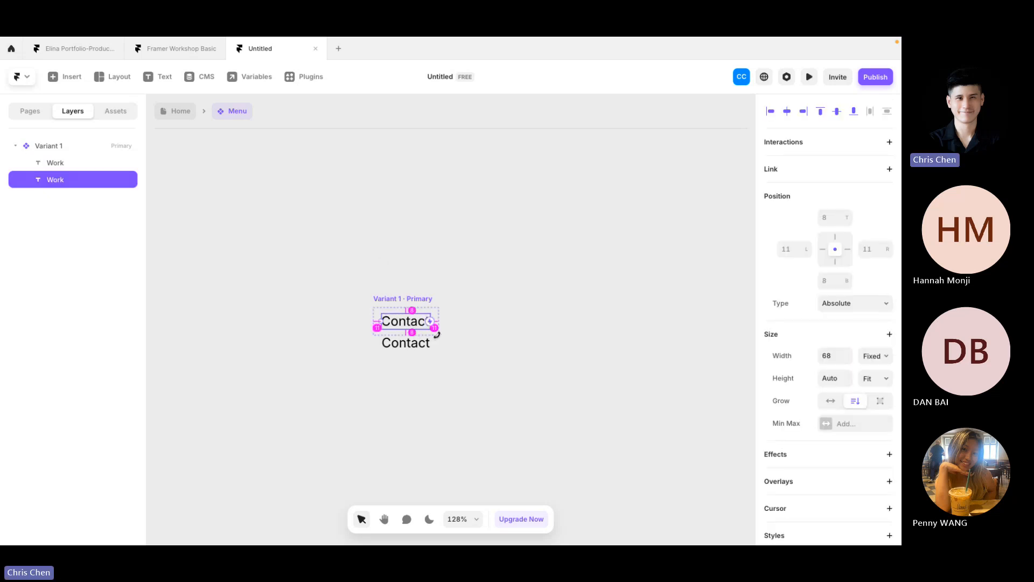
click(582, 343)
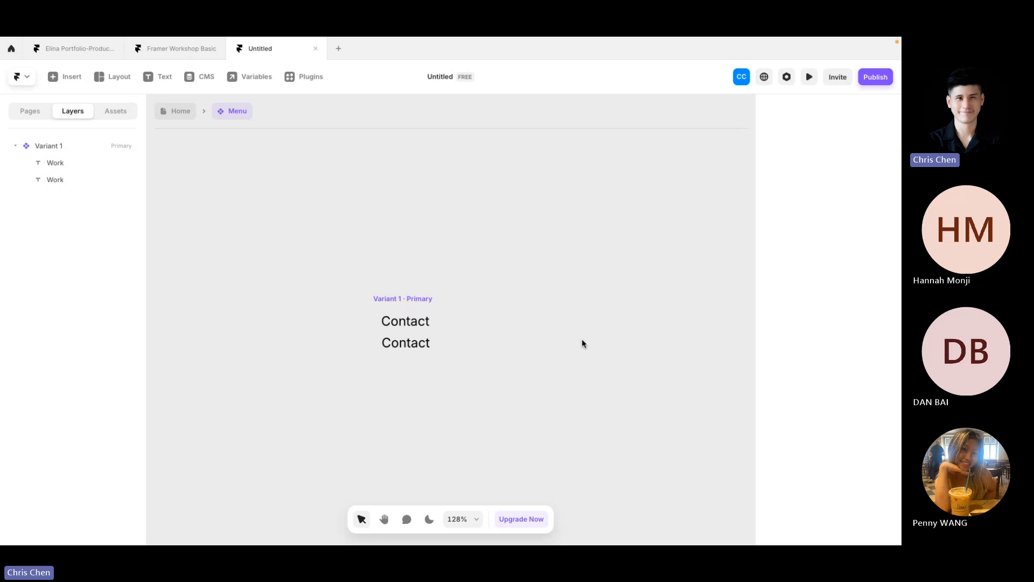
click(422, 340)
click(464, 318)
click(434, 300)
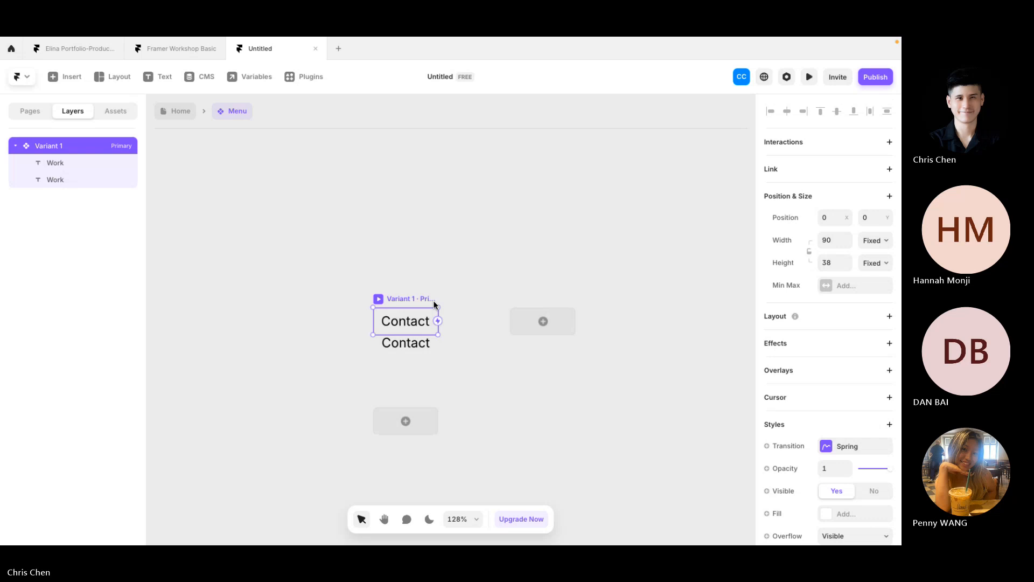
click(415, 322)
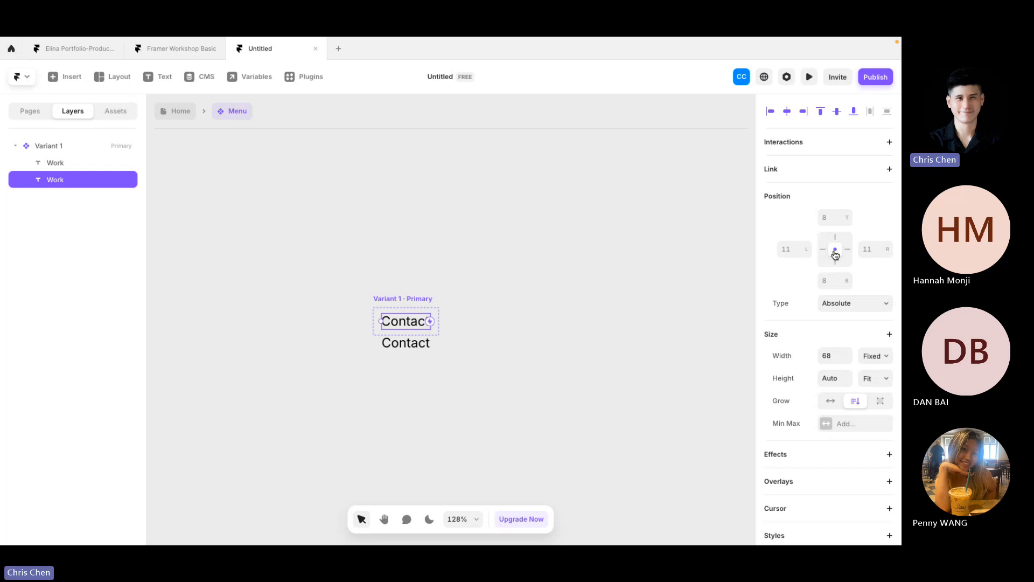
click(838, 309)
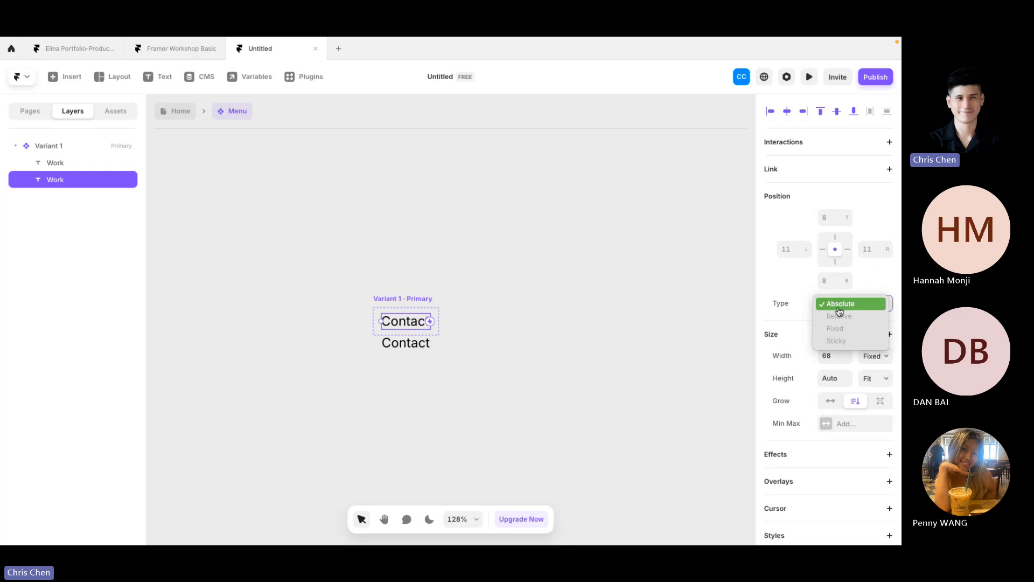
click(664, 350)
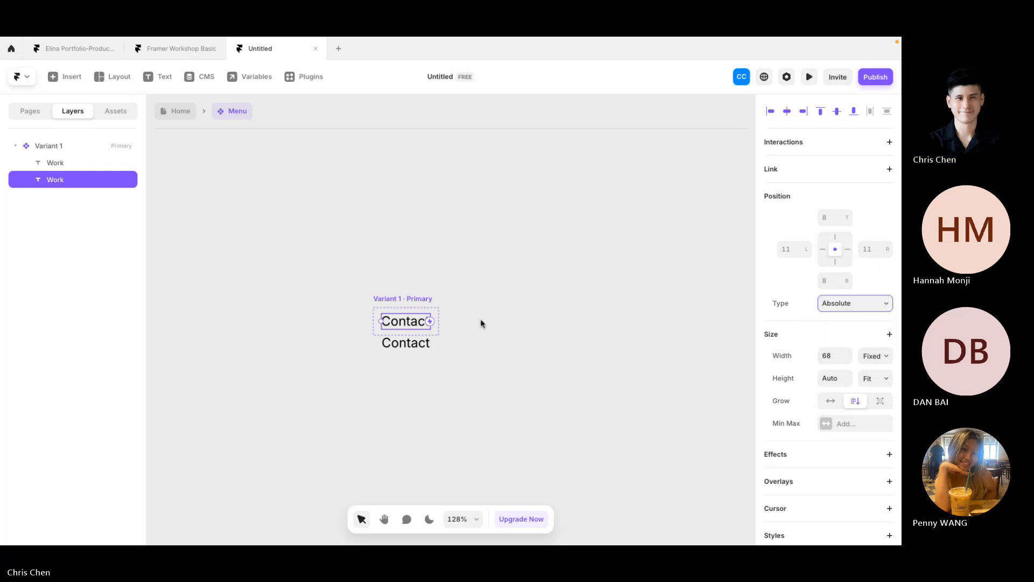
click(485, 317)
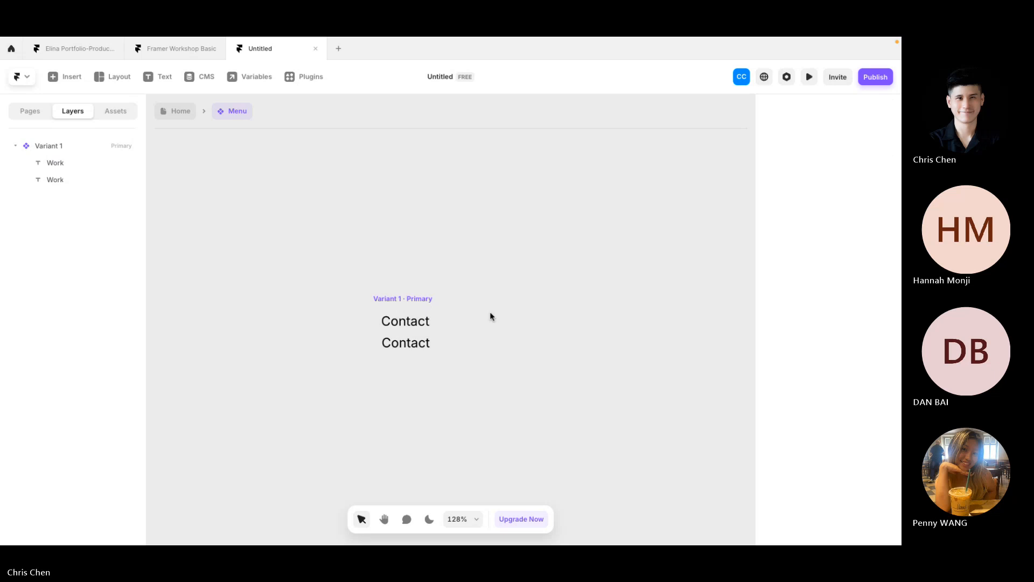
click(434, 307)
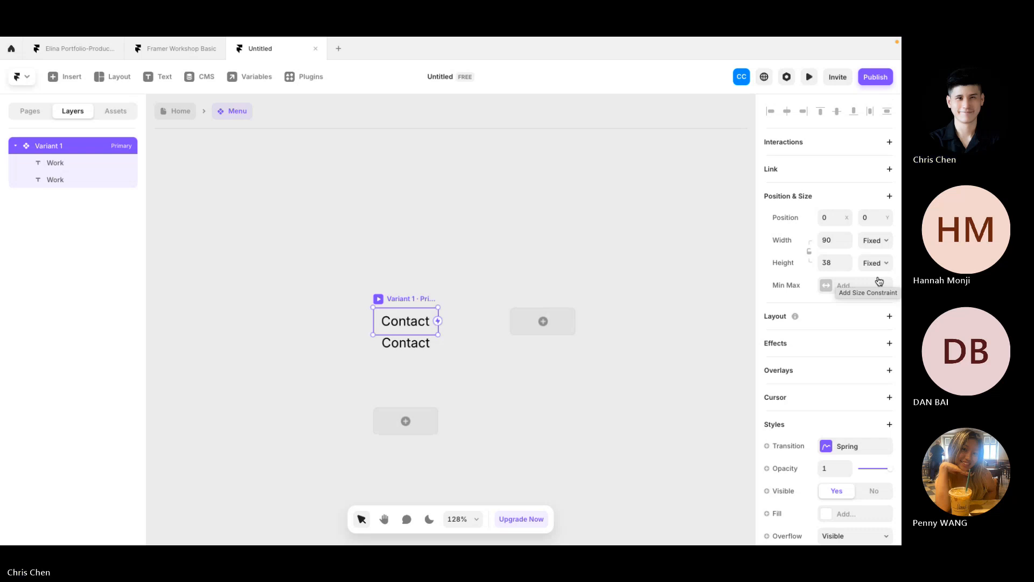
Step: Check the second Contact text's placement below the frame, then reselect Variant 1
click(552, 252)
click(405, 345)
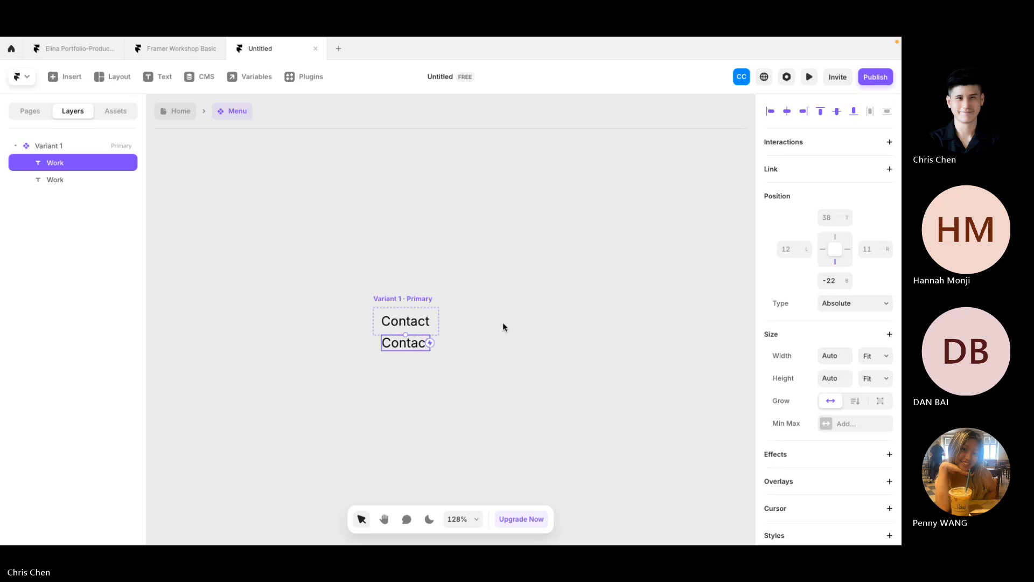
click(502, 327)
click(398, 348)
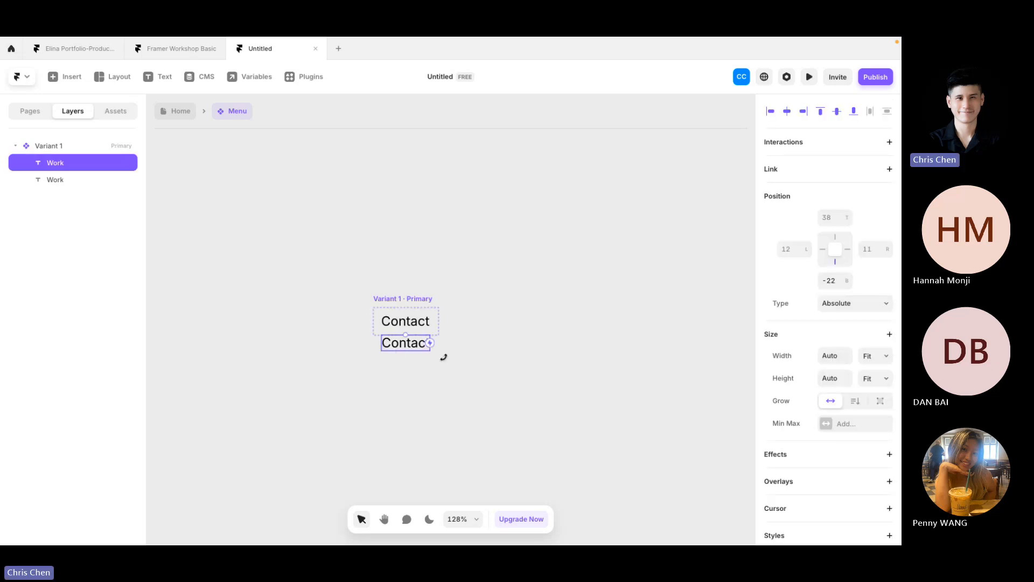
click(494, 371)
click(412, 299)
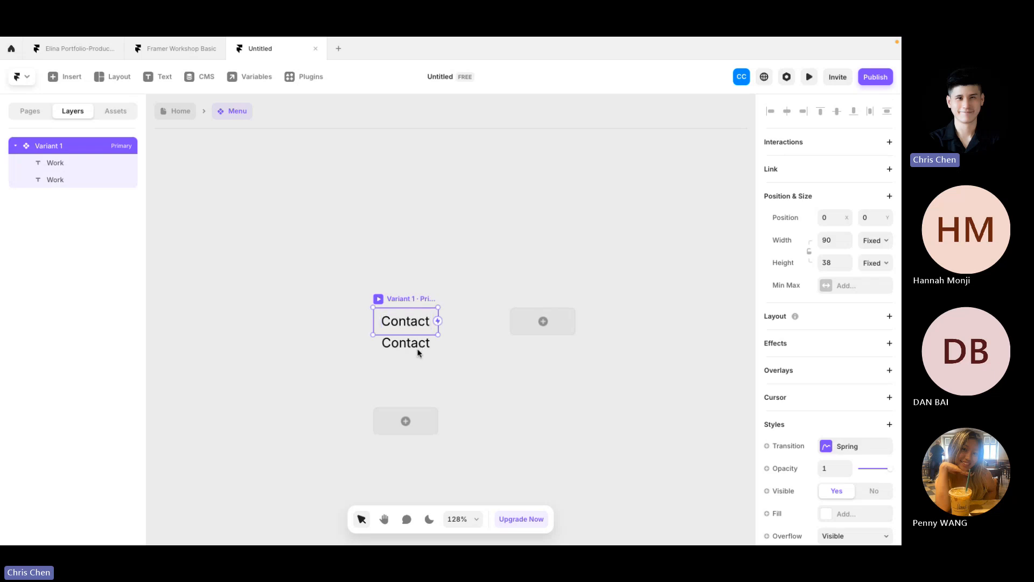
Step: Delete the duplicate Contact text and check the remaining text's width
click(416, 347)
key(Delete)
click(400, 306)
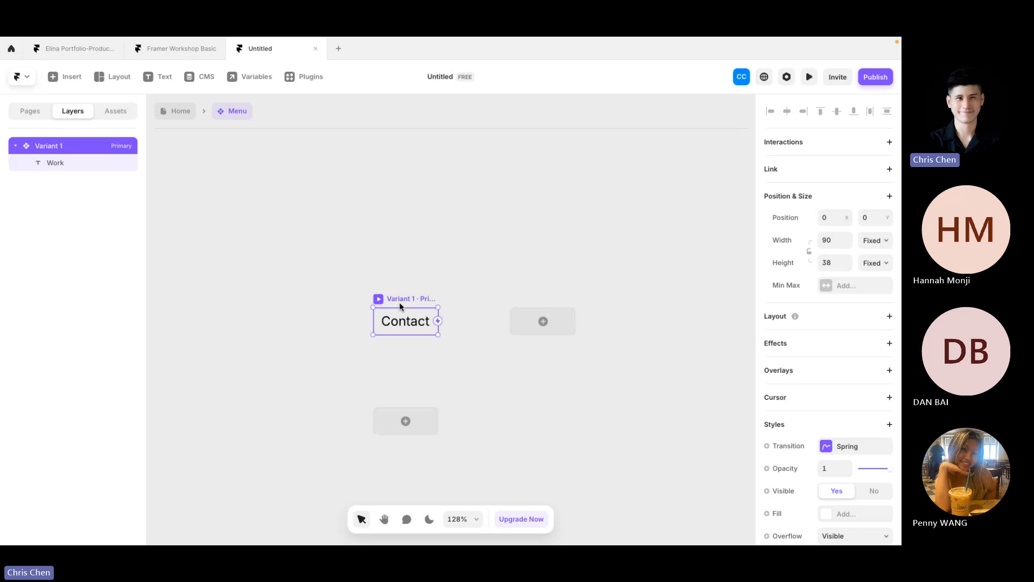
click(405, 322)
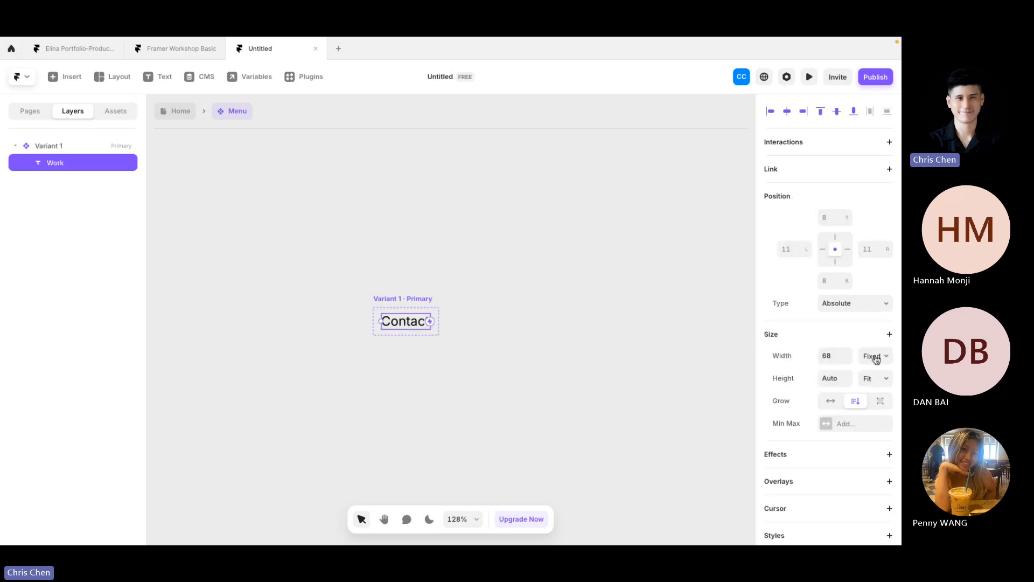
click(834, 358)
Step: Check the Variant 1 frame height, then duplicate its Contact text again
click(425, 300)
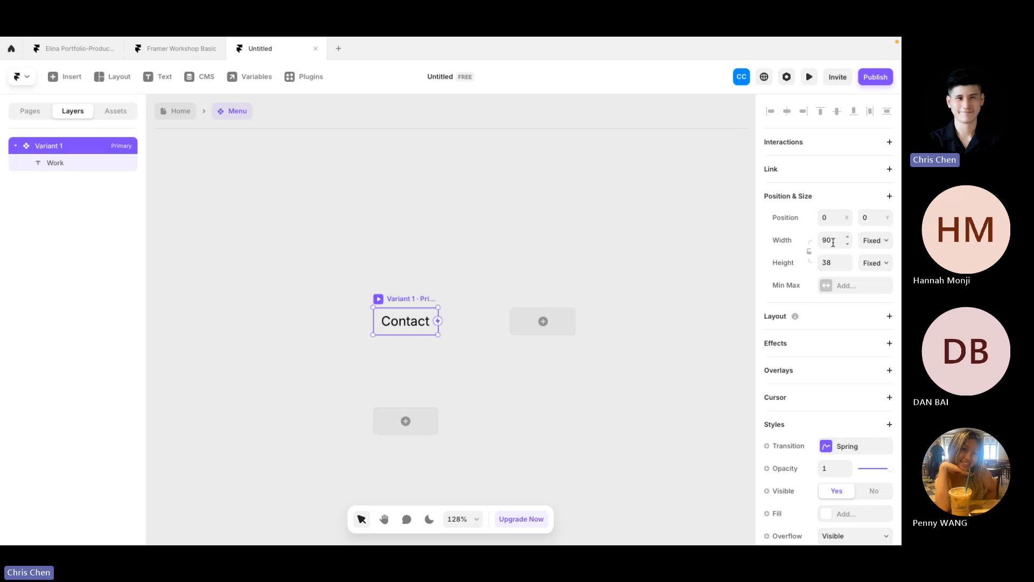
click(833, 262)
click(658, 396)
click(422, 297)
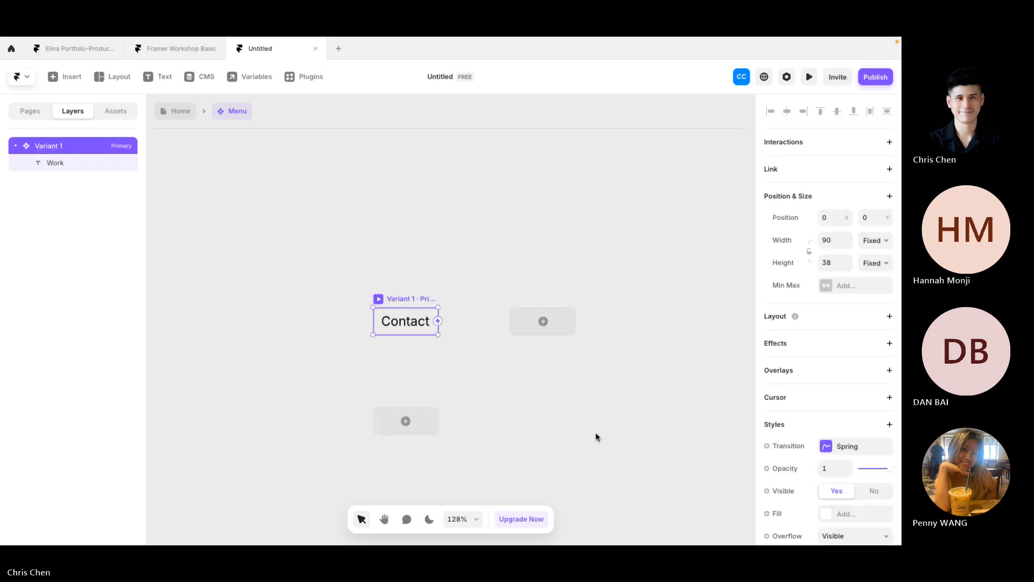
double_click(417, 323)
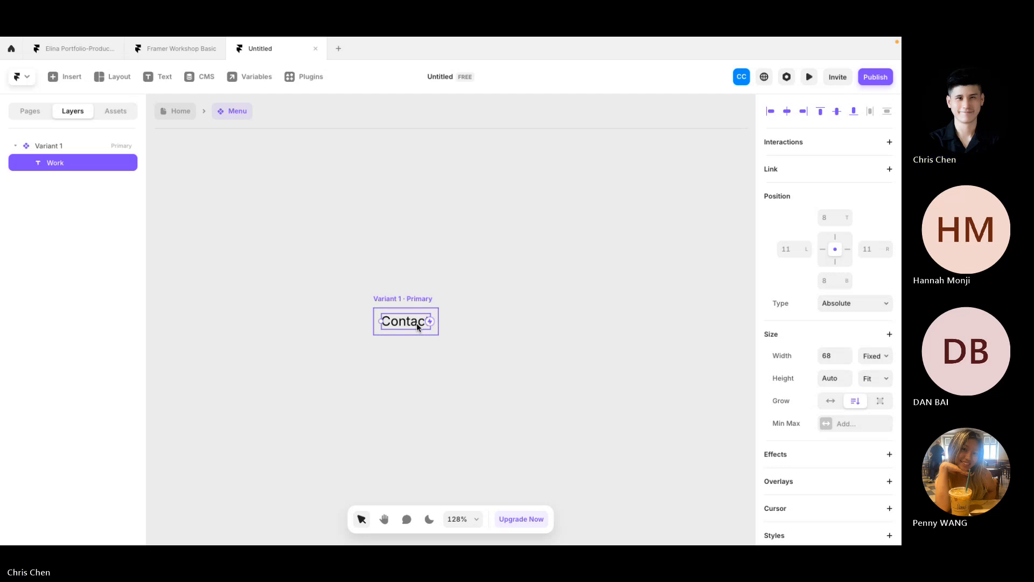
key(ctrl+d)
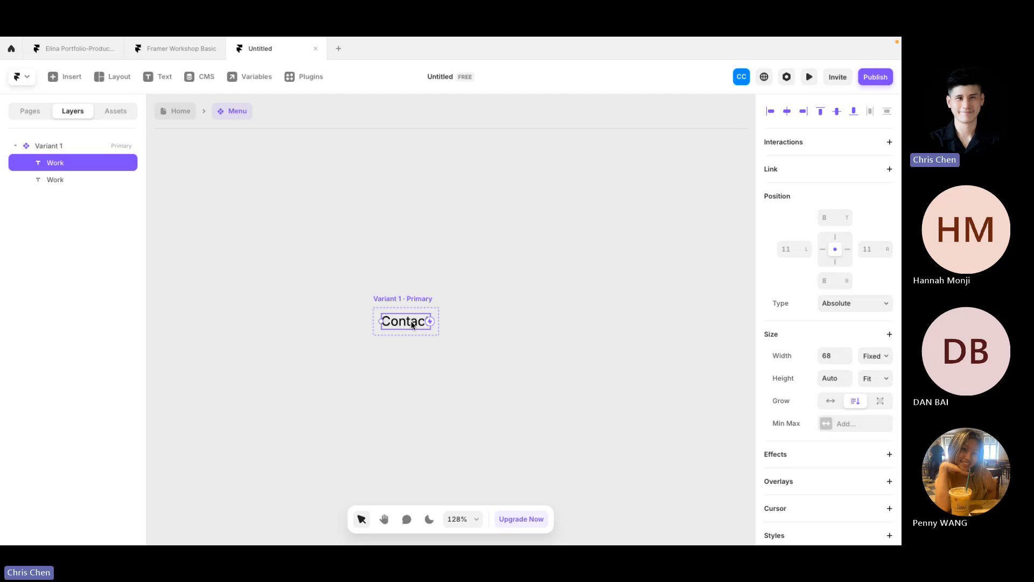
Step: Move the copied Contact text below the original with a bottom offset of -26
key(Down)
key(Down)
key(Down)
key(Down)
key(Down)
key(Down)
key(Down)
key(Down)
key(Down)
key(Down)
key(Down)
key(Down)
key(Down)
key(Down)
key(Down)
key(Down)
key(Down)
key(Down)
key(Down)
key(Down)
key(Down)
key(Down)
key(Down)
key(Down)
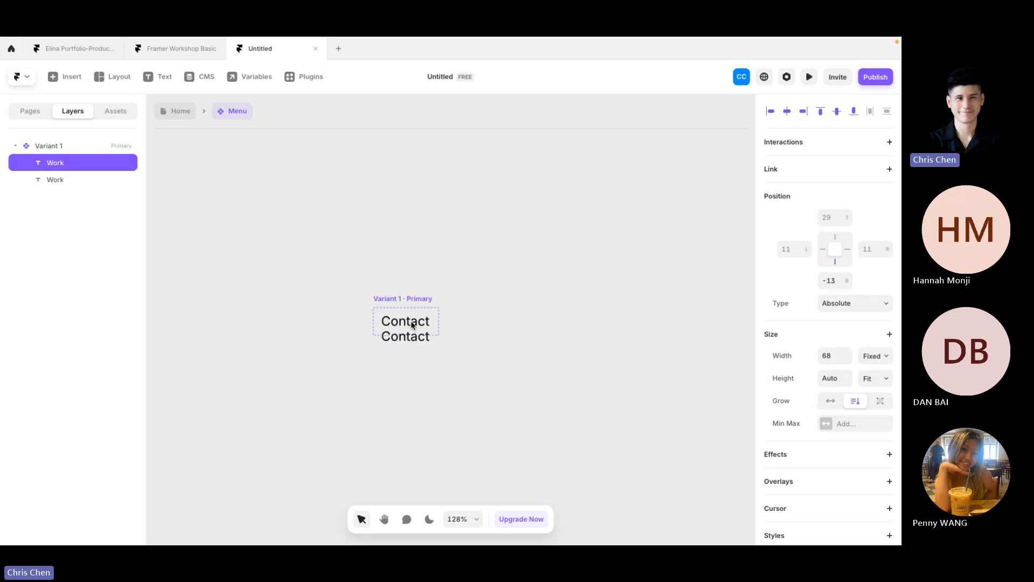
key(Down)
key(Down)
key(Down)
key(Down)
key(Down)
key(Down)
key(Down)
key(Down)
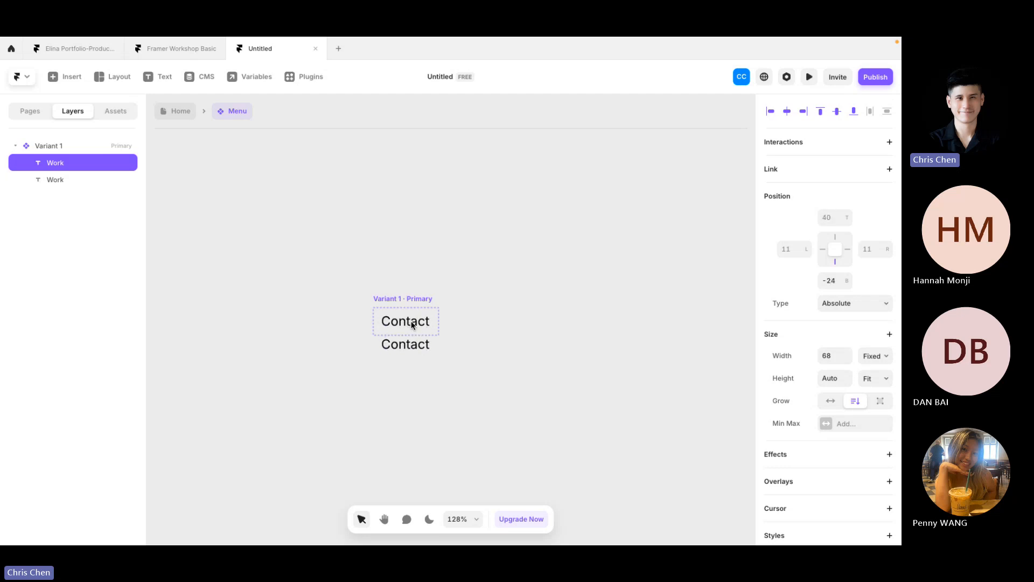
click(837, 284)
text(-26)
key(Return)
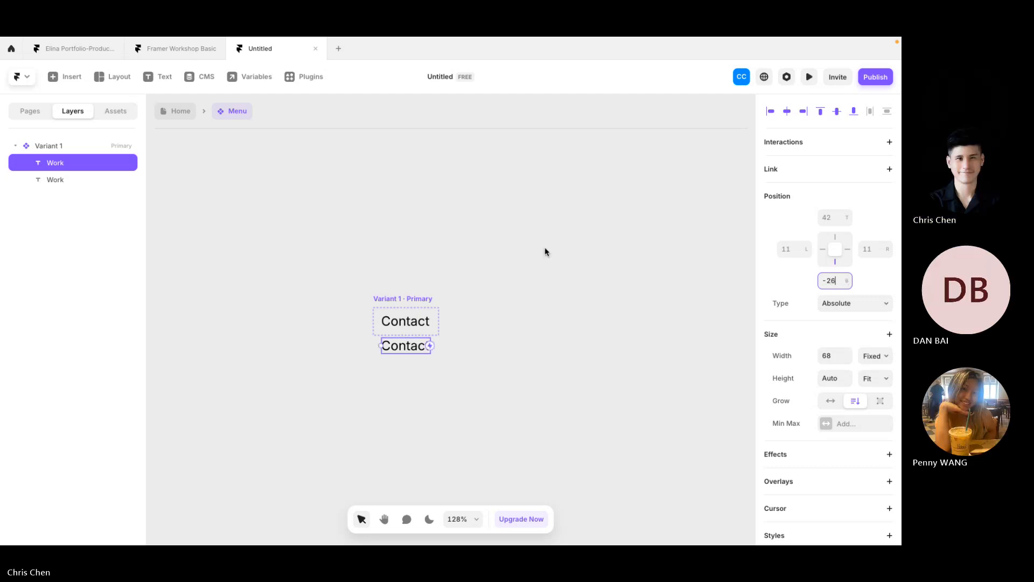
Step: Check the stacked Contact texts and select the upper one
click(545, 249)
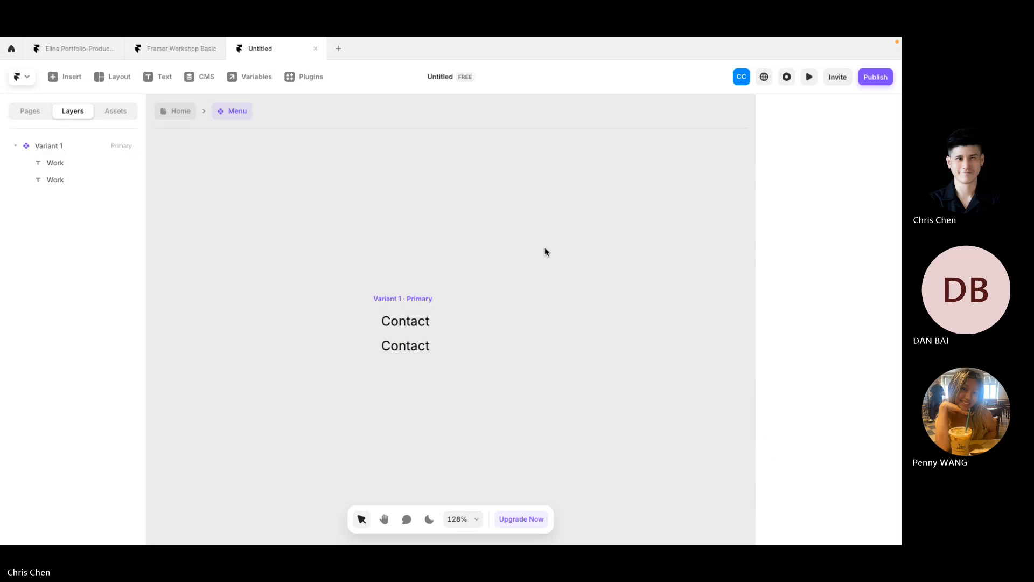
click(420, 346)
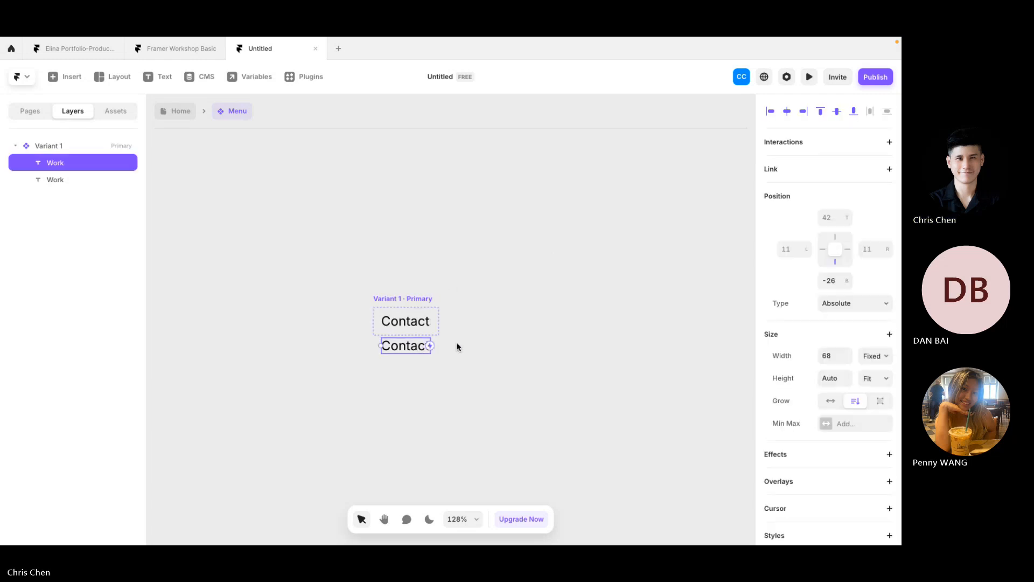
click(479, 348)
click(421, 304)
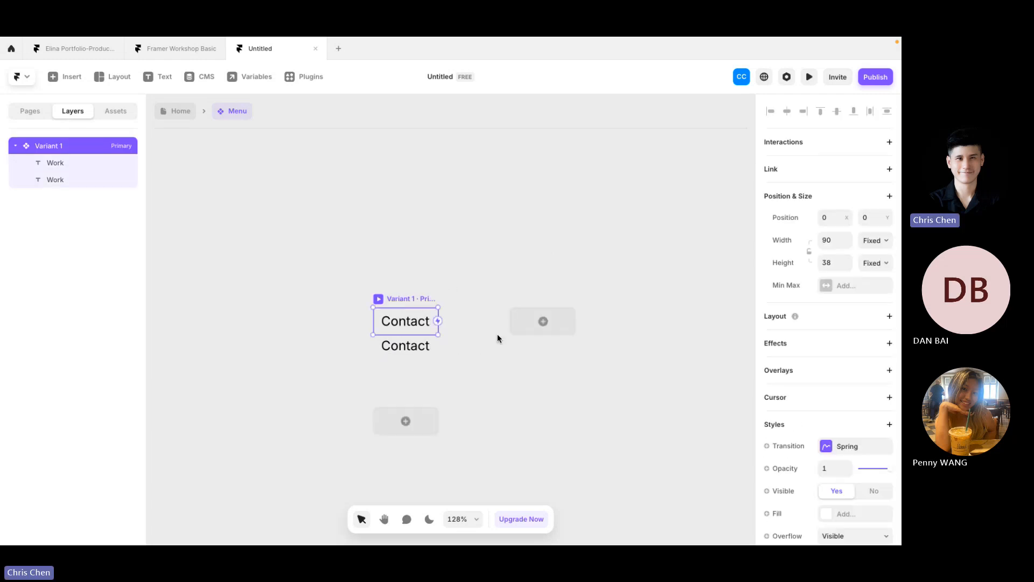
click(407, 320)
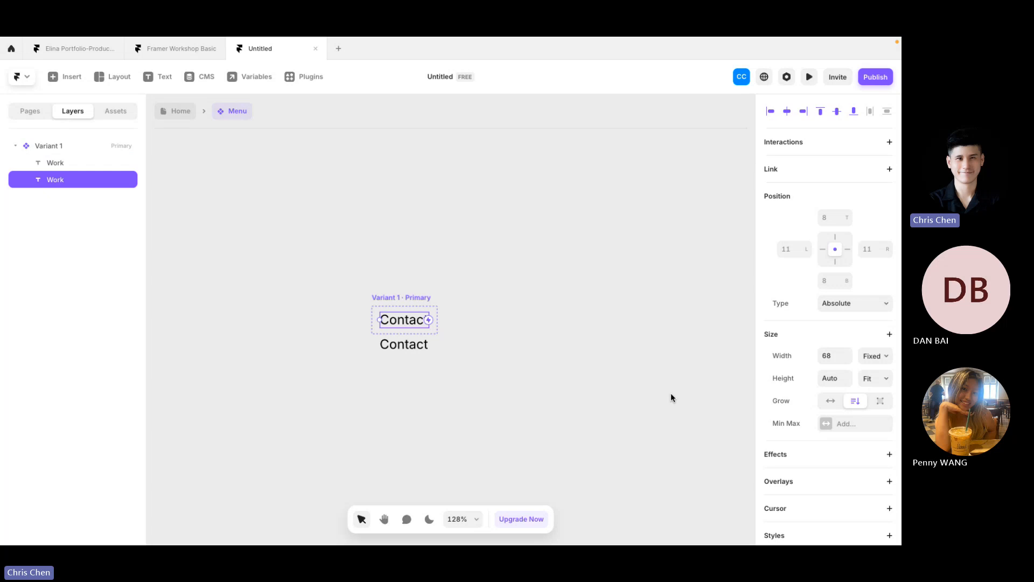
Step: Color the upper Contact text grey #616161 in the colour picker
scroll(847, 404, down, 8)
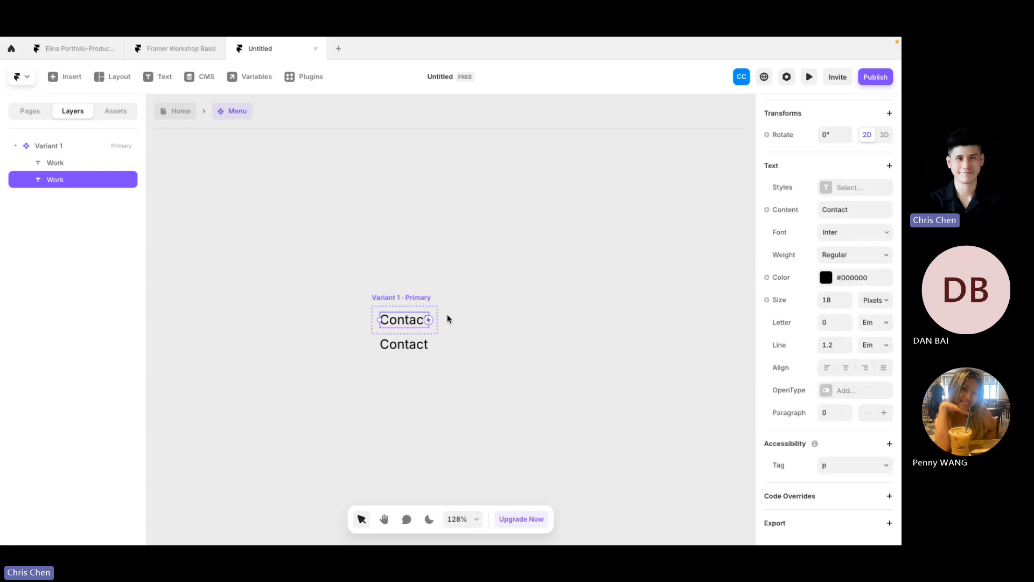
click(825, 278)
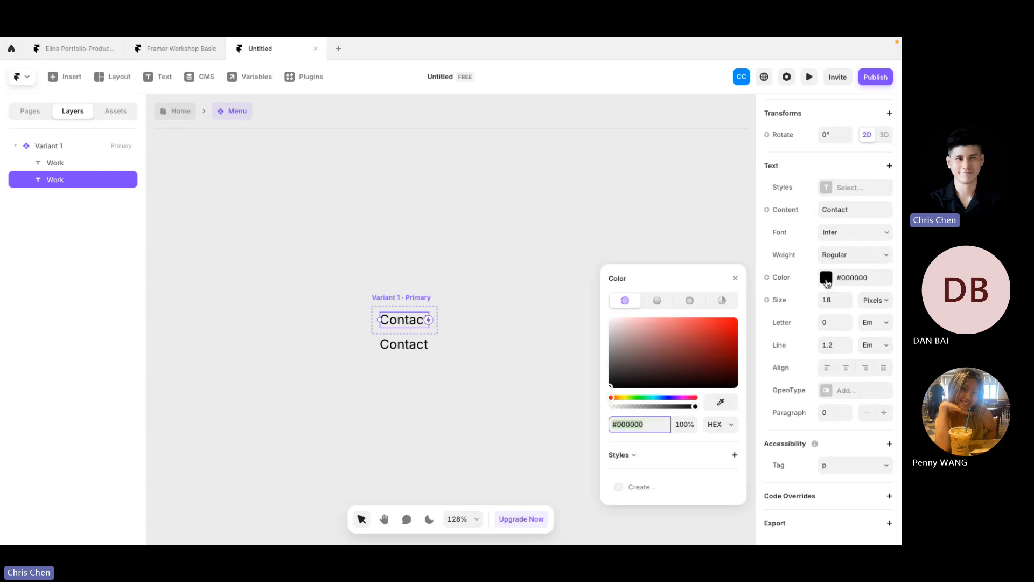
click(611, 353)
drag(573, 354, 590, 361)
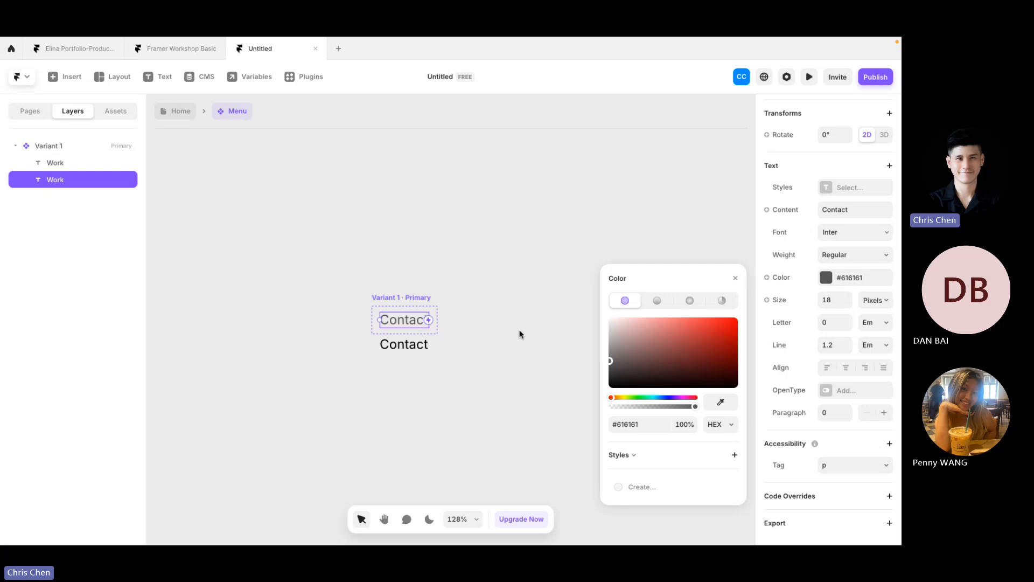
click(526, 369)
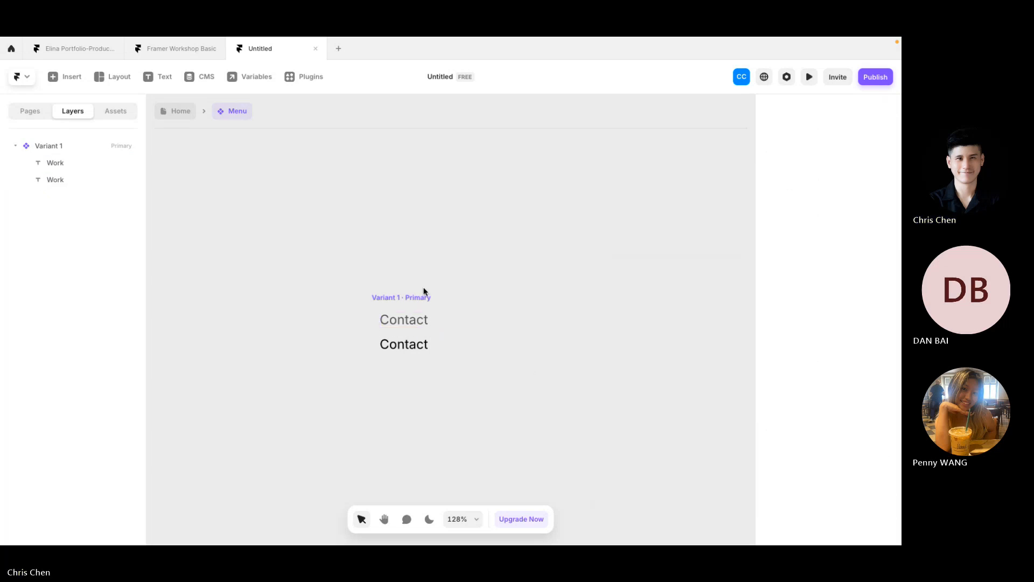
click(421, 301)
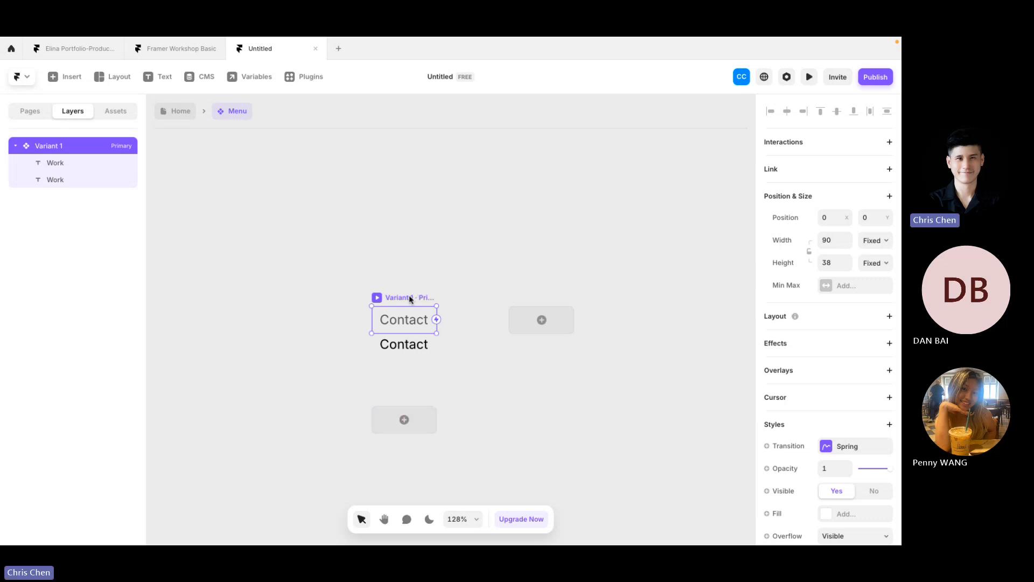
Step: Create a Hover variant beneath the primary Variant 1
click(404, 419)
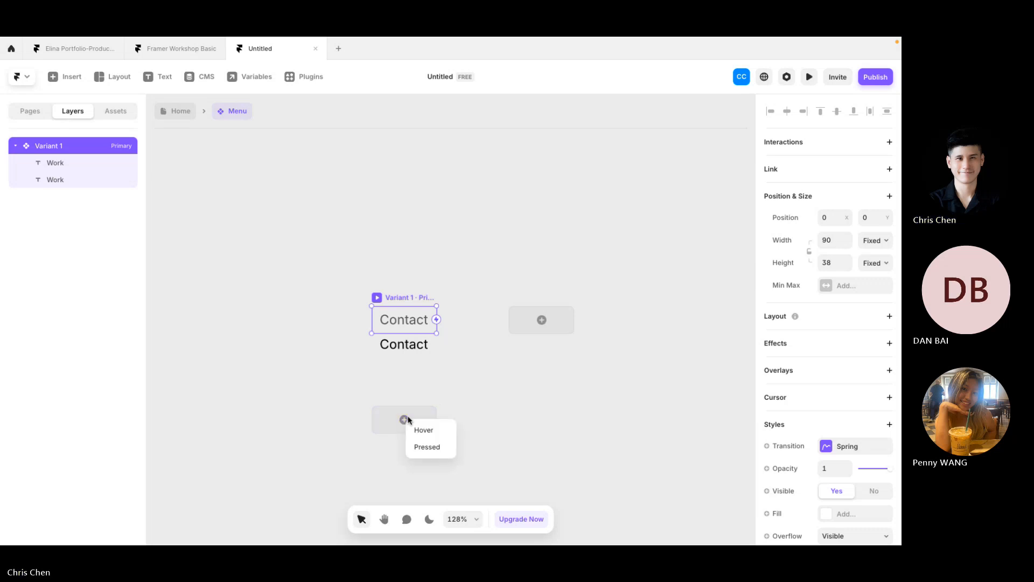
click(448, 431)
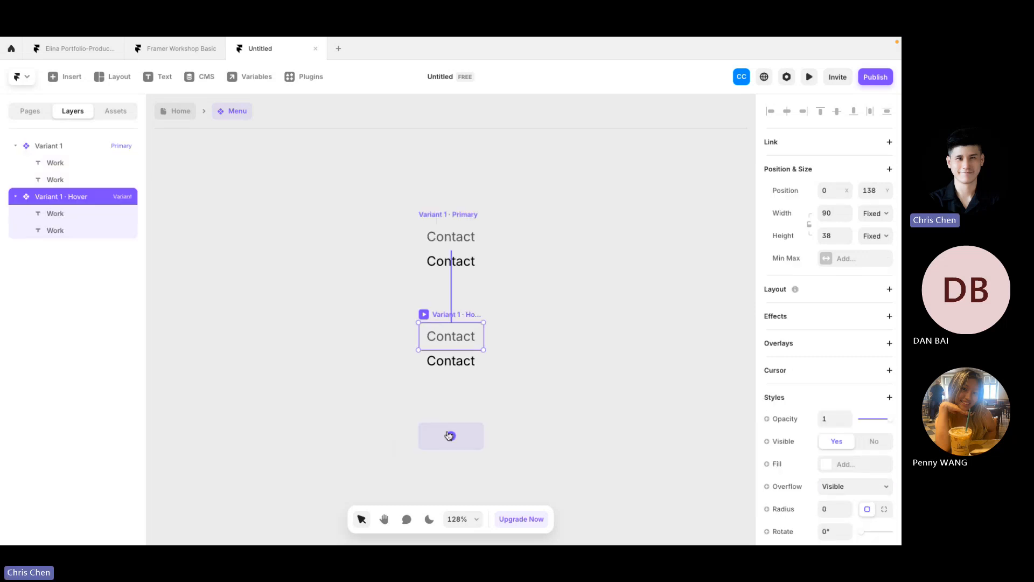
click(517, 360)
scroll(517, 360, up, 1)
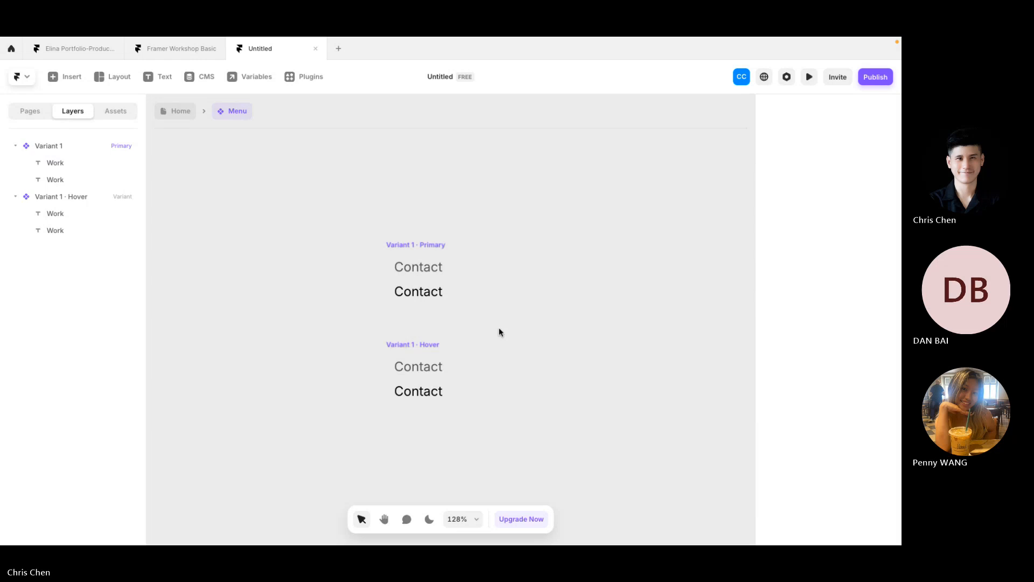
Step: Widen the Layers panel to read the variant layer names
click(415, 346)
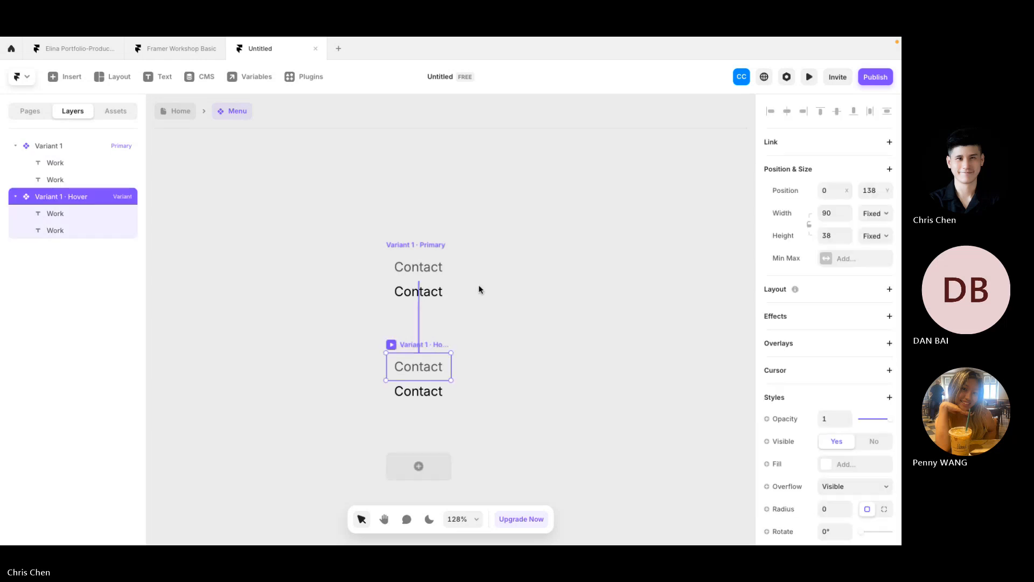
click(484, 268)
drag(145, 177, 182, 179)
click(62, 145)
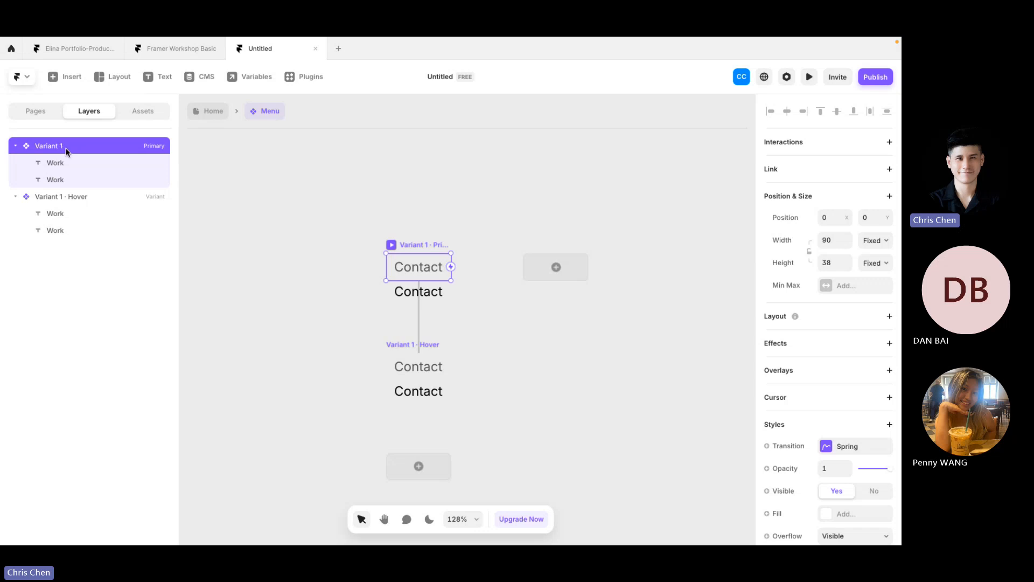
Step: Select both Hover-variant Contact texts and nudge them up so the black one fills the frame
click(77, 198)
click(487, 334)
double_click(423, 372)
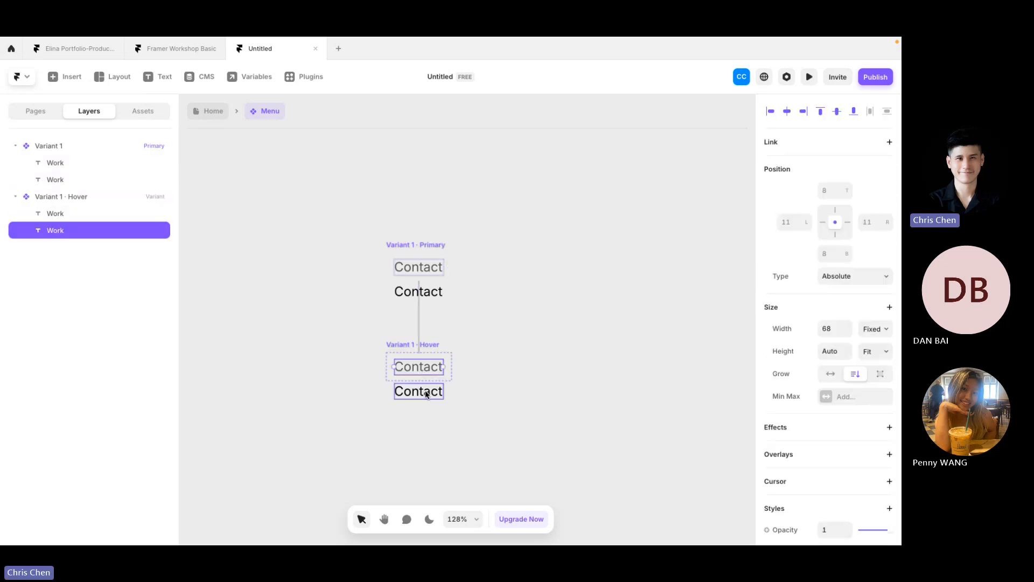
shift+click(426, 394)
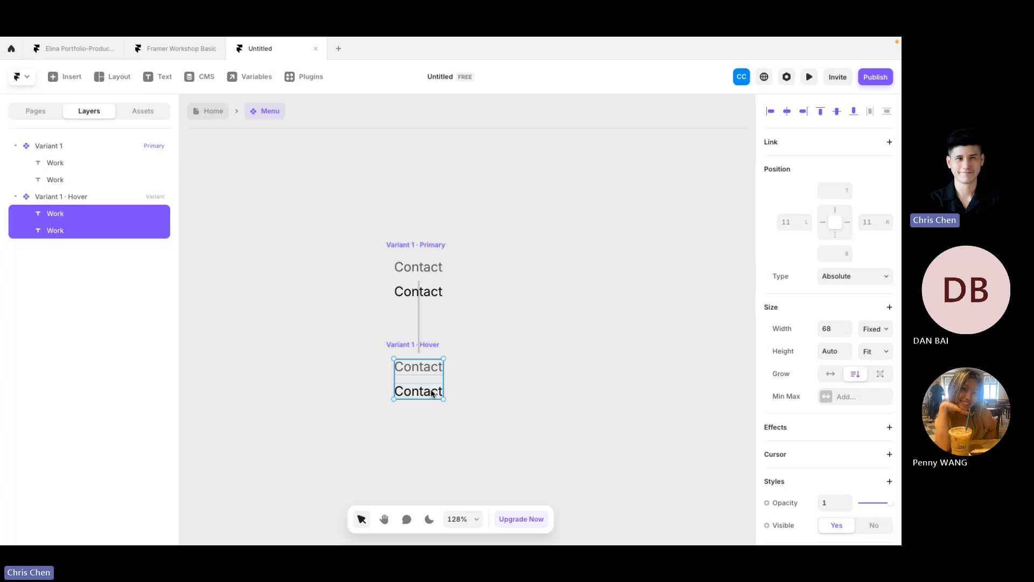
key(shift+Up)
key(shift+Up)
key(shift+Up)
key(shift+Up)
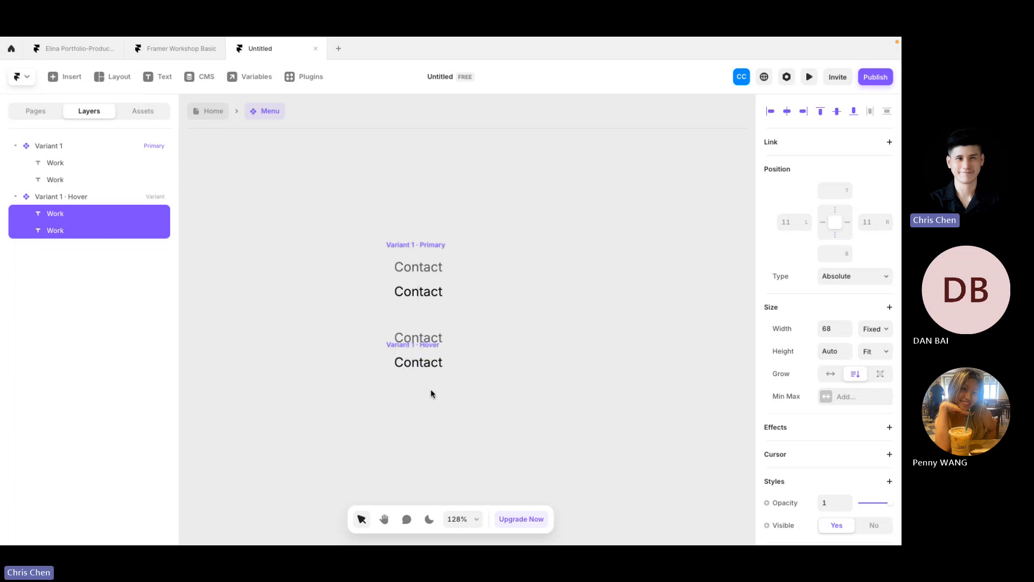
key(Up)
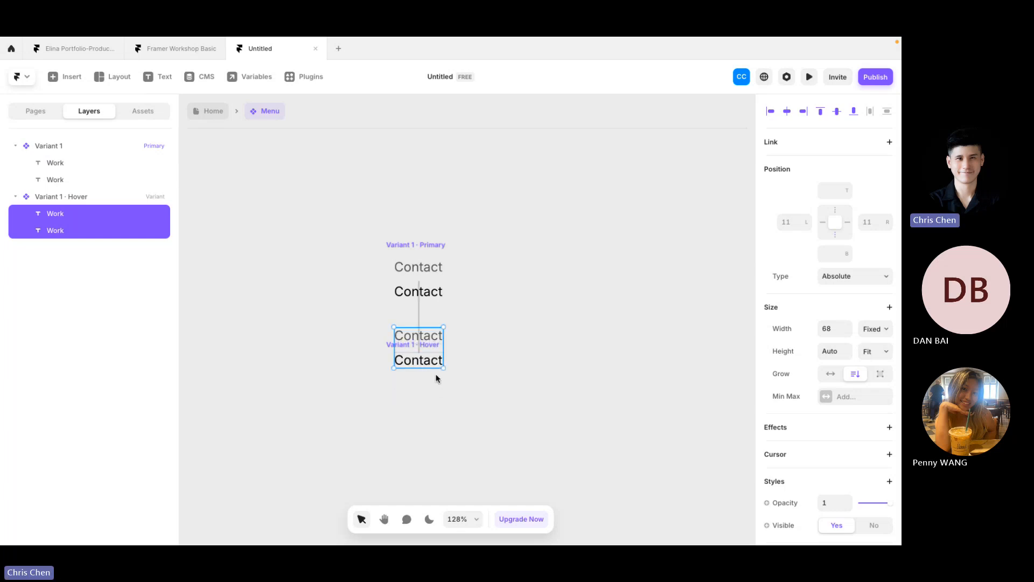
key(Down)
key(Down)
key(Down)
key(Down)
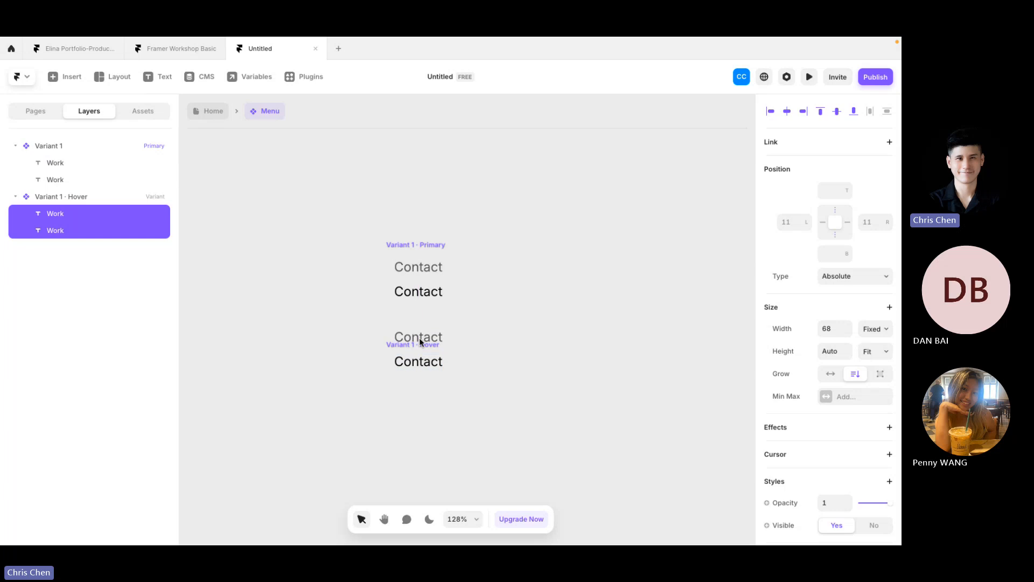
key(Down)
key(Down)
key(Down)
key(Down)
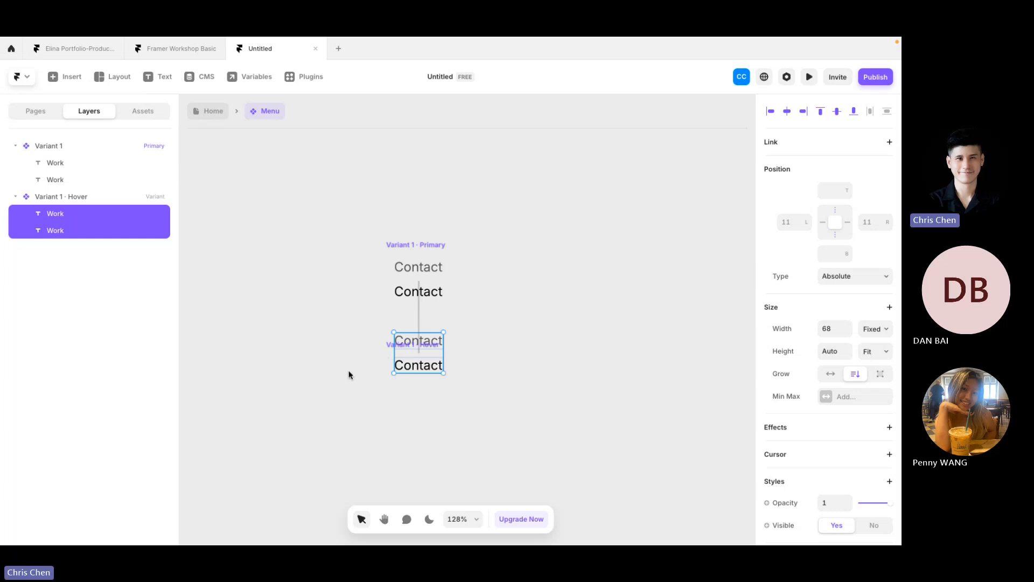
Step: Toggle the editor repeatedly between light and dark themes
click(565, 315)
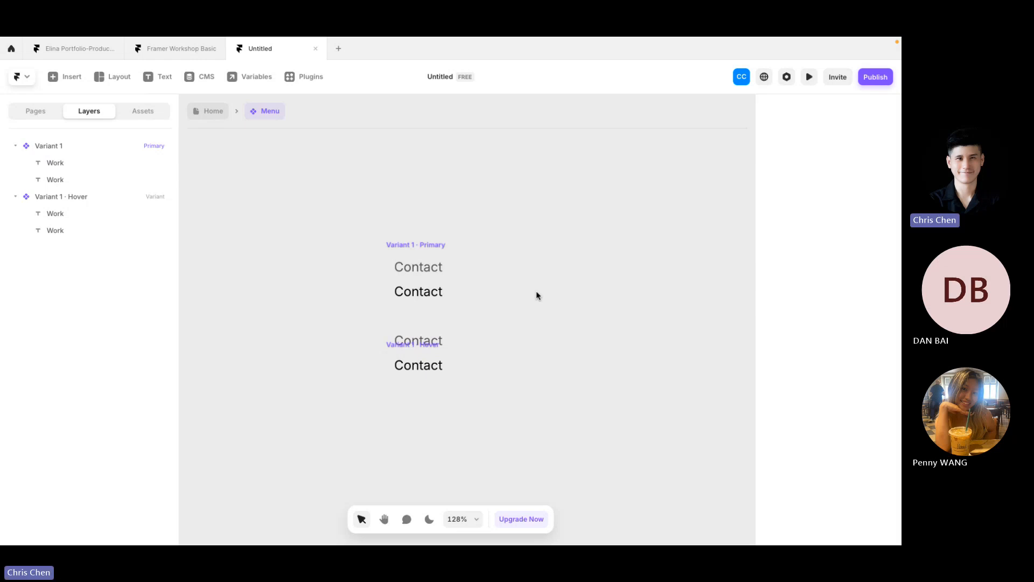
click(429, 524)
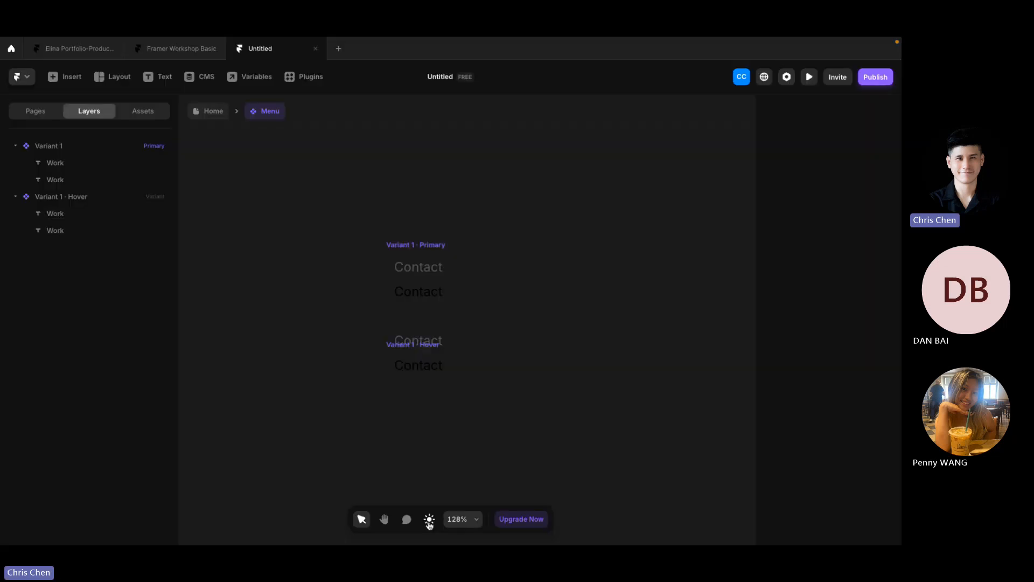
click(428, 523)
click(428, 523)
click(429, 523)
click(429, 523)
click(429, 523)
click(429, 524)
click(429, 524)
click(429, 524)
click(429, 523)
click(429, 523)
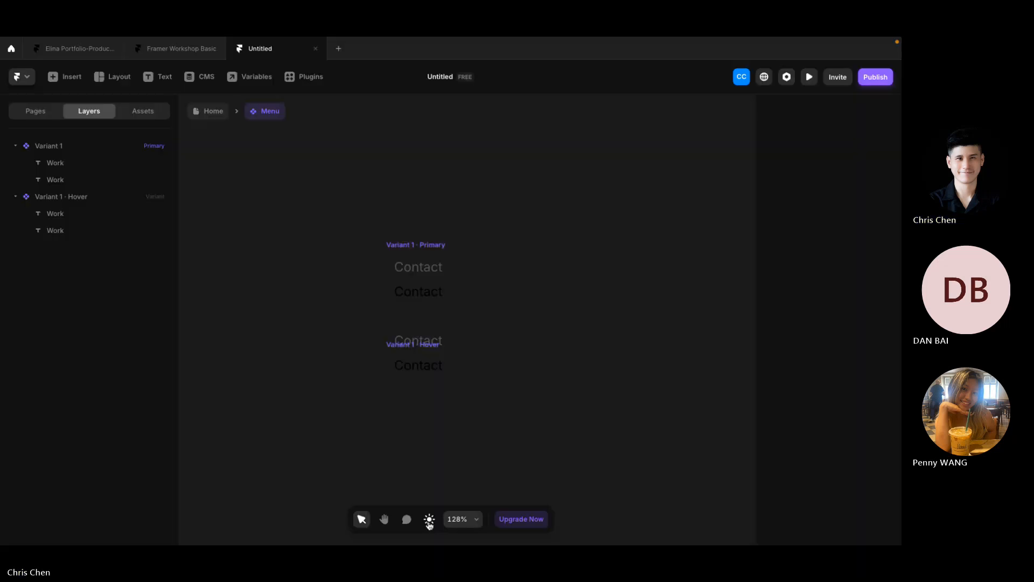
click(430, 523)
Step: Undo the Hover Contact texts' moves, returning them to the grey-over-black stack
click(417, 243)
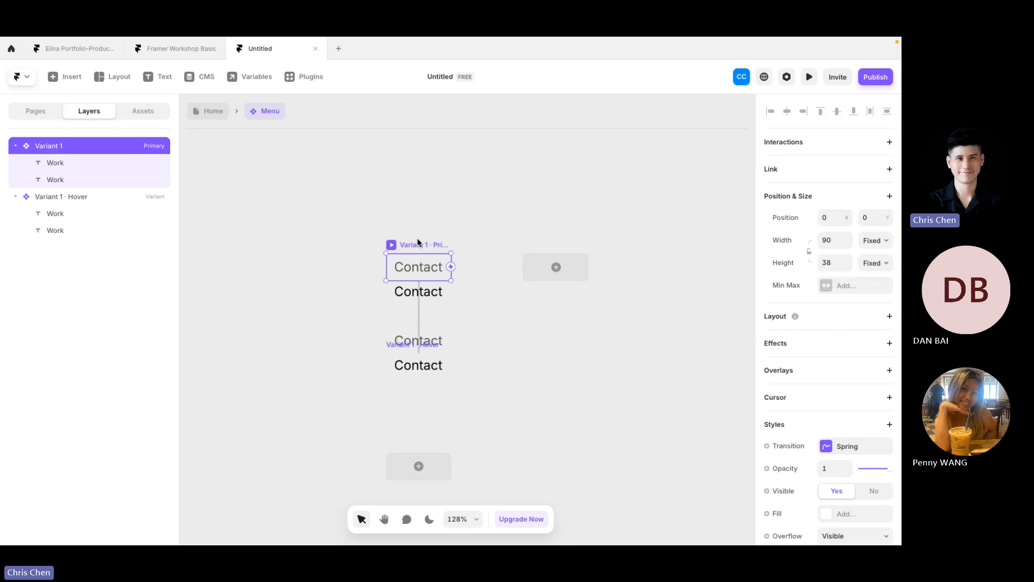
key(super+z)
key(super+z)
key(super+z)
key(super+z)
key(super+z)
key(super+z)
key(super+z)
key(super+z)
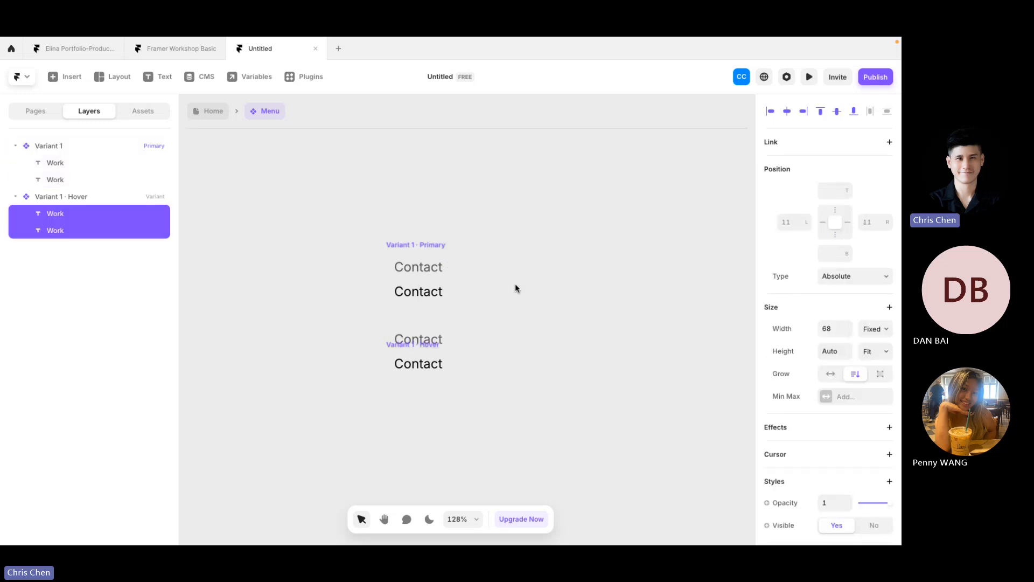
key(super+z)
key(super+z)
key(super+z)
key(super+z)
key(super+z)
key(super+z)
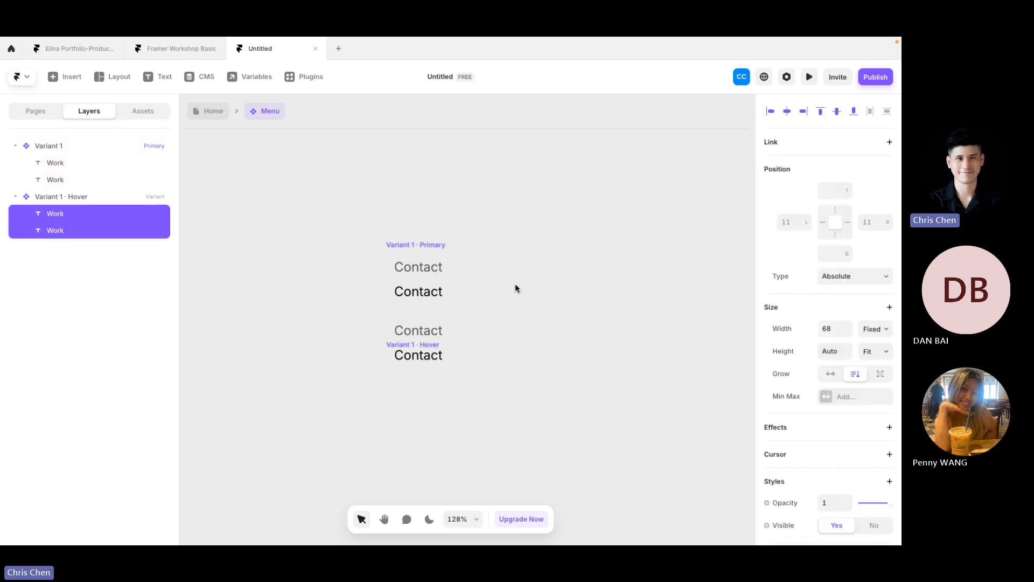
key(super+z)
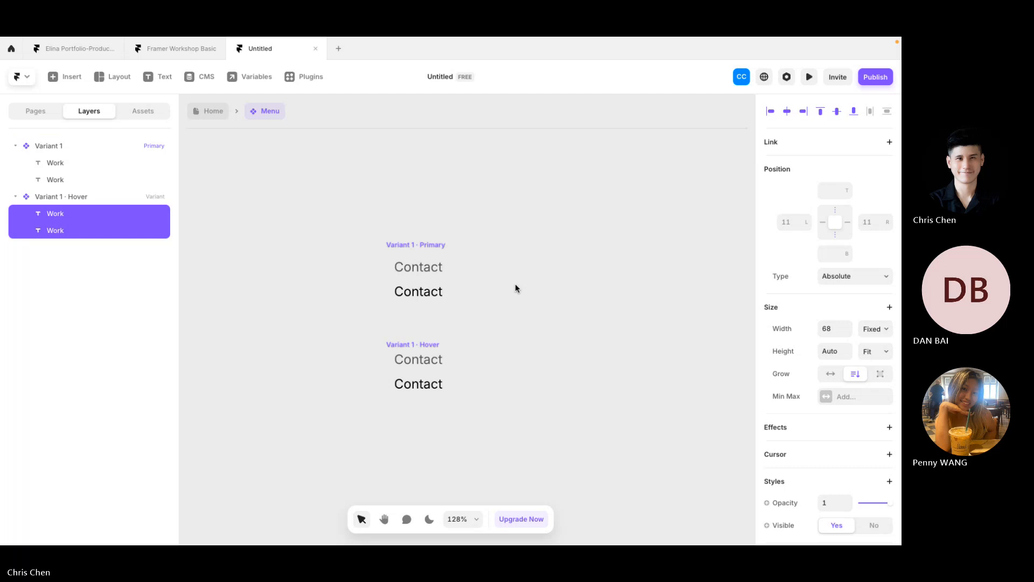
click(425, 244)
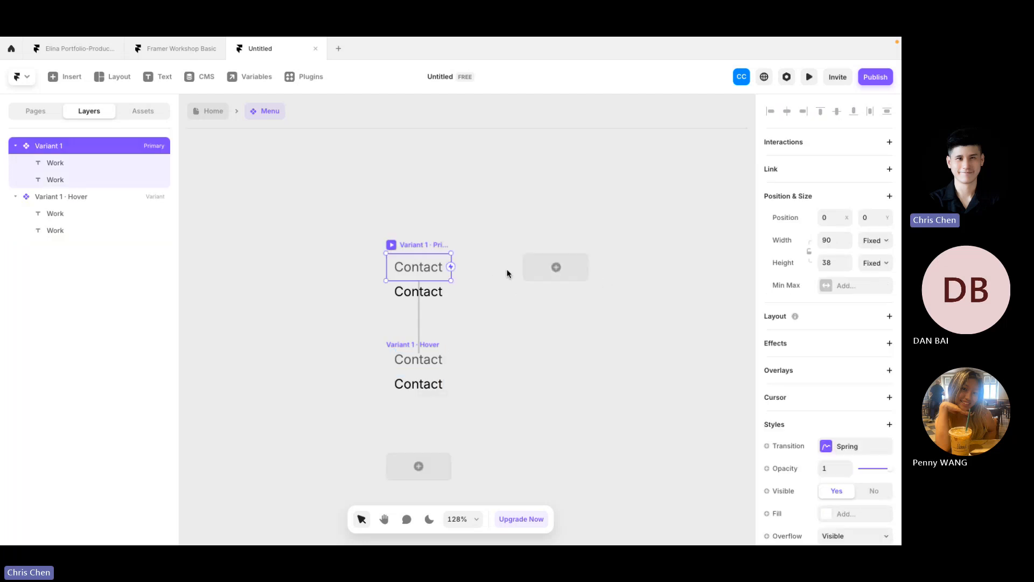
scroll(849, 395, down, 4)
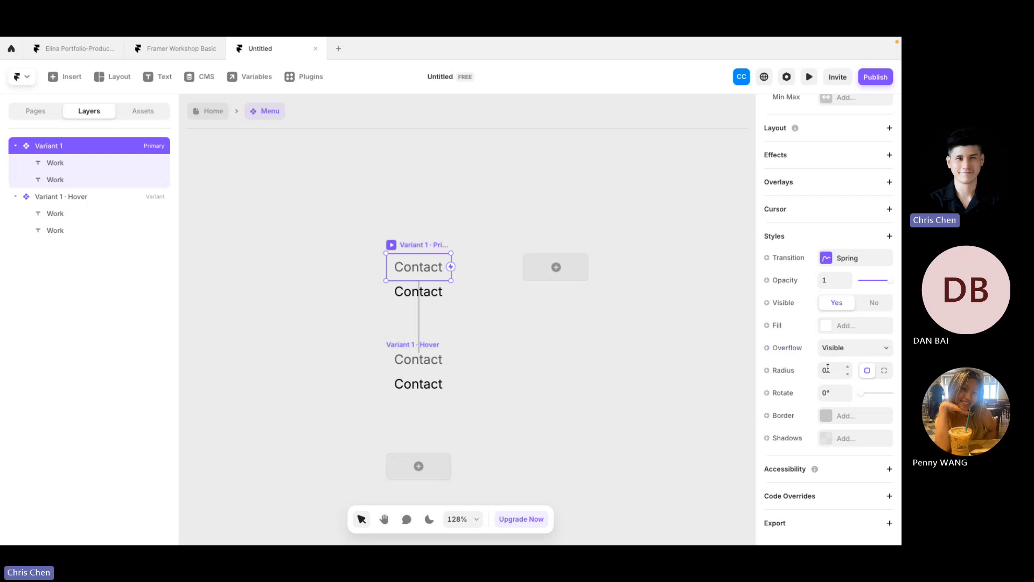
click(862, 351)
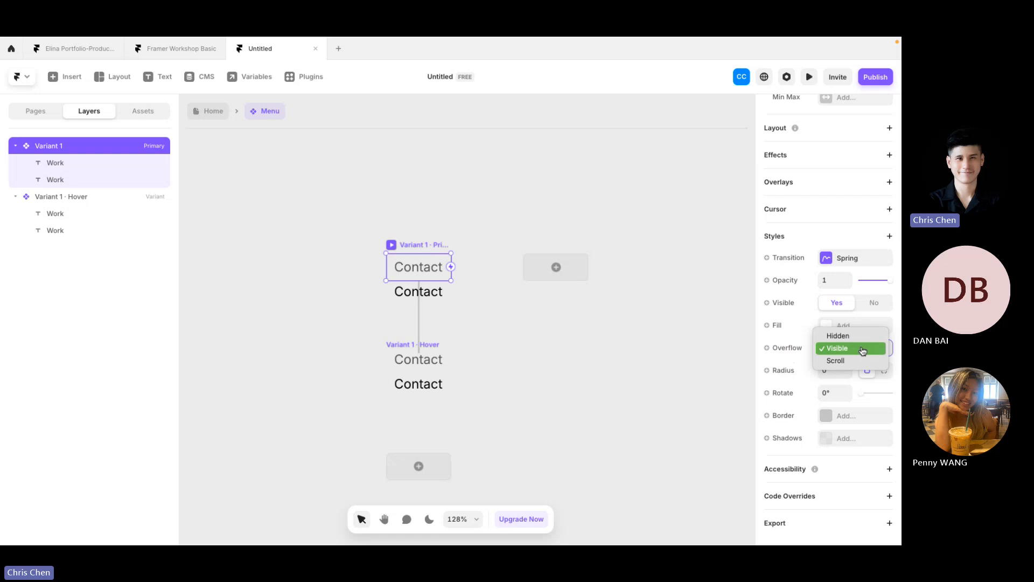
click(862, 350)
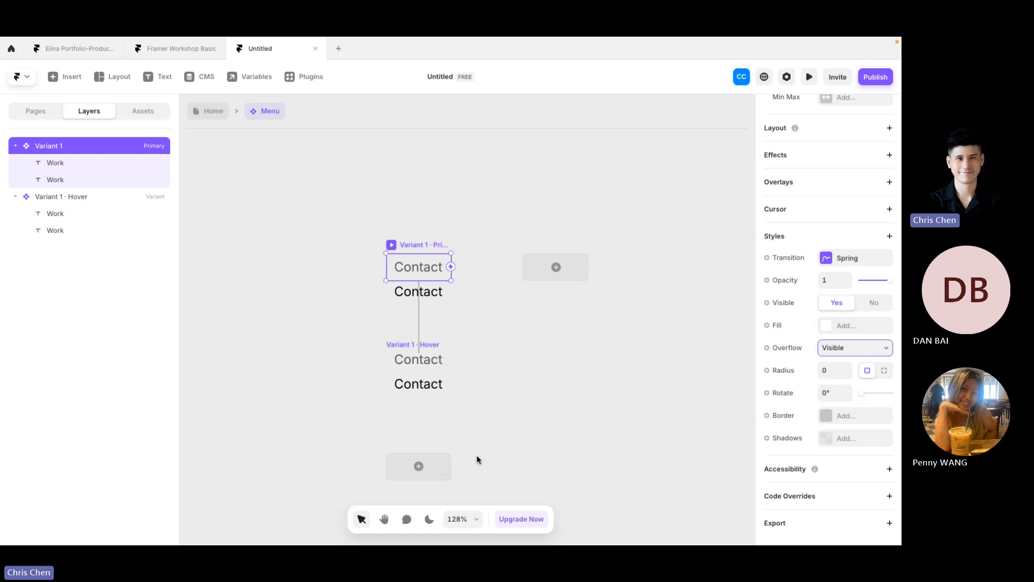
Step: Shift both Hover-variant Contact texts up about 40 px, fine-tuning with small arrow nudges
click(564, 363)
click(430, 345)
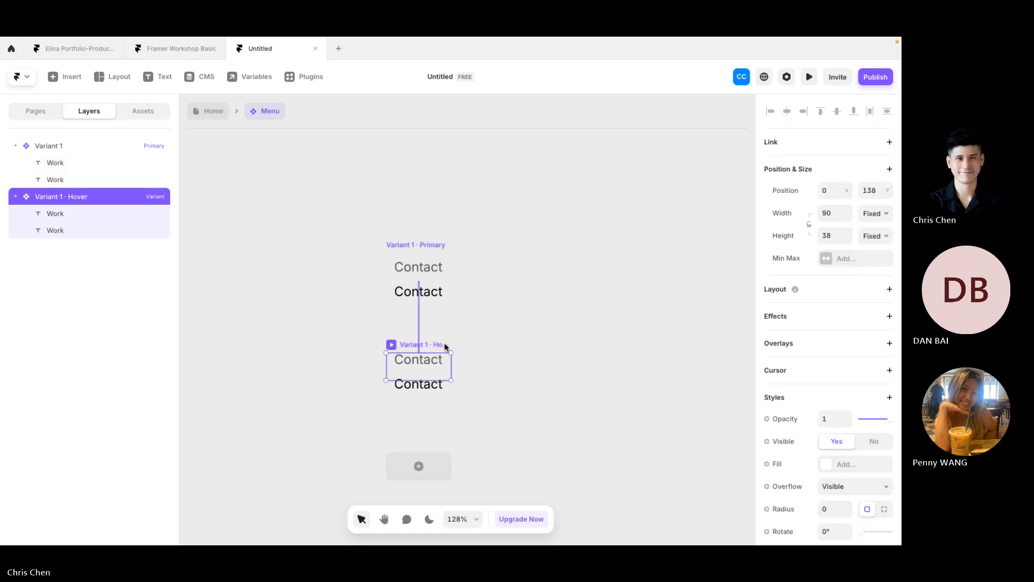
click(408, 366)
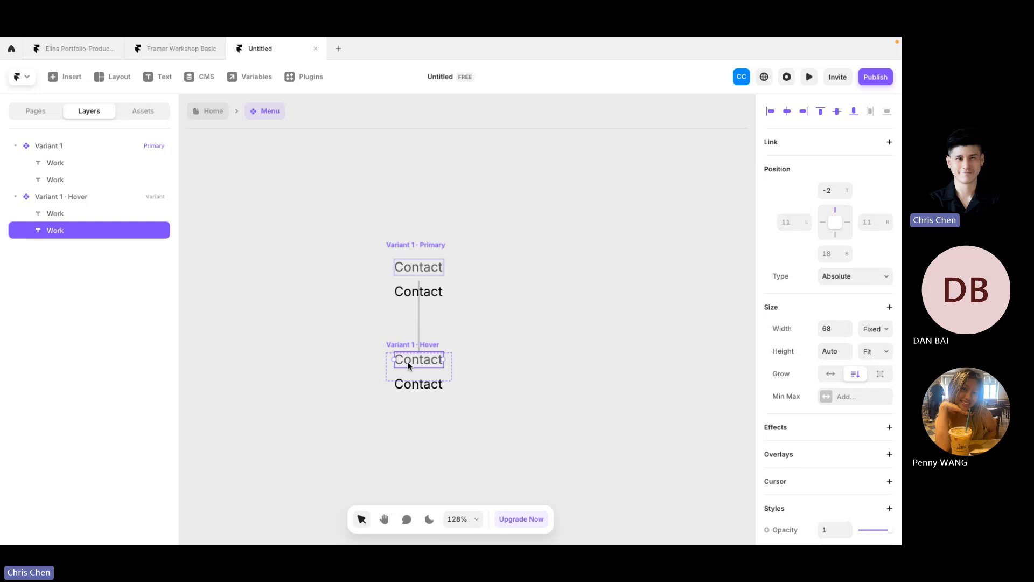
shift+click(415, 390)
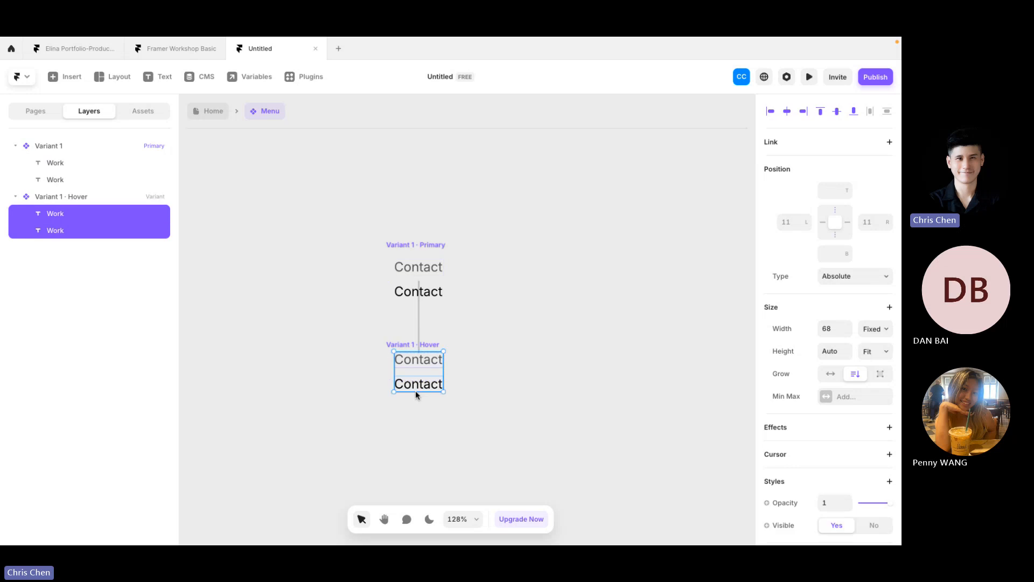
key(shift+Up)
key(shift+Up)
key(shift+Up)
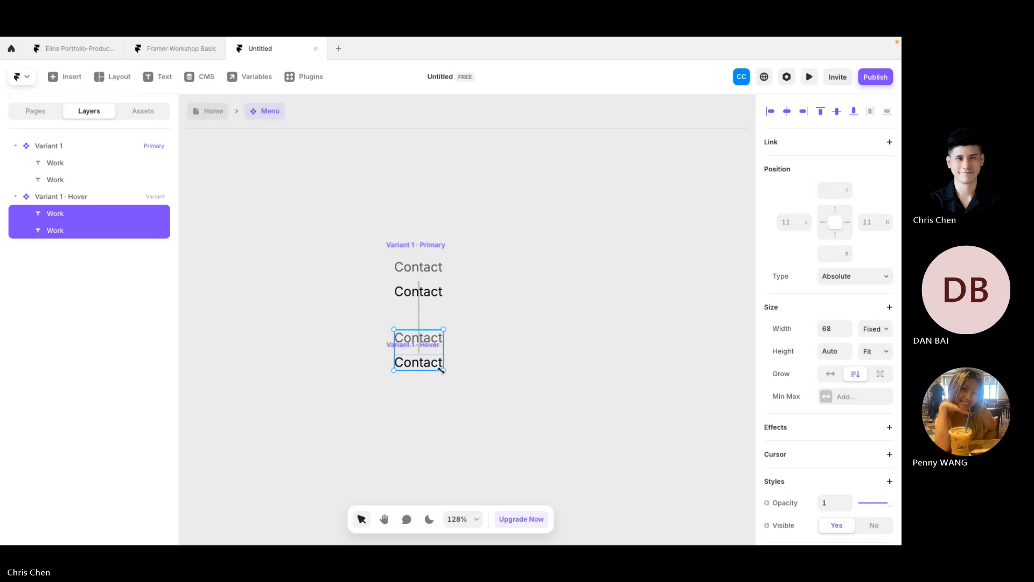
key(Up)
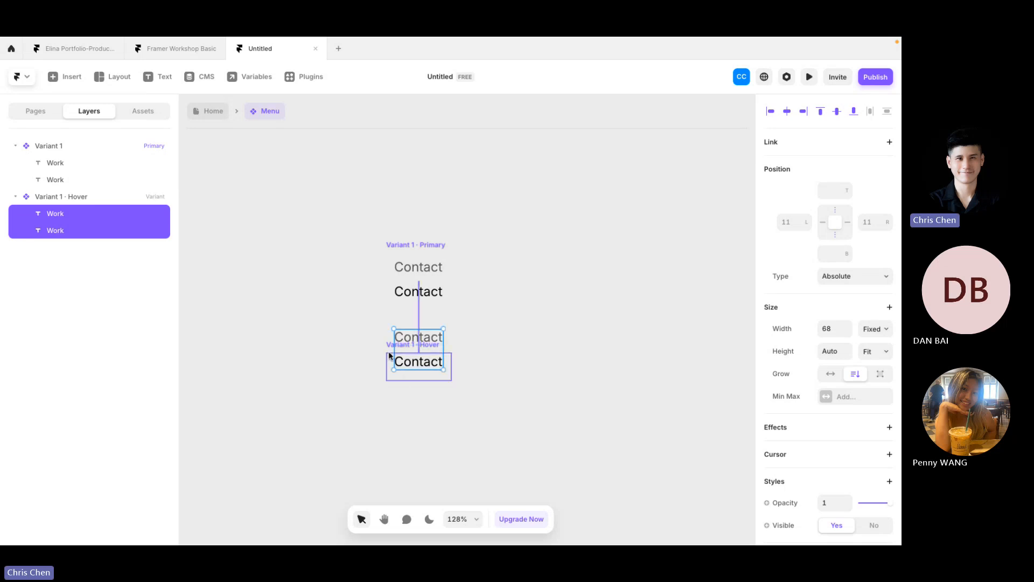
key(Down)
key(Down)
key(Down)
key(Down)
key(Down)
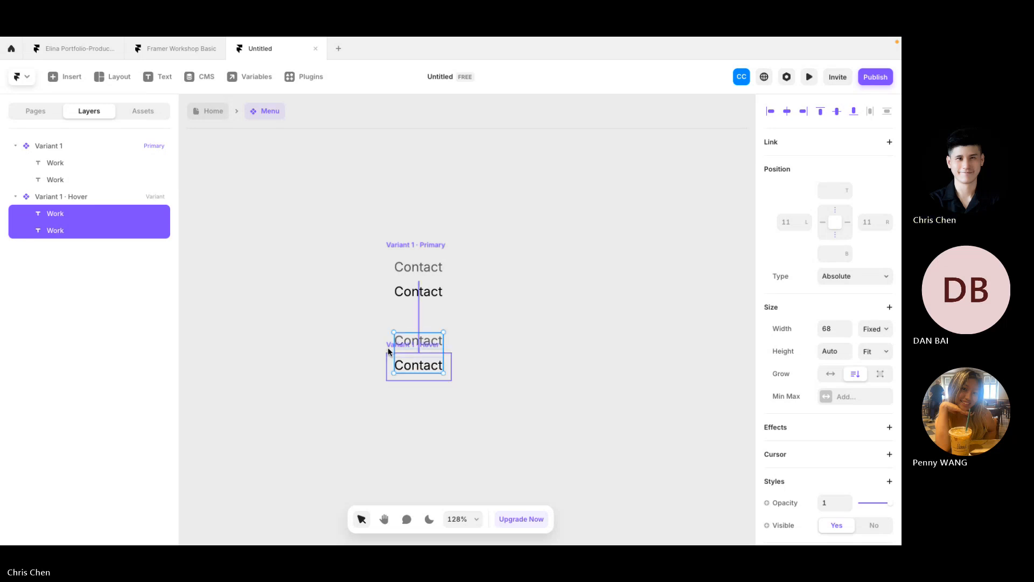
key(Down)
key(Down)
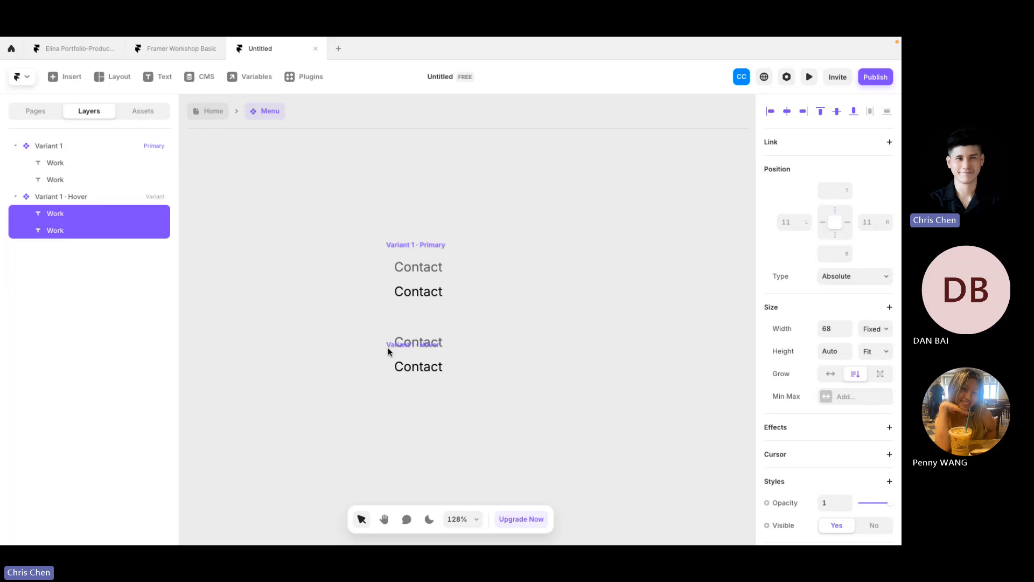
click(484, 349)
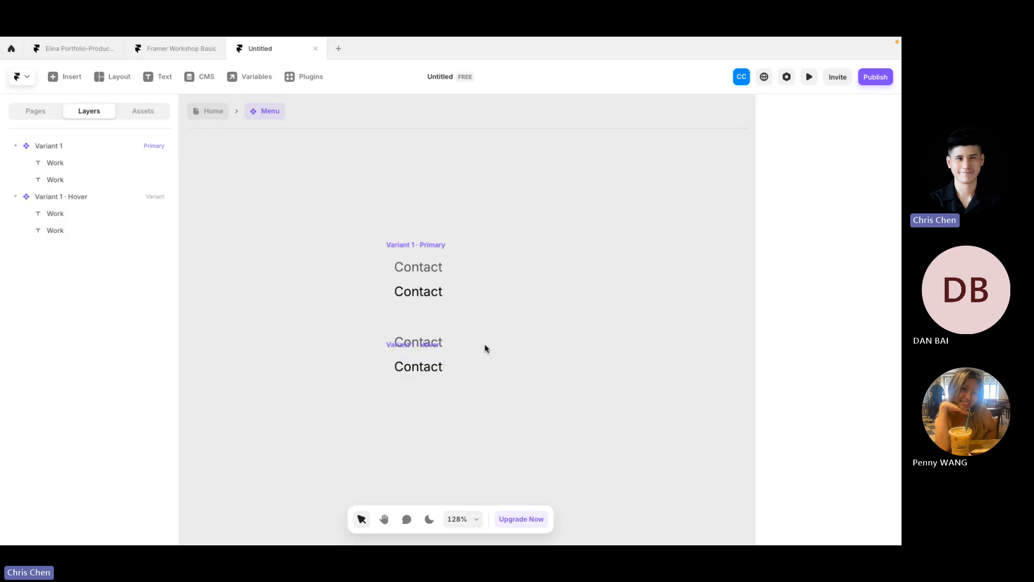
click(412, 246)
key(super+p)
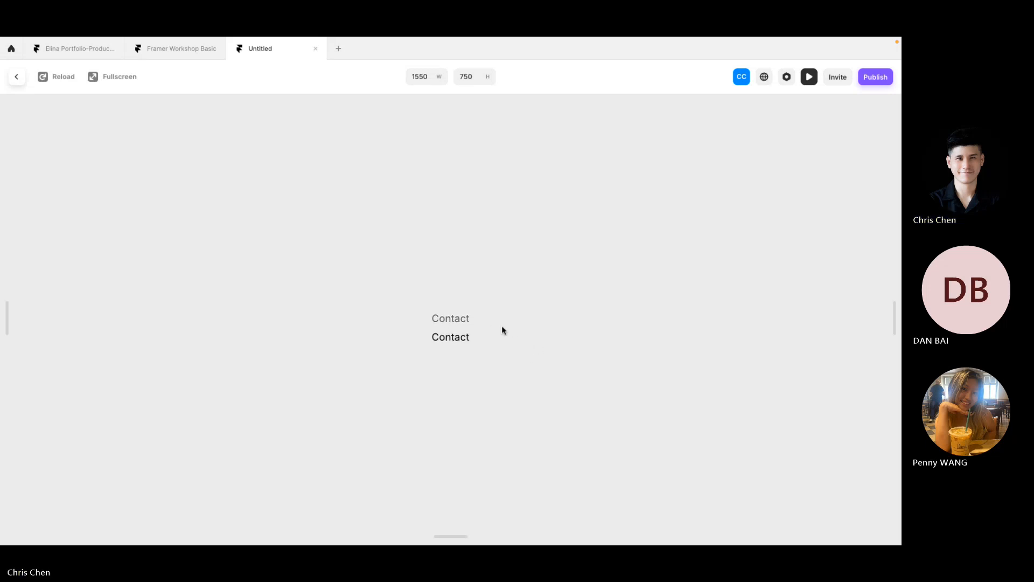
click(24, 78)
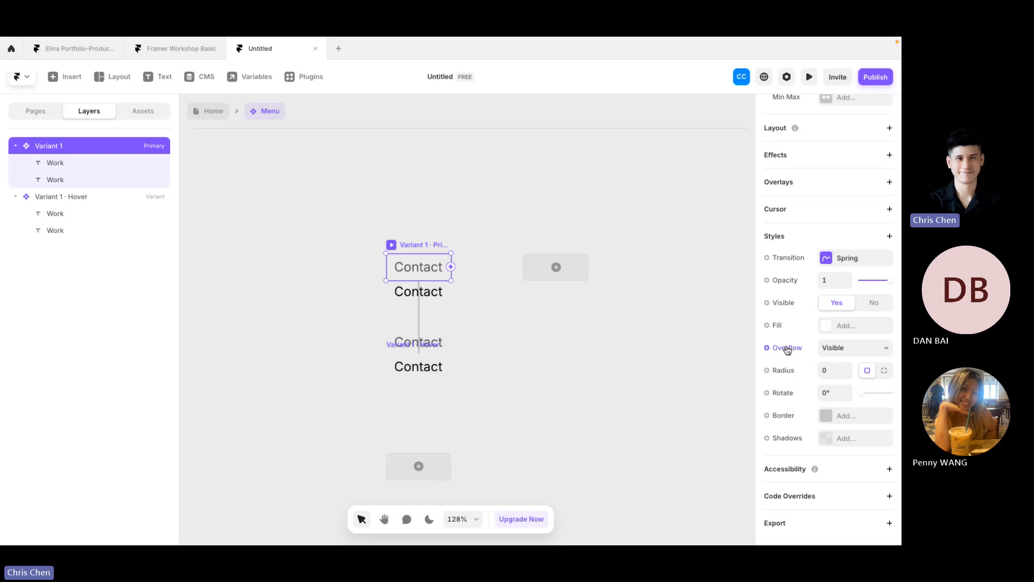
Step: Set the Primary variant's overflow to Hidden and preview the menu item
click(842, 351)
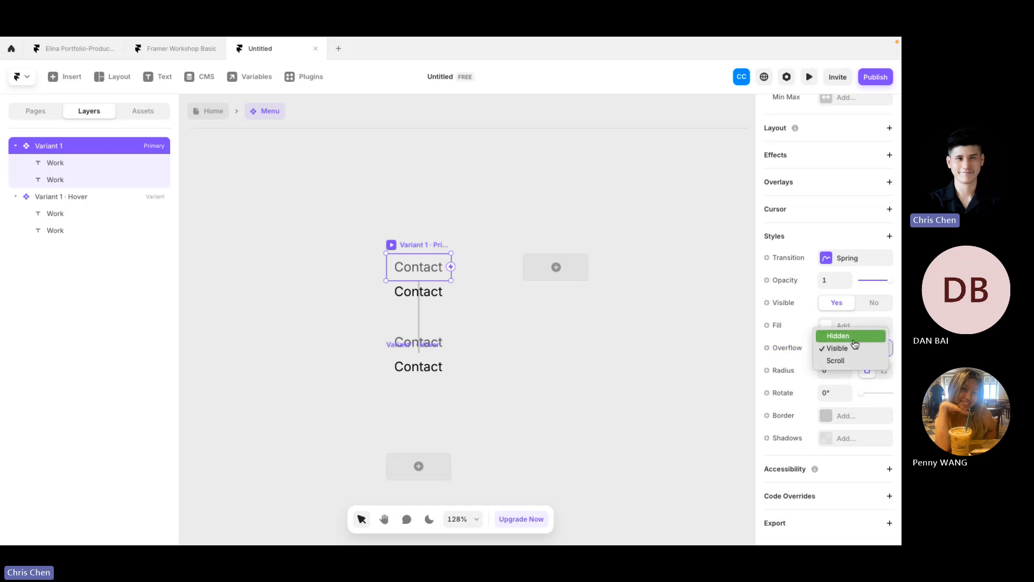
click(854, 338)
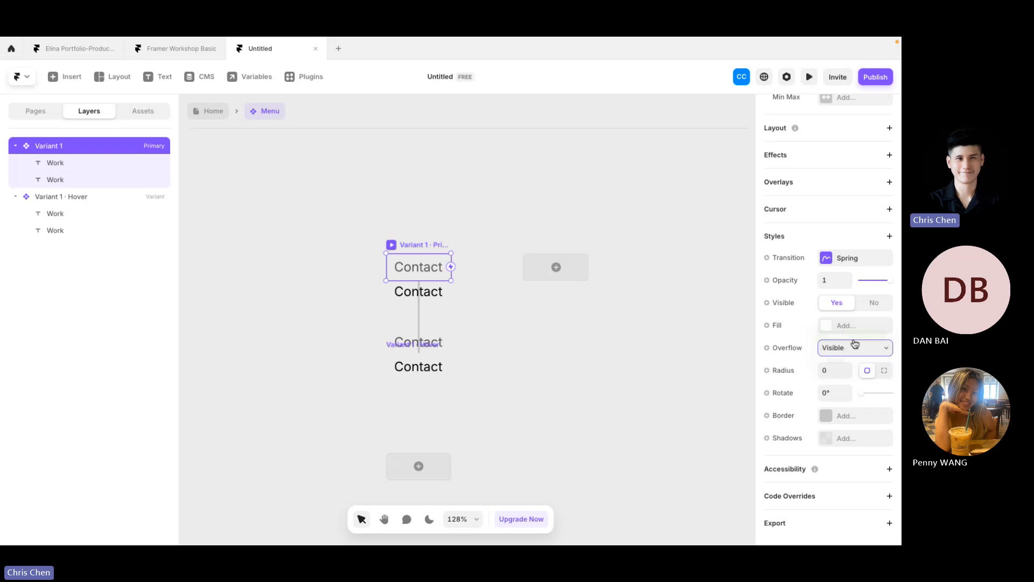
click(534, 359)
click(391, 245)
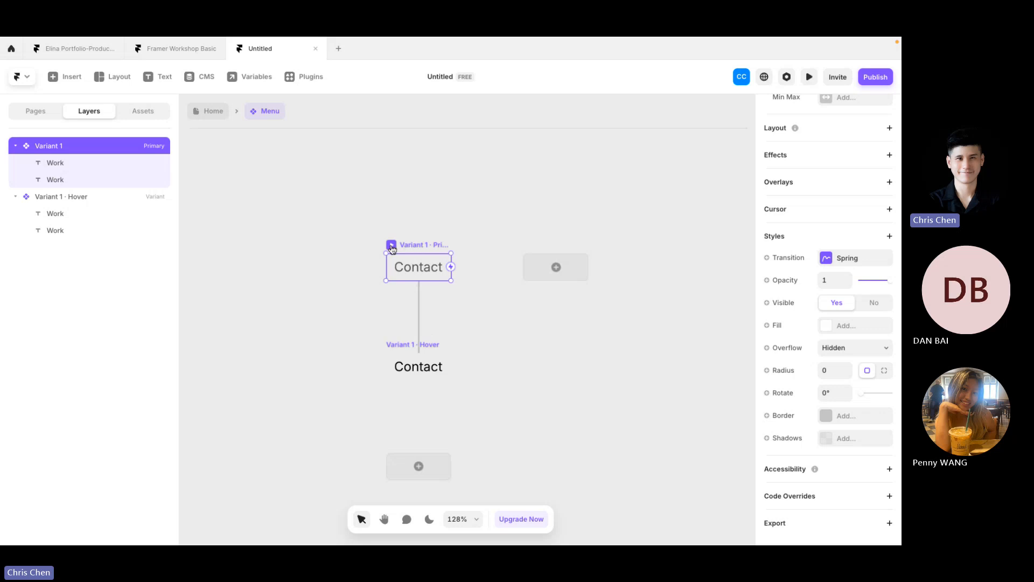
click(392, 248)
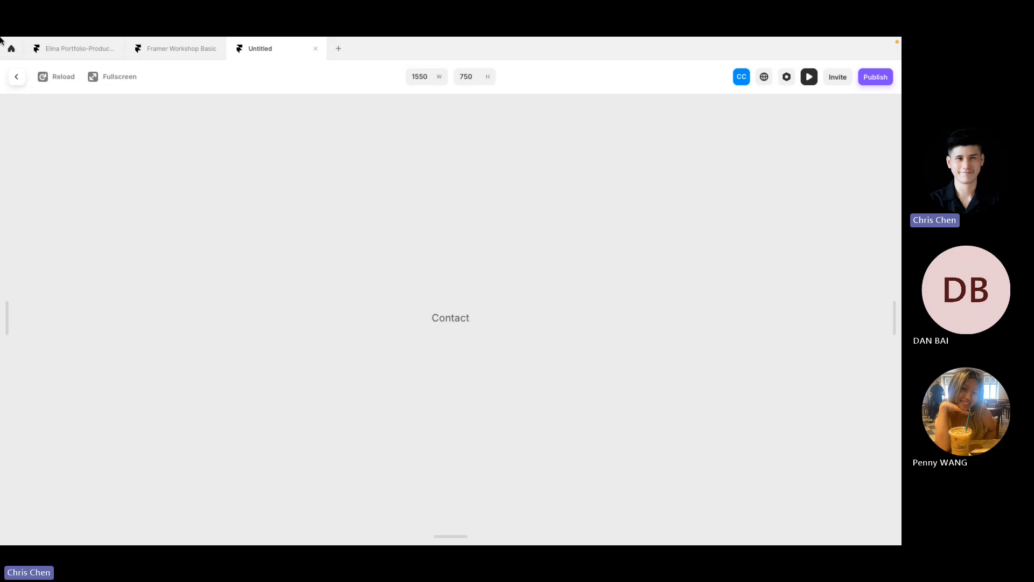
Step: Exit the preview and select the Primary variant's Contact text to review its size settings
click(17, 81)
click(580, 293)
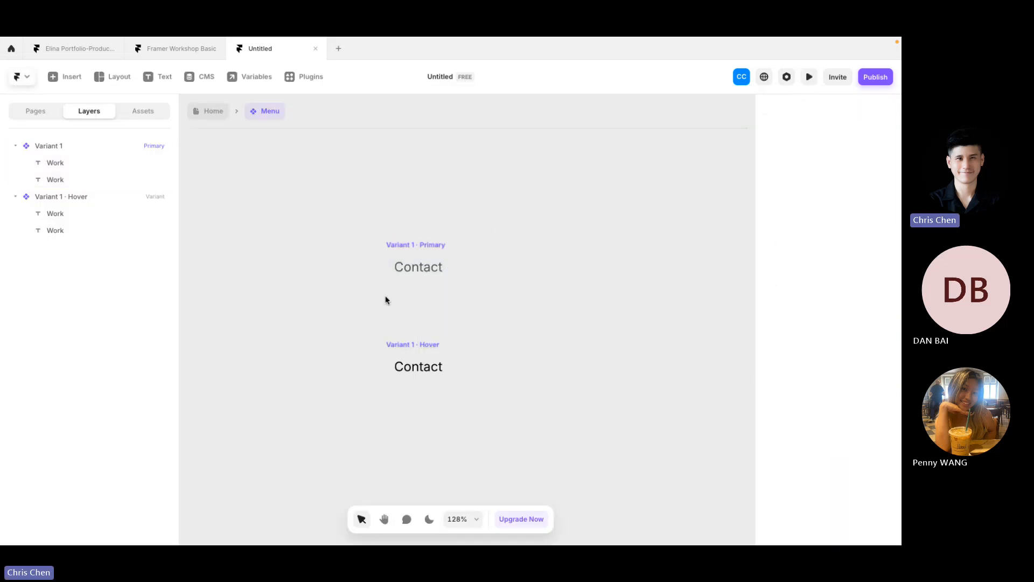
double_click(409, 267)
scroll(854, 243, up, 10)
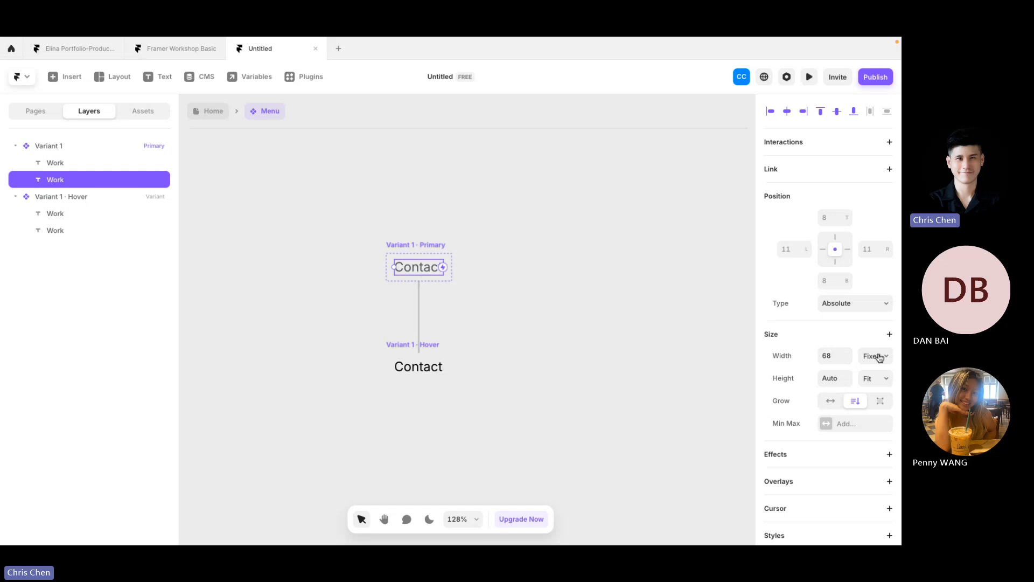
click(387, 309)
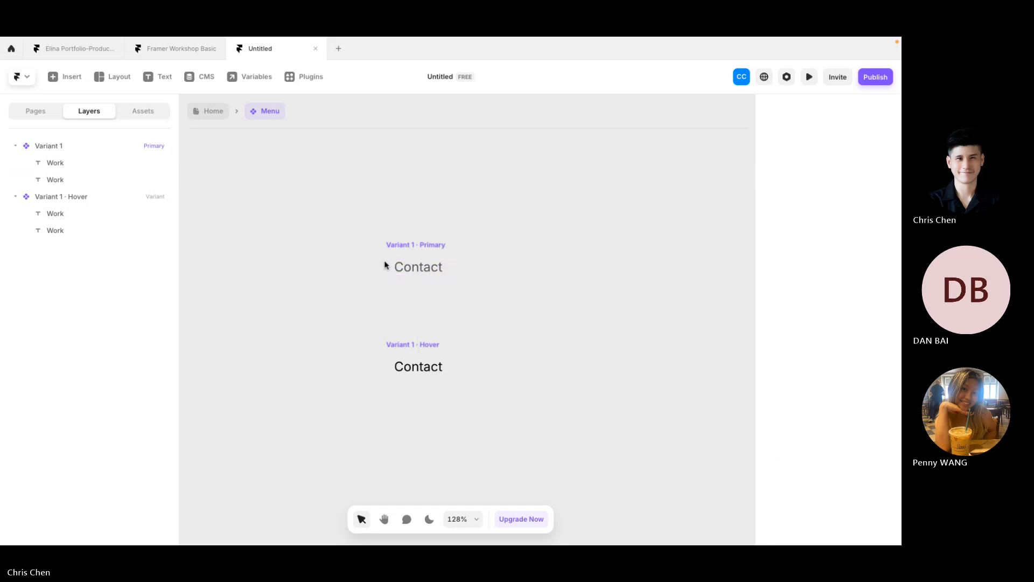
click(385, 265)
scroll(893, 266, up, 3)
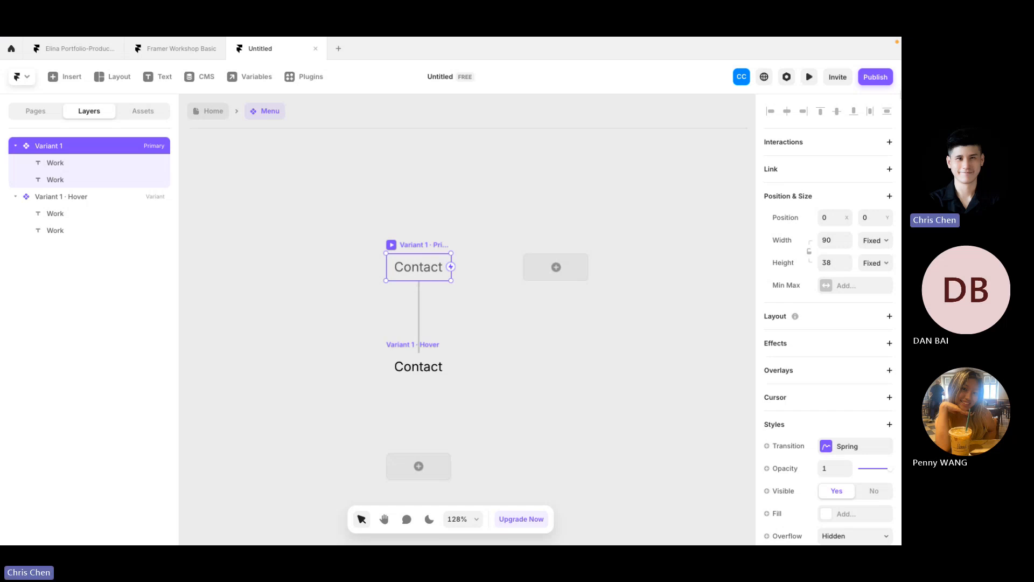
click(651, 335)
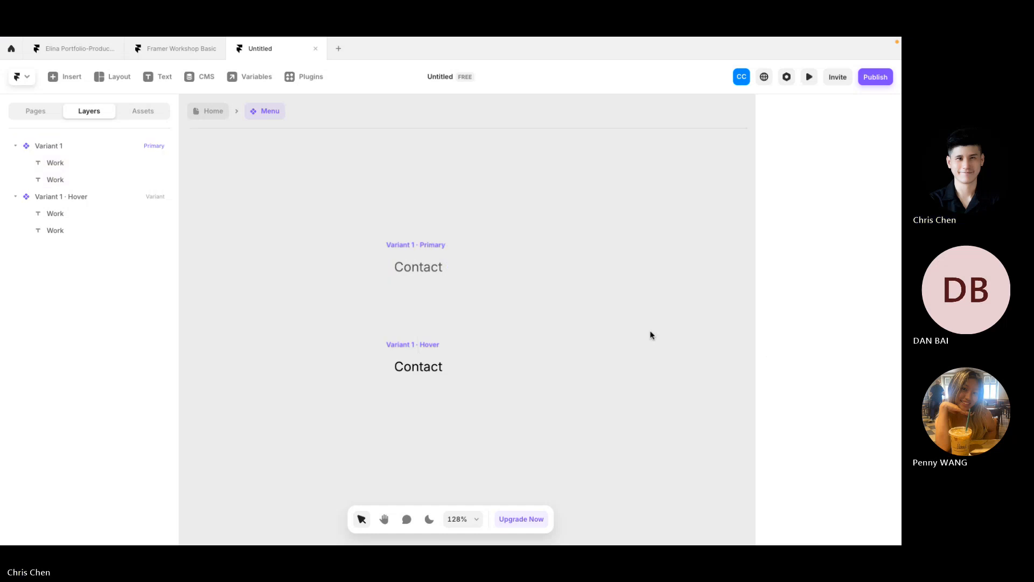
click(412, 243)
key(ctrl+p)
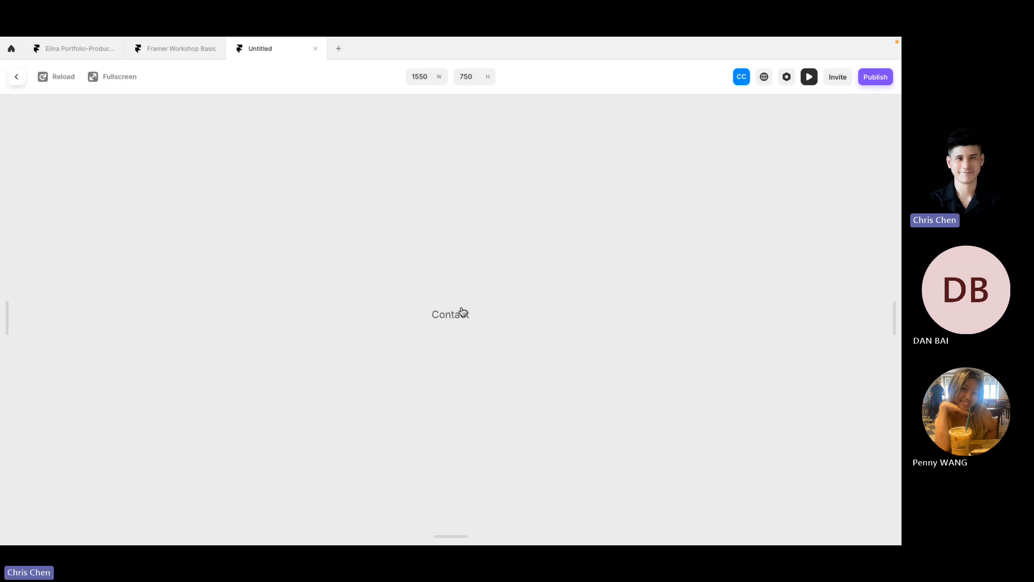
click(19, 78)
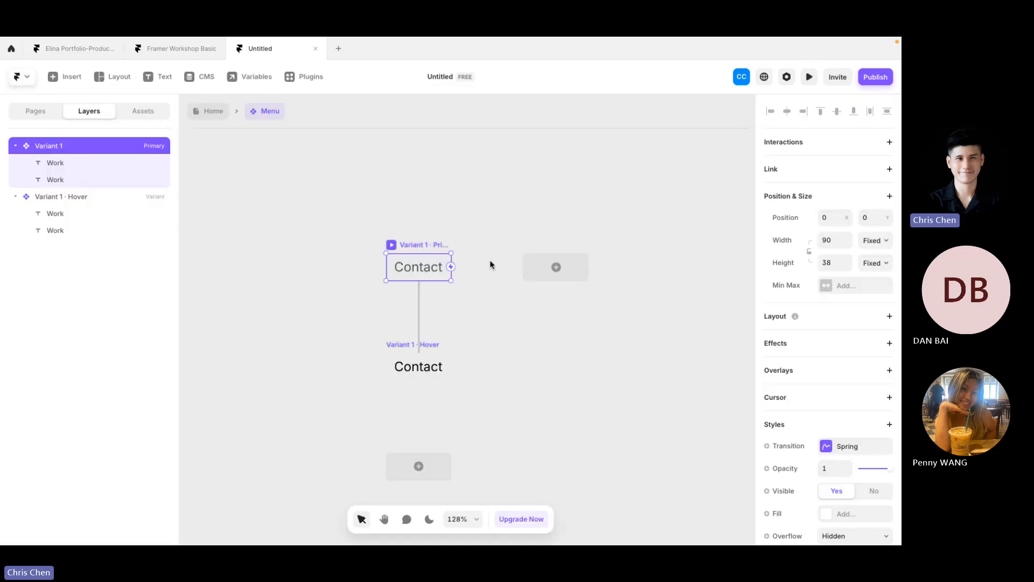
click(153, 49)
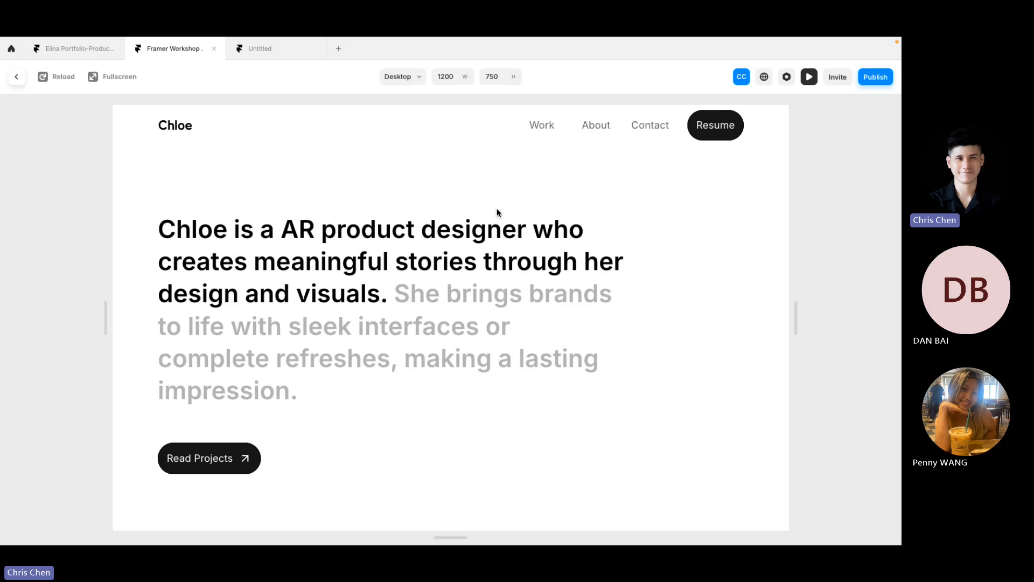
click(270, 51)
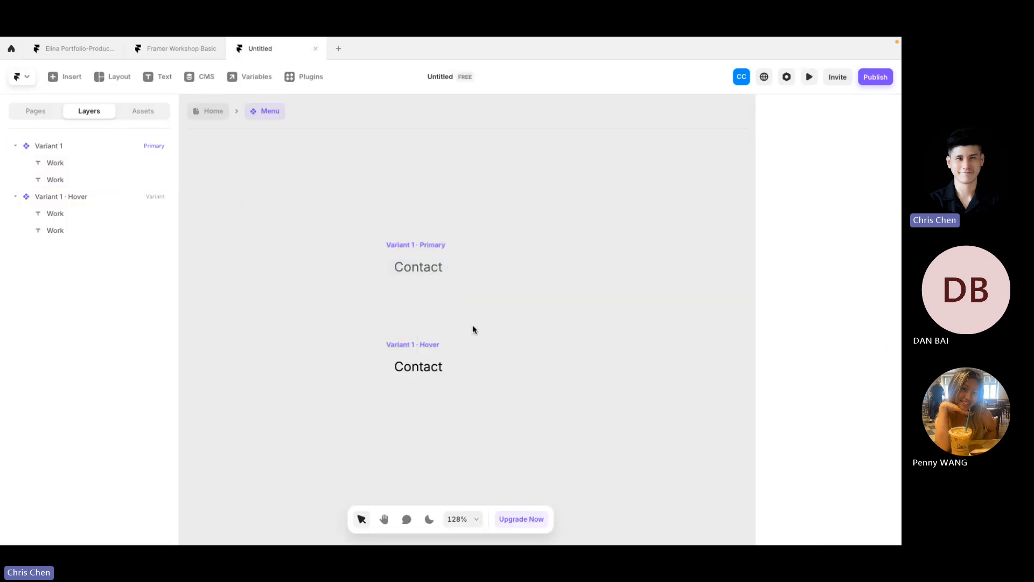
click(379, 257)
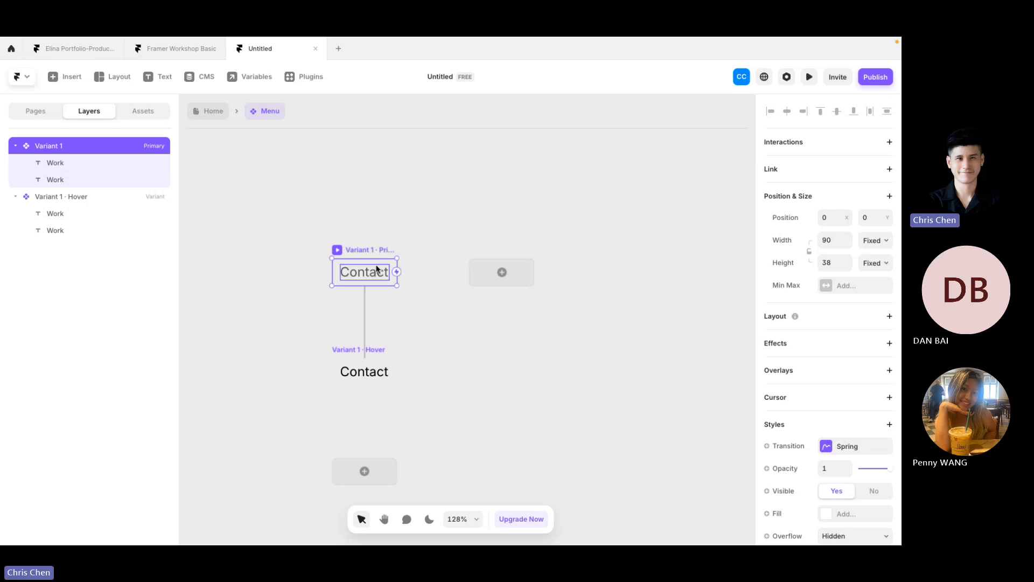
click(59, 165)
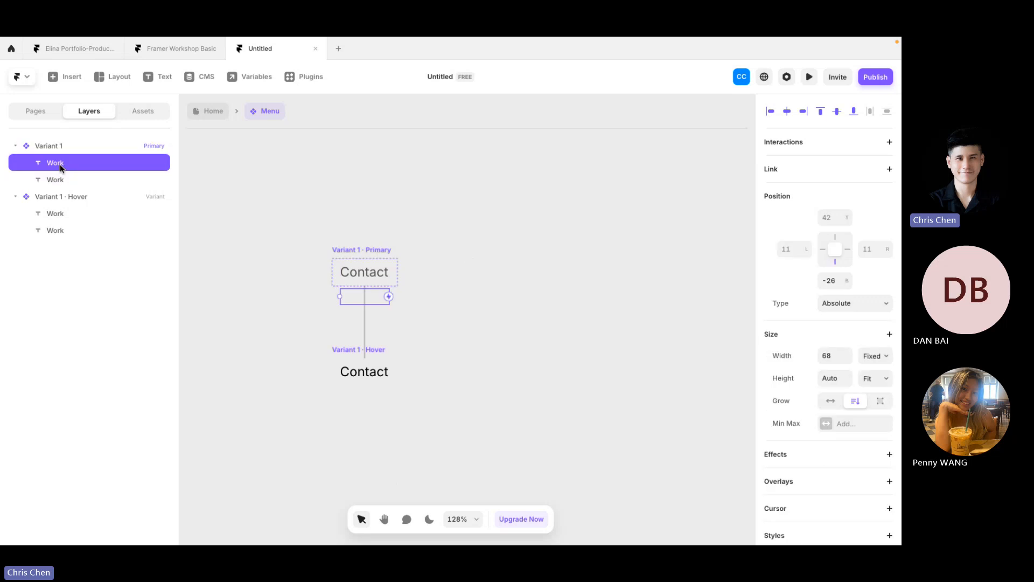
Step: Rename both Work text layers to Name
double_click(60, 164)
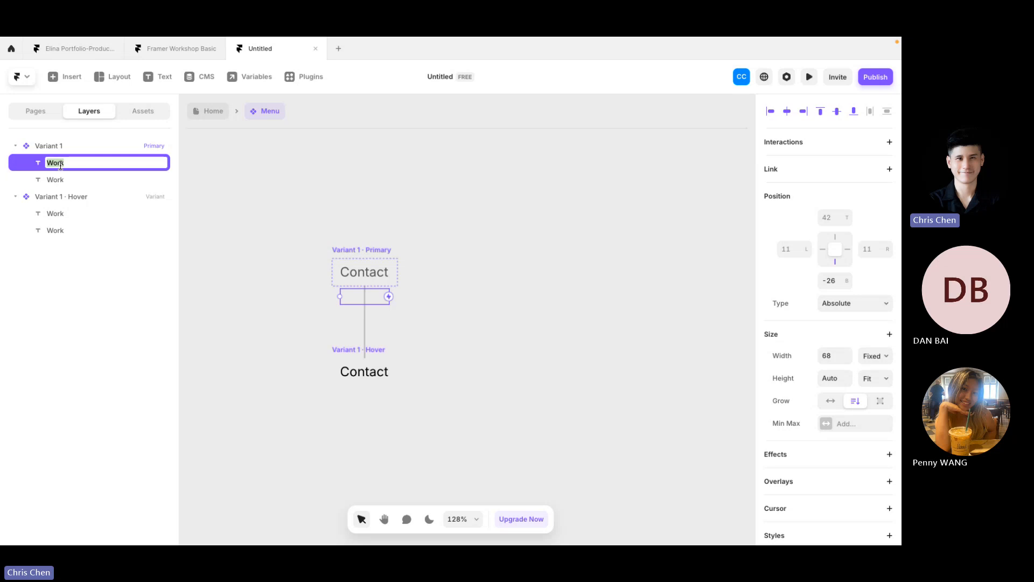
text(Name)
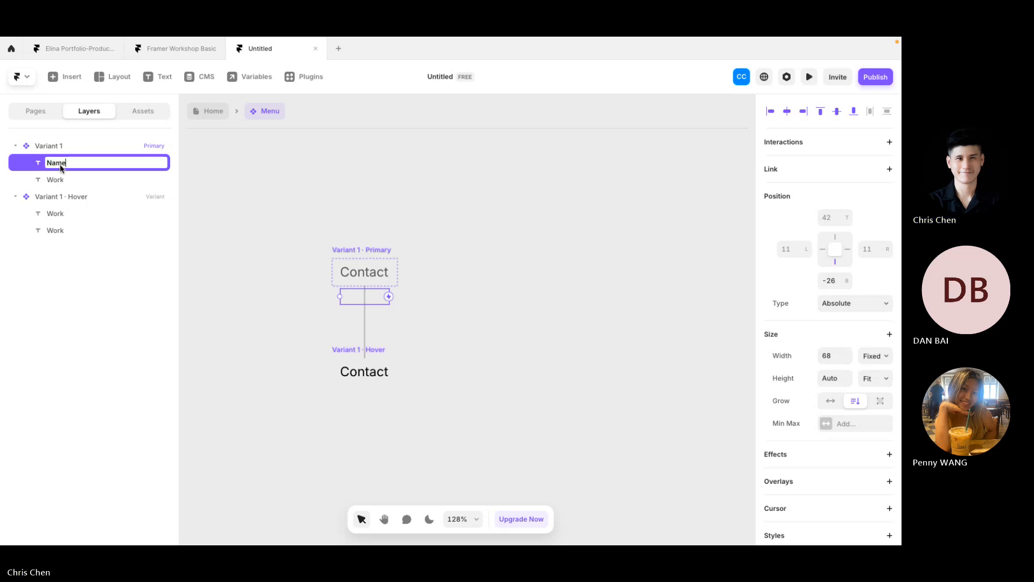
key(Return)
double_click(54, 179)
text(Na)
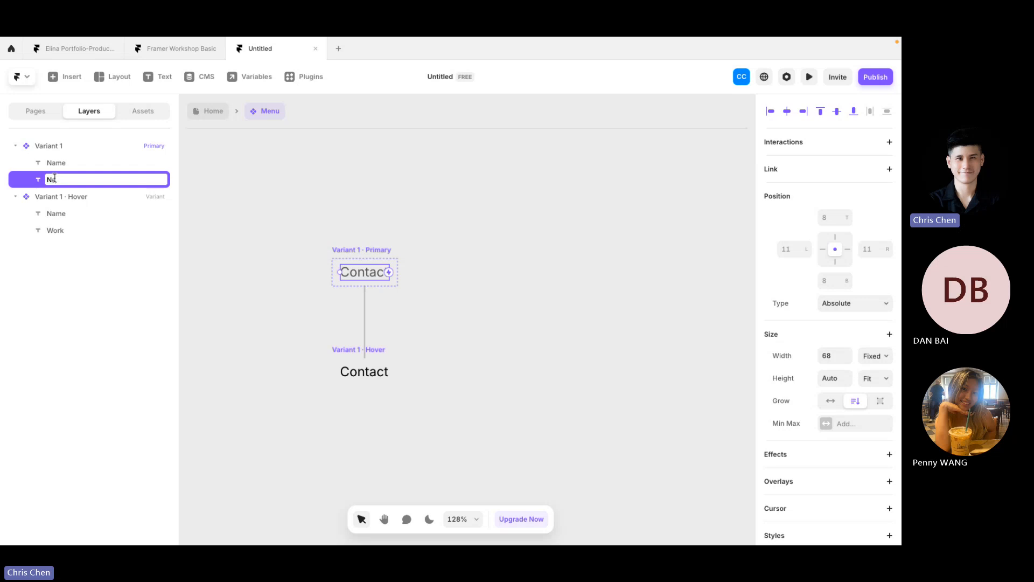
text(me)
key(Return)
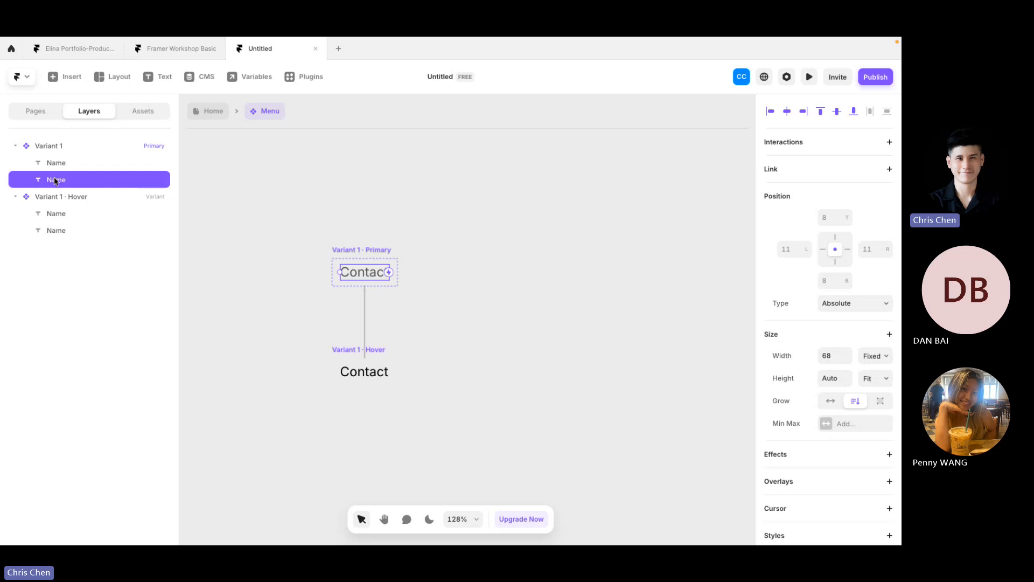
Step: Rename the Variant 1 component to Menu
double_click(54, 147)
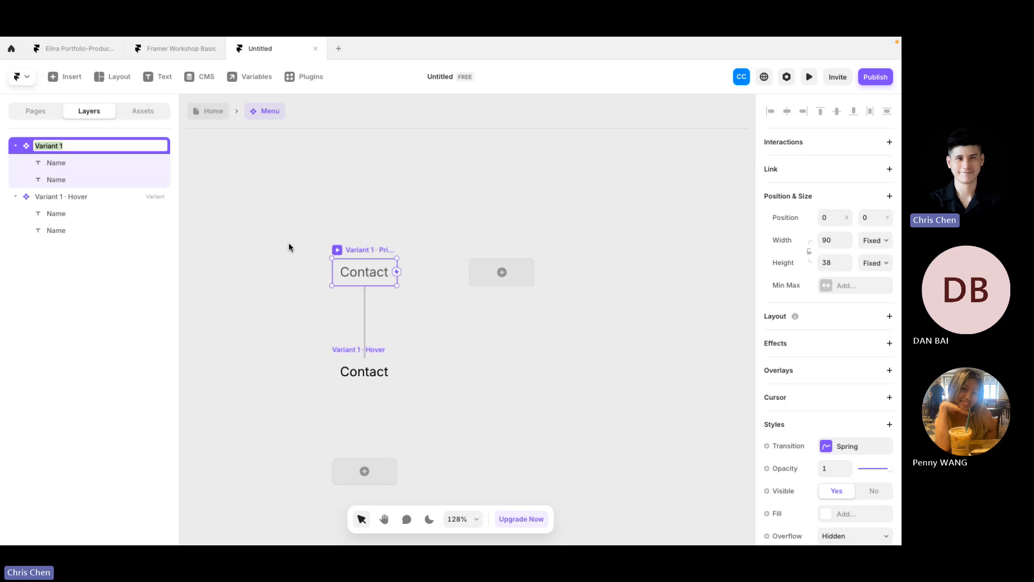
text(M)
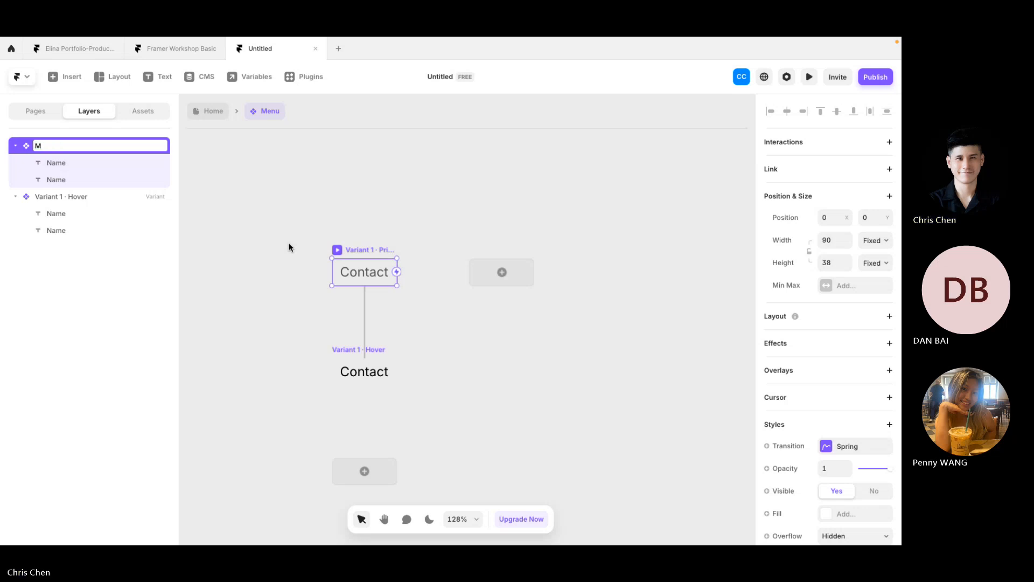
text(enu)
key(Return)
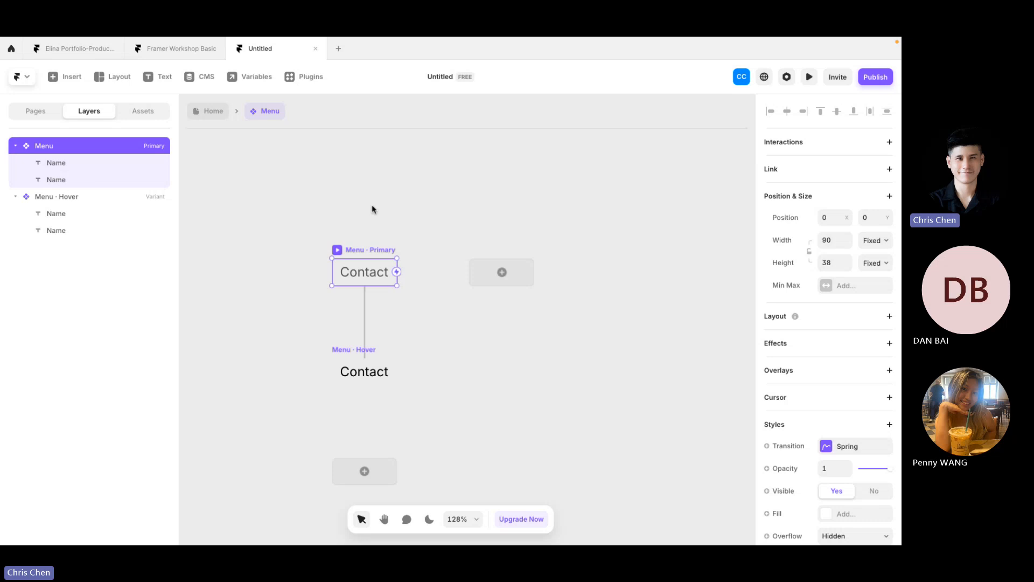
click(433, 233)
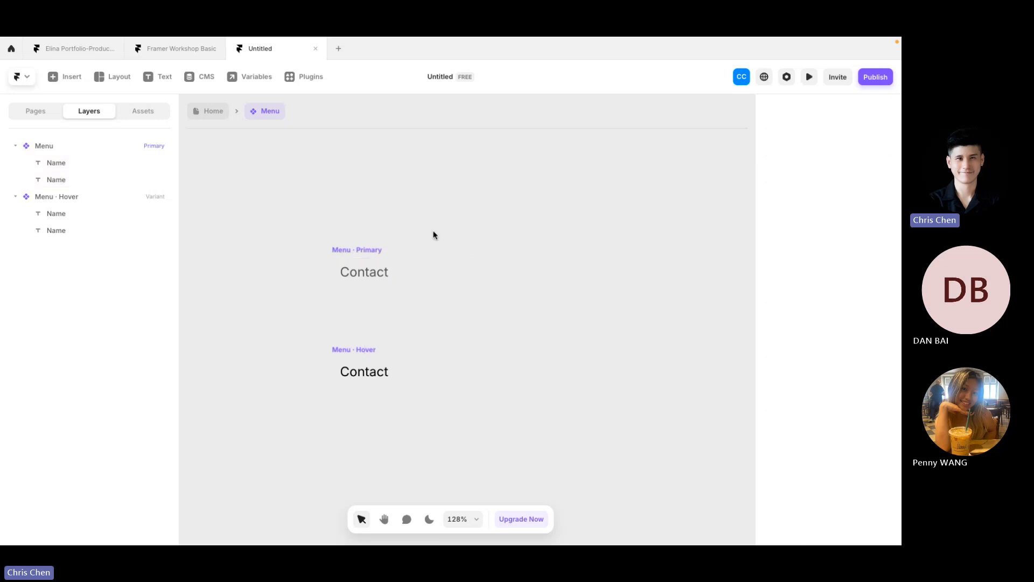
click(346, 276)
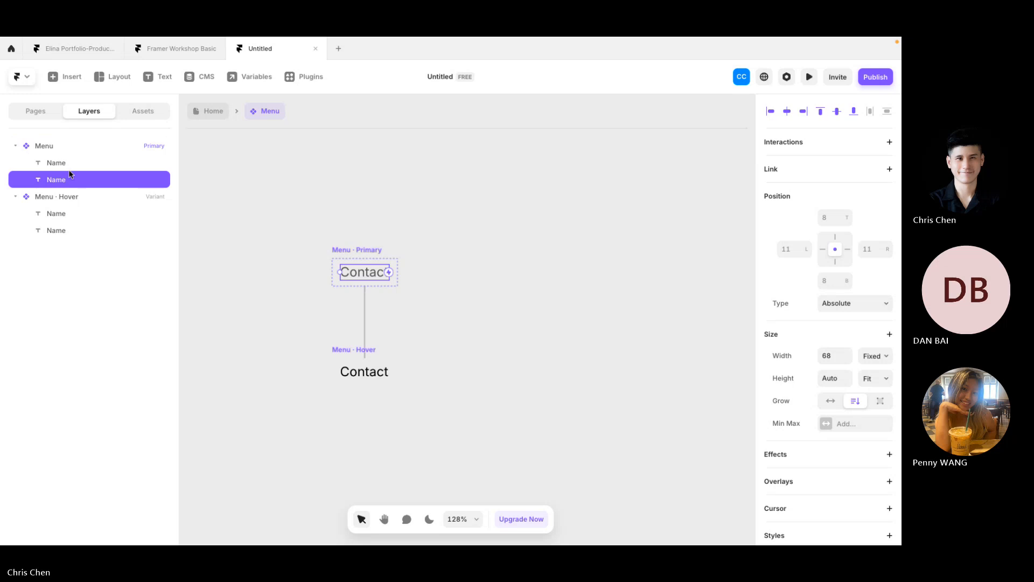
drag(70, 174, 63, 165)
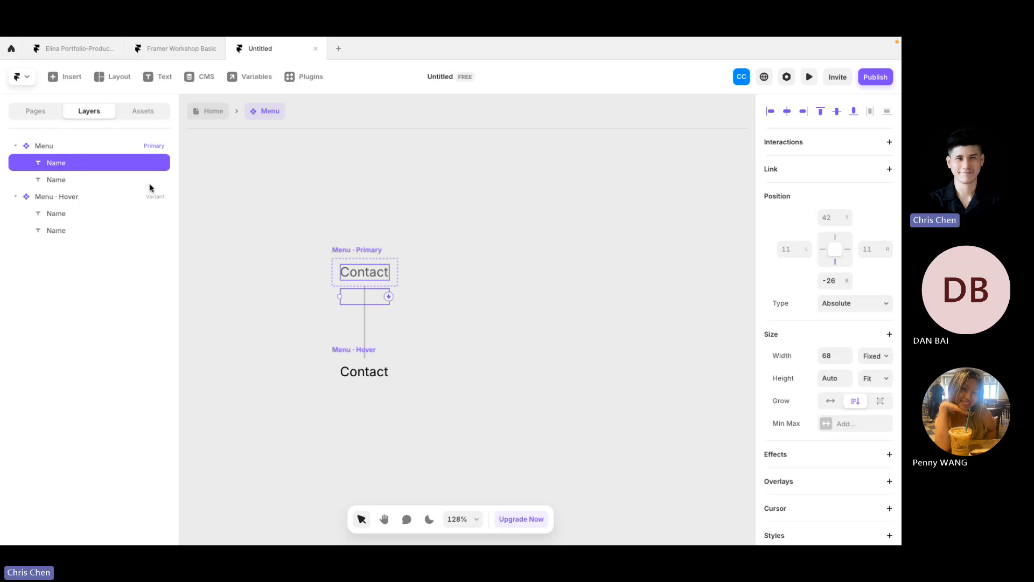
scroll(843, 327, down, 1)
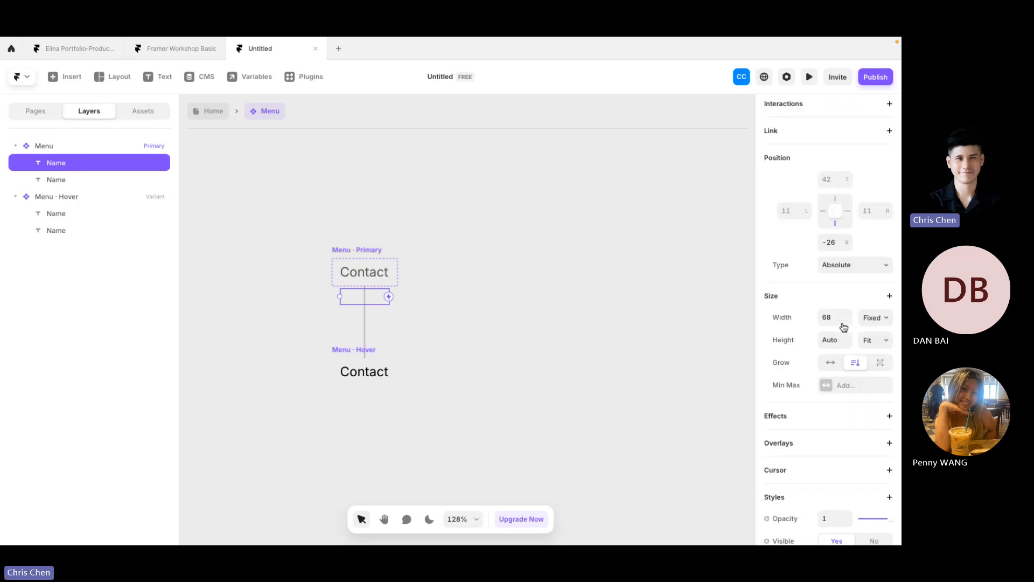
scroll(844, 327, down, 4)
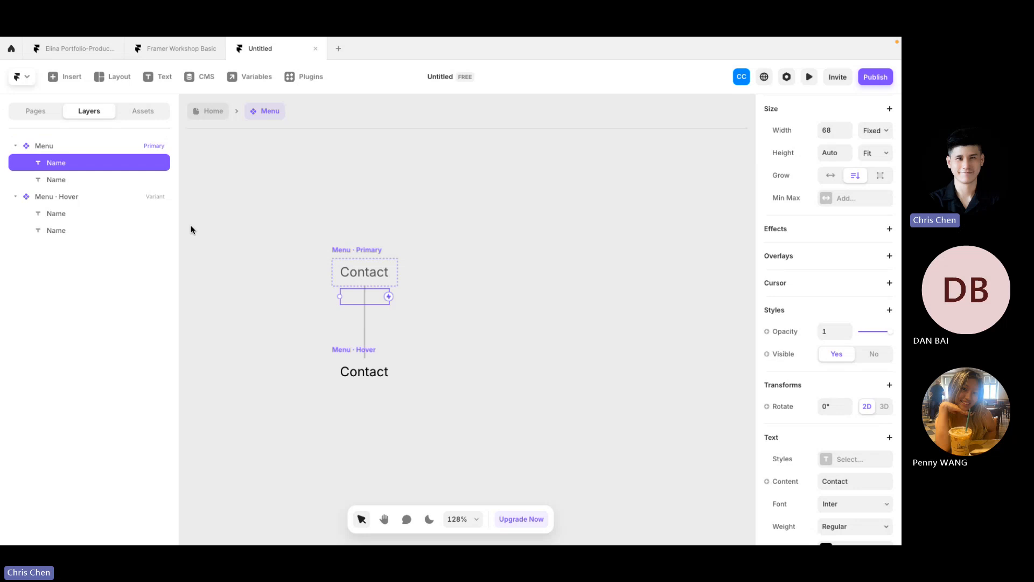
click(86, 180)
scroll(888, 364, down, 2)
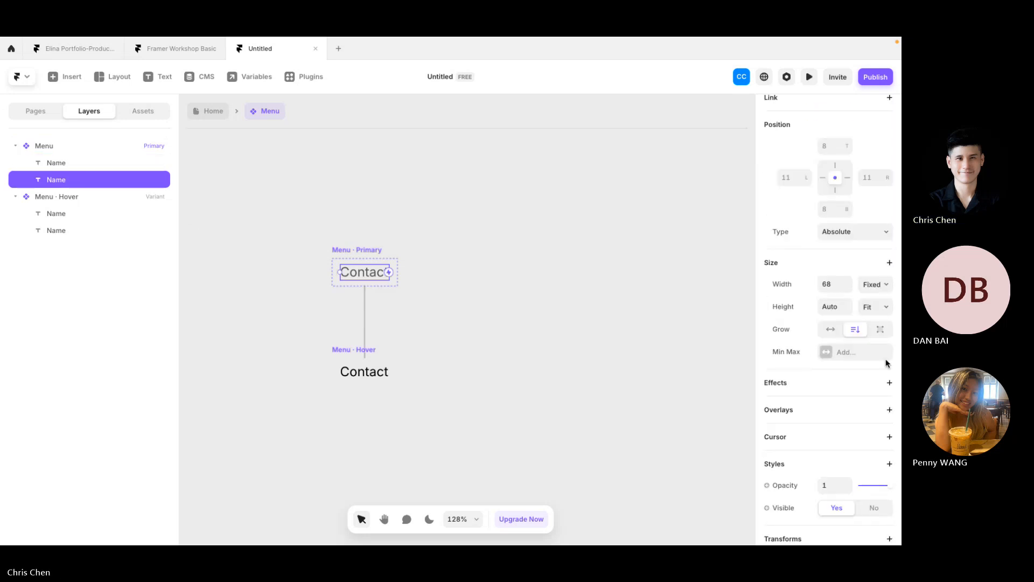
scroll(887, 363, down, 7)
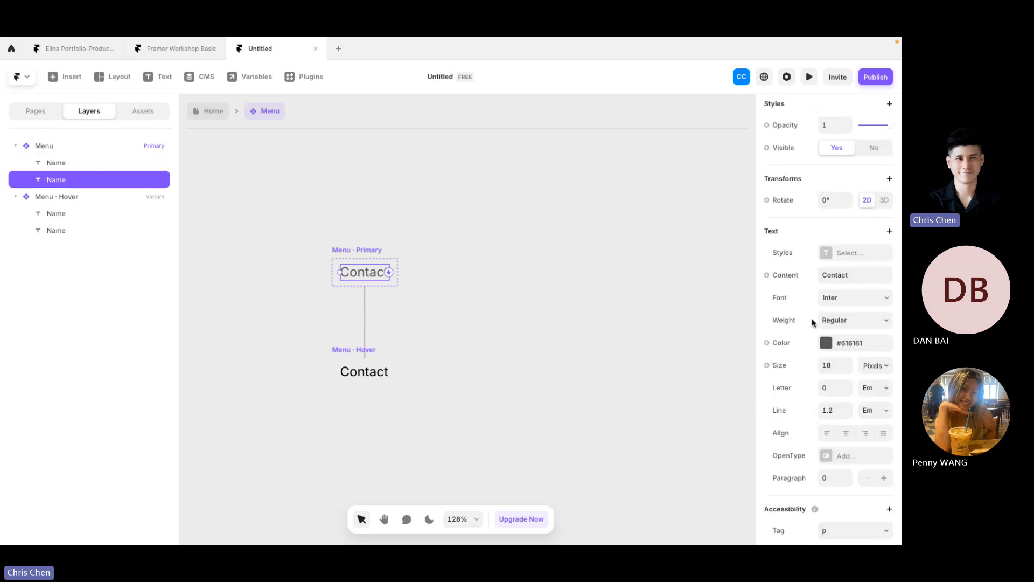
scroll(813, 322, down, 2)
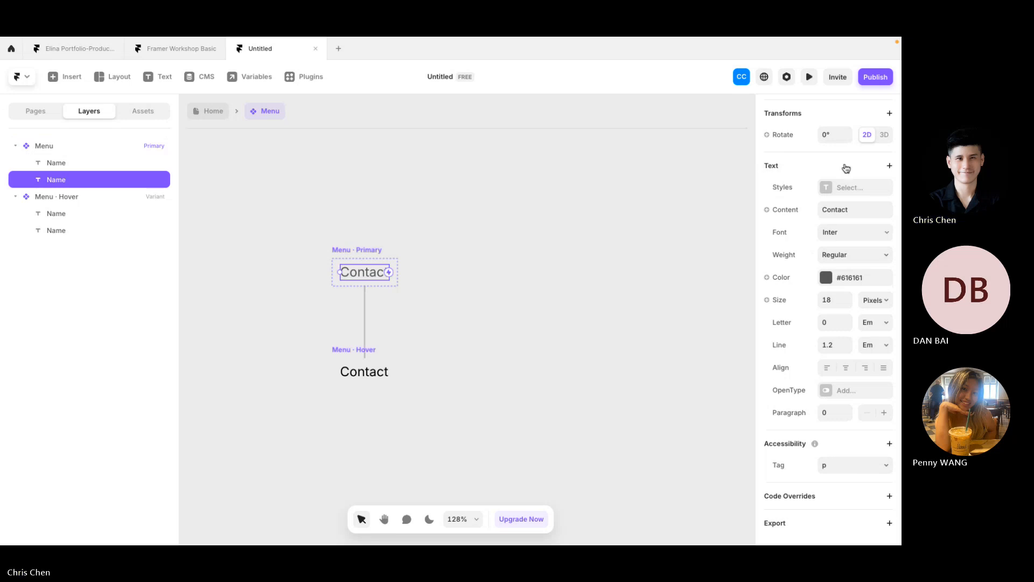
Step: Bind the Contact text's content to a new plain-text Title variable with default Name
click(784, 215)
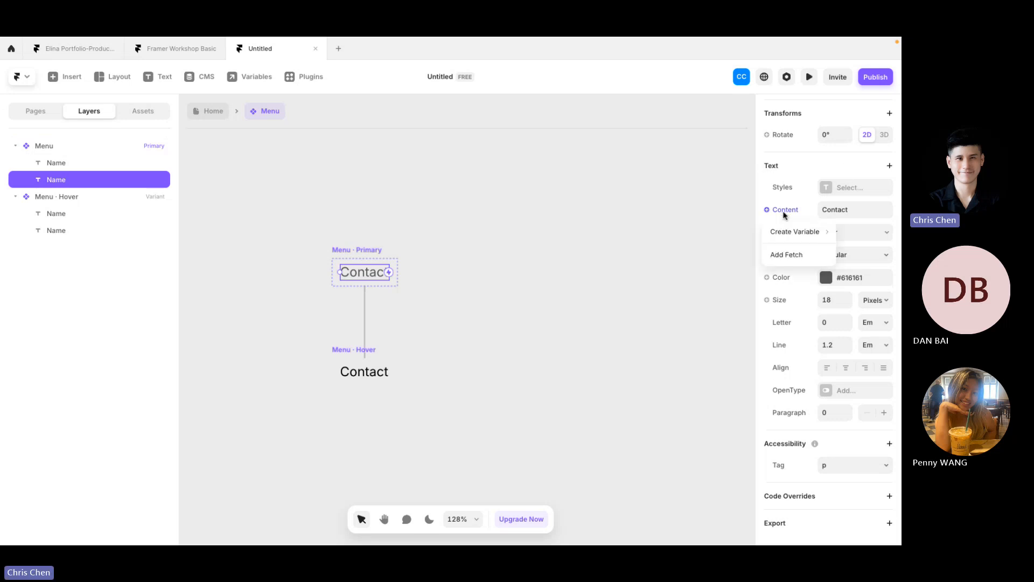
mouse_move(785, 235)
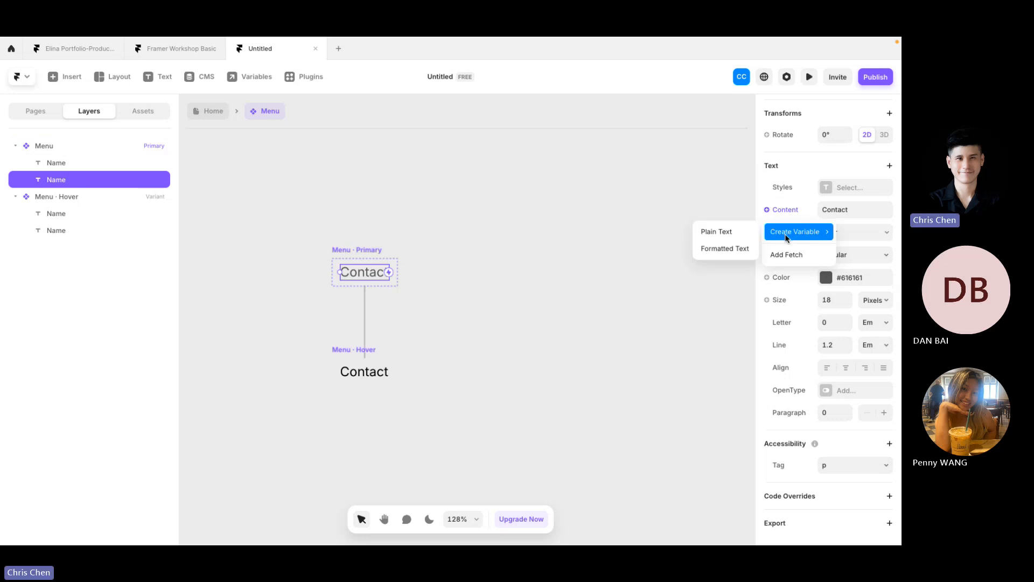
click(739, 233)
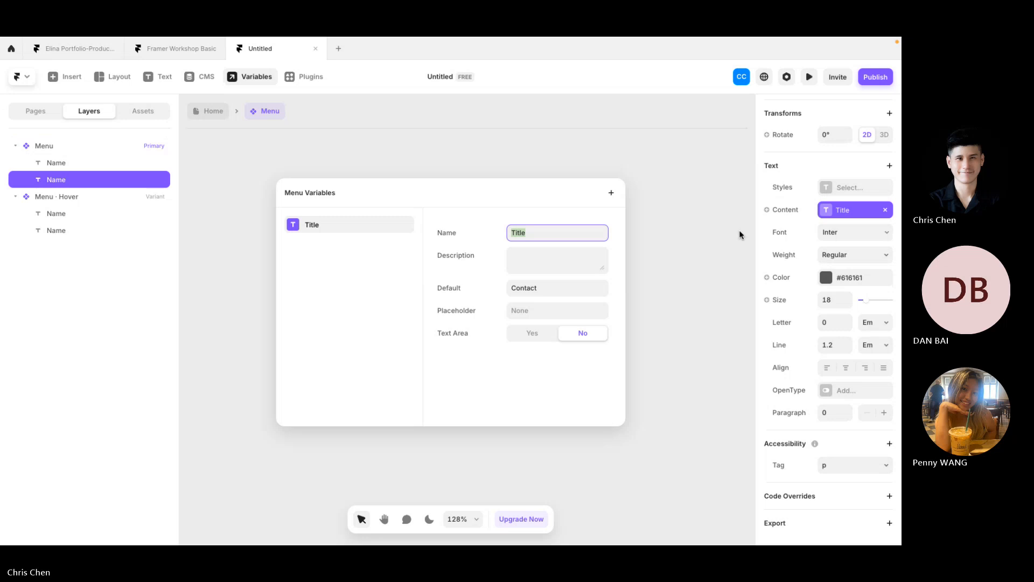
click(542, 288)
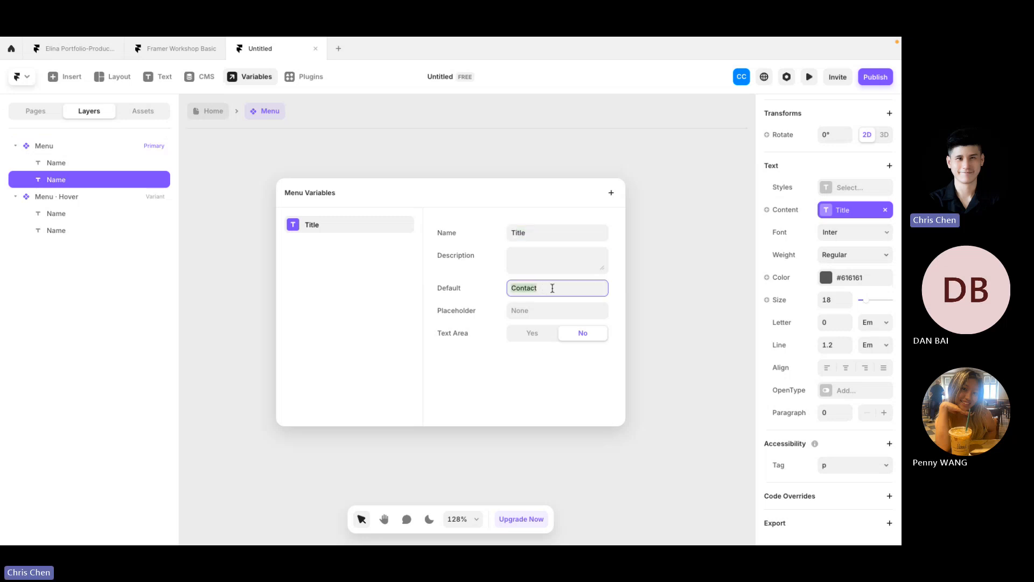
text(Name)
Step: Close the Menu Variables dialog and select the hover variant's Contact text layer
click(657, 272)
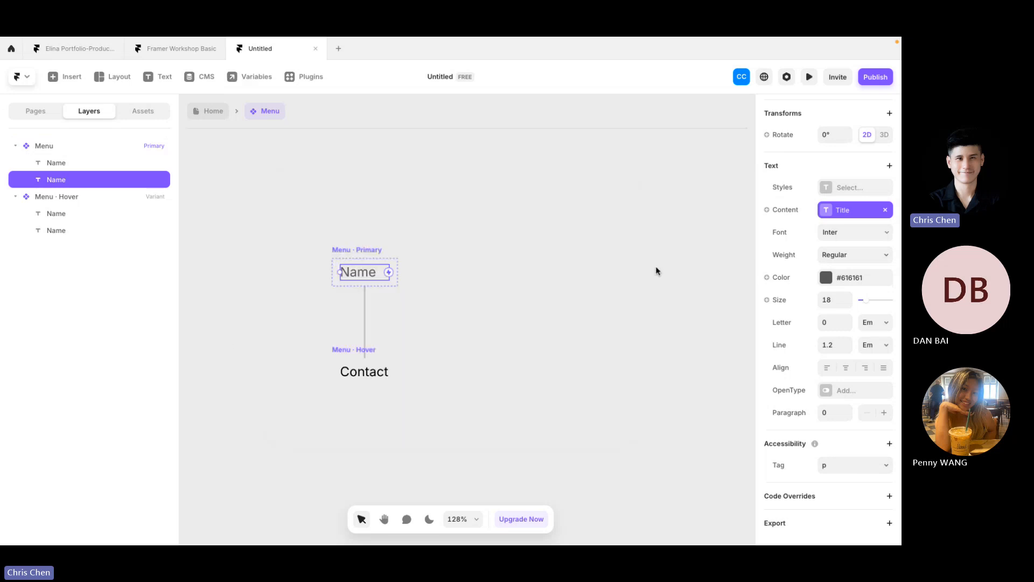
click(469, 272)
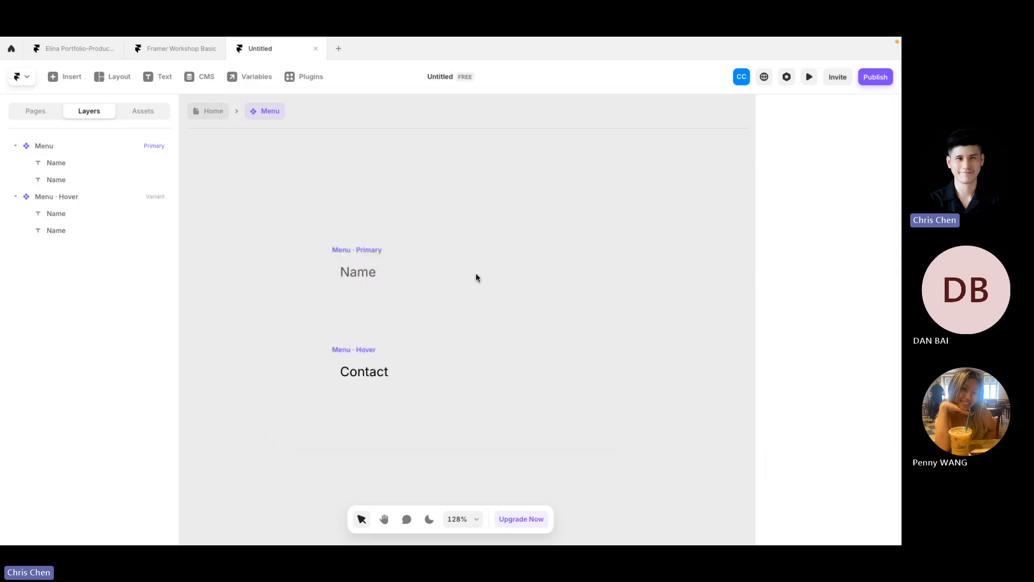
click(350, 272)
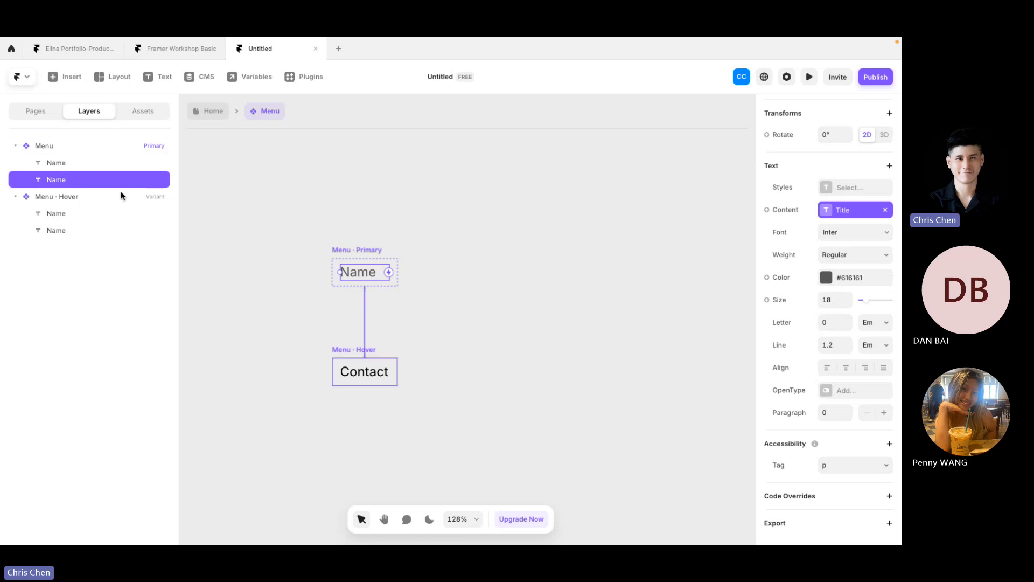
click(86, 162)
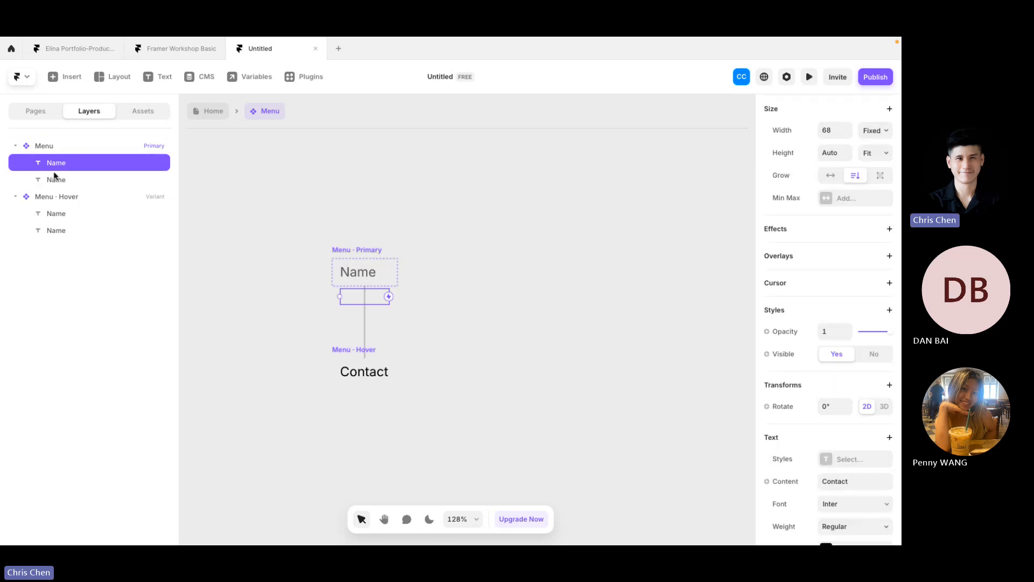
click(358, 375)
click(55, 178)
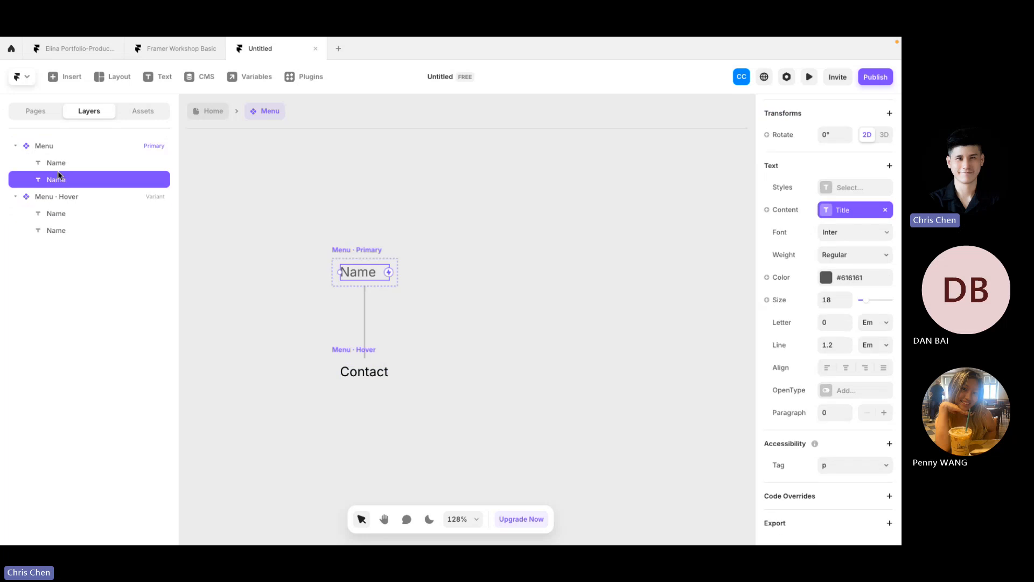
click(59, 164)
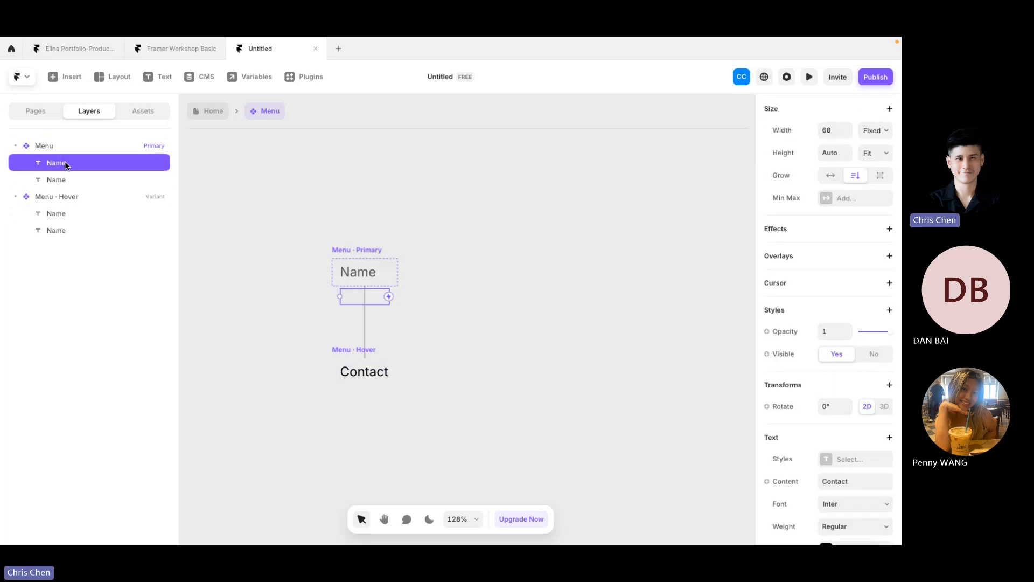
scroll(832, 396, down, 5)
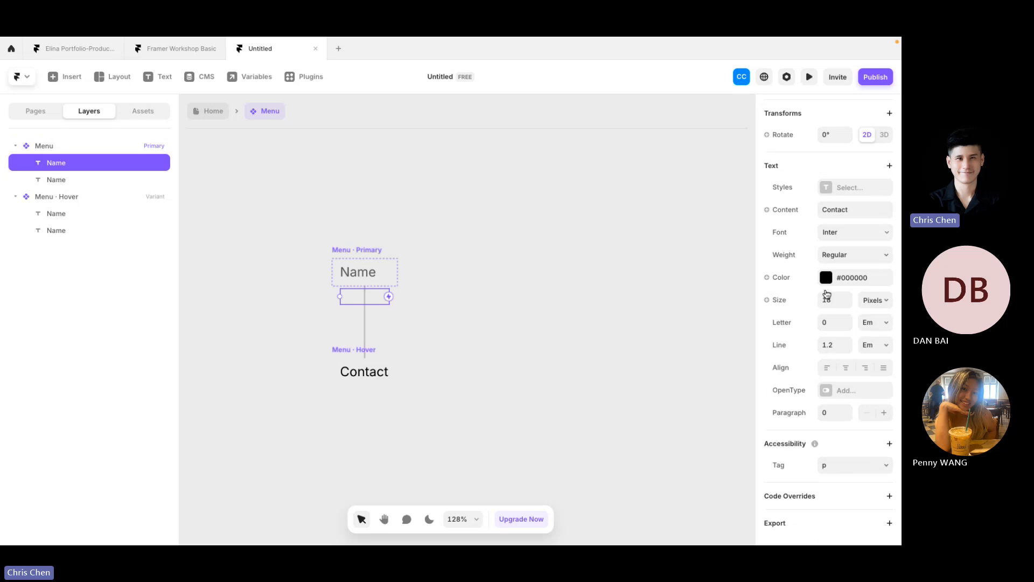
Step: Bind the hover text to a new plain-text Title 2 variable defaulting to Name
click(785, 210)
mouse_move(792, 232)
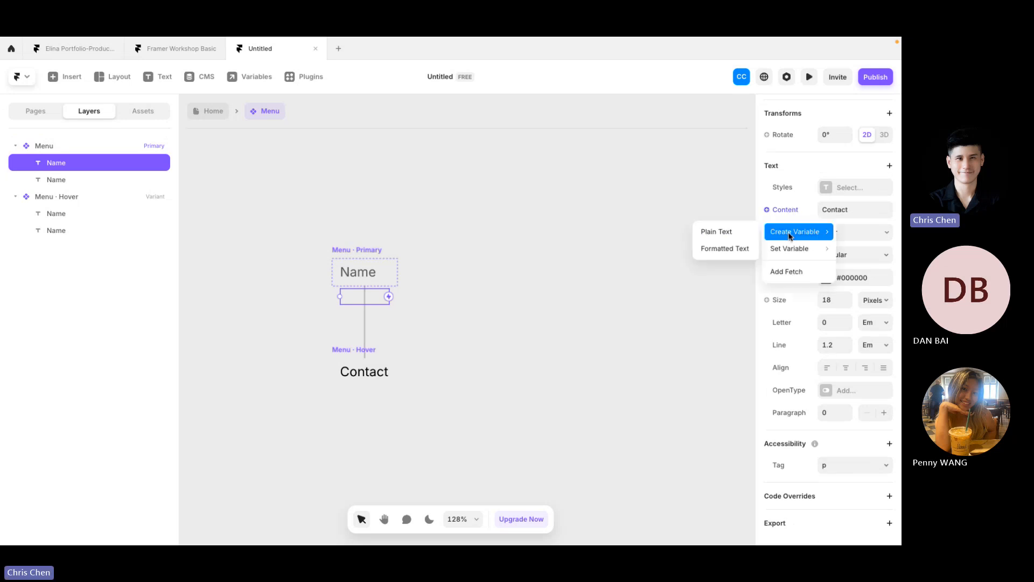
click(728, 234)
click(558, 288)
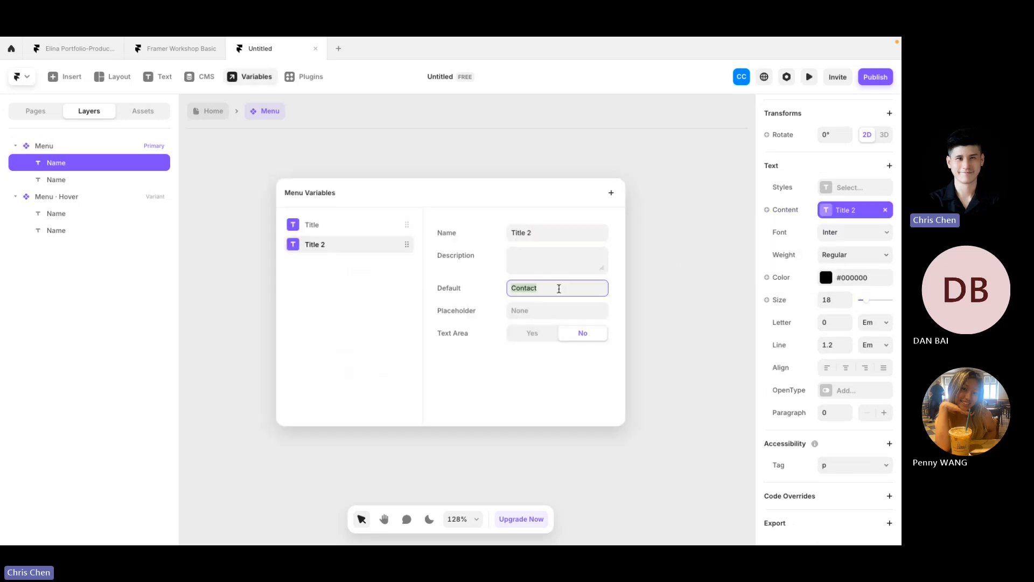
text(Name)
click(691, 238)
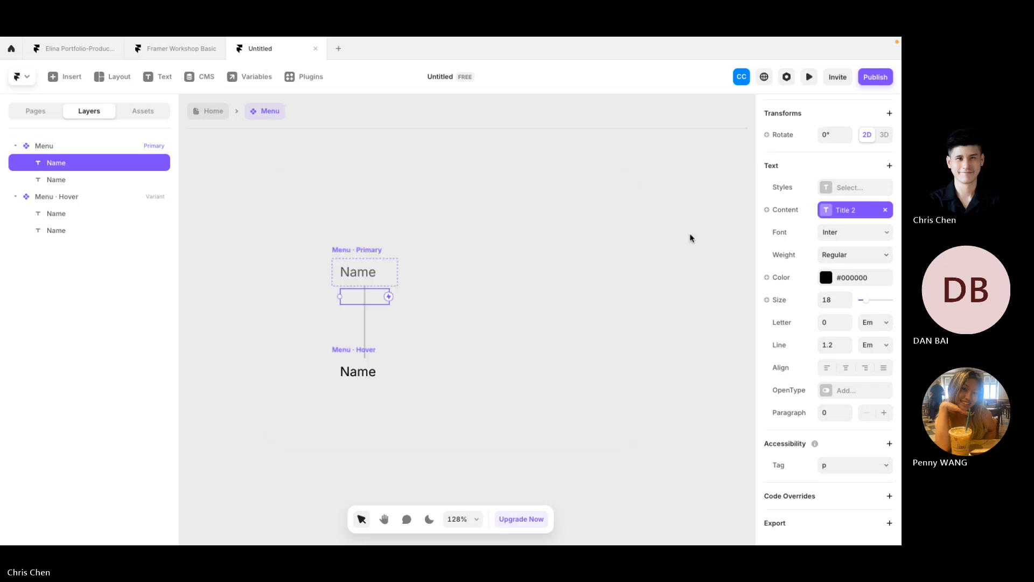
click(691, 238)
click(357, 251)
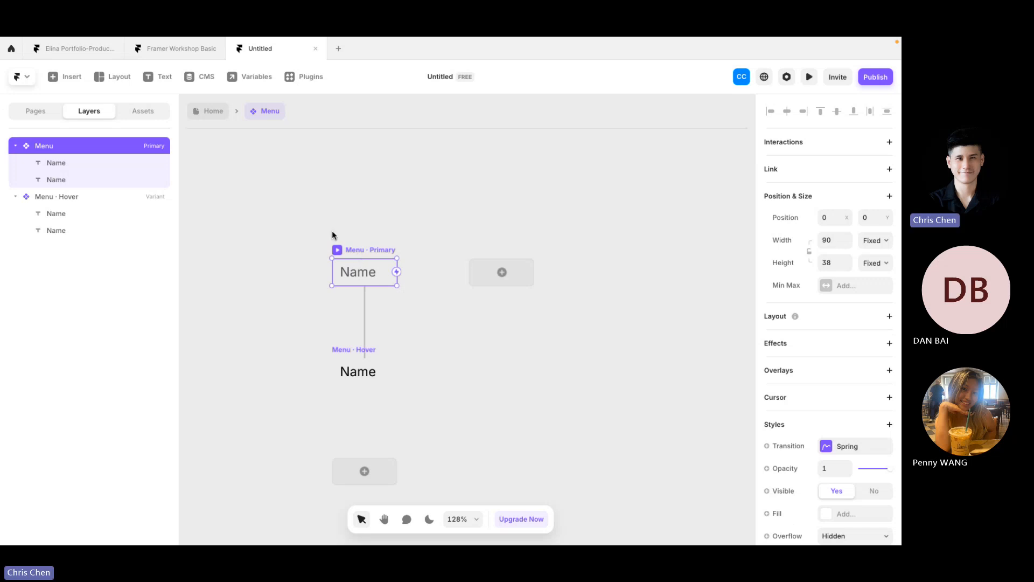
Step: On the Home page, drag a Menu component instance from Assets into the nav bar
click(207, 113)
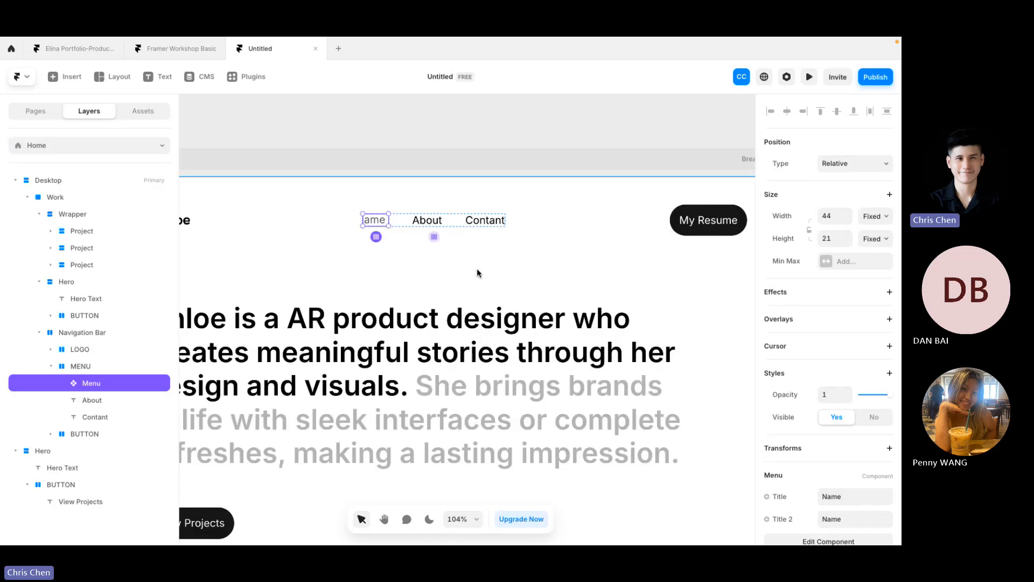
click(477, 268)
click(374, 219)
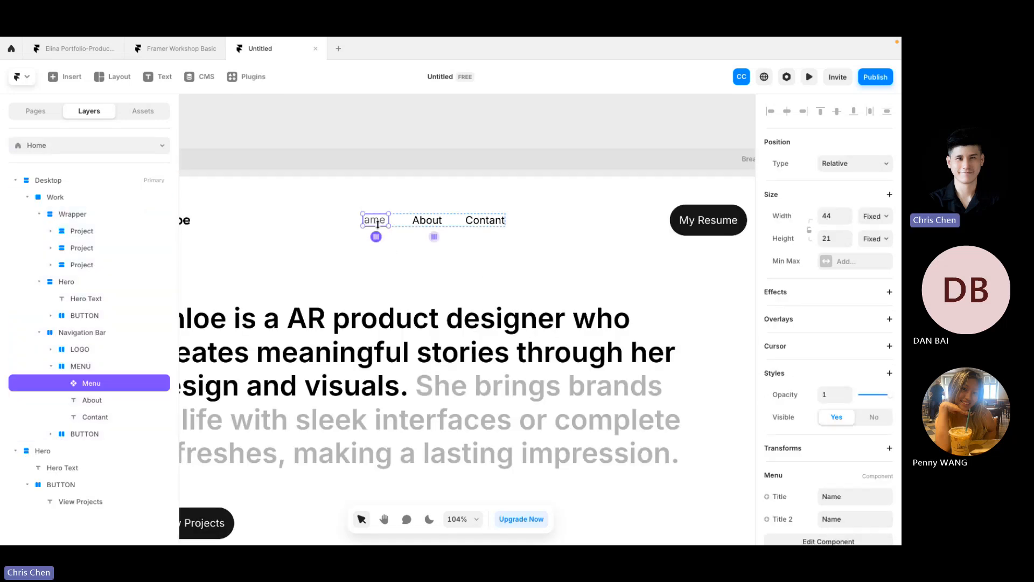
click(137, 111)
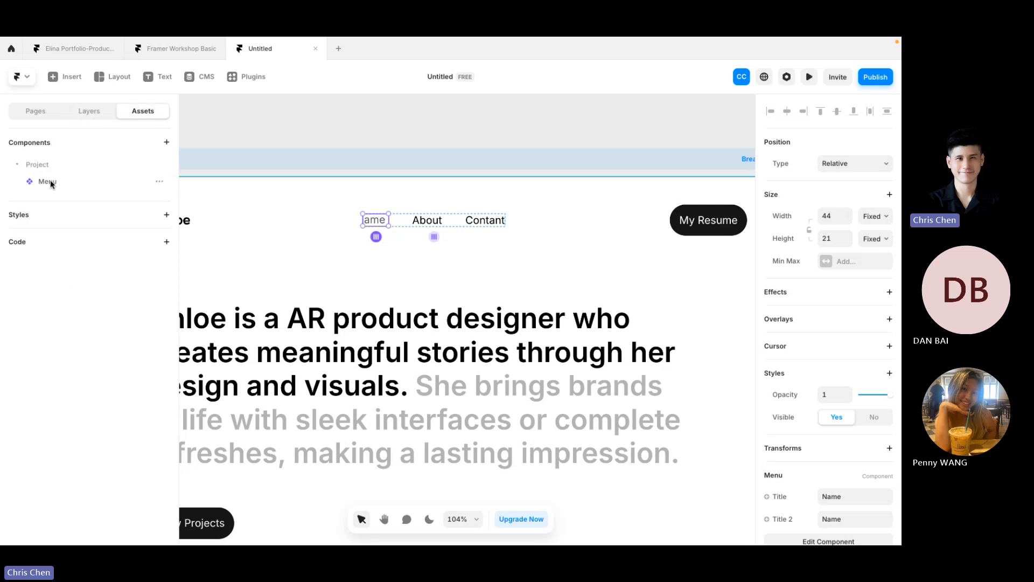
drag(52, 184, 405, 221)
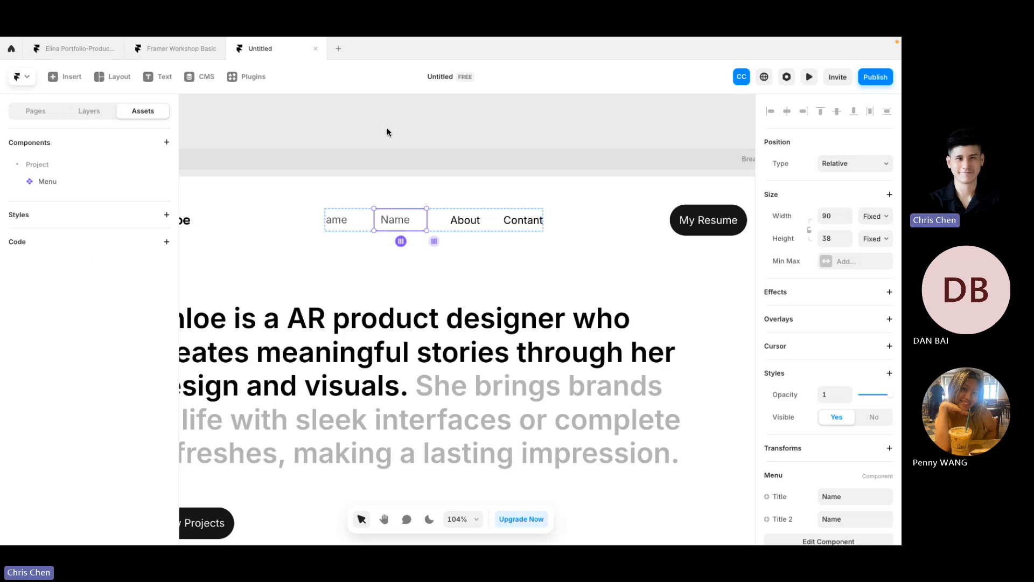
click(339, 126)
click(25, 115)
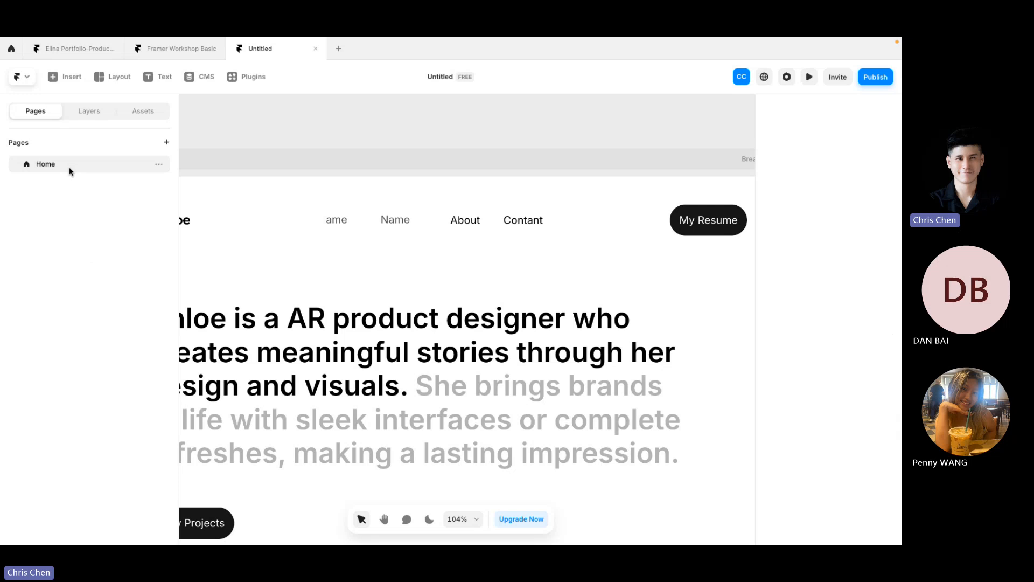
click(102, 112)
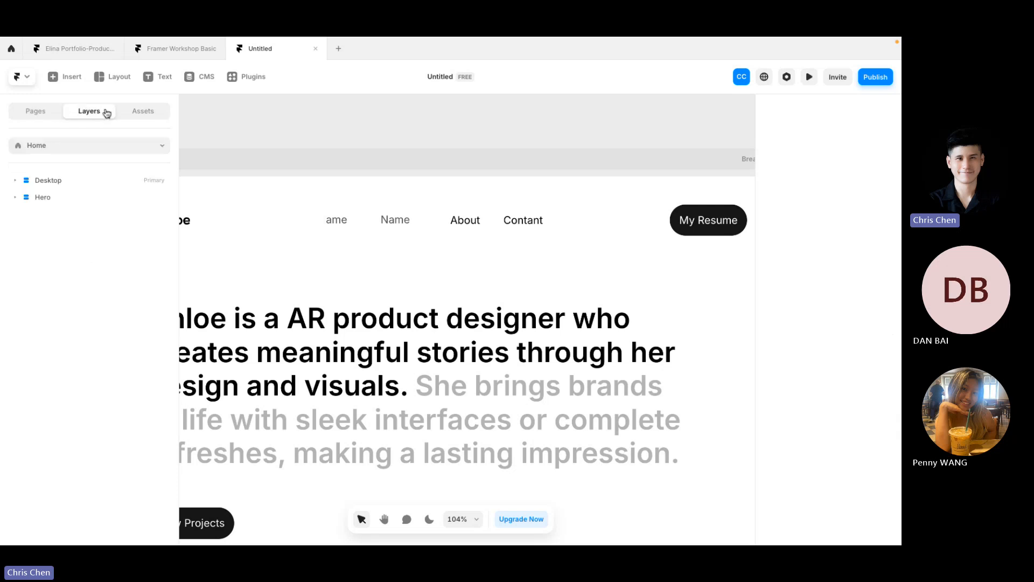
click(125, 113)
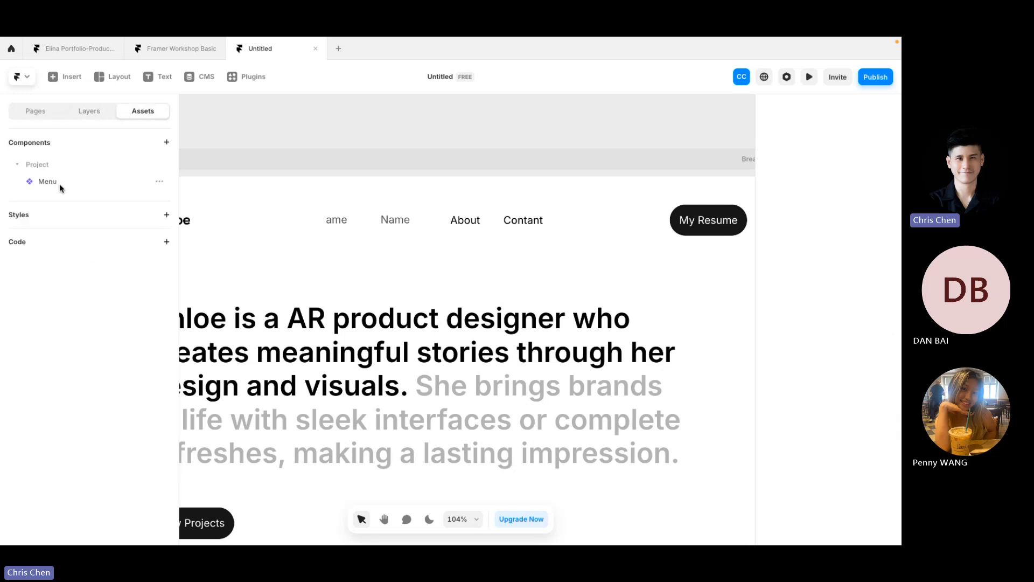
drag(84, 184, 371, 219)
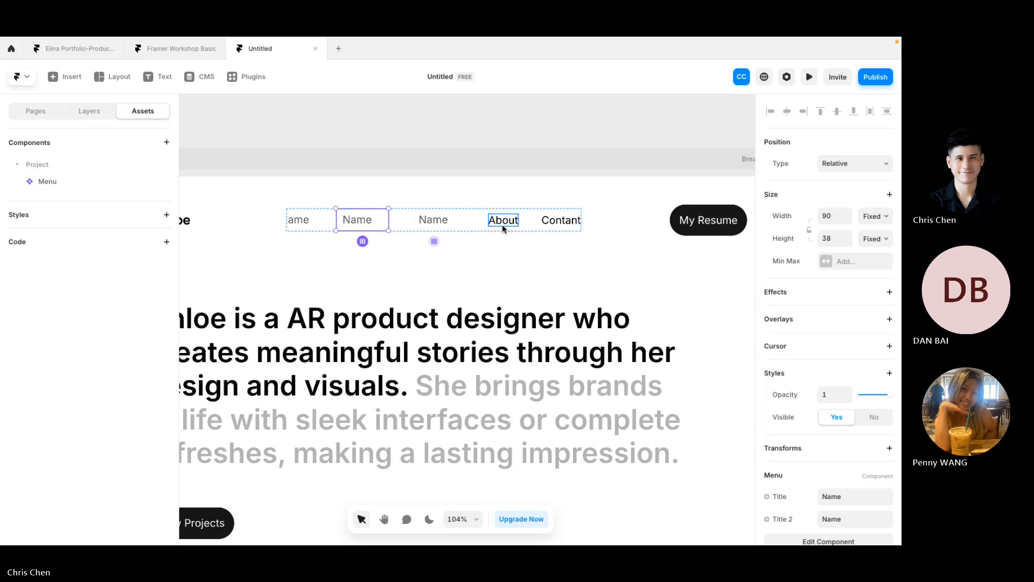
click(301, 222)
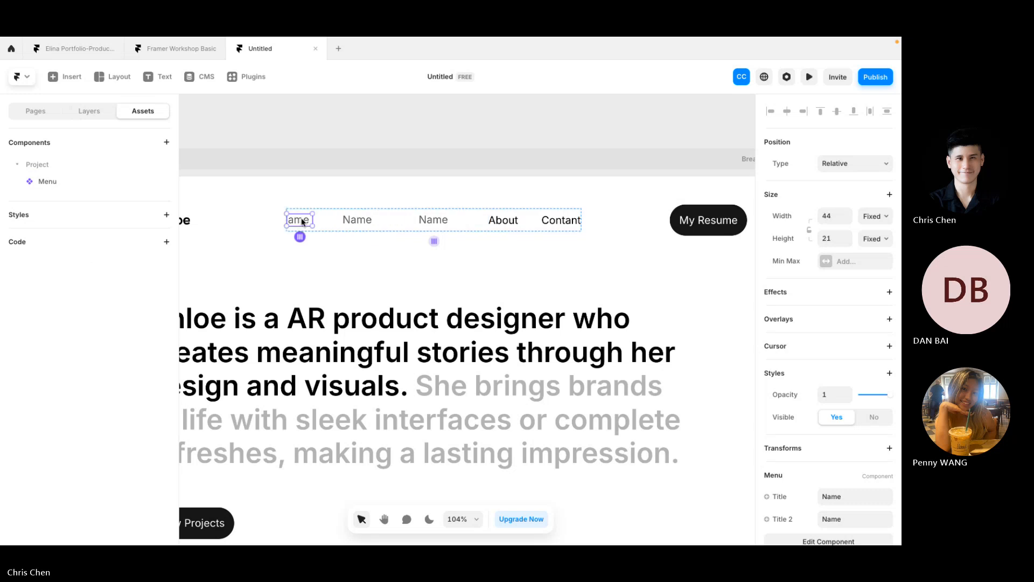
click(360, 221)
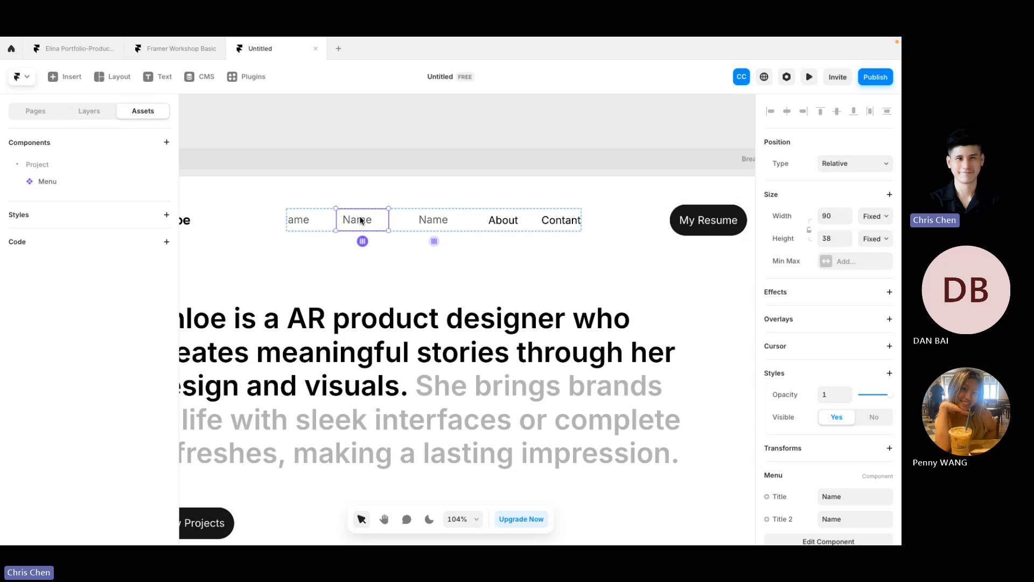
key(Delete)
click(413, 221)
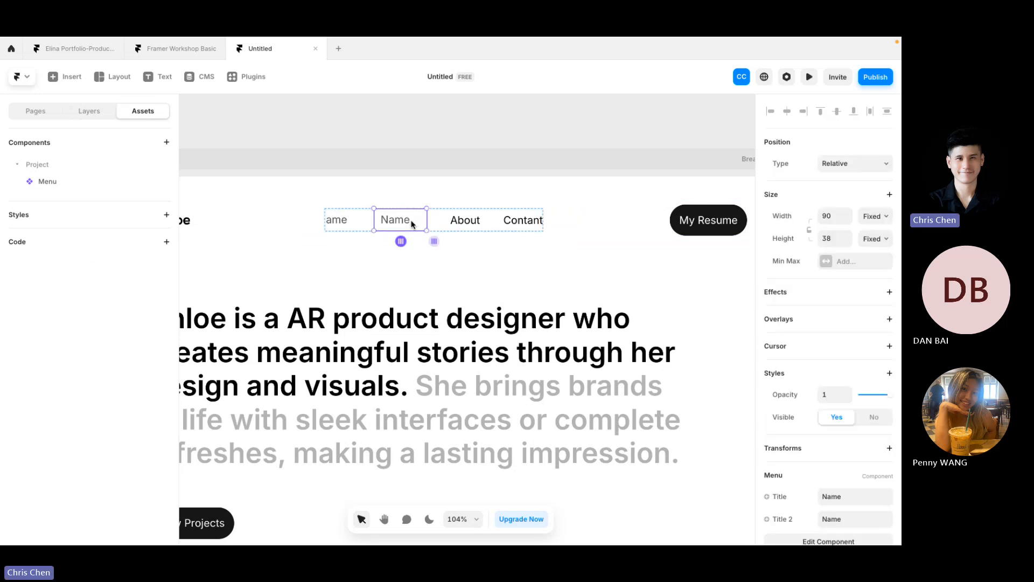
scroll(873, 373, down, 3)
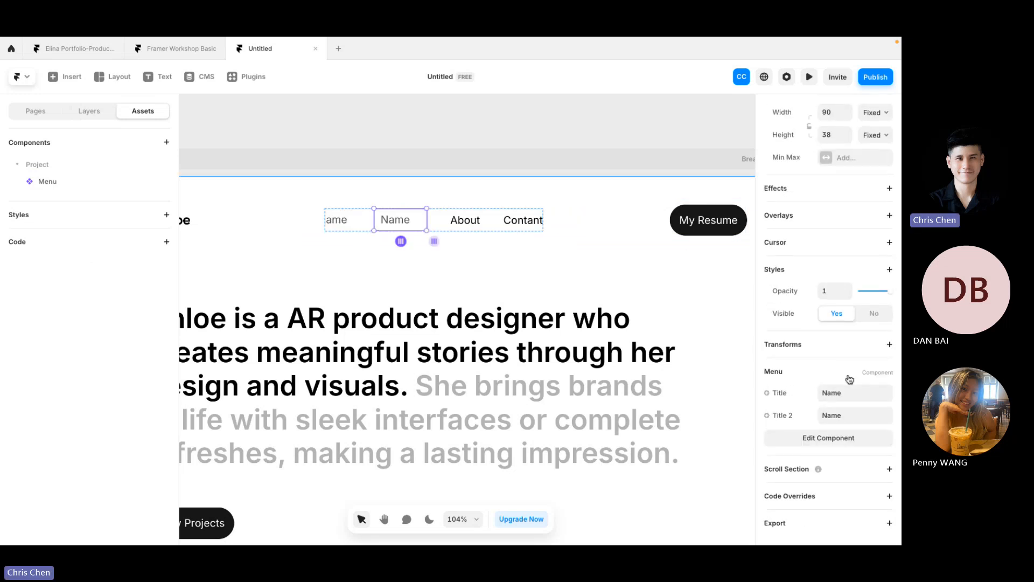
click(855, 393)
Step: Set the Menu instance's Title and Title 2 values to Work
text(C)
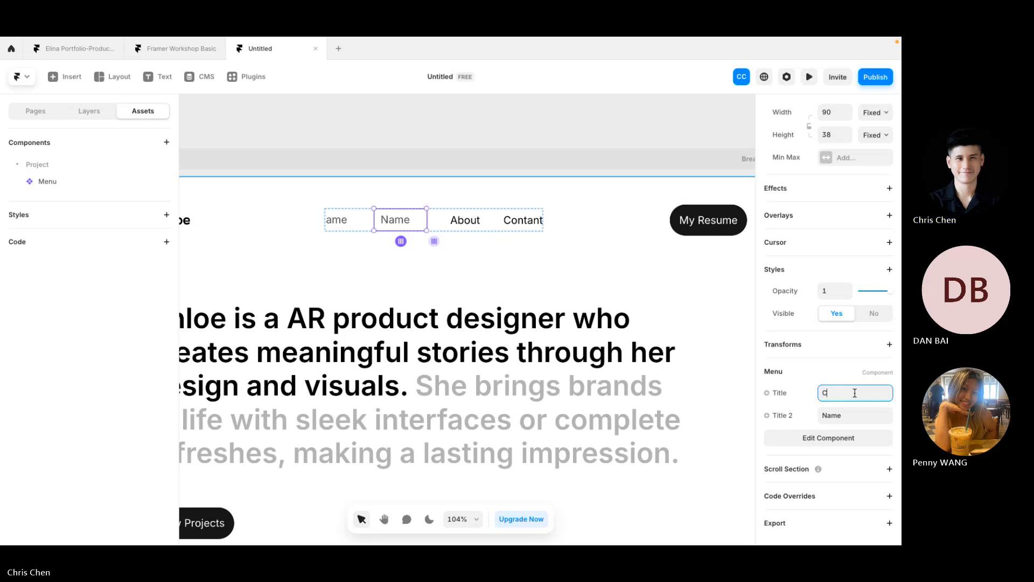
text(ontact)
key(Return)
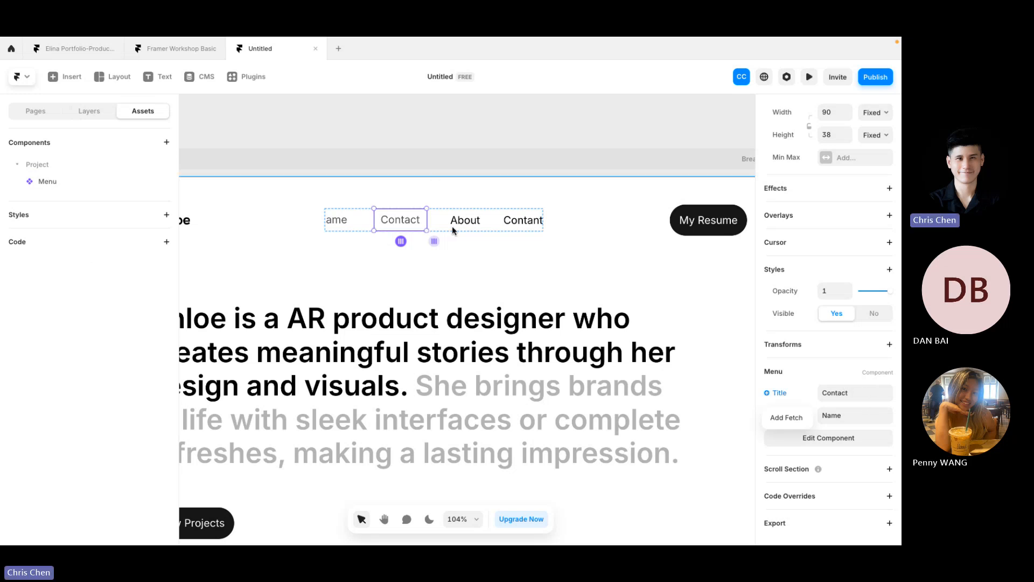
click(867, 393)
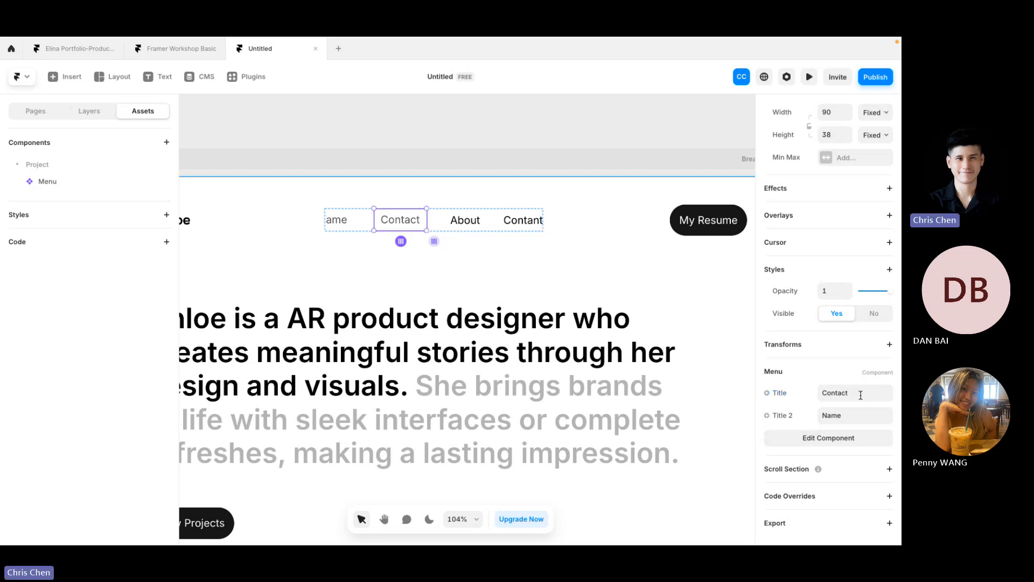
key(BackSpace)
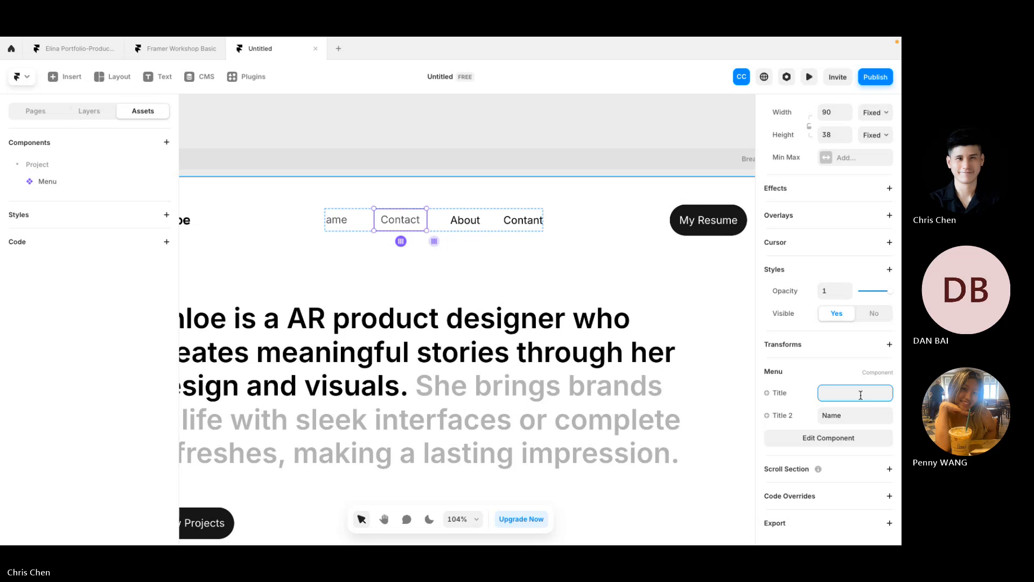
text(Work)
key(Return)
click(861, 421)
text(Work)
key(Return)
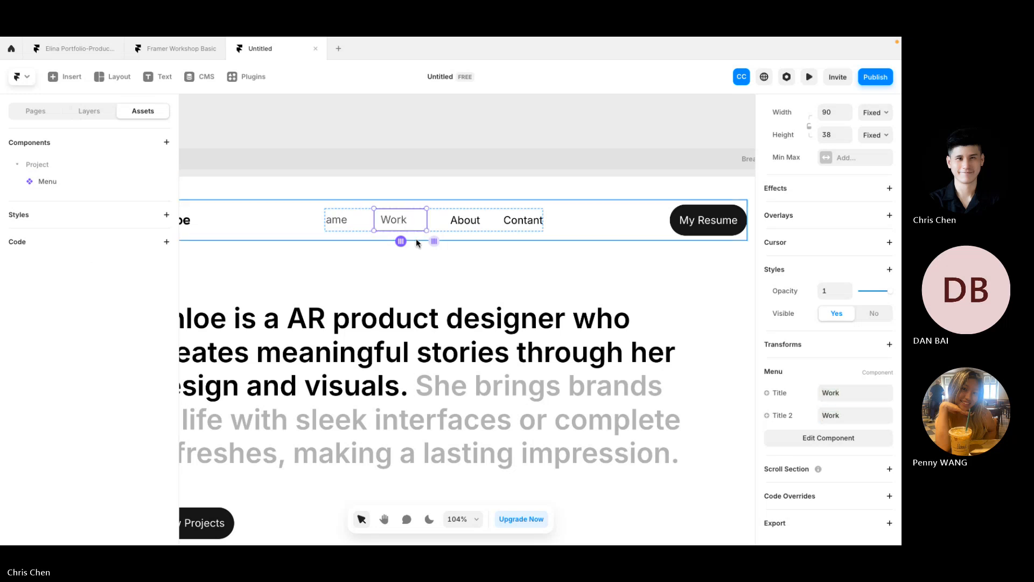
Step: Duplicate the Work item twice and delete the old About and Contant nav items
key(super+d)
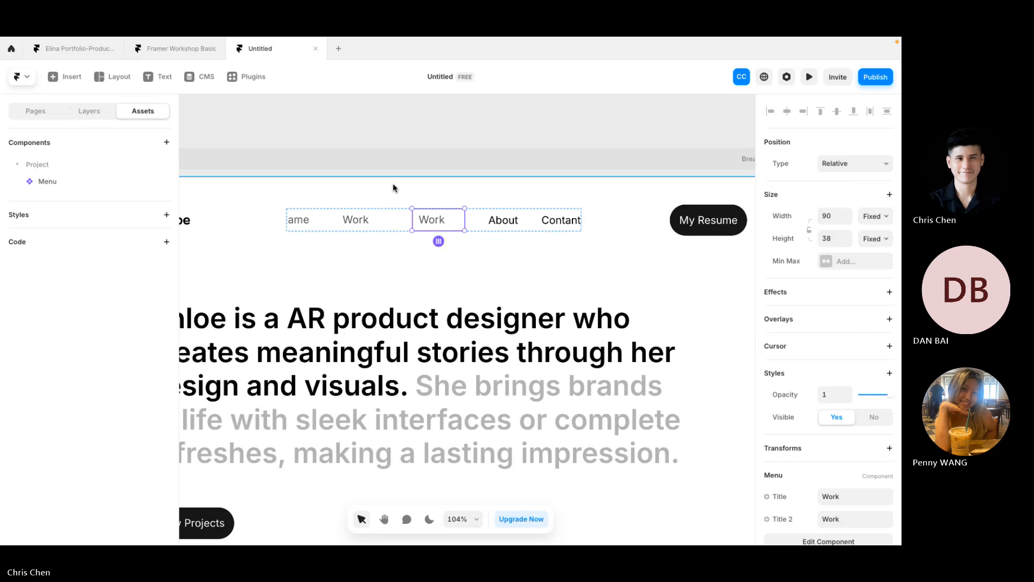
key(super+d)
click(535, 220)
key(Delete)
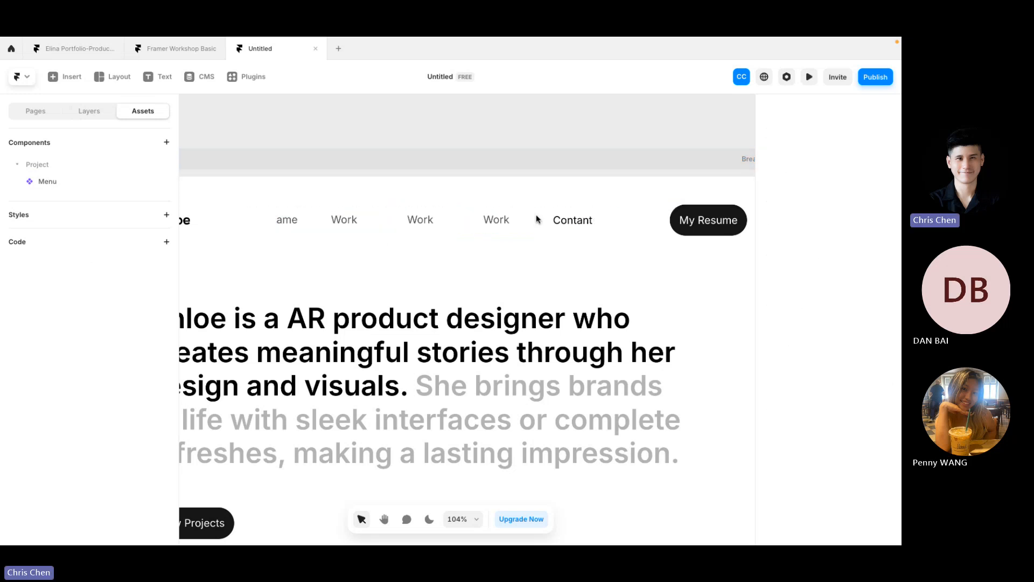
click(563, 221)
key(Delete)
Step: Title the middle copy About and the last copy Contact in both title fields
click(457, 228)
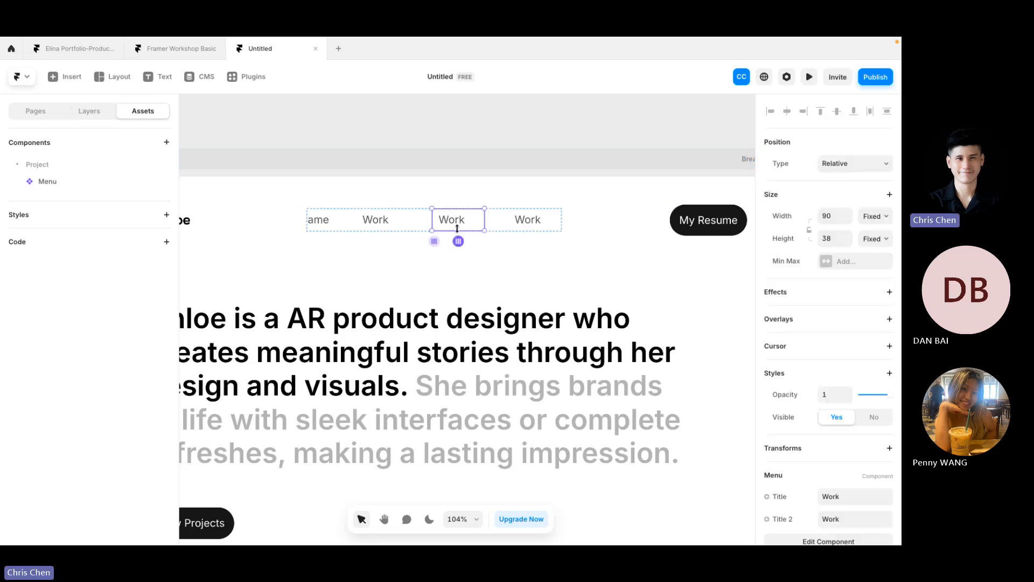
scroll(868, 411, down, 3)
click(849, 399)
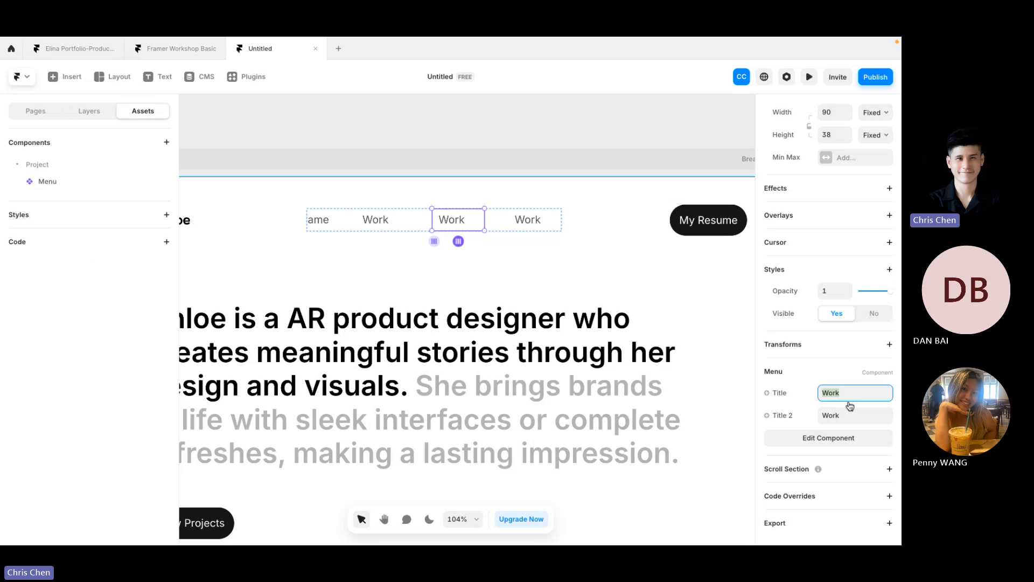
text(About)
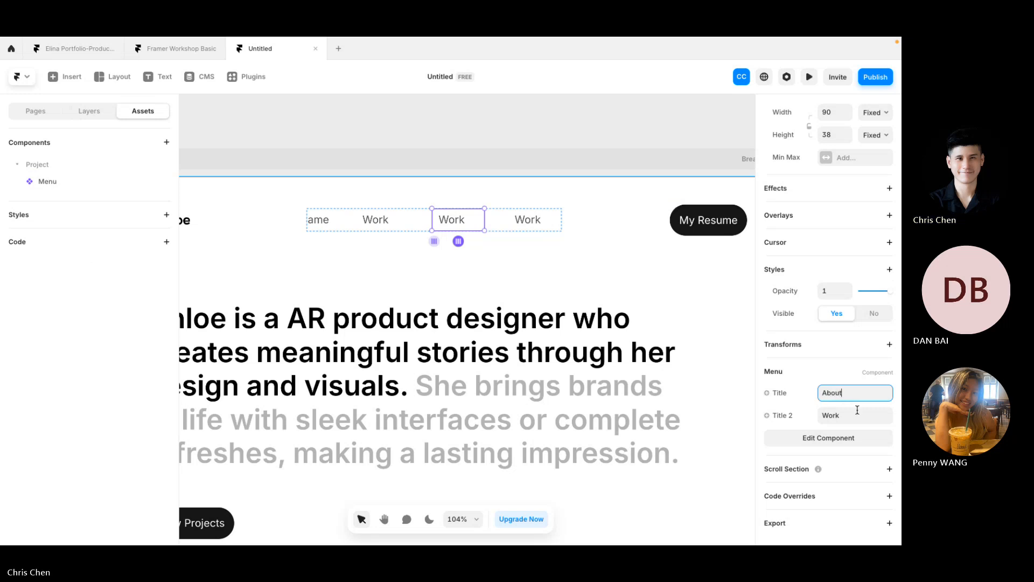
click(857, 413)
text(About)
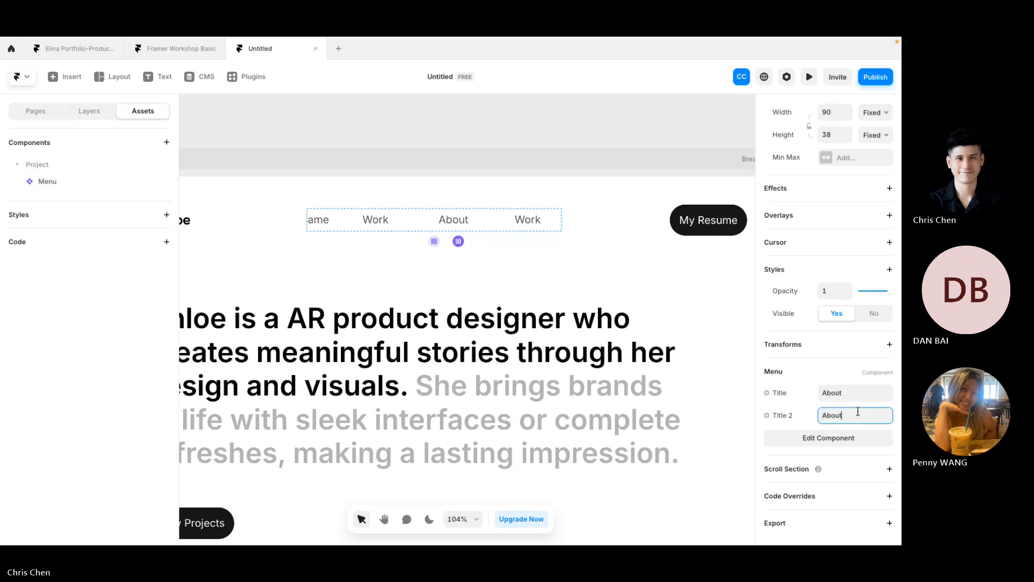
double_click(524, 210)
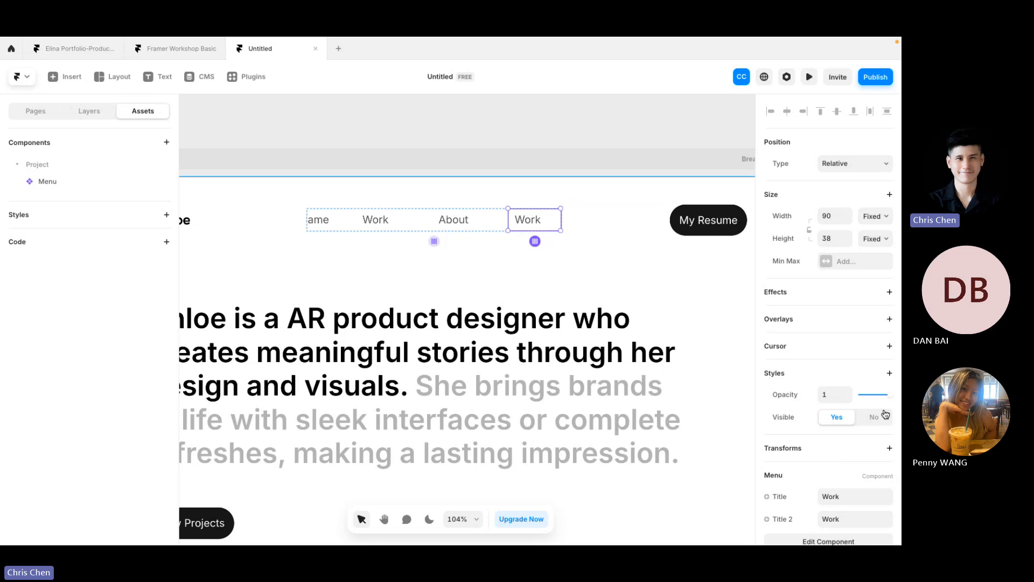
scroll(877, 408, down, 2)
click(854, 397)
text(Contact)
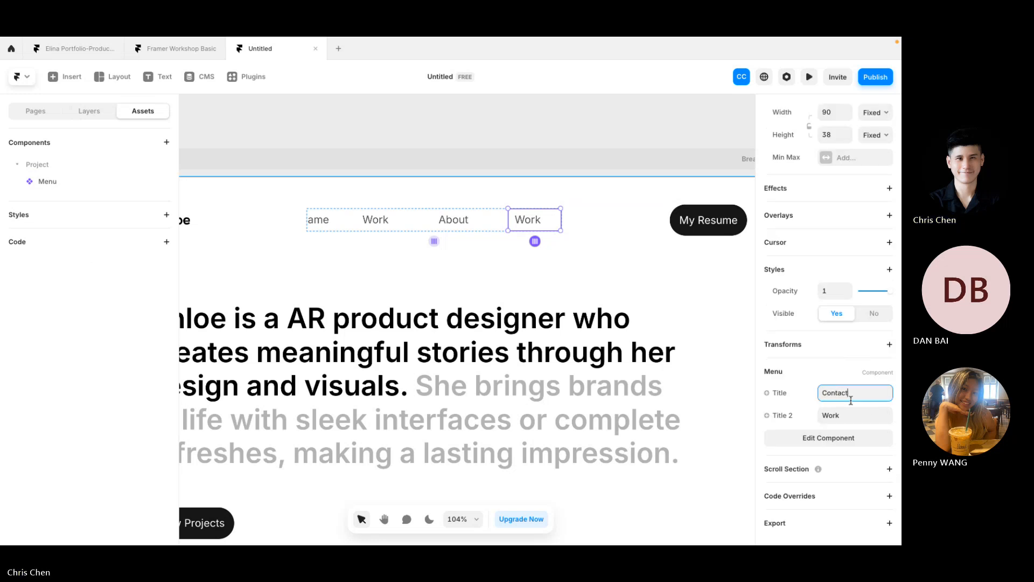
key(Tab)
text(Conatct)
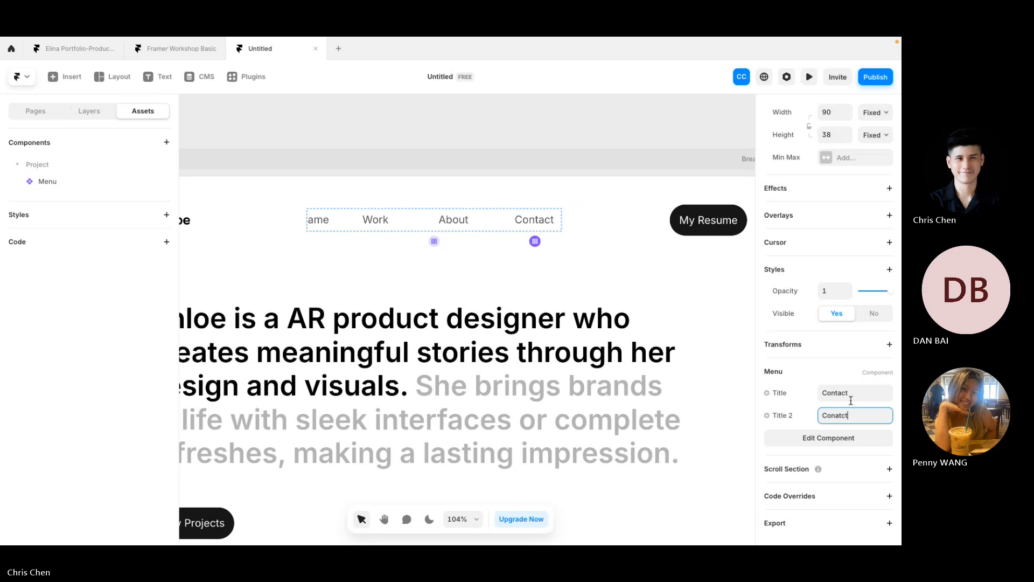
Step: Delete the leftover Name nav item and check the Work, About and Contact items
click(328, 218)
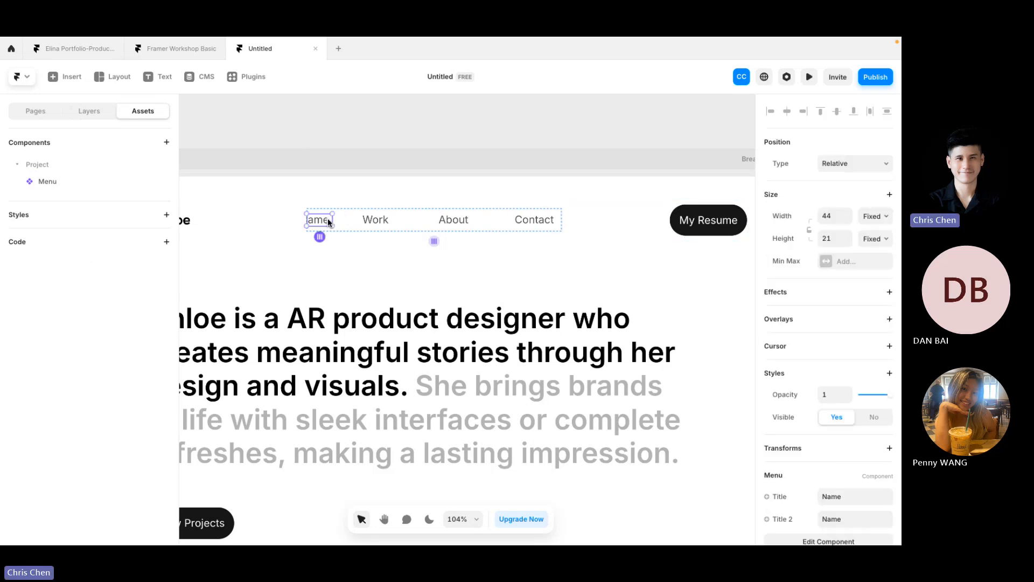
key(Delete)
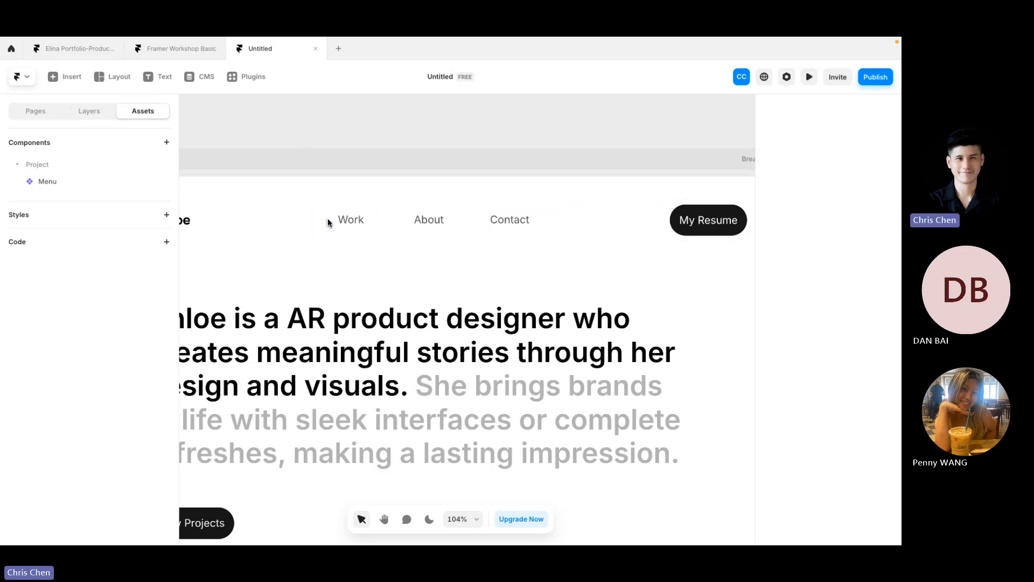
scroll(416, 222, left, 2)
click(418, 227)
click(475, 229)
click(393, 218)
click(479, 223)
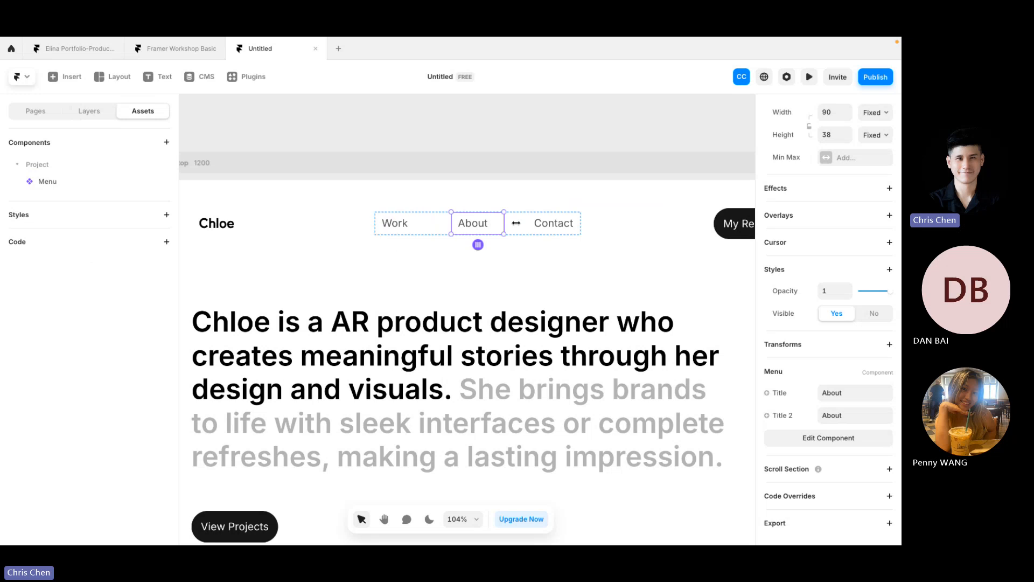
click(548, 223)
click(305, 173)
scroll(285, 169, left, 2)
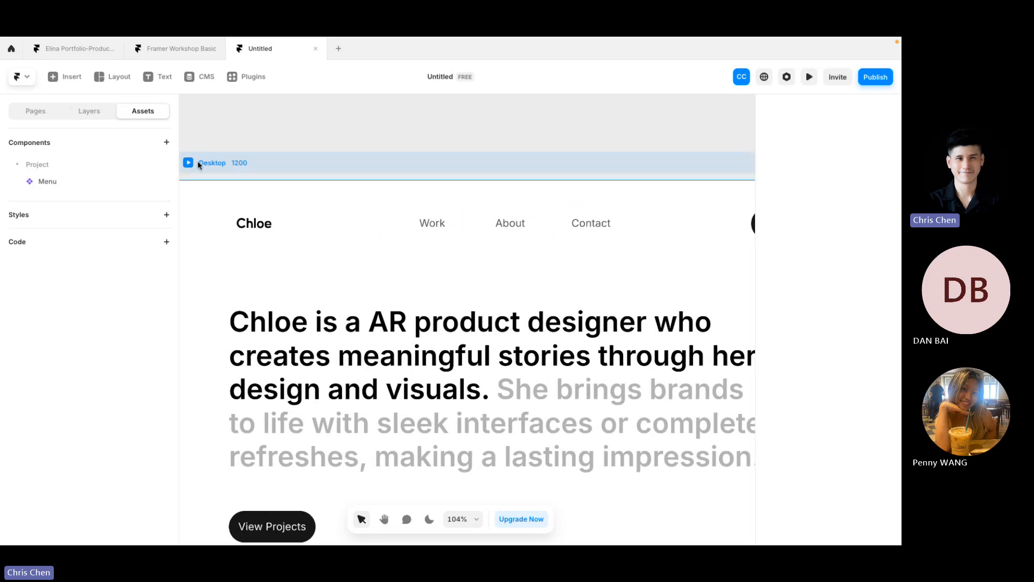
click(199, 164)
Step: Preview the Desktop page to check the nav items, then close the preview
click(188, 163)
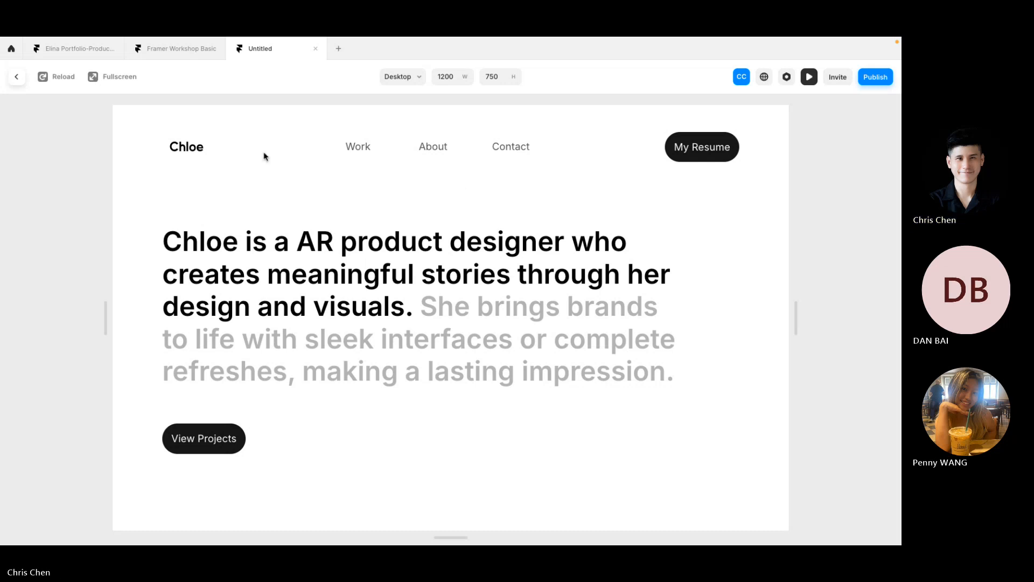
key(Escape)
Step: Open the Work Menu instance's component and select the Hover variant's text layer
click(445, 227)
double_click(446, 230)
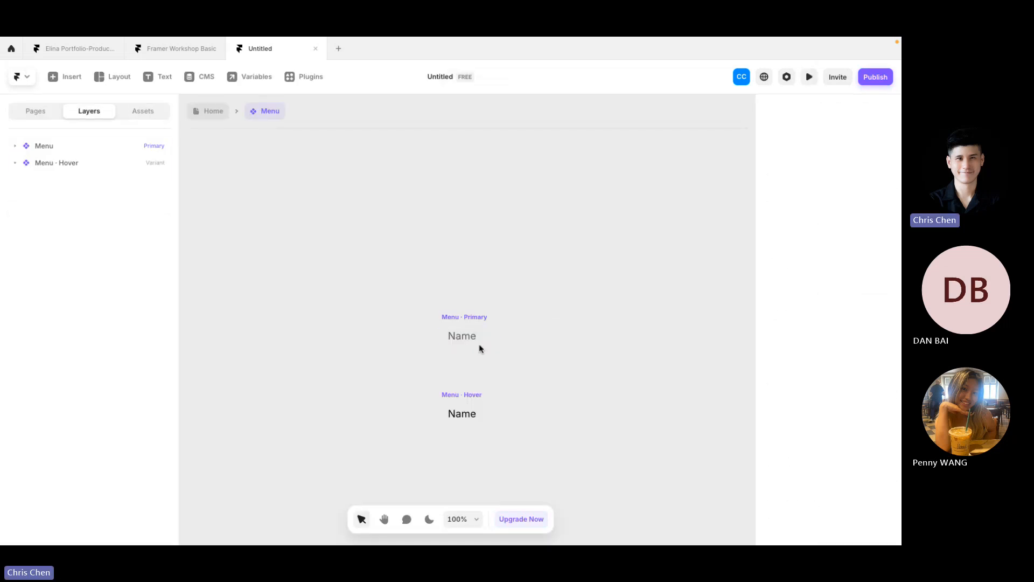
scroll(479, 343, up, 4)
click(468, 333)
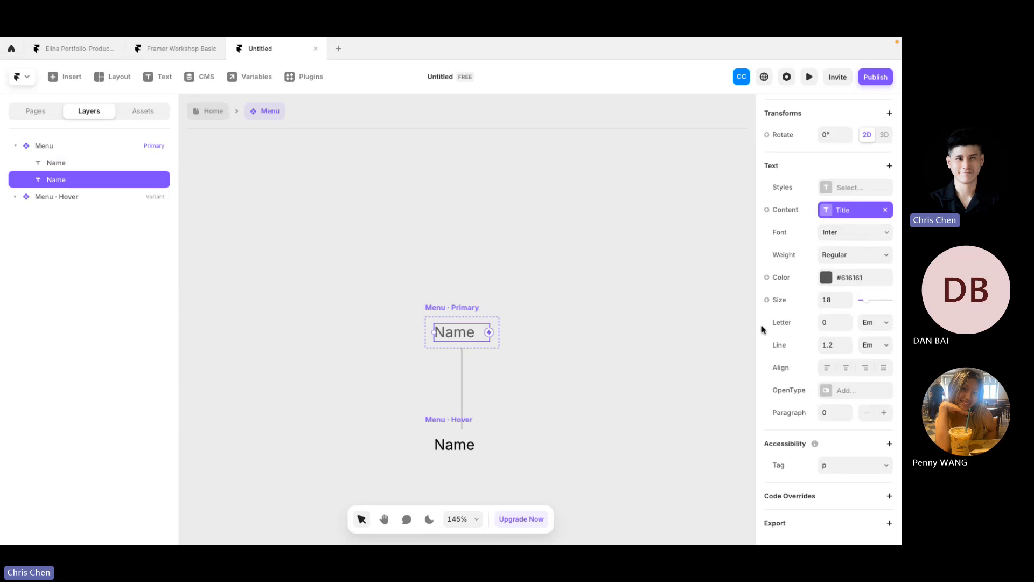
click(89, 164)
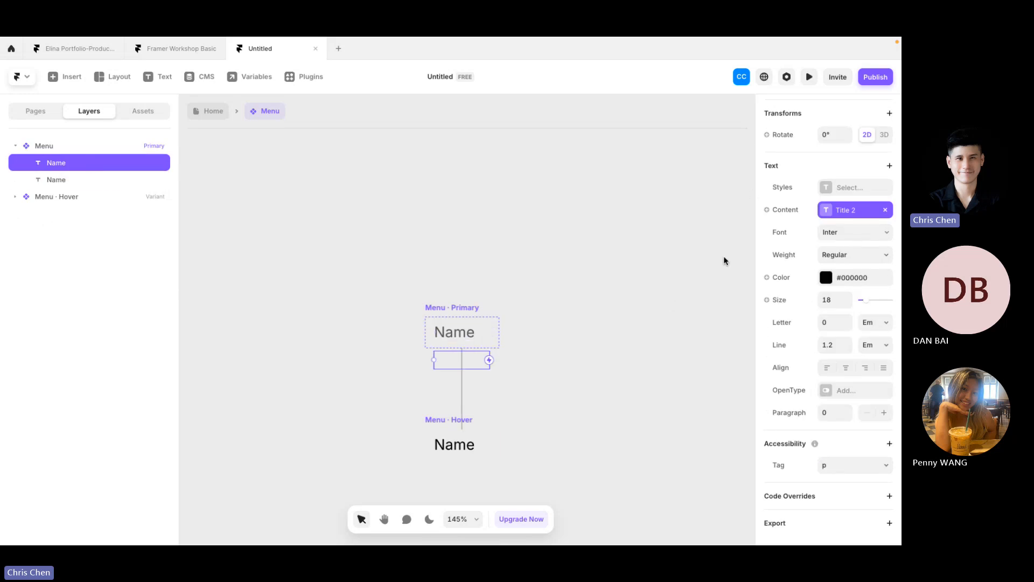
click(794, 212)
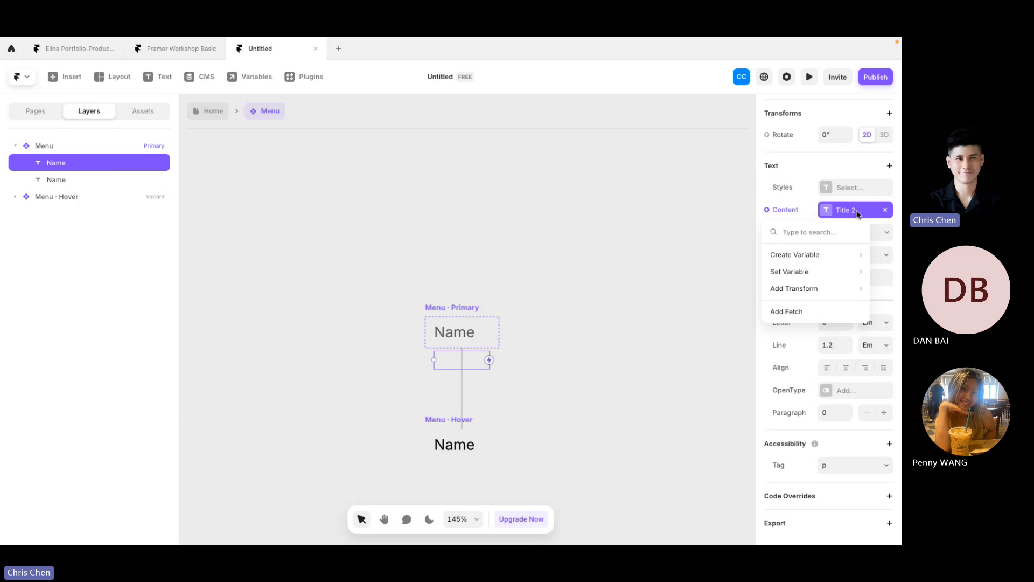
click(857, 215)
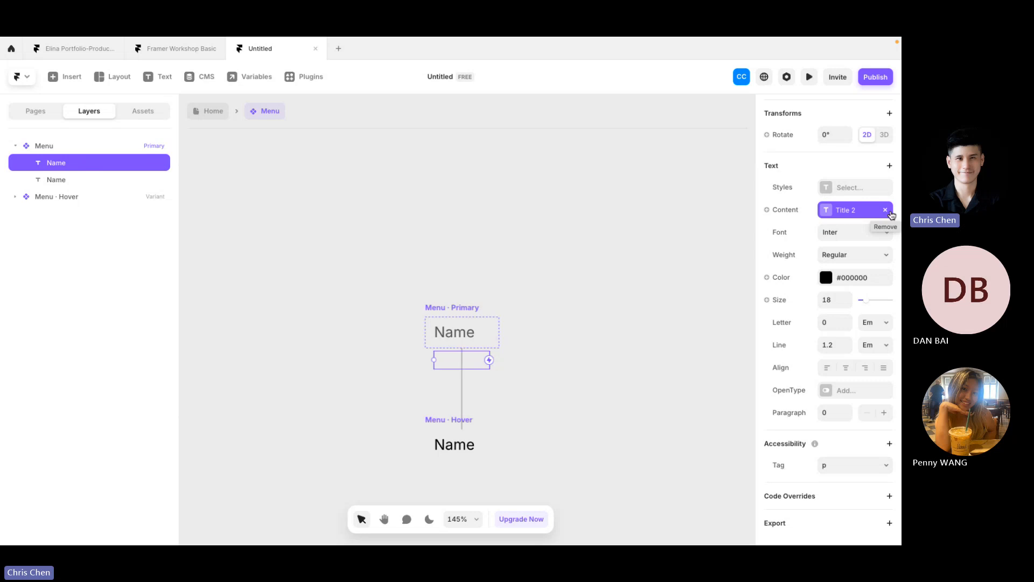
Step: Remove Title 2 from the hover text's content and bind it to the Title variable
click(888, 211)
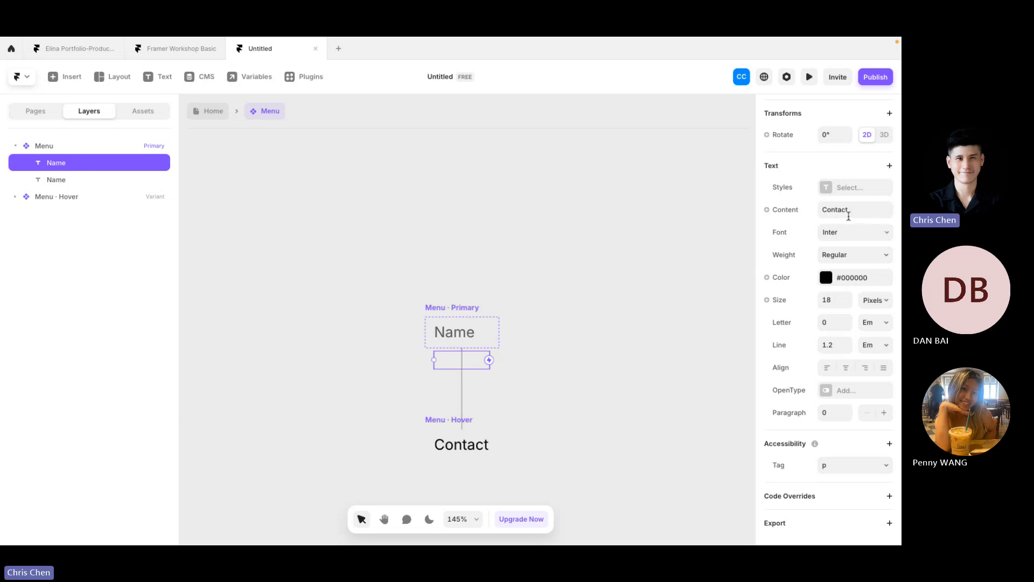
click(778, 210)
mouse_move(797, 249)
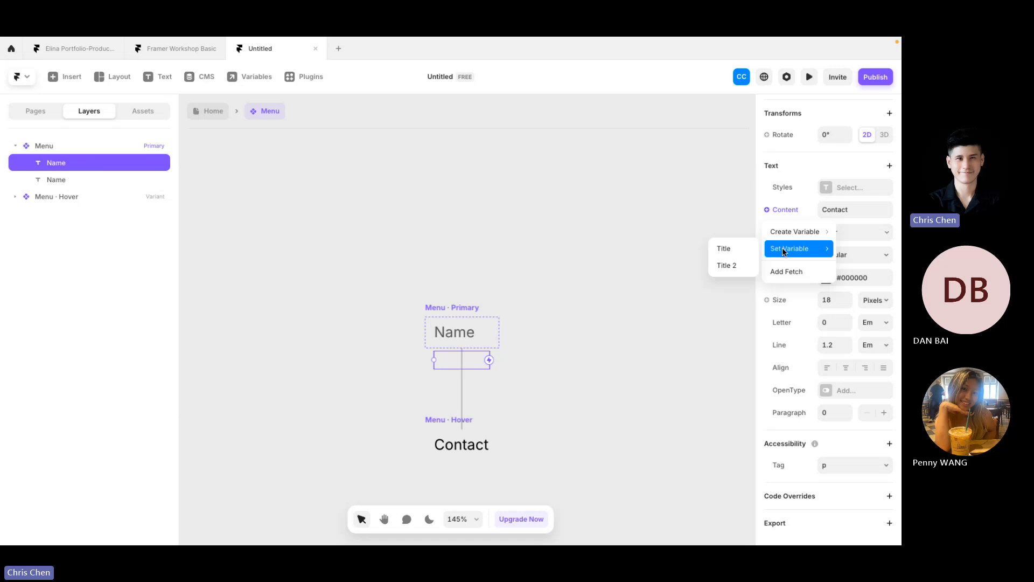
click(737, 253)
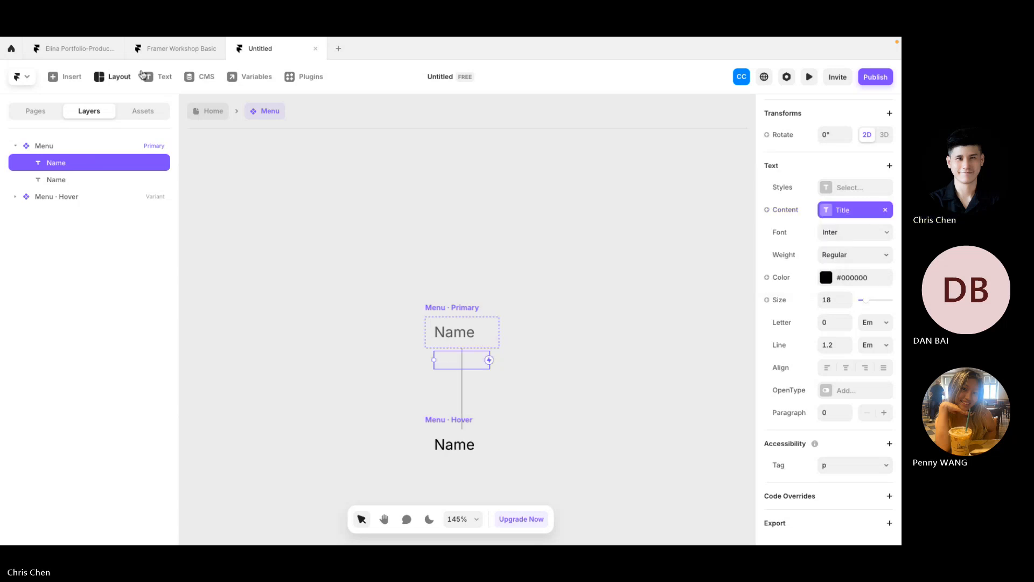
click(197, 112)
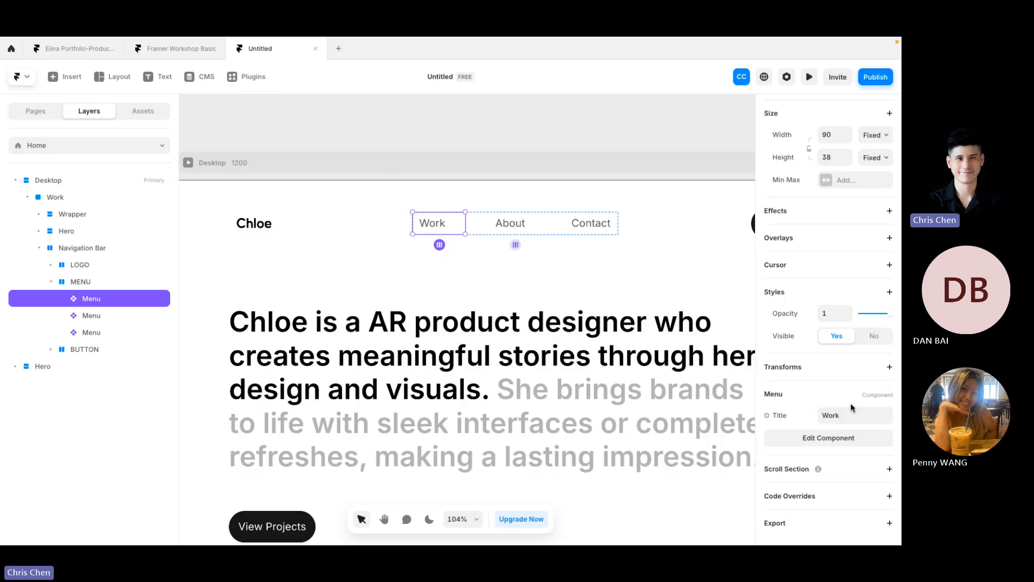
Step: Change the first nav item's Title to UX and preview the result
click(849, 420)
text(UX)
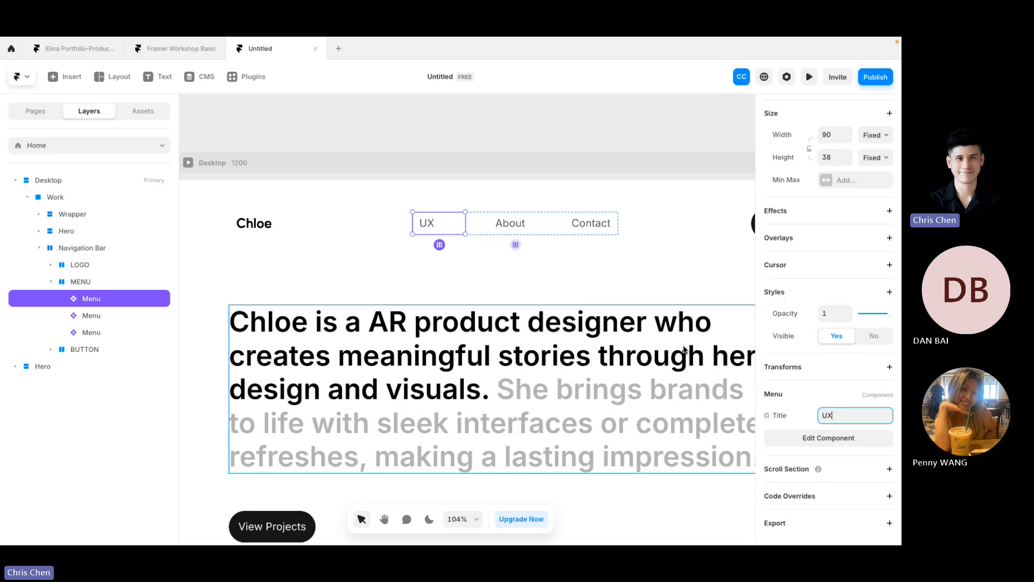
click(188, 162)
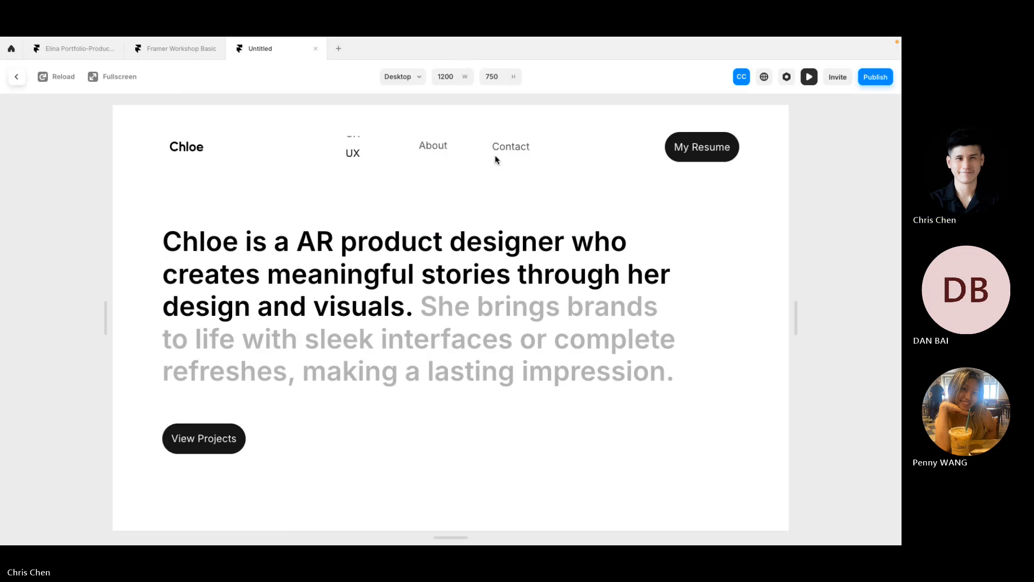
click(17, 76)
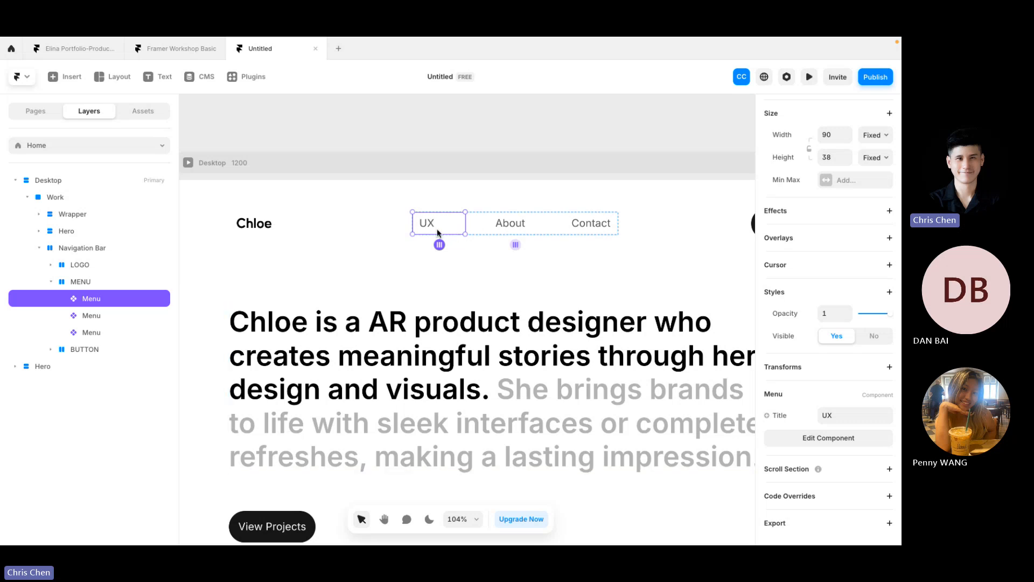
Step: Center-align the Name text in both Menu variants, then preview the Home page
double_click(437, 229)
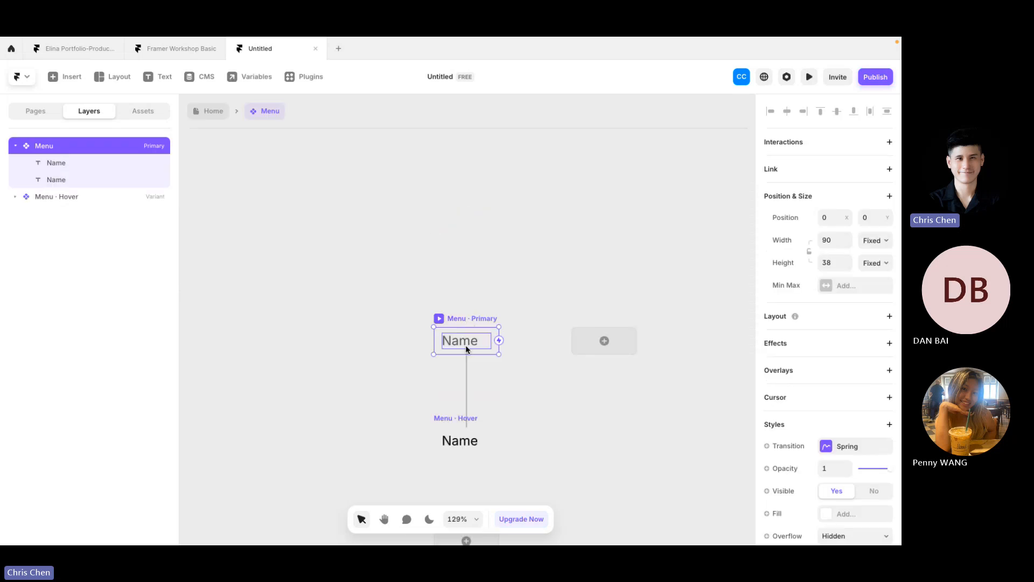
click(472, 341)
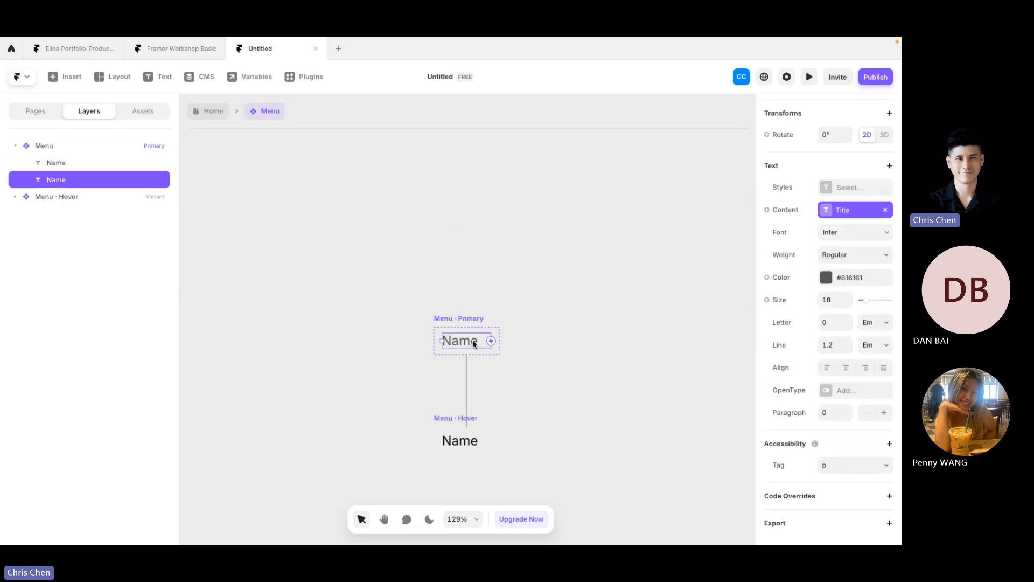
click(846, 376)
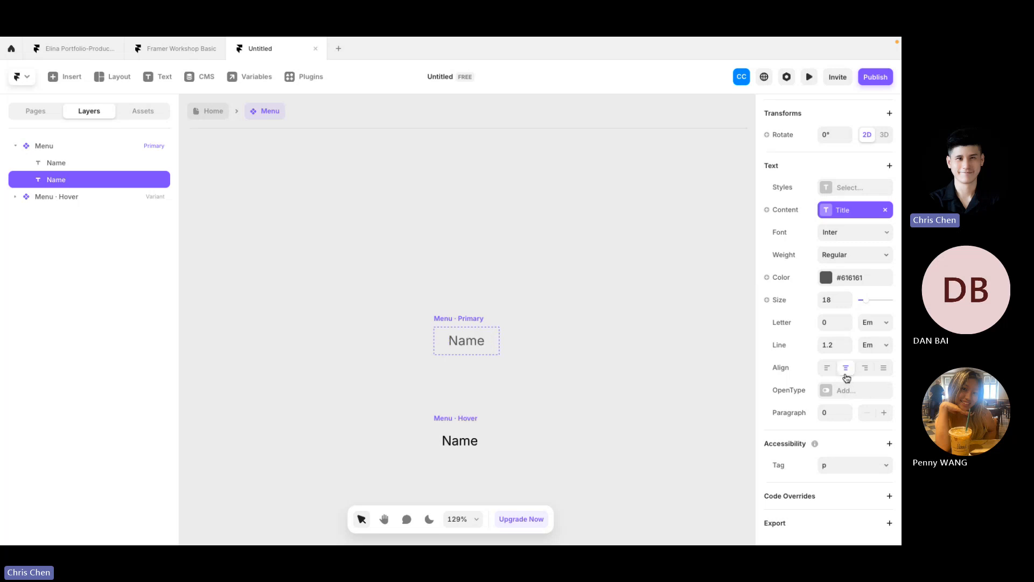
click(467, 440)
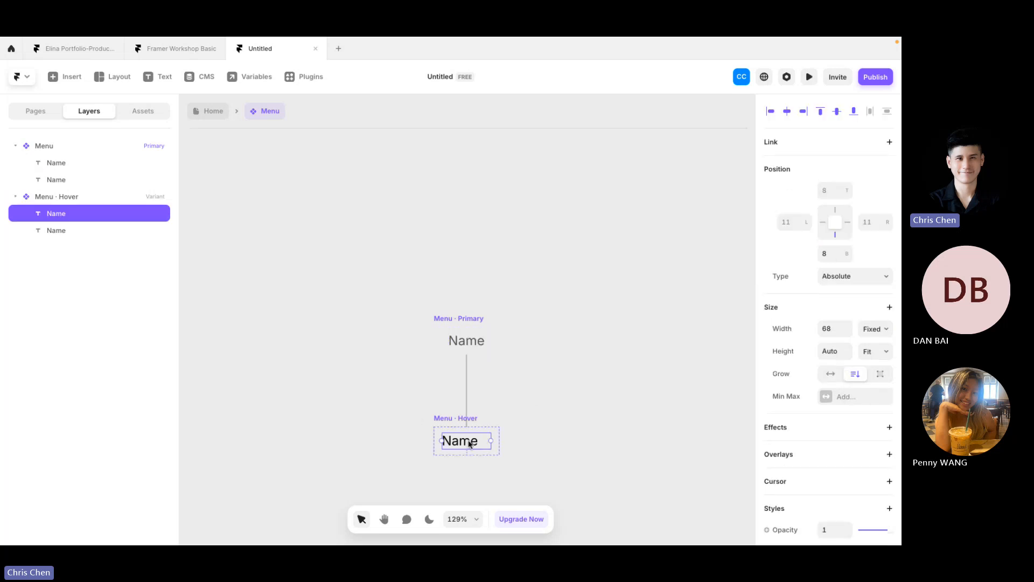
scroll(847, 346, down, 5)
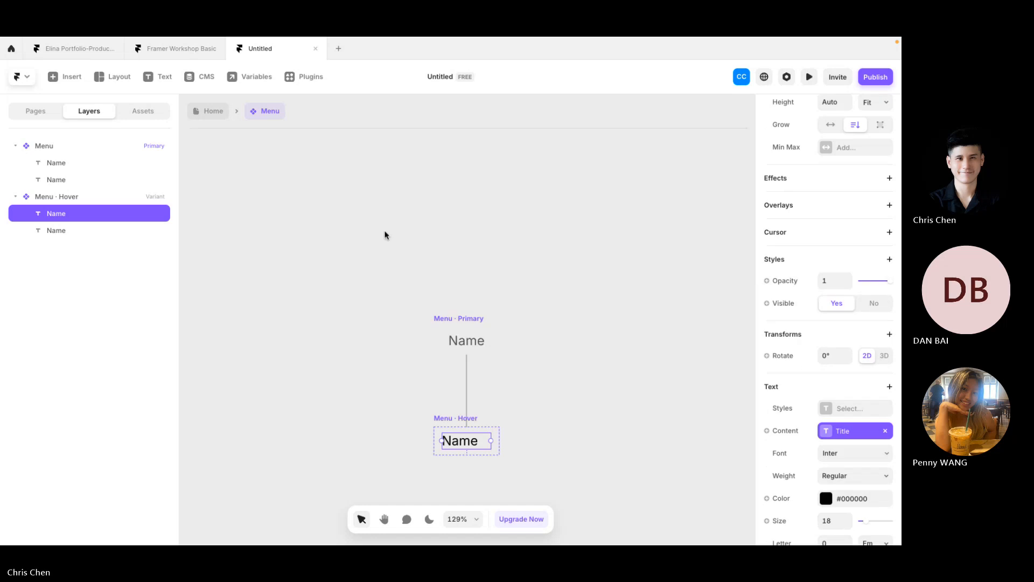
scroll(836, 313, down, 4)
click(846, 368)
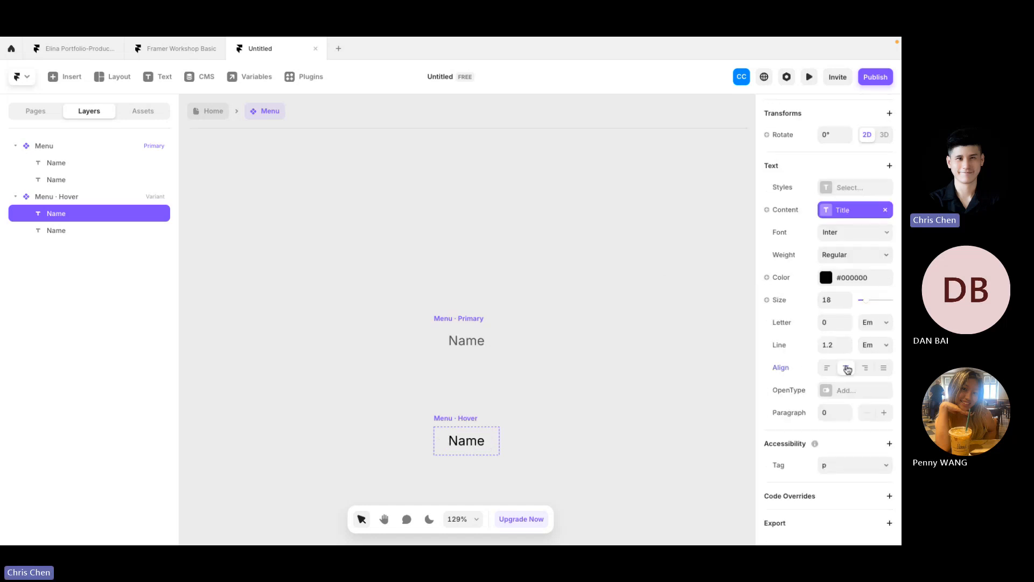
click(211, 111)
key(ctrl+p)
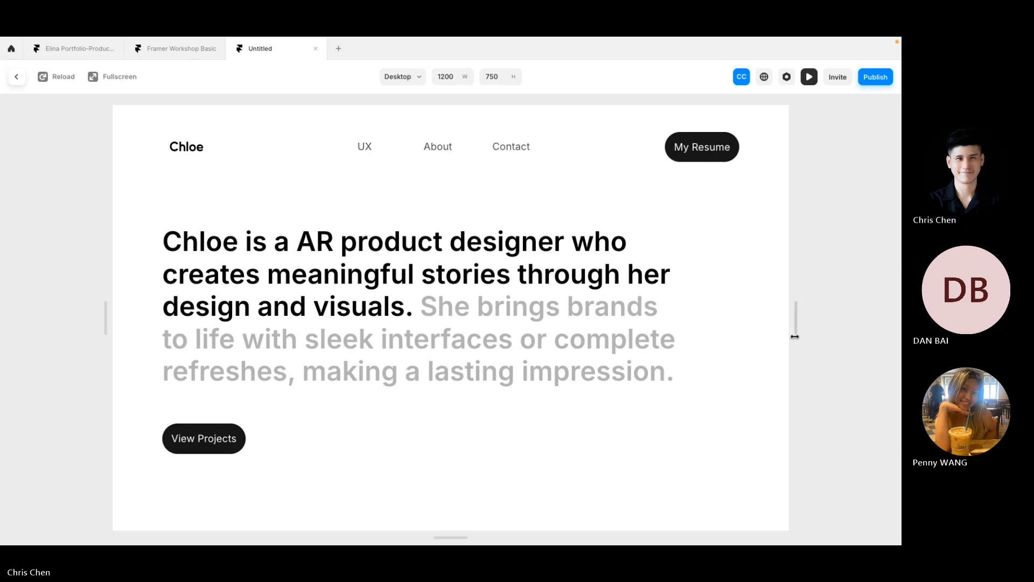
Step: Resize the preview to test other widths, exit it, and undo the last Menu edit
drag(794, 337, 813, 362)
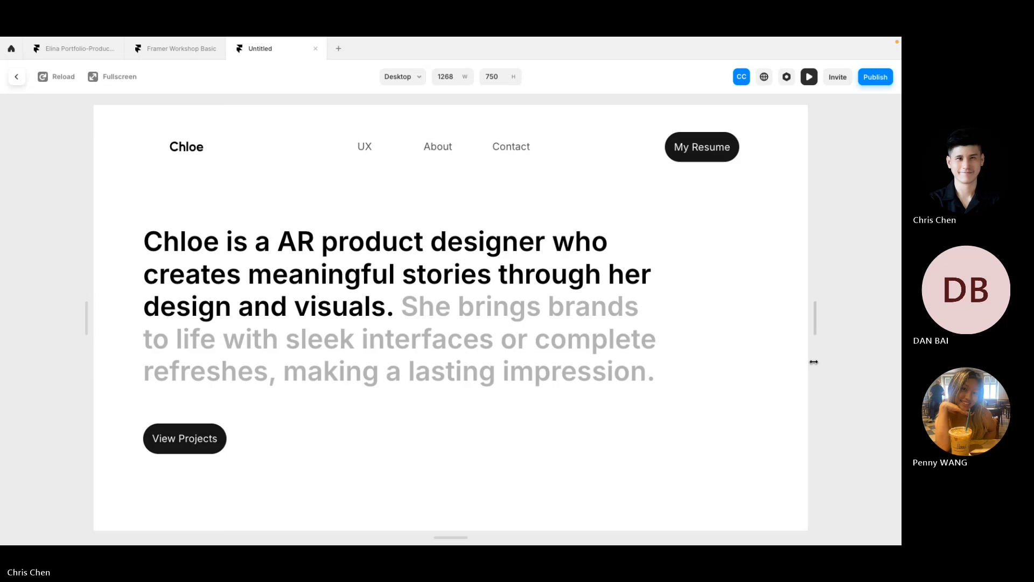
mouse_move(736, 40)
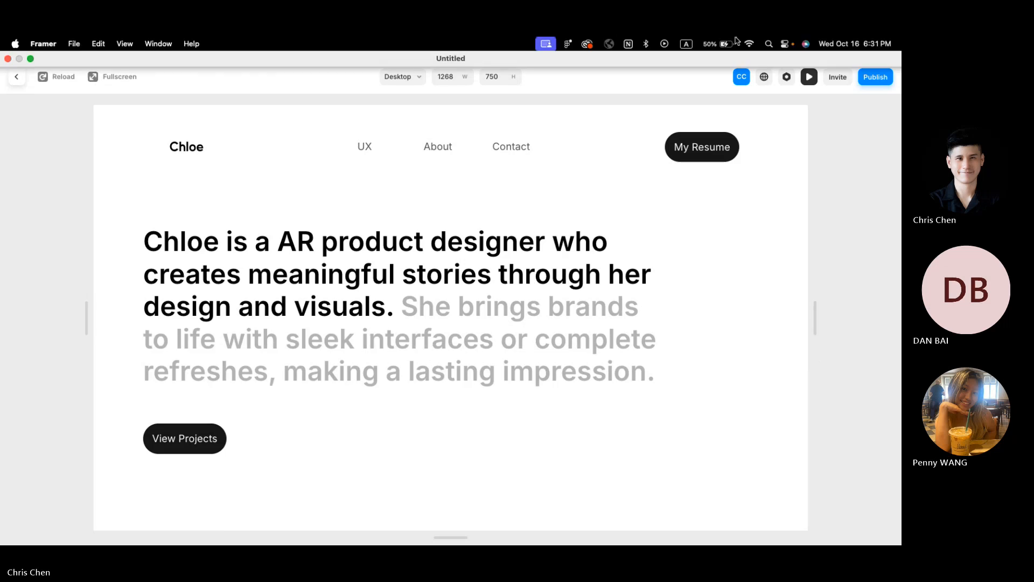
click(14, 76)
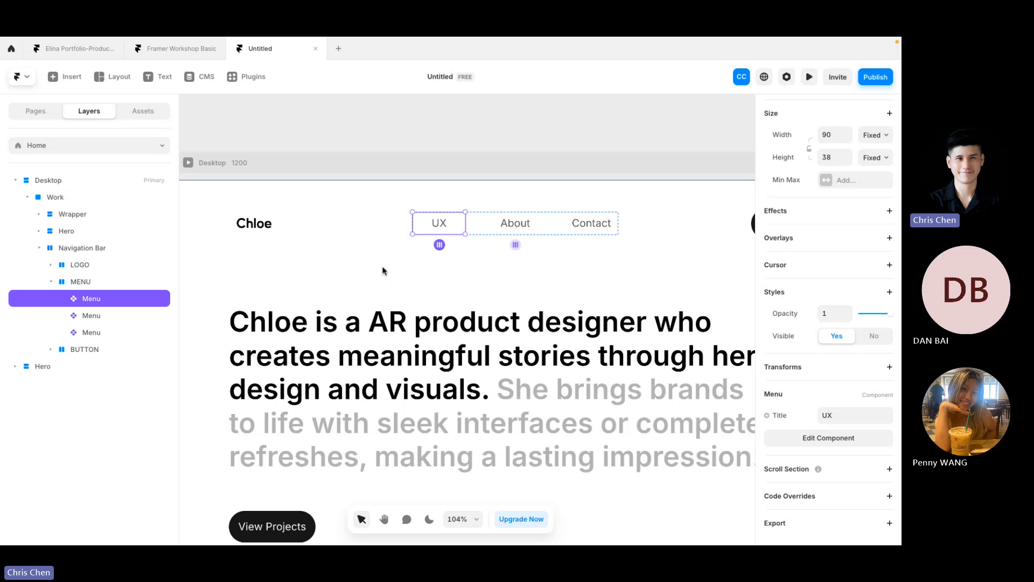
key(ctrl+z)
key(ctrl+z)
key(ctrl+z)
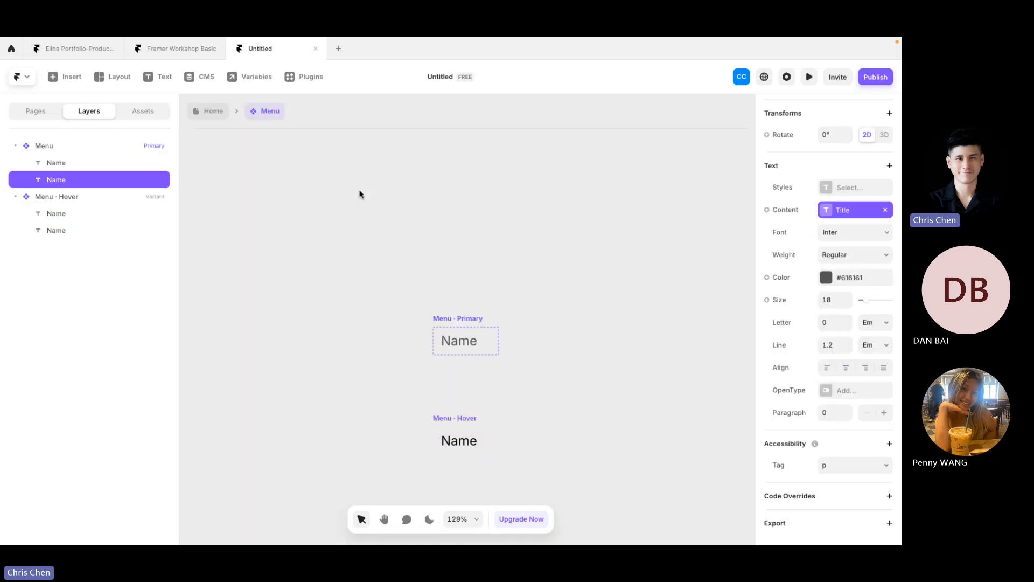
Step: Undo the recent nav and Menu component edits back to plain Contact text
key(ctrl+z)
key(ctrl+z)
key(ctrl+z)
key(ctrl+z)
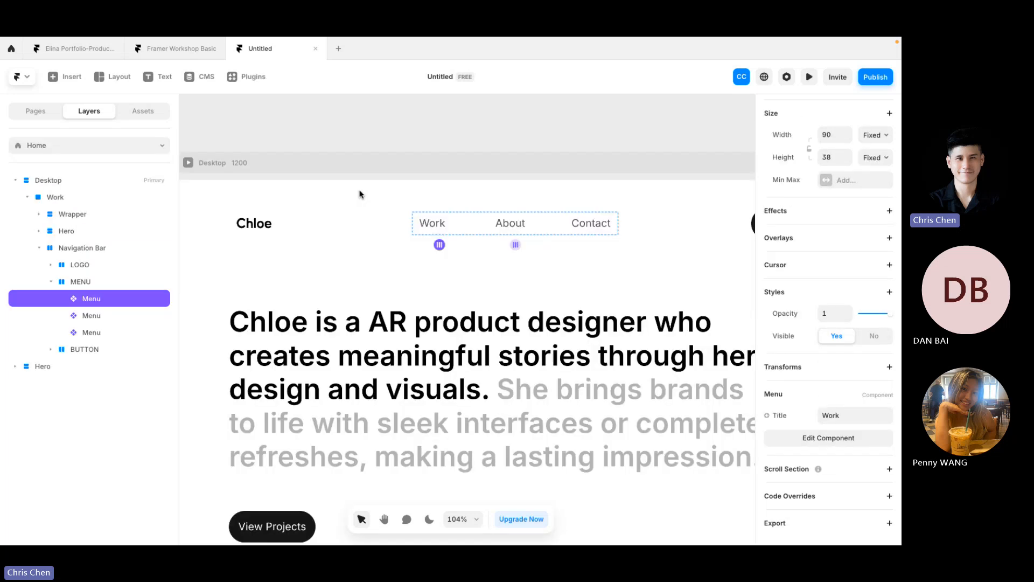
key(ctrl+z)
key(ctrl+z)
key(ctrl+z)
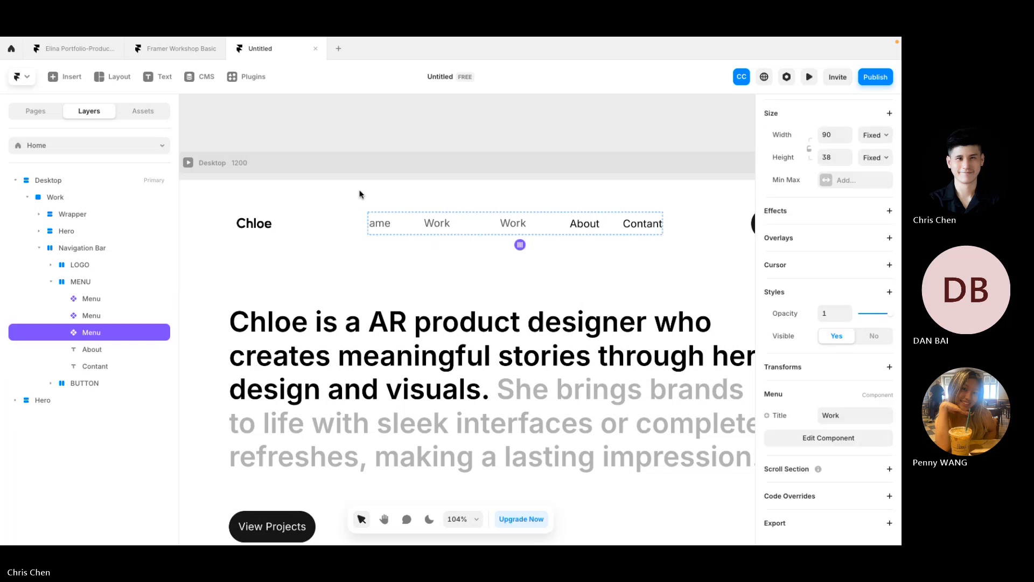
key(ctrl+z)
key(ctrl+z)
key(ctrl+z)
key(ctrl+z)
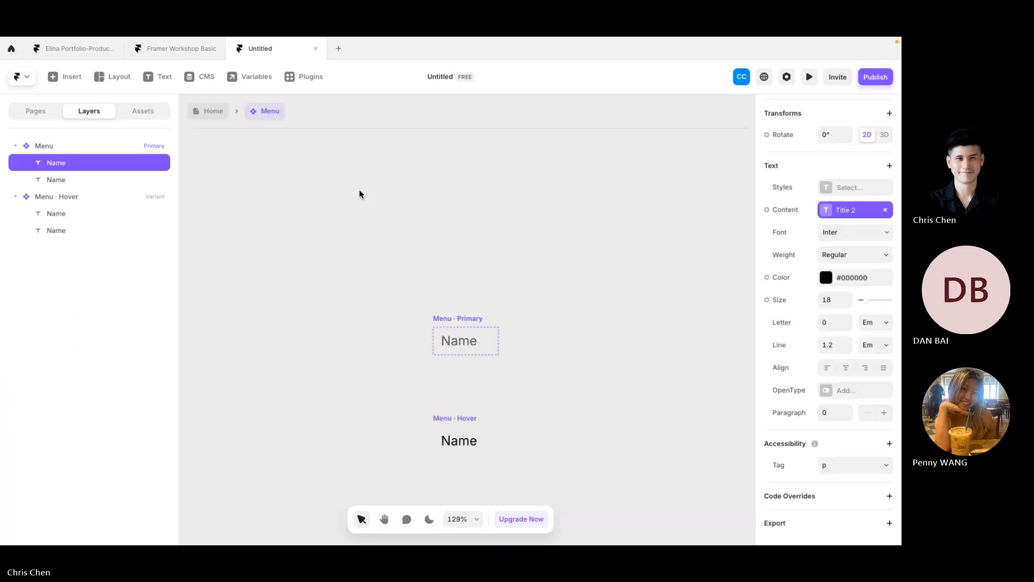
key(ctrl+z)
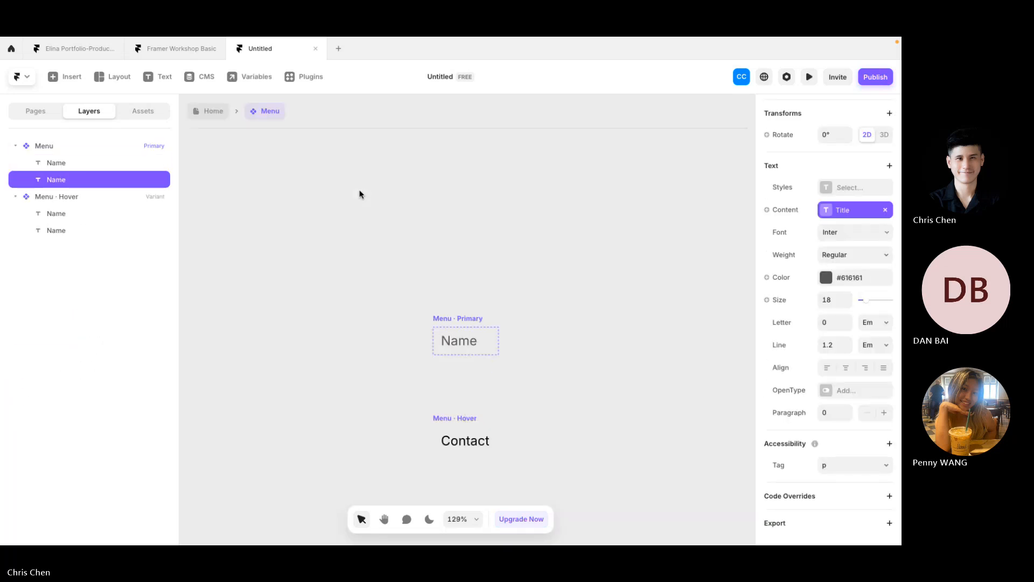
key(ctrl+z)
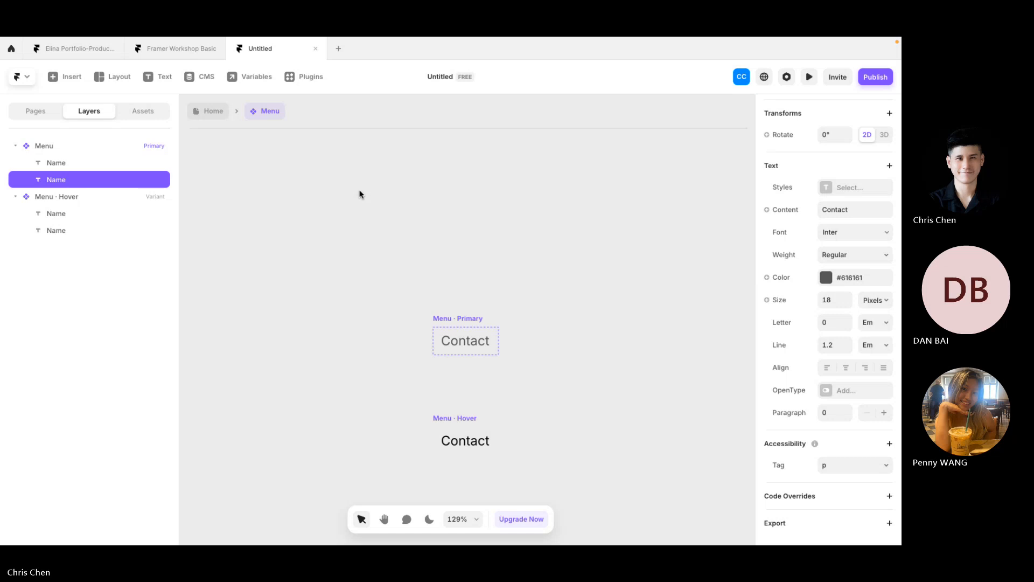
click(355, 159)
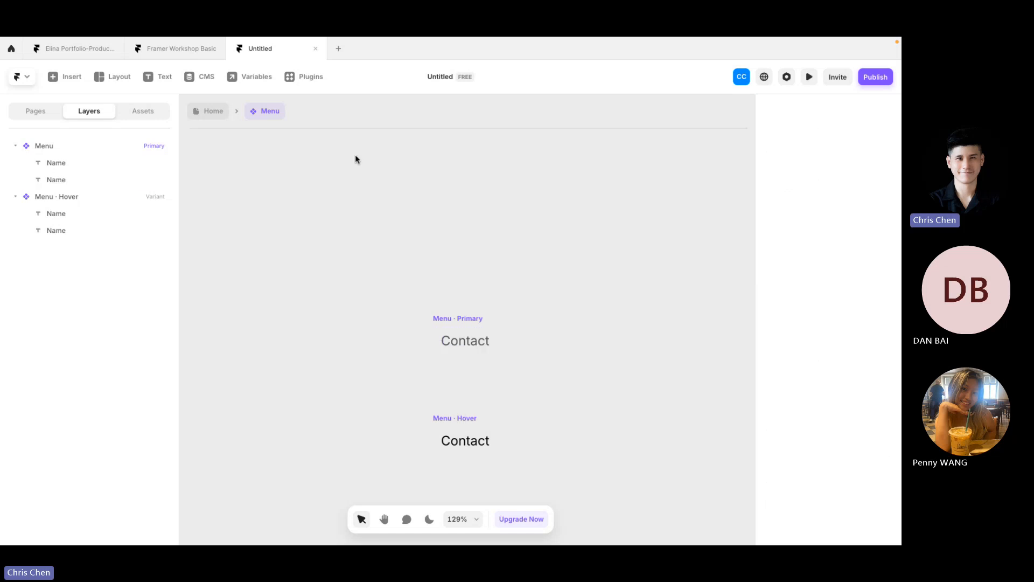
Step: Bind the primary variant's Contact text to a new plain-text Title variable
click(461, 317)
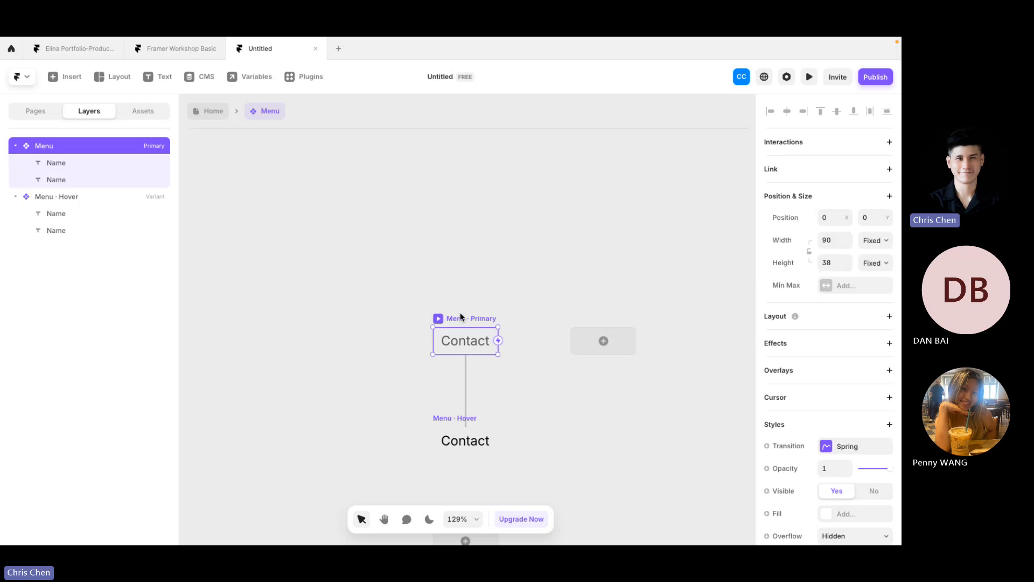
click(474, 349)
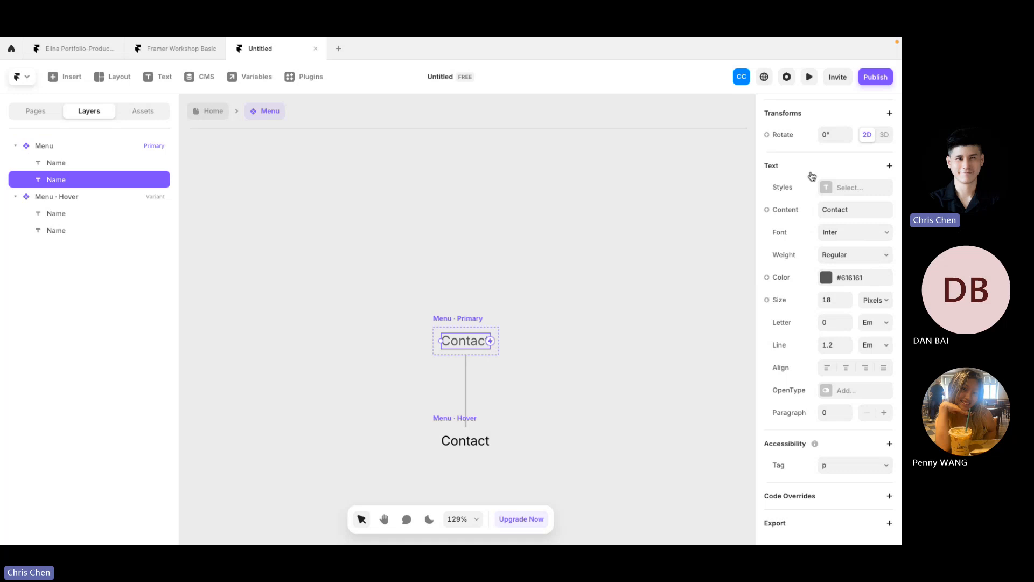
scroll(810, 172, up, 5)
scroll(810, 172, down, 5)
click(786, 211)
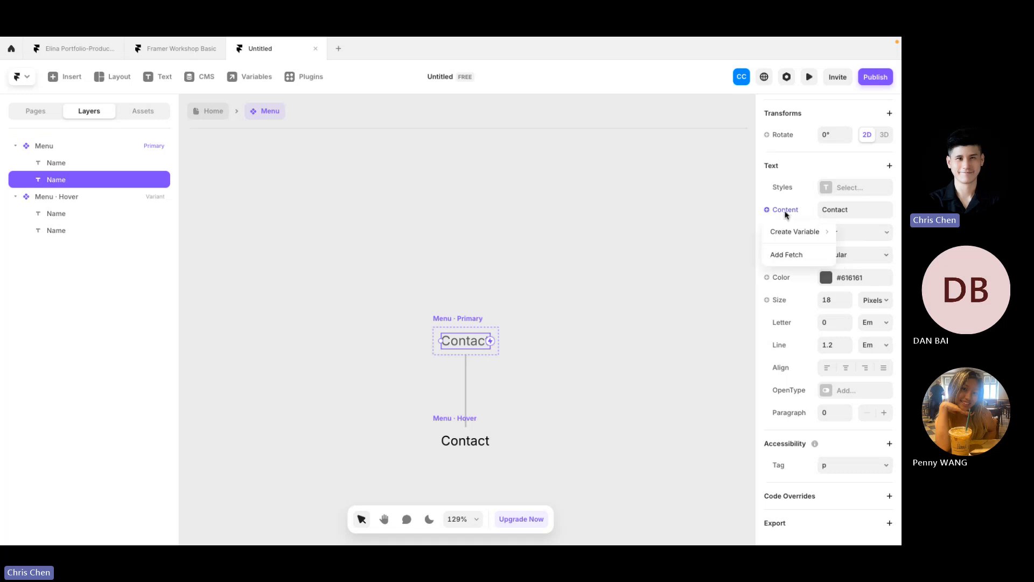
mouse_move(796, 239)
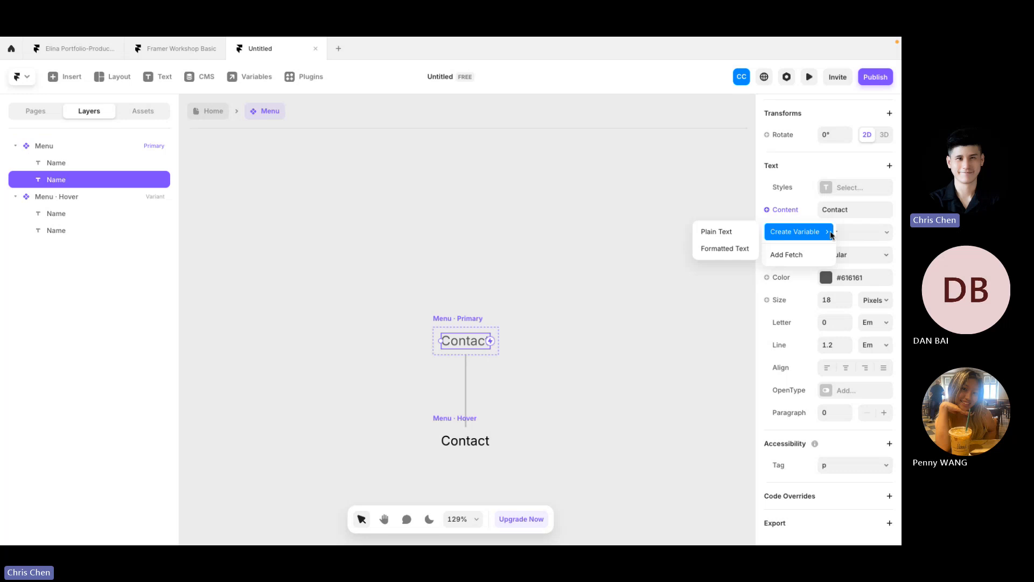
click(744, 233)
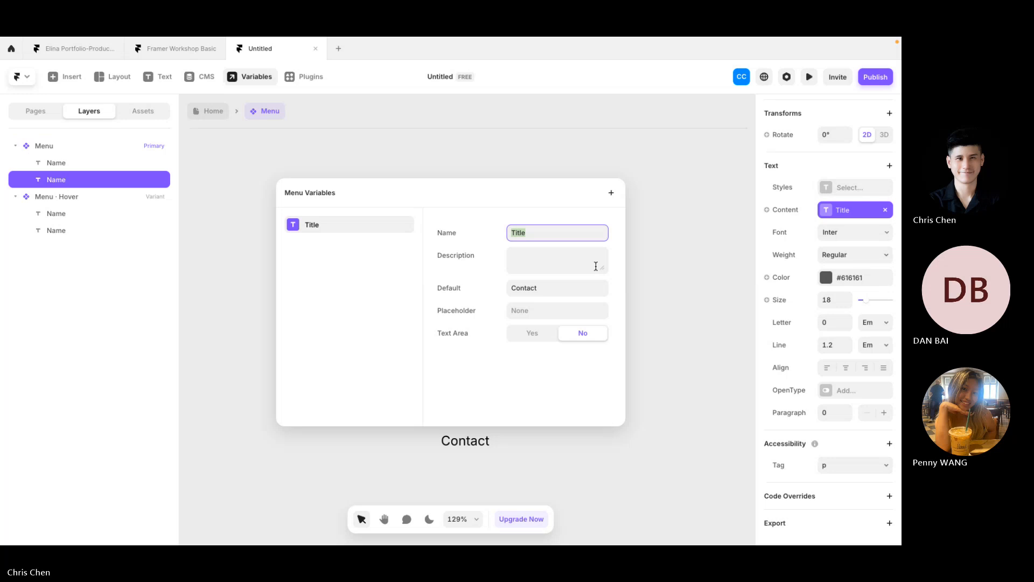
click(678, 290)
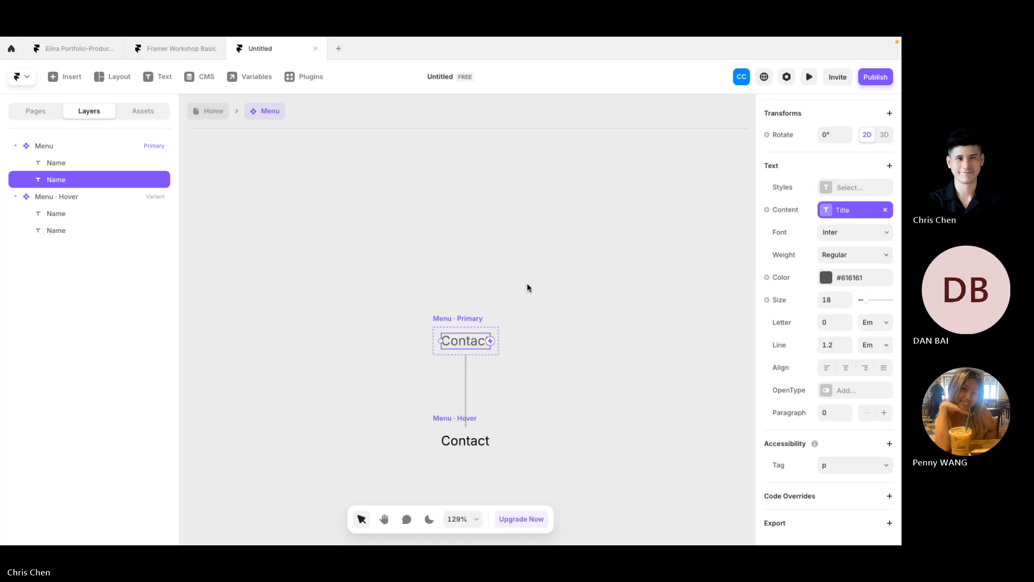
Step: Link the Hover variant's Contact text to the Title variable too, then return to the Home page
click(462, 443)
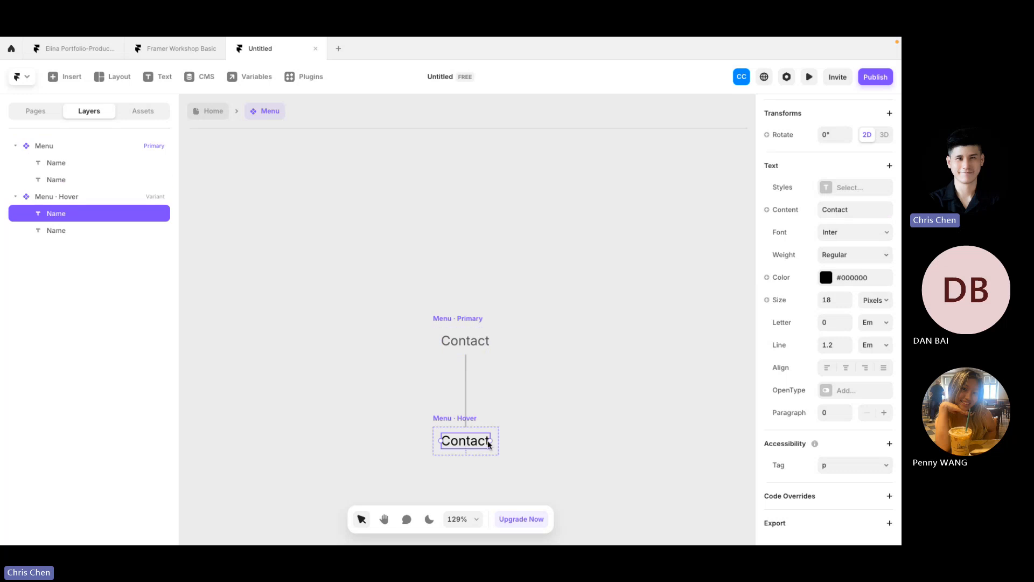
click(785, 214)
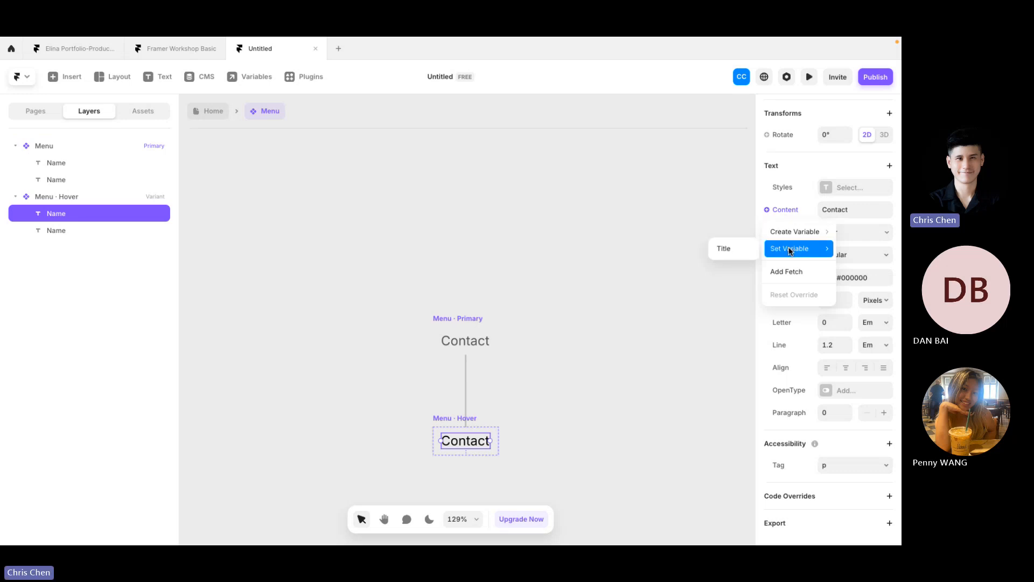
click(741, 248)
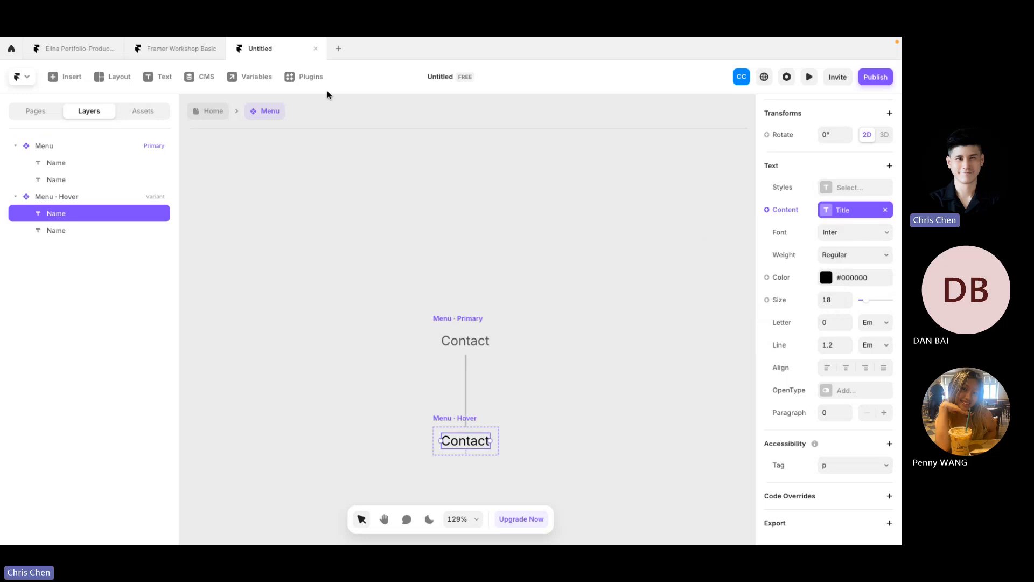
click(226, 110)
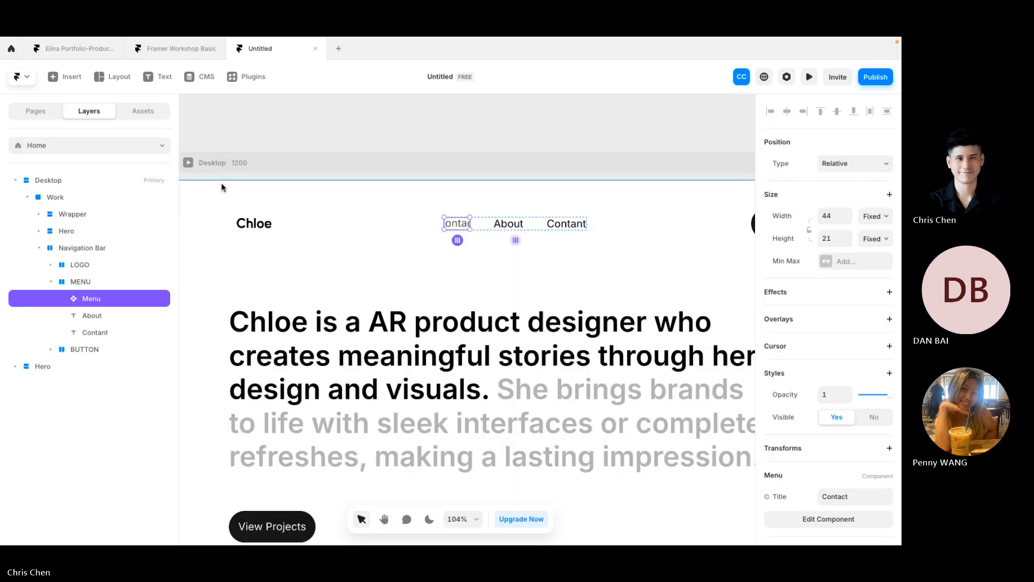
Step: Place a Menu component instance in the nav bar and set its Title to 'Work'
click(130, 113)
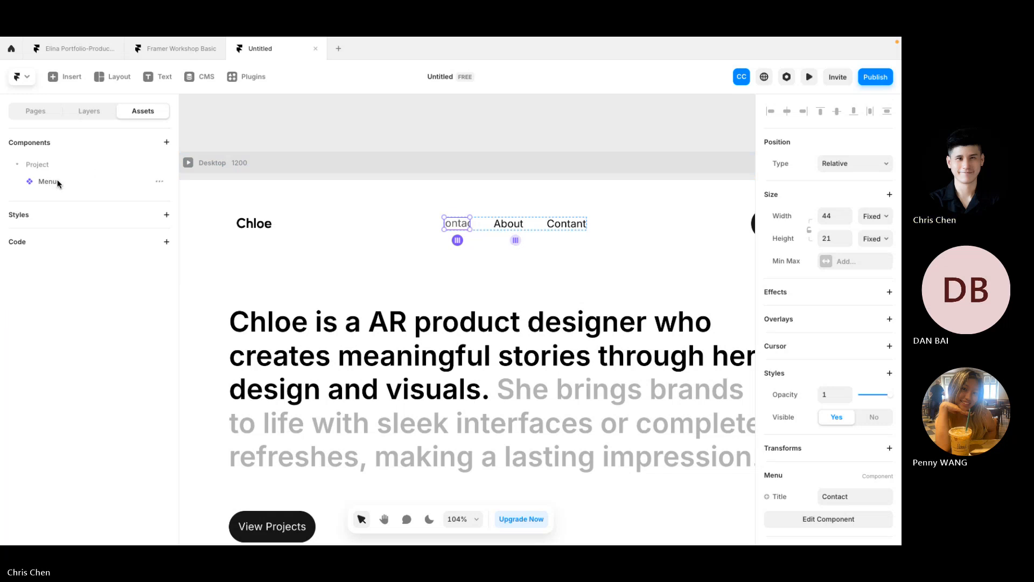
drag(58, 183, 481, 223)
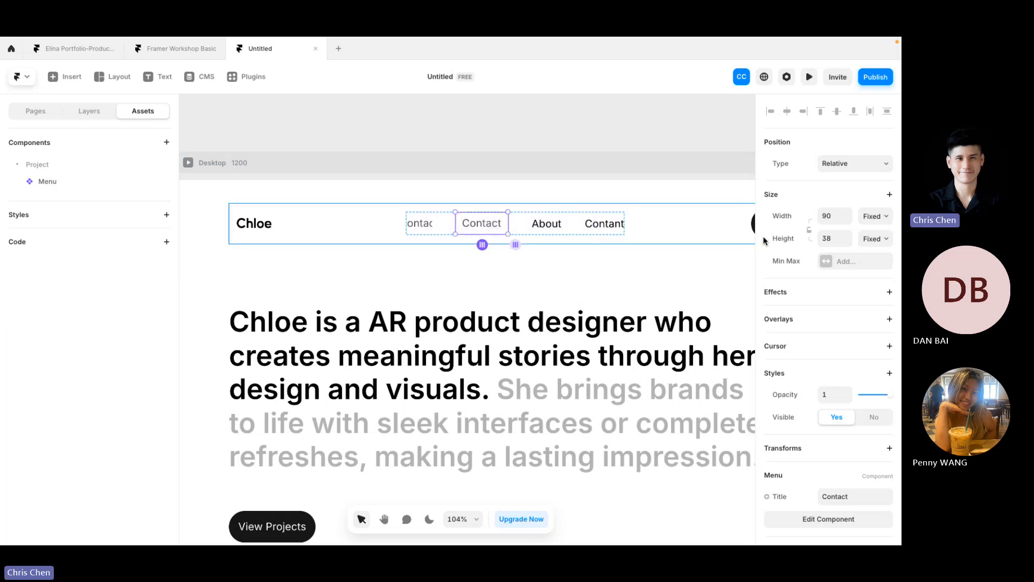
scroll(873, 332, down, 3)
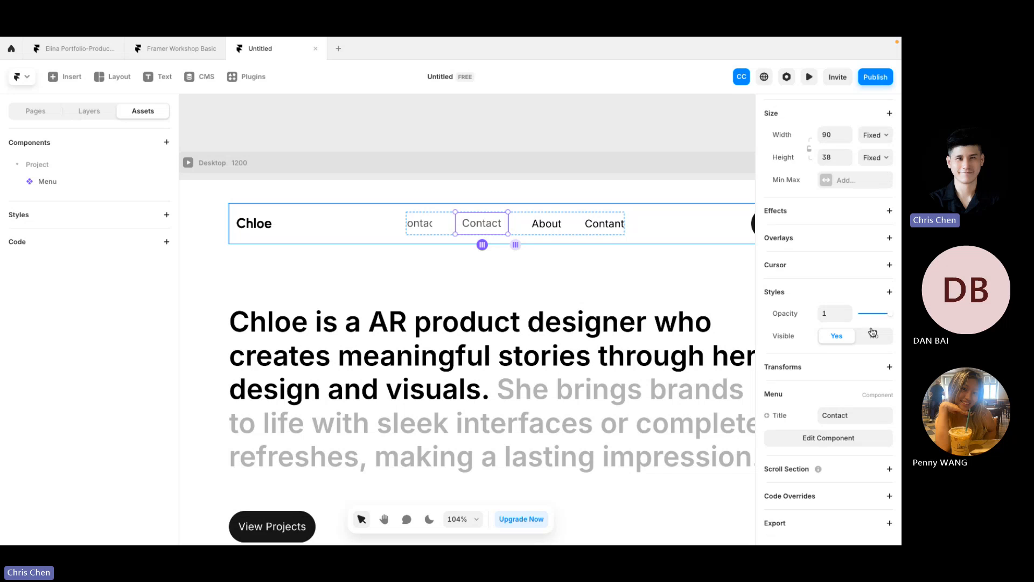
click(861, 420)
click(823, 414)
key(BackSpace)
key(BackSpace)
key(BackSpace)
key(BackSpace)
key(BackSpace)
key(BackSpace)
text(W)
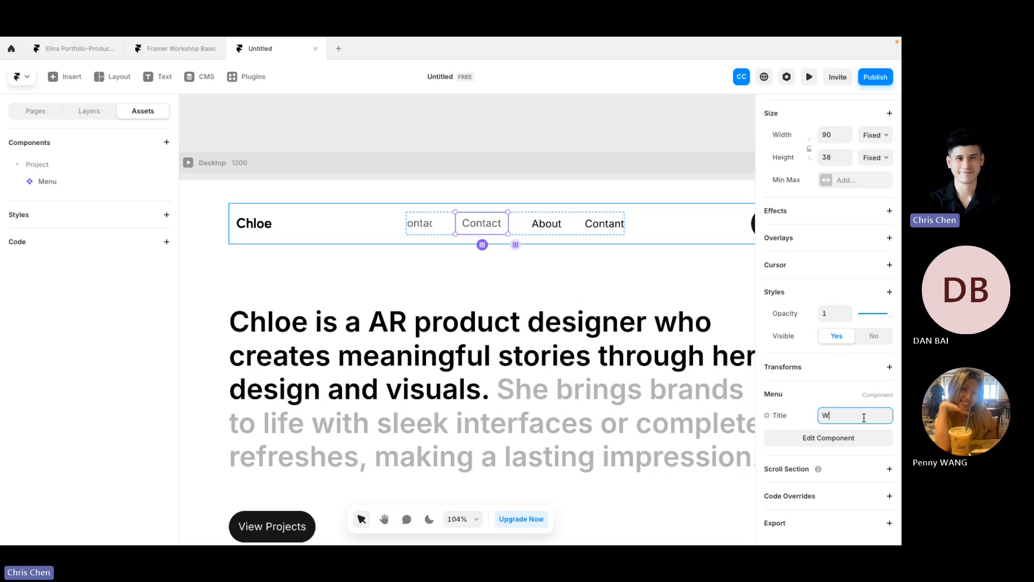
text(ork)
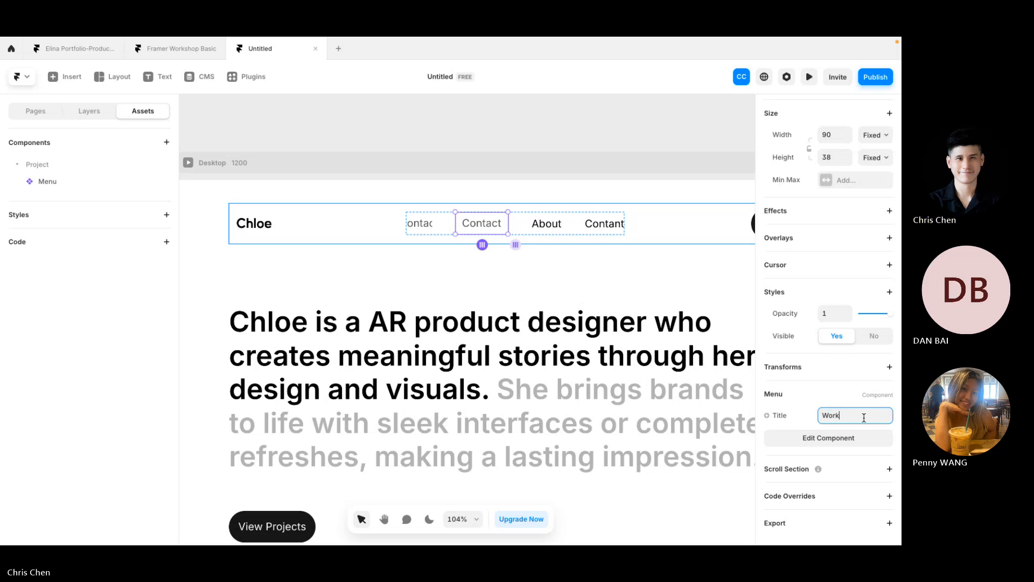
key(Return)
Step: Delete the old About and Contant text items from the nav
click(542, 243)
click(465, 216)
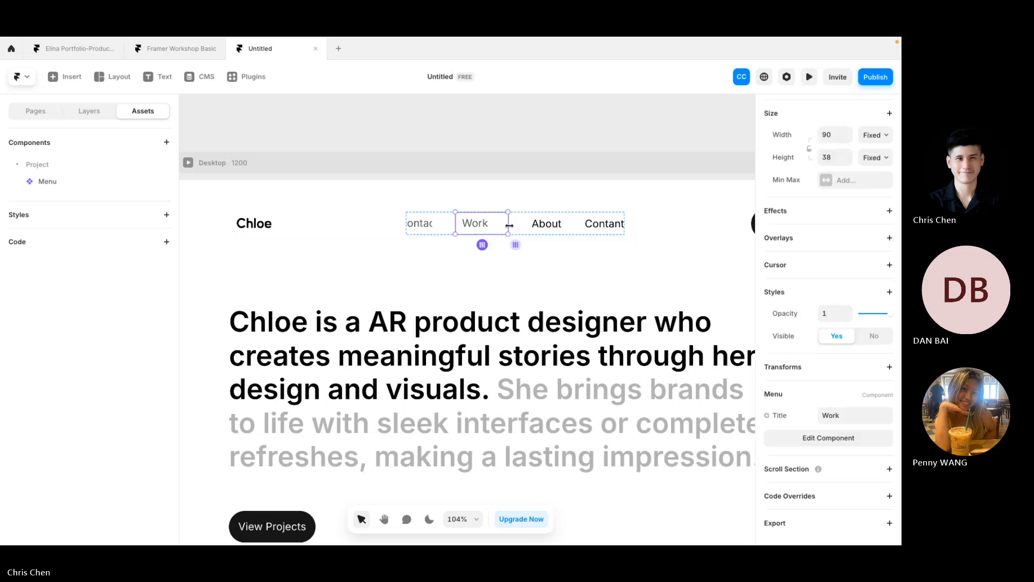
click(545, 226)
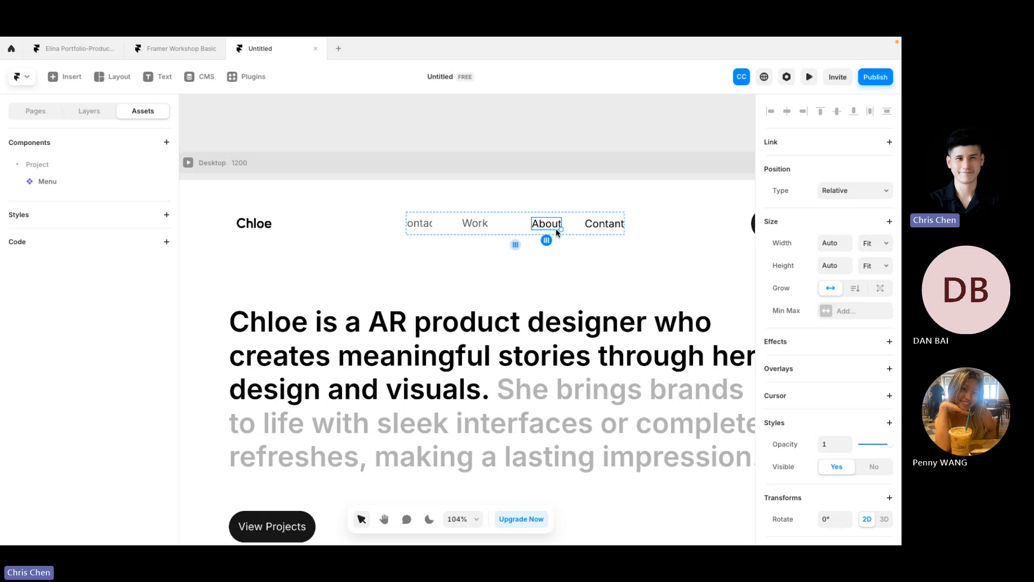
key(Delete)
click(572, 224)
key(Delete)
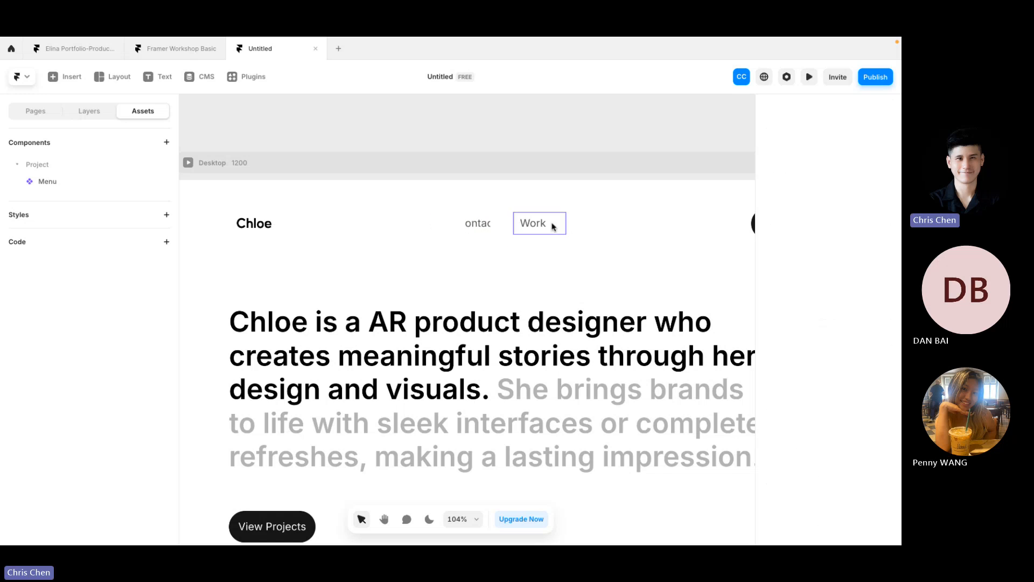
Step: Duplicate the Work menu item and remove the leftover 'ontac' fragment
click(548, 227)
key(ctrl+d)
key(ctrl+d)
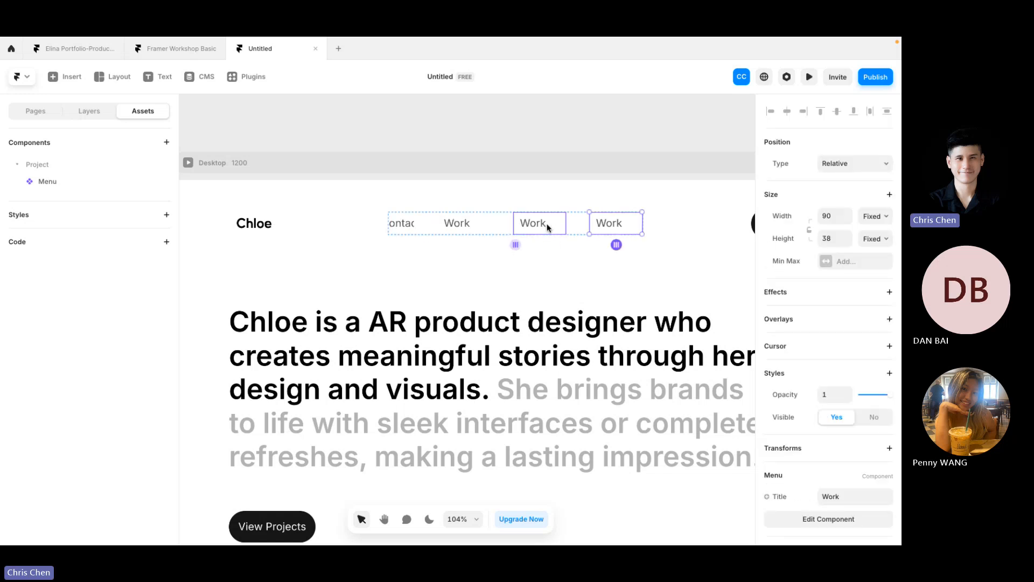
click(408, 222)
key(Delete)
click(425, 223)
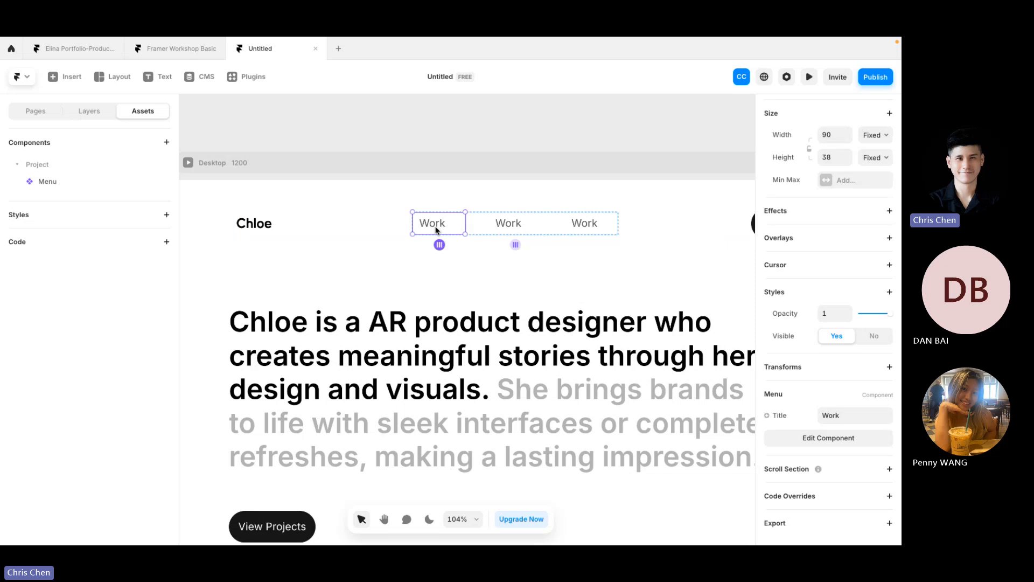
click(594, 234)
click(428, 222)
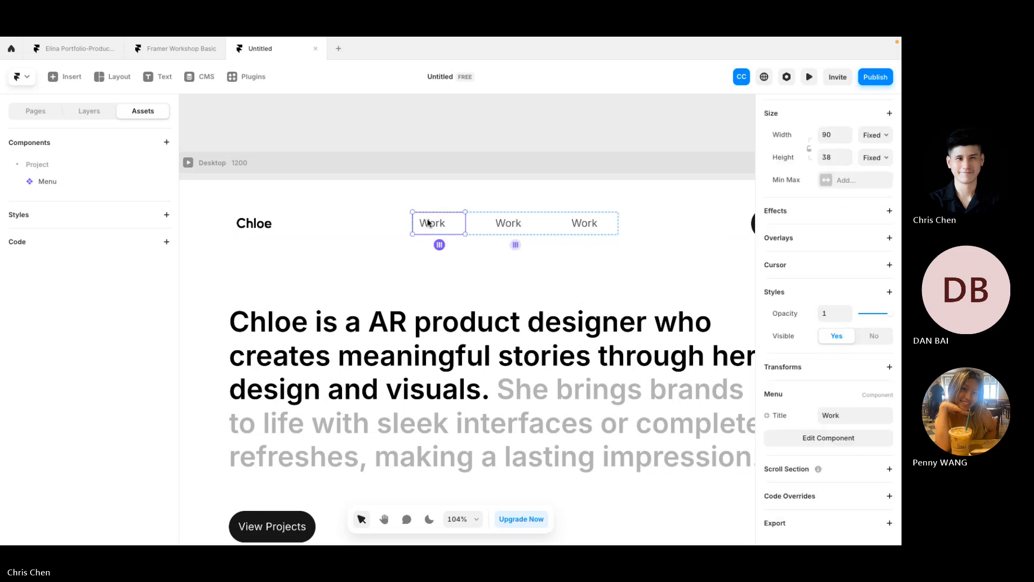
click(494, 230)
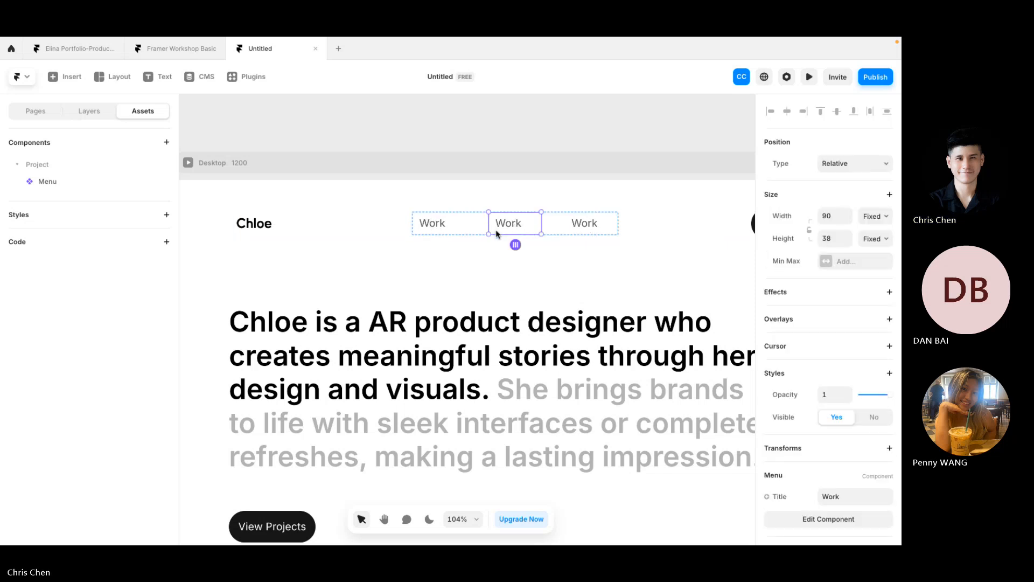
Step: Retitle the middle copy 'About' and the third copy 'Contact'
scroll(846, 421, down, 2)
click(849, 415)
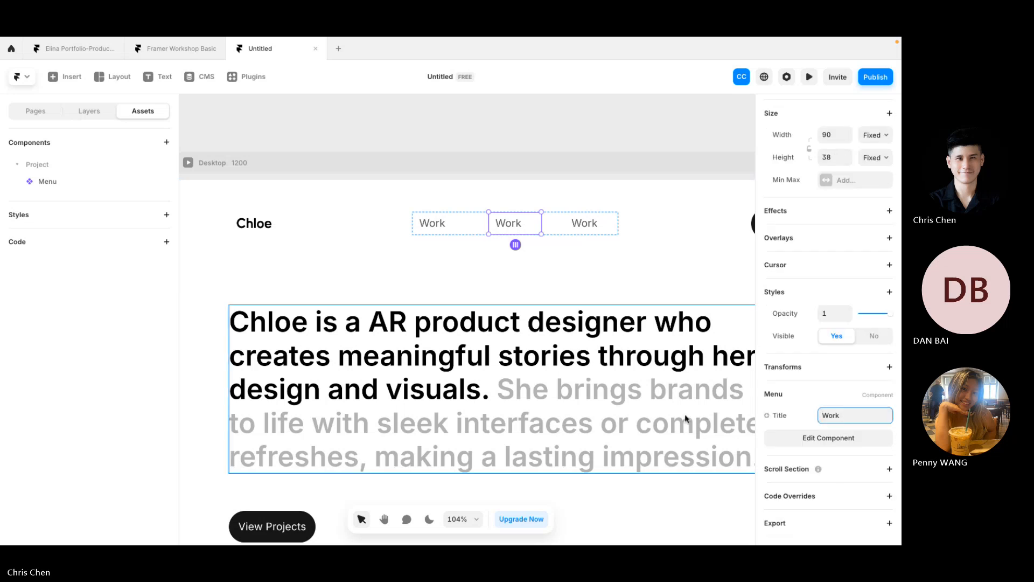
key(ctrl+a)
text(About)
key(Return)
click(592, 223)
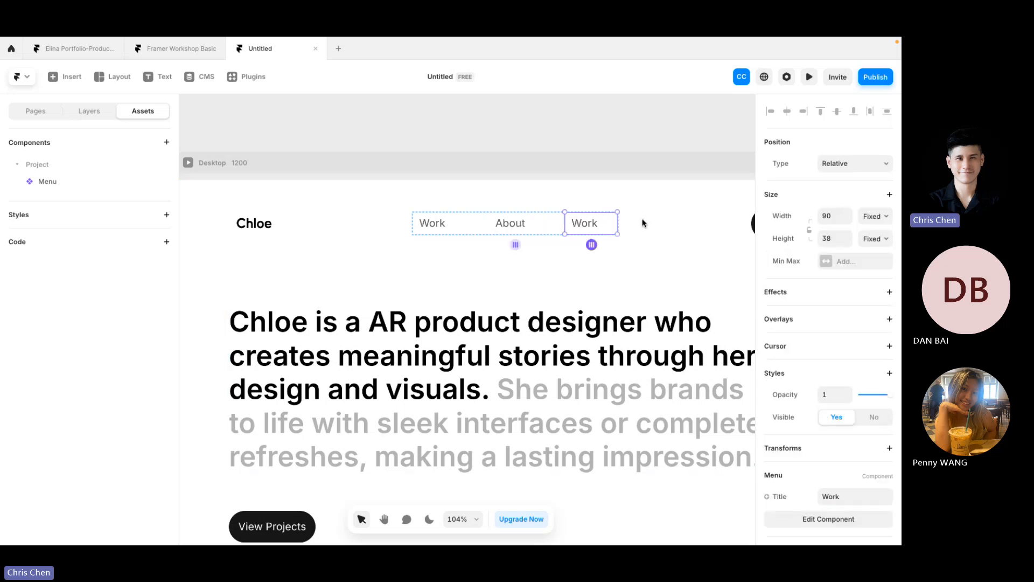
click(849, 415)
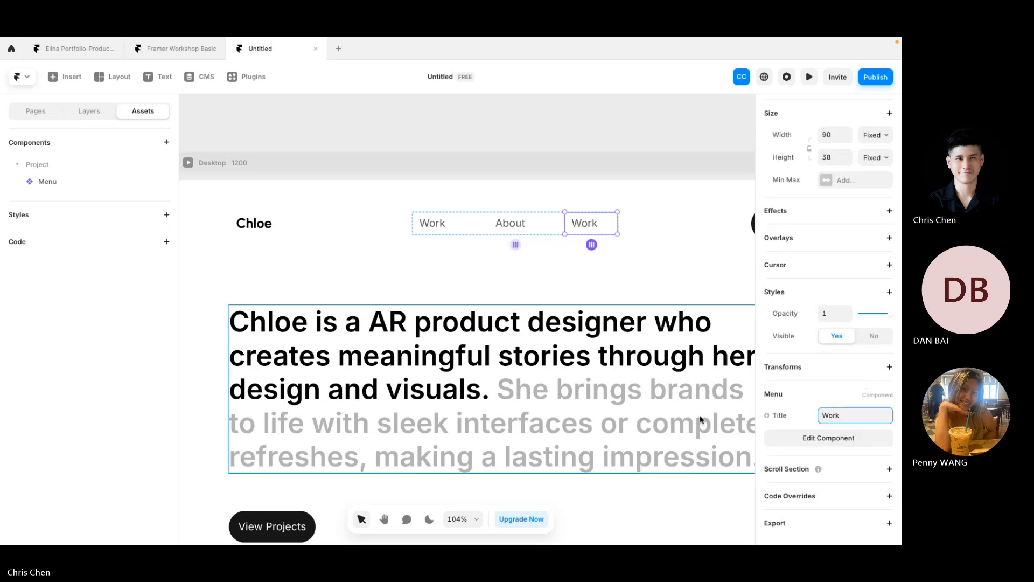
key(BackSpace)
key(BackSpace)
key(BackSpace)
key(BackSpace)
text(Contact)
key(Return)
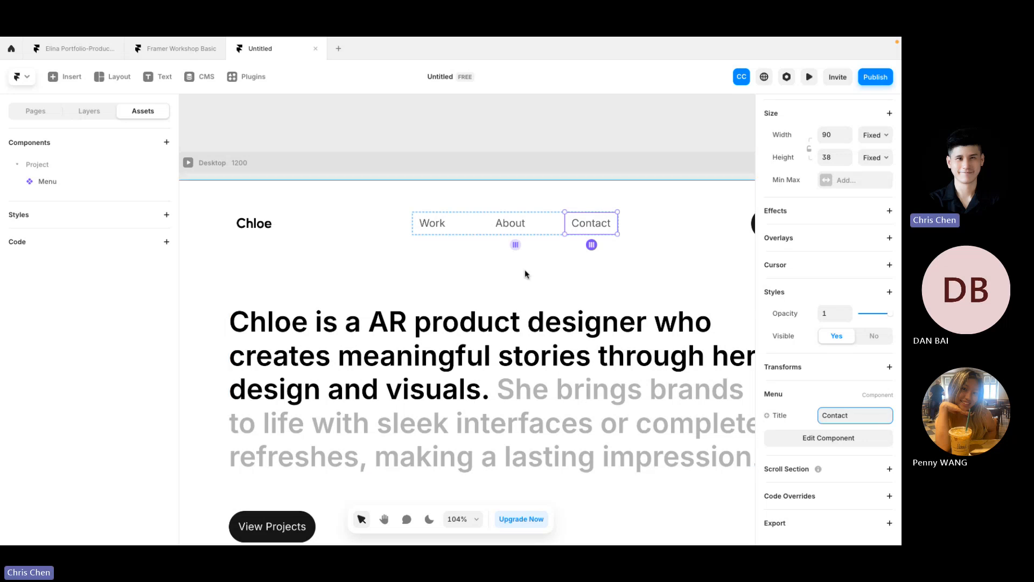
click(430, 130)
click(41, 112)
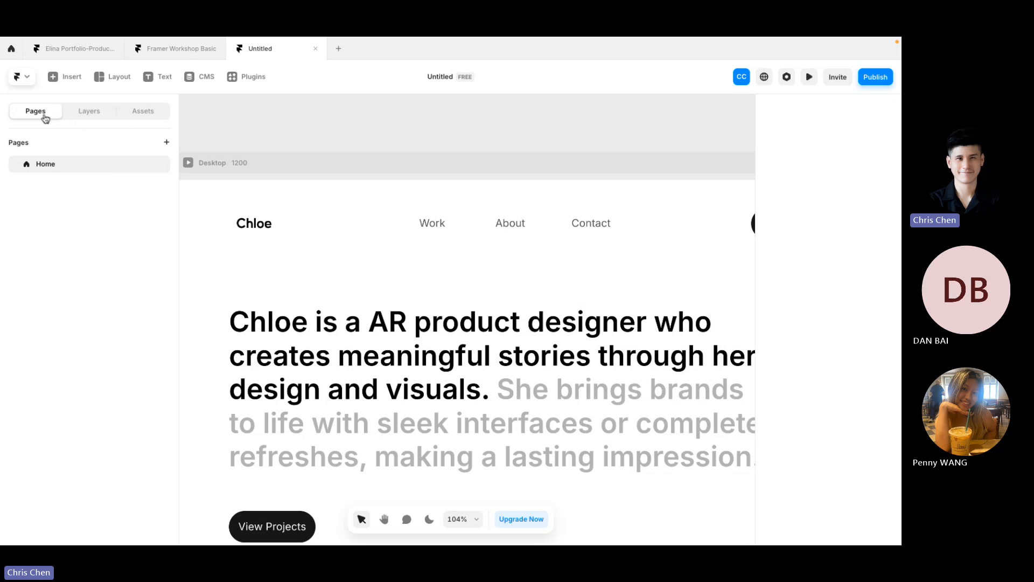
click(83, 114)
click(147, 117)
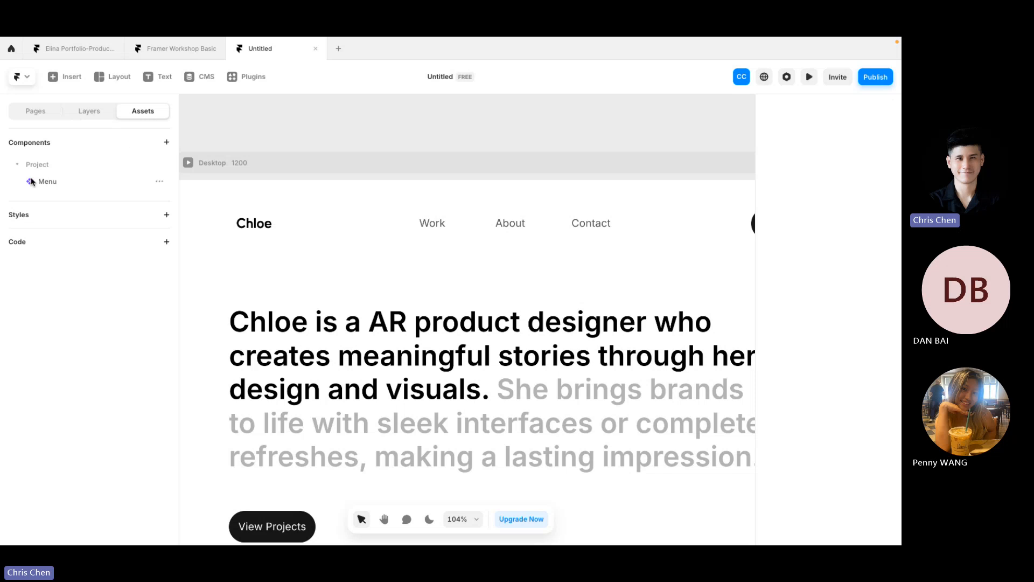
click(50, 183)
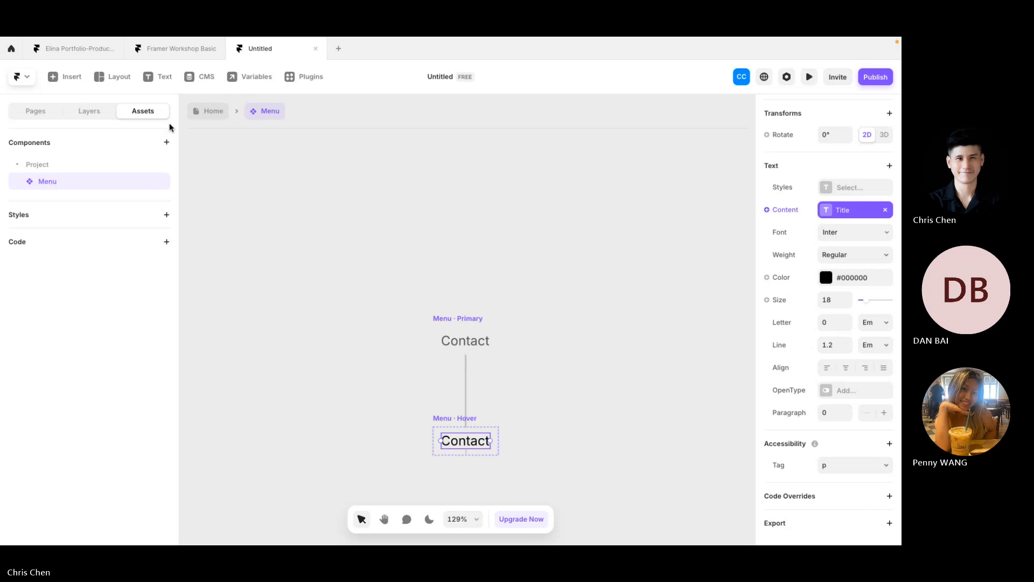
click(213, 111)
click(308, 239)
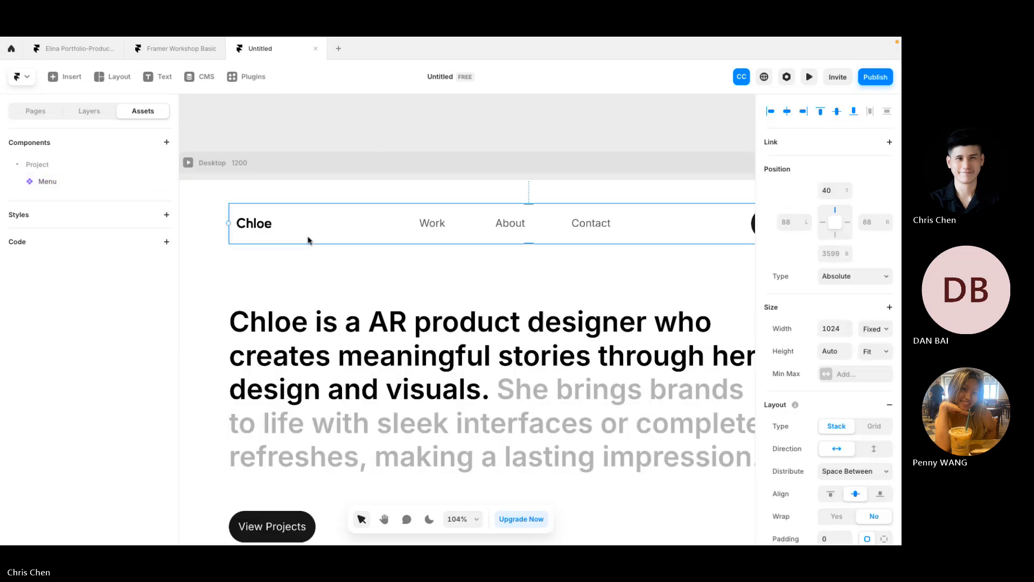
scroll(309, 240, right, 2)
click(463, 220)
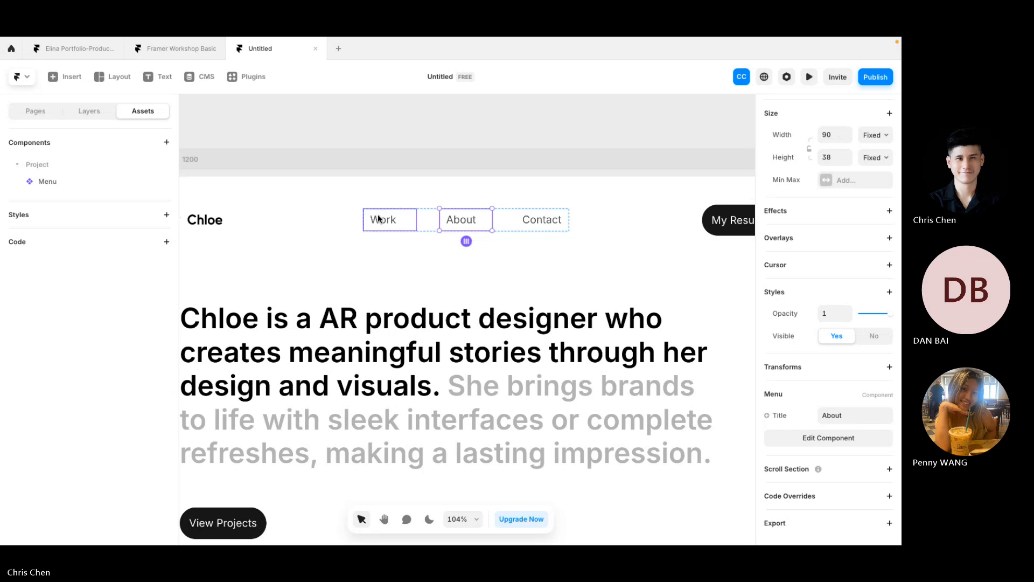
click(466, 237)
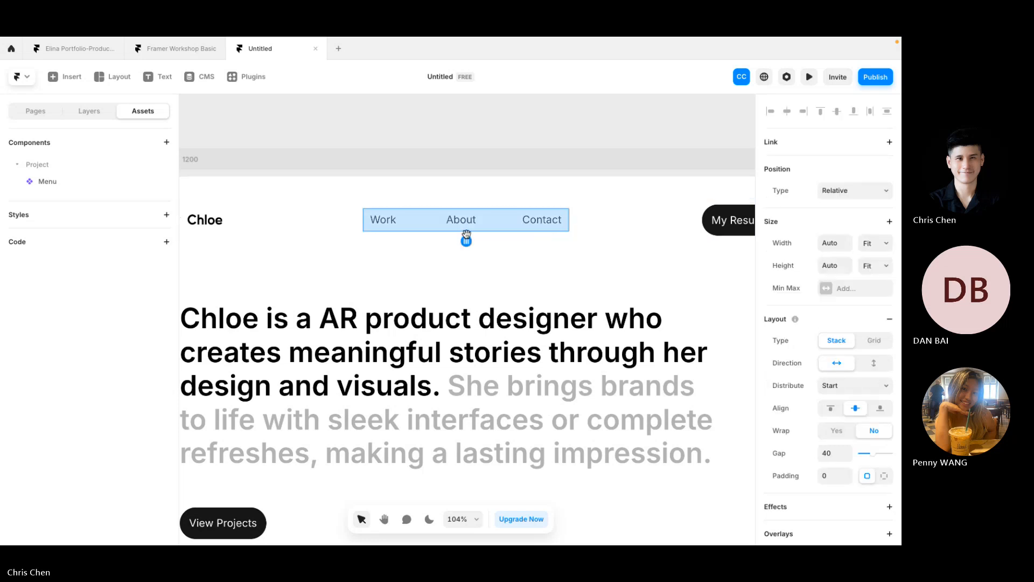
click(468, 154)
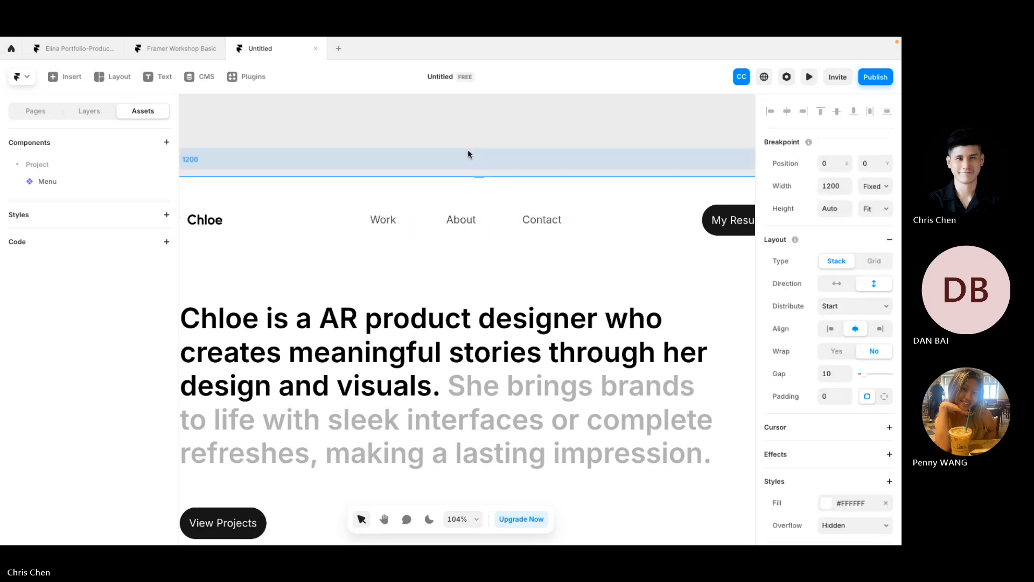
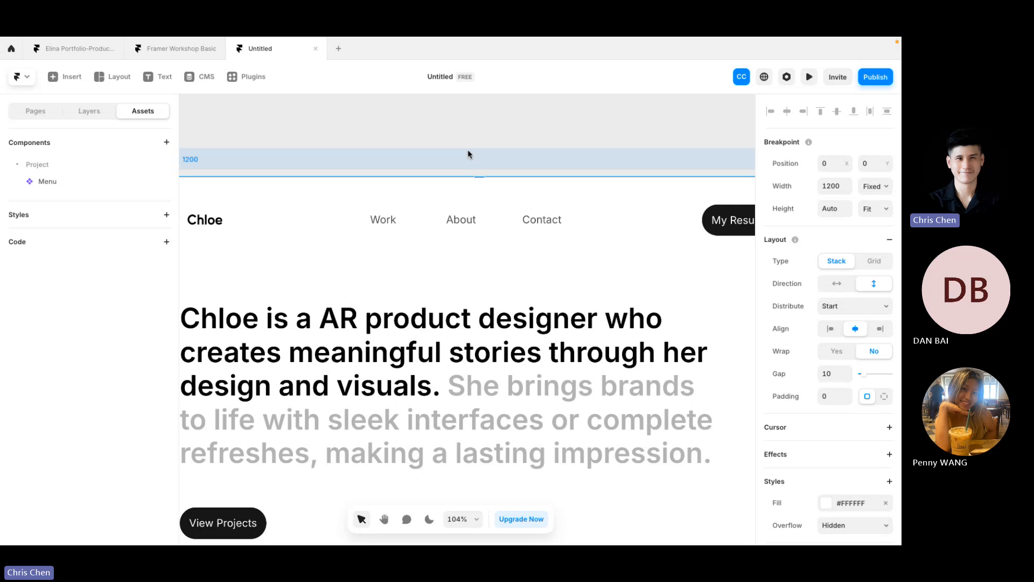
Step: Compare with the Framer Workshop Basic preview, then select the My Resume button
scroll(468, 151, down, 3)
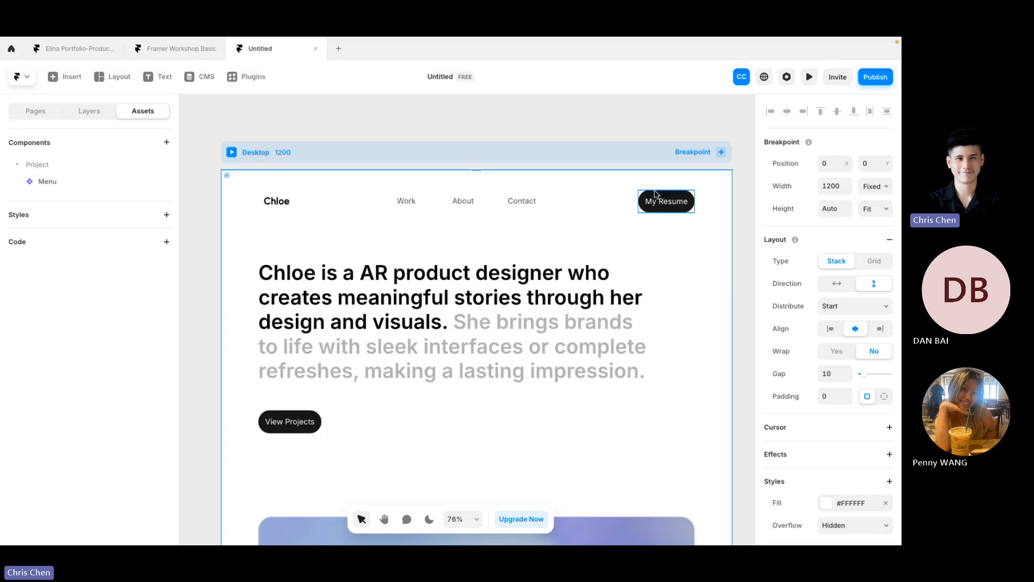
click(167, 48)
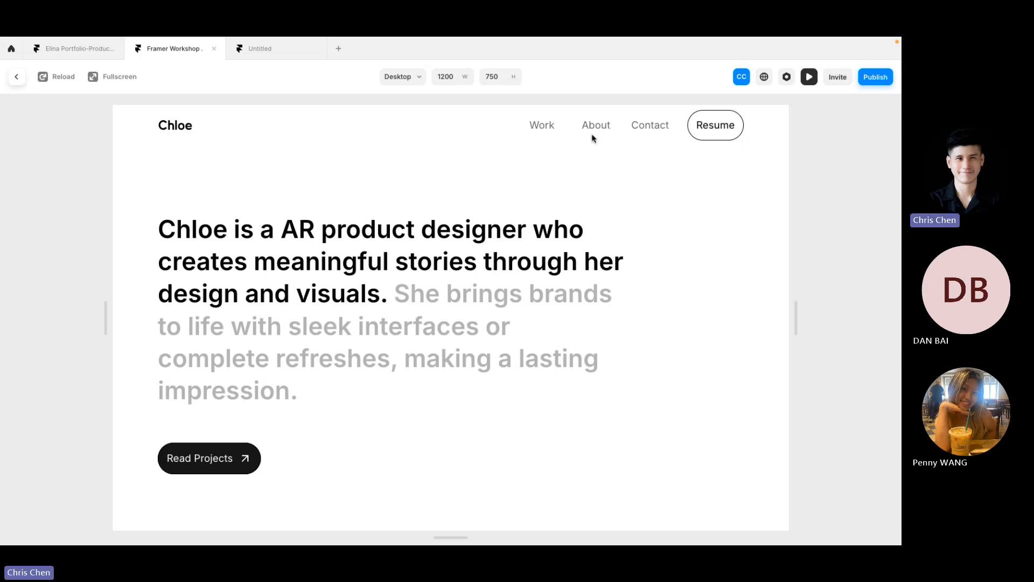
click(259, 52)
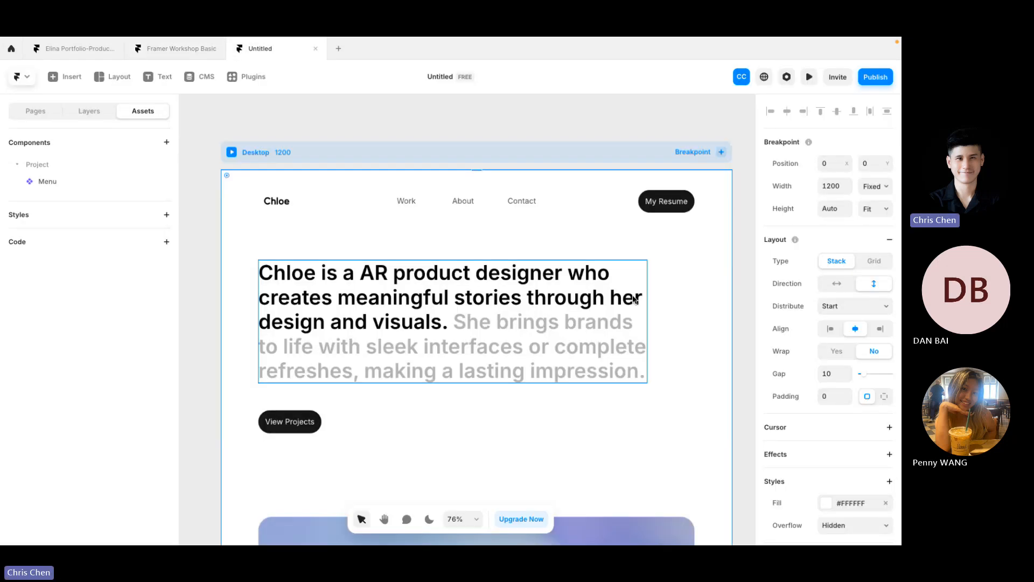
click(682, 200)
click(693, 257)
click(680, 200)
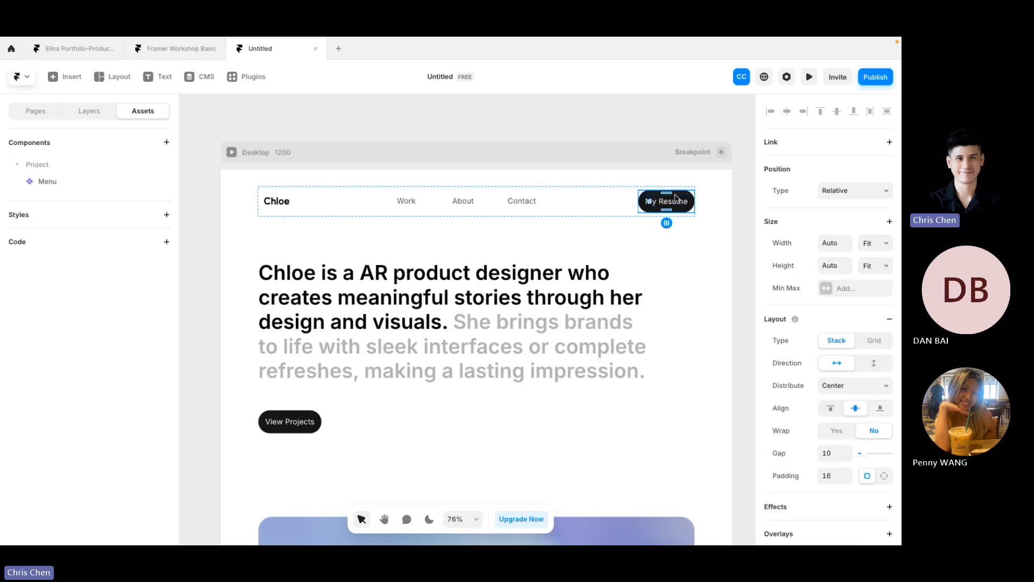
Step: Convert the My Resume button into a component named BUTTON
right_click(675, 199)
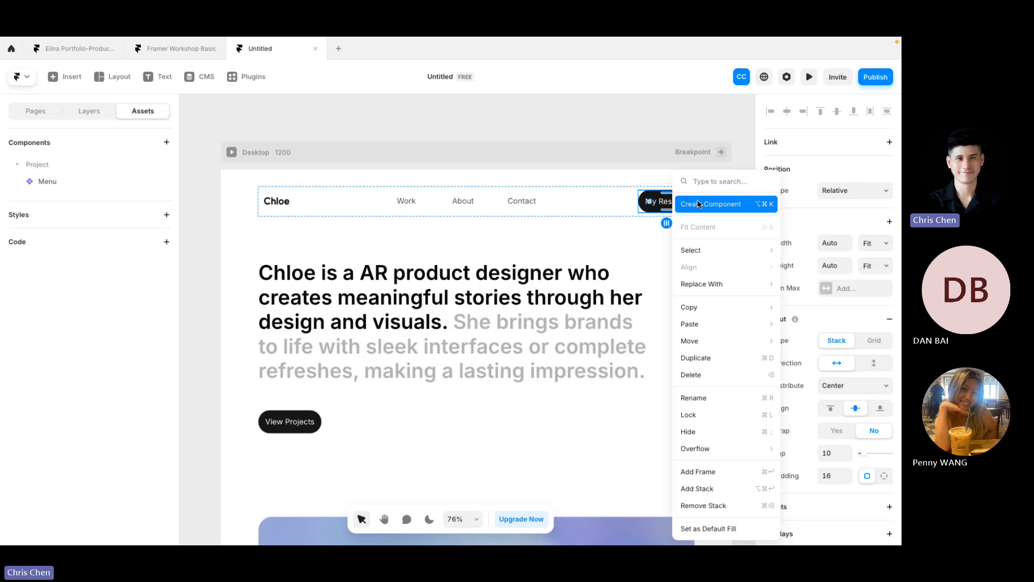
click(697, 201)
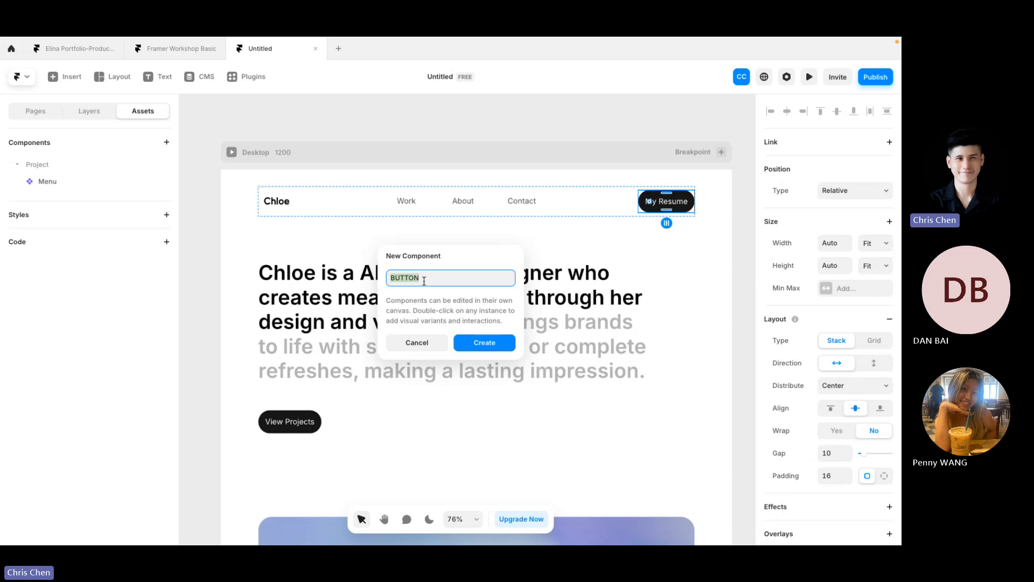
click(482, 345)
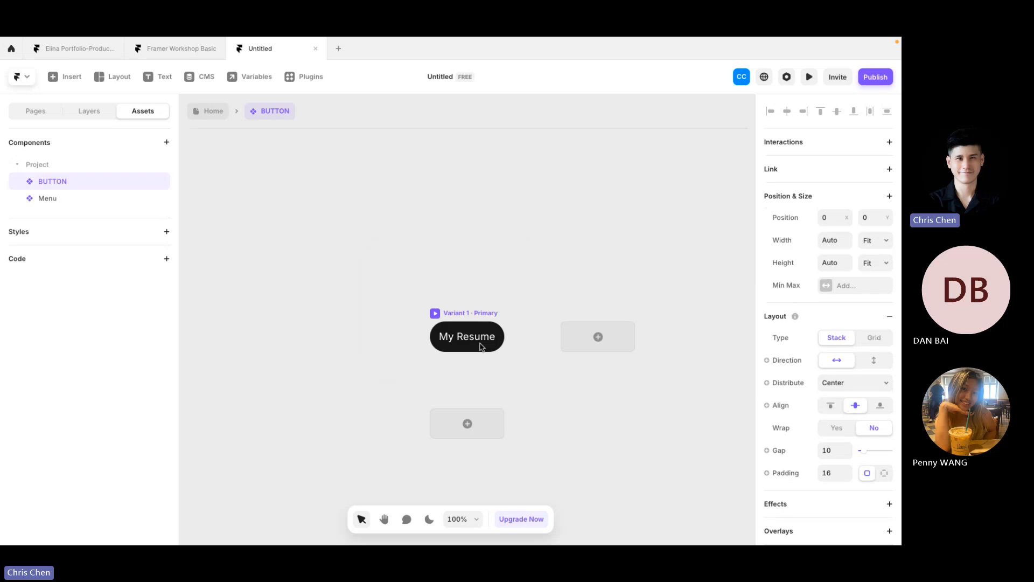
Step: Add a Hover variant beside the button's Primary variant
click(545, 347)
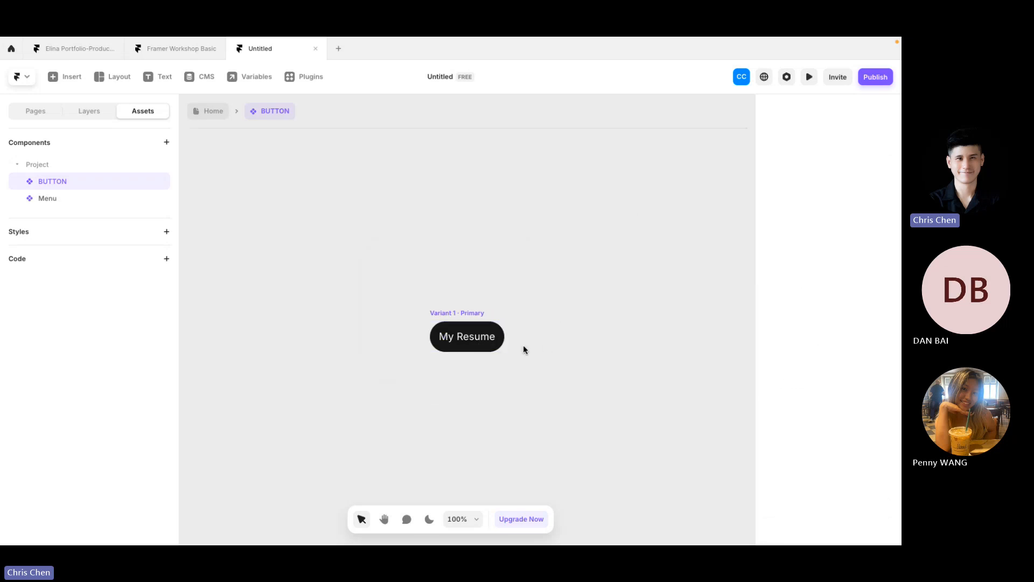
click(471, 322)
scroll(546, 416, right, 2)
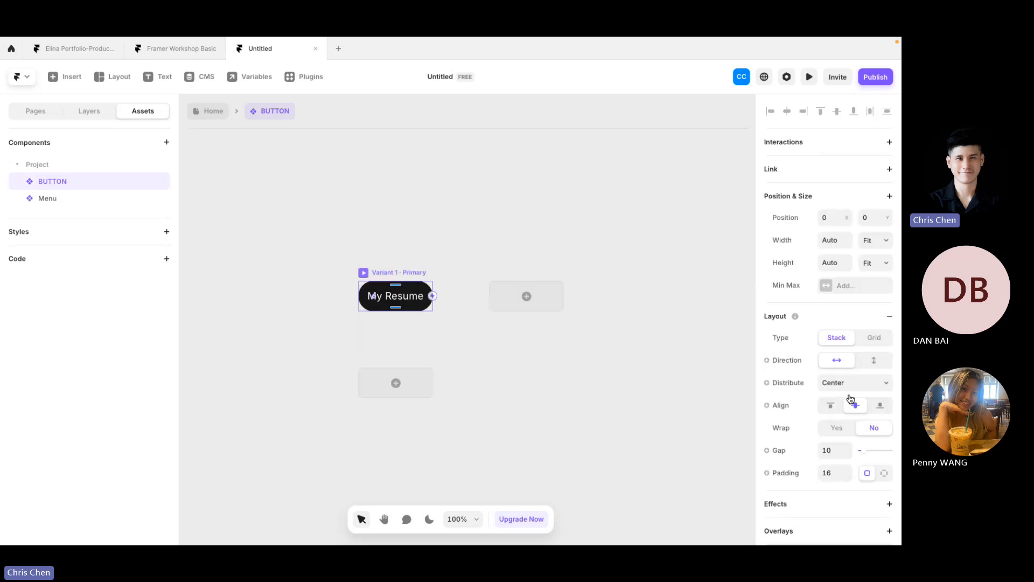
scroll(850, 399, down, 6)
click(387, 391)
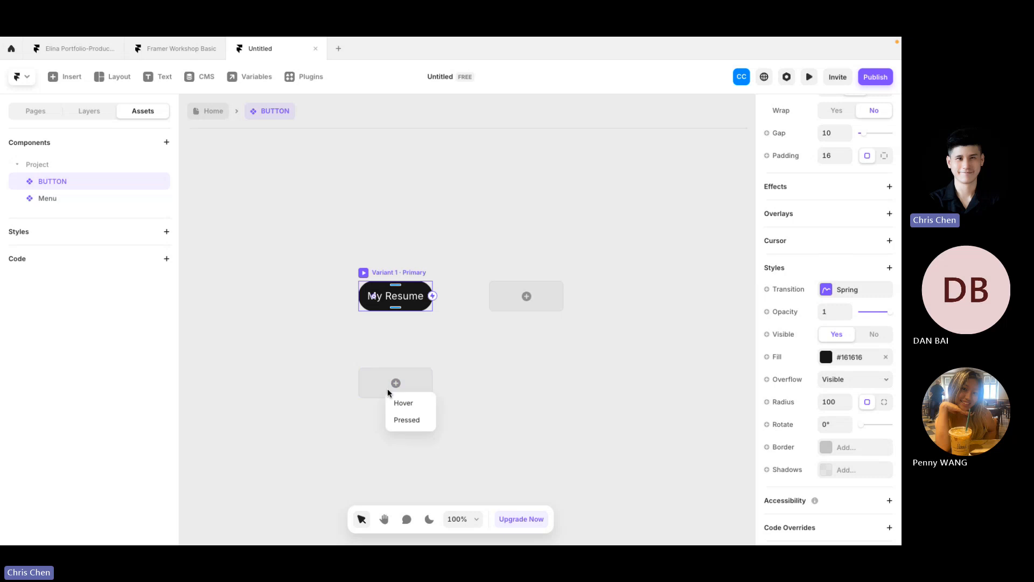
click(404, 404)
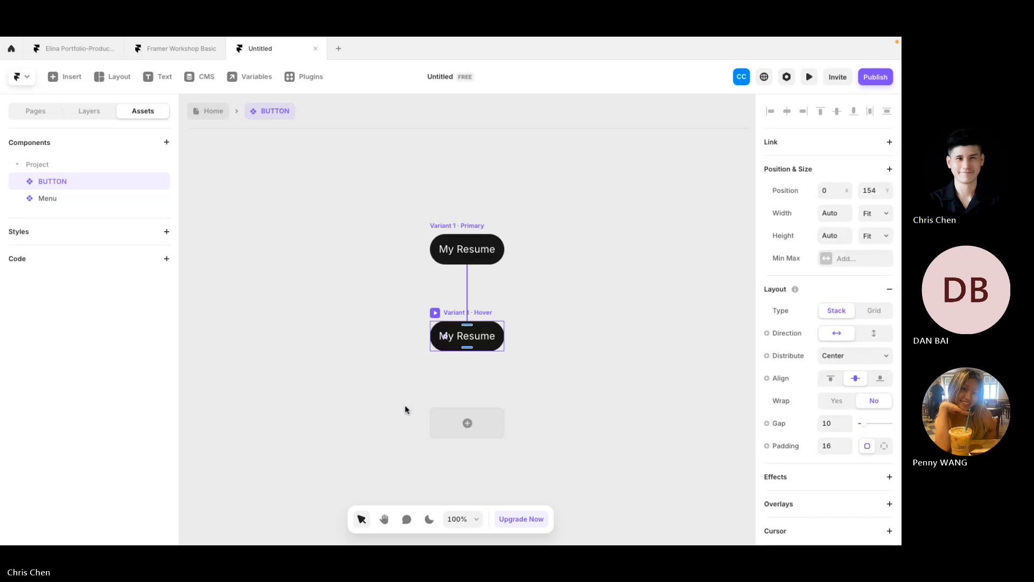
Step: Set the Hover variant's fill to white #FFFFFF
click(405, 407)
click(463, 312)
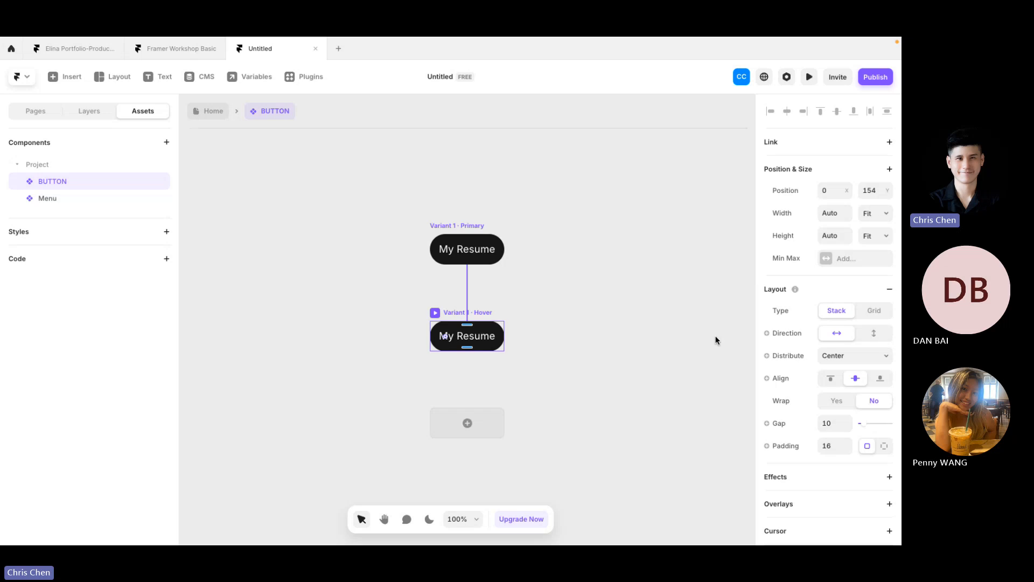
scroll(809, 422, down, 5)
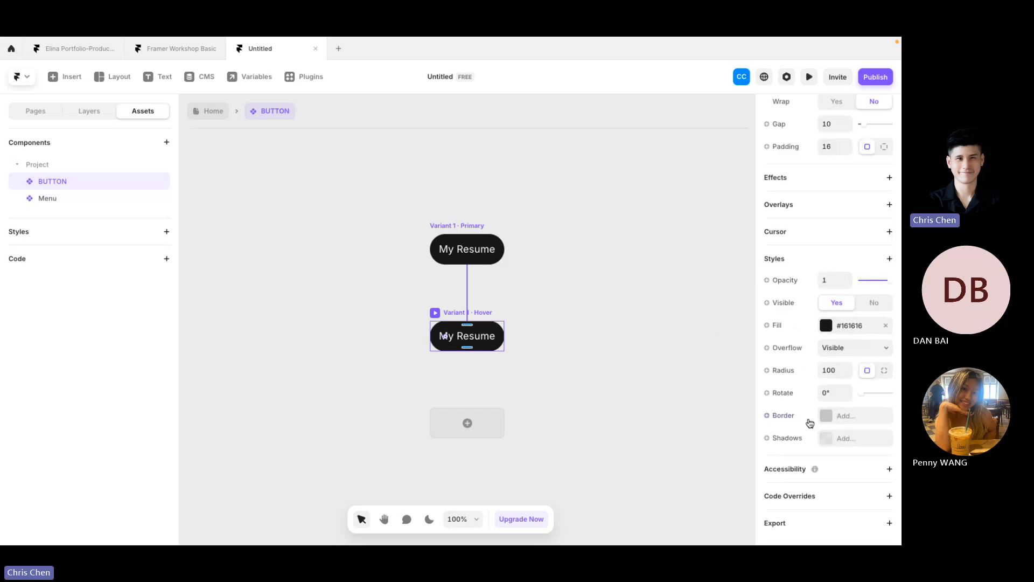
click(825, 325)
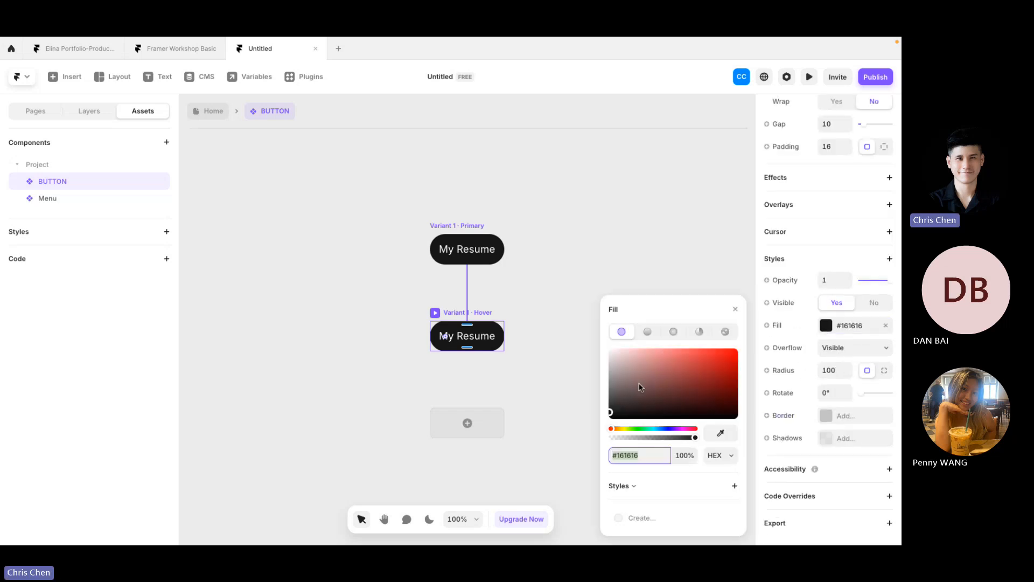
drag(640, 386, 397, 247)
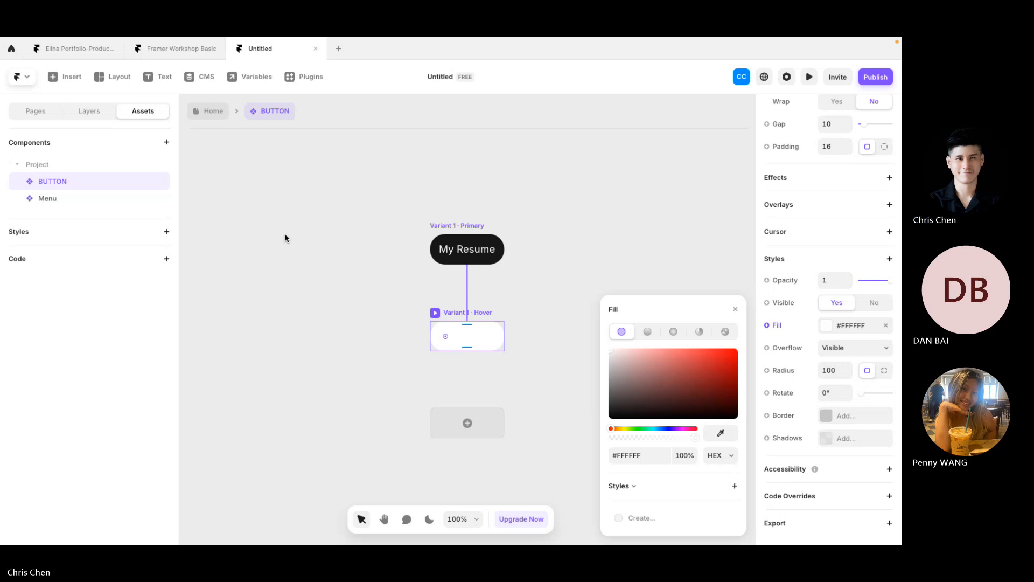
click(297, 287)
Step: Make the Hover variant's My Resume text black #000000
click(489, 340)
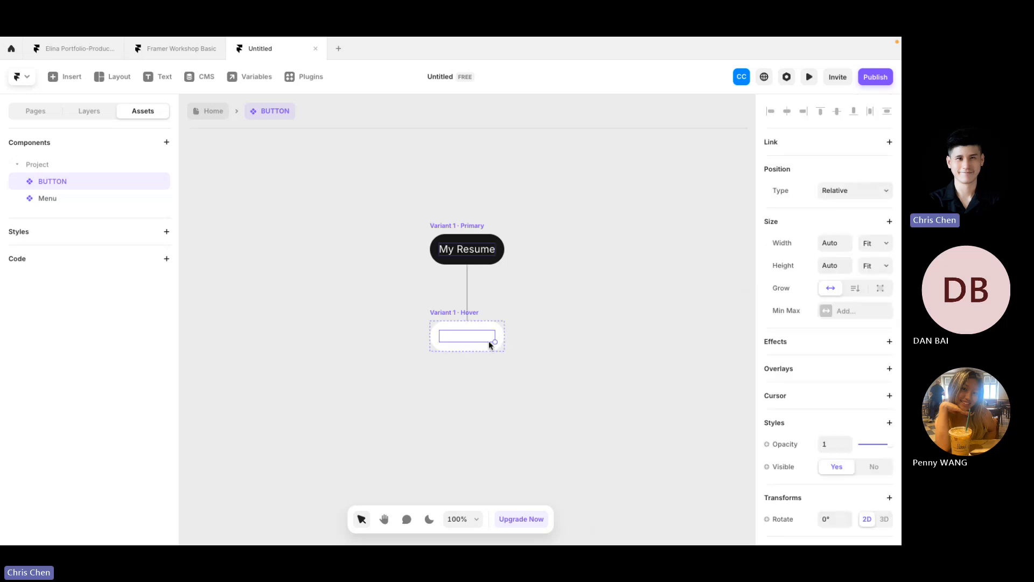
click(80, 109)
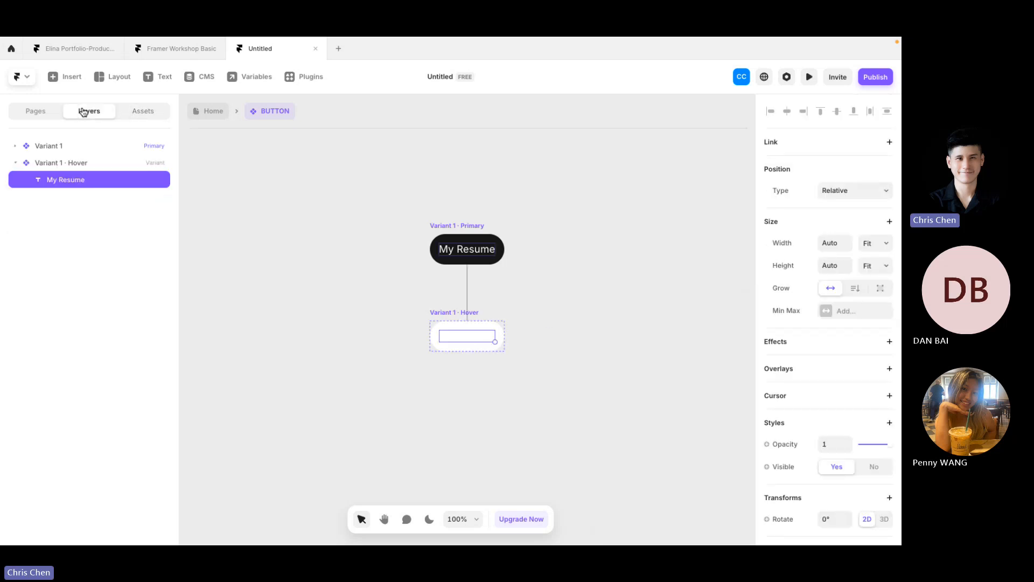
scroll(827, 382, down, 7)
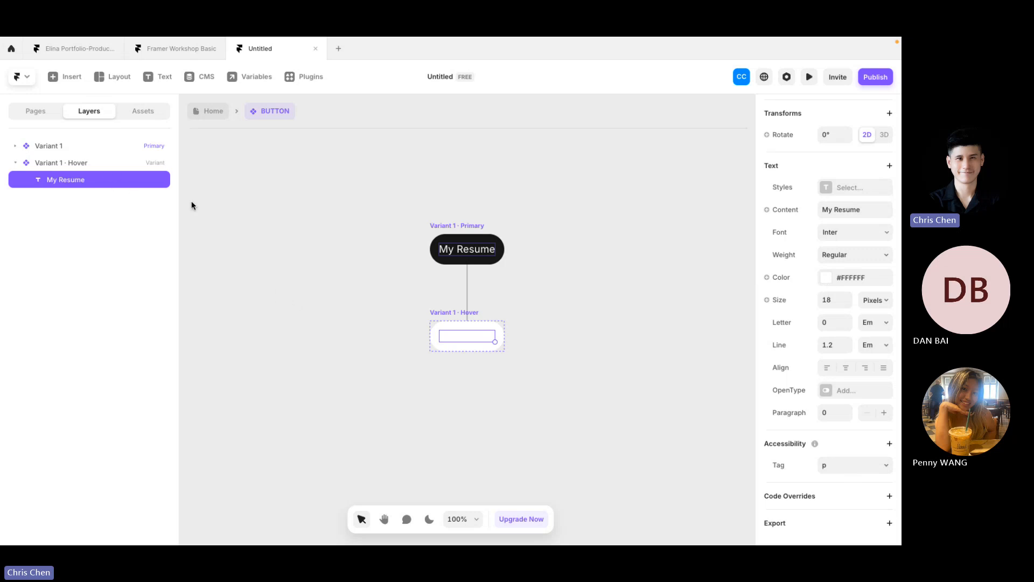
click(830, 280)
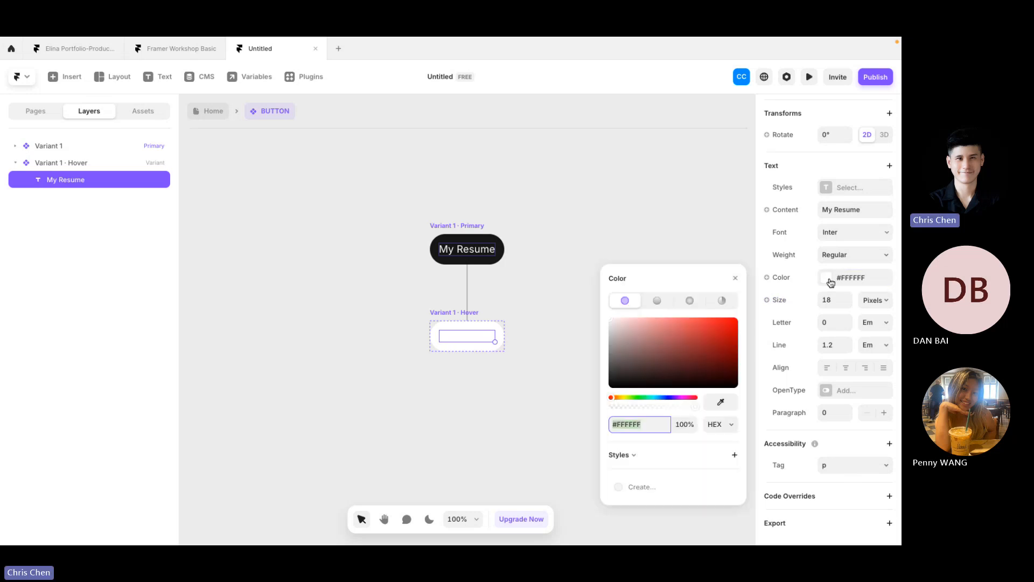
click(820, 260)
click(690, 287)
scroll(843, 285, up, 7)
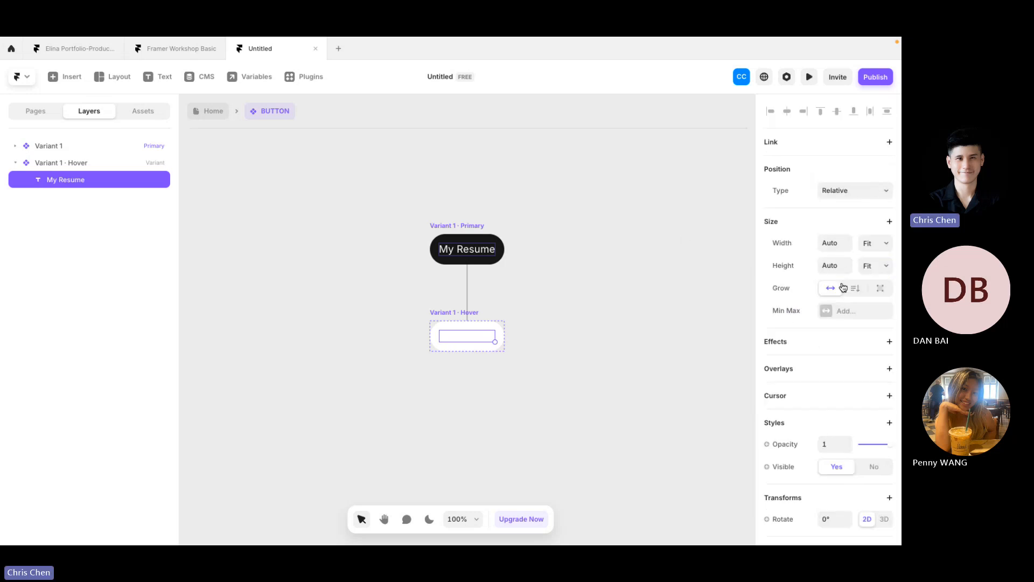
scroll(842, 286, down, 7)
click(827, 282)
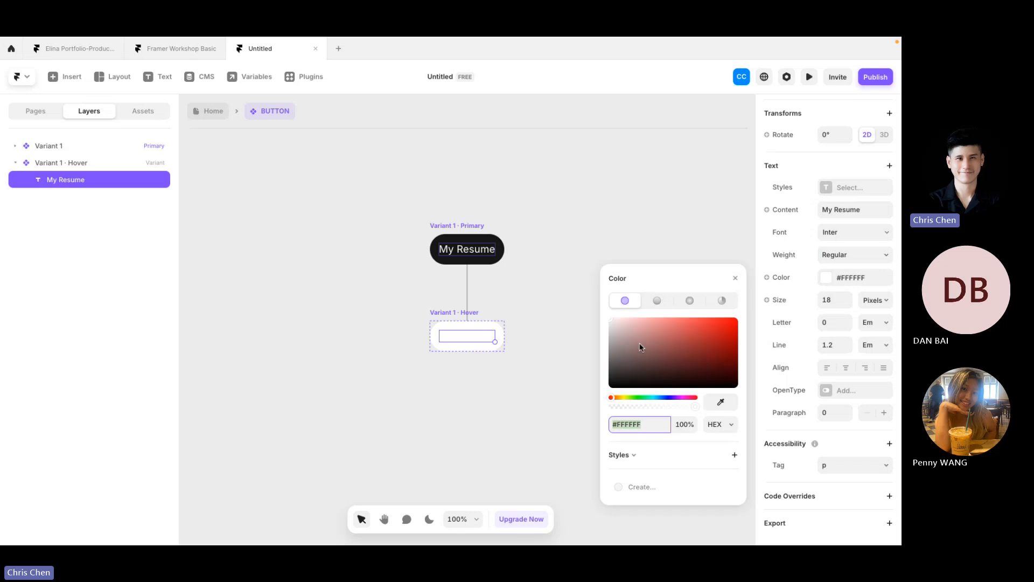
text(000000)
key(Return)
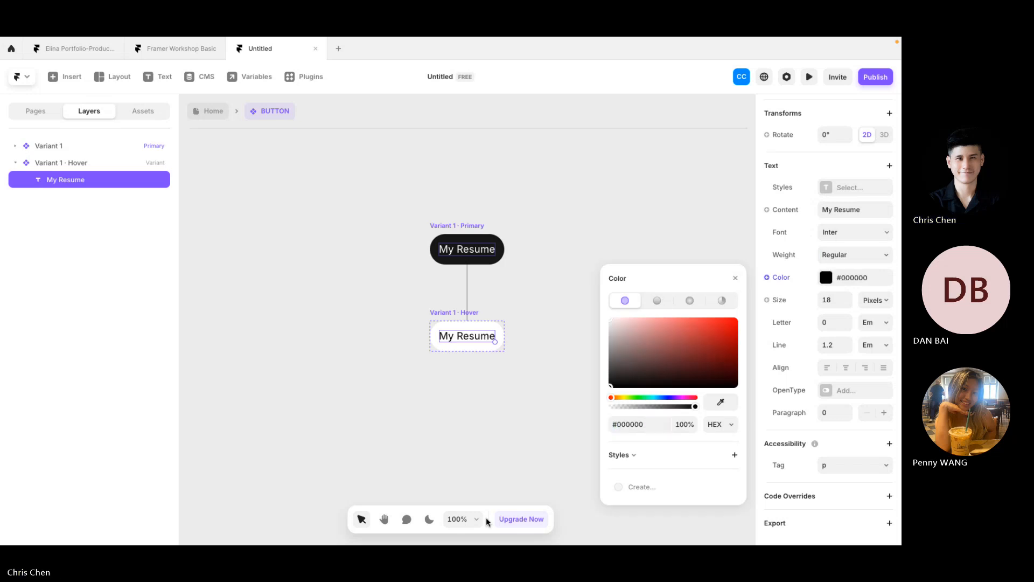
click(313, 431)
Step: Preview the BUTTON component's hover look against the Framer Workshop Basic reference
click(437, 228)
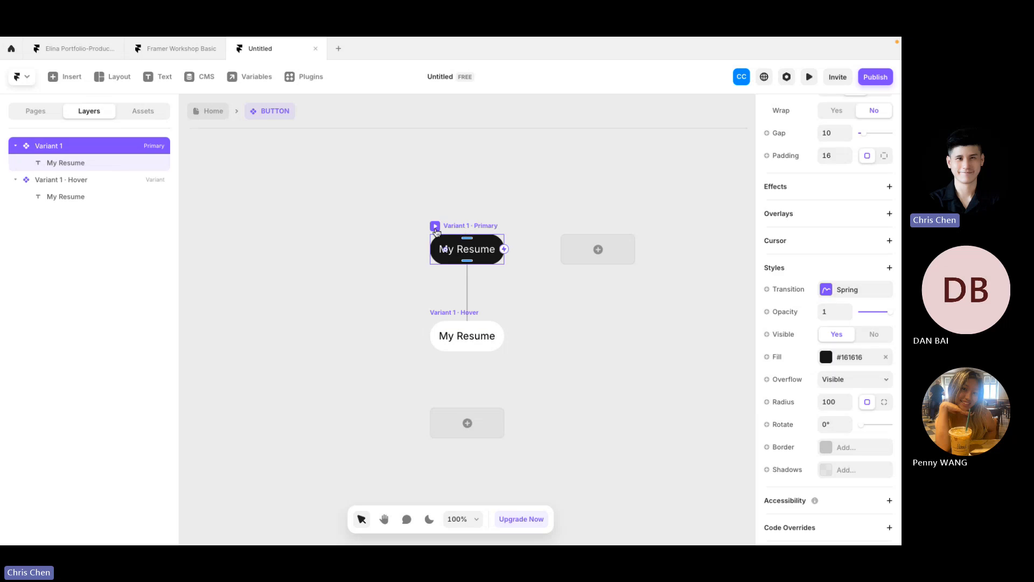
key(super+p)
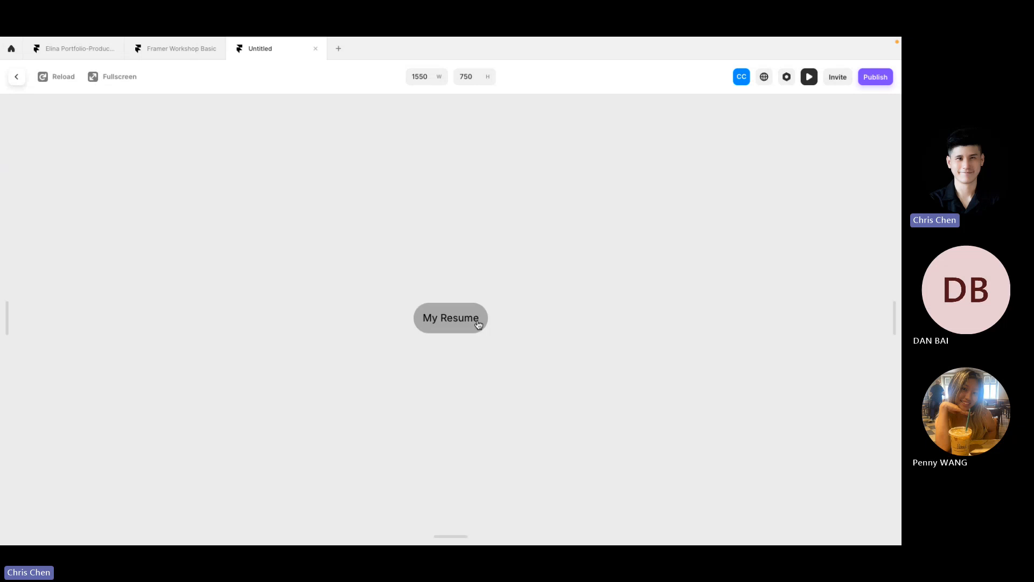
click(175, 51)
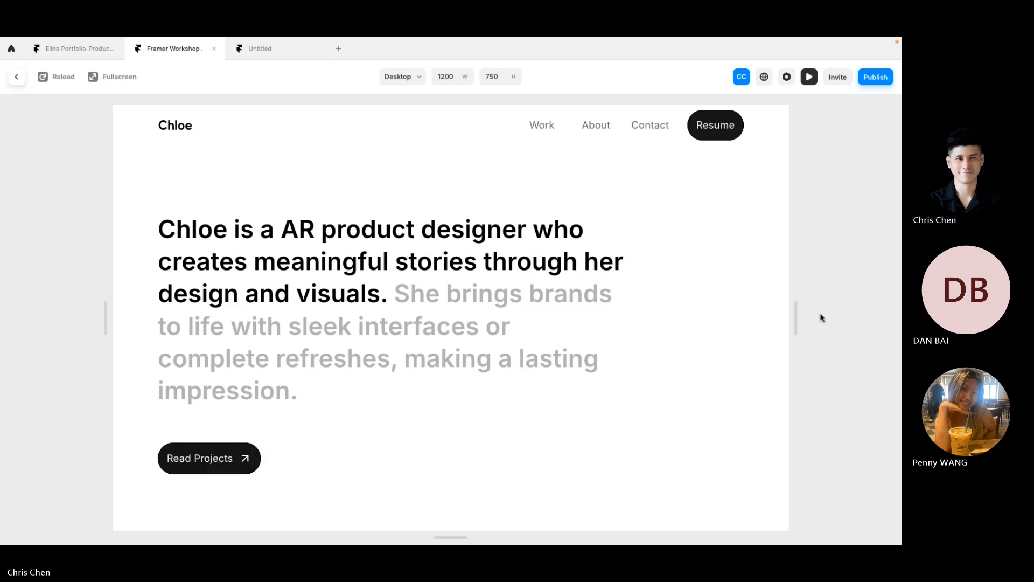
drag(795, 318, 870, 319)
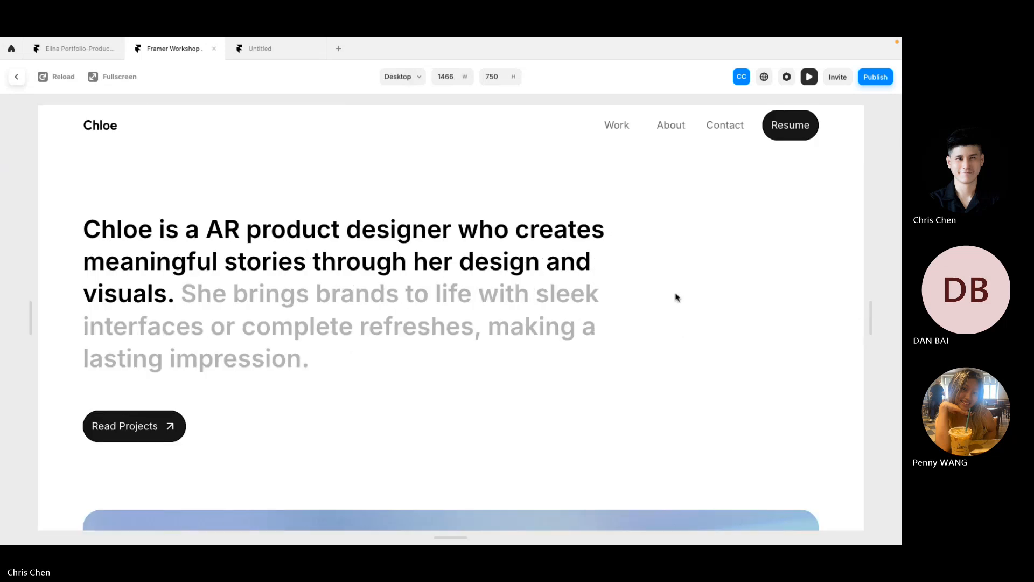
click(251, 48)
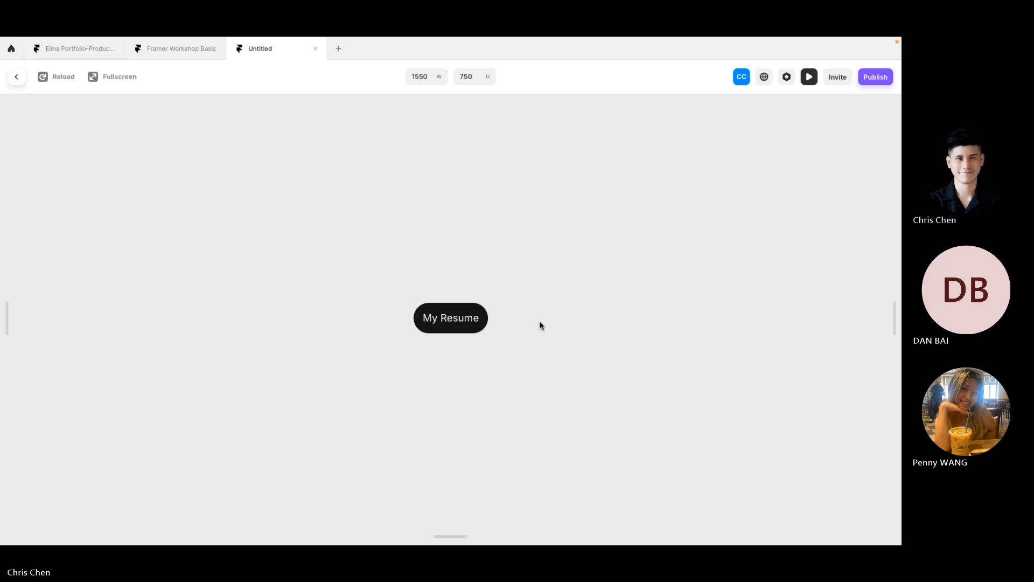
click(474, 314)
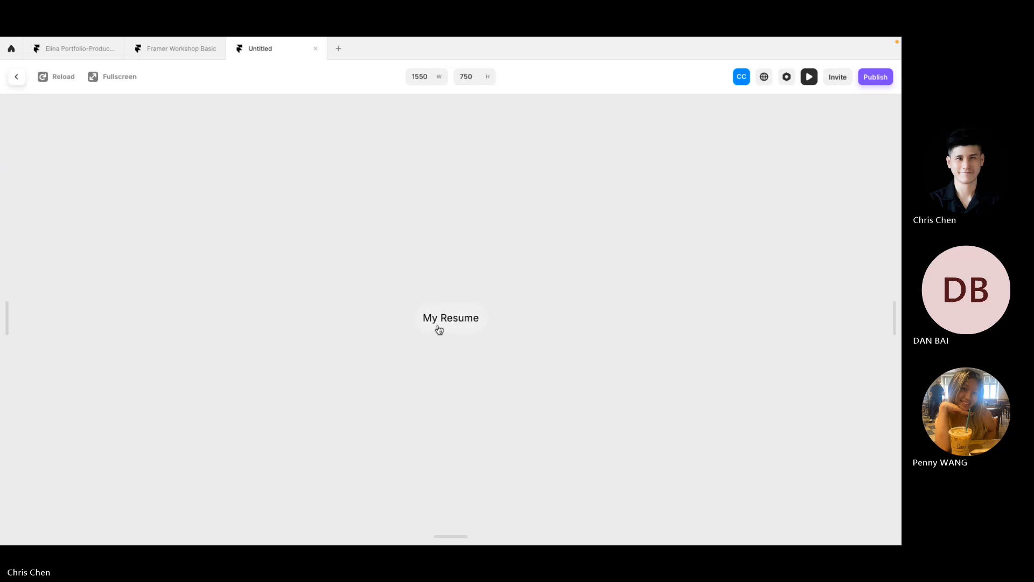
Step: Return to the Untitled project and preview its Home page
click(167, 49)
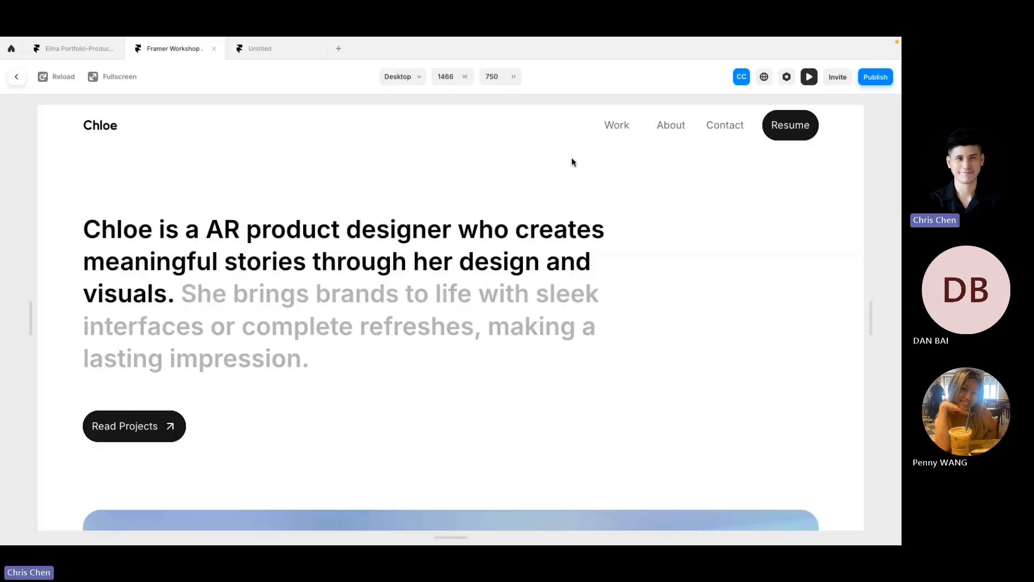
click(17, 76)
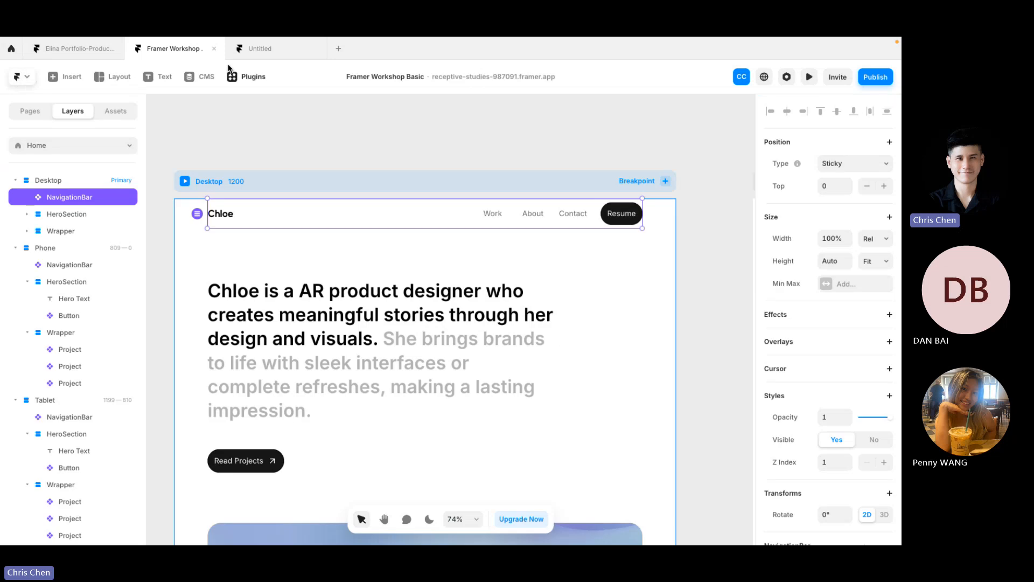
click(253, 49)
click(17, 76)
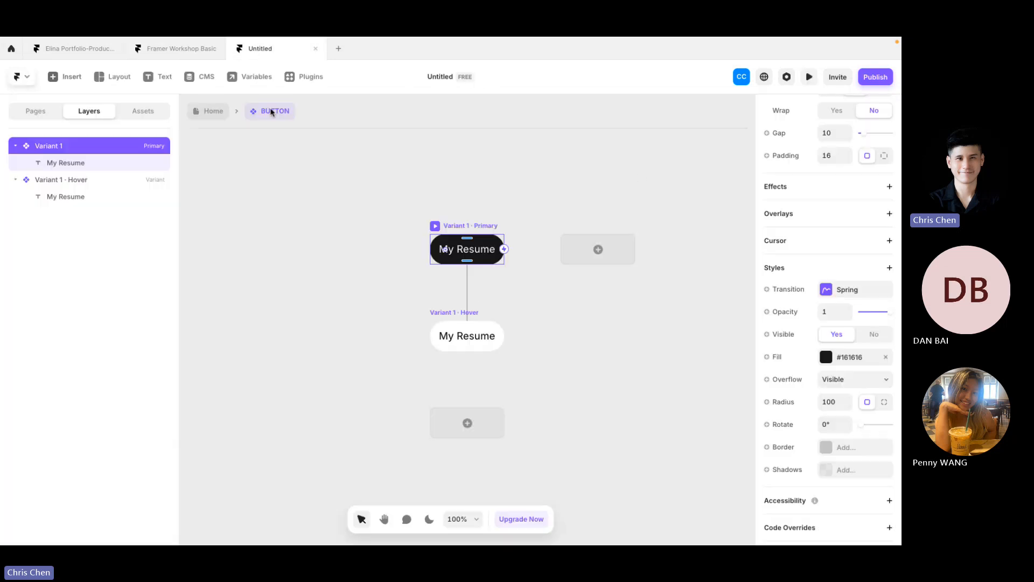
click(209, 111)
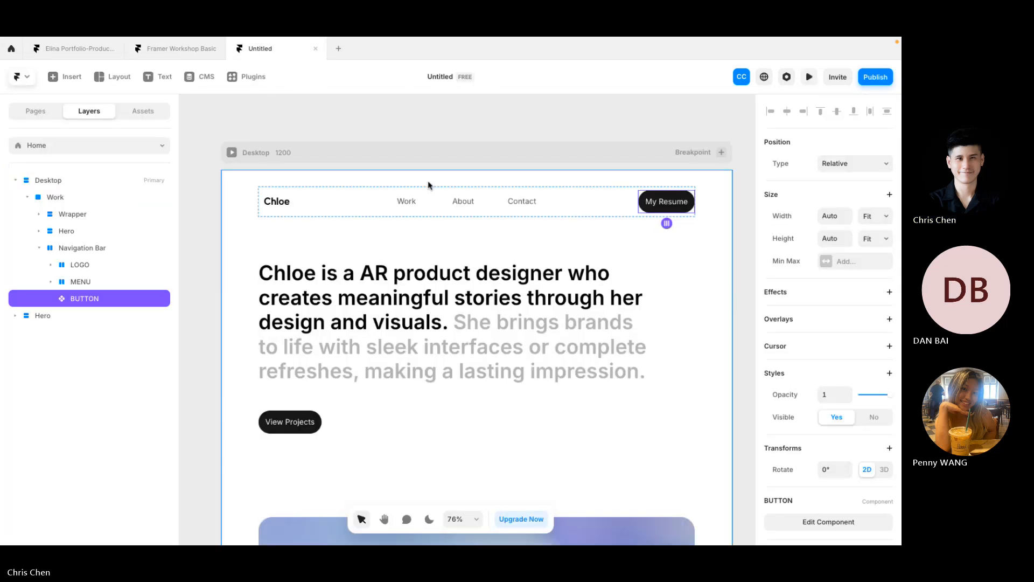
click(232, 154)
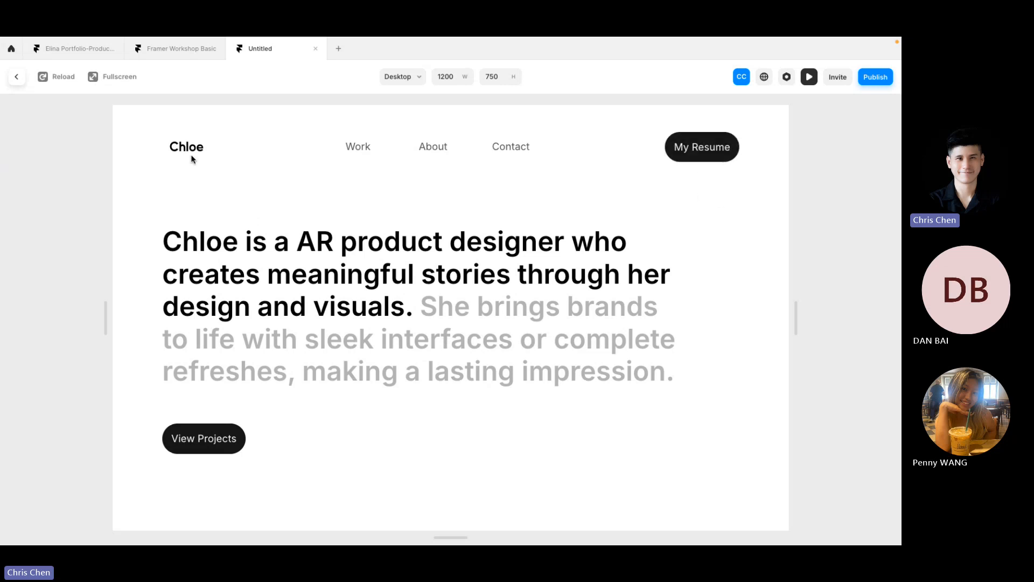
Step: Give the button's Hover variant a 1 px black solid border
click(16, 80)
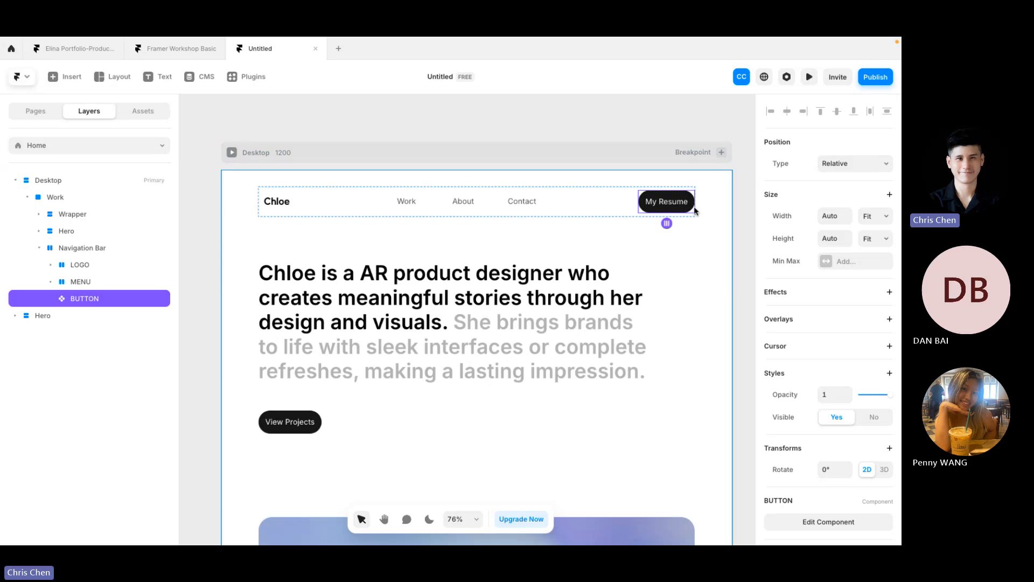
double_click(684, 209)
click(445, 401)
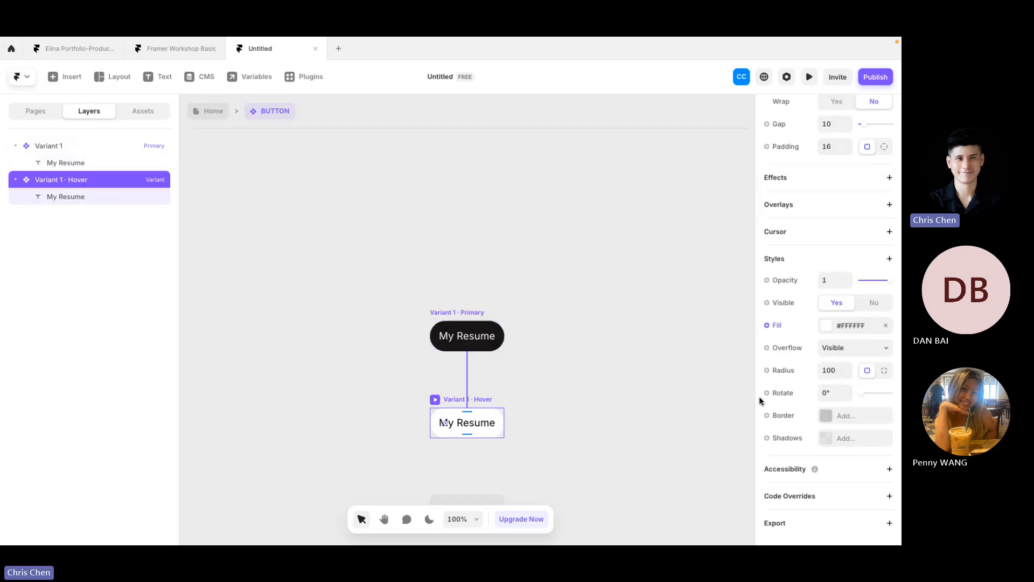
click(795, 418)
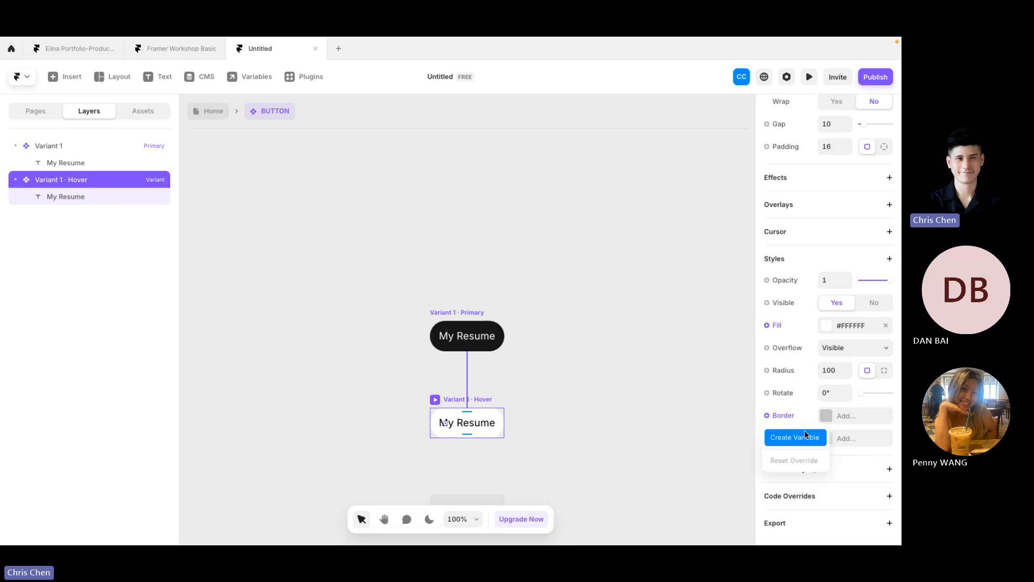
click(844, 422)
click(840, 421)
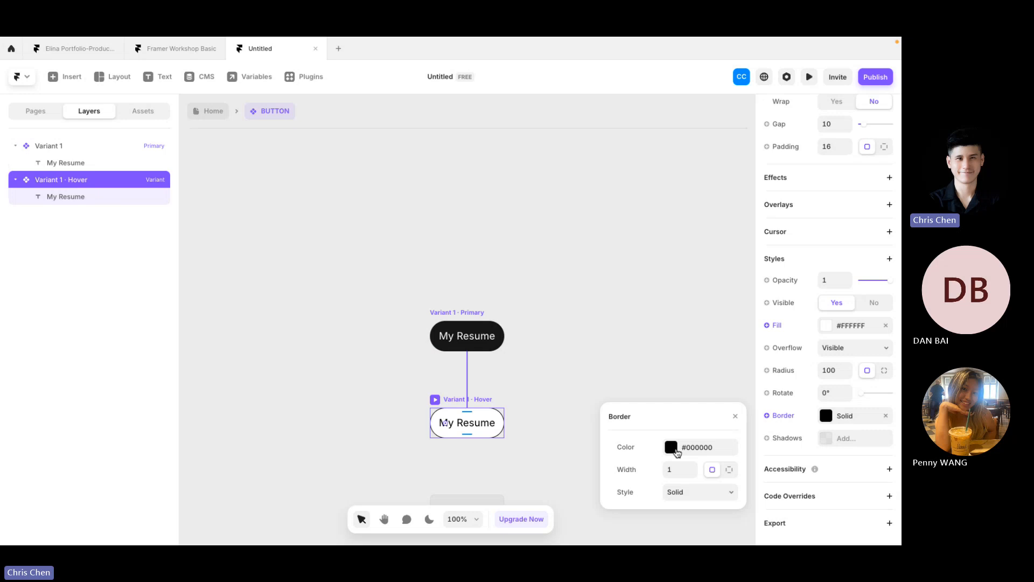
click(577, 321)
Step: Add the same black border to the Primary variant and preview the hover effect
click(477, 309)
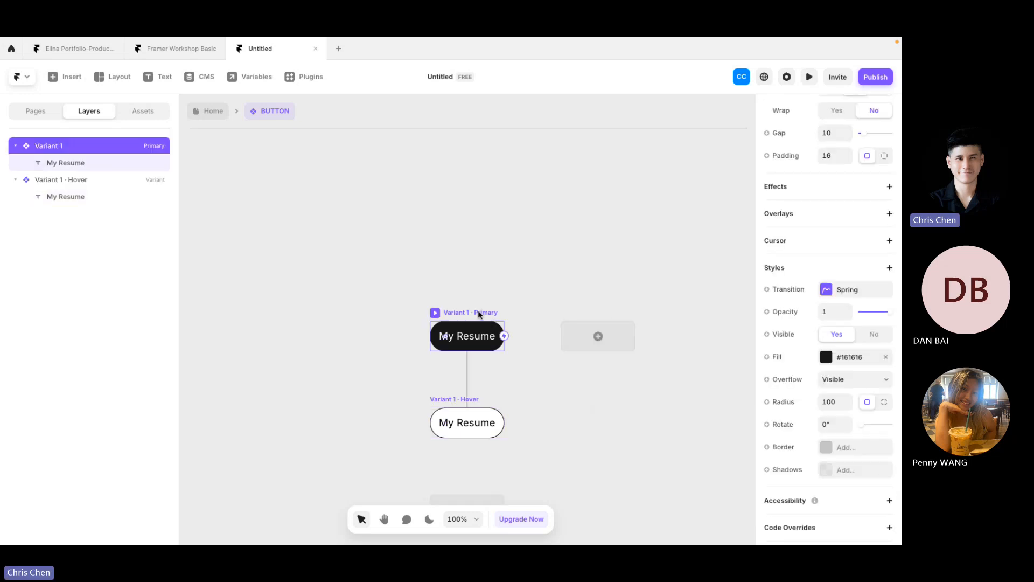
click(435, 314)
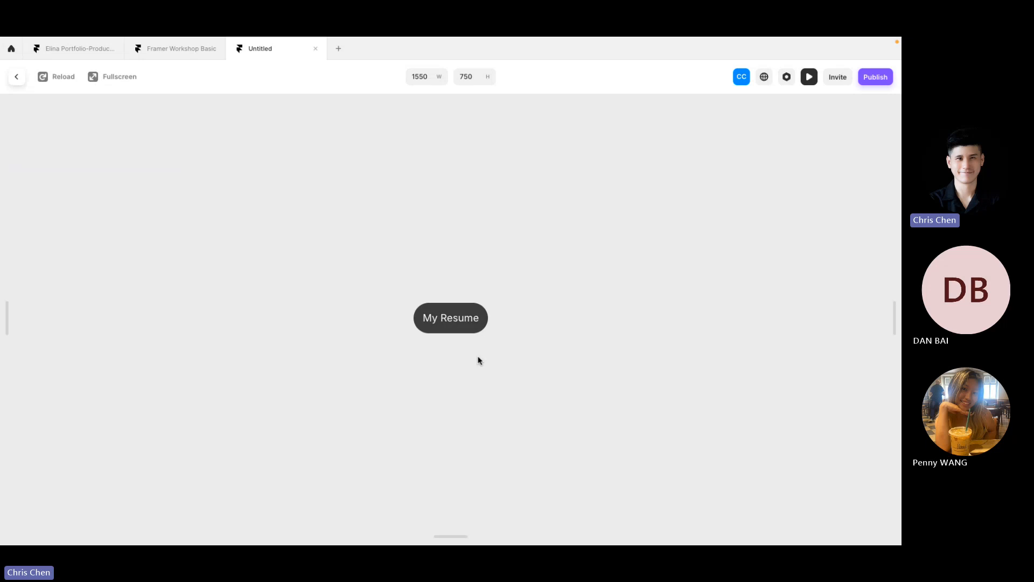
click(16, 76)
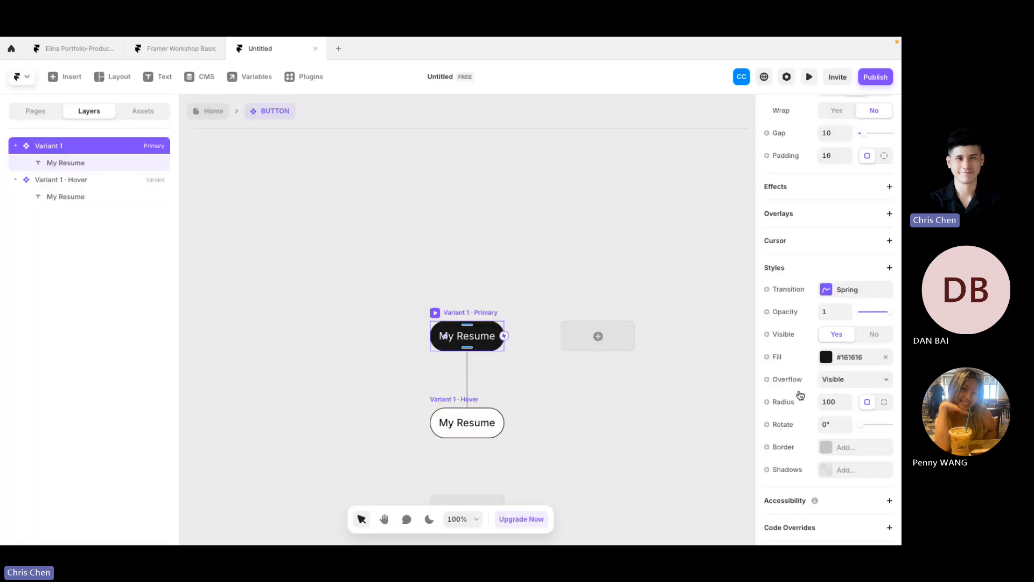
scroll(800, 396, down, 1)
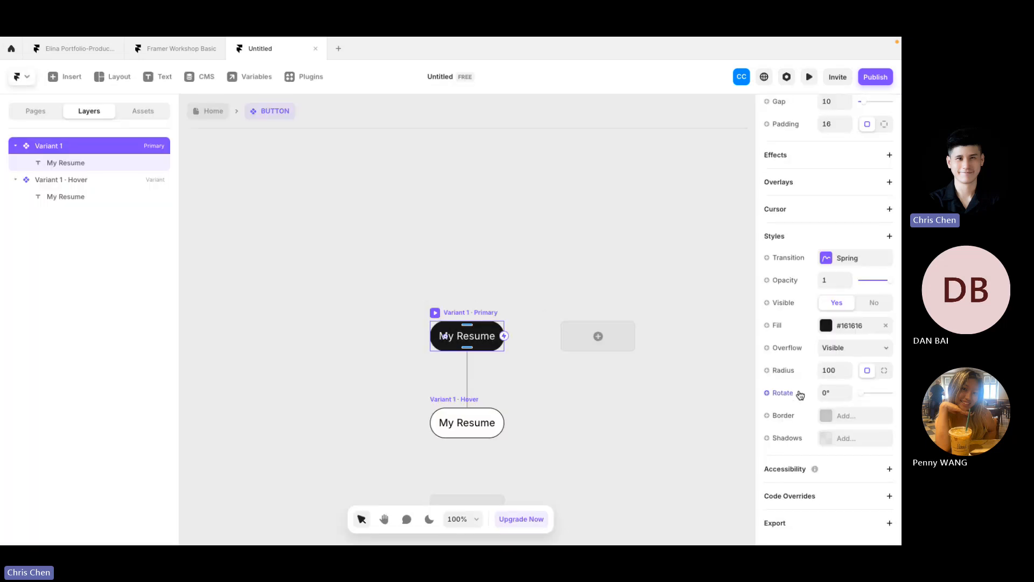
click(826, 423)
click(678, 366)
click(440, 321)
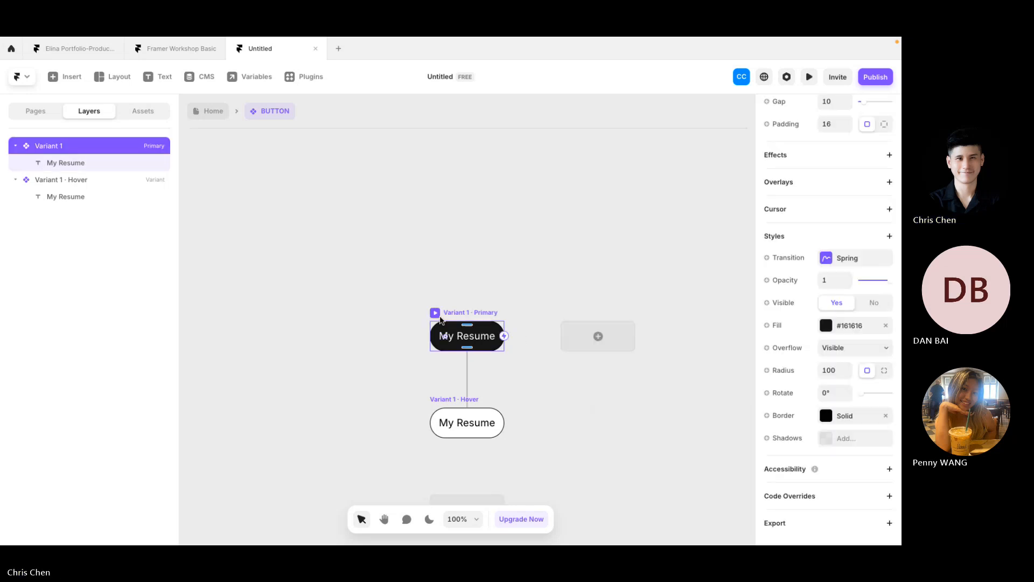
click(435, 313)
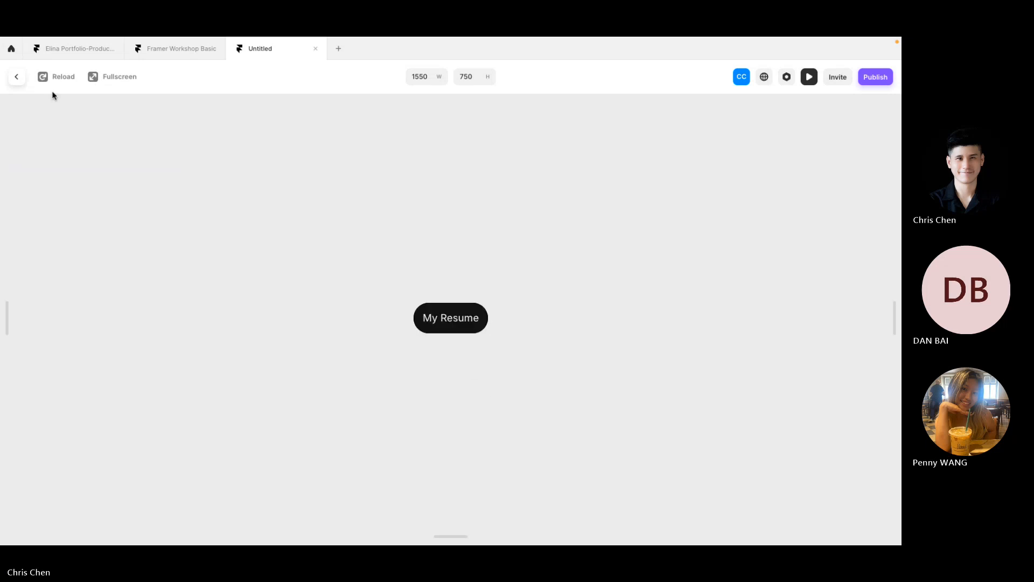
click(16, 76)
click(381, 294)
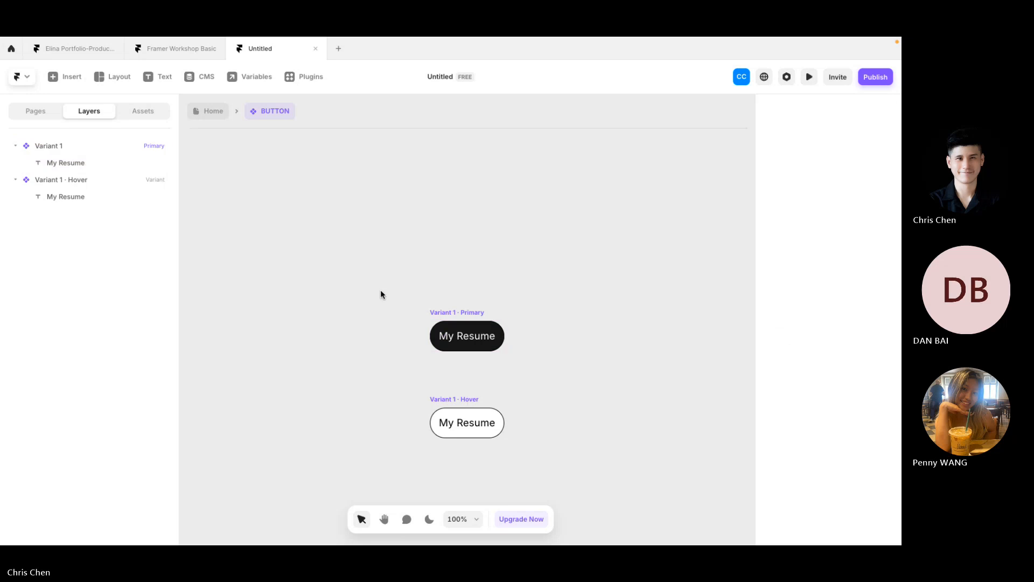
Step: Open the Button component in the Framer Workshop Basic project's assets
click(221, 111)
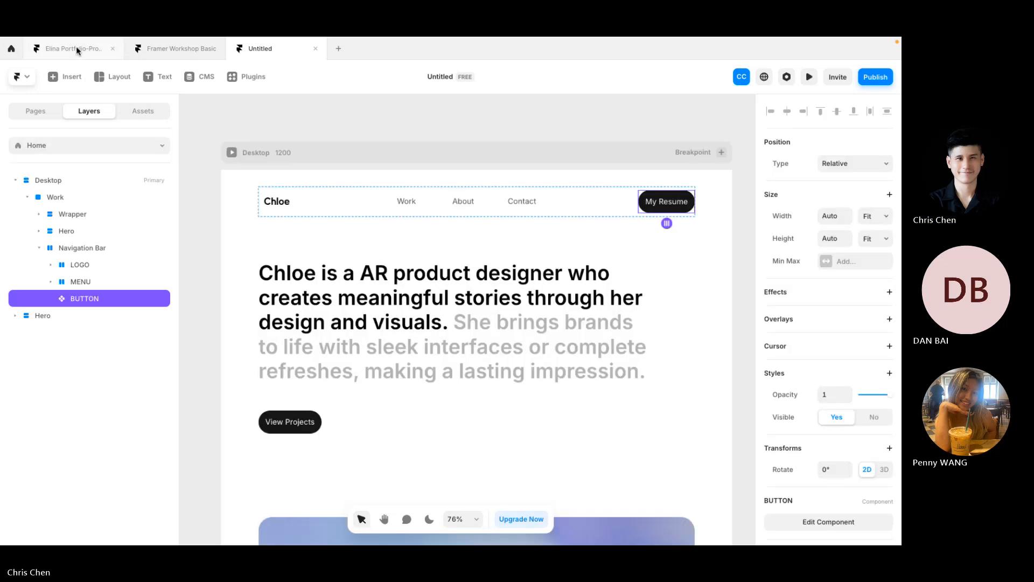
click(157, 56)
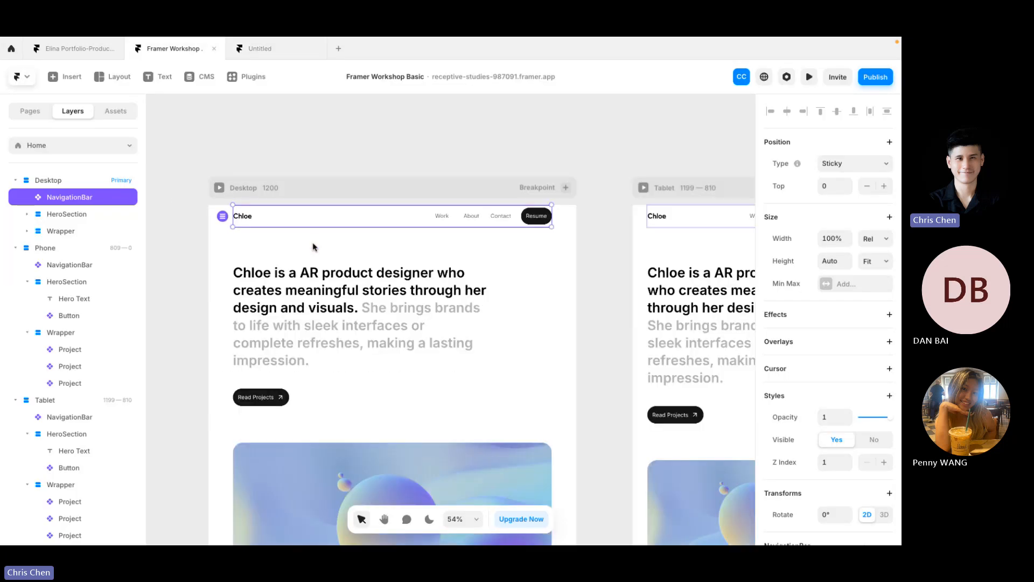
scroll(272, 144, up, 2)
scroll(233, 121, up, 3)
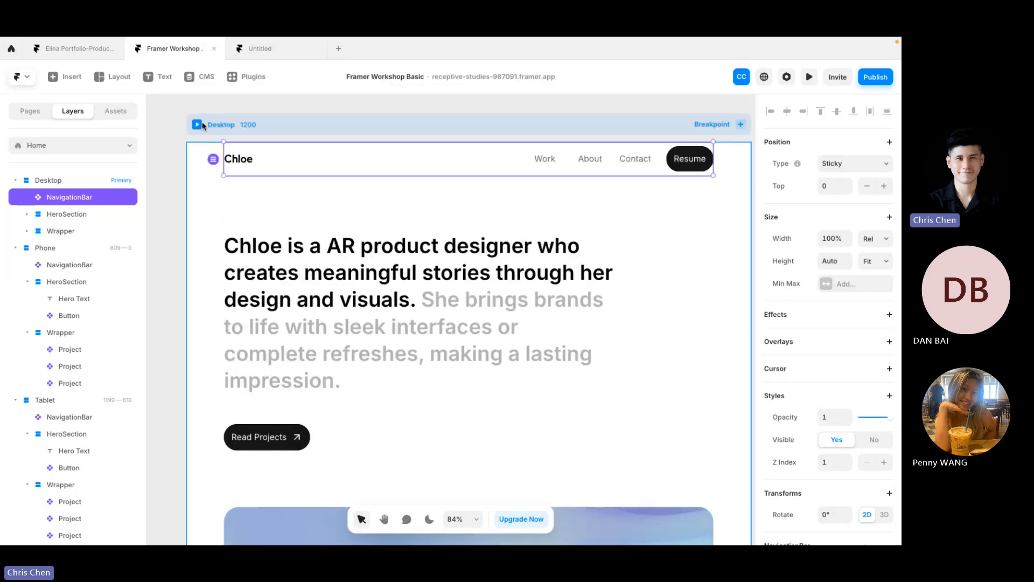
click(115, 111)
click(69, 183)
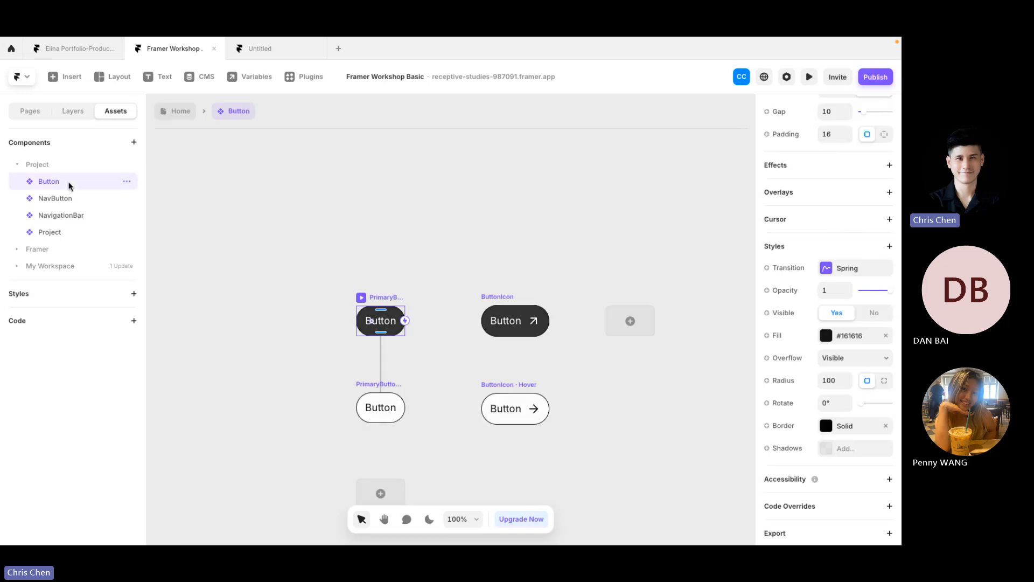
click(80, 201)
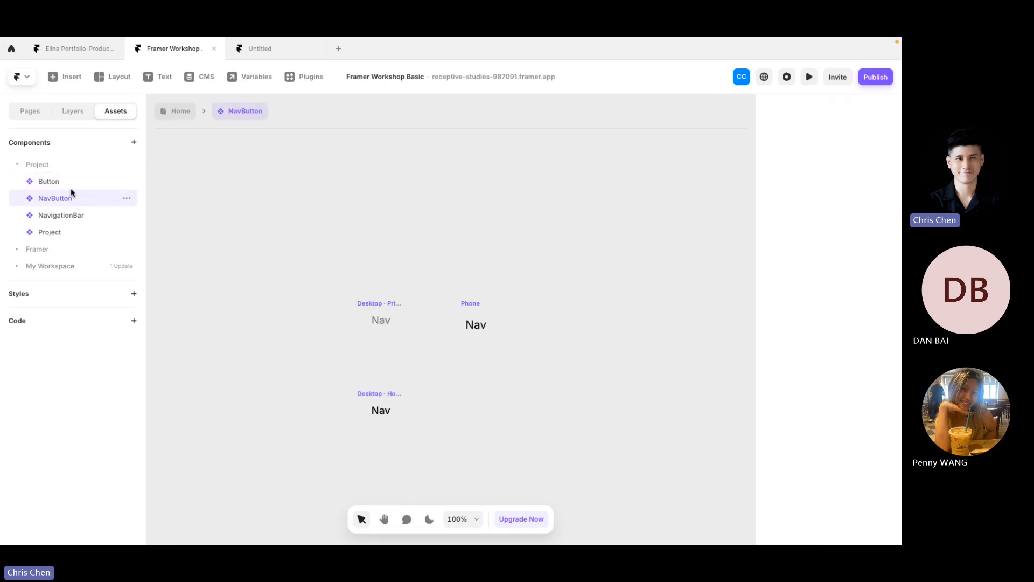
click(70, 184)
scroll(476, 379, up, 4)
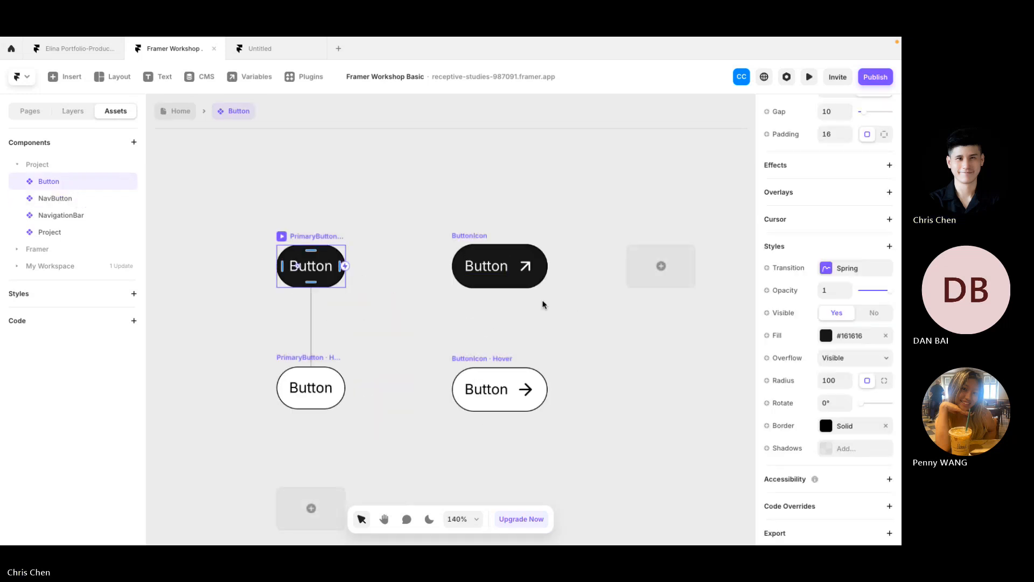
Step: Preview the PrimaryButton and ButtonIcon variants' hover effects
click(535, 303)
click(471, 236)
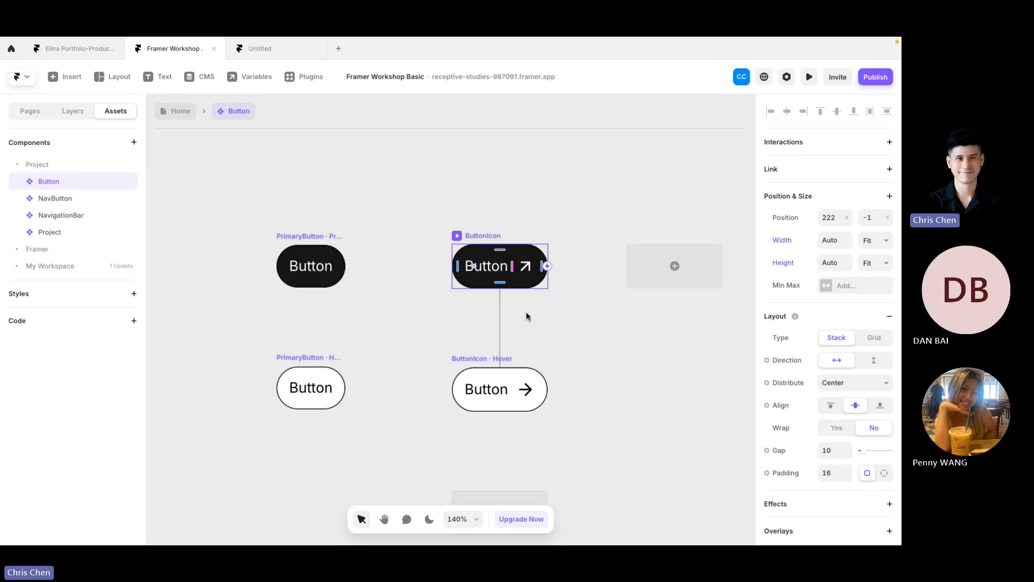
click(493, 305)
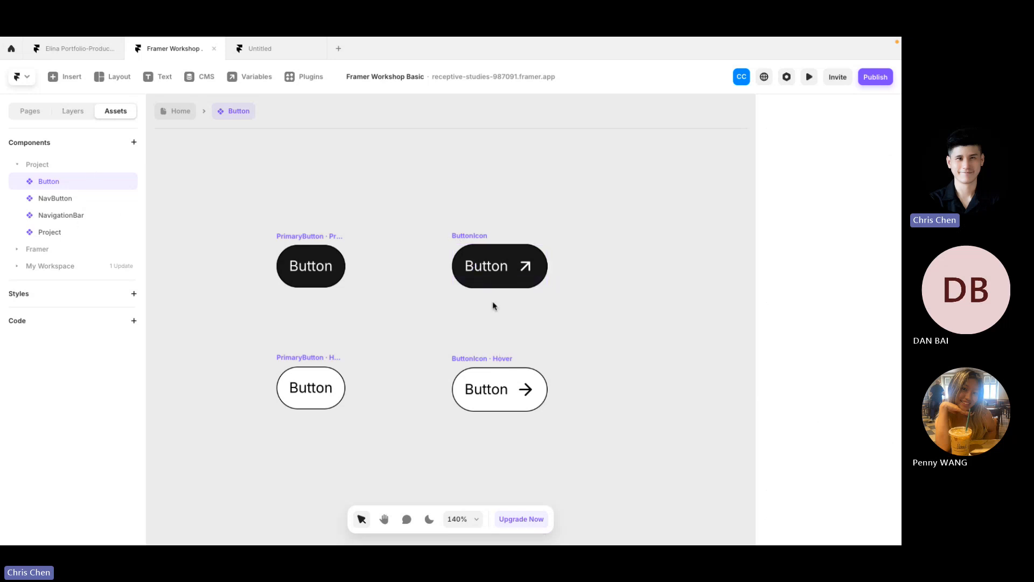
click(326, 236)
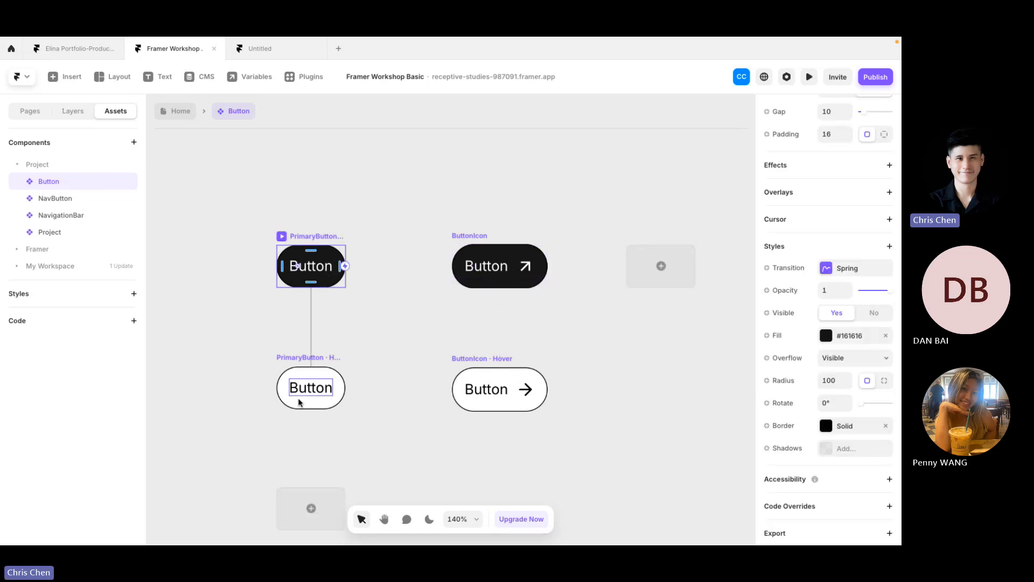
click(282, 235)
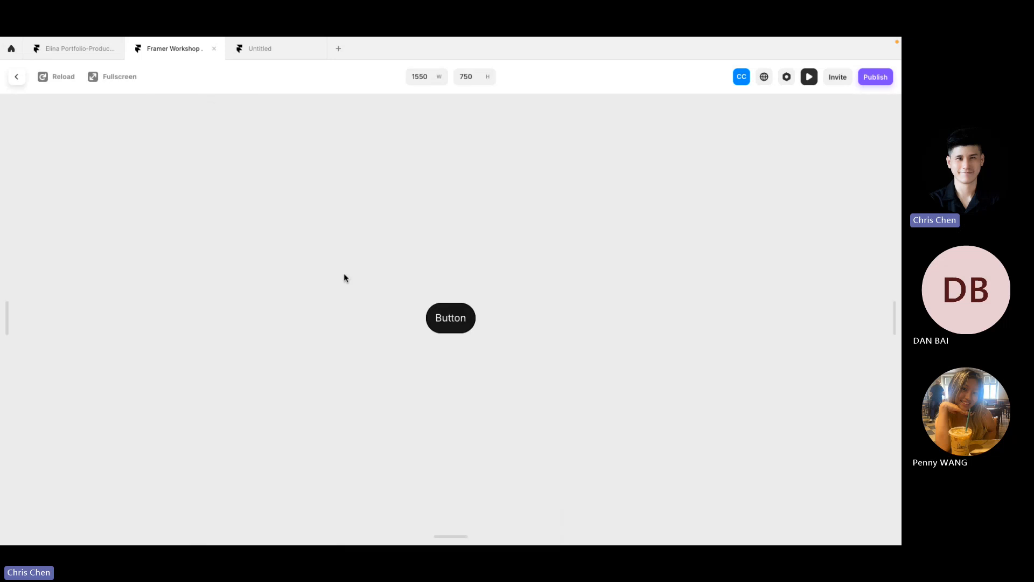
click(16, 76)
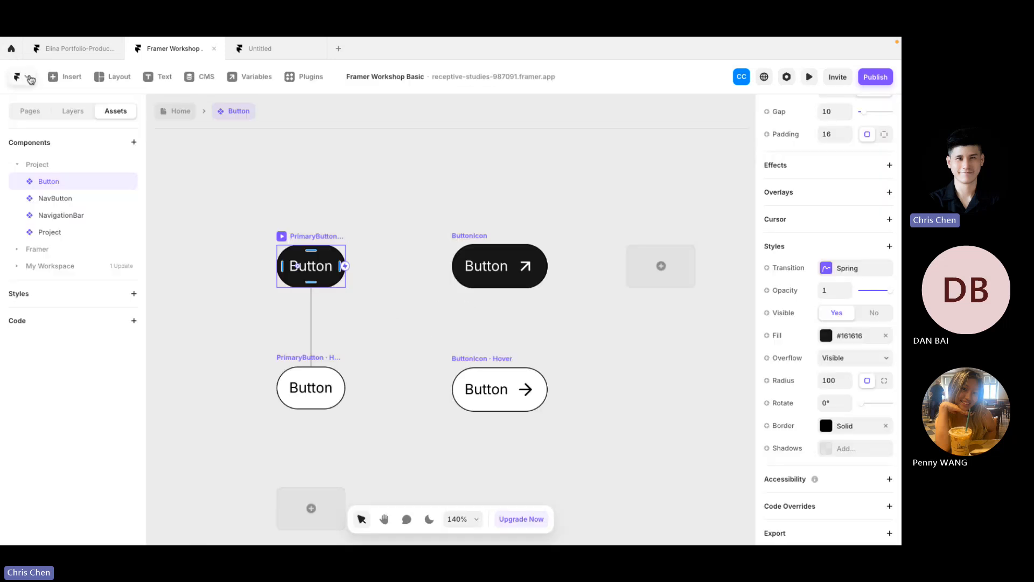
click(479, 237)
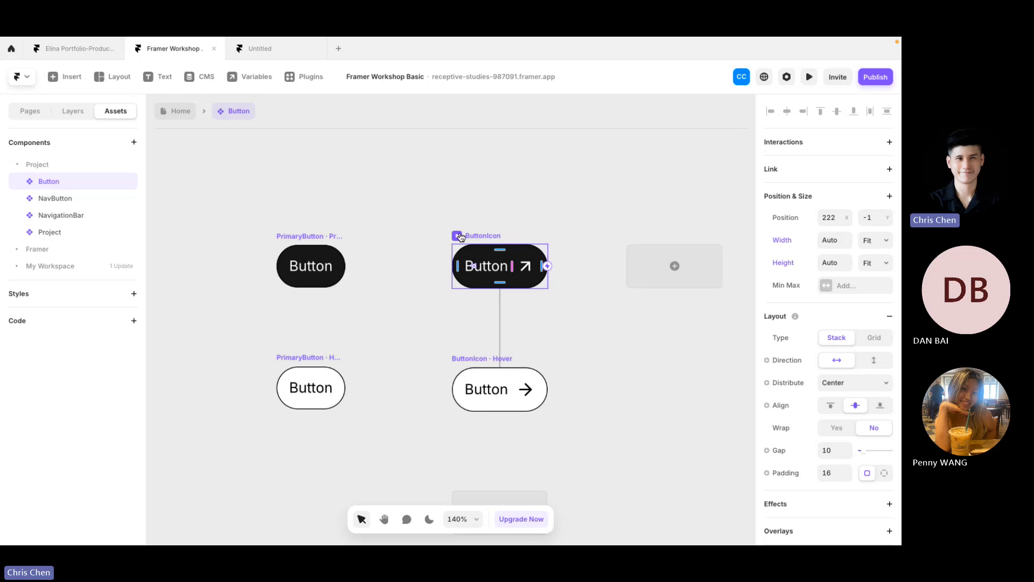
key(ctrl+p)
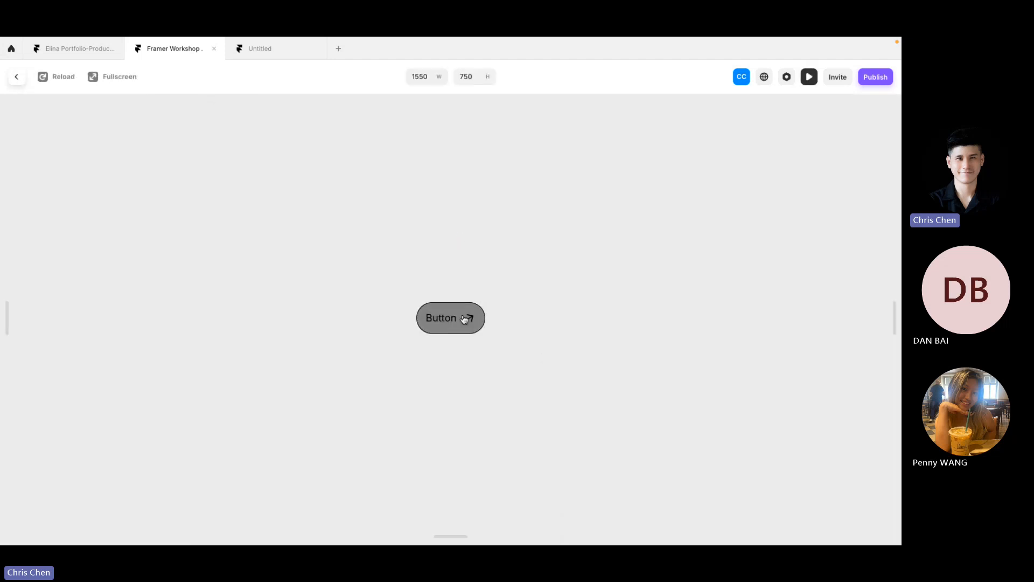
click(16, 76)
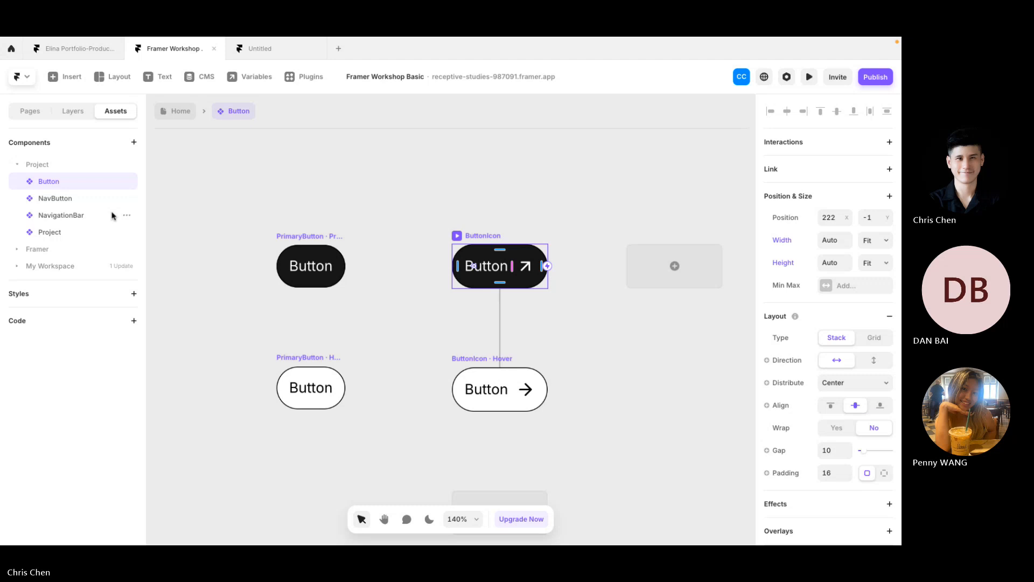
Step: Open the NavigationBar component and select its Phone Closed variant
click(77, 218)
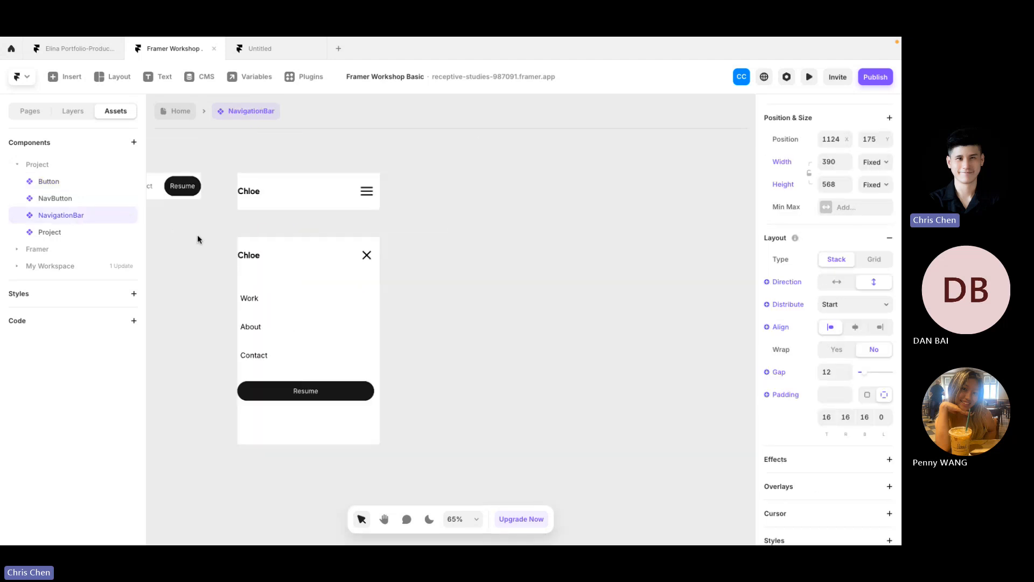
click(296, 167)
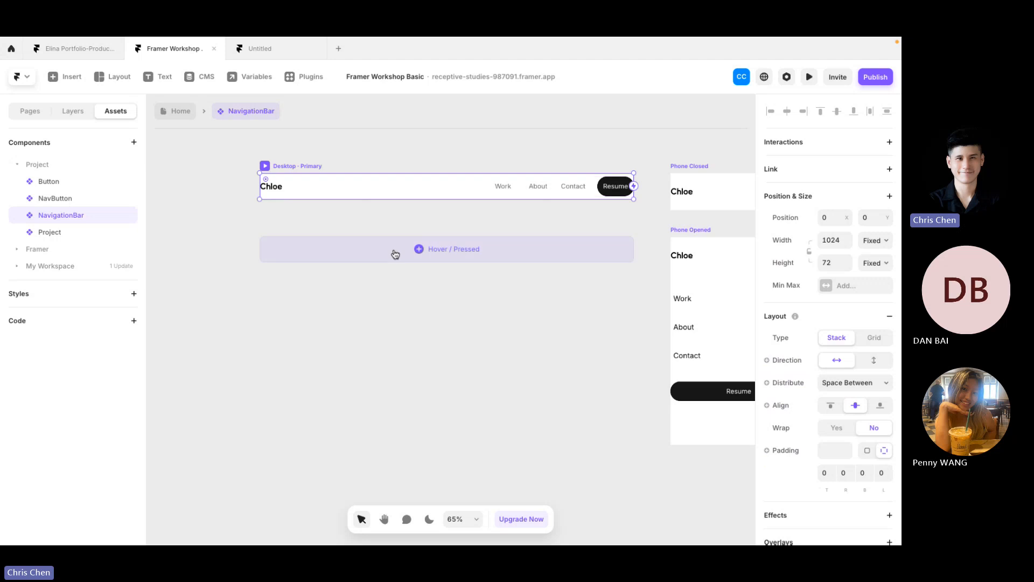
scroll(404, 242, right, 3)
click(541, 169)
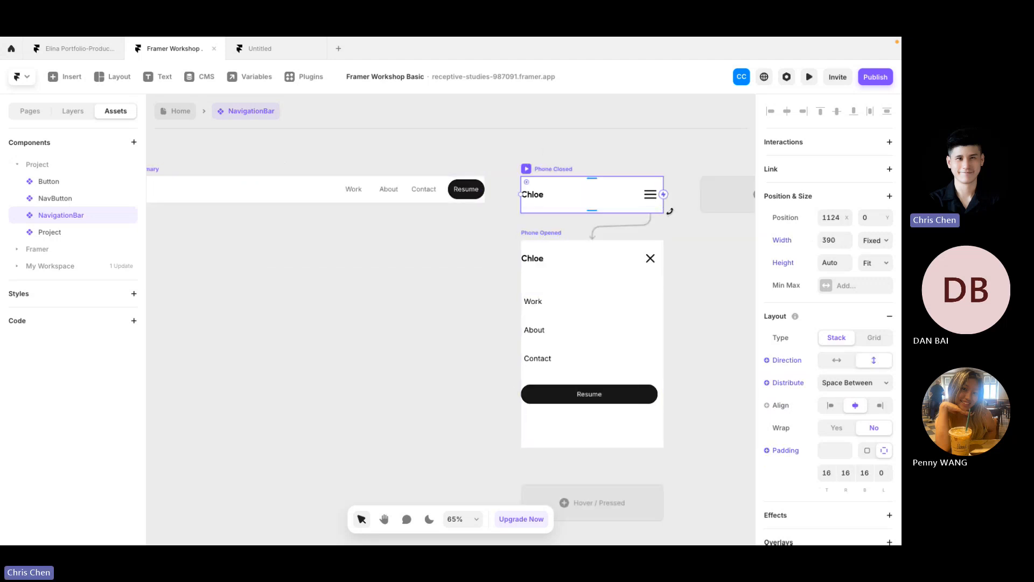
scroll(665, 211, up, 2)
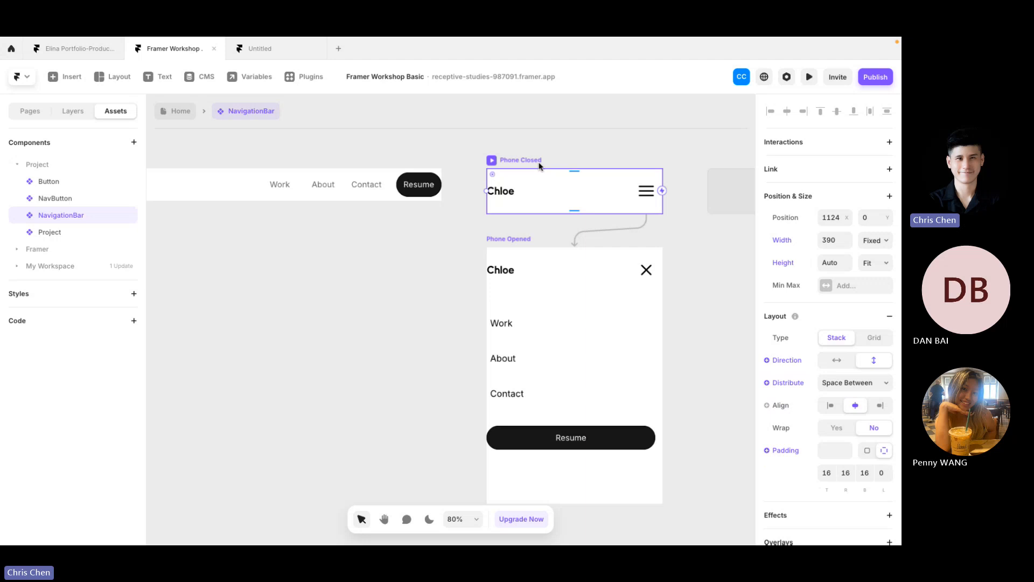
click(540, 237)
click(517, 160)
Step: Preview the phone navigation bar and open its mobile menu
key(ctrl+p)
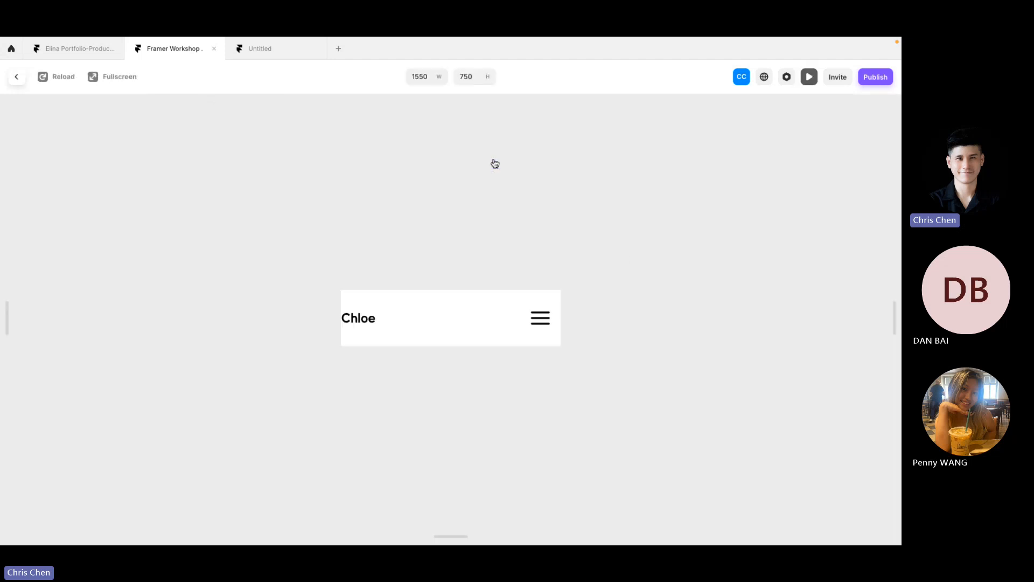
click(541, 319)
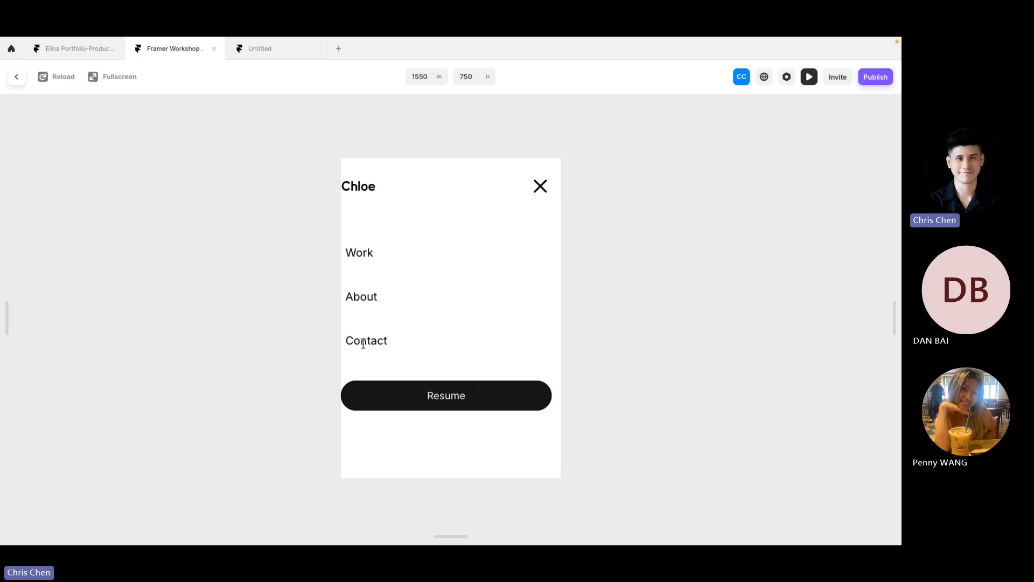
click(16, 76)
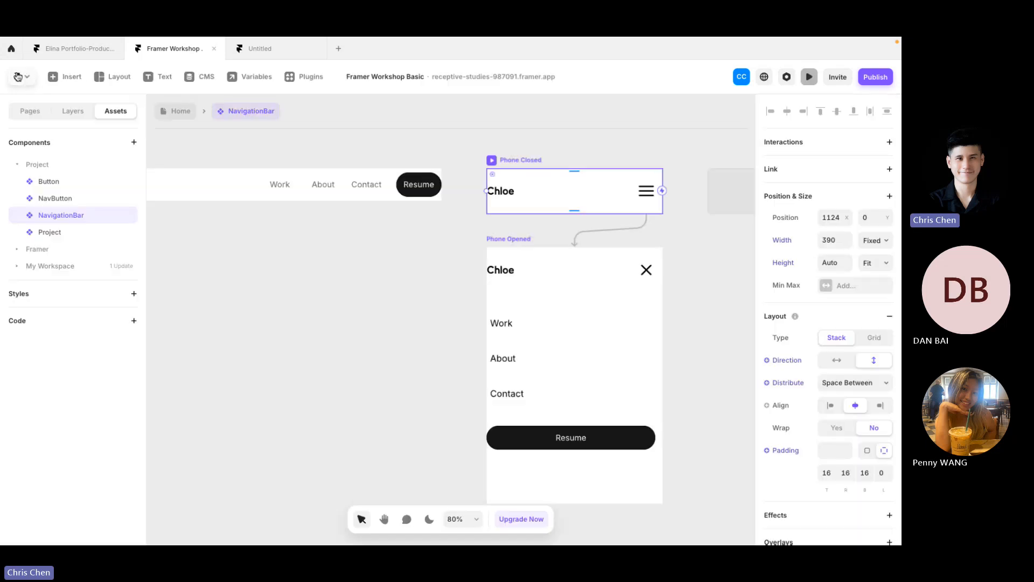
click(96, 233)
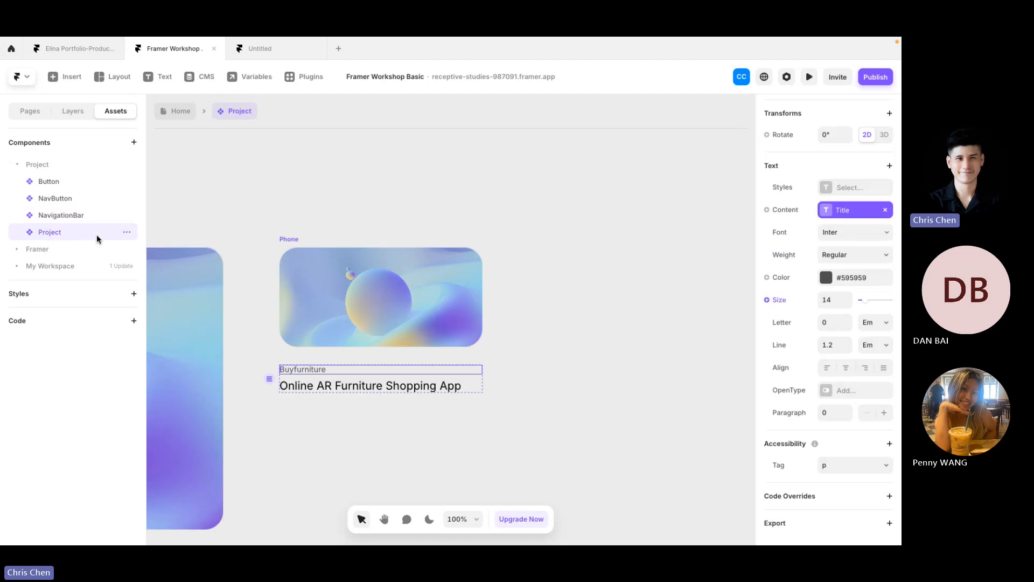
scroll(343, 160, down, 3)
scroll(343, 160, left, 4)
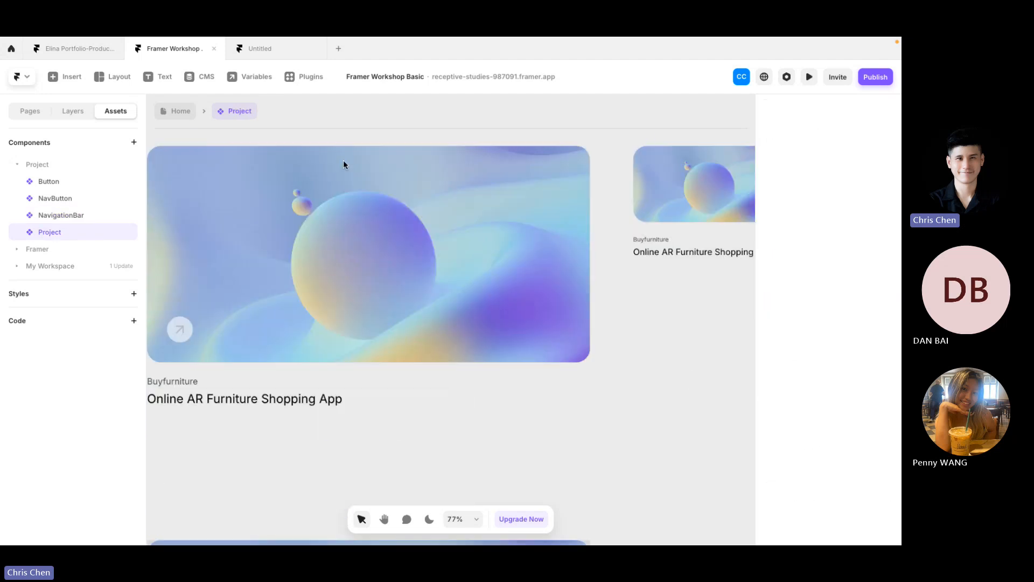
click(267, 140)
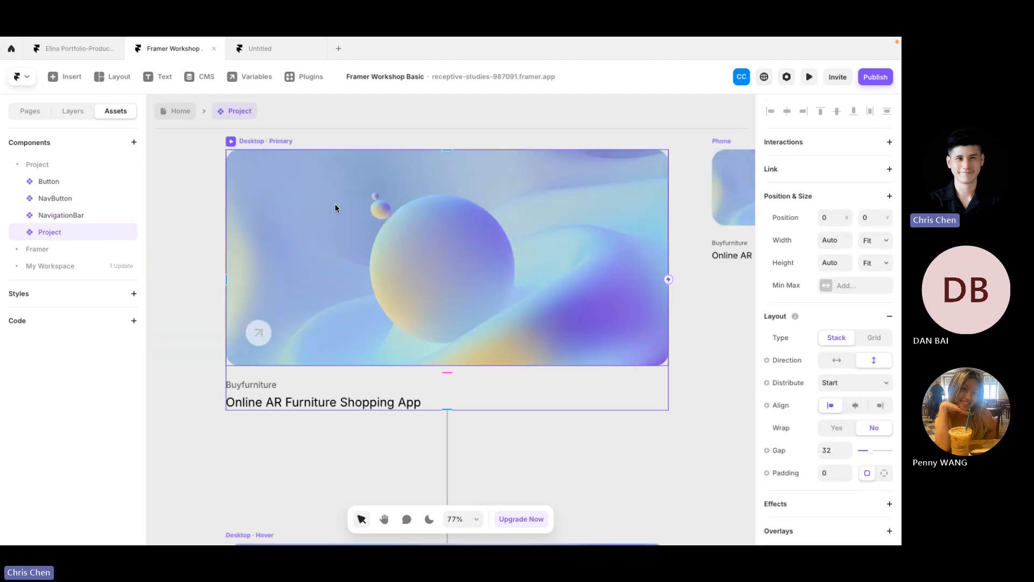
click(234, 142)
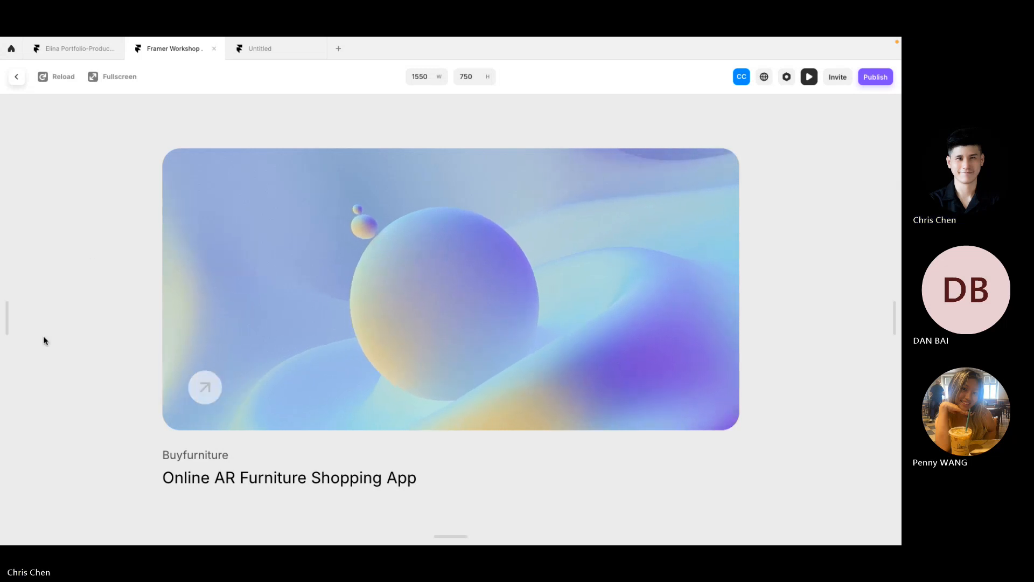
click(15, 80)
click(179, 147)
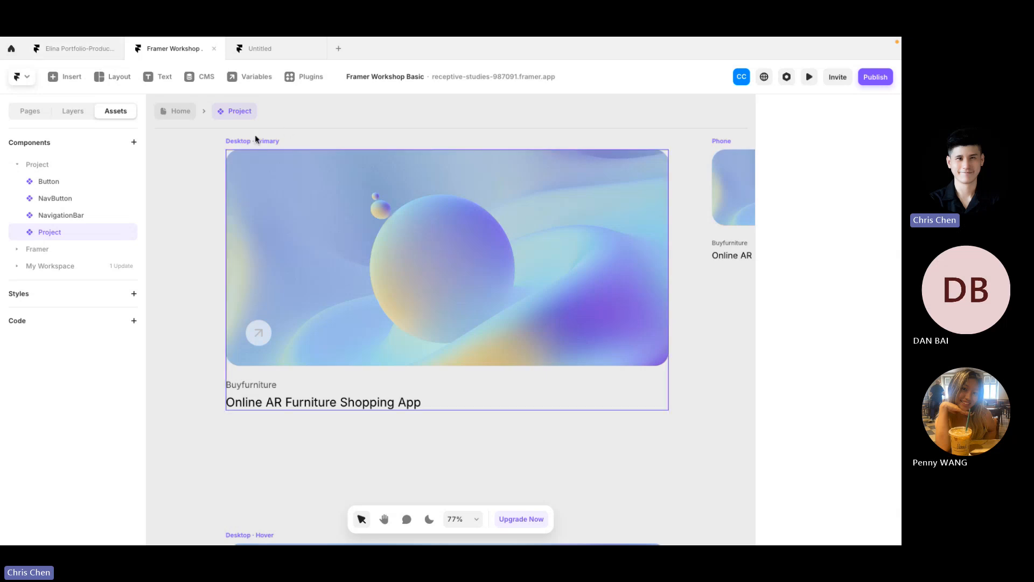
key(super+Tab)
Step: Search Chrome for 'framer templ' and browse the Framer Marketplace template grid
click(845, 49)
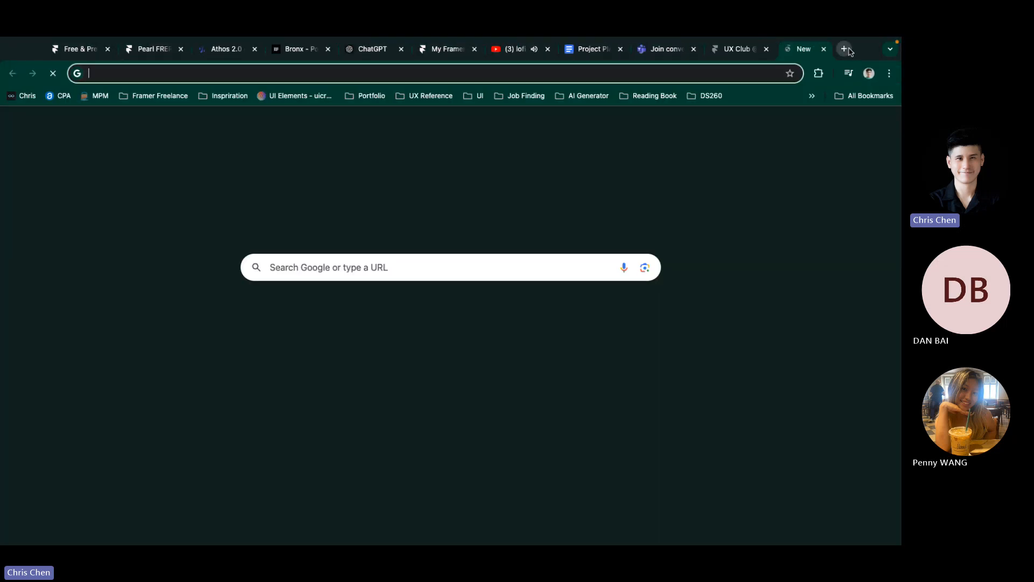
text(framer )
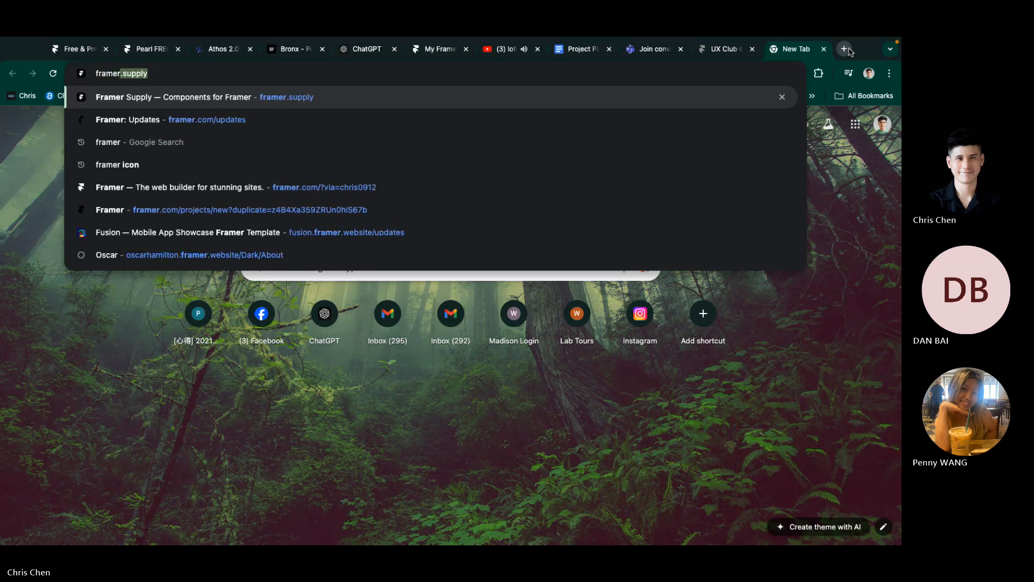
text(templ)
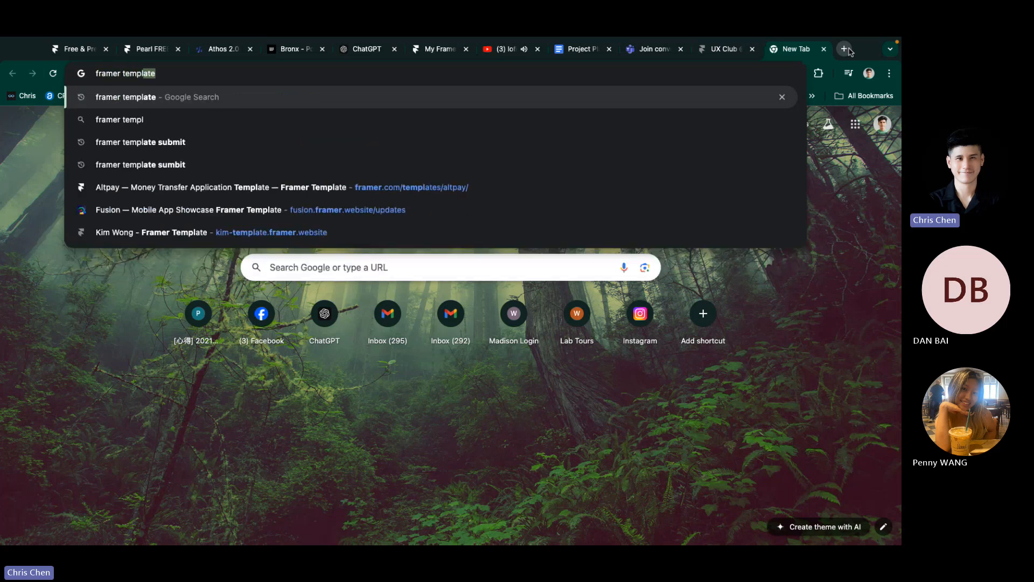
key(Return)
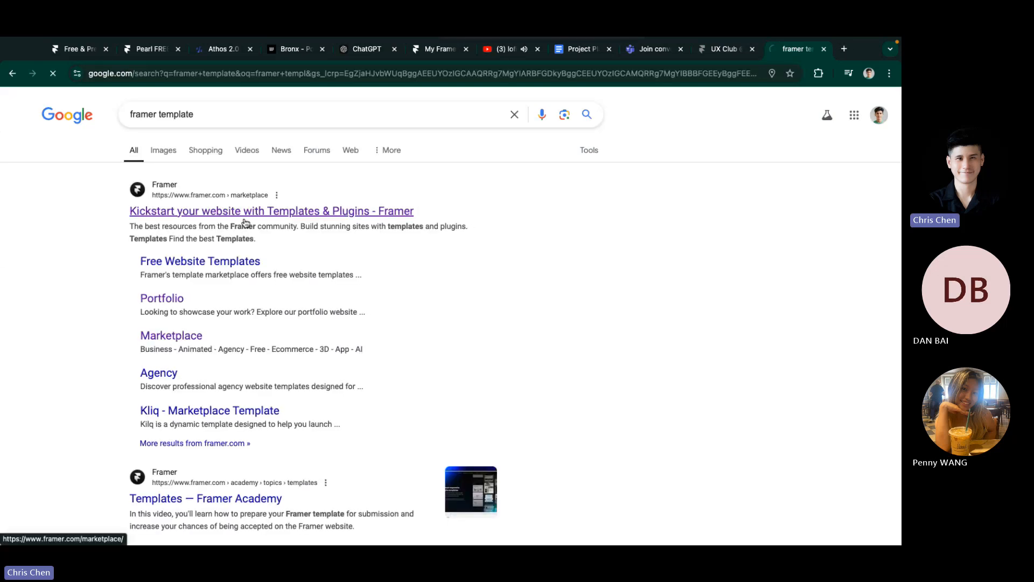
click(244, 215)
scroll(380, 321, down, 6)
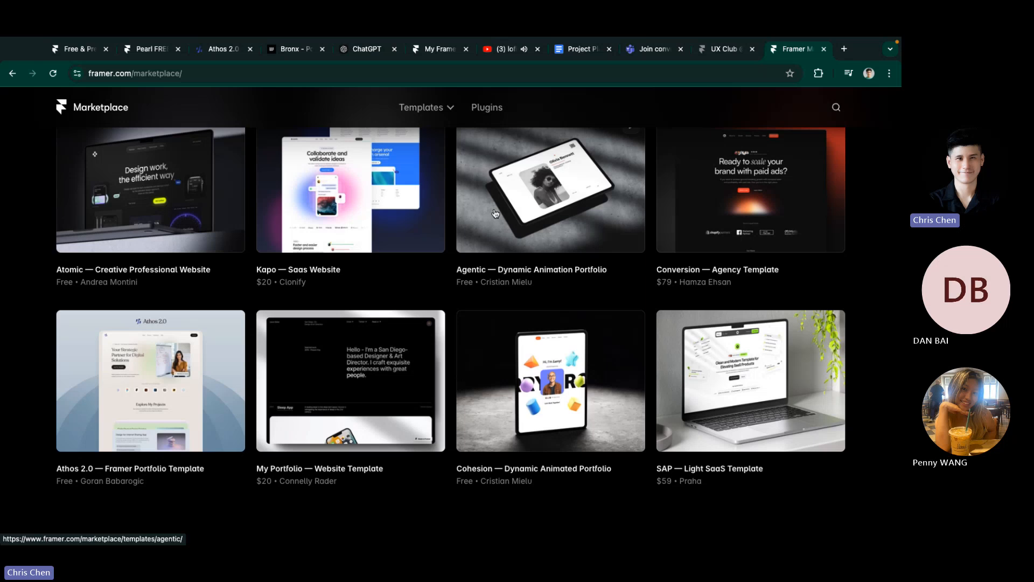
key(alt+Tab)
Step: Preview the Elina Portfolio Desktop page and scroll through it at 1200 px
click(79, 48)
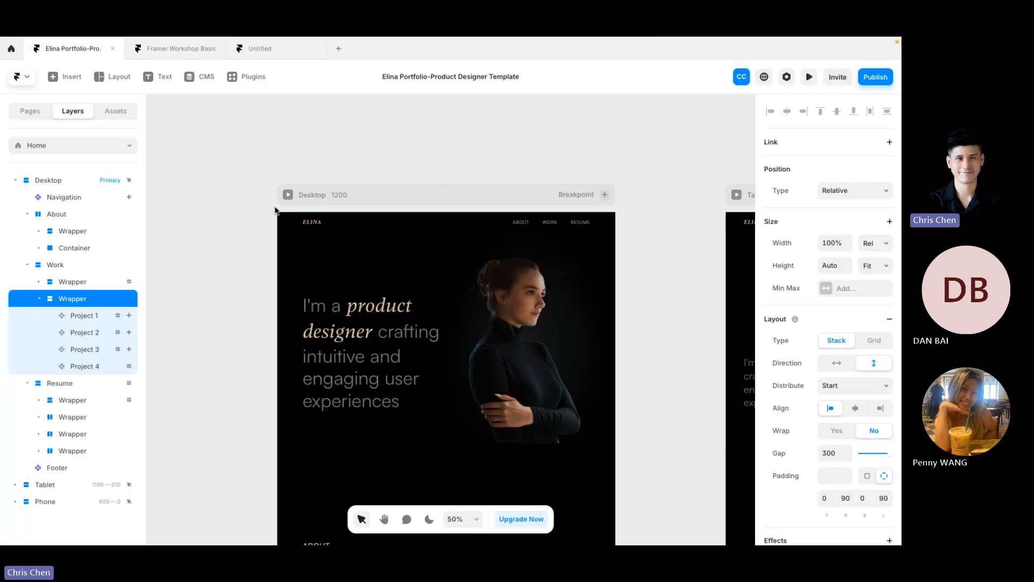
scroll(274, 197, up, 3)
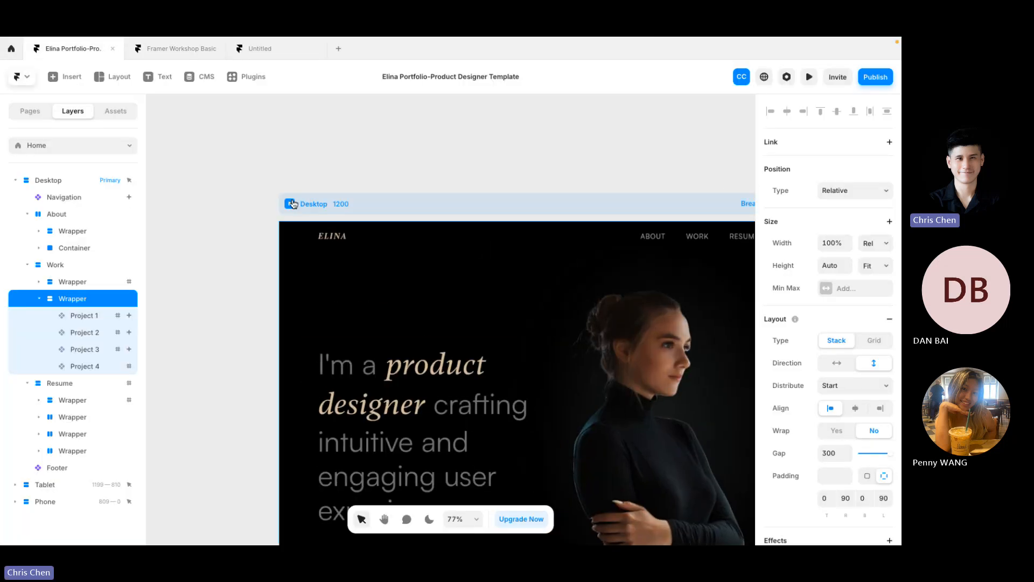
click(293, 204)
scroll(376, 248, down, 5)
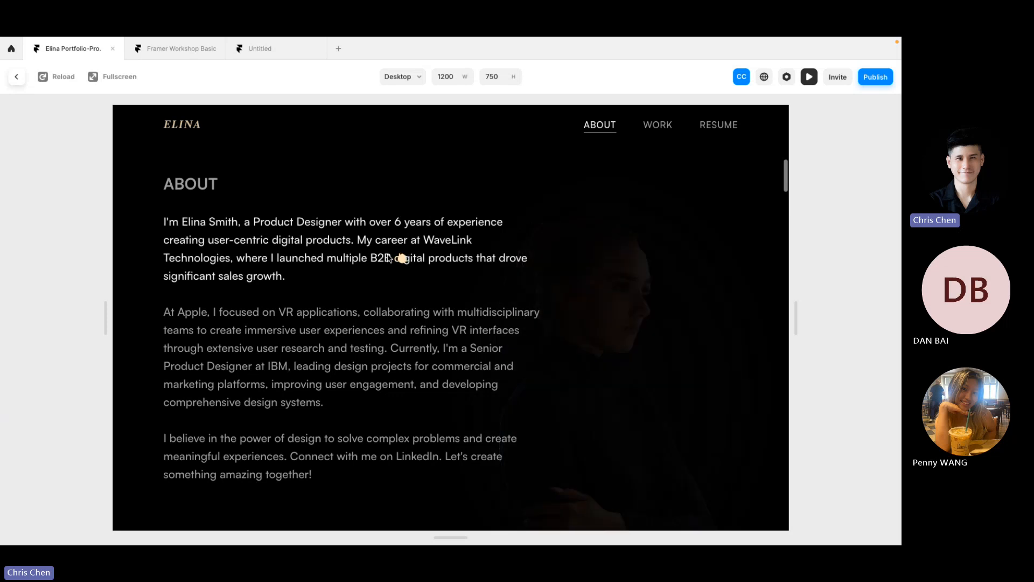
scroll(407, 302, down, 5)
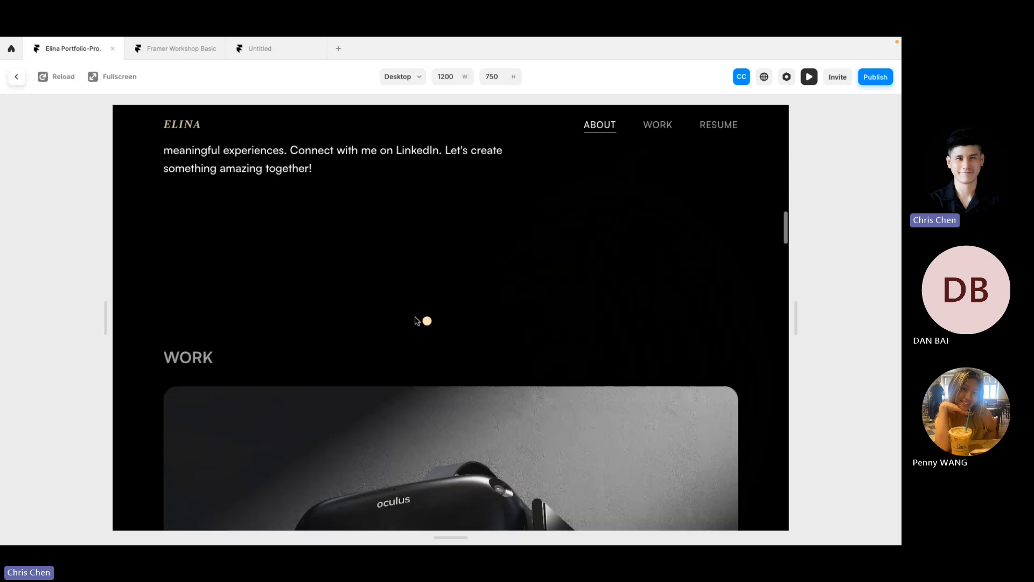
scroll(417, 282, down, 5)
scroll(395, 284, down, 3)
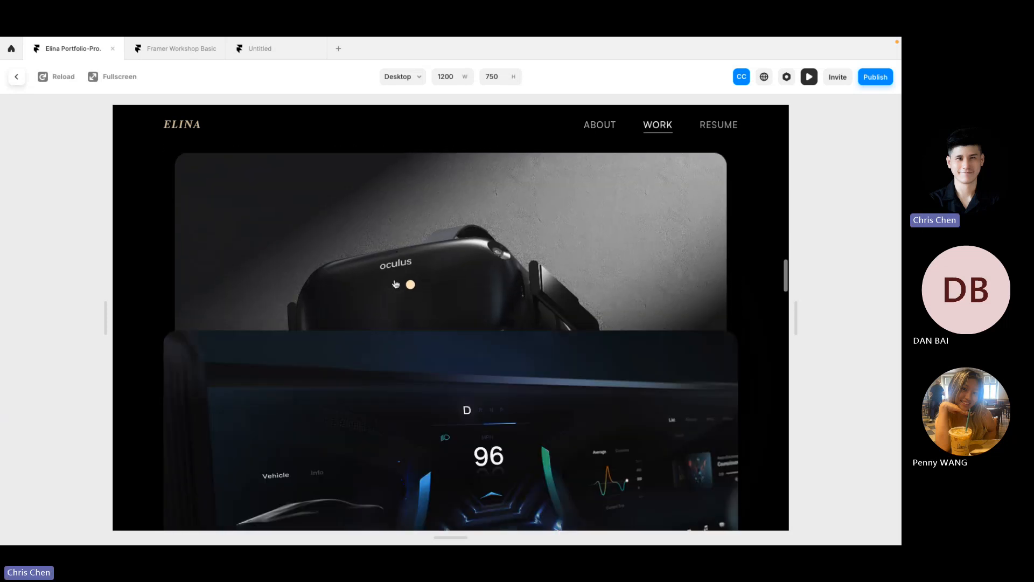
scroll(393, 291, down, 6)
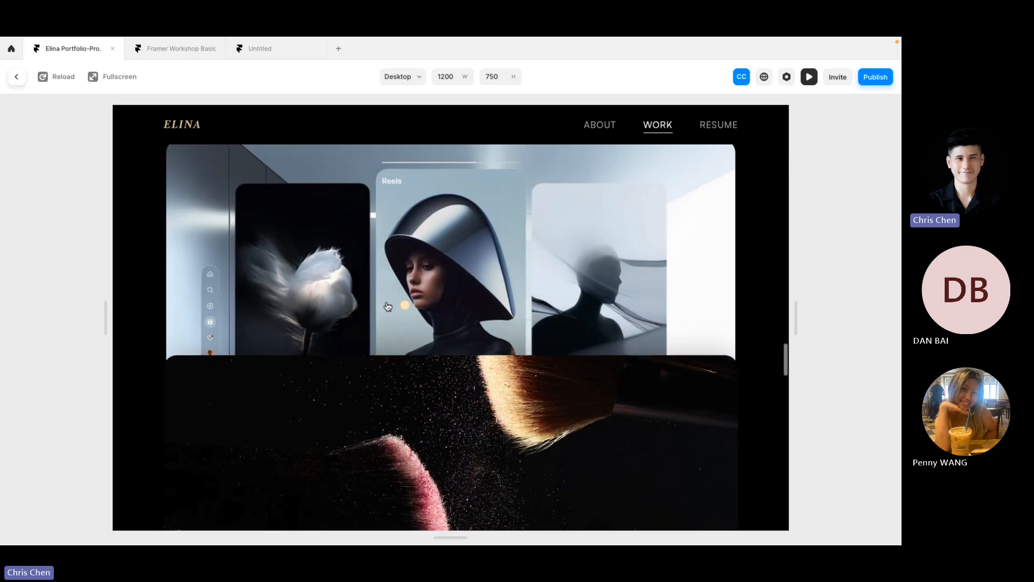
scroll(387, 306, down, 4)
scroll(384, 215, up, 10)
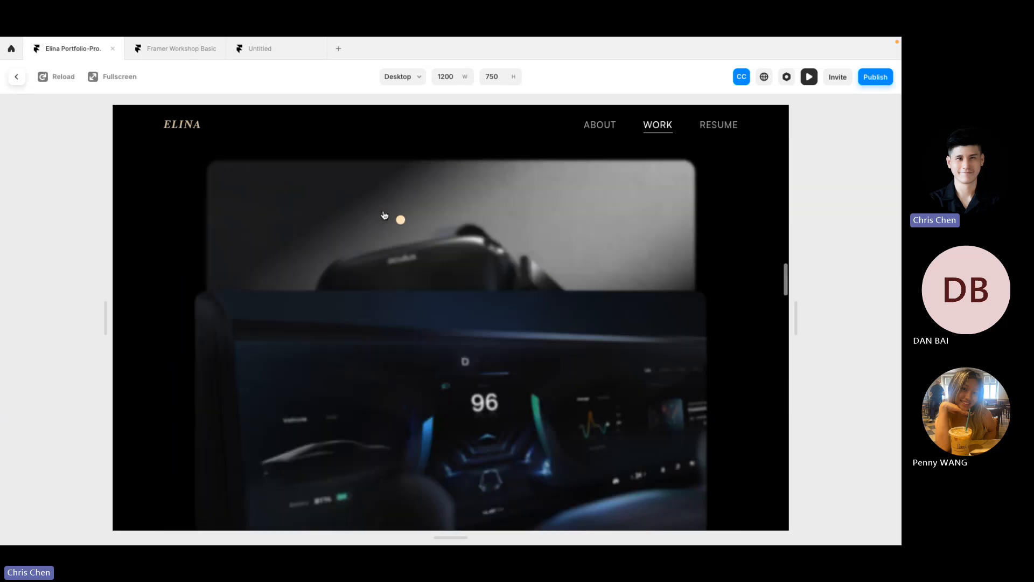
scroll(384, 215, up, 10)
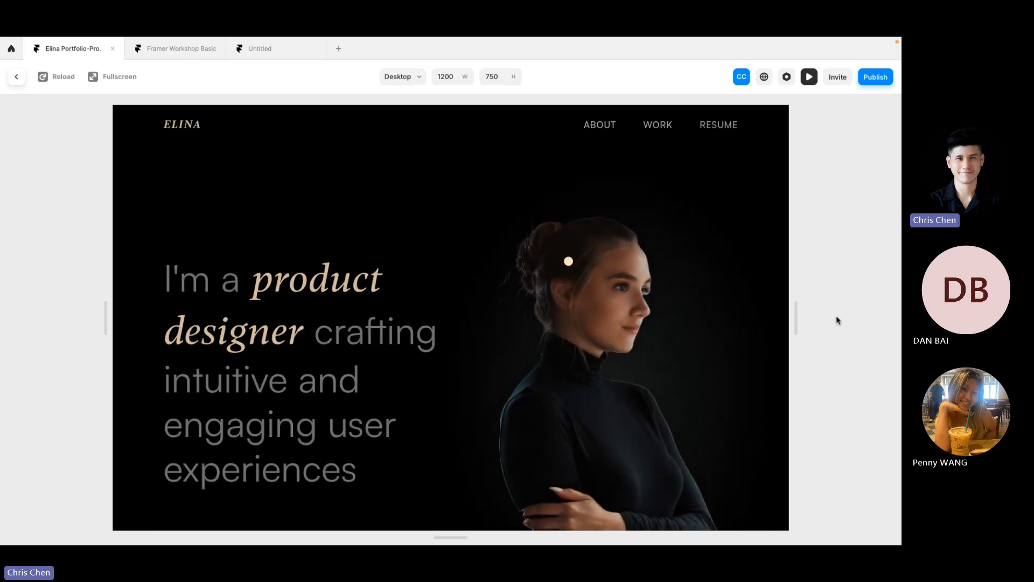
Step: Widen the preview to 1550 px, review the page, and return to the editor
drag(796, 317, 895, 318)
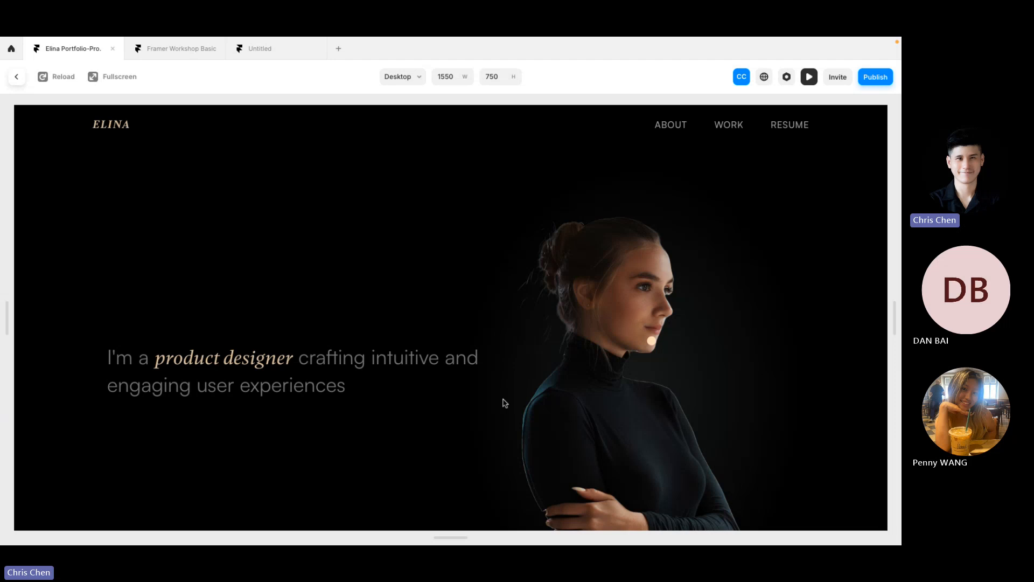
scroll(502, 400, down, 10)
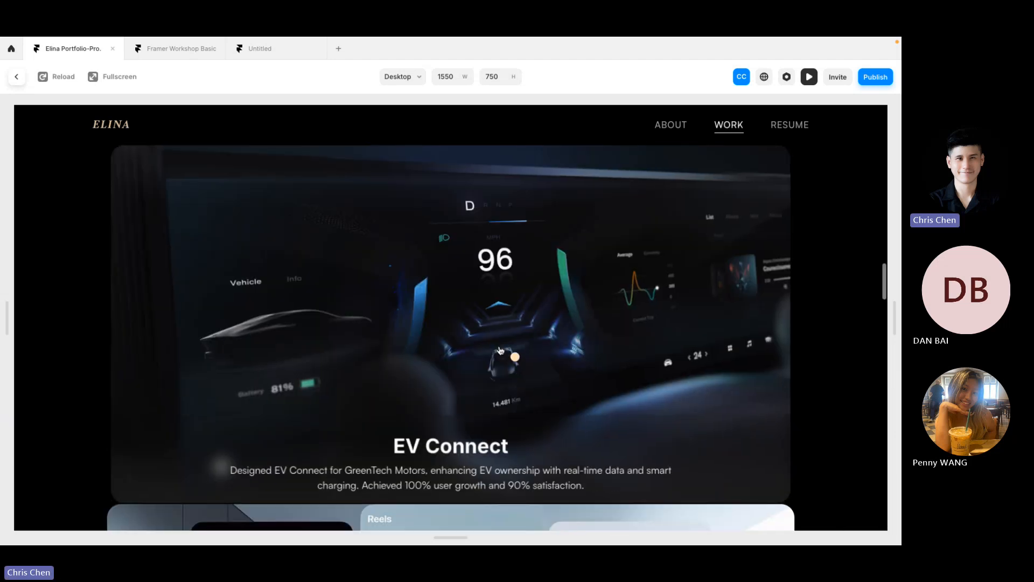
scroll(500, 350, down, 10)
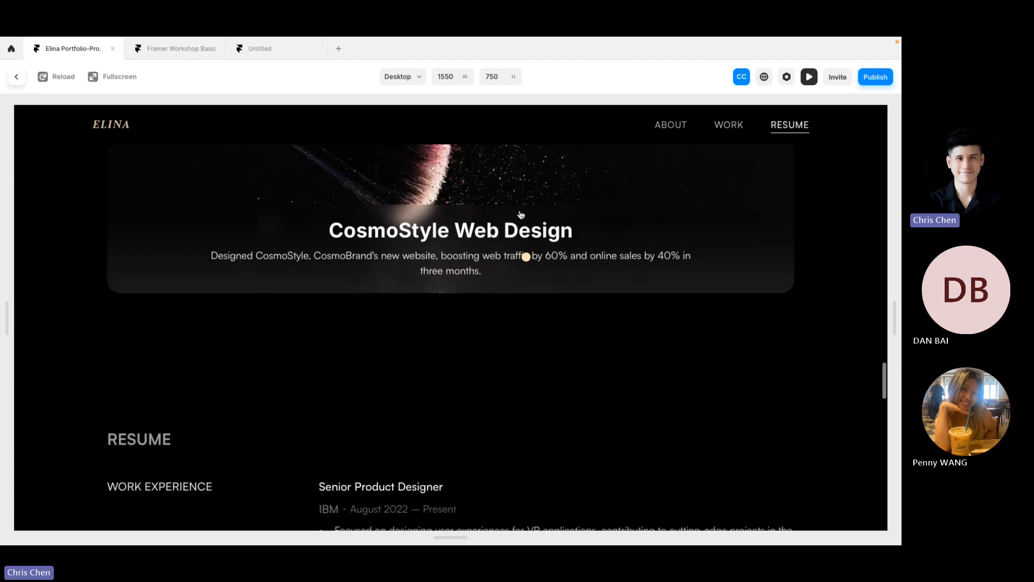
scroll(512, 216, up, 10)
click(16, 77)
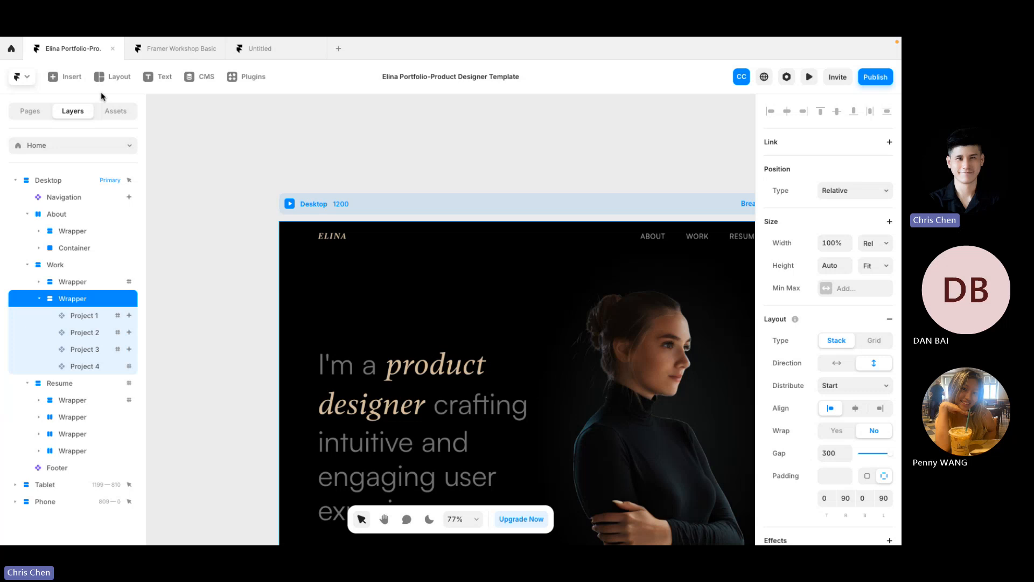
Step: Check the Framer Workshop Basic Button component, then return to the Untitled Chloe page
click(156, 50)
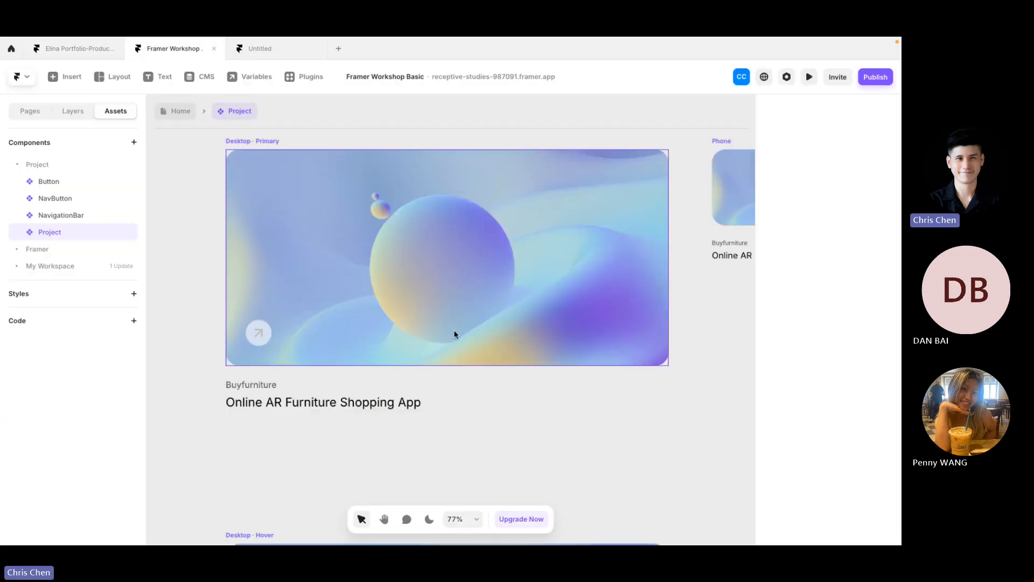
click(73, 186)
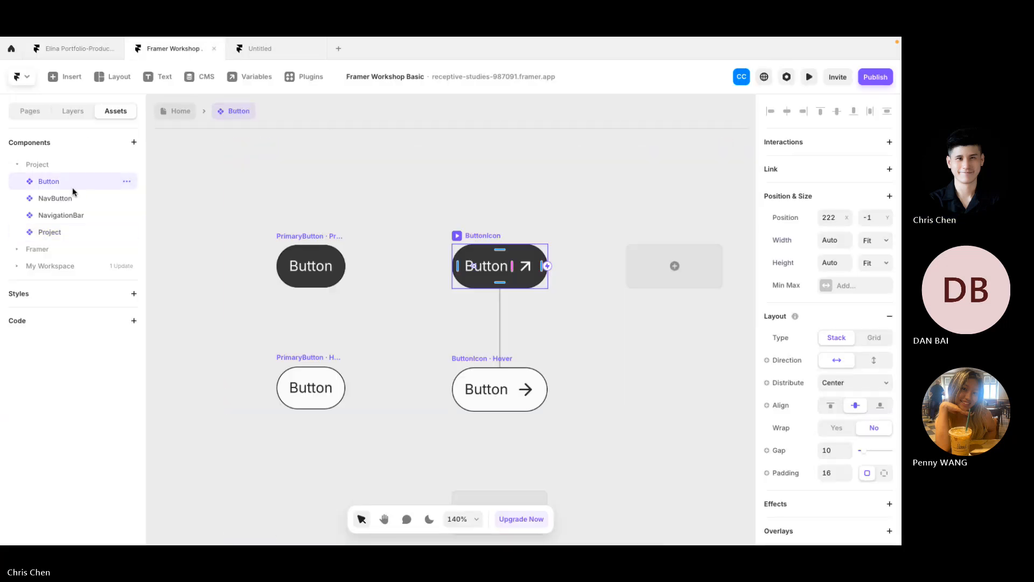
click(264, 49)
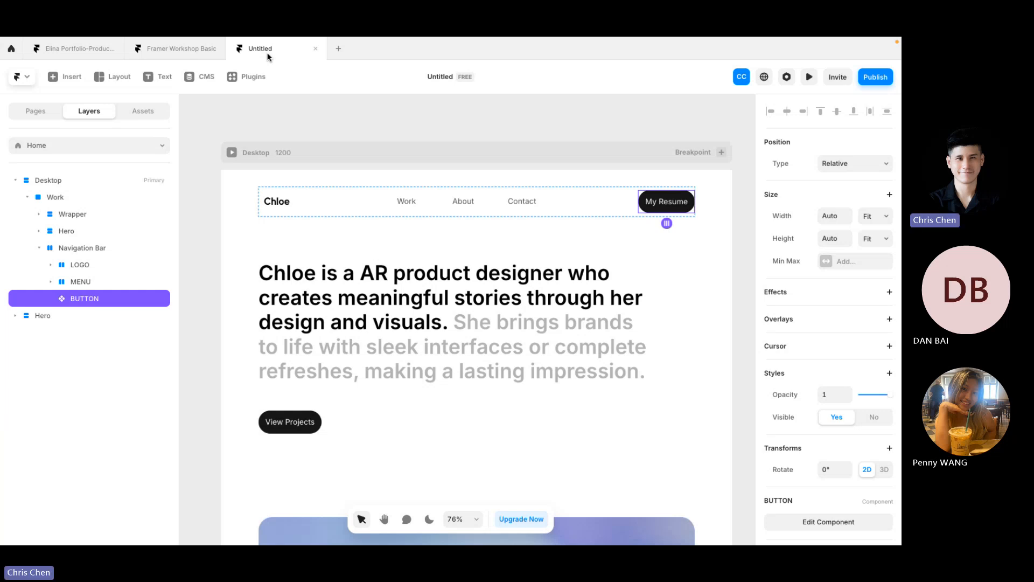
Step: Select the Hero frame and project image, then switch to the Elina Portfolio template
scroll(369, 312, down, 5)
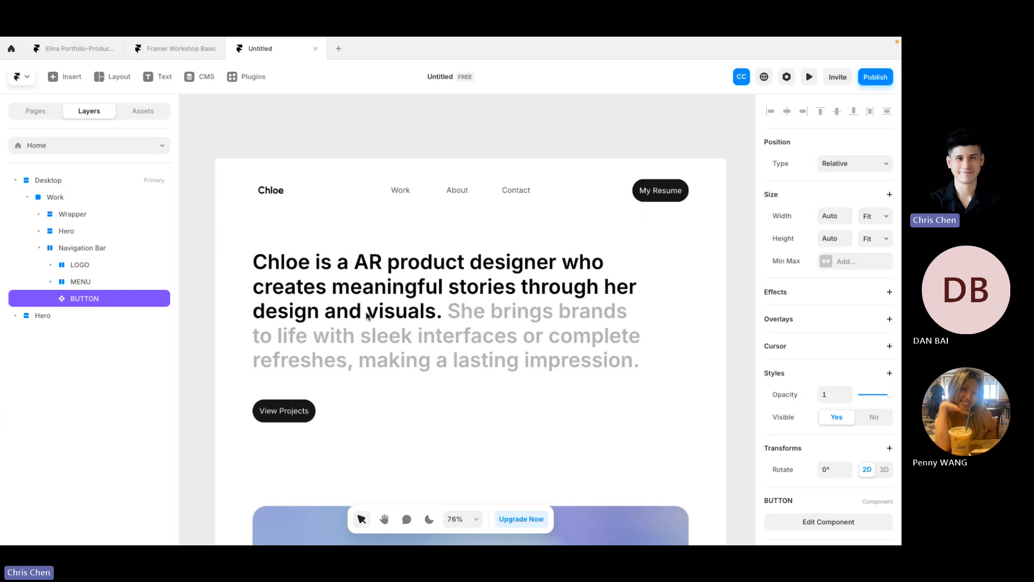
scroll(376, 261, down, 3)
click(388, 230)
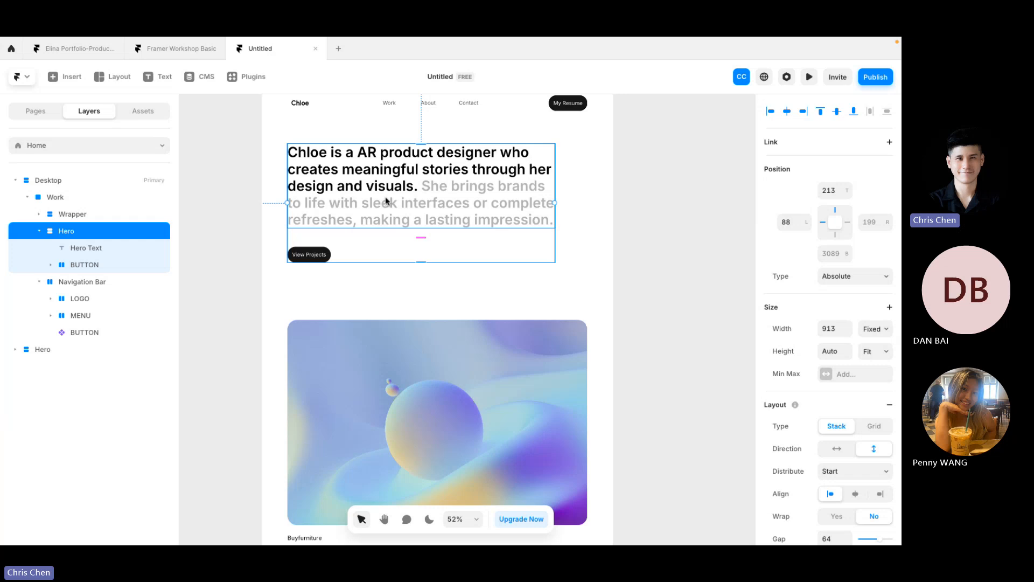
click(411, 338)
scroll(411, 339, down, 4)
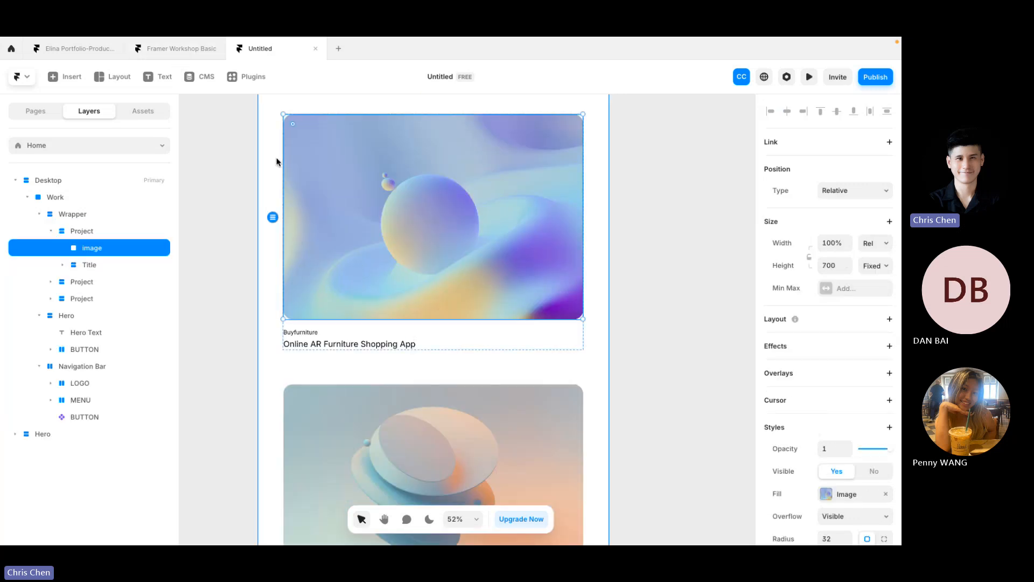
click(164, 47)
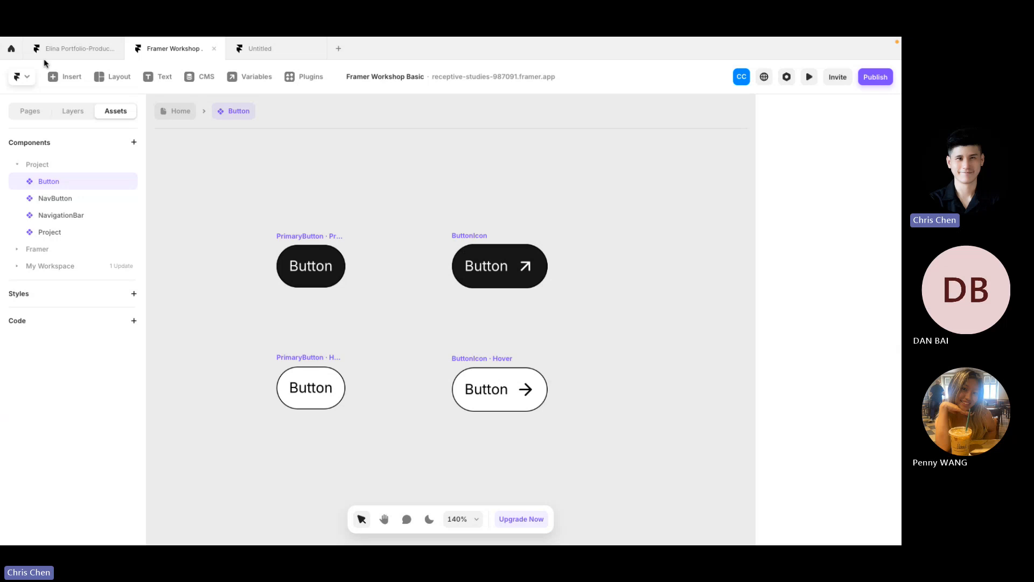
click(57, 48)
Step: Live-preview the Elina template's Desktop page and scroll through its About and Work sections
click(289, 203)
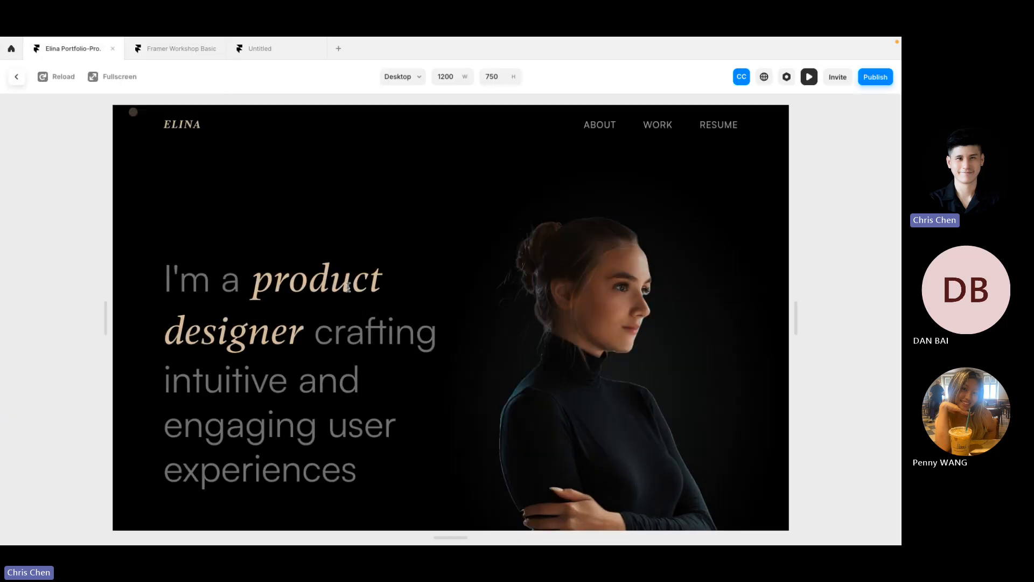
scroll(364, 328, down, 3)
scroll(363, 327, down, 5)
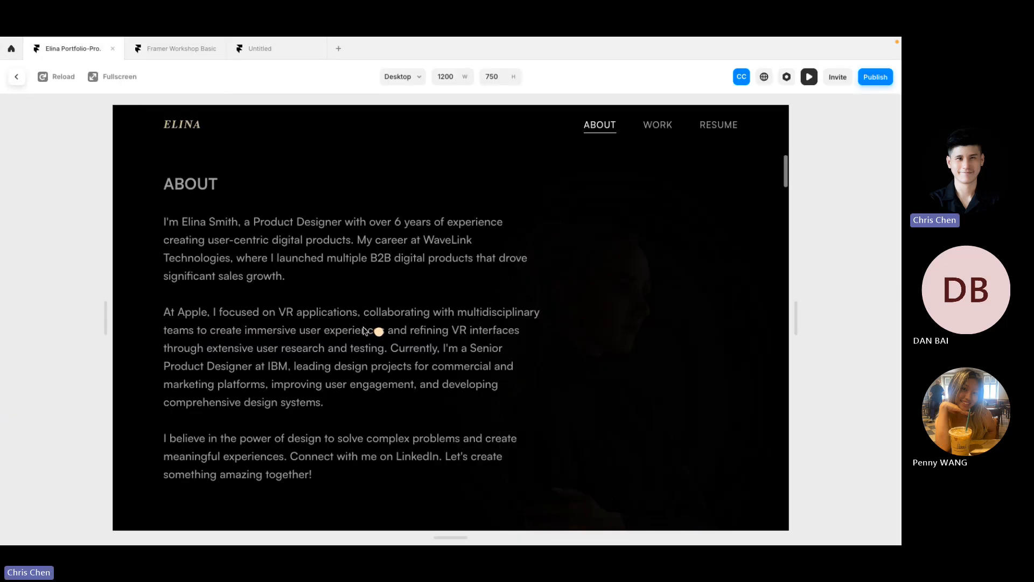
scroll(365, 330, up, 3)
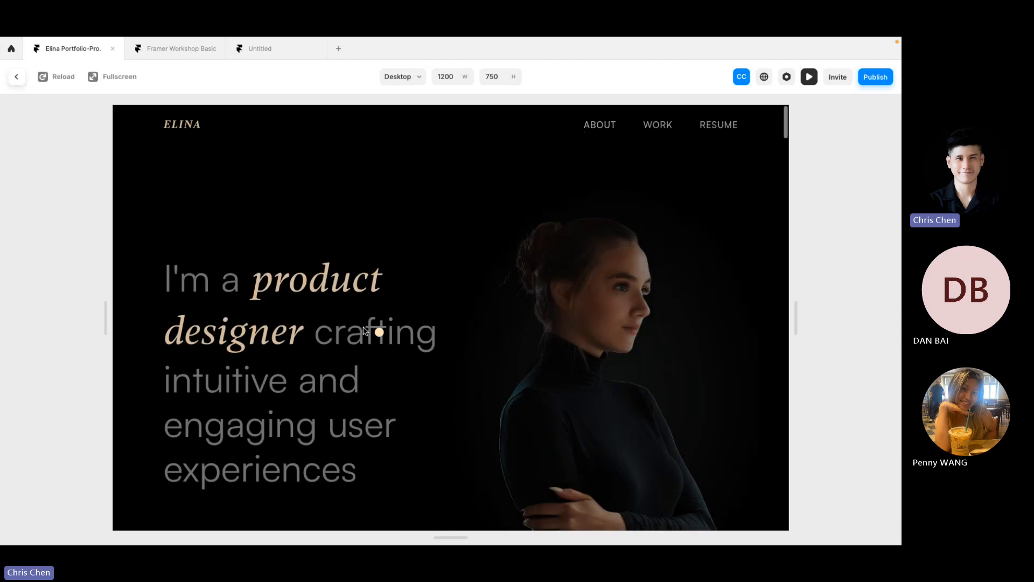
scroll(365, 331, down, 5)
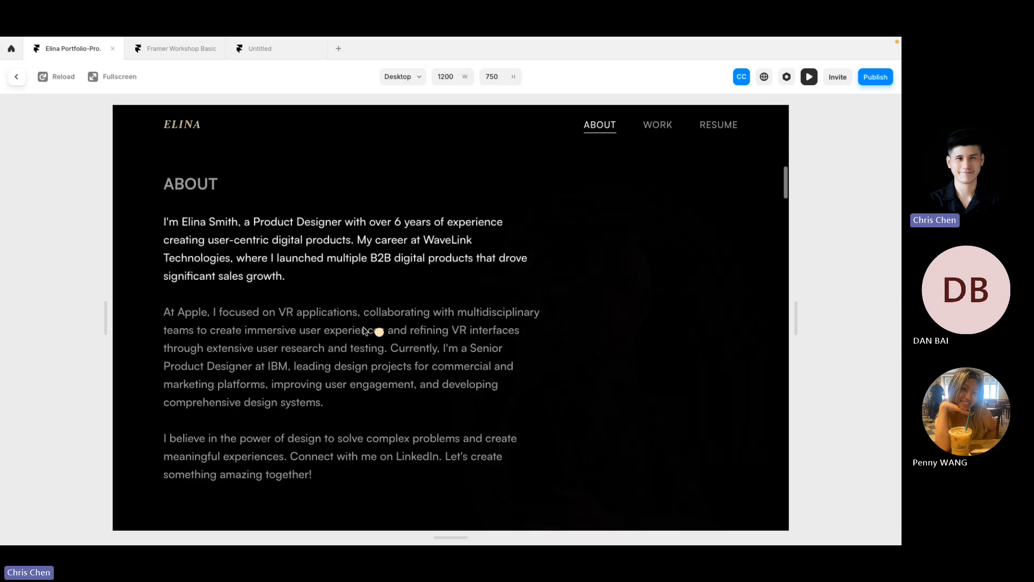
scroll(364, 330, up, 5)
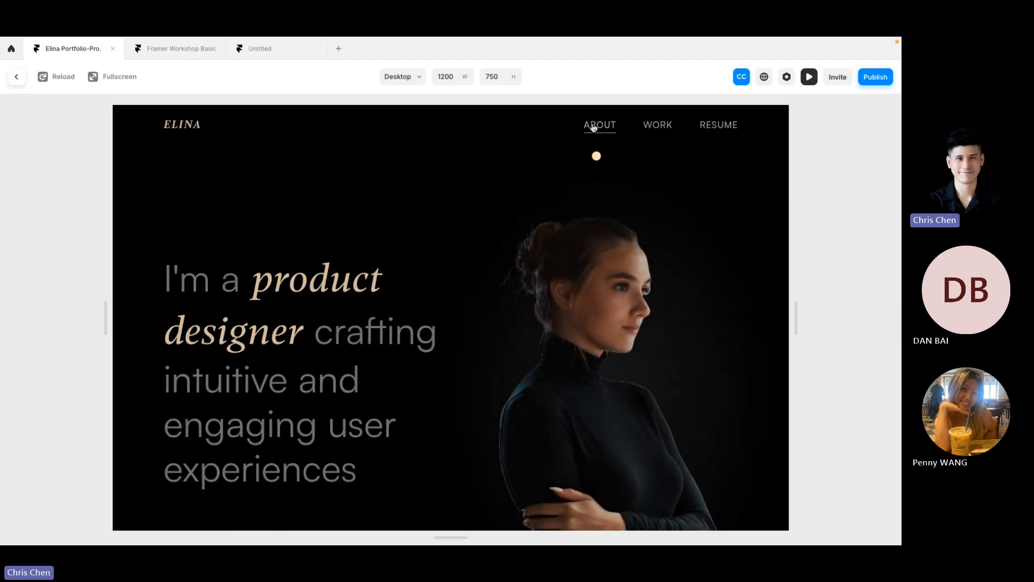
scroll(441, 345, down, 4)
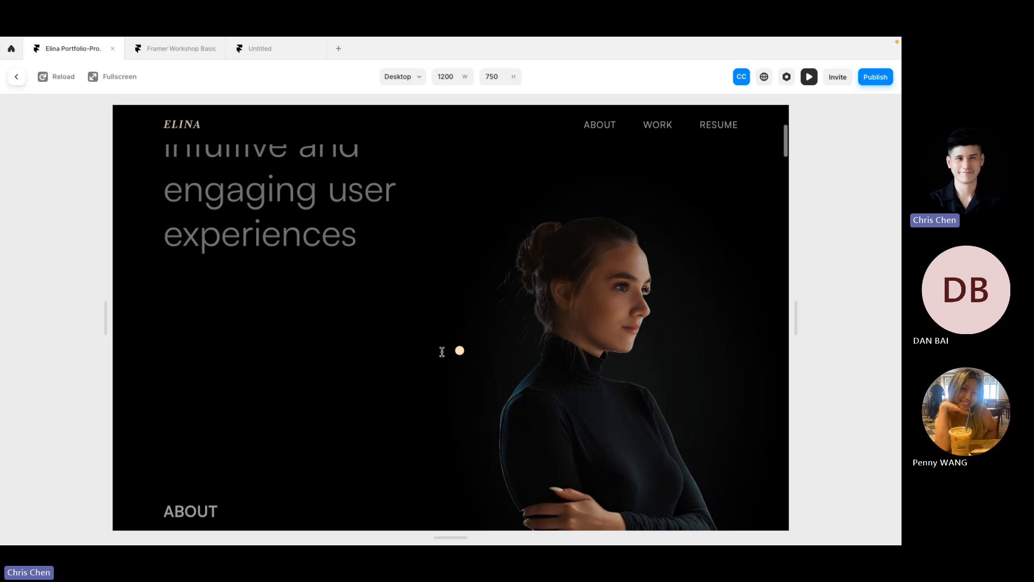
scroll(442, 351, down, 4)
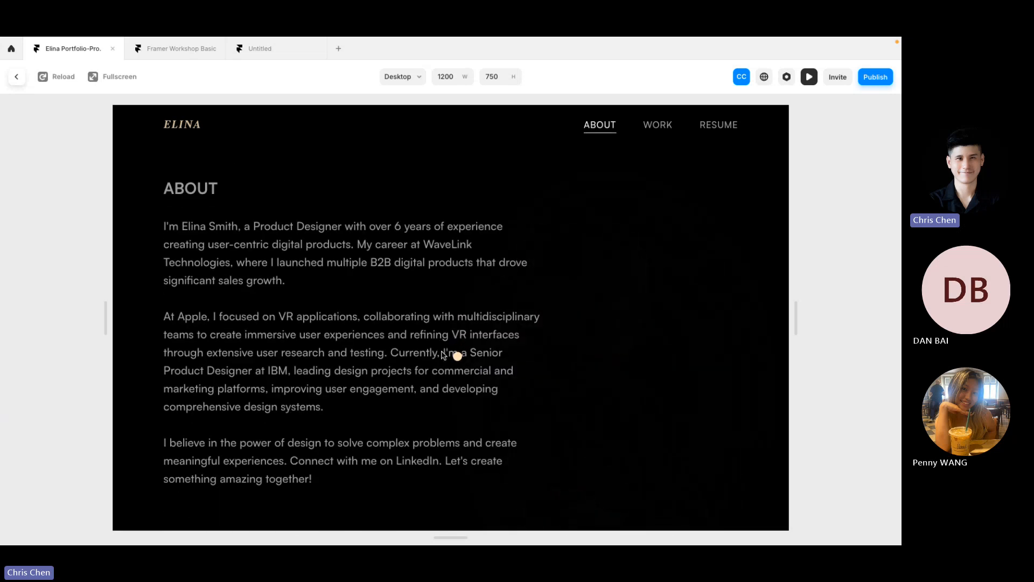
scroll(443, 354, down, 4)
scroll(442, 354, up, 4)
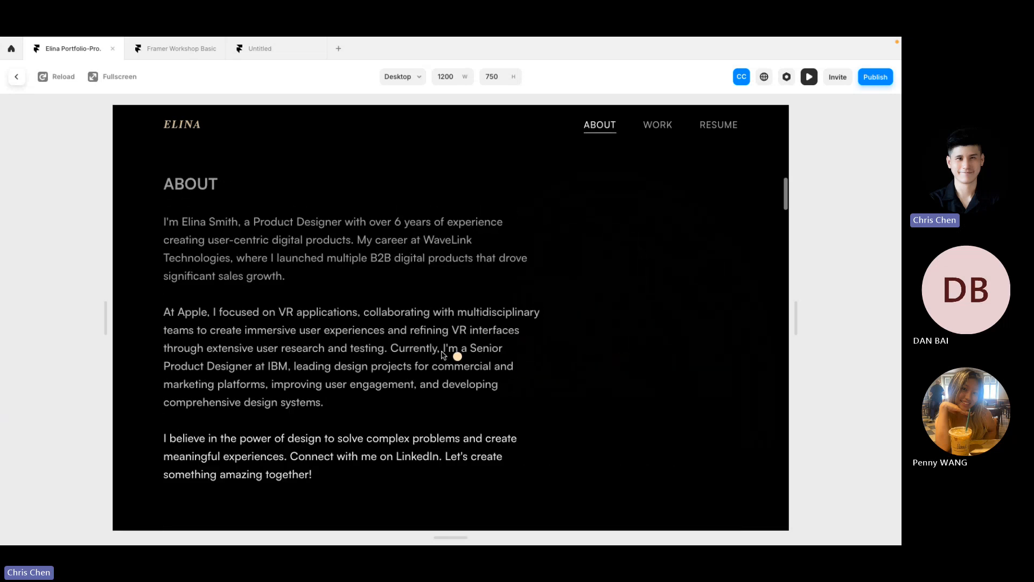
scroll(442, 352, up, 3)
scroll(442, 352, down, 3)
scroll(443, 355, down, 5)
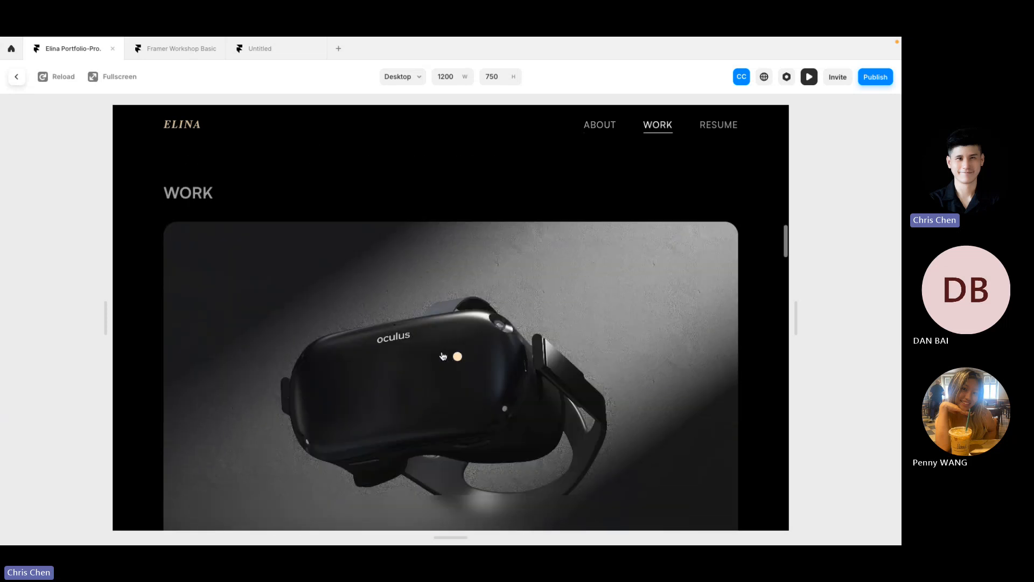
scroll(443, 355, down, 3)
scroll(443, 355, down, 2)
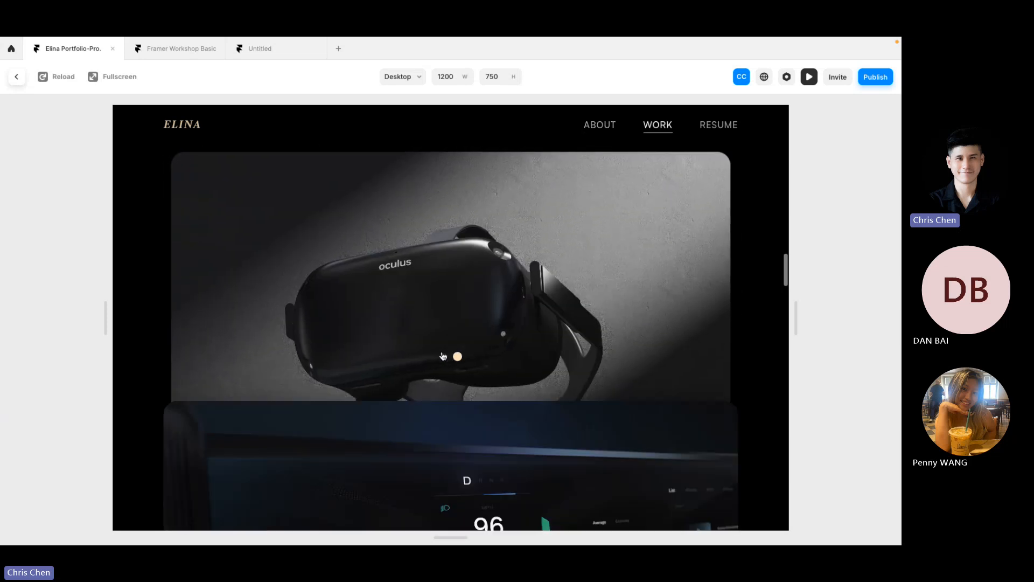
scroll(443, 355, down, 5)
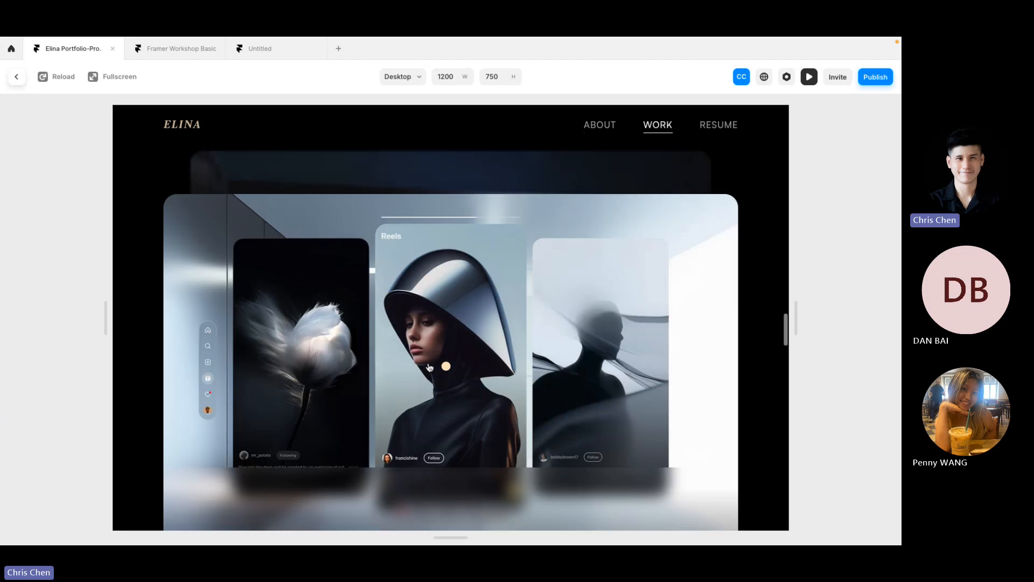
scroll(429, 367, down, 5)
Step: Open the CosmoLux Web case study and jump through its Overview, Background, Challenge, Solution and Result sections
click(394, 359)
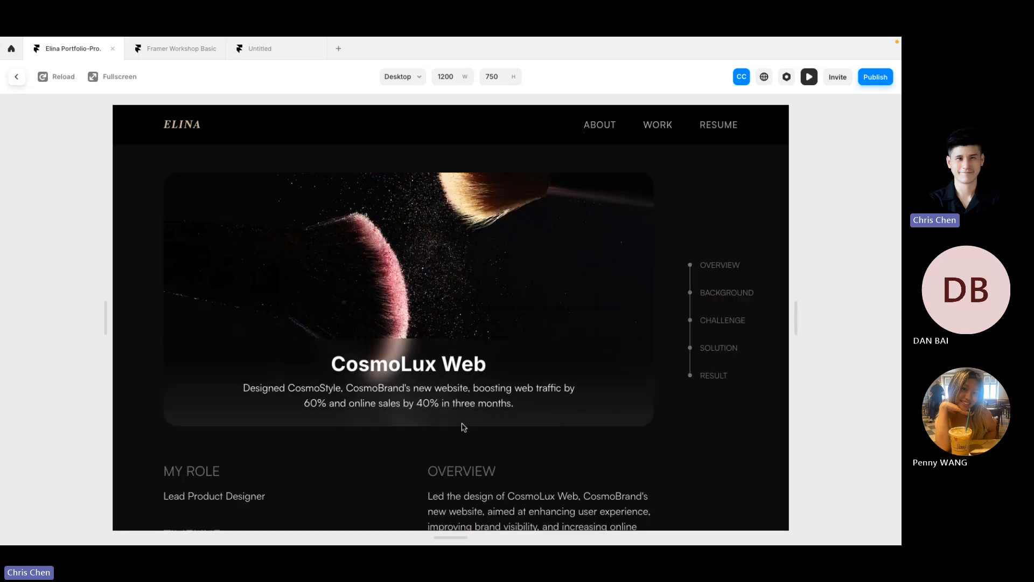
click(714, 296)
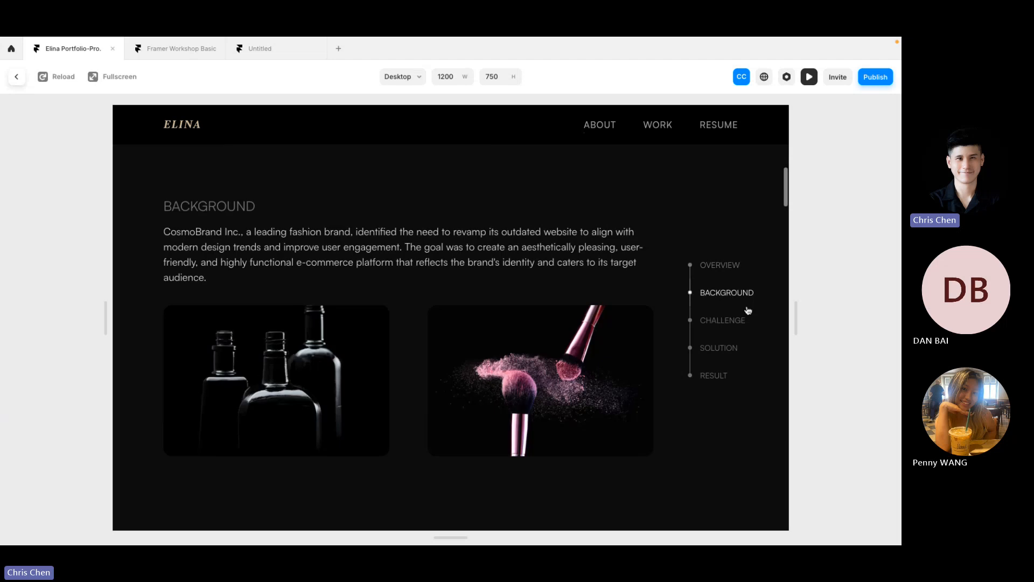
click(730, 322)
click(714, 349)
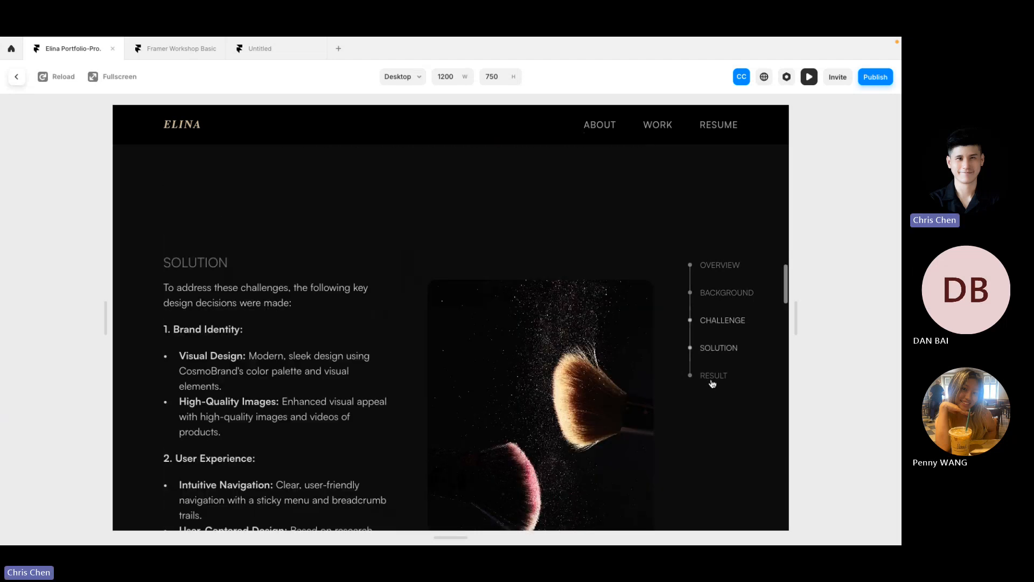
click(712, 378)
click(720, 265)
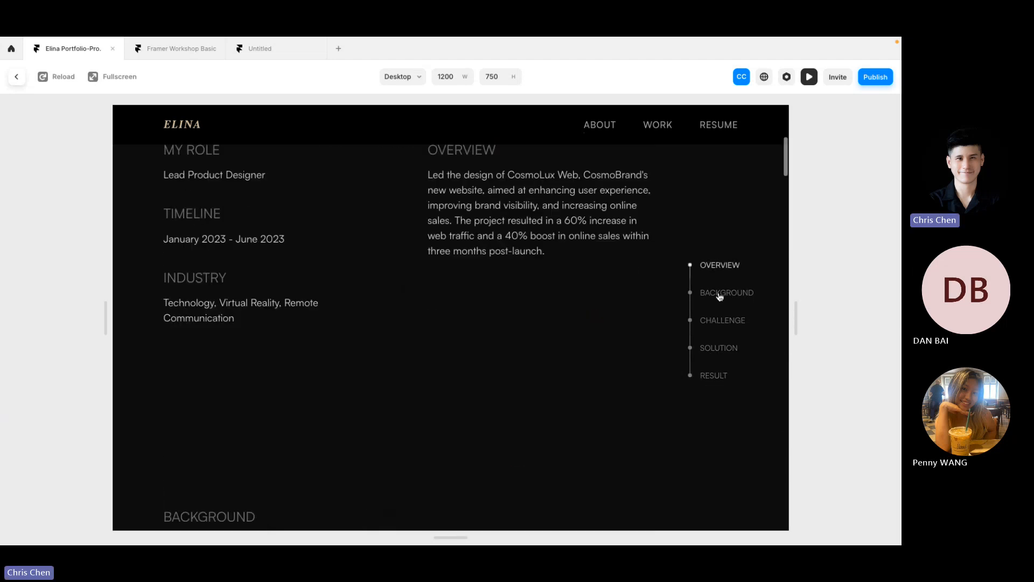
click(720, 295)
click(714, 320)
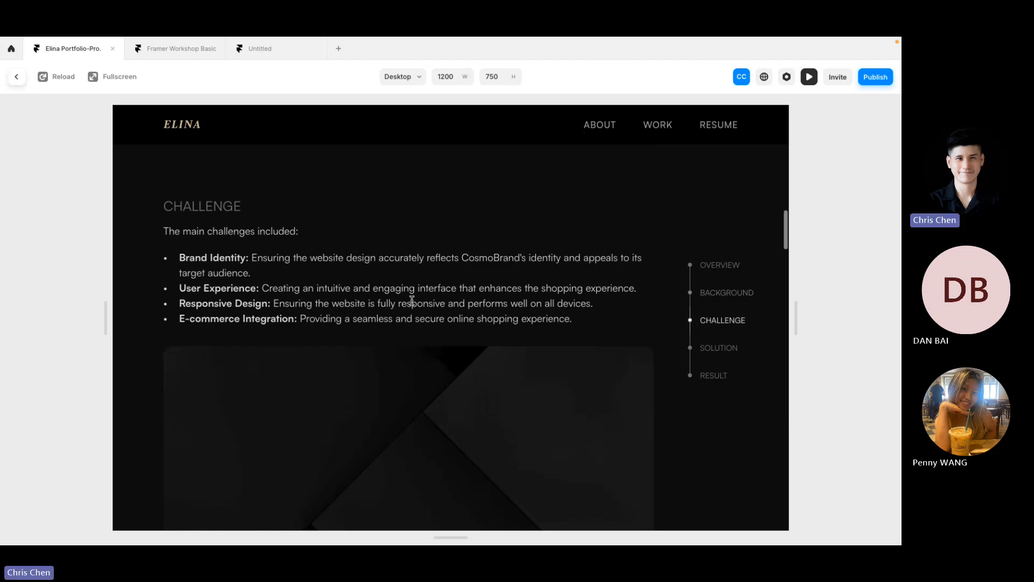
Step: Exit the preview to the editor and return to the Framer Marketplace in Chrome
click(16, 76)
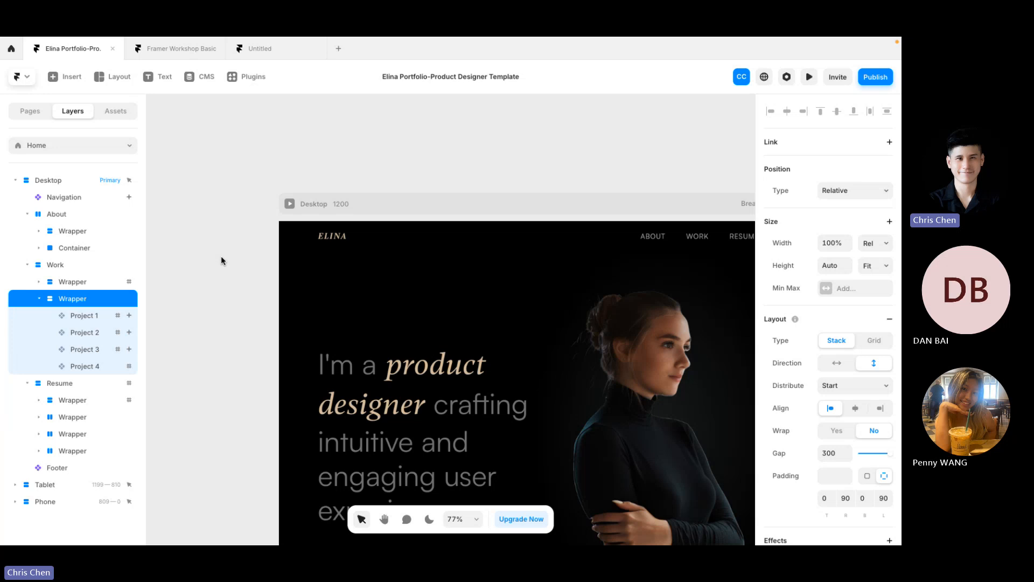
scroll(221, 257, down, 2)
scroll(221, 256, right, 2)
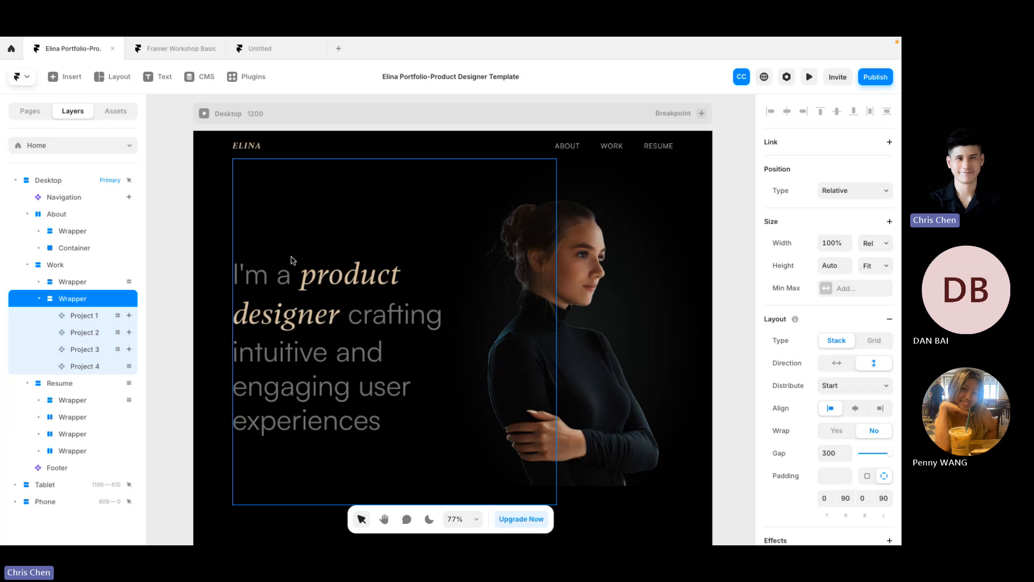
key(super+Tab)
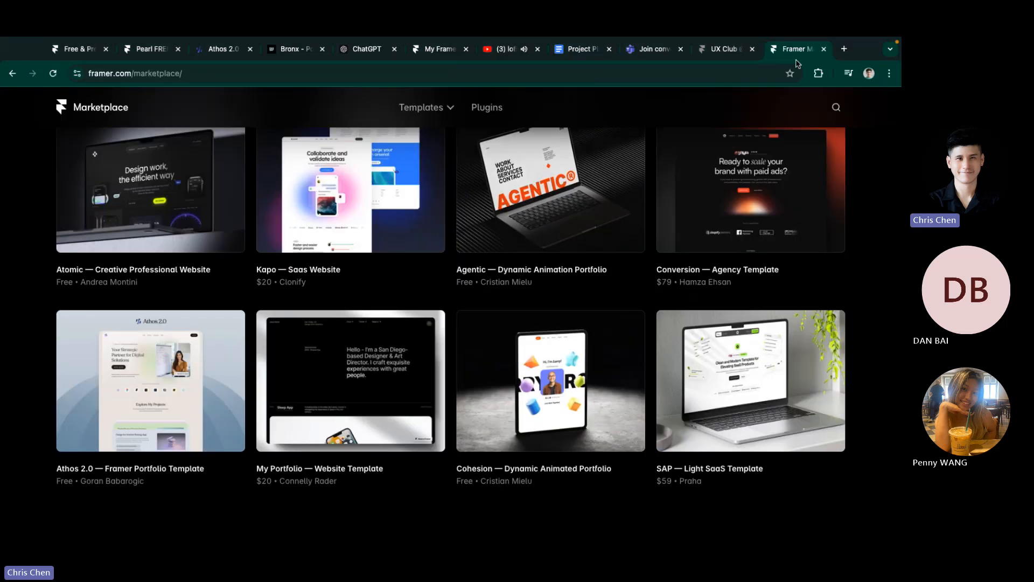
Step: Read the UX Club site's About section in Chrome, then go back to the Marketplace tab and Framer
click(723, 53)
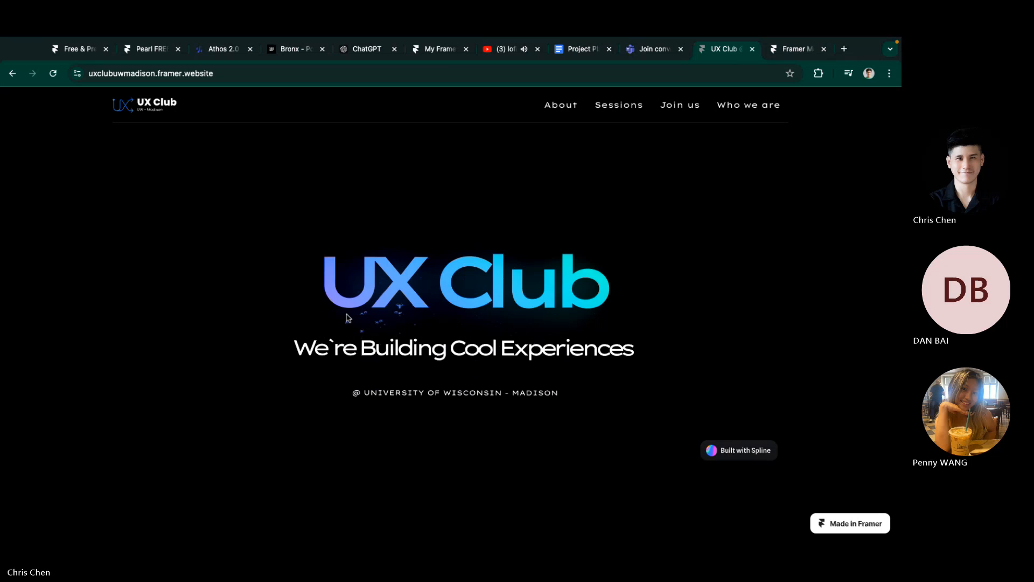
scroll(373, 312, down, 6)
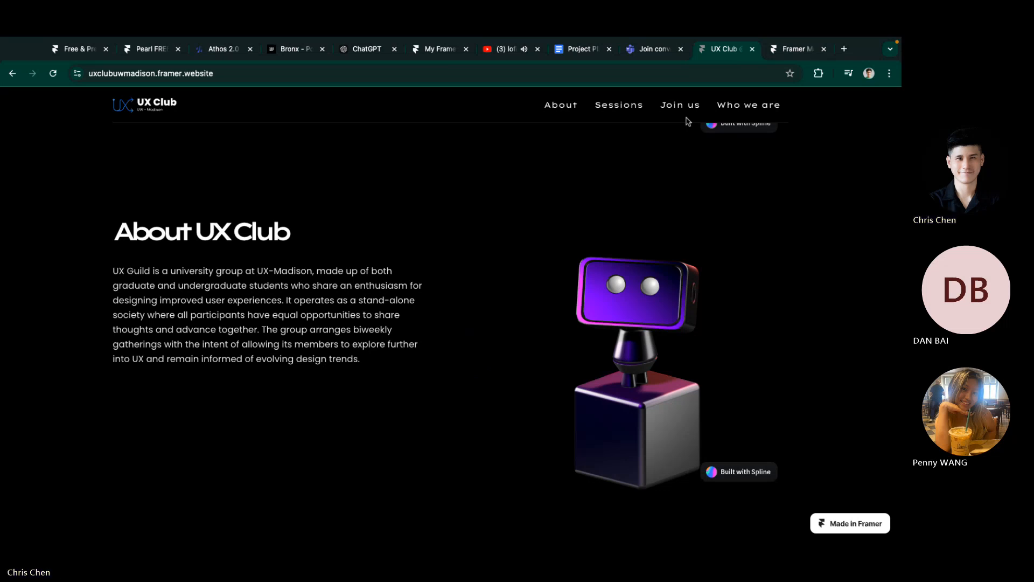
click(791, 47)
key(ctrl+Left)
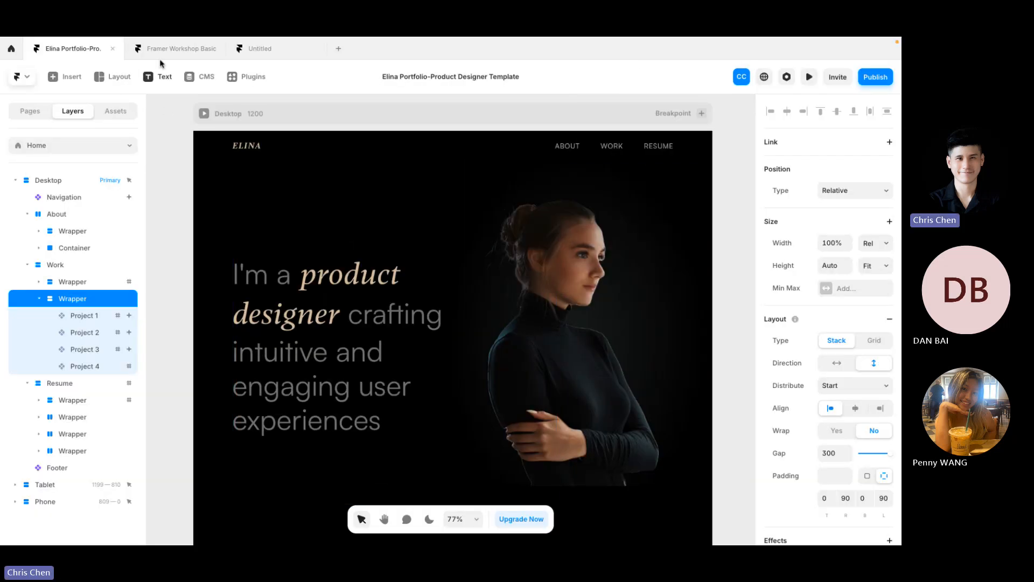
Step: Switch spaces from full-screen Framer to the Teams Framer Workshop meeting window
mouse_move(169, 41)
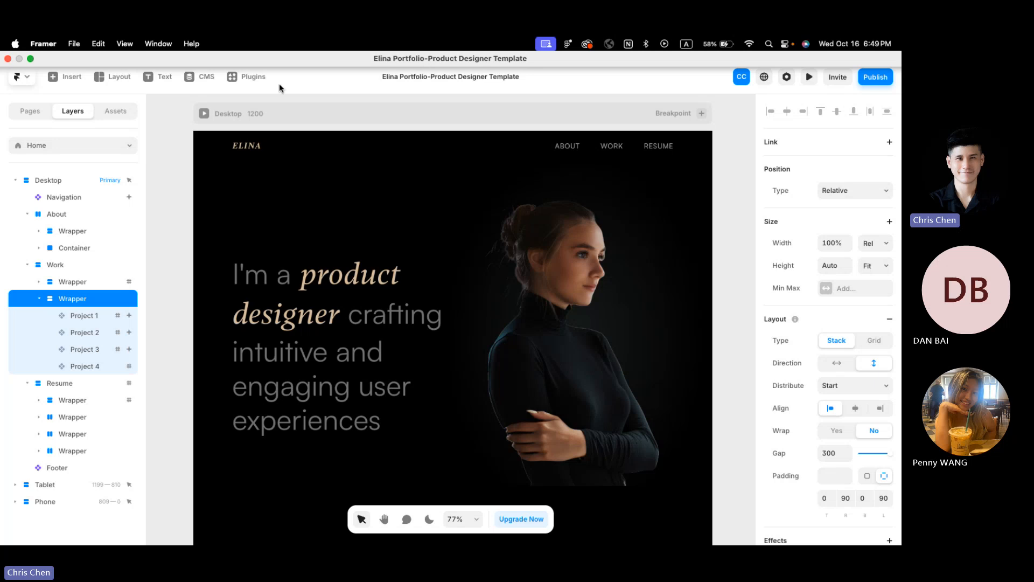
key(ctrl+Left)
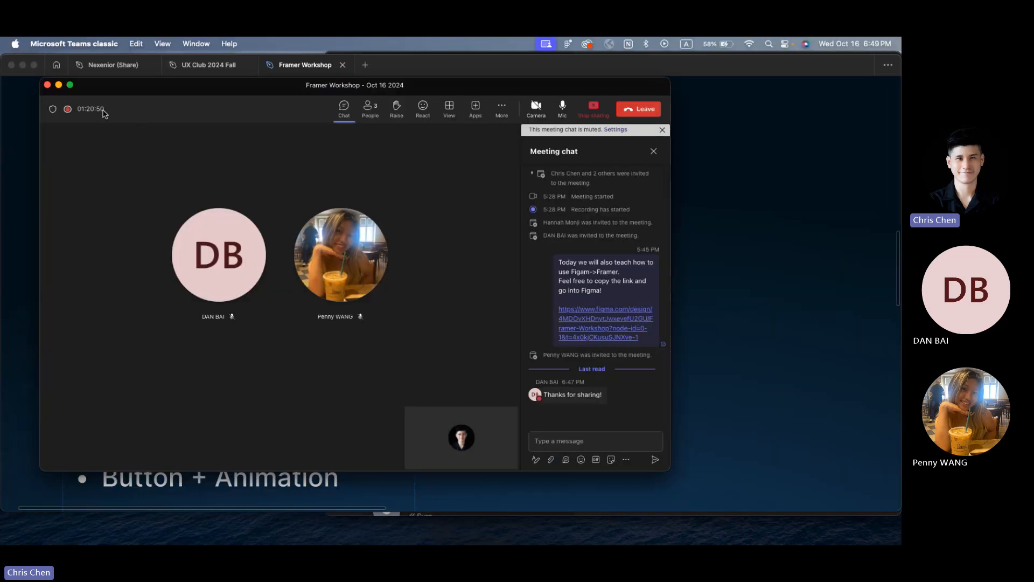
Step: Return to the Framer Workshop file in Figma and bring back the hidden panels and toolbar
right_click(20, 130)
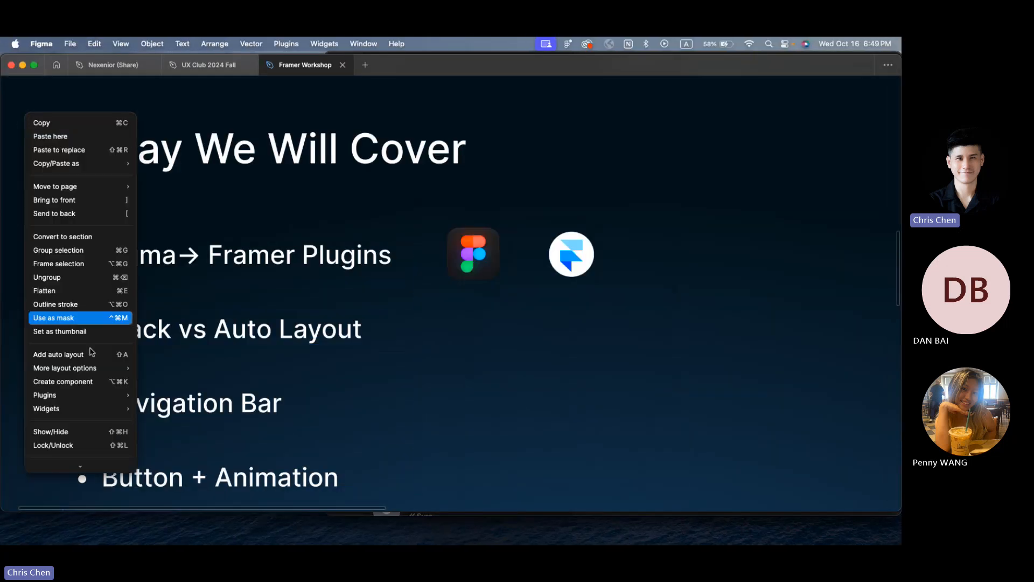
click(654, 222)
click(200, 66)
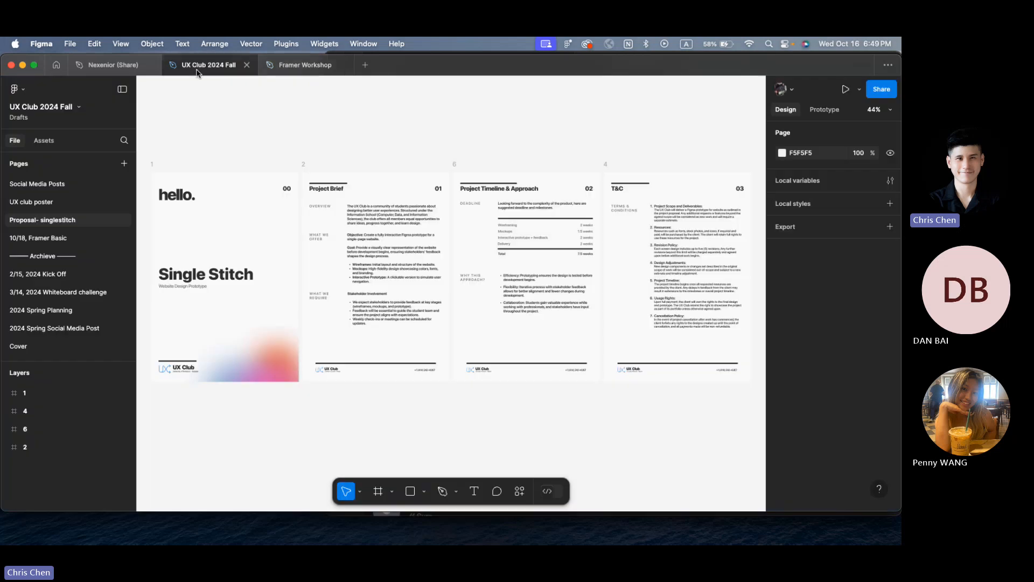
click(302, 66)
scroll(380, 339, down, 5)
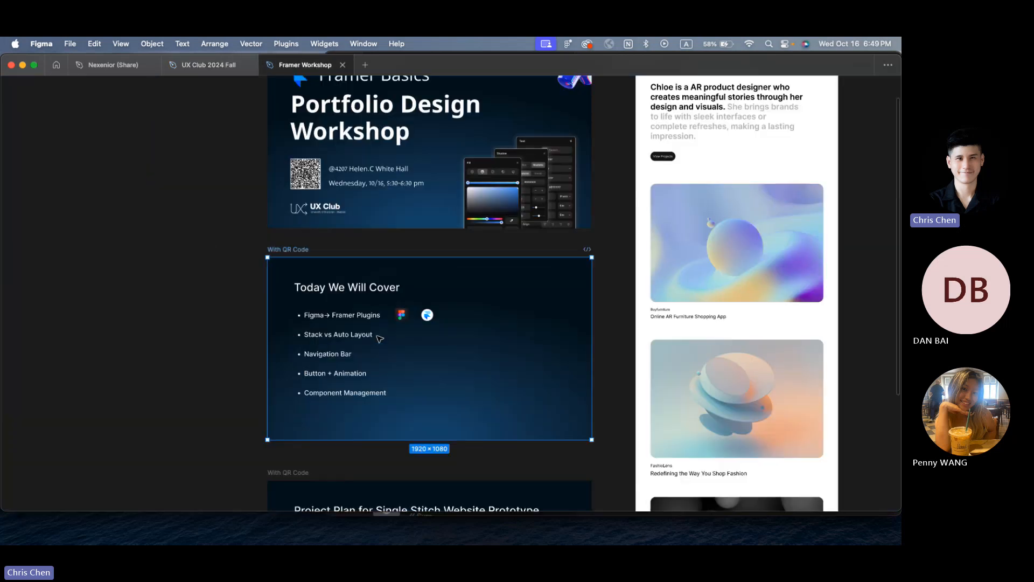
click(210, 242)
right_click(211, 242)
click(231, 272)
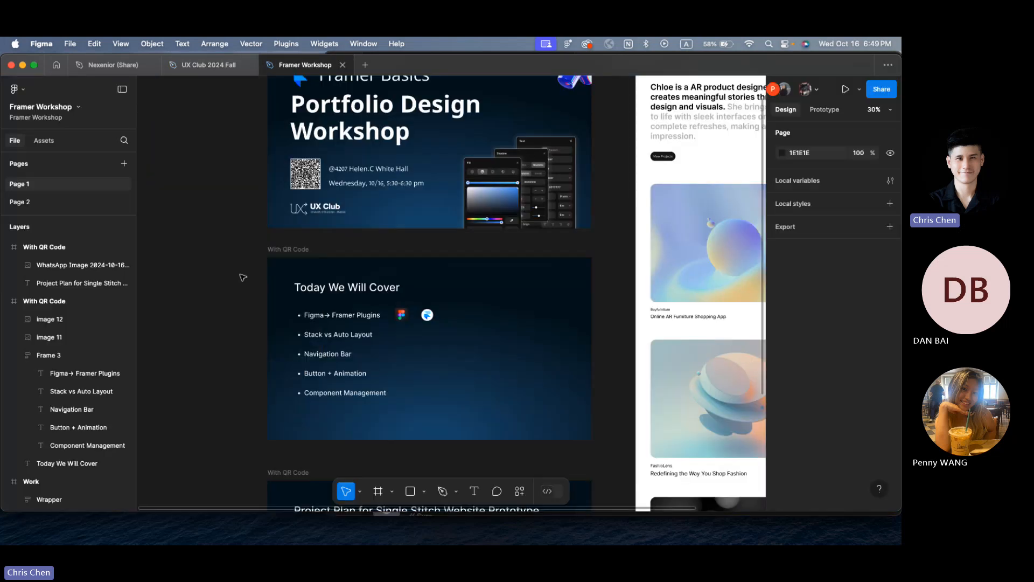
Step: Inspect the Chloe page's Hero frame and the Wrapper's 120 spacing between project cards
scroll(600, 160, up, 3)
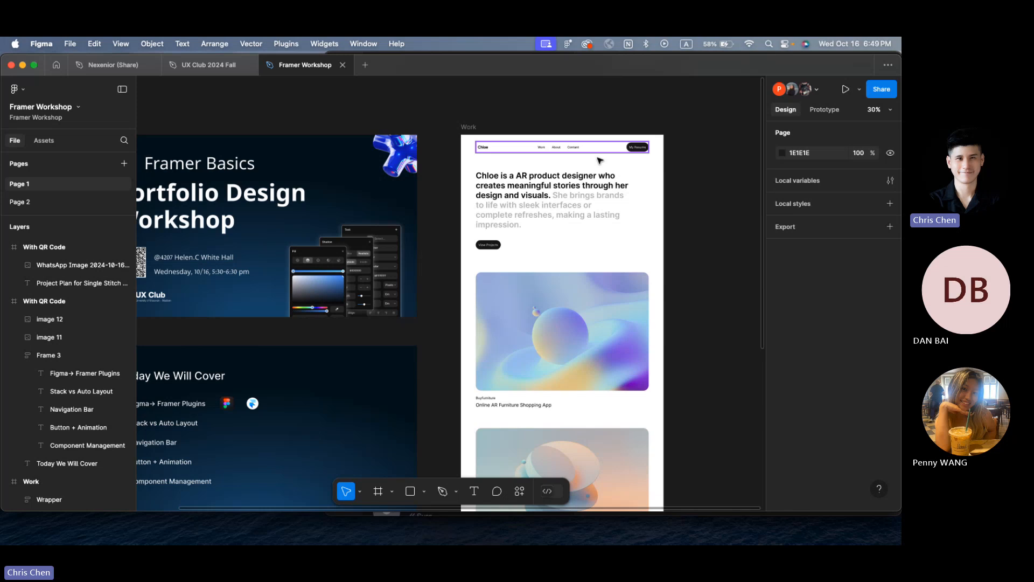
scroll(609, 150, up, 5)
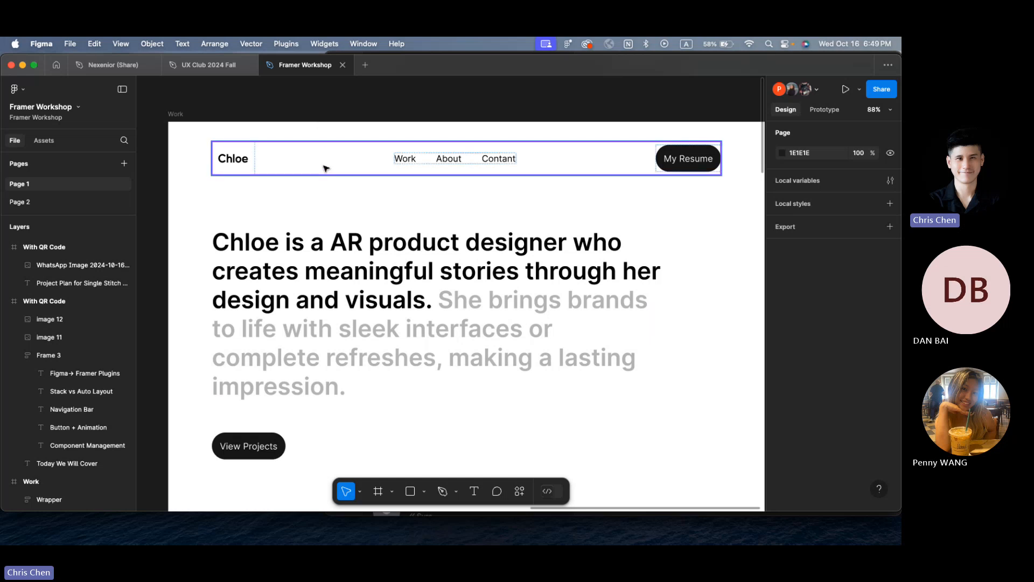
click(319, 269)
scroll(312, 323, down, 3)
click(291, 467)
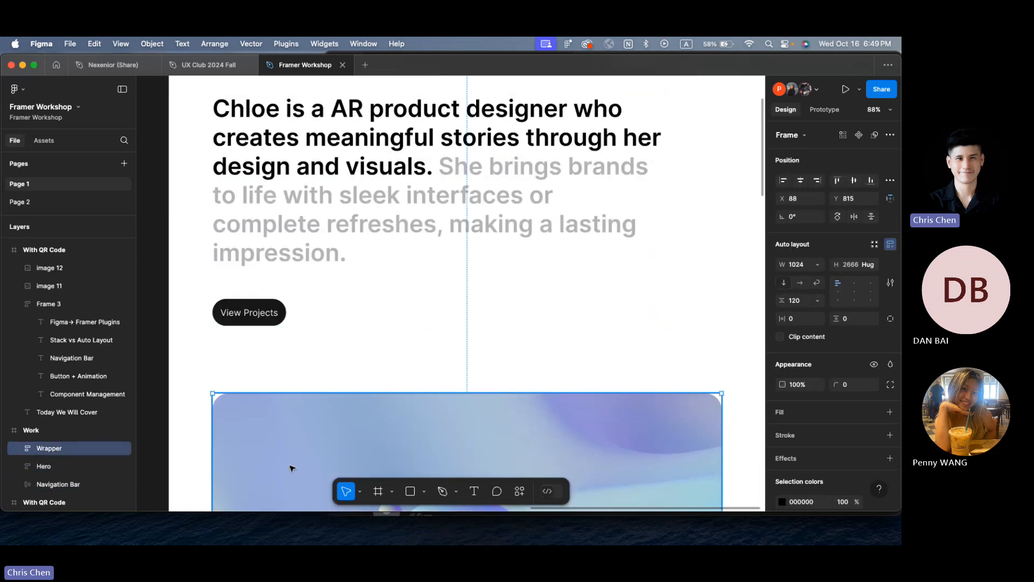
scroll(291, 411, down, 5)
scroll(290, 415, down, 5)
scroll(291, 415, down, 2)
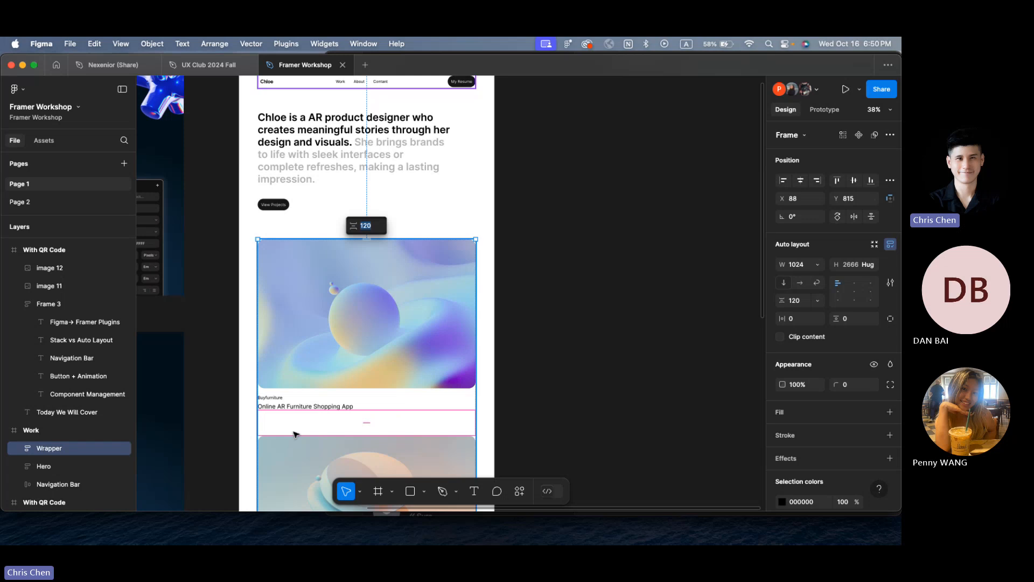
Step: Go back to the Elina template in Framer and select its hero image
key(ctrl+Right)
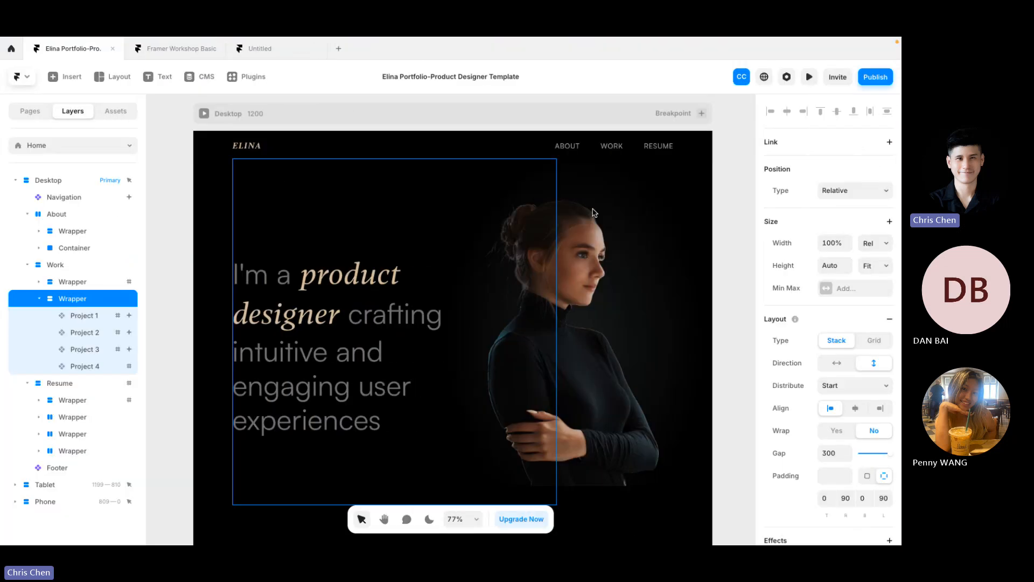
click(603, 216)
scroll(602, 215, down, 3)
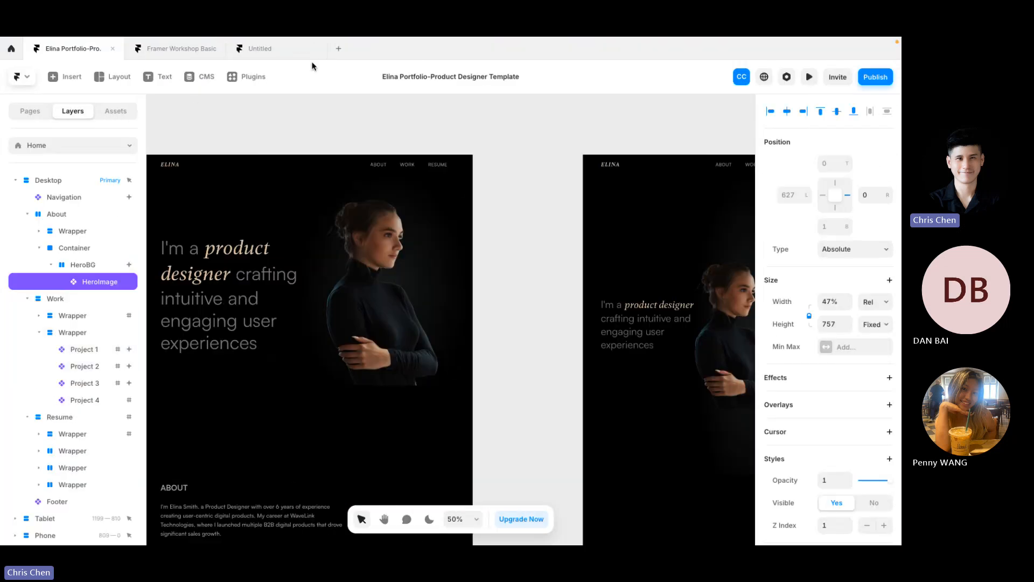
Step: In the Untitled project, add a new blank page and confirm its name
click(295, 49)
scroll(482, 228, right, 5)
scroll(513, 222, down, 5)
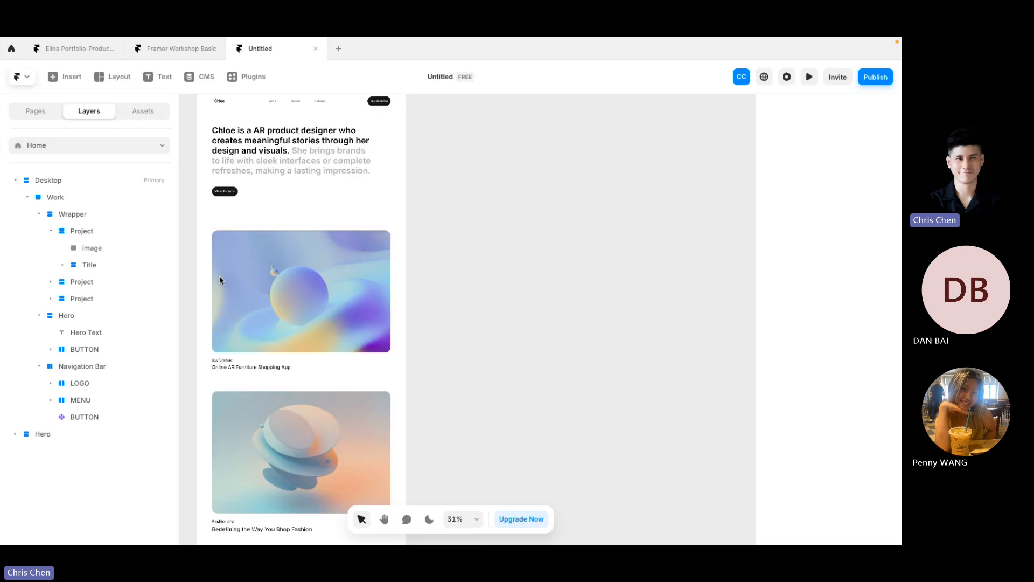
click(29, 111)
click(167, 142)
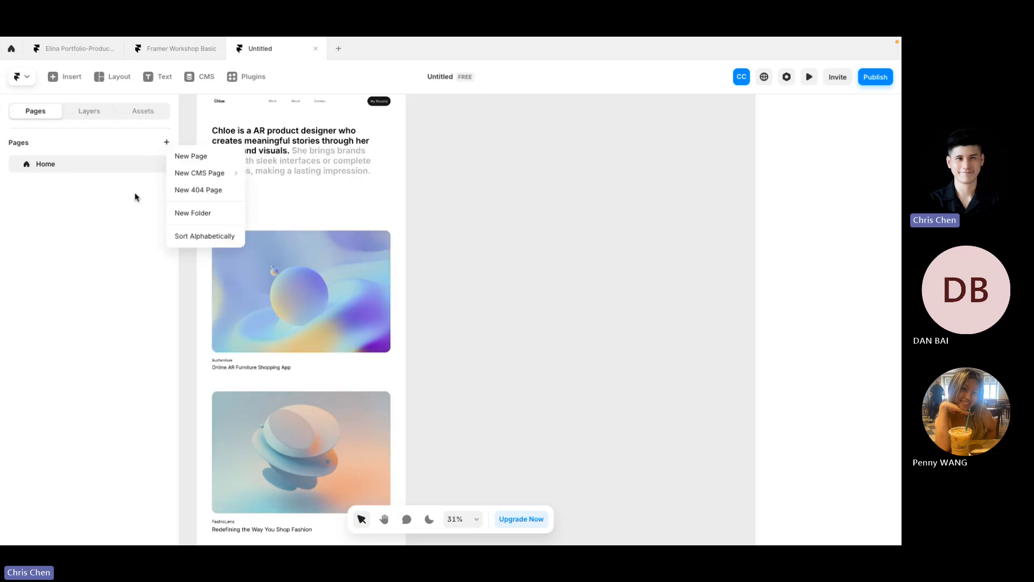
click(189, 155)
click(404, 223)
scroll(403, 225, down, 1)
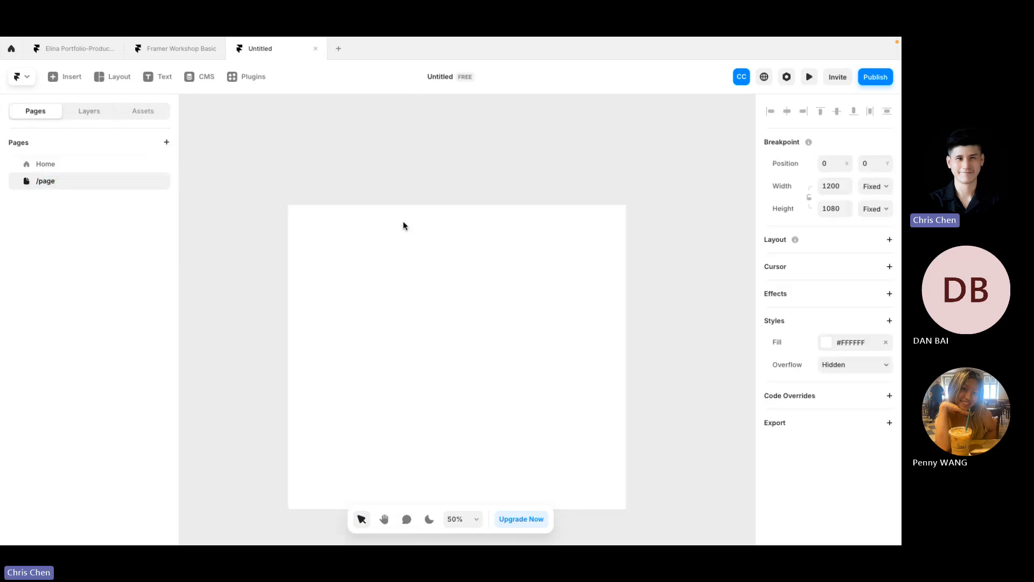
scroll(403, 225, up, 4)
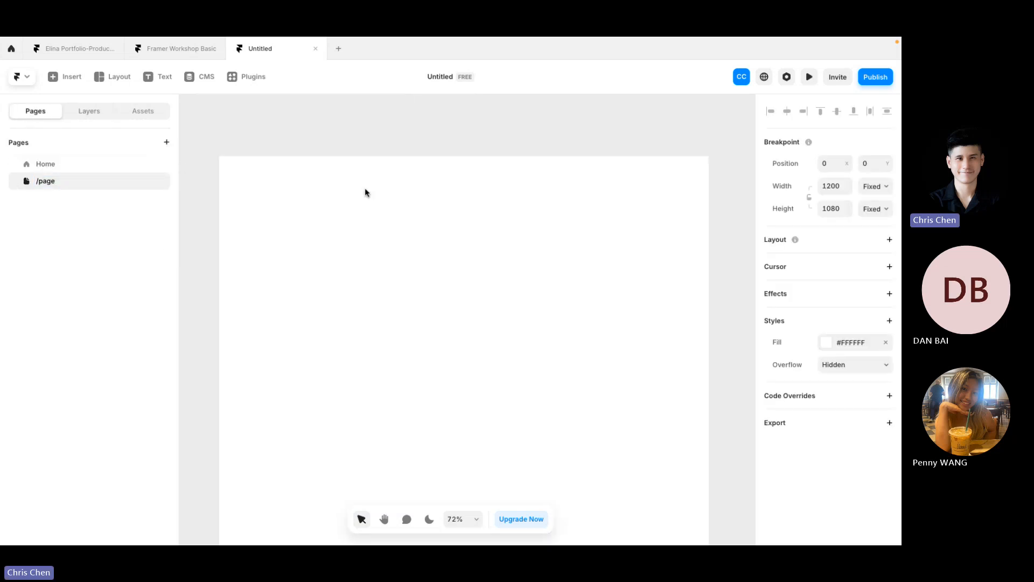
Step: Draw a plain Layout frame in the middle of the new page
click(65, 76)
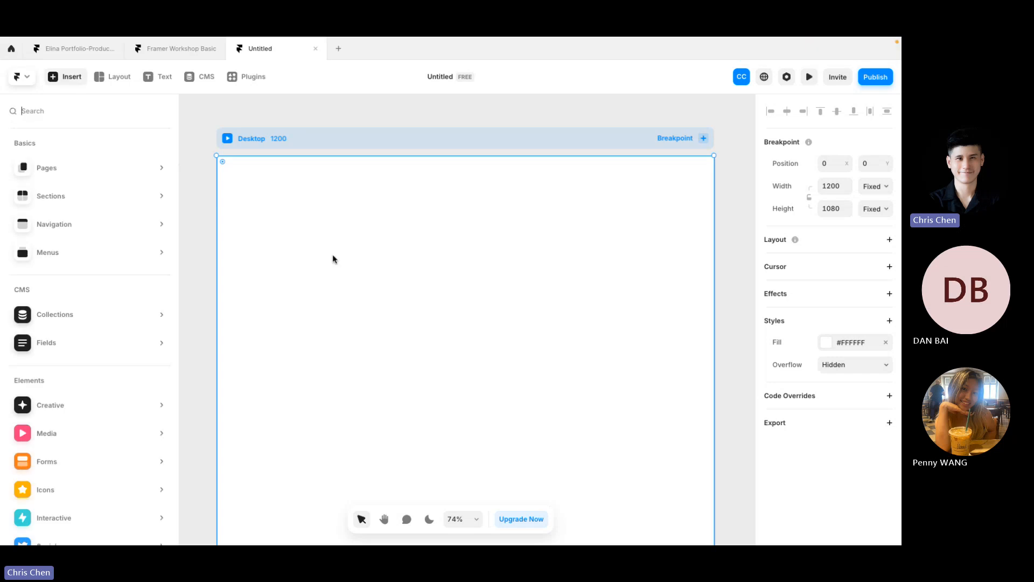
click(116, 77)
click(110, 107)
drag(372, 262, 591, 469)
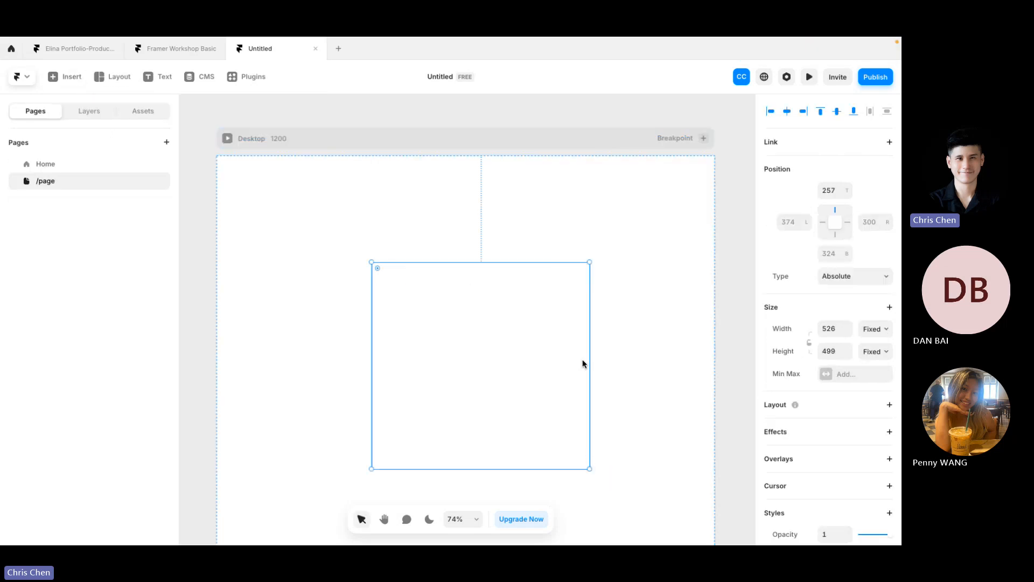
scroll(582, 362, down, 2)
scroll(808, 318, down, 3)
Step: Fill the frame with the sphere gradient image and move it toward the upper left
click(824, 294)
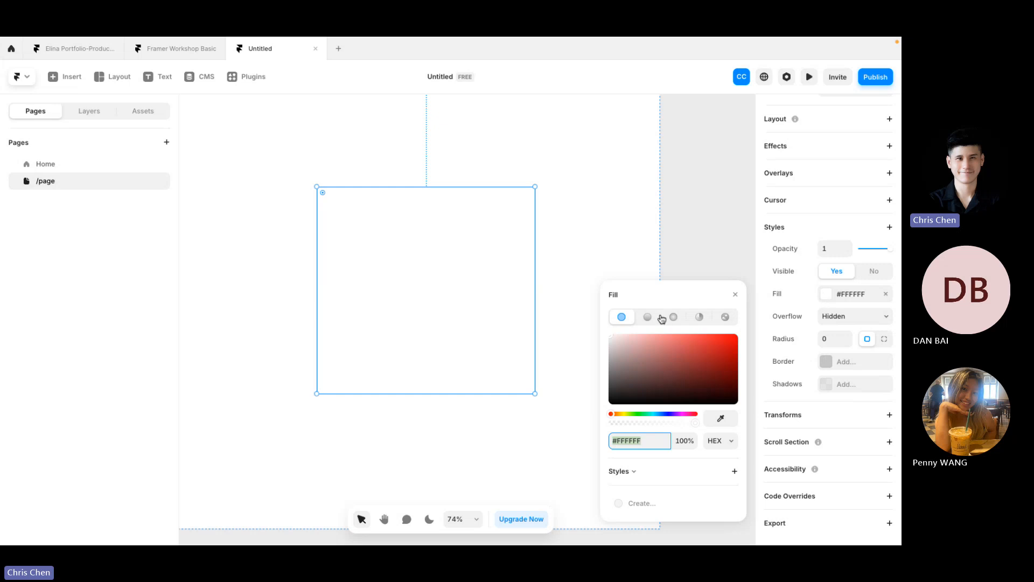
click(725, 317)
click(673, 358)
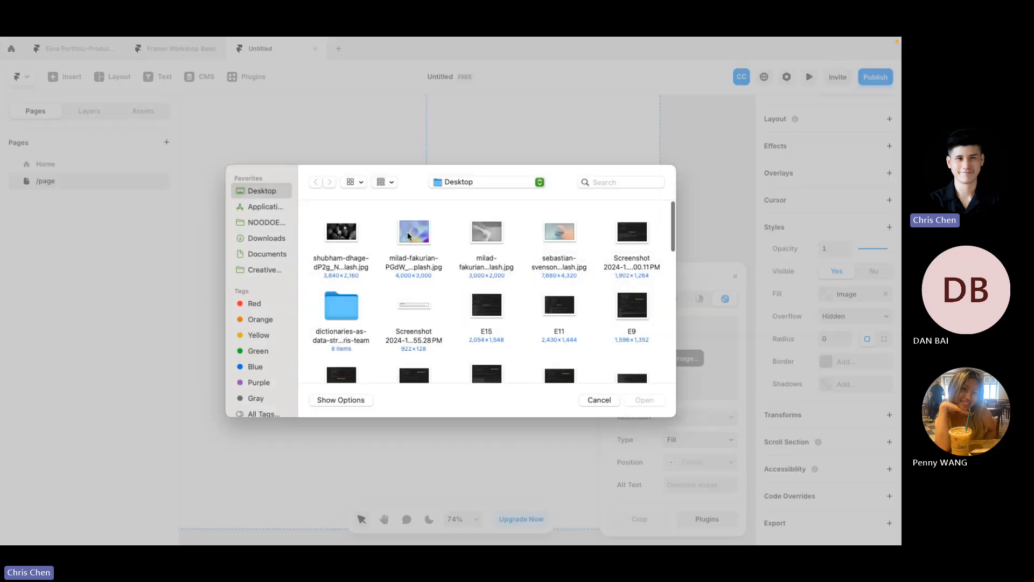
double_click(414, 219)
scroll(597, 188, down, 2)
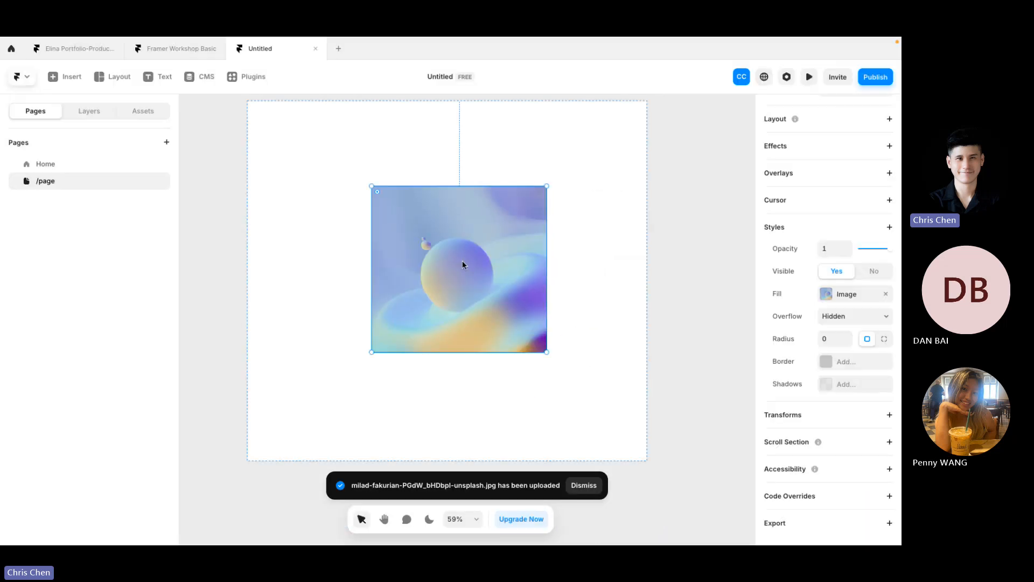
drag(462, 260, 373, 225)
click(552, 221)
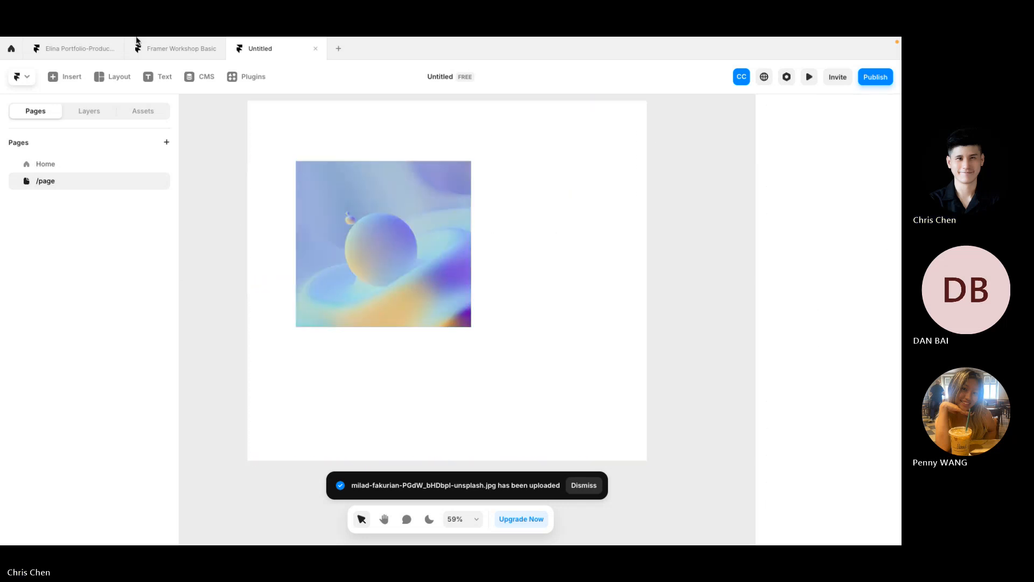
Step: Start a text box above the image, then switch to the Figma desktop
click(161, 81)
click(314, 124)
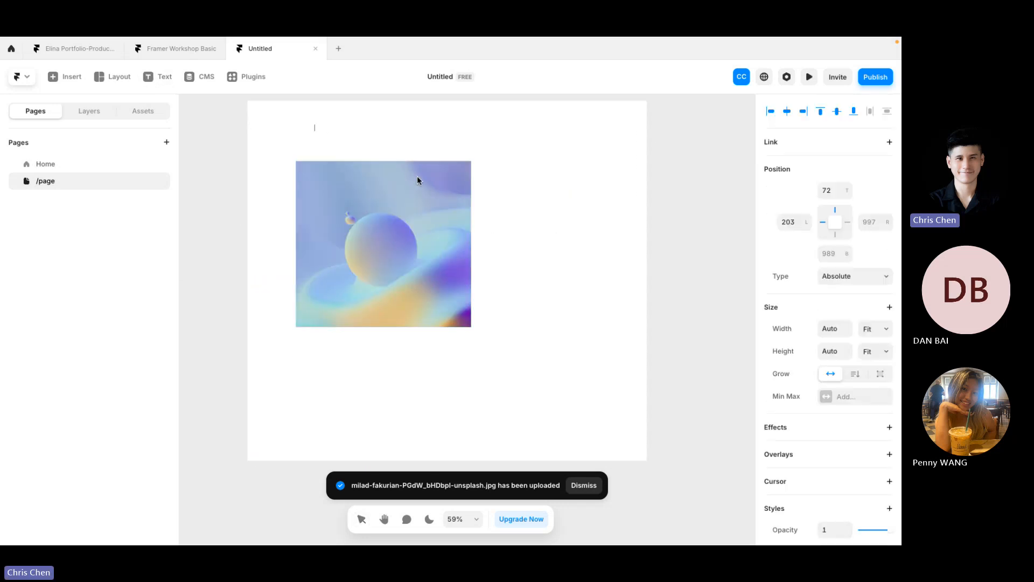
key(ctrl+Left)
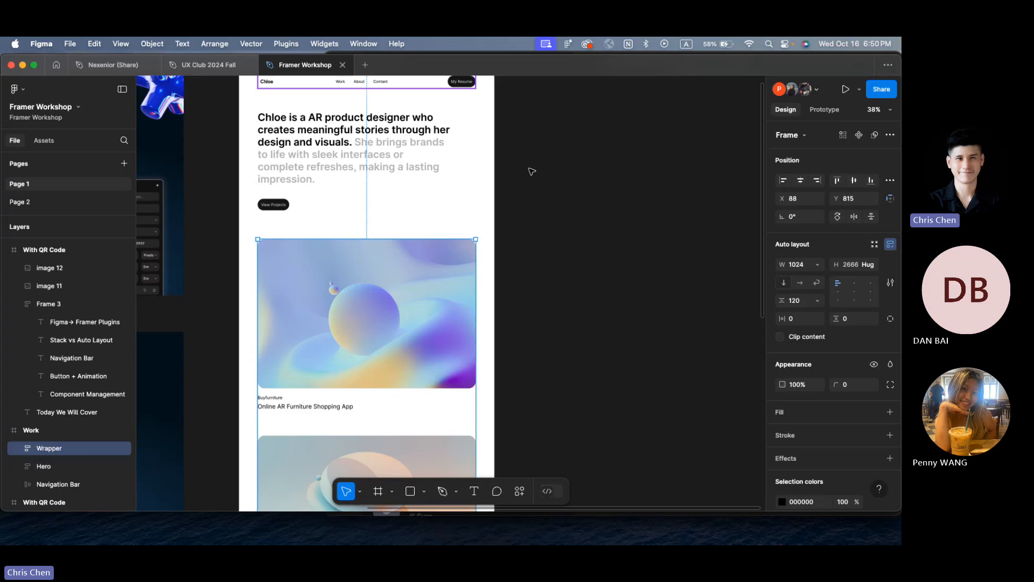
Step: In Figma, reselect the Chloe Work frame, then open the UX Club 2024 Fall file
key(ctrl+Right)
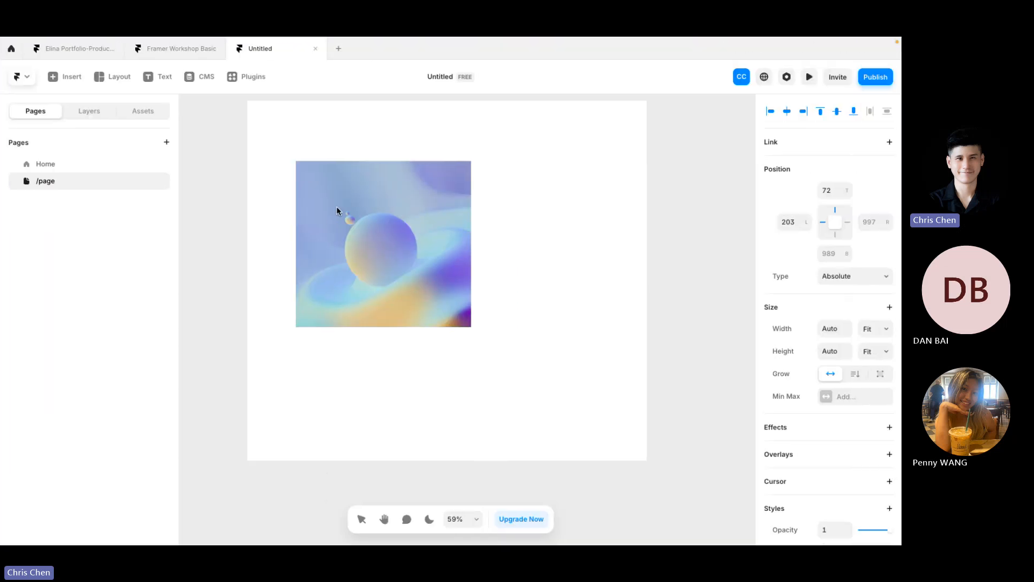
key(ctrl+Left)
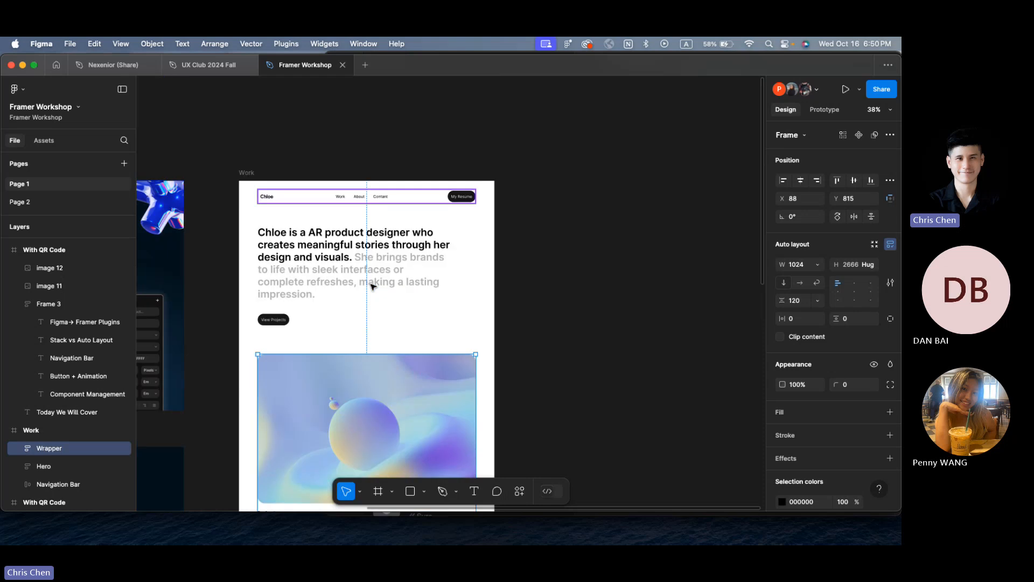
click(527, 269)
scroll(301, 278, up, 5)
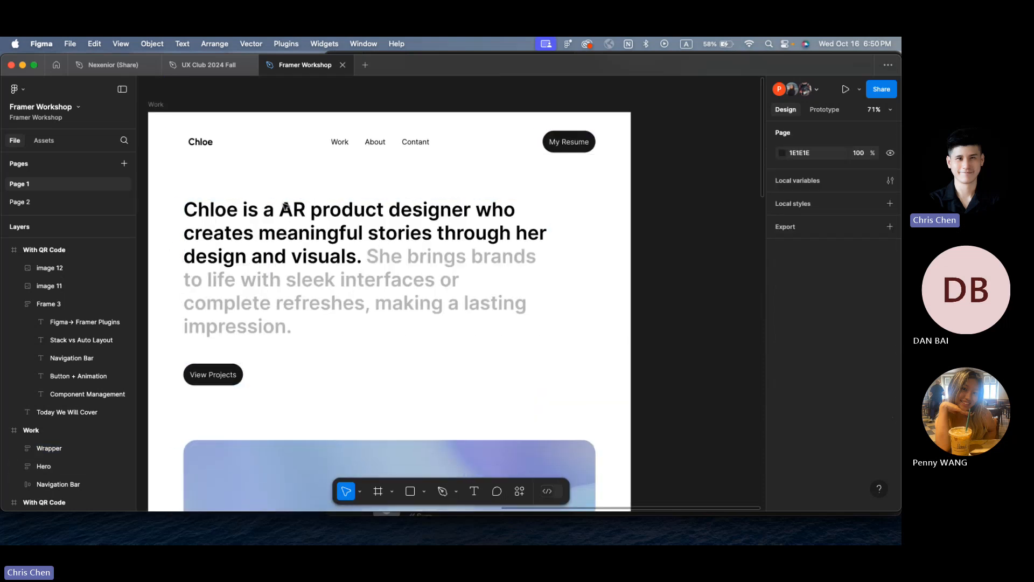
click(194, 90)
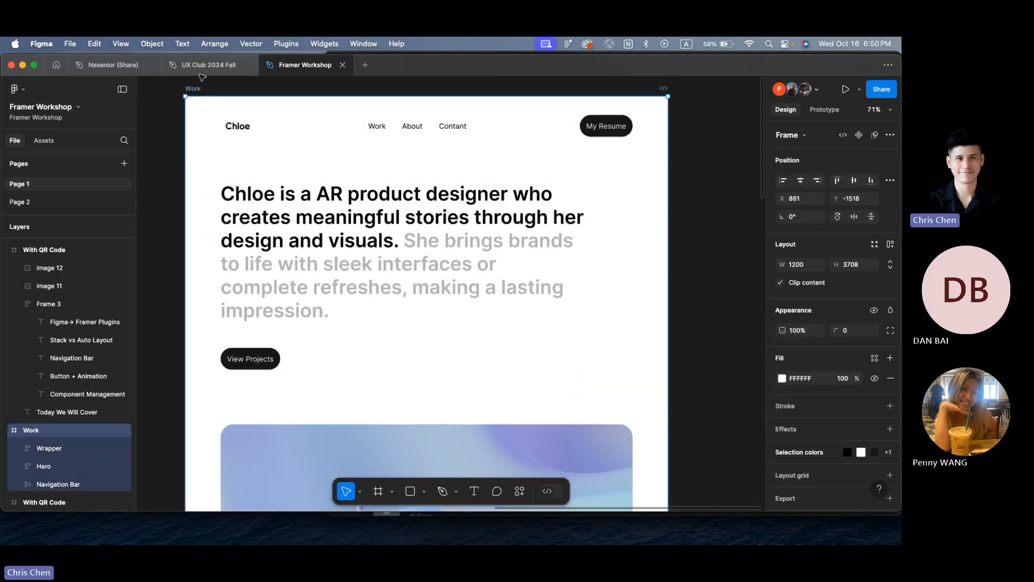
click(200, 66)
click(120, 67)
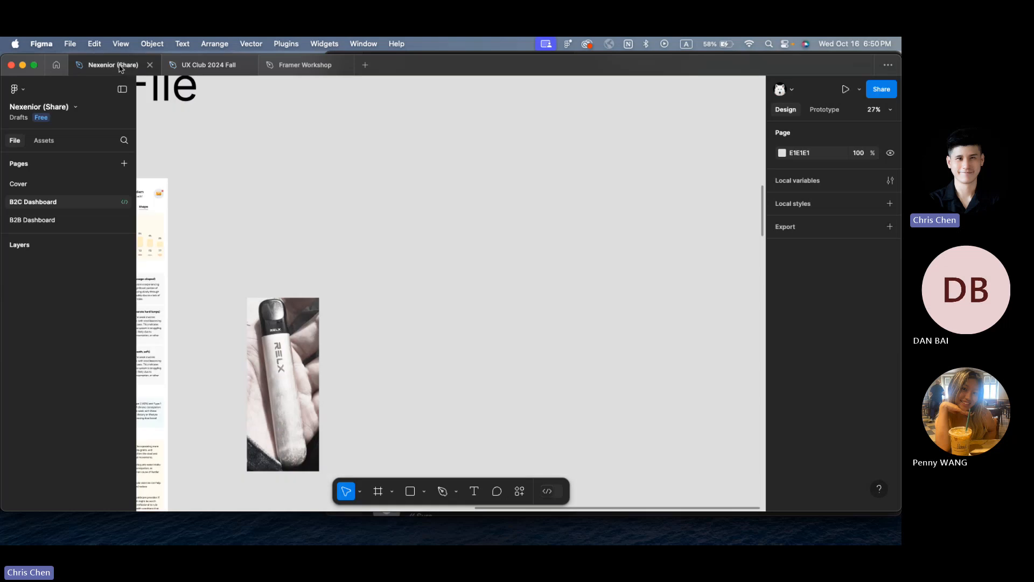
click(56, 64)
click(40, 94)
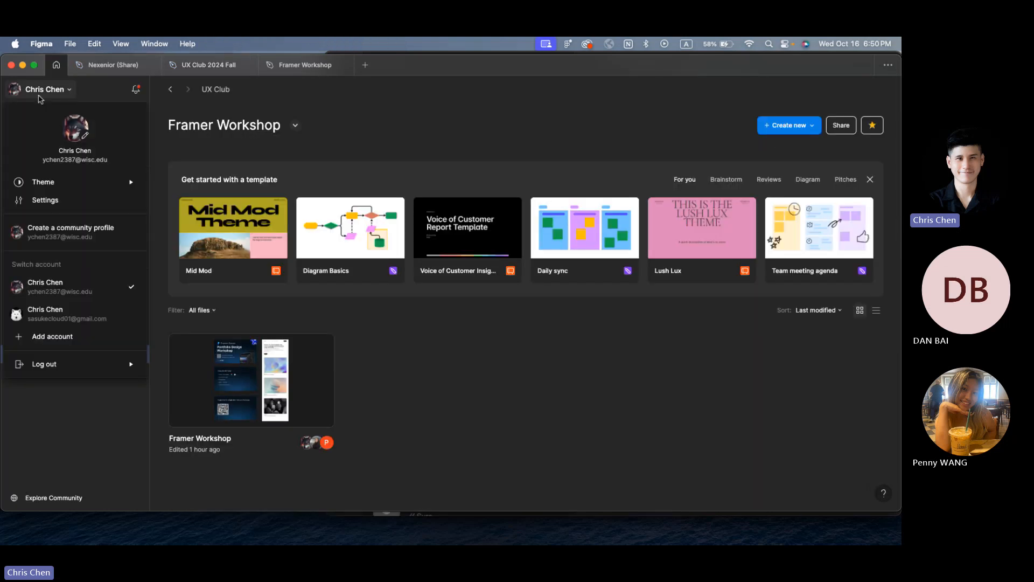
click(76, 317)
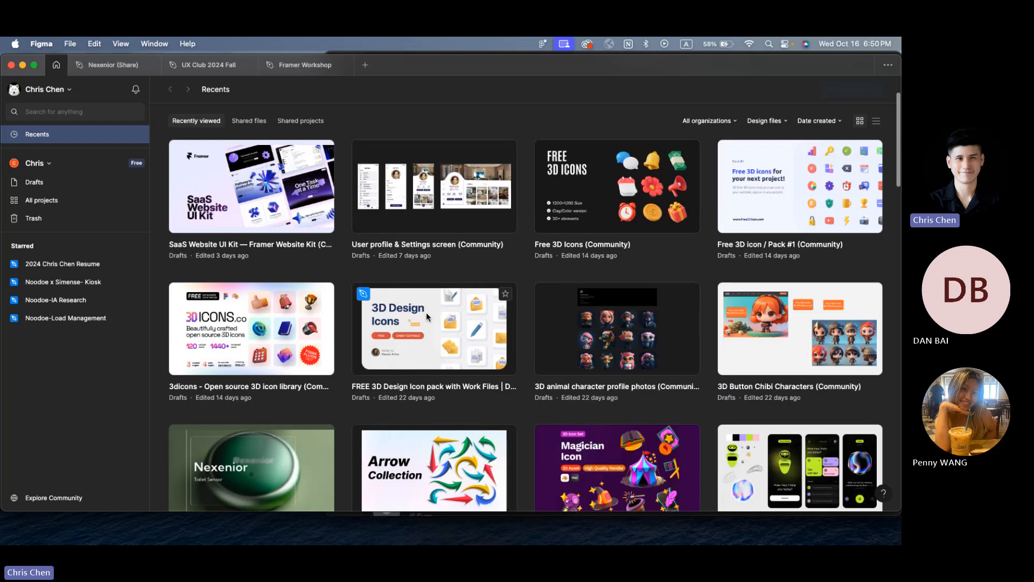
scroll(425, 313, down, 5)
scroll(267, 315, up, 3)
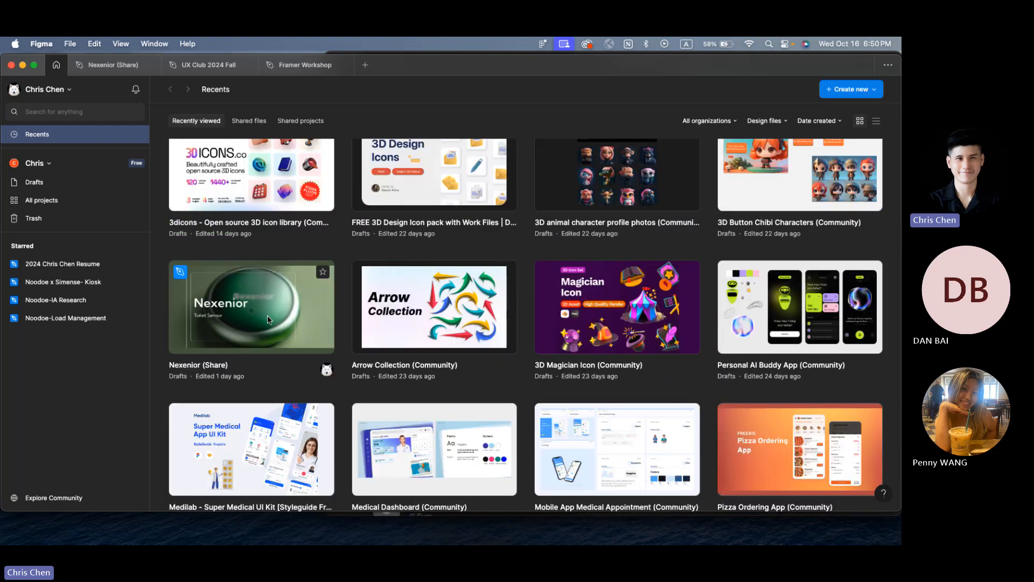
mouse_move(229, 74)
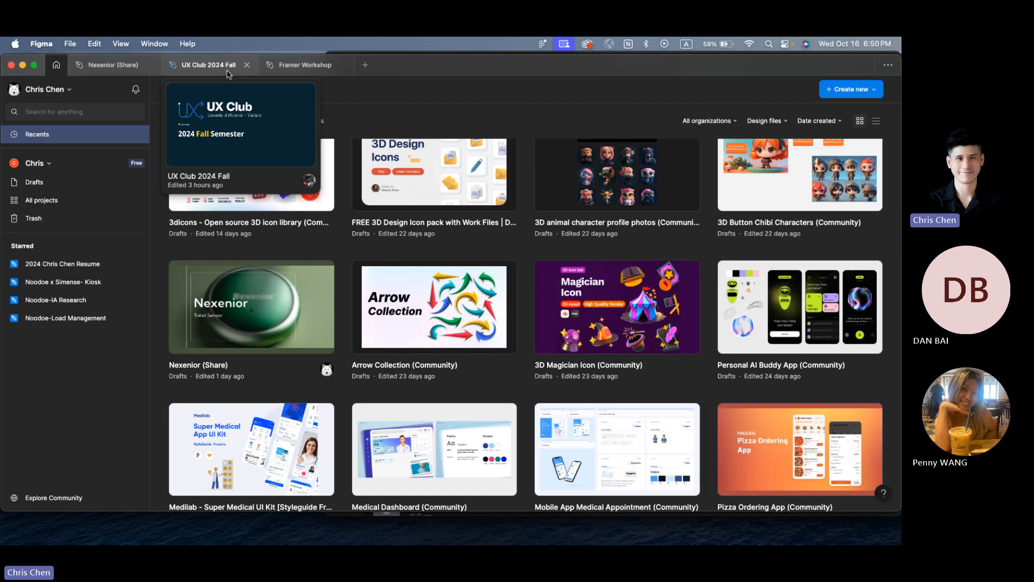
mouse_move(286, 68)
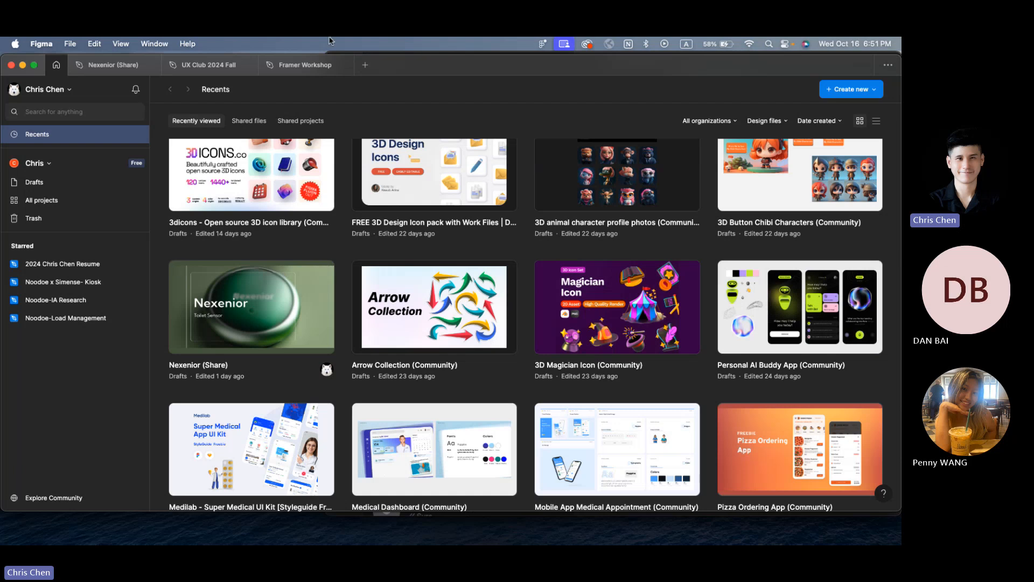
Step: In the Framer Workshop file, inspect the Hero block and the 120 gap between project cards
click(305, 64)
click(513, 328)
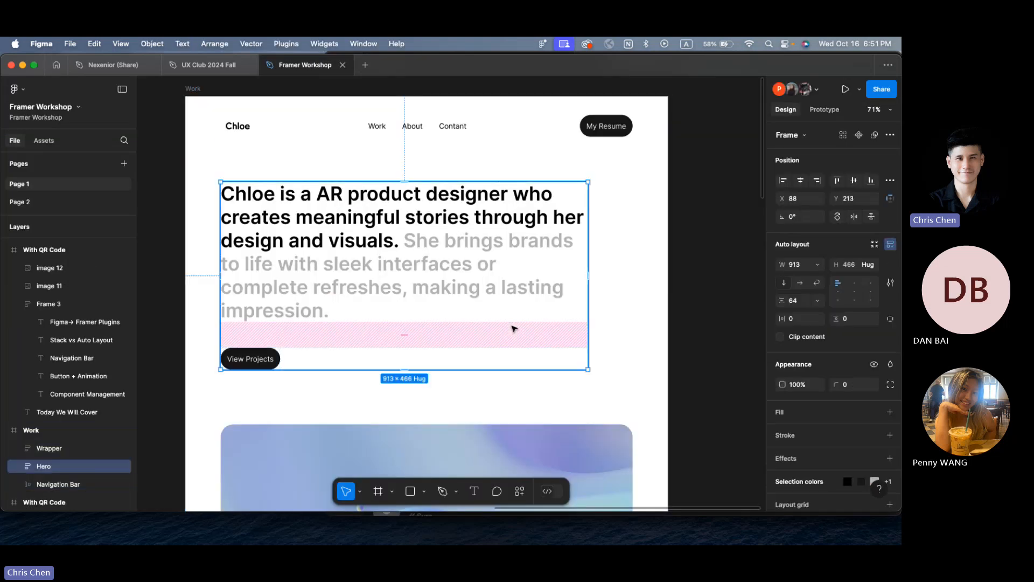
scroll(512, 325, down, 5)
click(513, 336)
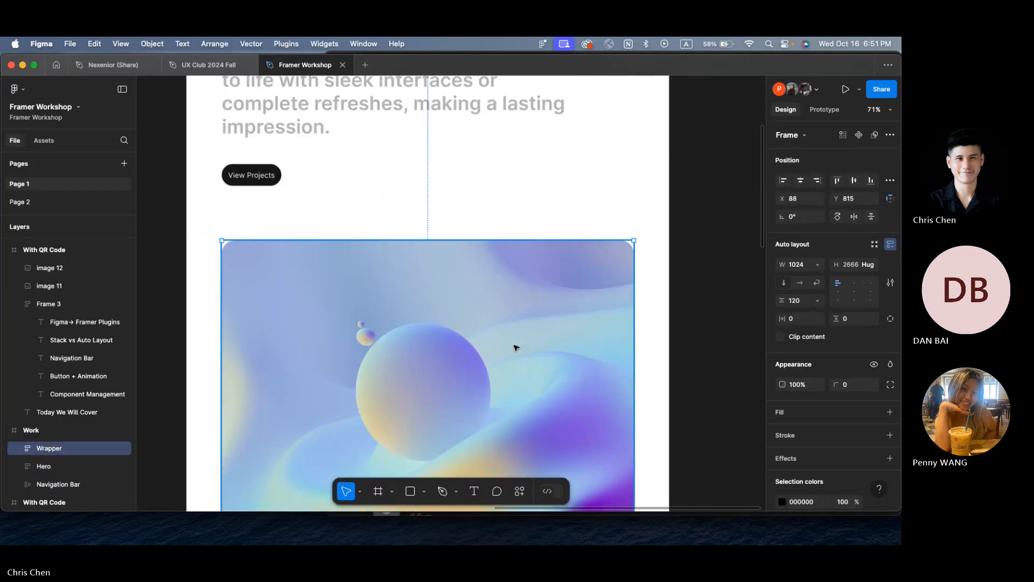
scroll(514, 347, down, 4)
click(562, 372)
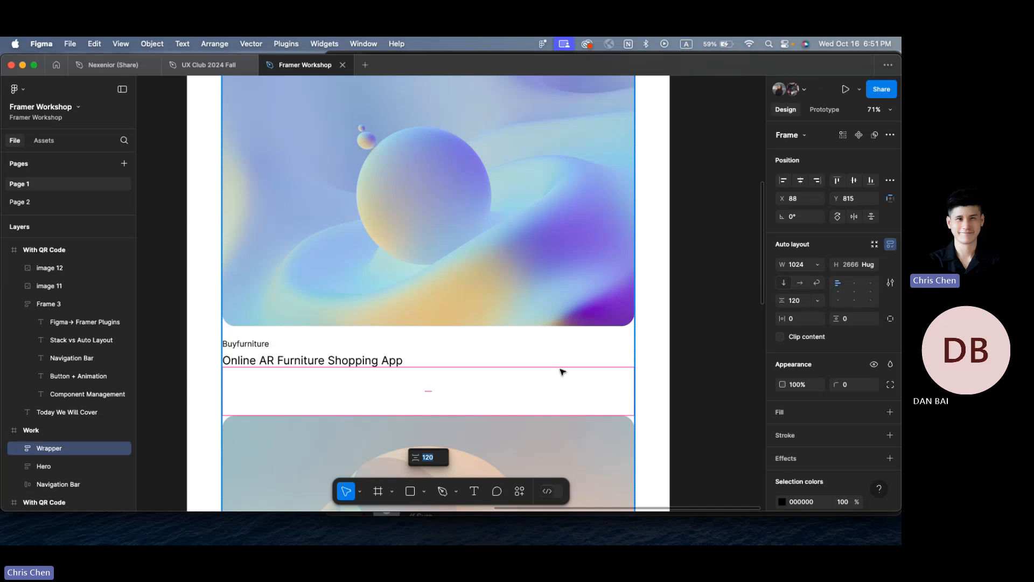
scroll(563, 371, down, 5)
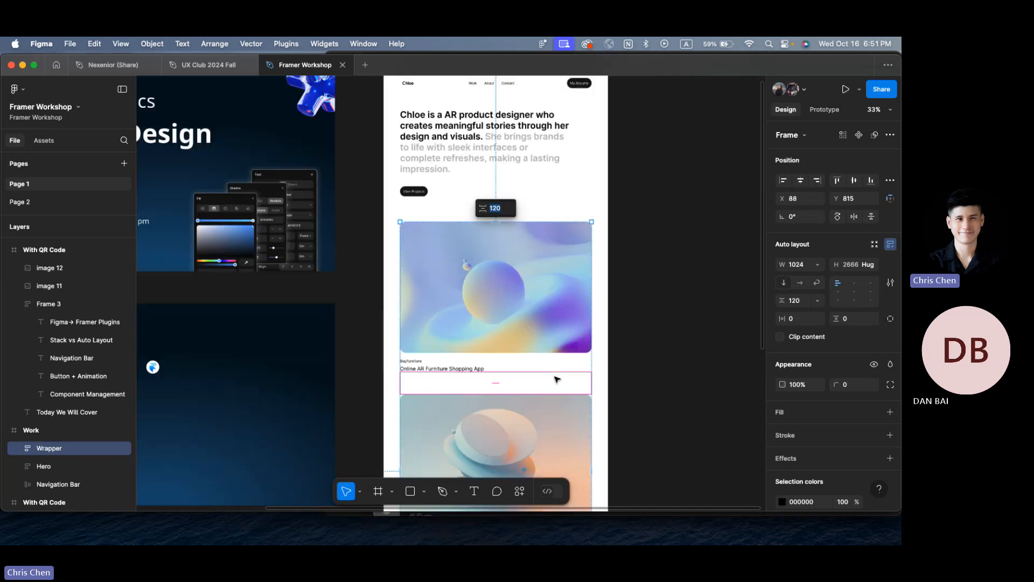
click(653, 319)
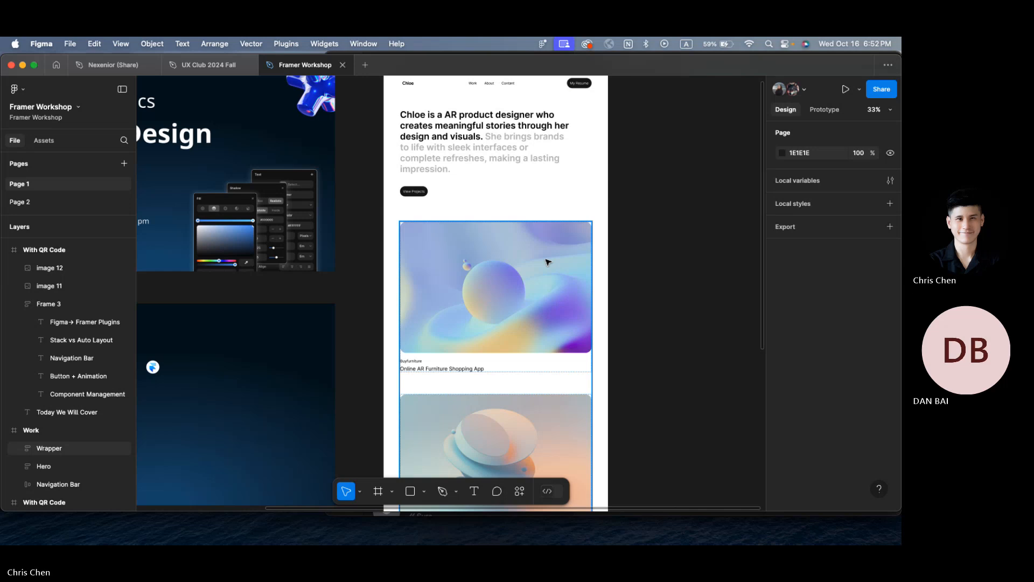
key(ctrl+Right)
key(ctrl+Right)
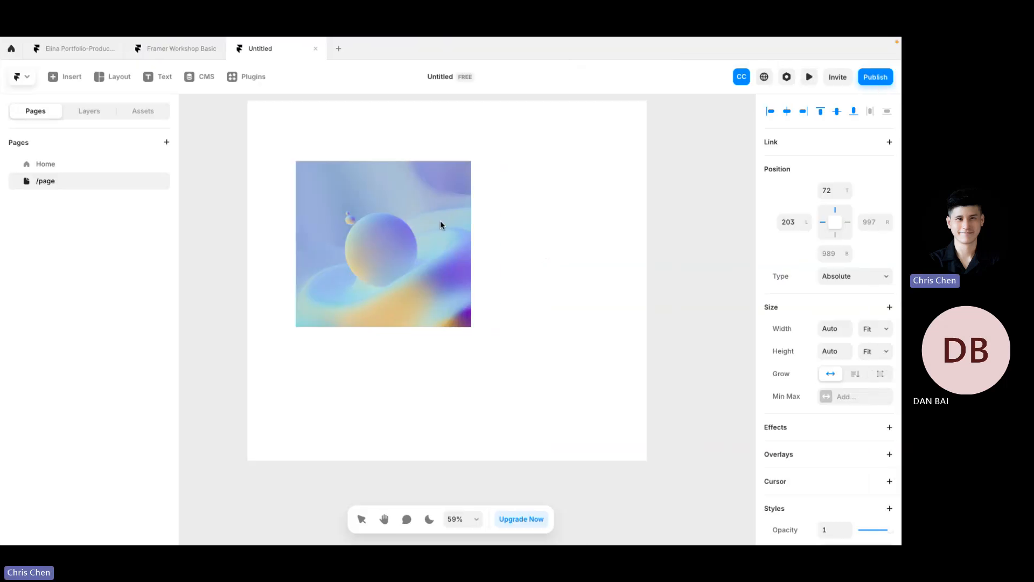
Step: Scroll the Marketplace templates and open the Agentic template's details page
scroll(297, 242, up, 8)
scroll(298, 246, down, 6)
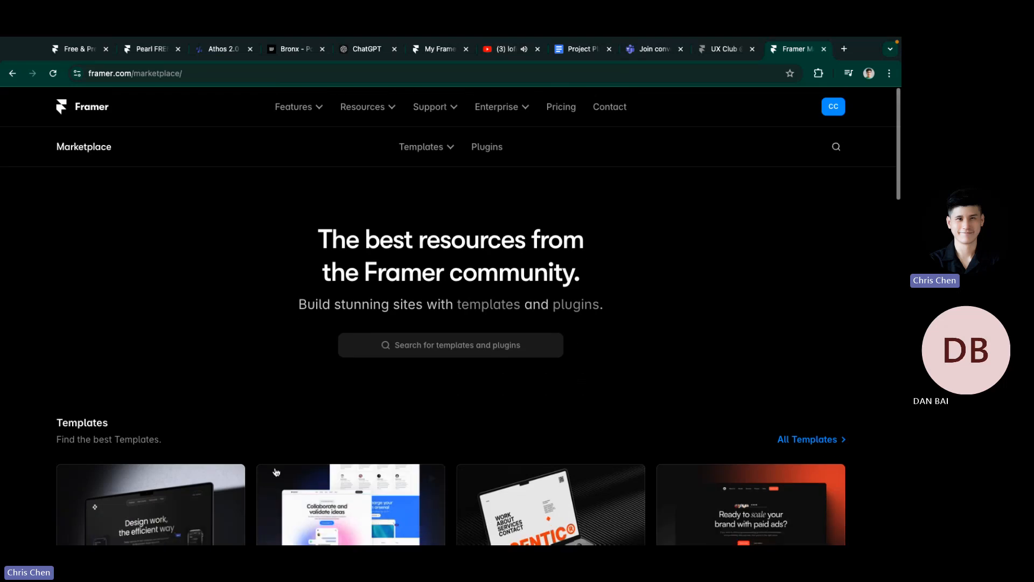
scroll(541, 211, down, 2)
click(540, 211)
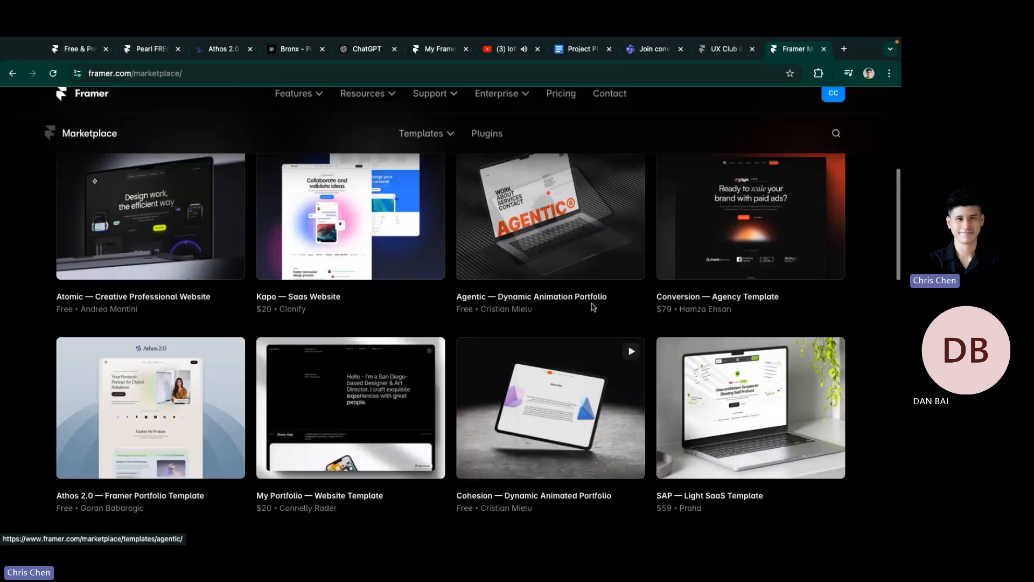
scroll(199, 193, down, 3)
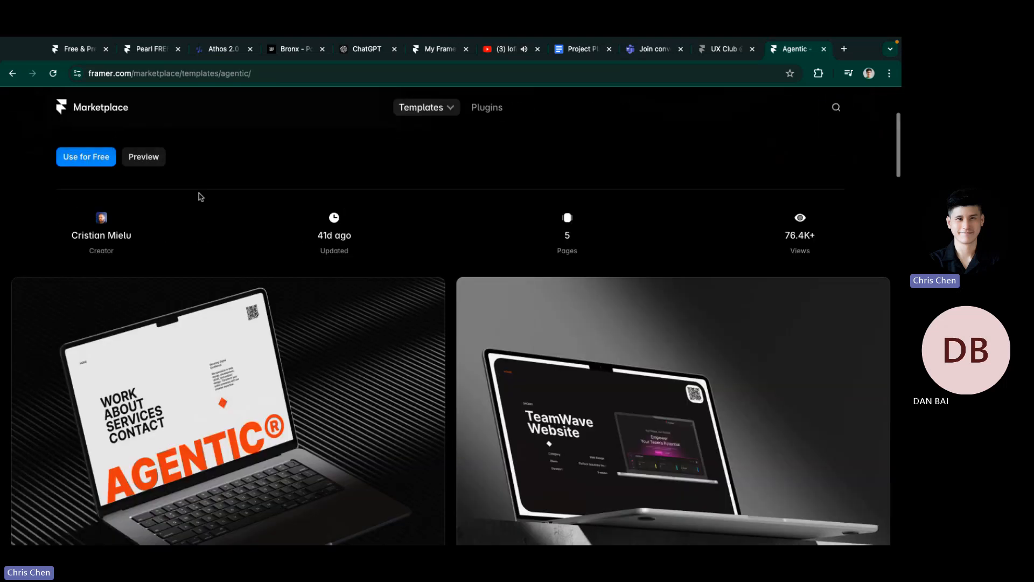
scroll(144, 196, up, 1)
Step: Preview Agentic as a live site, browse it, and close the preview tab
click(143, 188)
scroll(480, 125, down, 10)
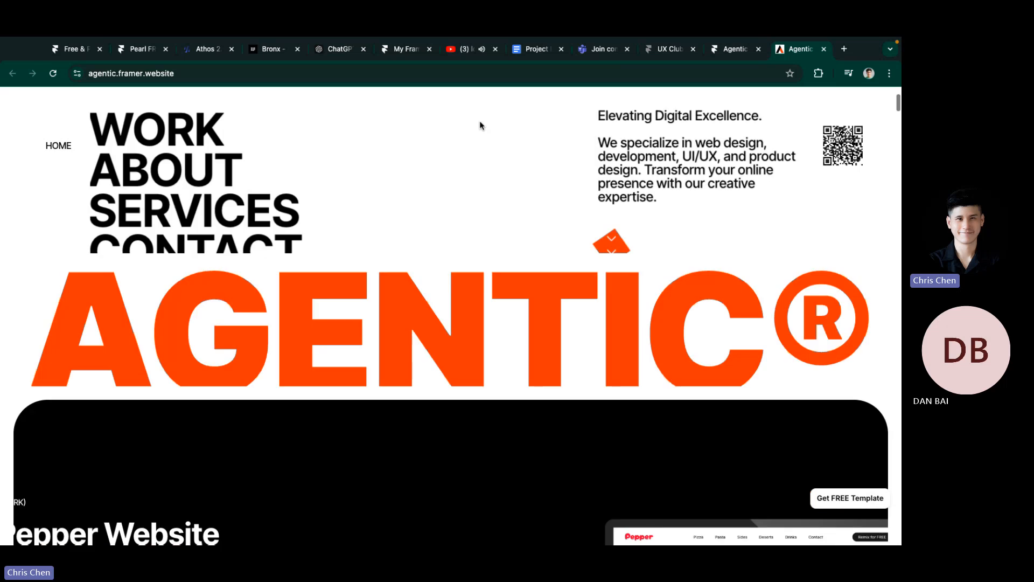
scroll(271, 350, down, 10)
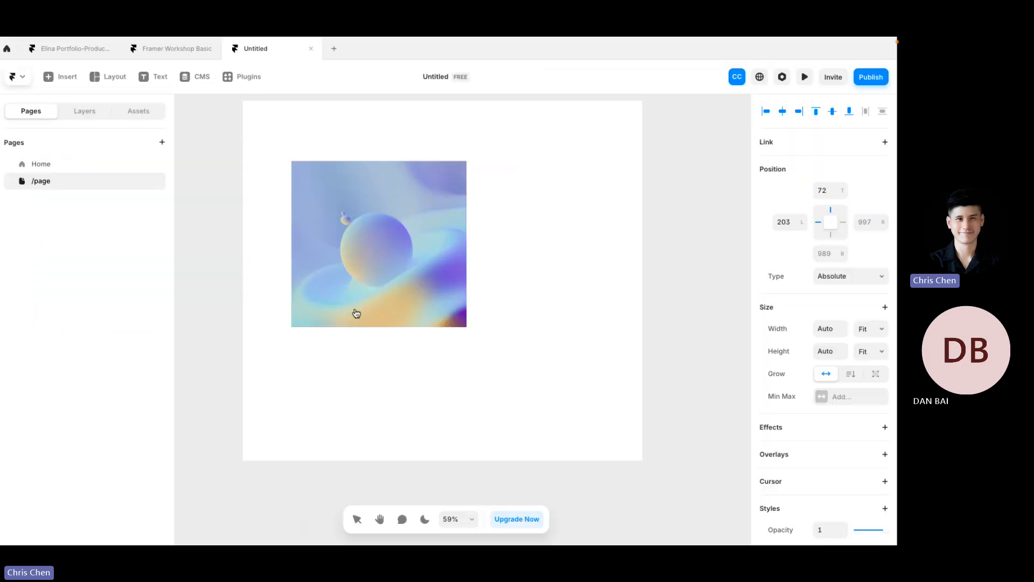
click(234, 182)
key(ctrl+Right)
scroll(309, 350, up, 15)
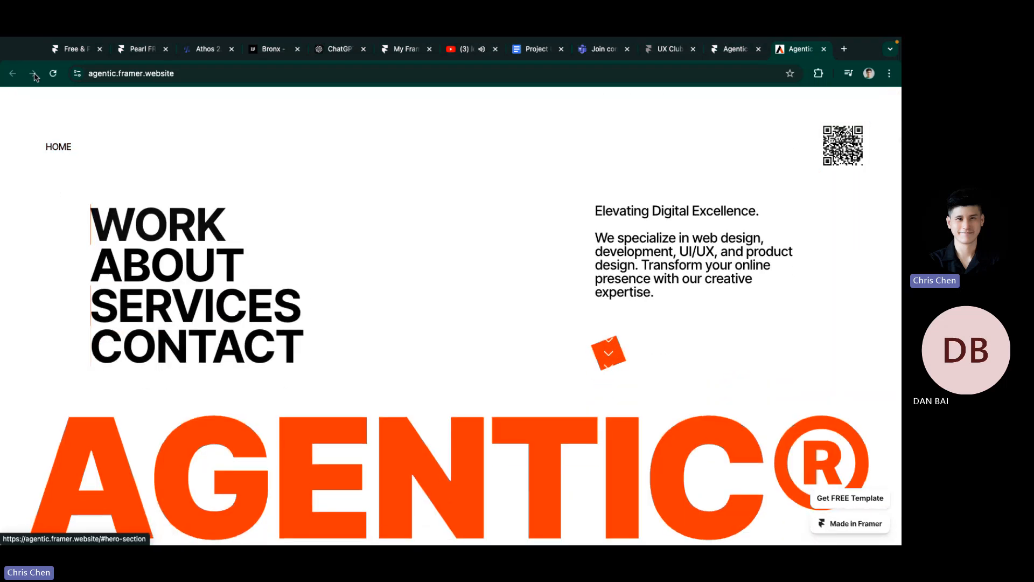
click(823, 49)
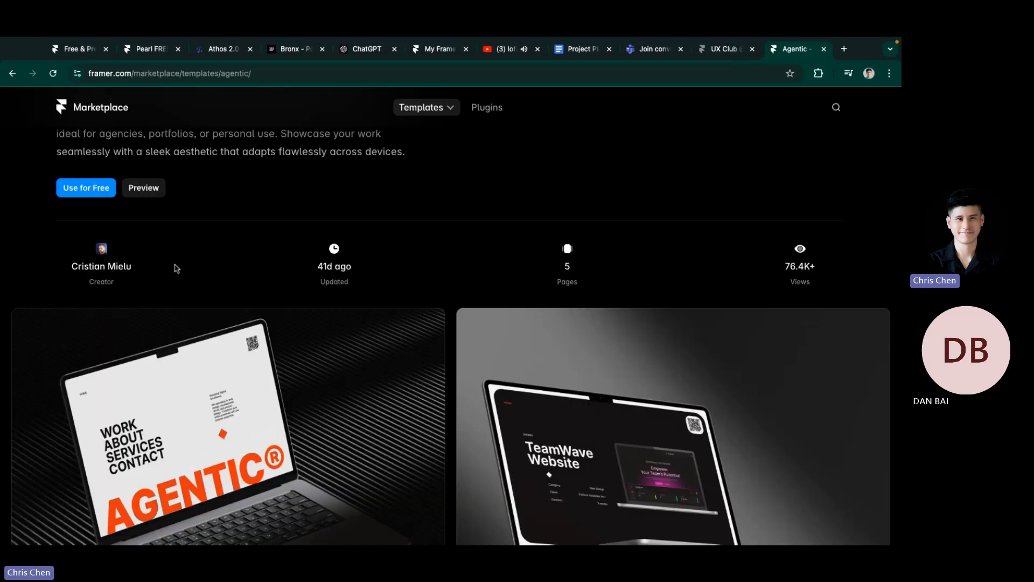
scroll(122, 198, up, 3)
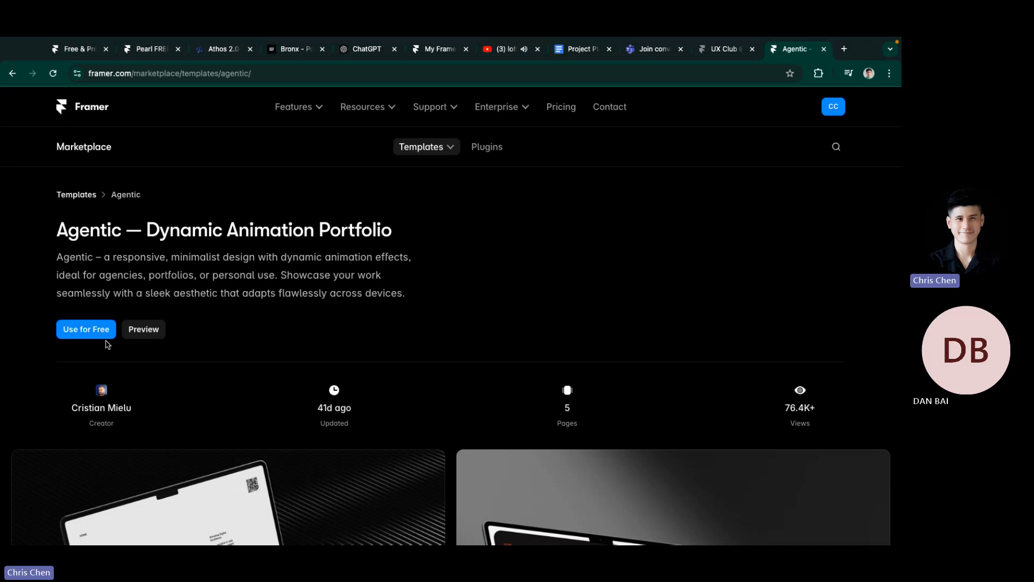
Step: Copy the Agentic template to the account for free, then open Practice 5 from the workspace
click(103, 335)
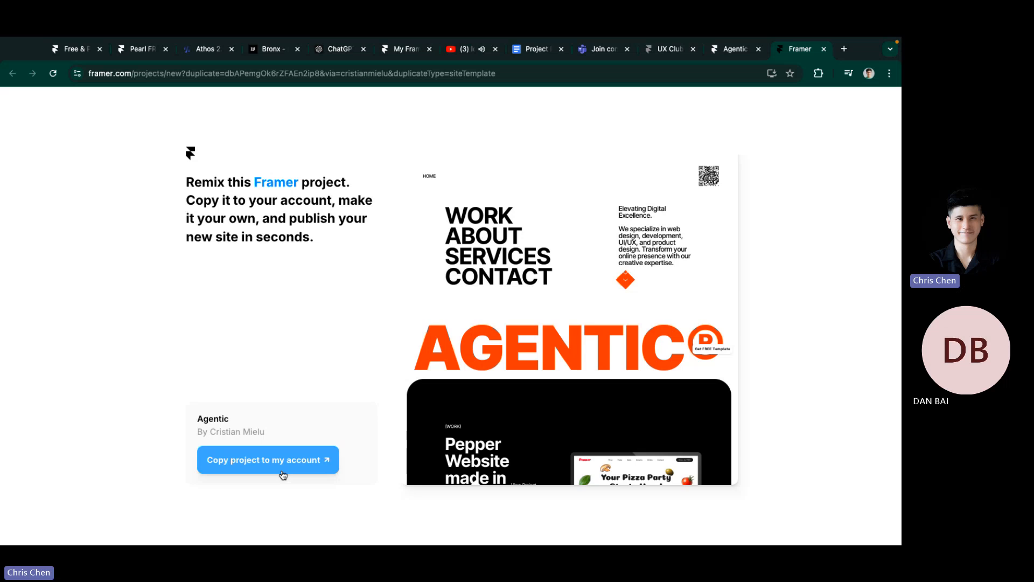
click(282, 469)
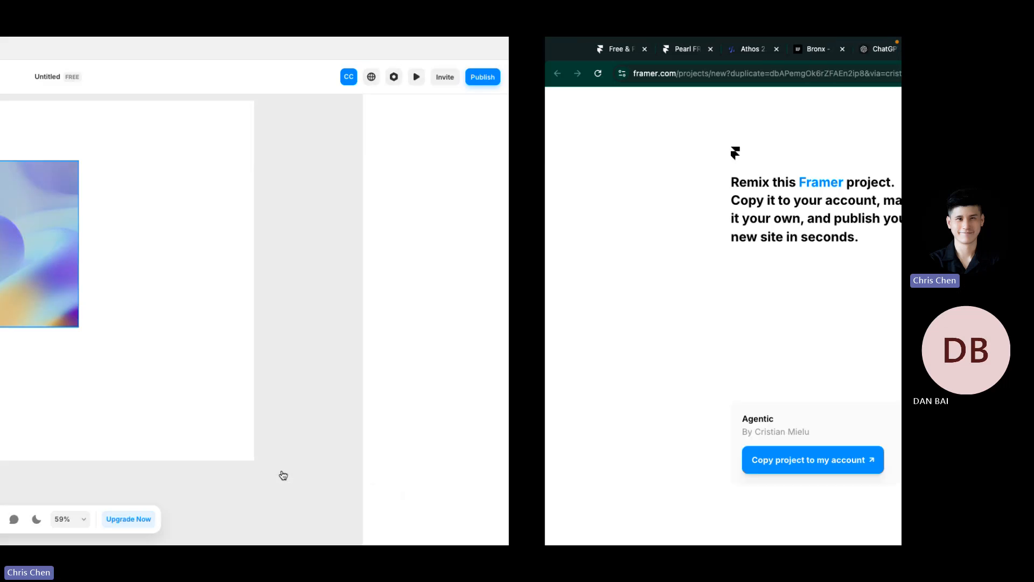
click(183, 56)
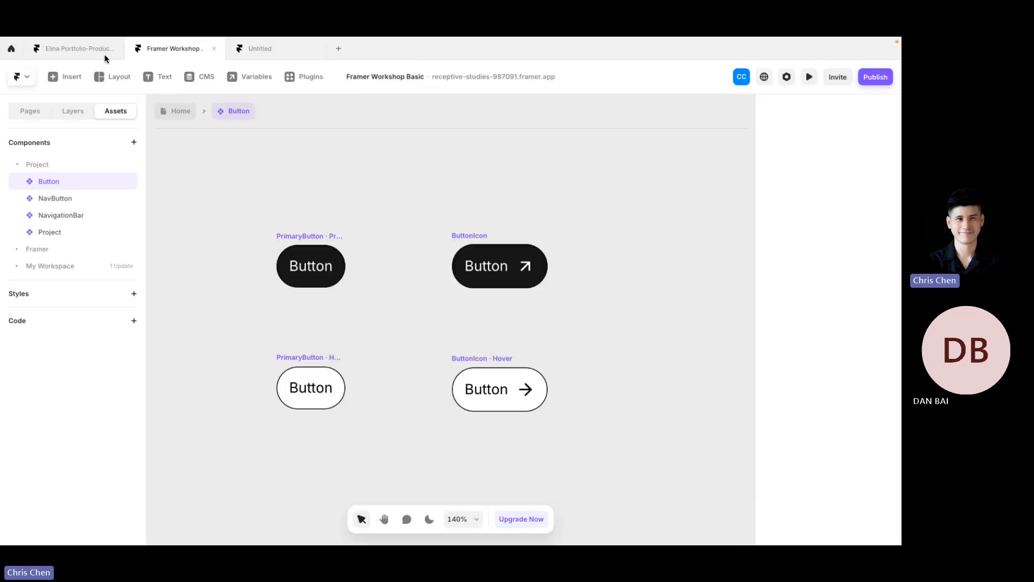
click(85, 50)
click(10, 48)
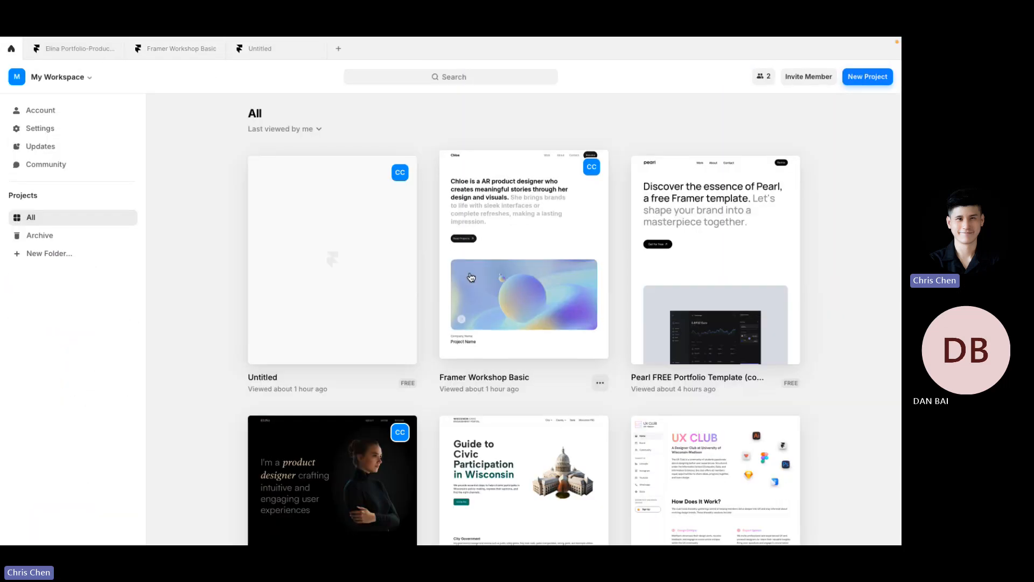
scroll(471, 277, down, 9)
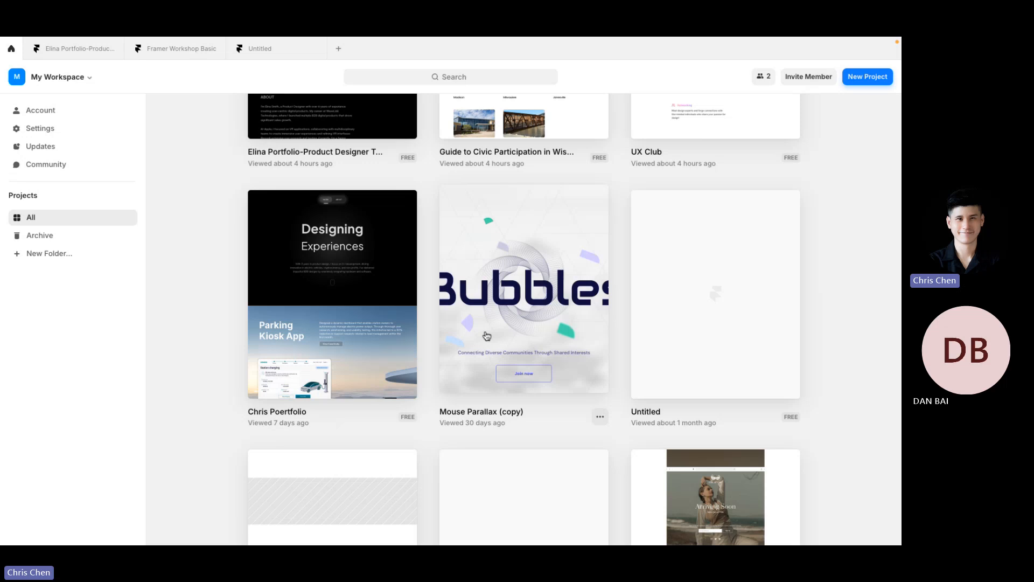
scroll(487, 335, down, 10)
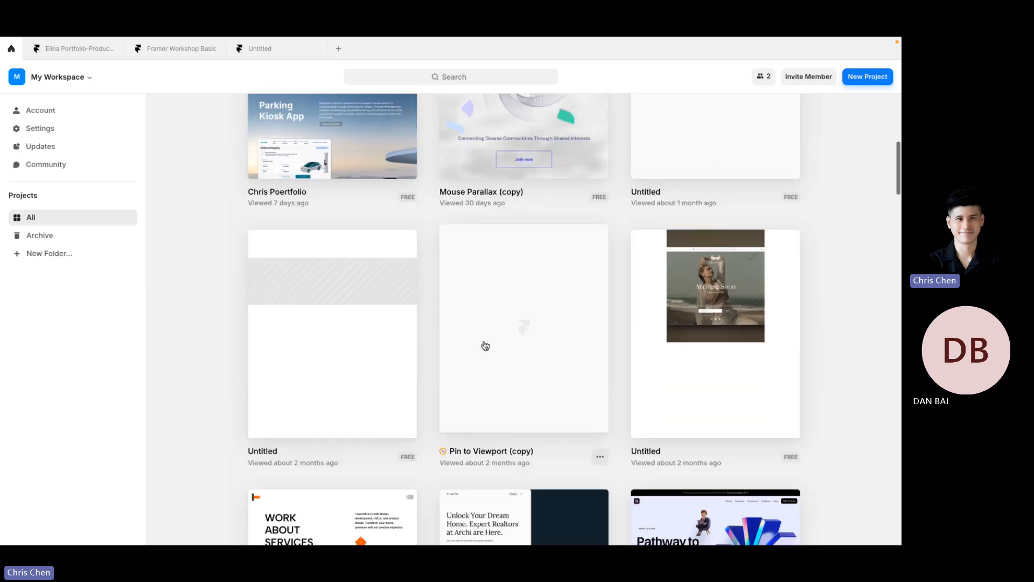
click(351, 291)
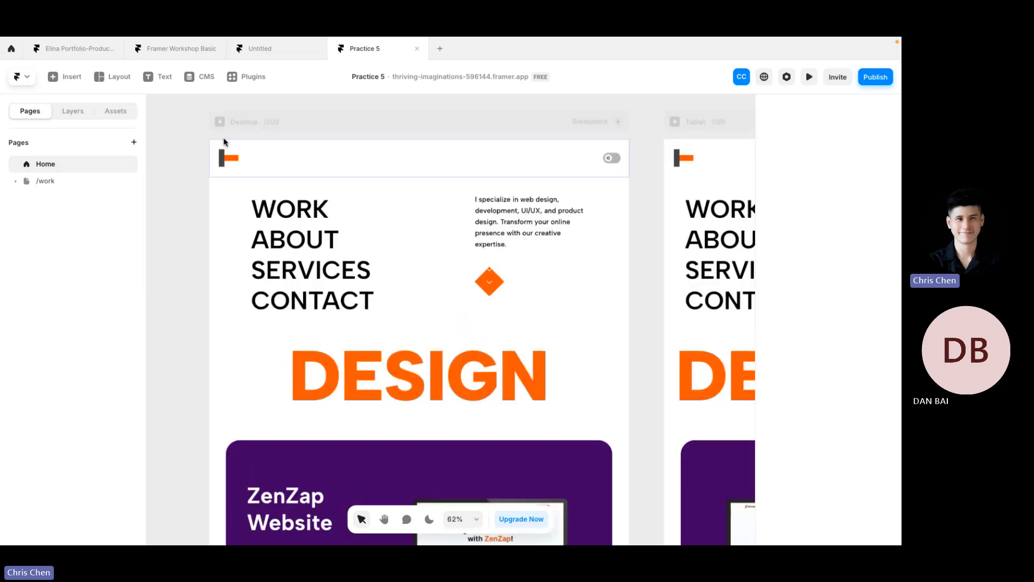
Step: Live-preview Practice 5's Desktop page, scrolling through the menu and ZenZap and HealthWell cards
click(224, 142)
key(ctrl+p)
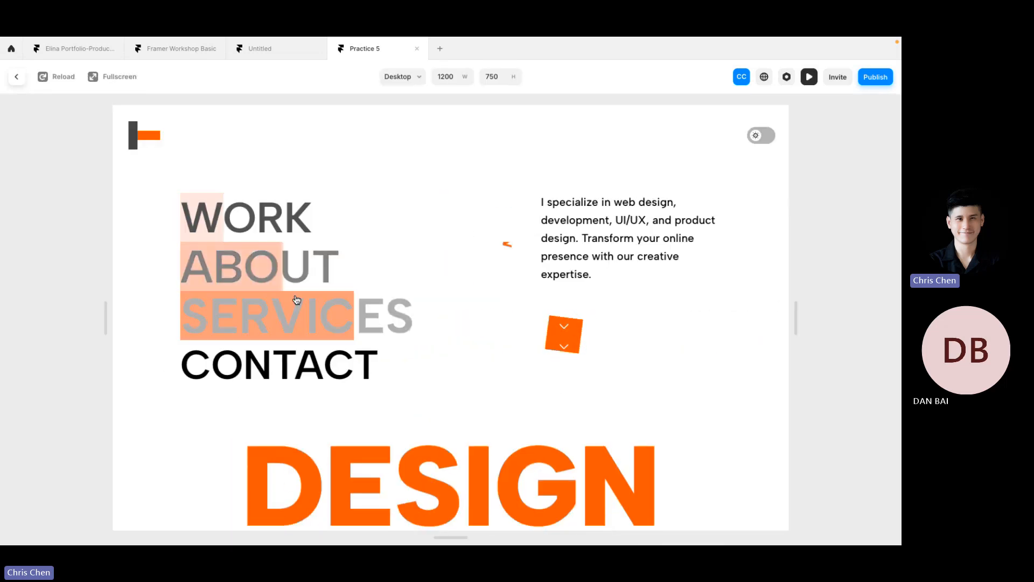
scroll(255, 325, down, 5)
scroll(254, 324, down, 5)
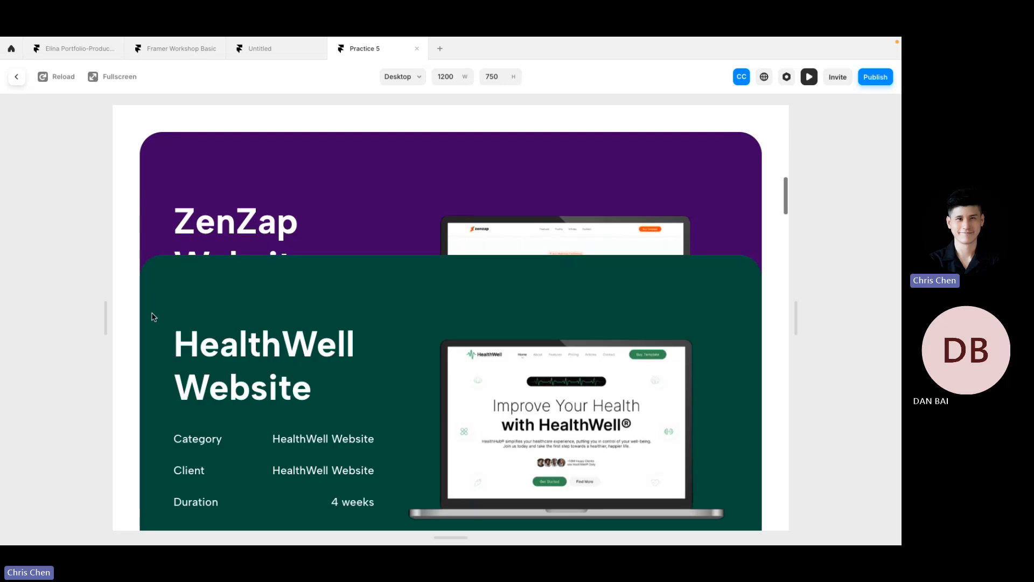
scroll(161, 331, down, 5)
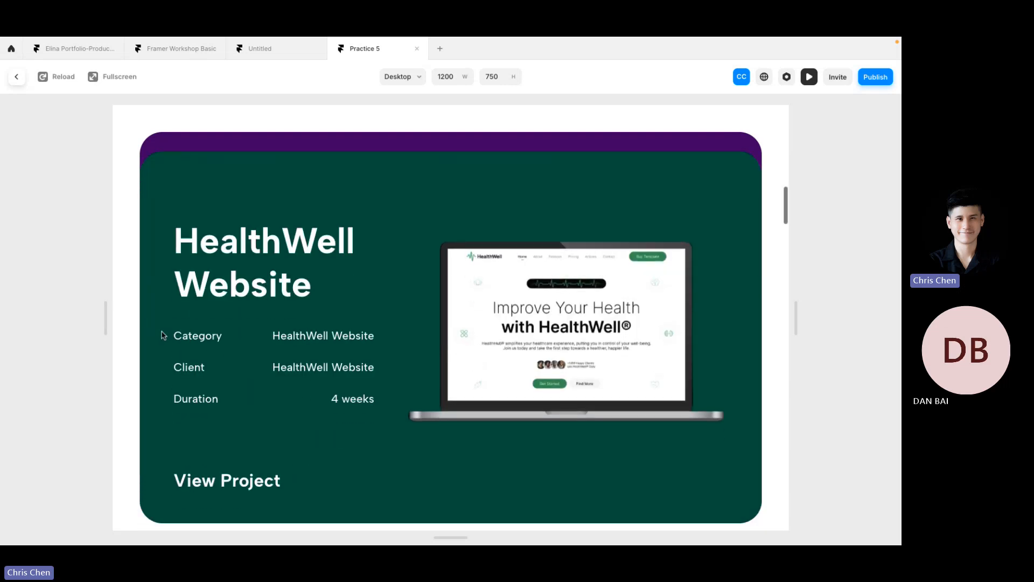
scroll(161, 329, down, 10)
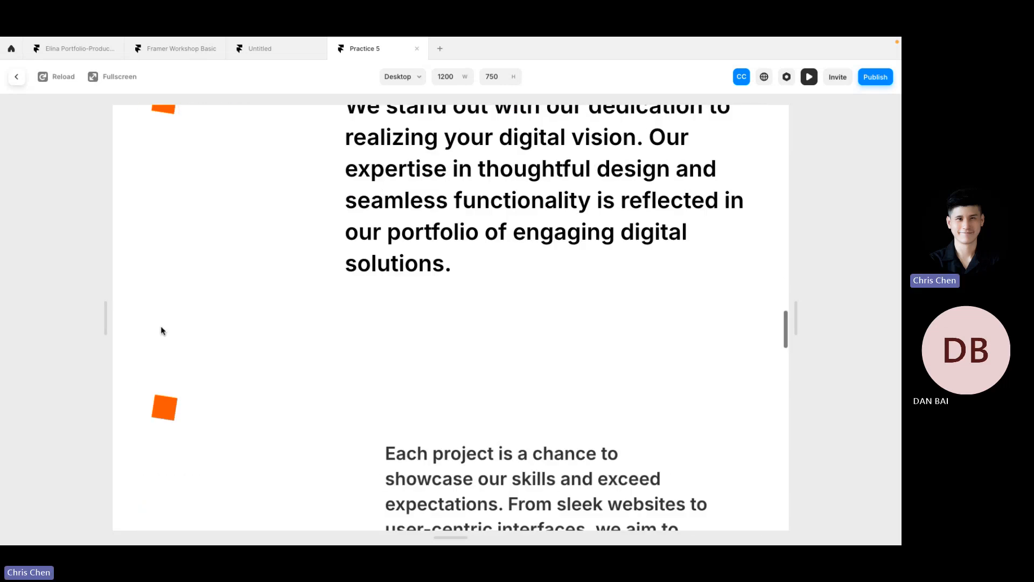
scroll(217, 276, down, 8)
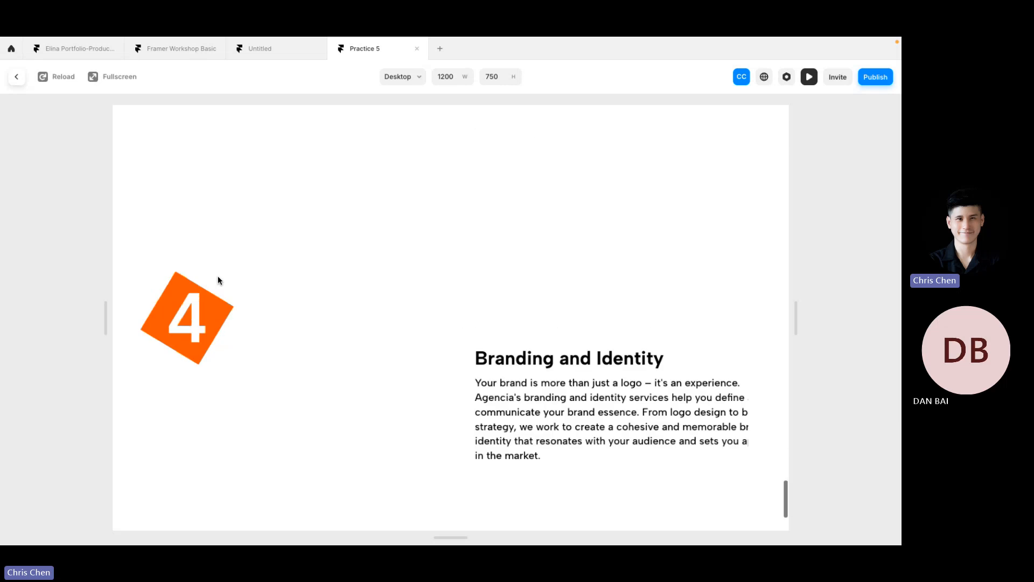
scroll(217, 284, up, 20)
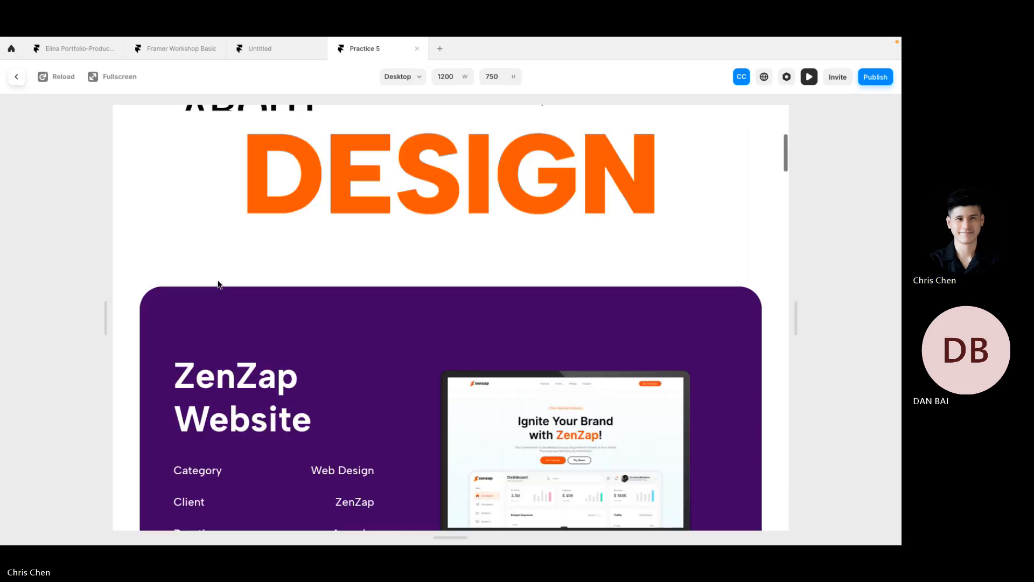
key(Escape)
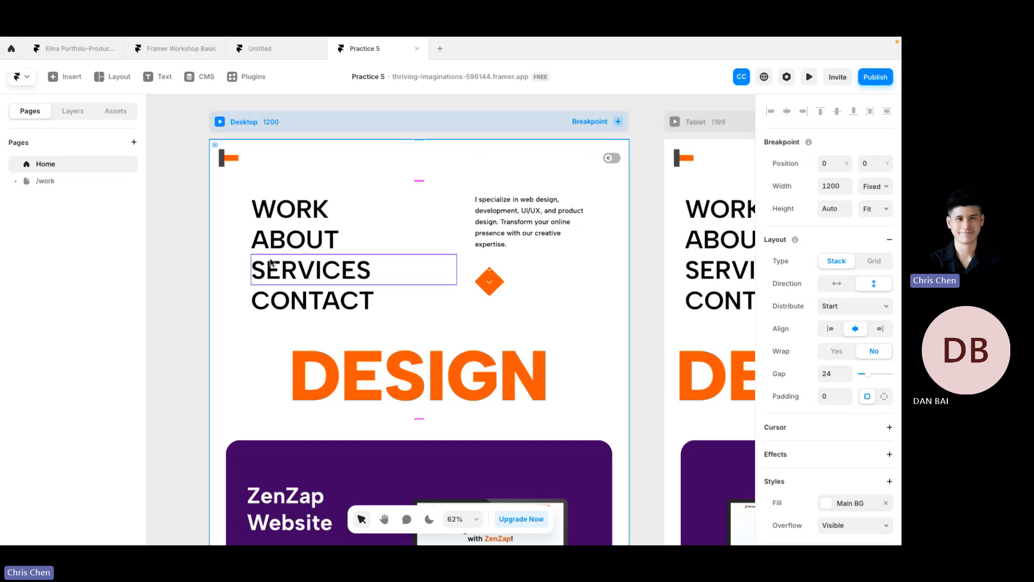
Step: Go from the Agentic template page back to the marketplace overview and browse it
key(alt+Tab)
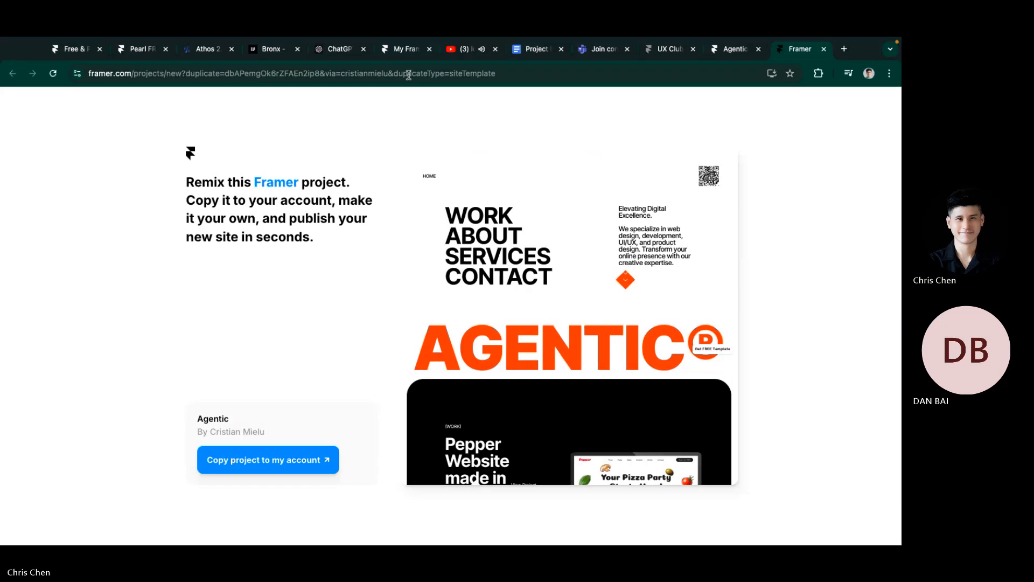
key(ctrl+shift+Tab)
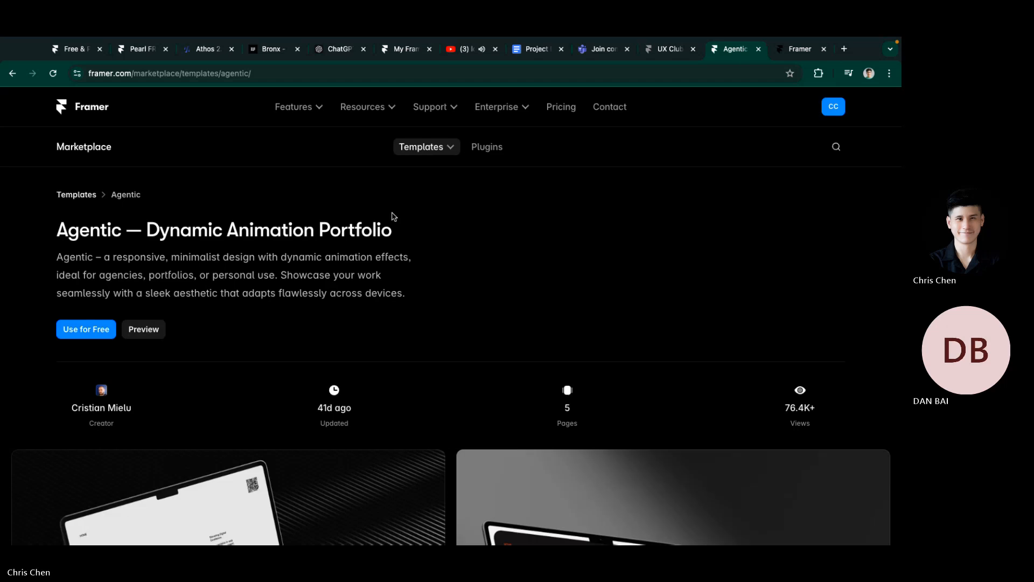
key(alt+Left)
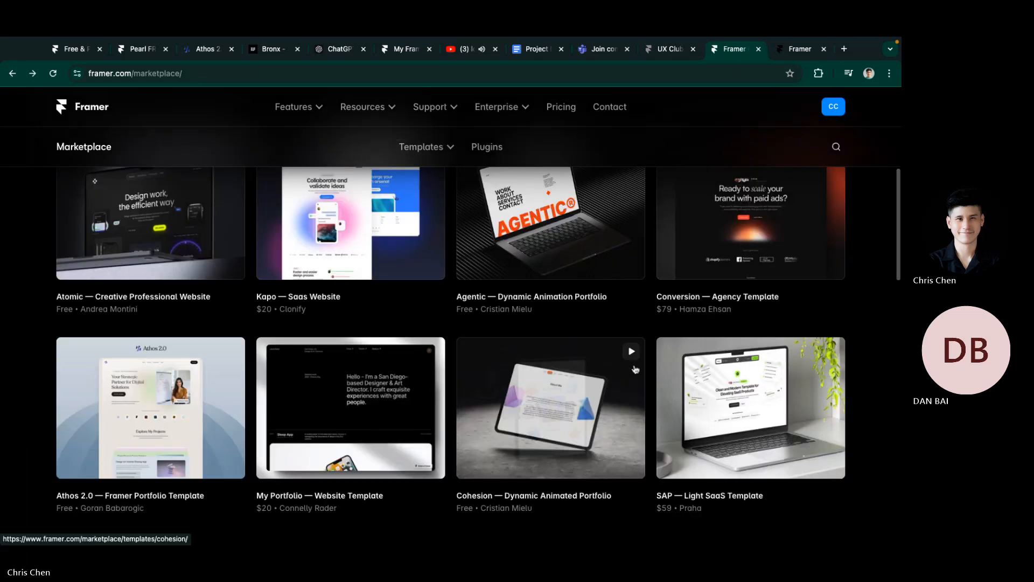
scroll(521, 330, down, 5)
scroll(323, 367, up, 12)
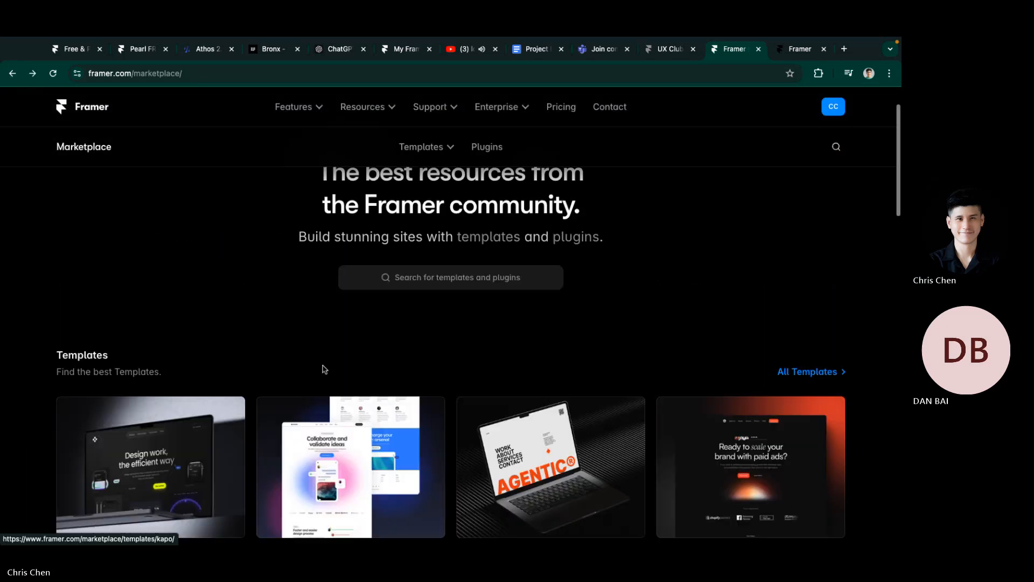
scroll(323, 370, down, 10)
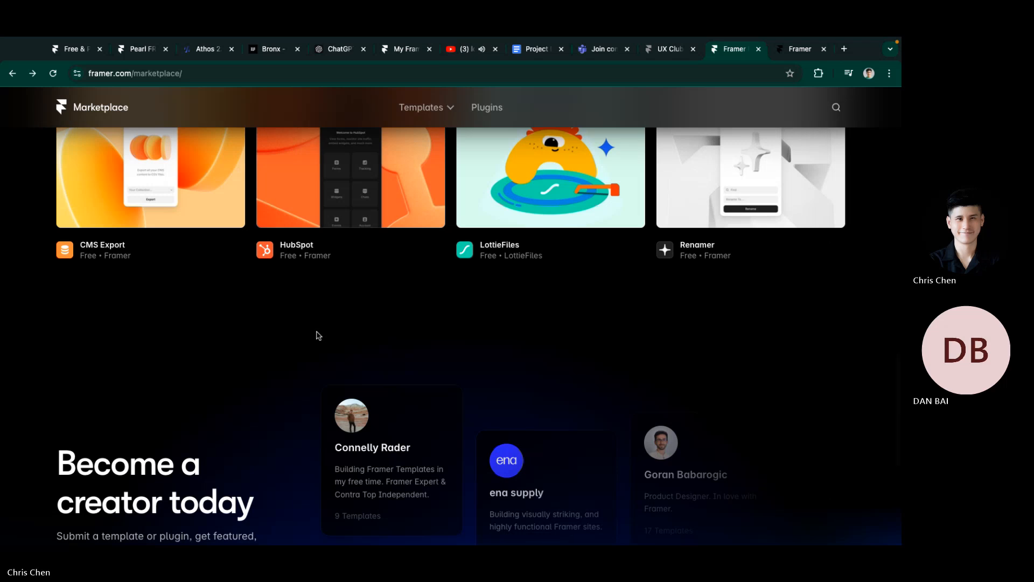
scroll(319, 335, up, 10)
scroll(459, 346, down, 5)
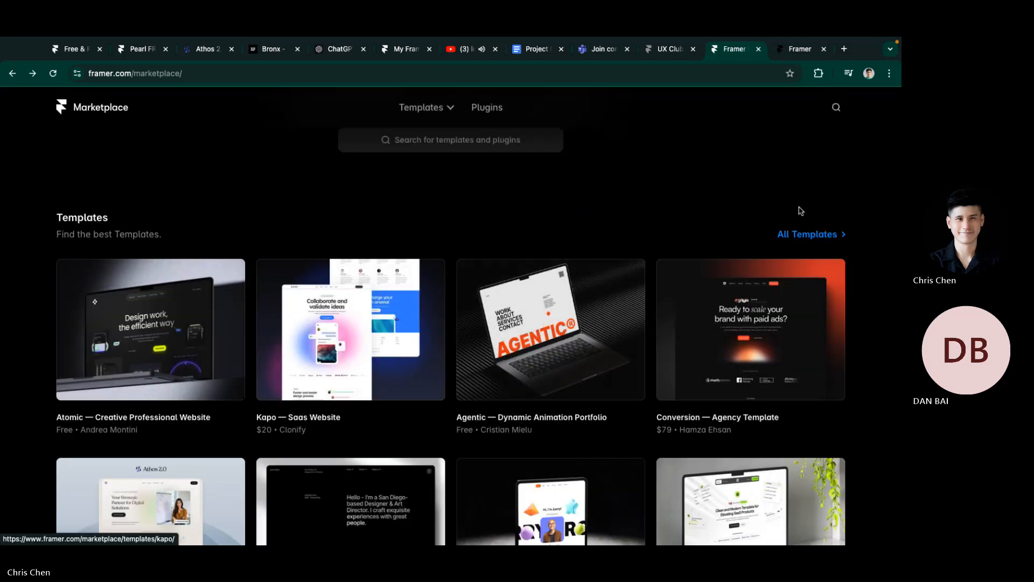
Step: Open All Templates and then the Panorama template's details page
click(824, 243)
scroll(312, 296, down, 7)
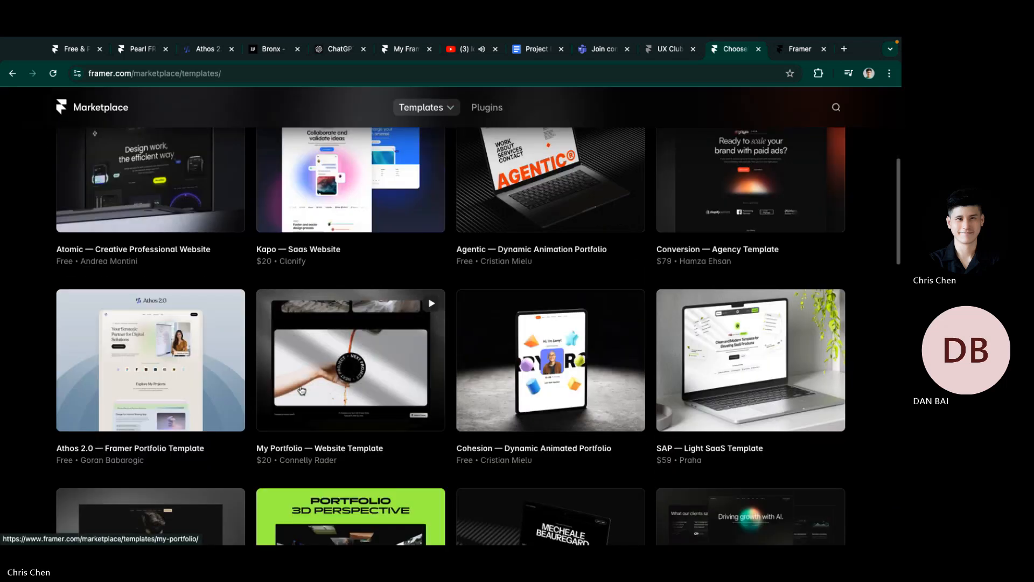
scroll(345, 386, down, 5)
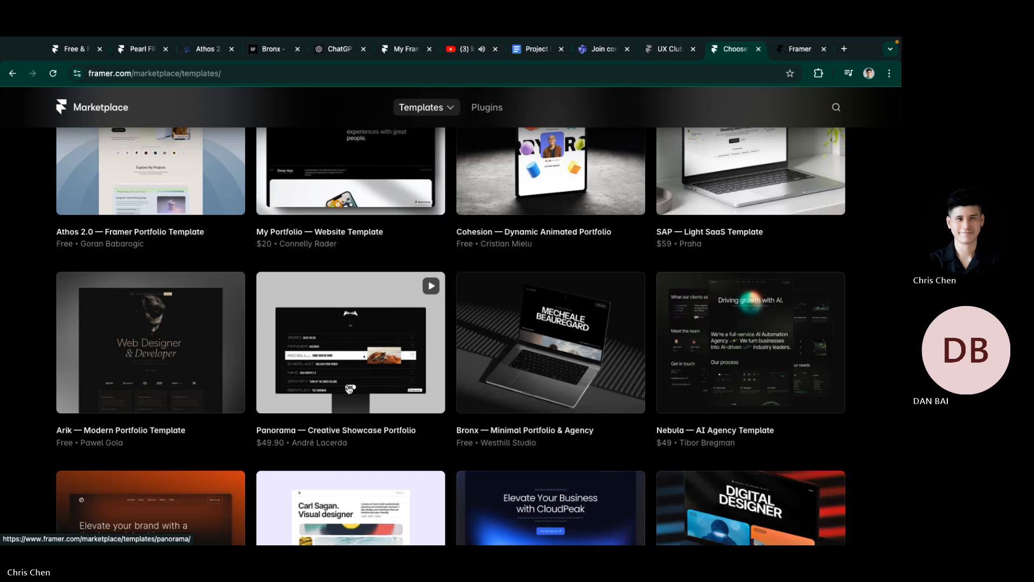
click(349, 389)
scroll(362, 323, down, 5)
scroll(165, 220, up, 3)
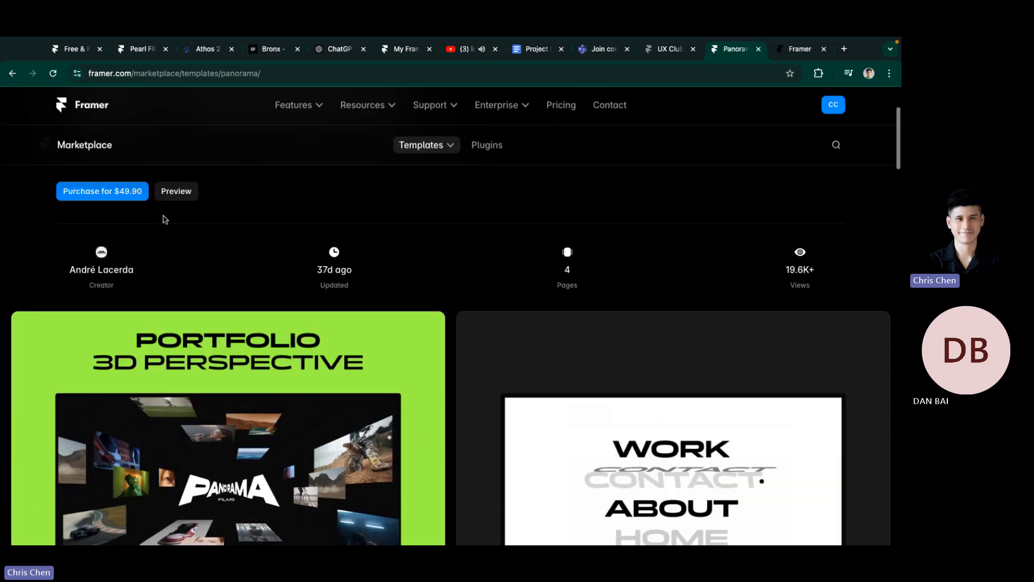
Step: Preview the live Panorama site, open and close its MENU, then return to the Agentic remix tab
click(172, 191)
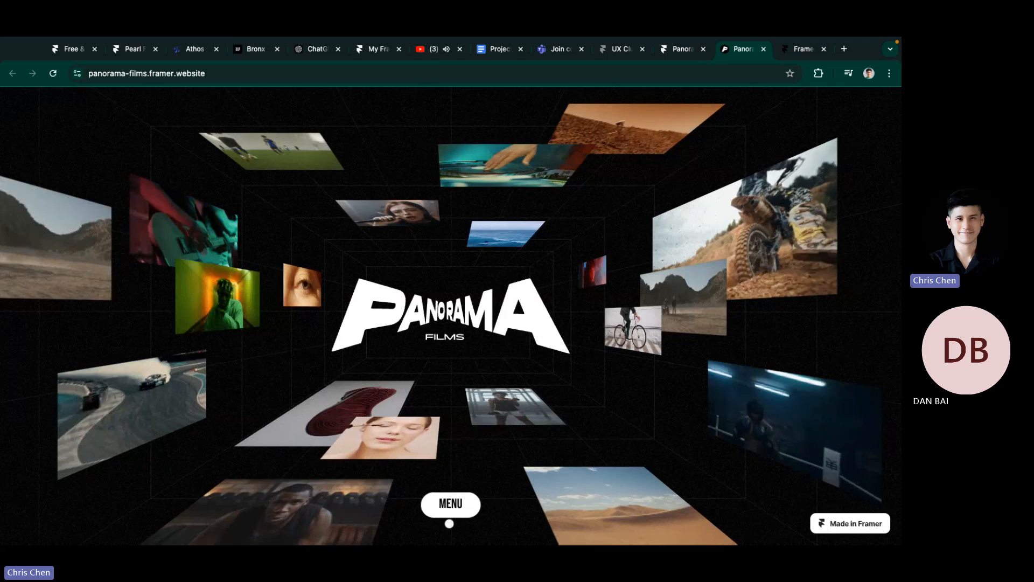
click(450, 511)
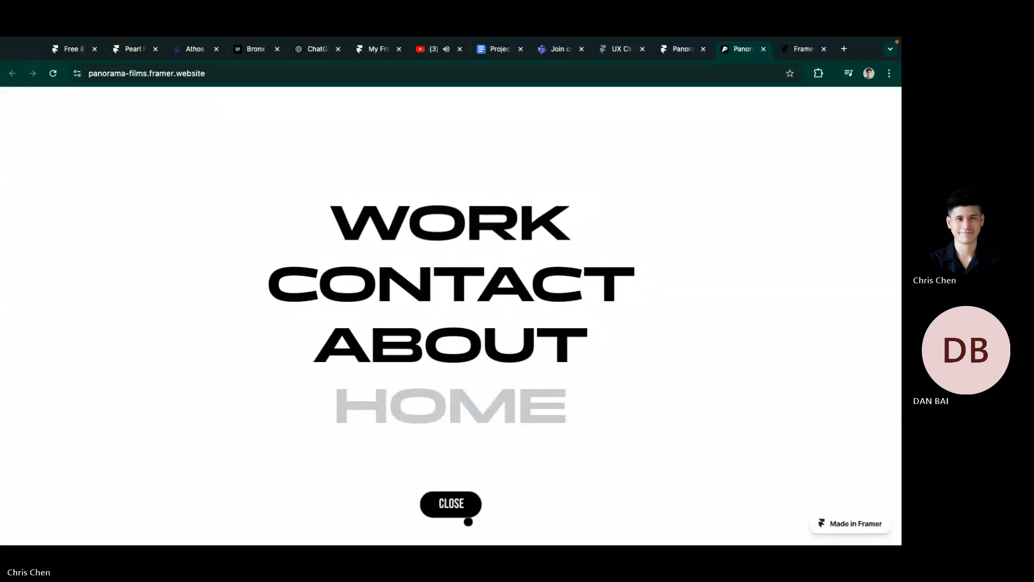
click(466, 515)
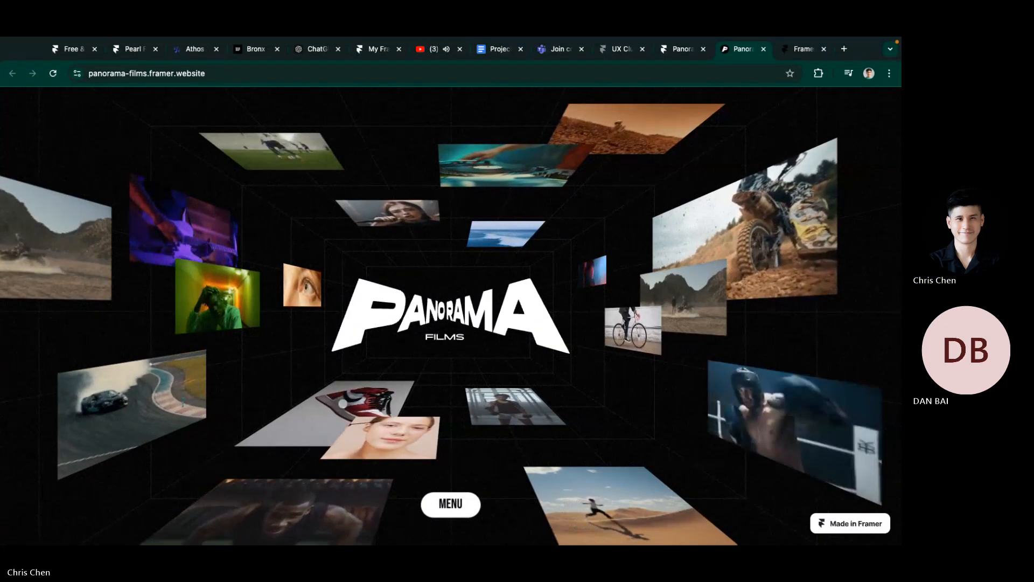
click(686, 53)
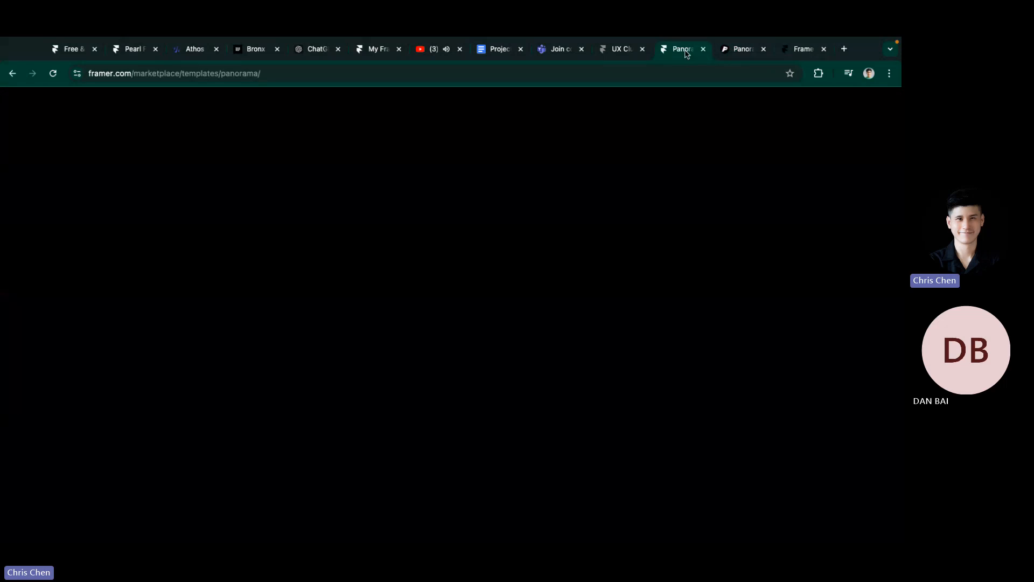
click(813, 50)
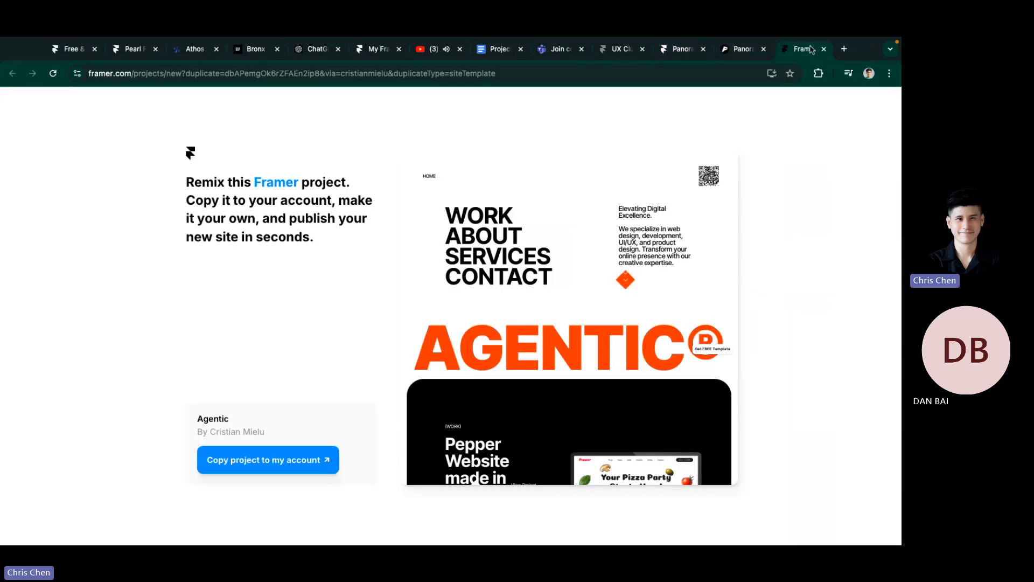
click(844, 49)
Step: Open the Kim template site from the Portfolio > Good bookmarks and scroll through its home page
click(377, 96)
mouse_move(412, 129)
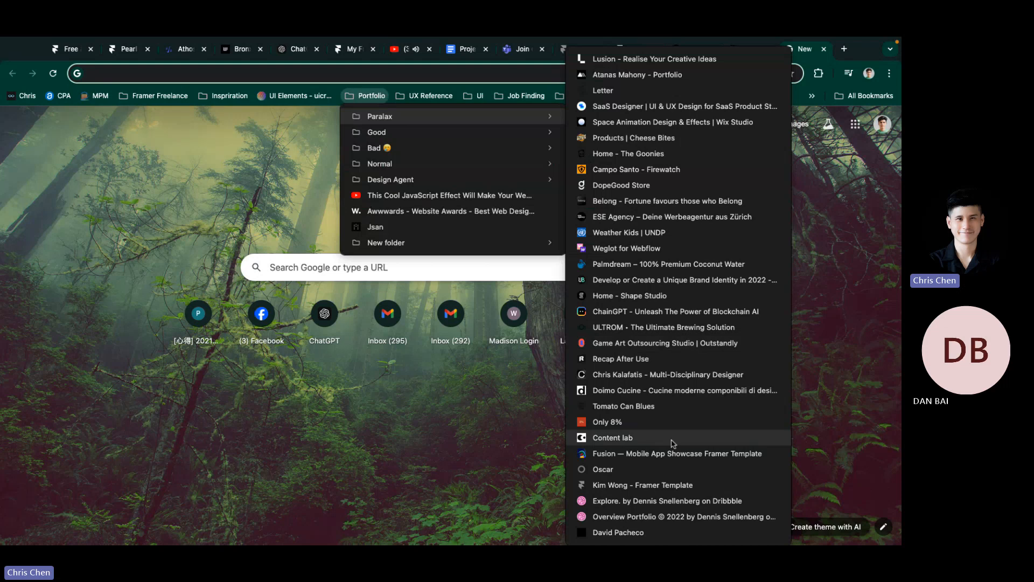
click(650, 487)
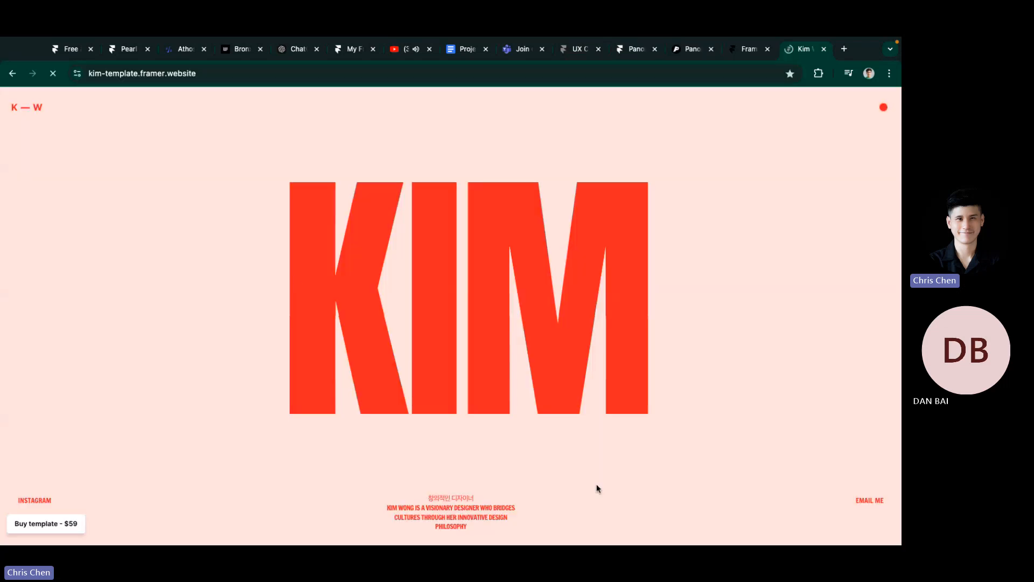
scroll(63, 398, down, 15)
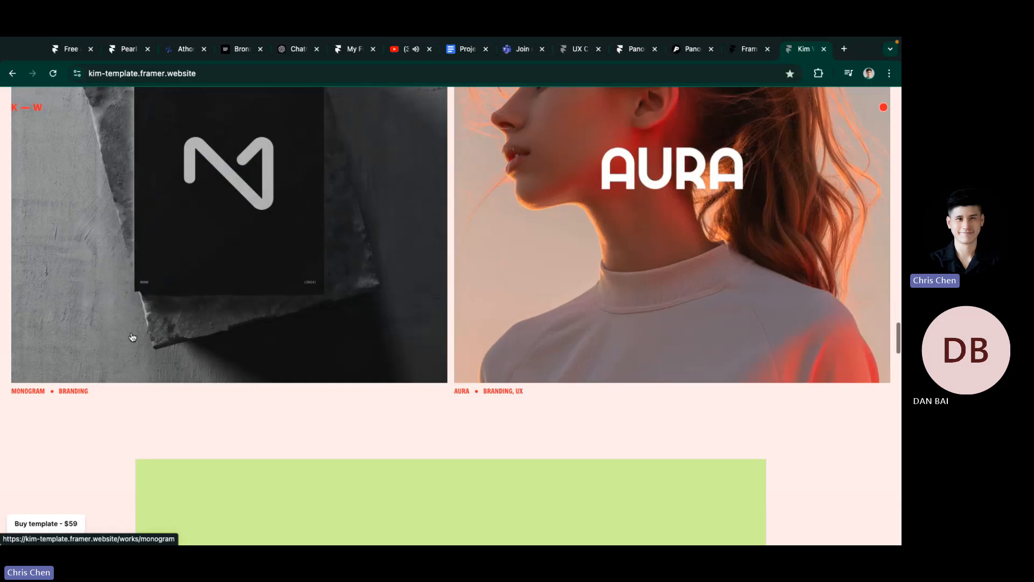
scroll(63, 398, up, 15)
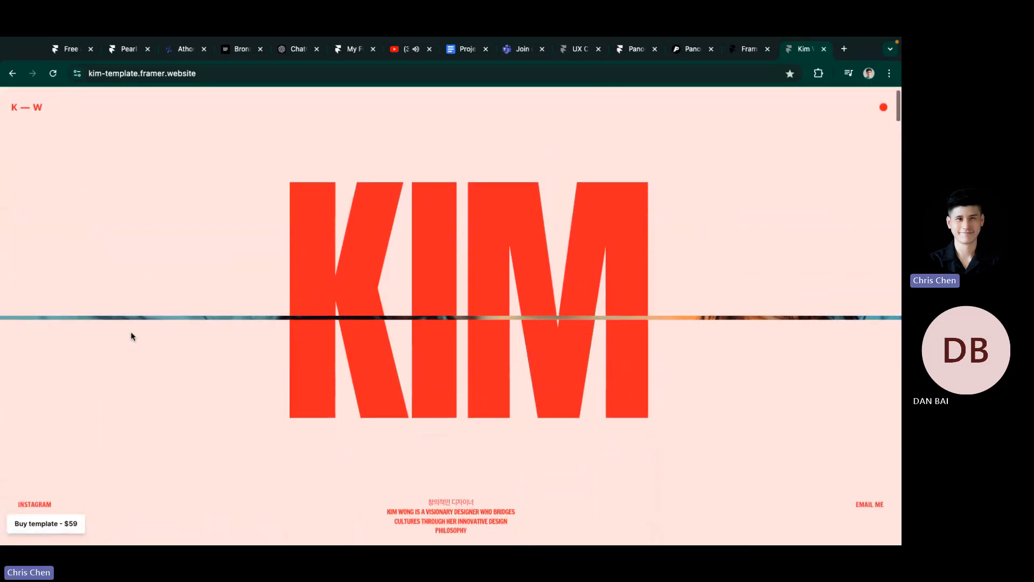
scroll(130, 332, down, 5)
scroll(404, 375, down, 8)
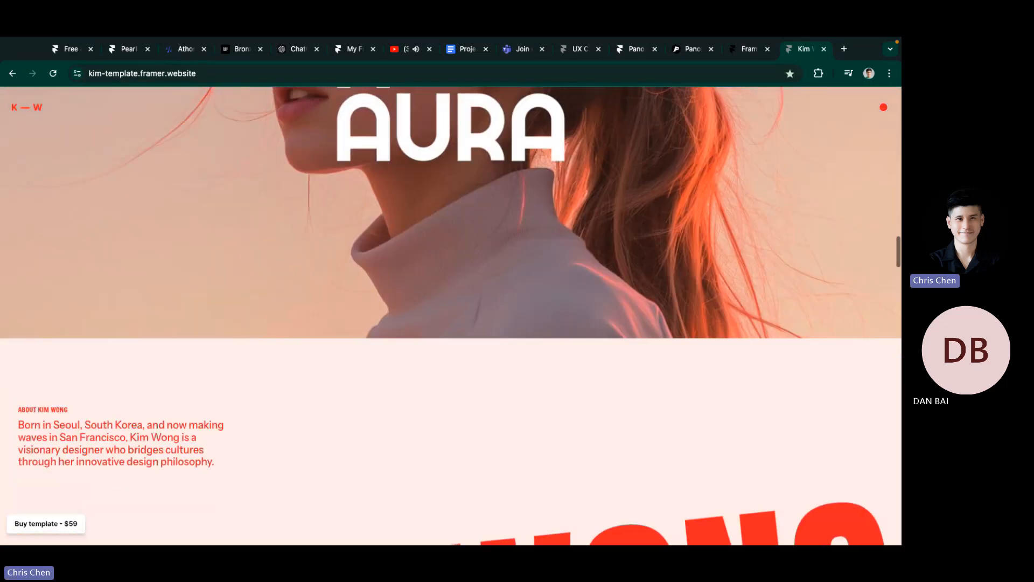
scroll(444, 288, up, 10)
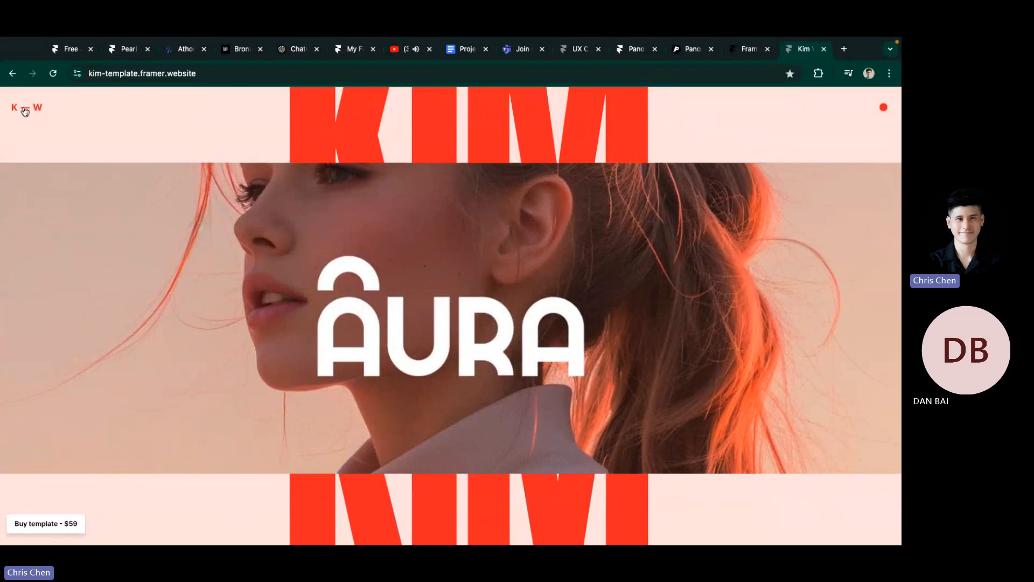
click(23, 106)
Step: View the Kim site's About page from its dot menu, then return home via the K — W logo
click(882, 107)
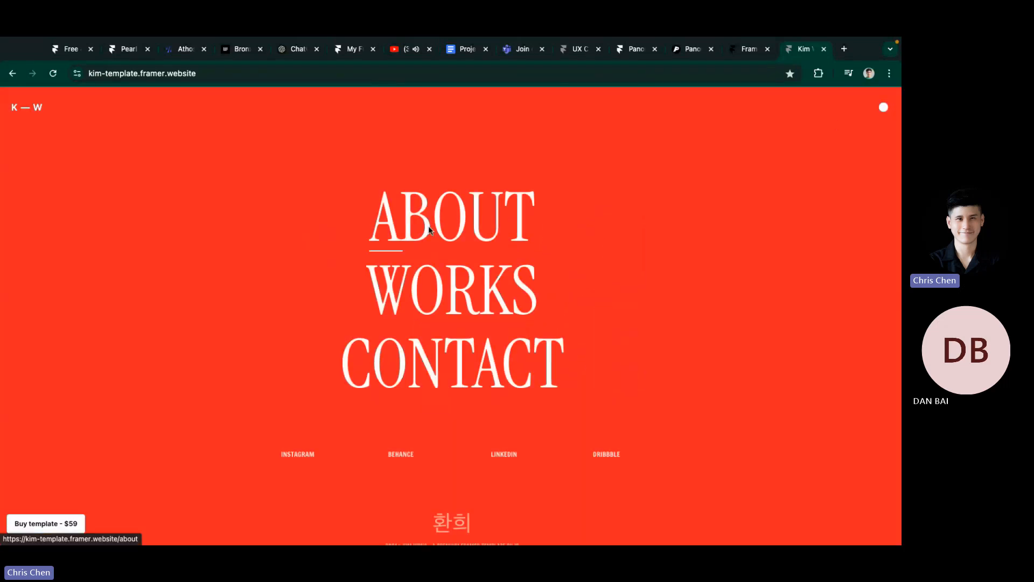
click(452, 215)
scroll(282, 326, down, 5)
scroll(282, 327, up, 5)
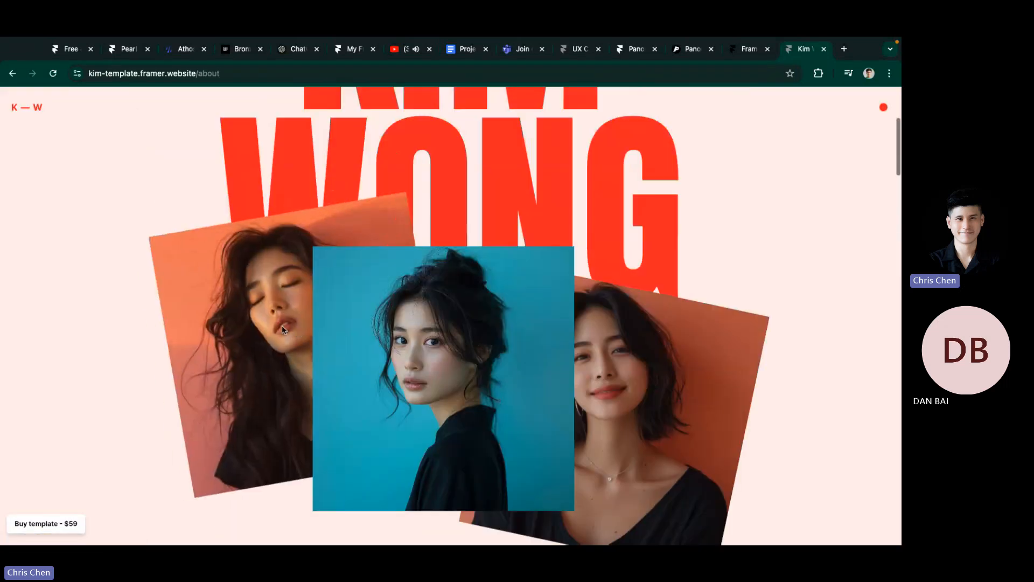
scroll(280, 351, down, 3)
scroll(280, 351, up, 3)
scroll(280, 356, down, 20)
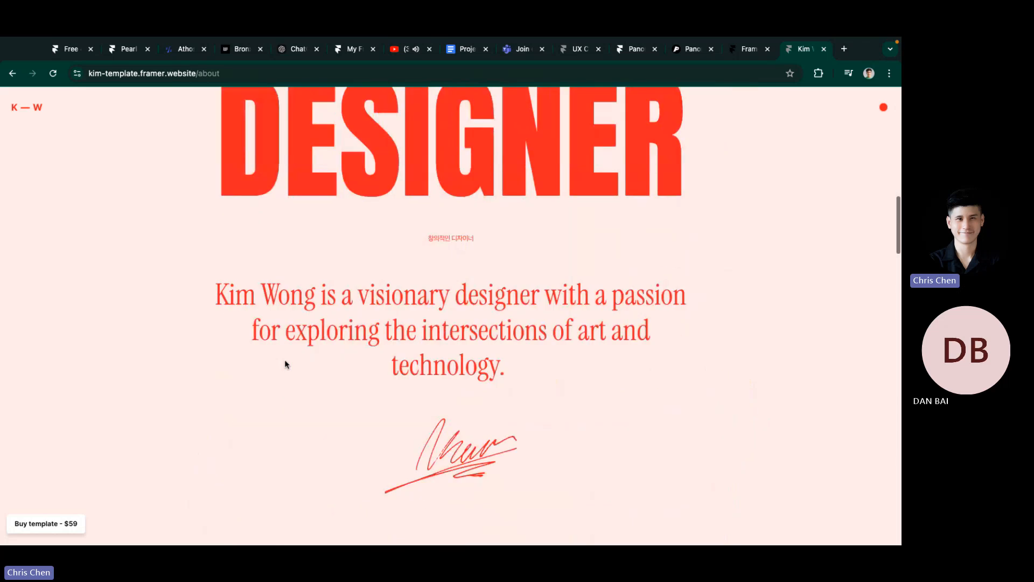
scroll(287, 366, up, 20)
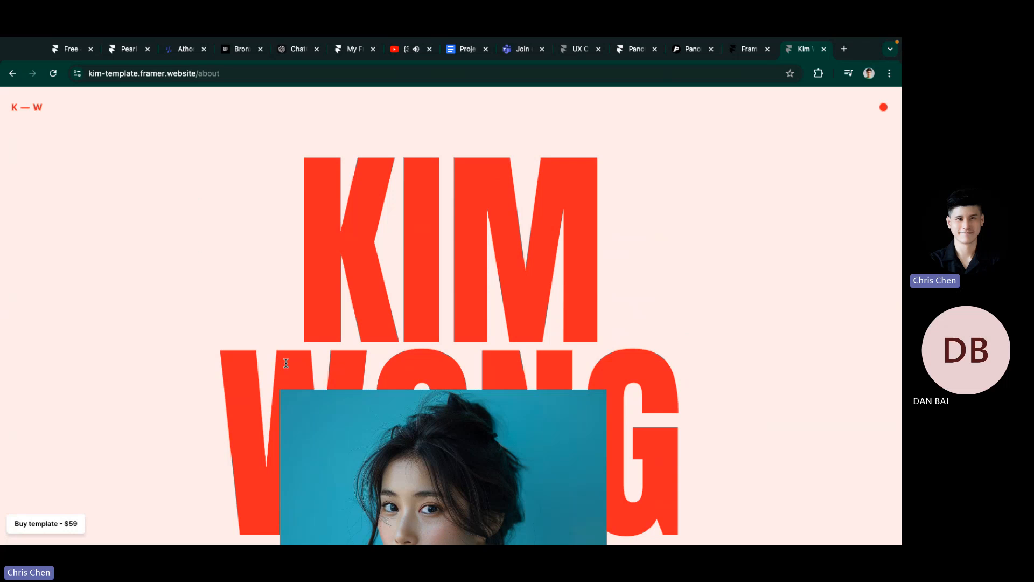
click(31, 107)
scroll(365, 112, down, 10)
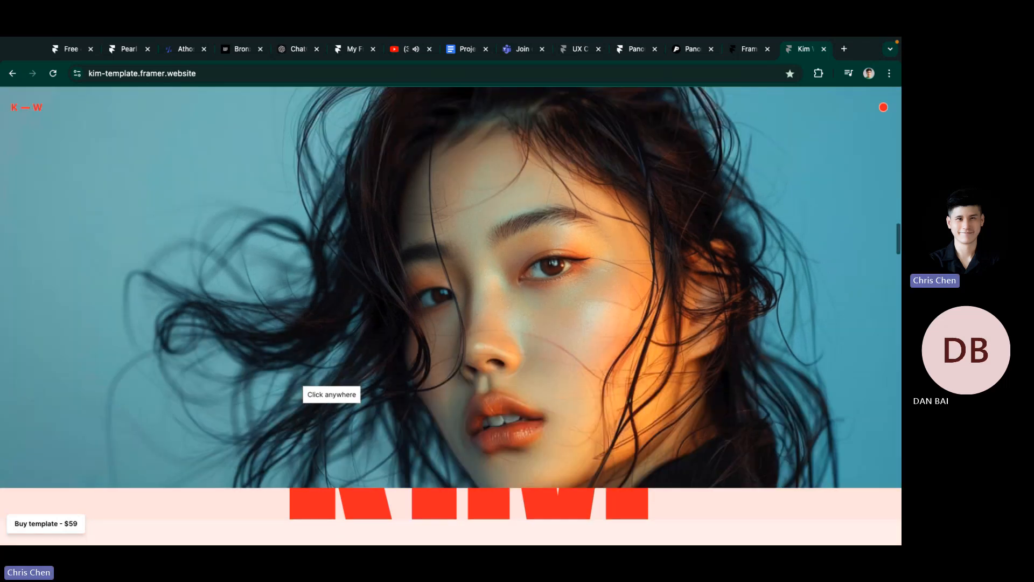
scroll(332, 398, down, 1)
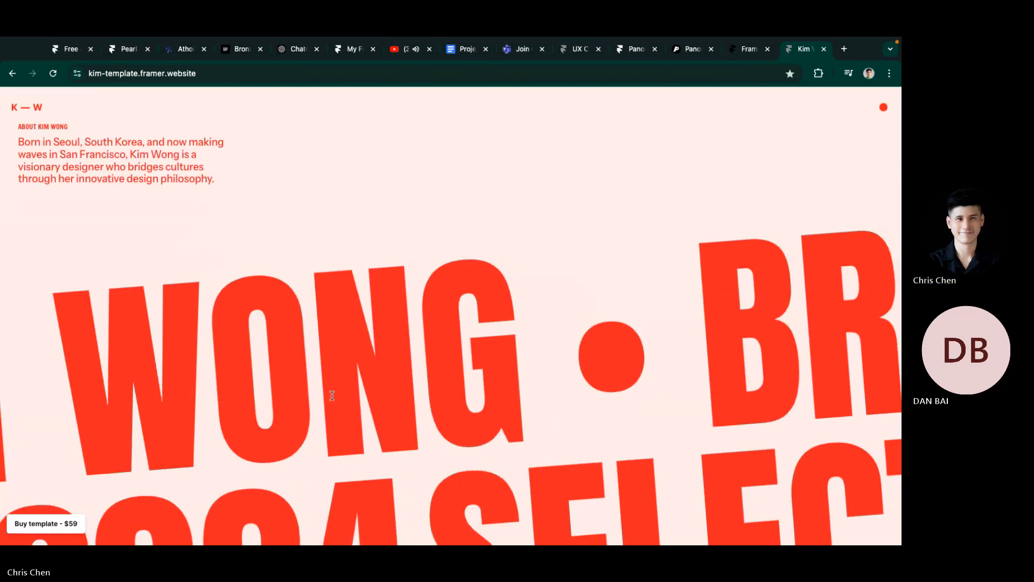